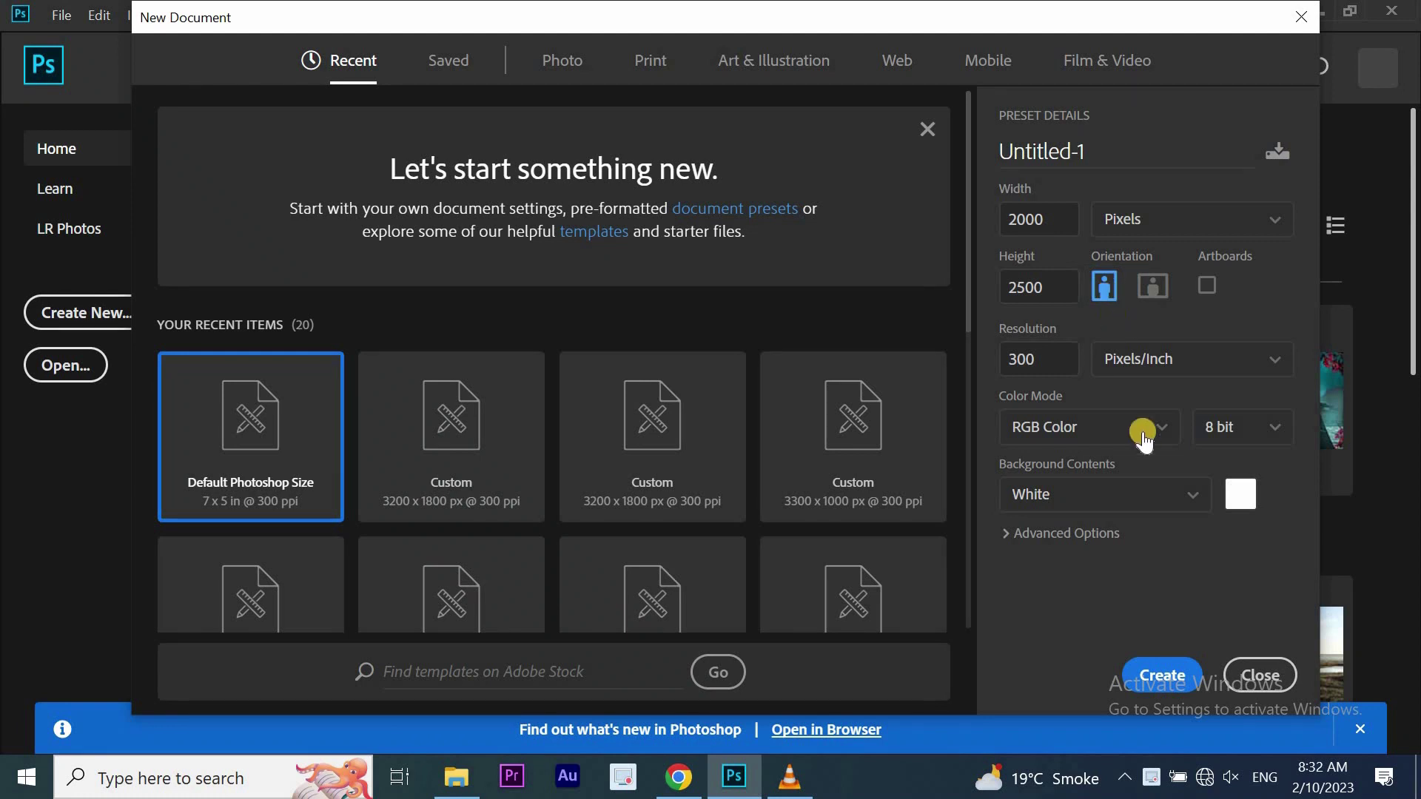
Create a 2000×2500 px document and open the Lays.png image
left_click(1171, 675)
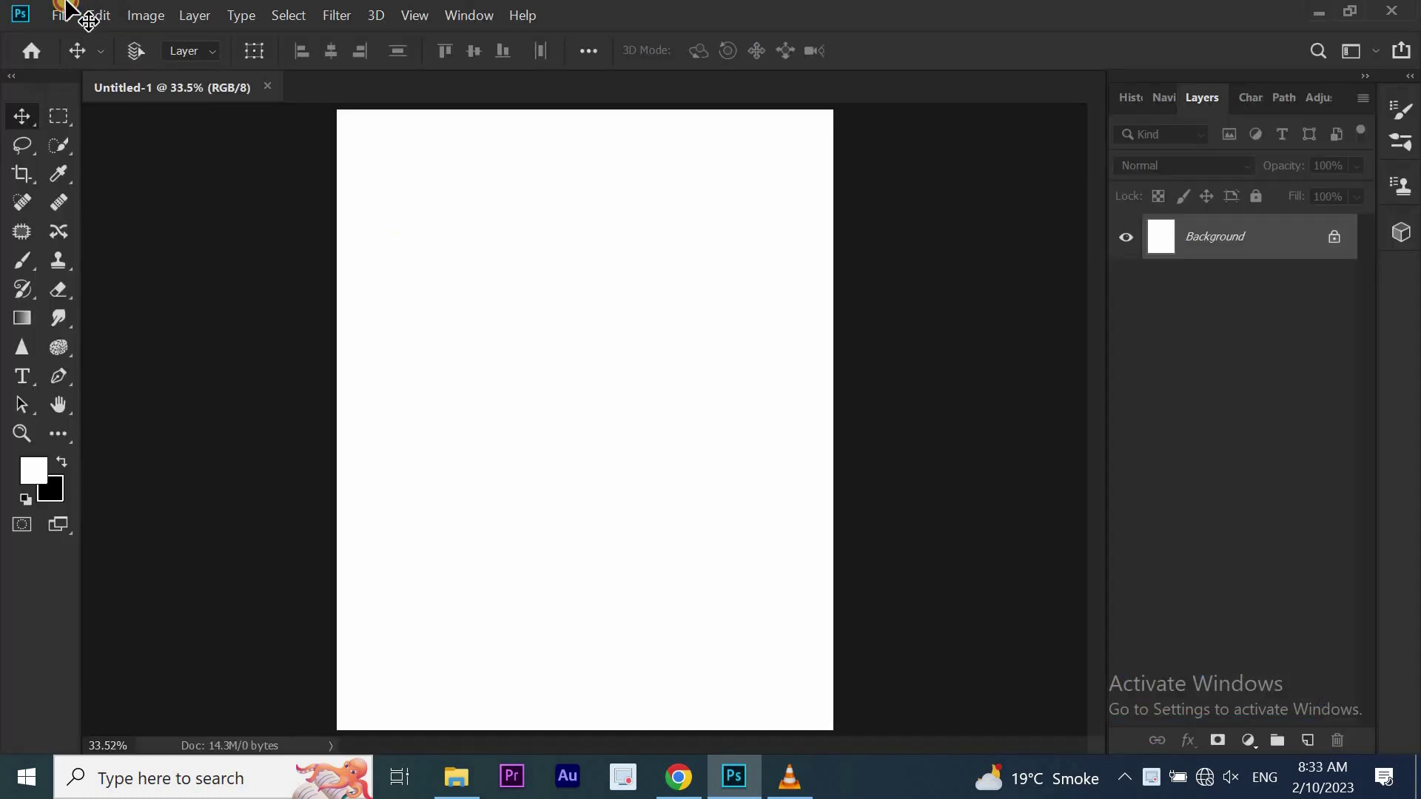
left_click(61, 15)
left_click(69, 55)
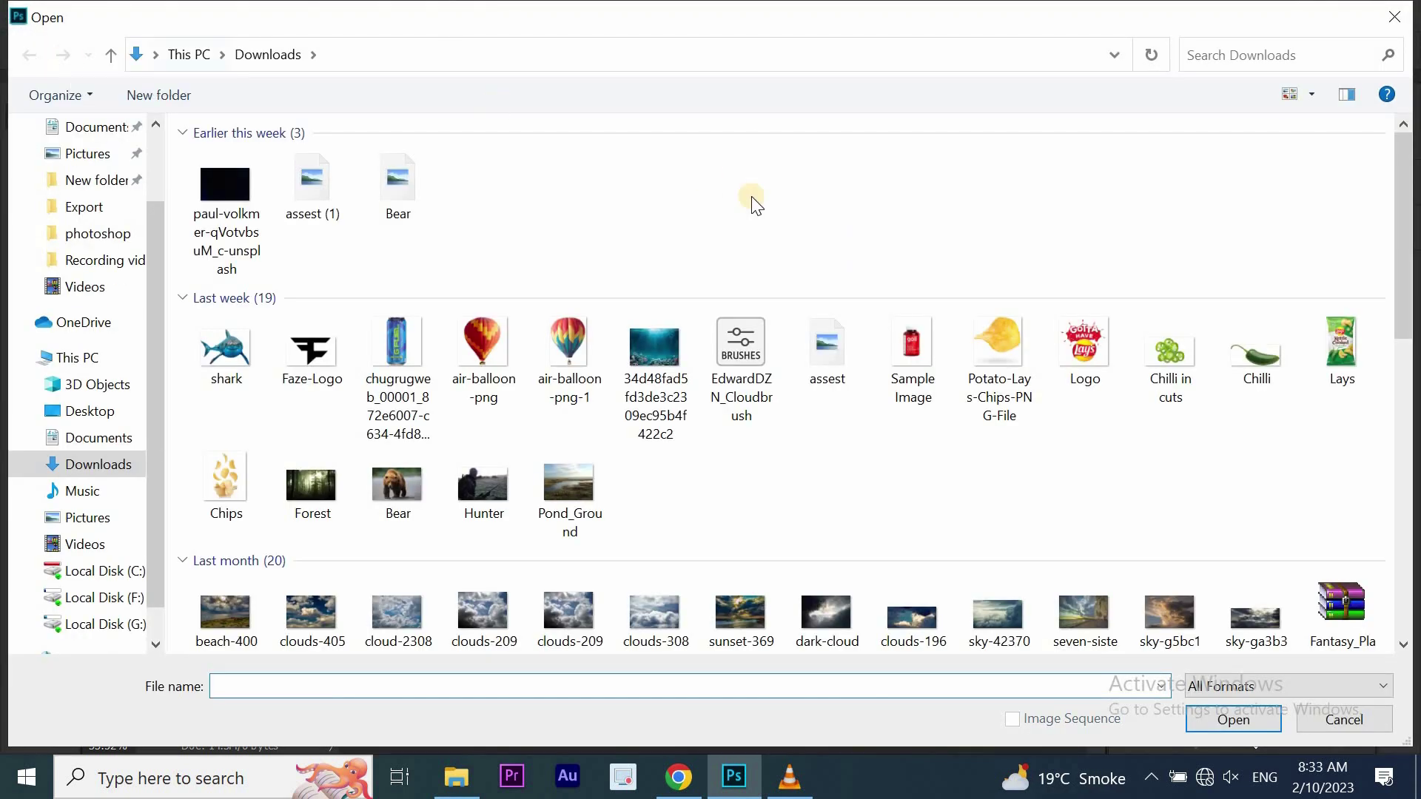
double_click(1356, 365)
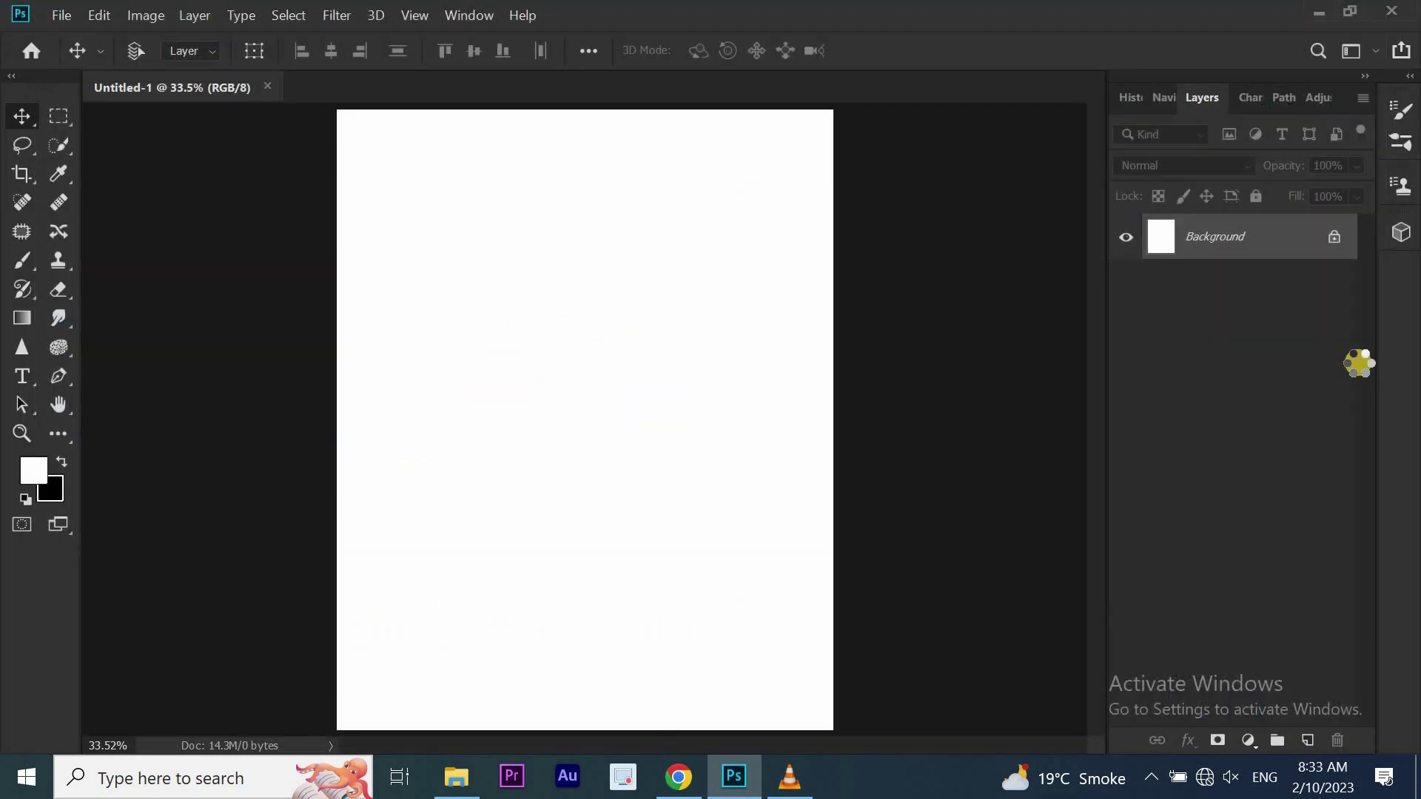
Drag the Lay's bag onto Untitled-1 and add an empty layer
mouse_move(610, 455)
left_mouse_down()
mouse_move(139, 93)
mouse_move(480, 432)
left_mouse_up()
left_click_drag(583, 471, 580, 464)
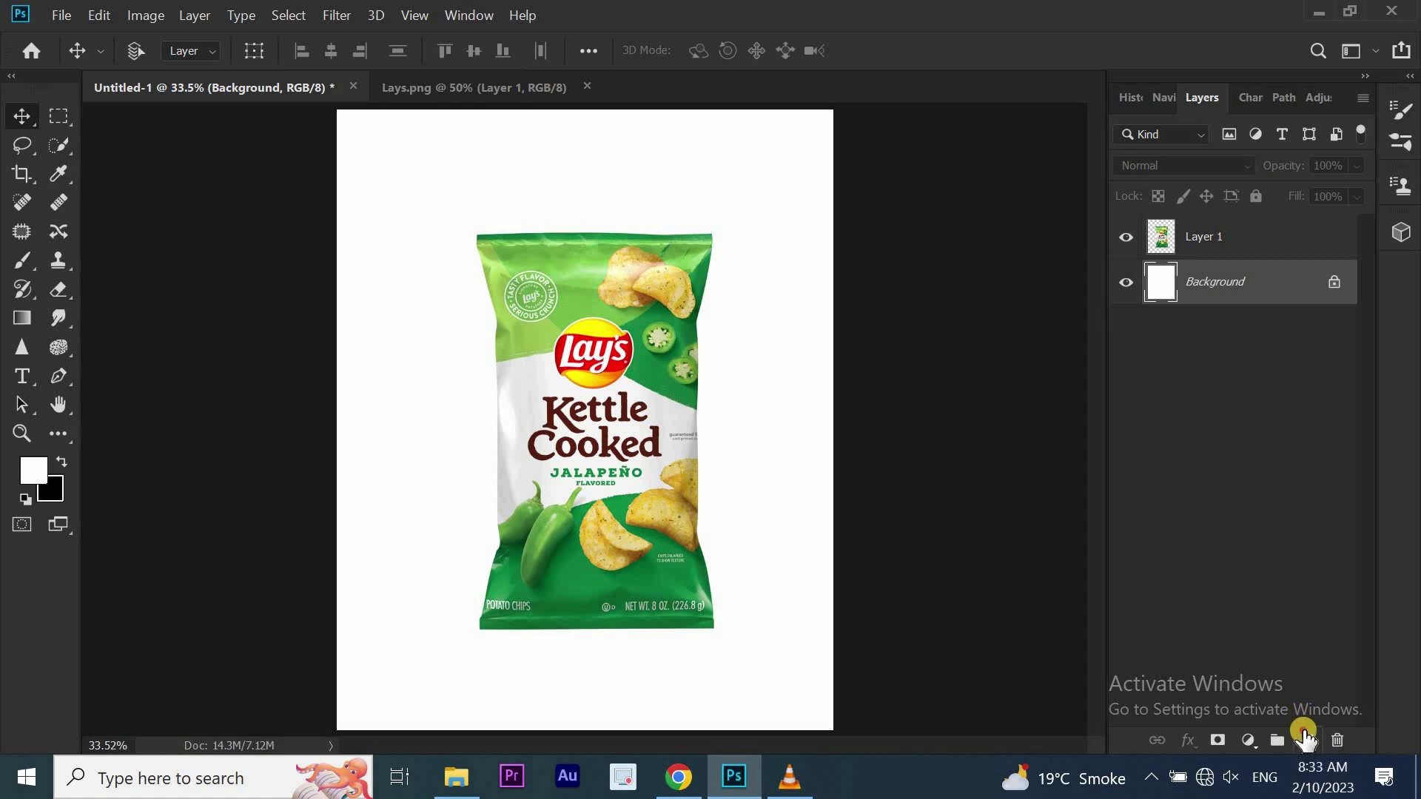
left_click(1305, 739)
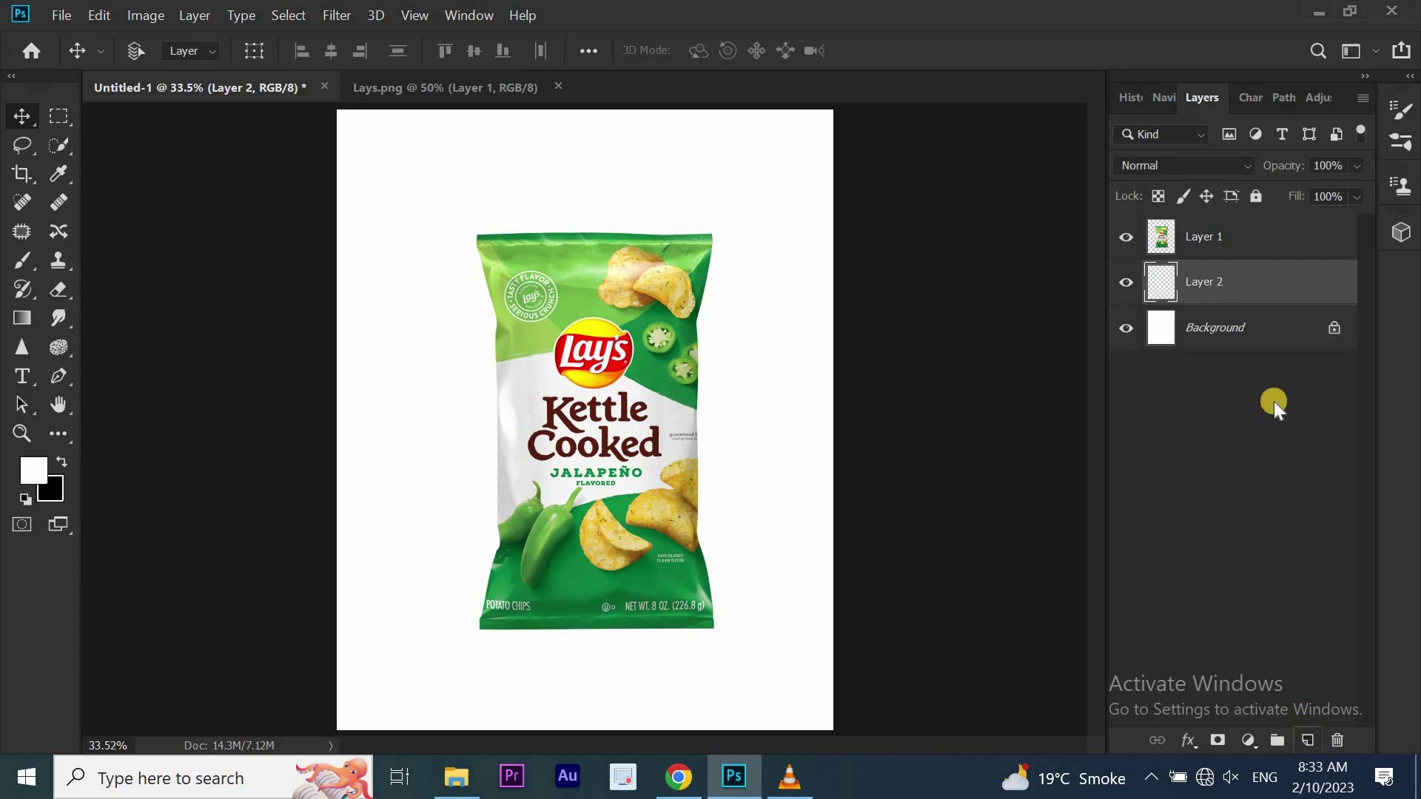
Pick a dark green foreground colour in the Color Picker, then add another empty layer
left_click(28, 475)
left_click_drag(957, 390, 955, 305)
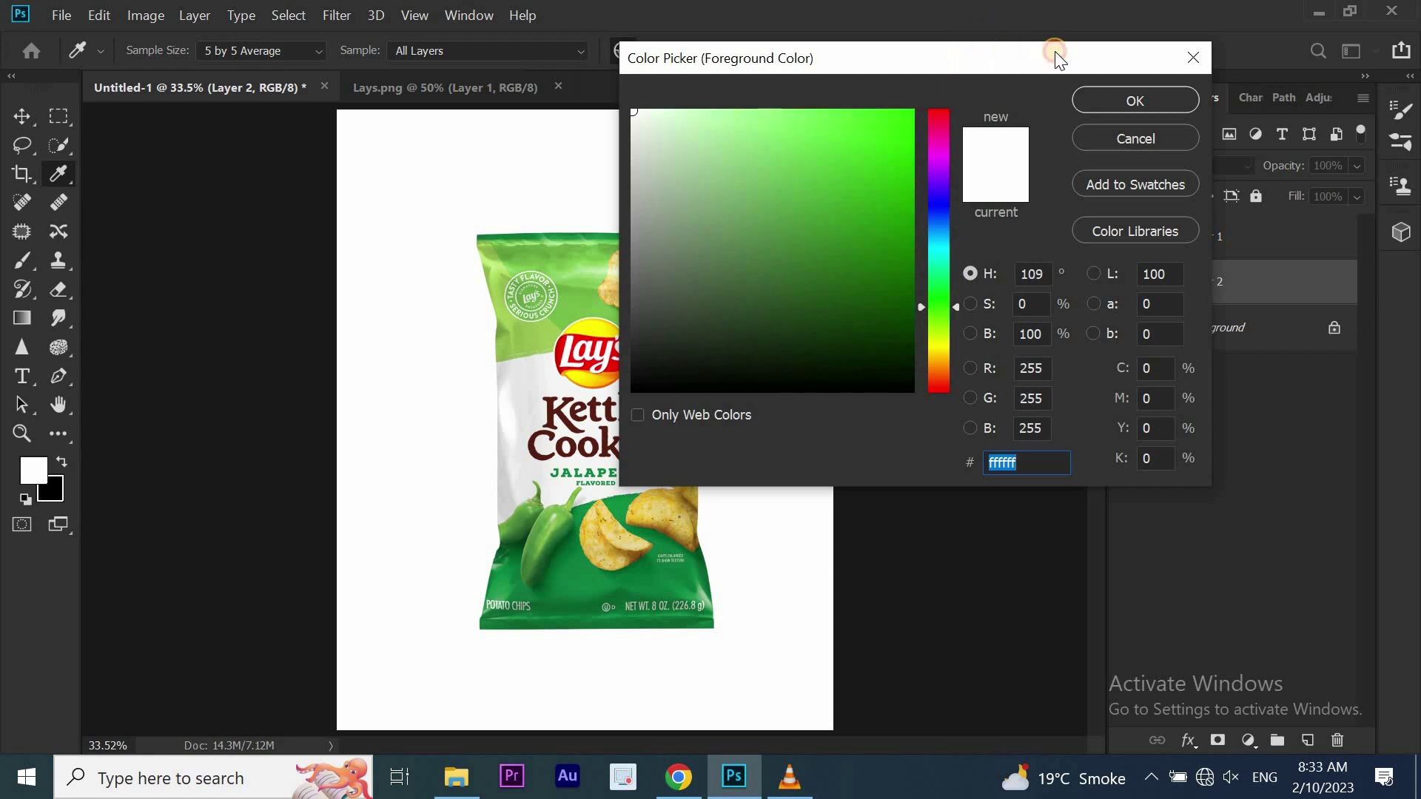
left_click_drag(1055, 51, 1199, 31)
left_click(655, 570)
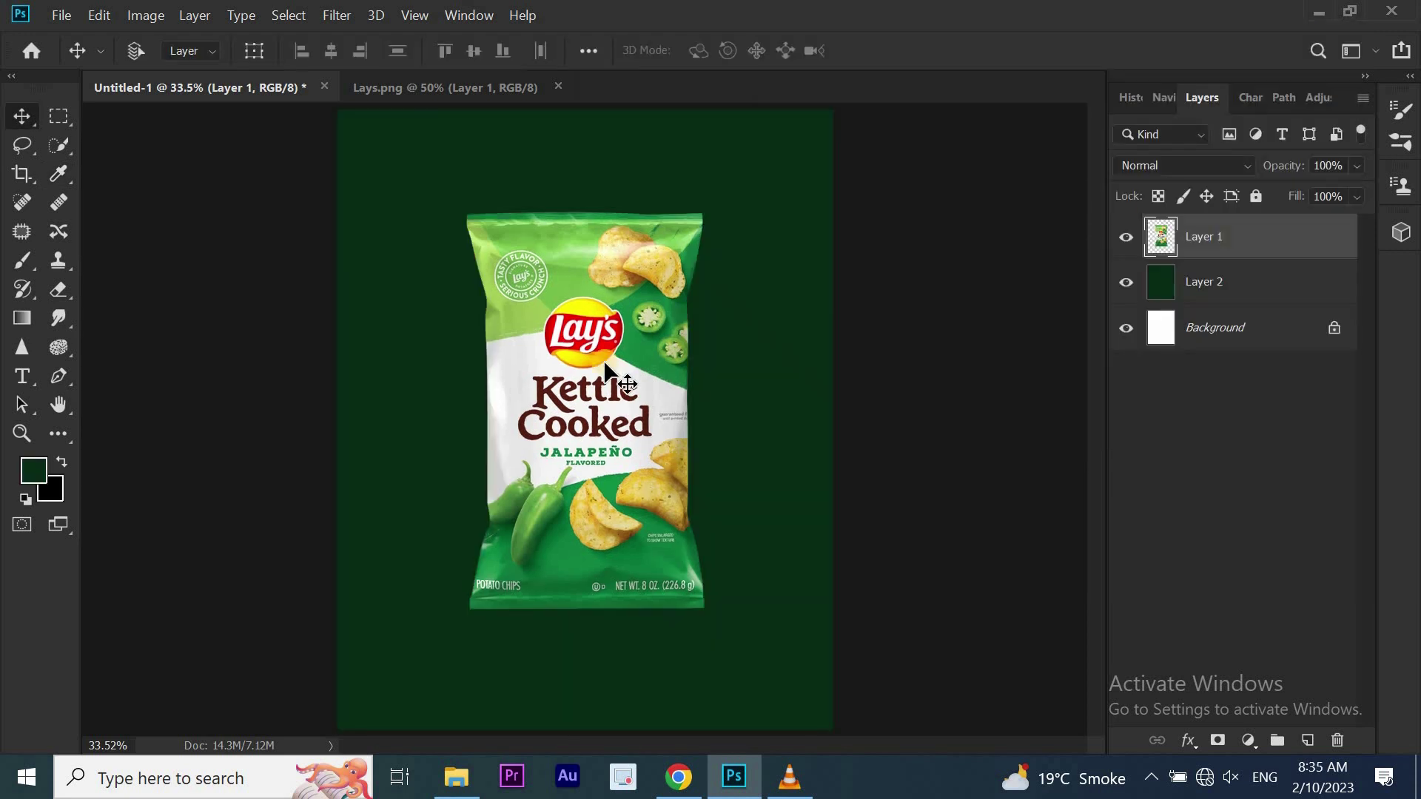
left_click(1306, 740)
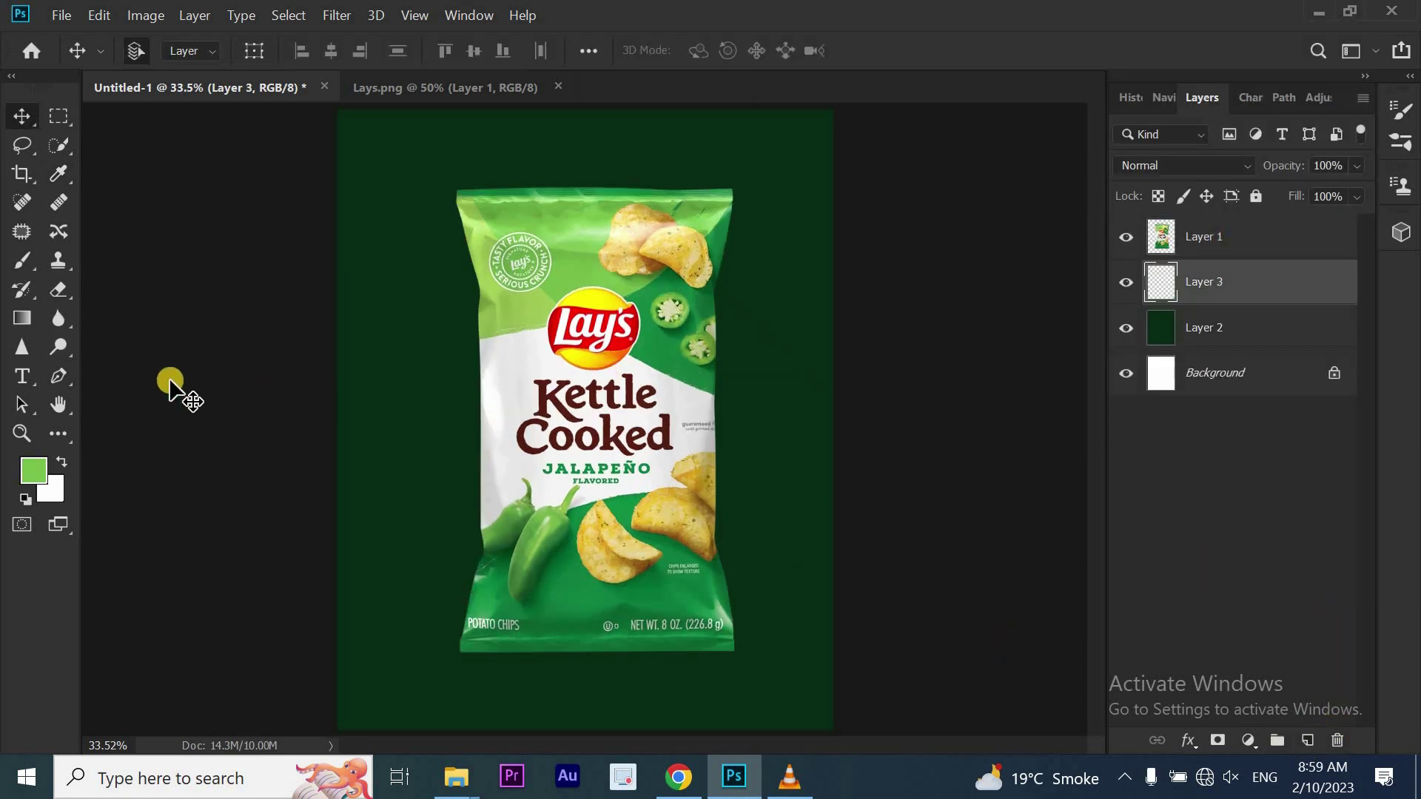
Select the lower third of the canvas and sample the bag's bright green
left_click(59, 116)
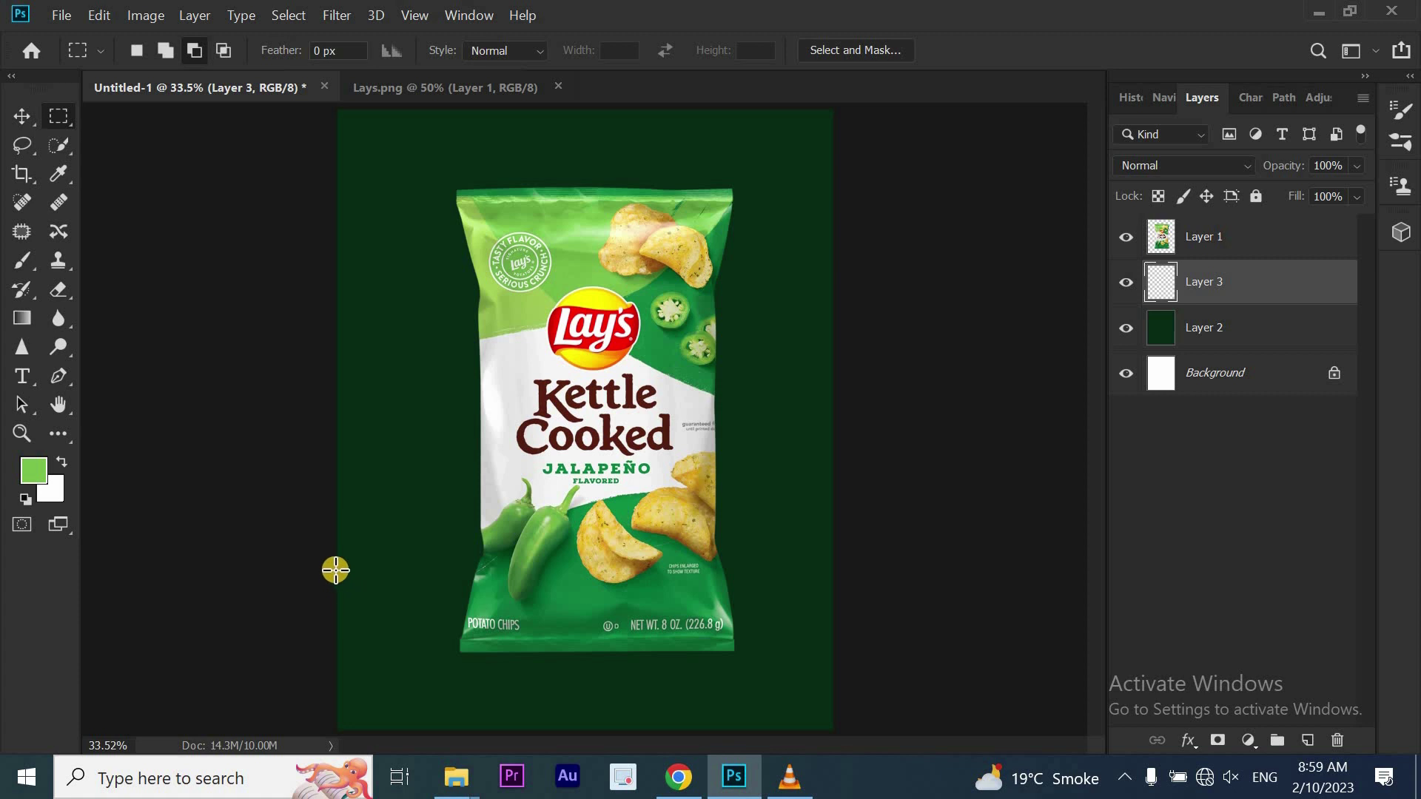
left_click_drag(332, 548, 837, 733)
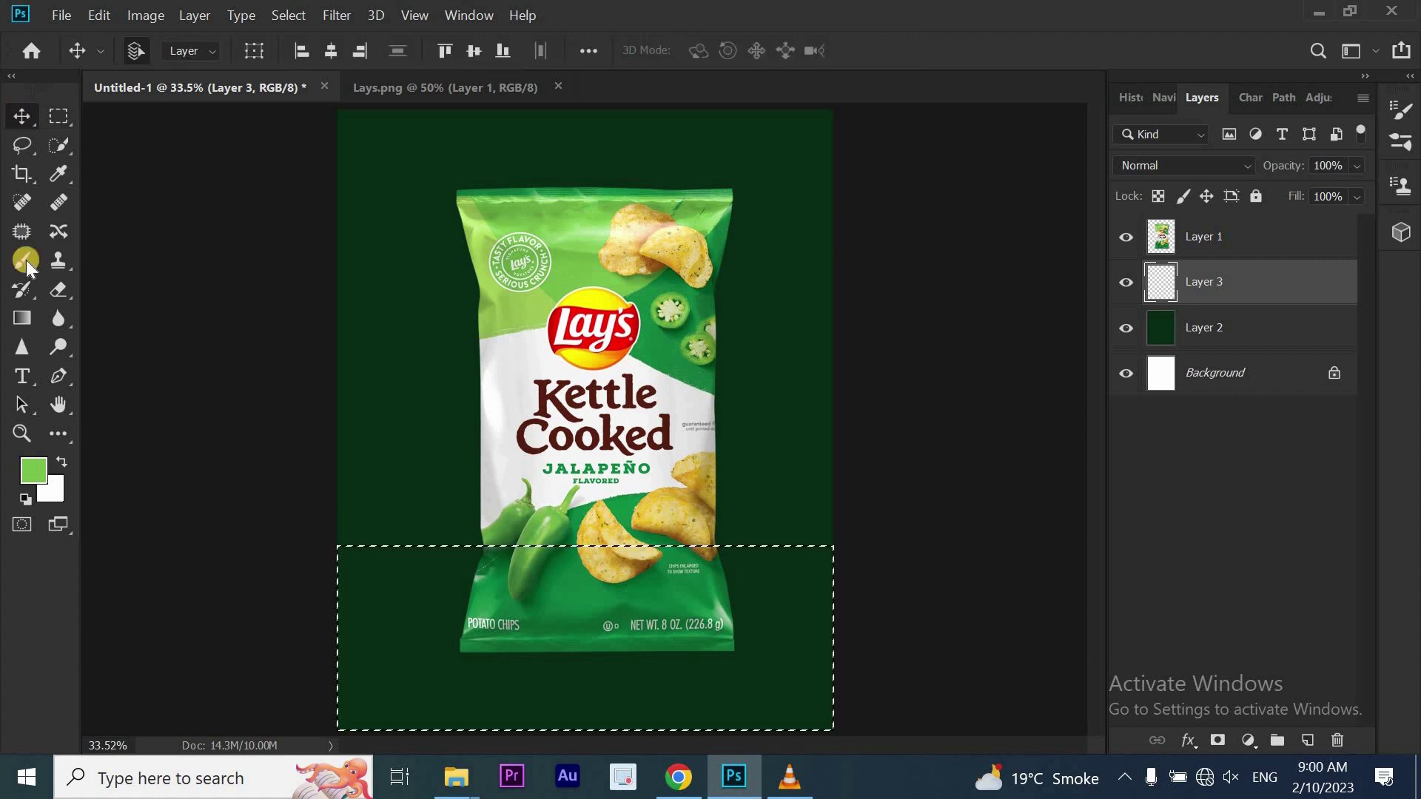
left_click(23, 318)
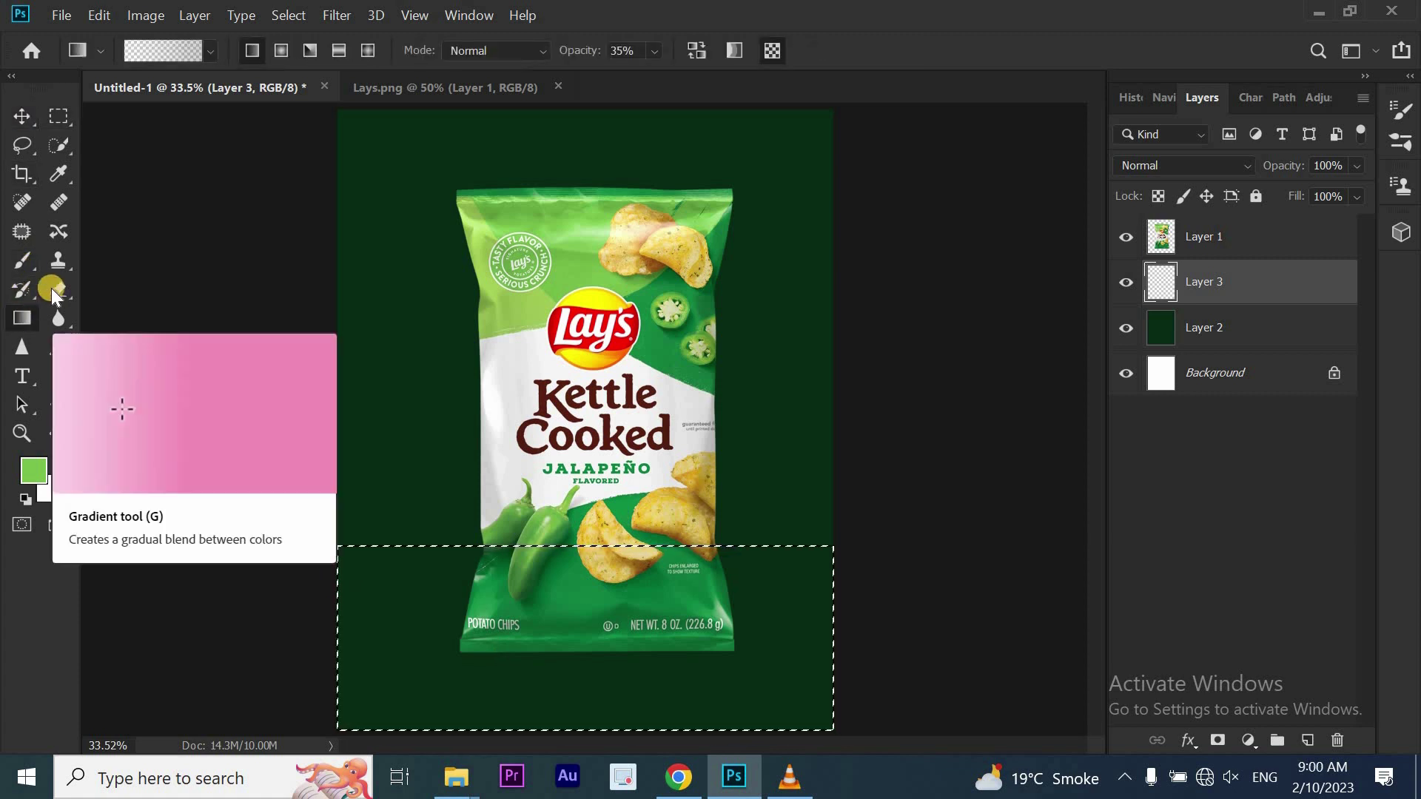
left_click(57, 174)
left_click(624, 284)
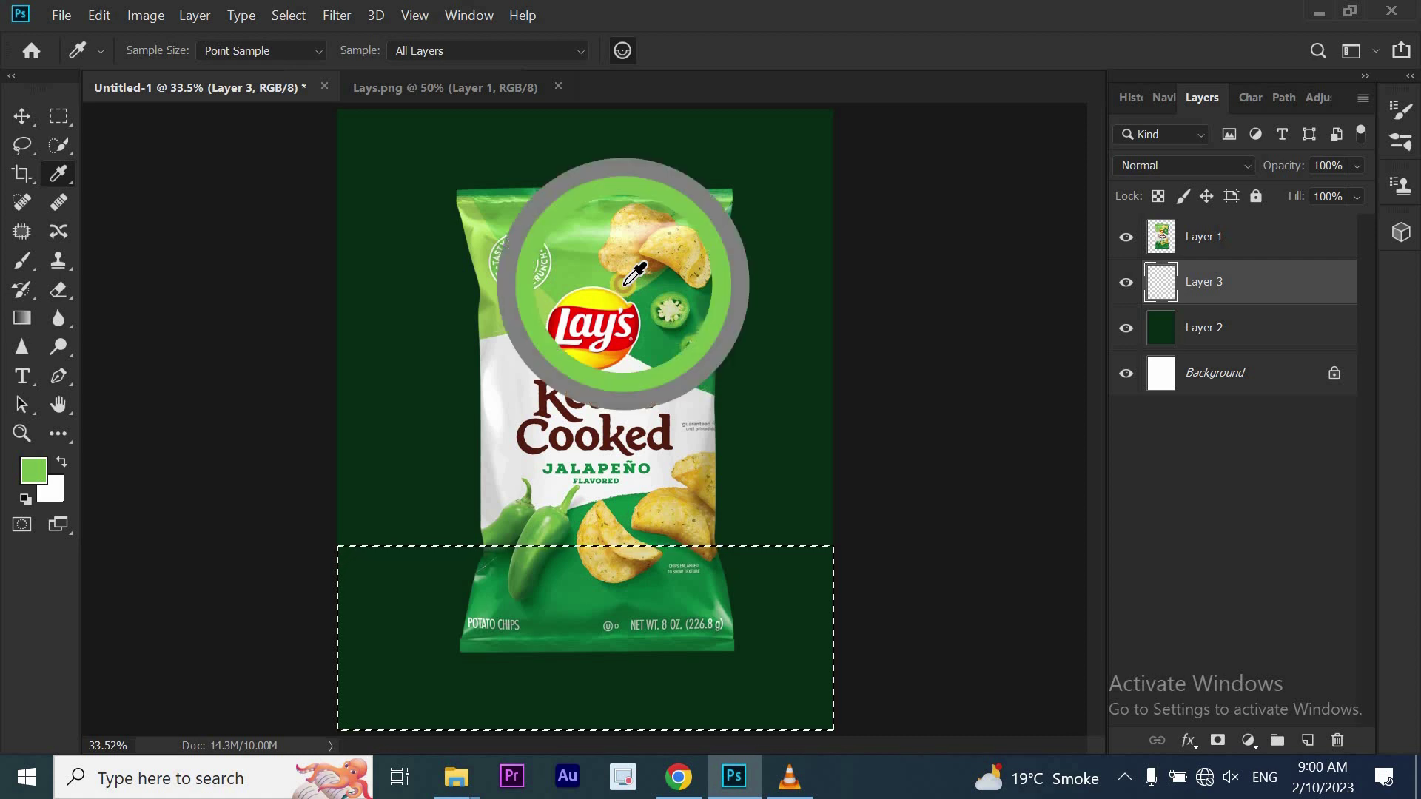
Draw a top-to-bottom linear green gradient inside the selected bottom band
left_click(22, 318)
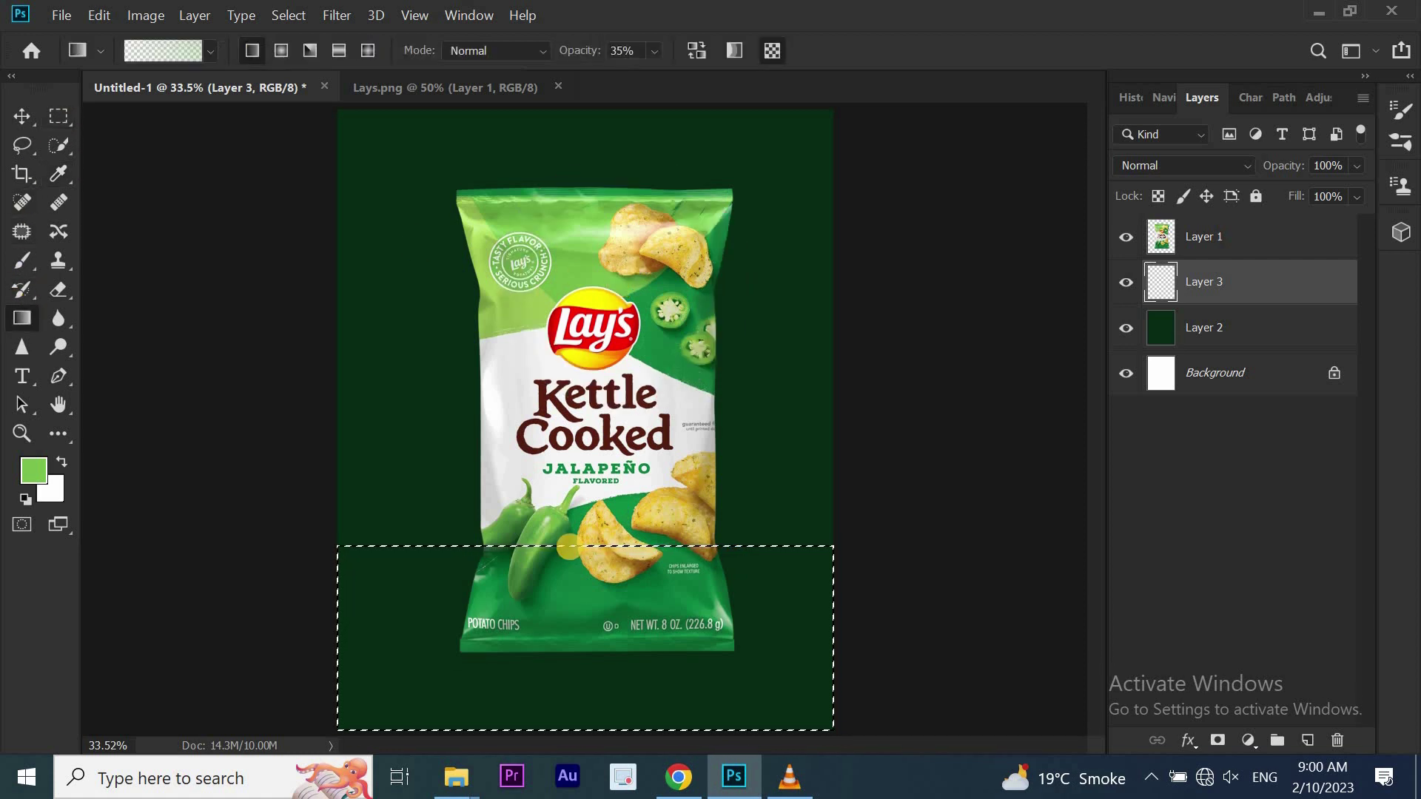
left_click_drag(569, 547, 567, 747)
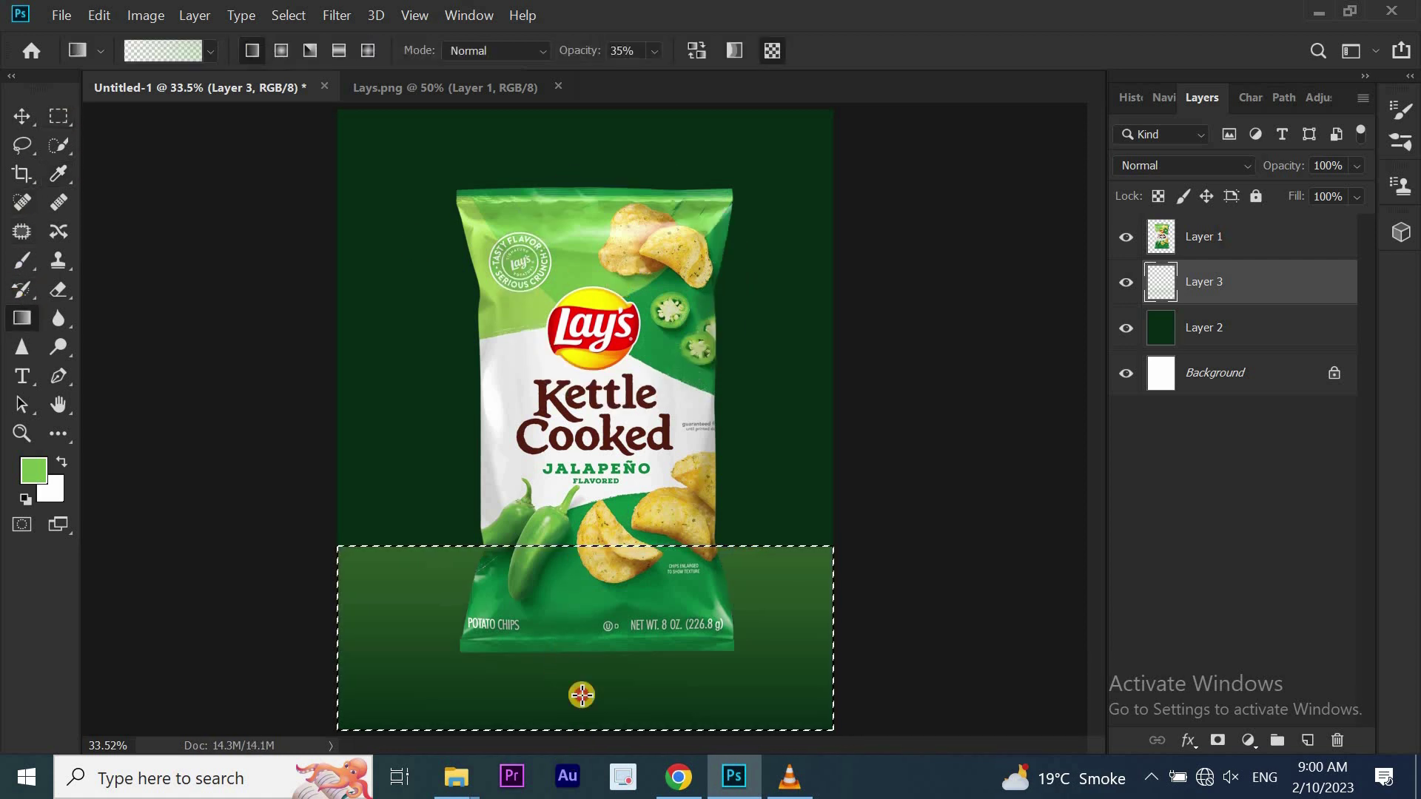
left_click_drag(582, 574, 589, 702)
Mask the green band layer and fade its sides with several radial gradients
left_click(1216, 739)
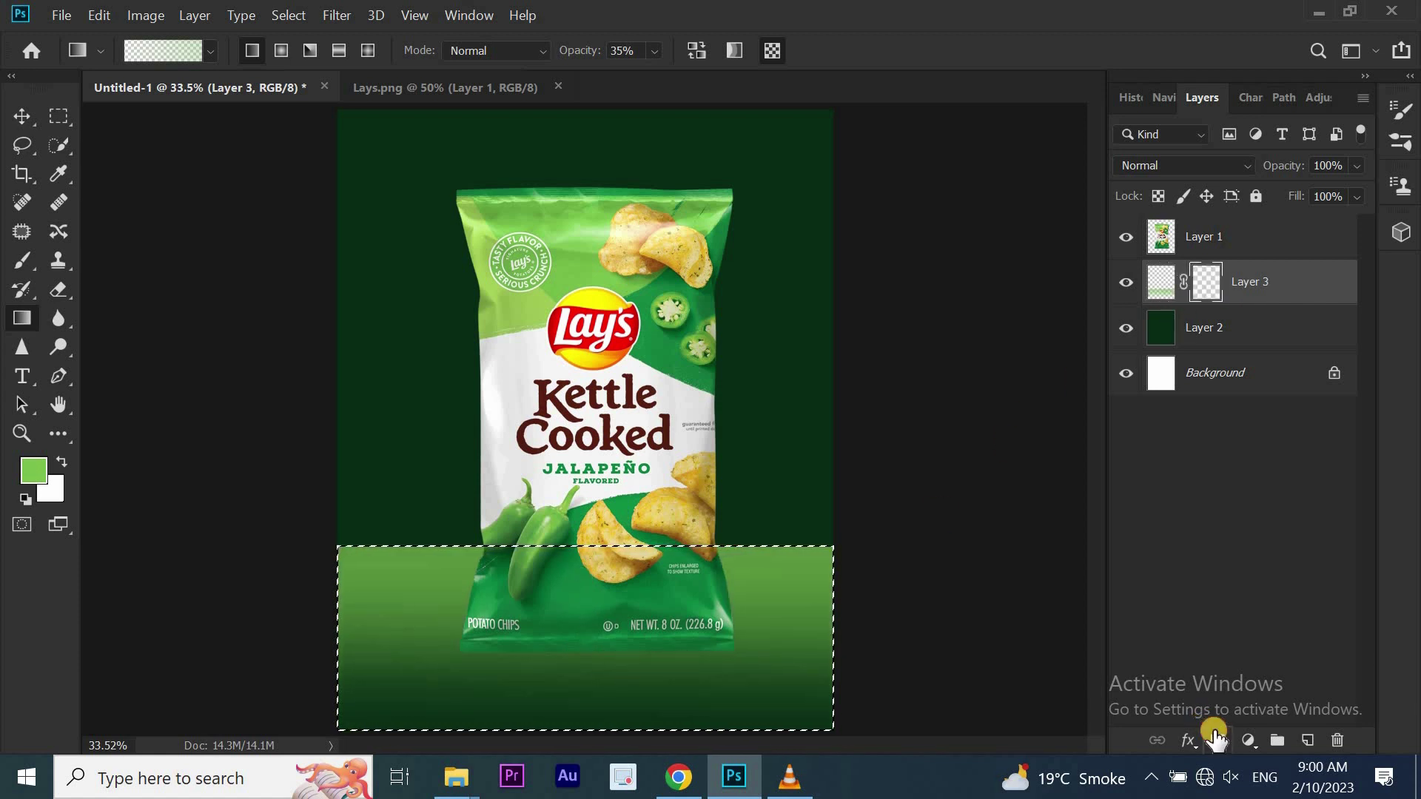
left_click(279, 52)
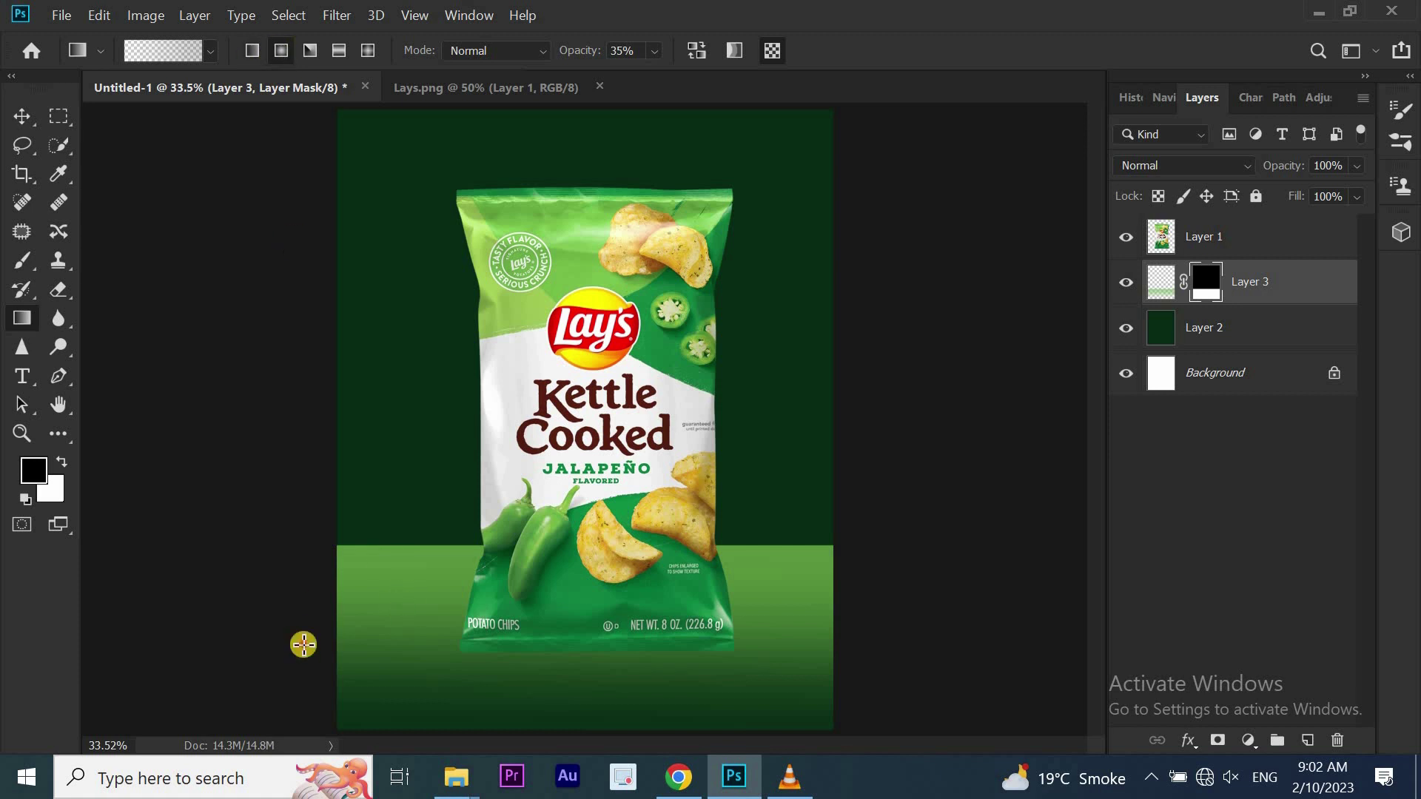
mouse_move(890, 601)
left_mouse_down()
mouse_move(628, 560)
mouse_move(834, 669)
left_mouse_up()
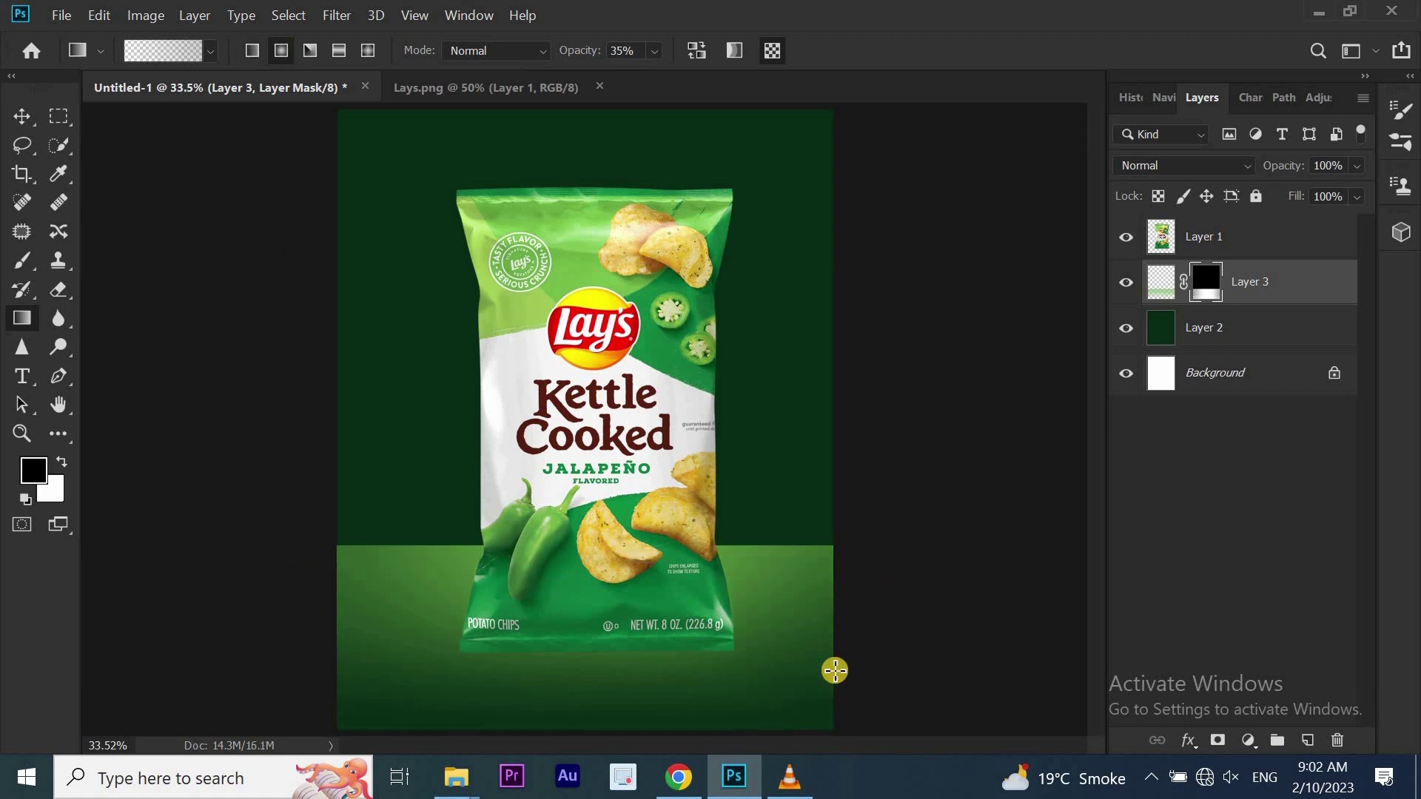
left_click_drag(818, 597, 701, 726)
left_click_drag(547, 556, 451, 700)
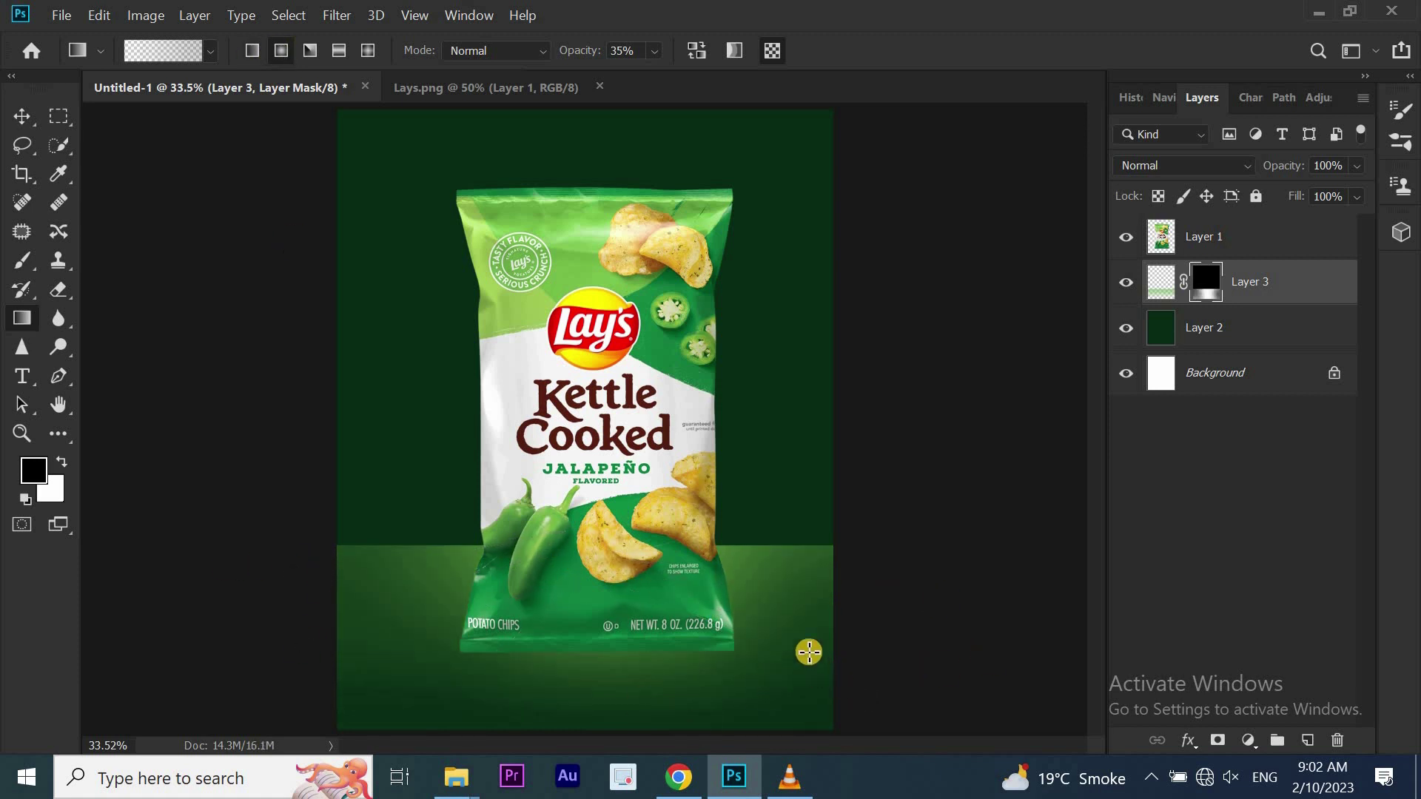
left_click_drag(798, 719, 763, 644)
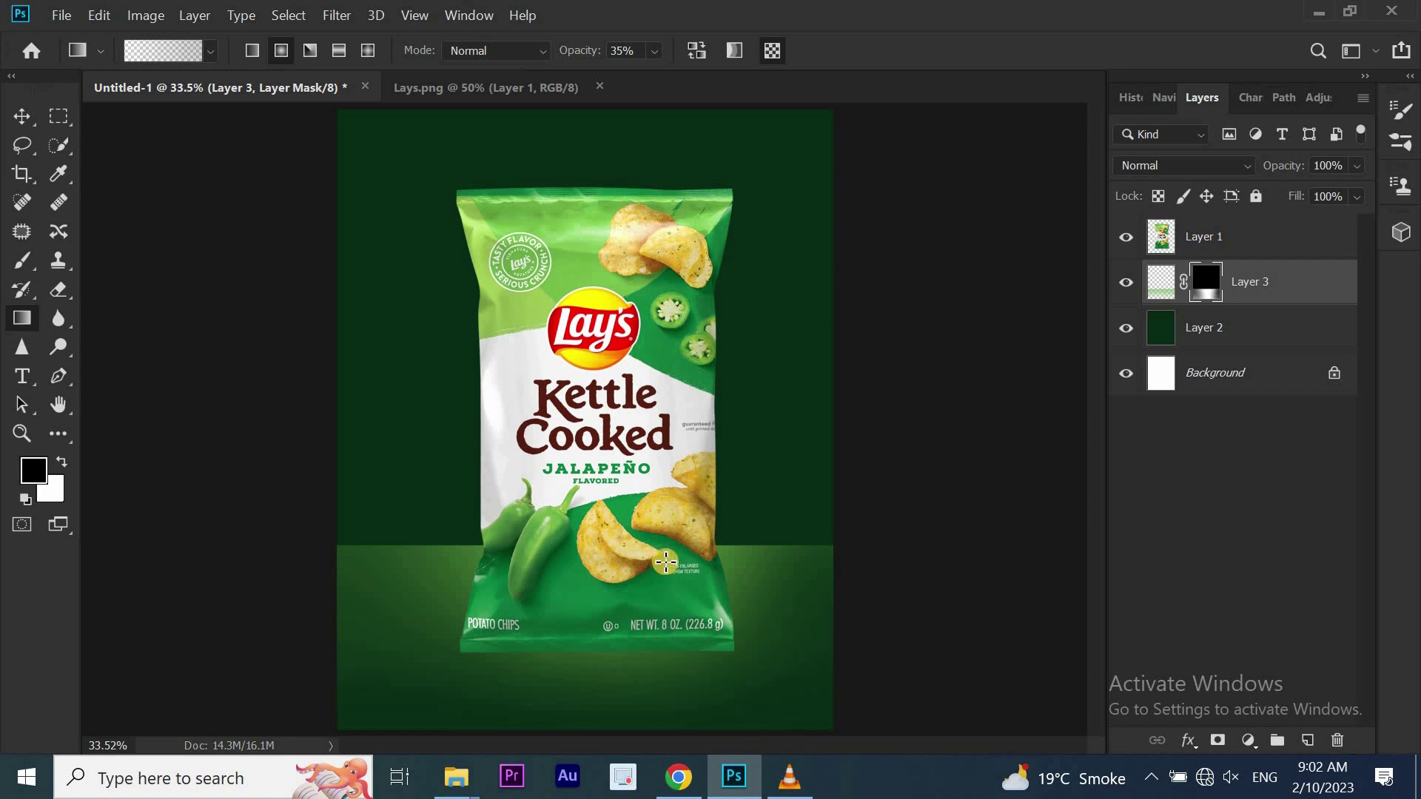
left_click(1152, 290)
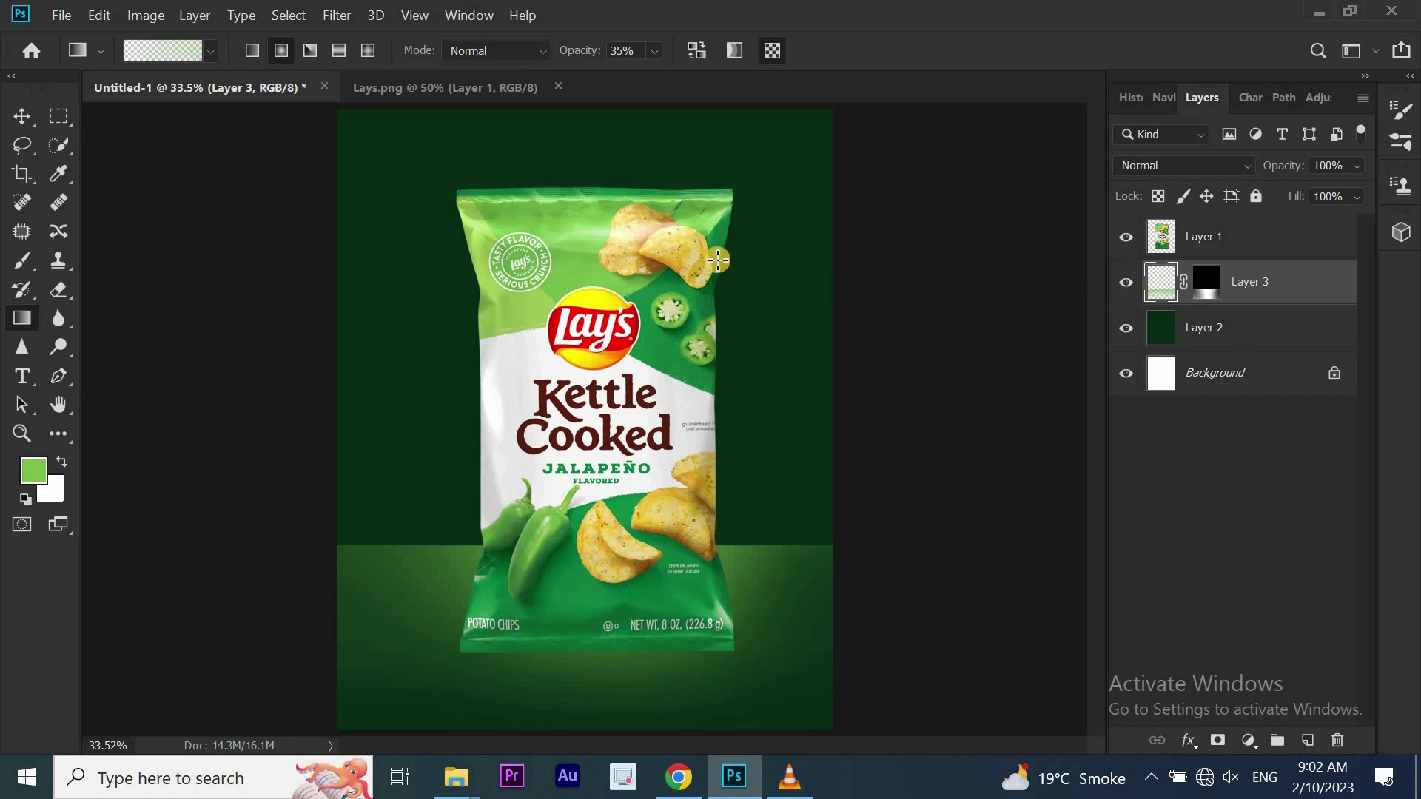
left_click(327, 12)
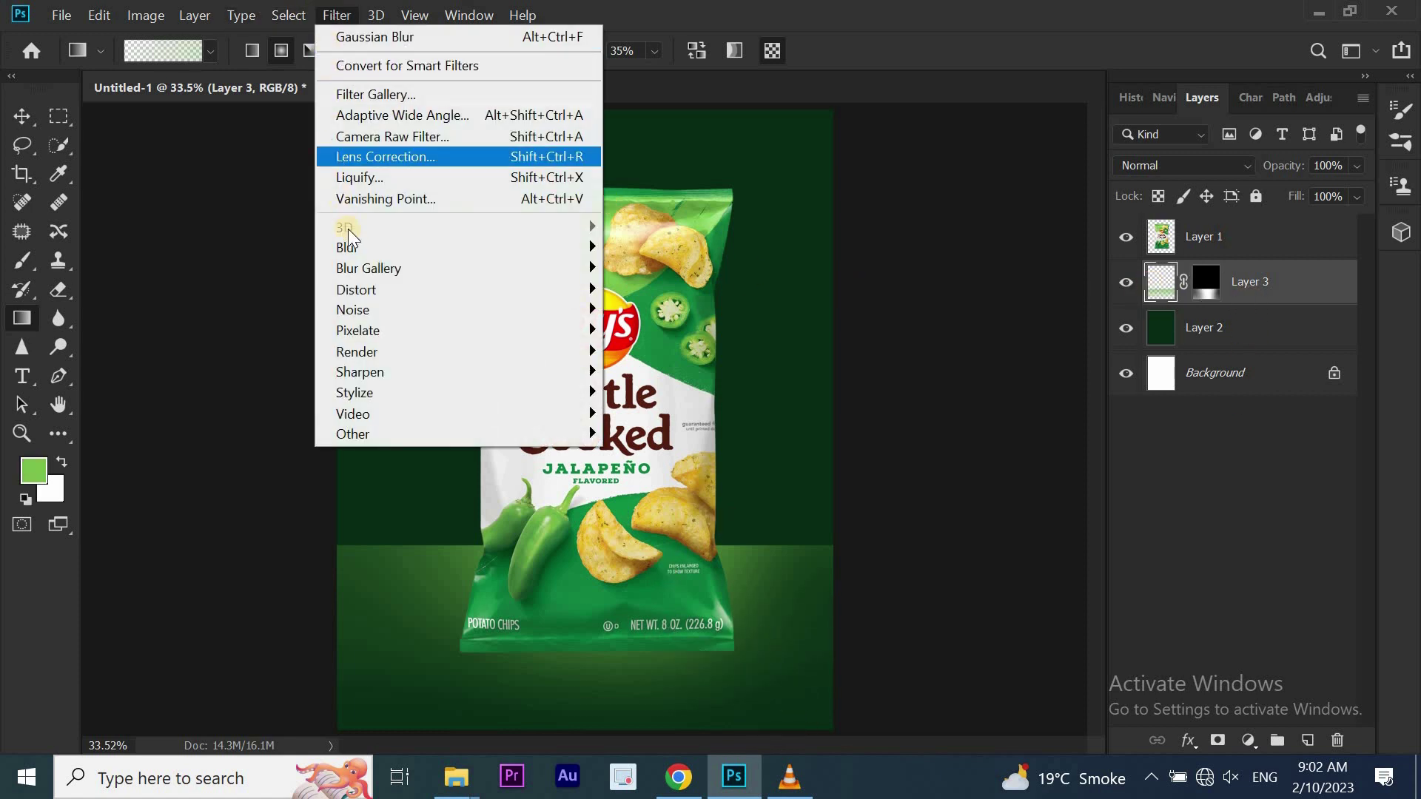
mouse_move(347, 247)
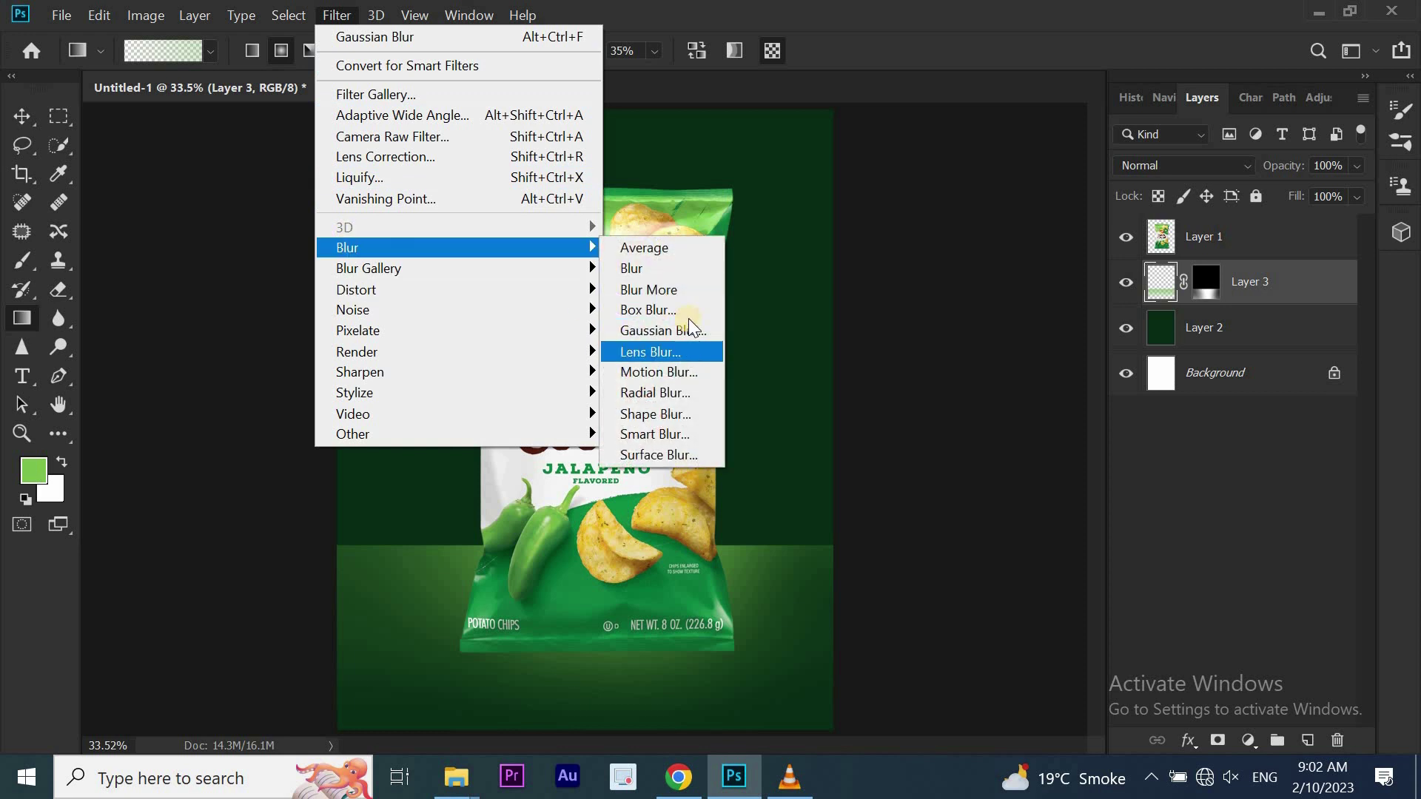
Apply a Gaussian Blur of about 27.7 pixels radius to the green floor band
left_click(688, 329)
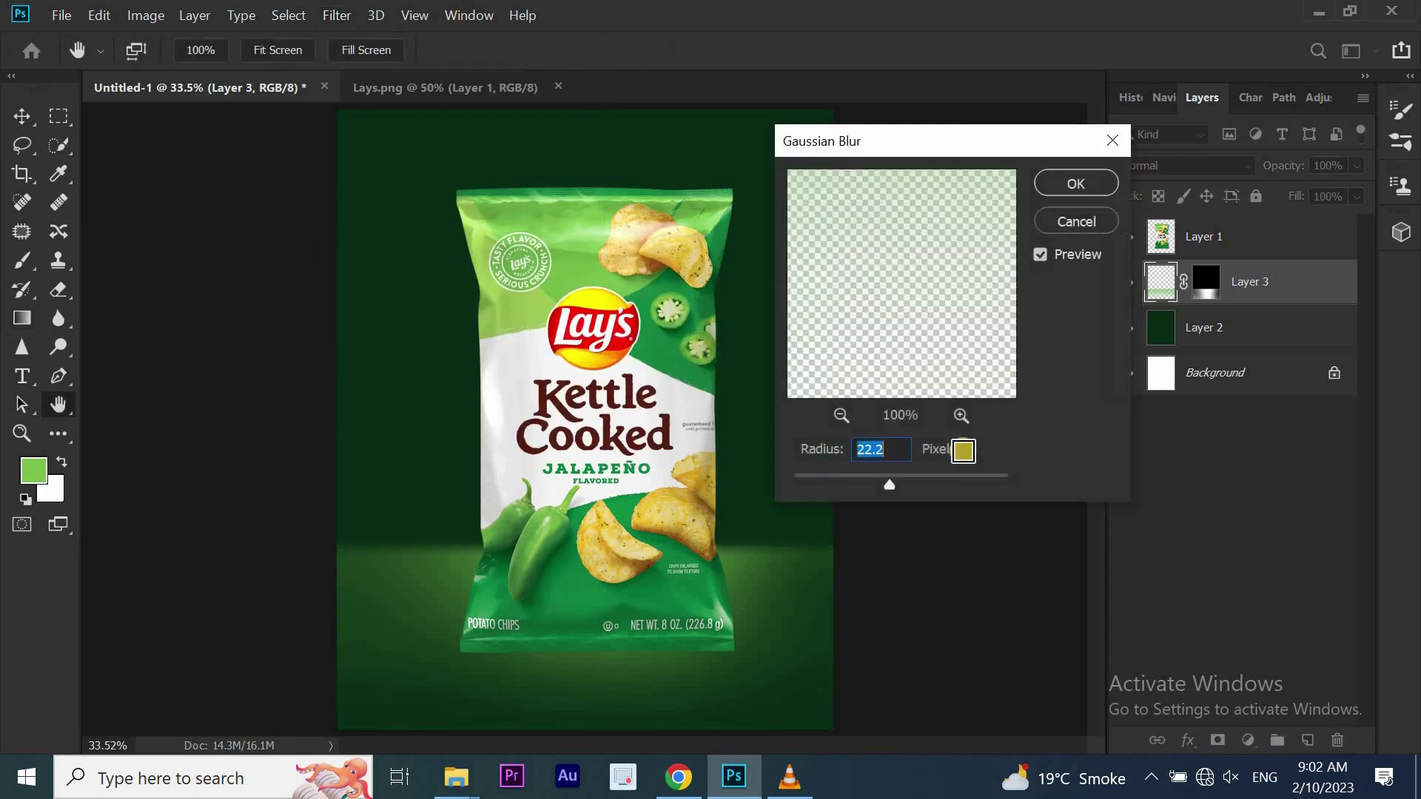
left_click_drag(890, 485, 893, 486)
left_click(869, 453)
type("7")
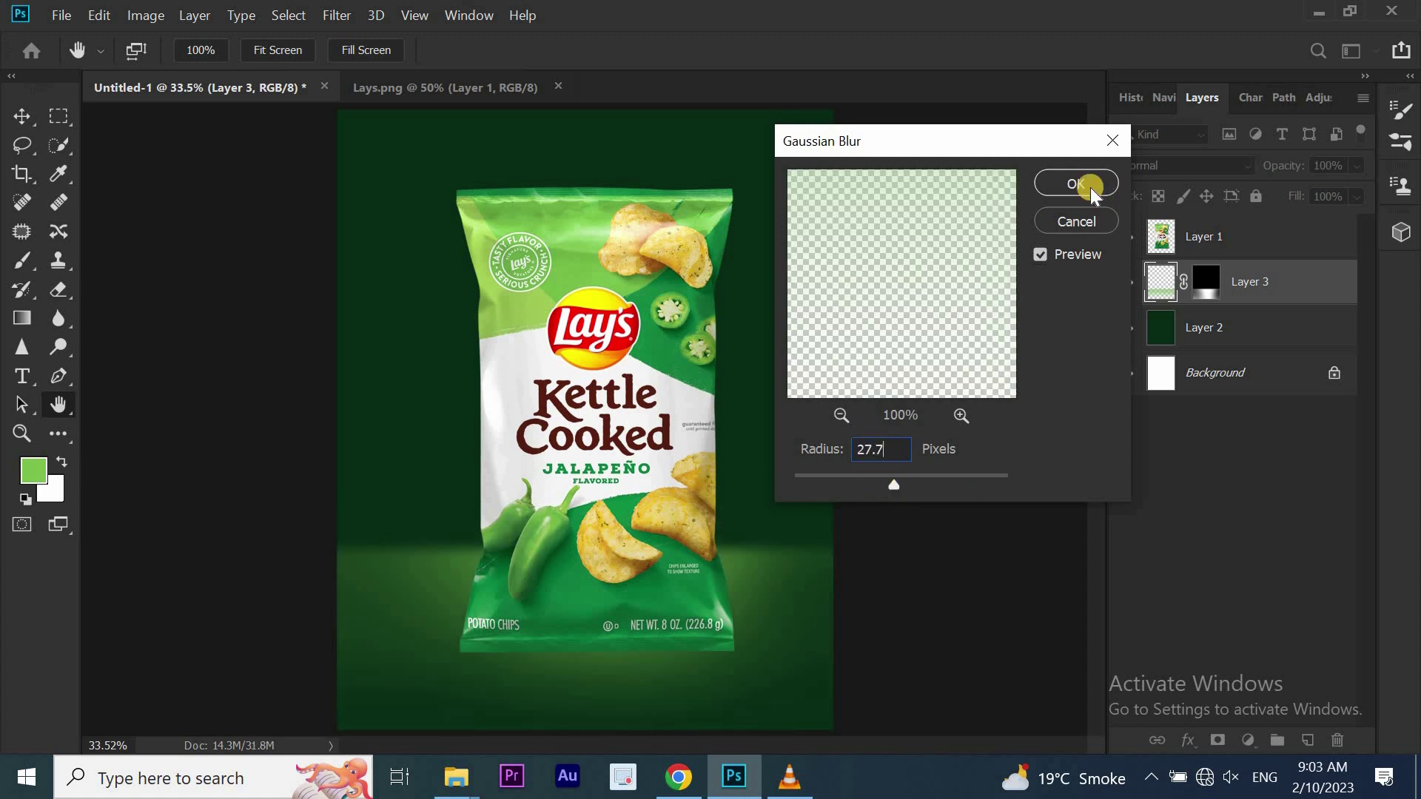
Duplicate the Lay's bag layer
right_click(1192, 225)
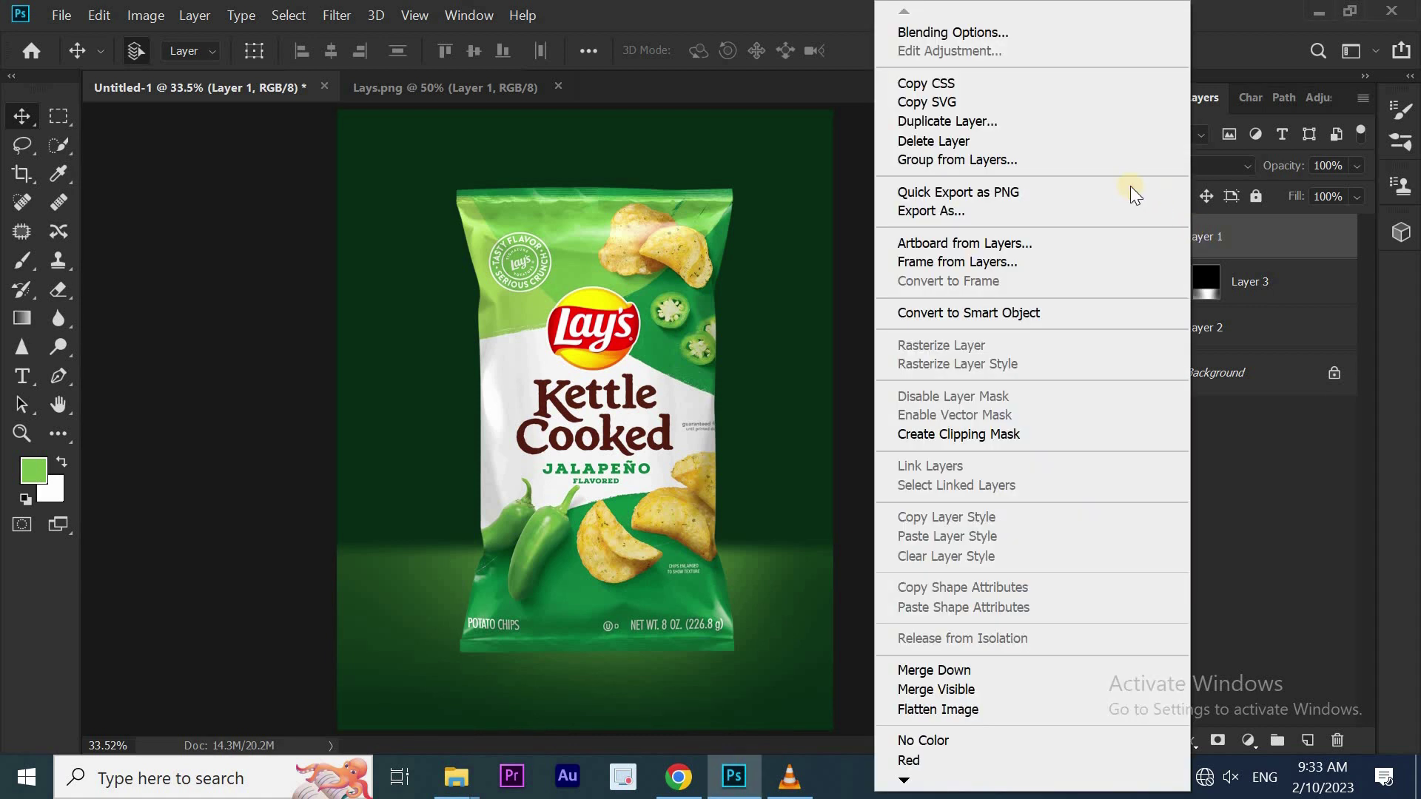
left_click(1090, 122)
left_click(894, 194)
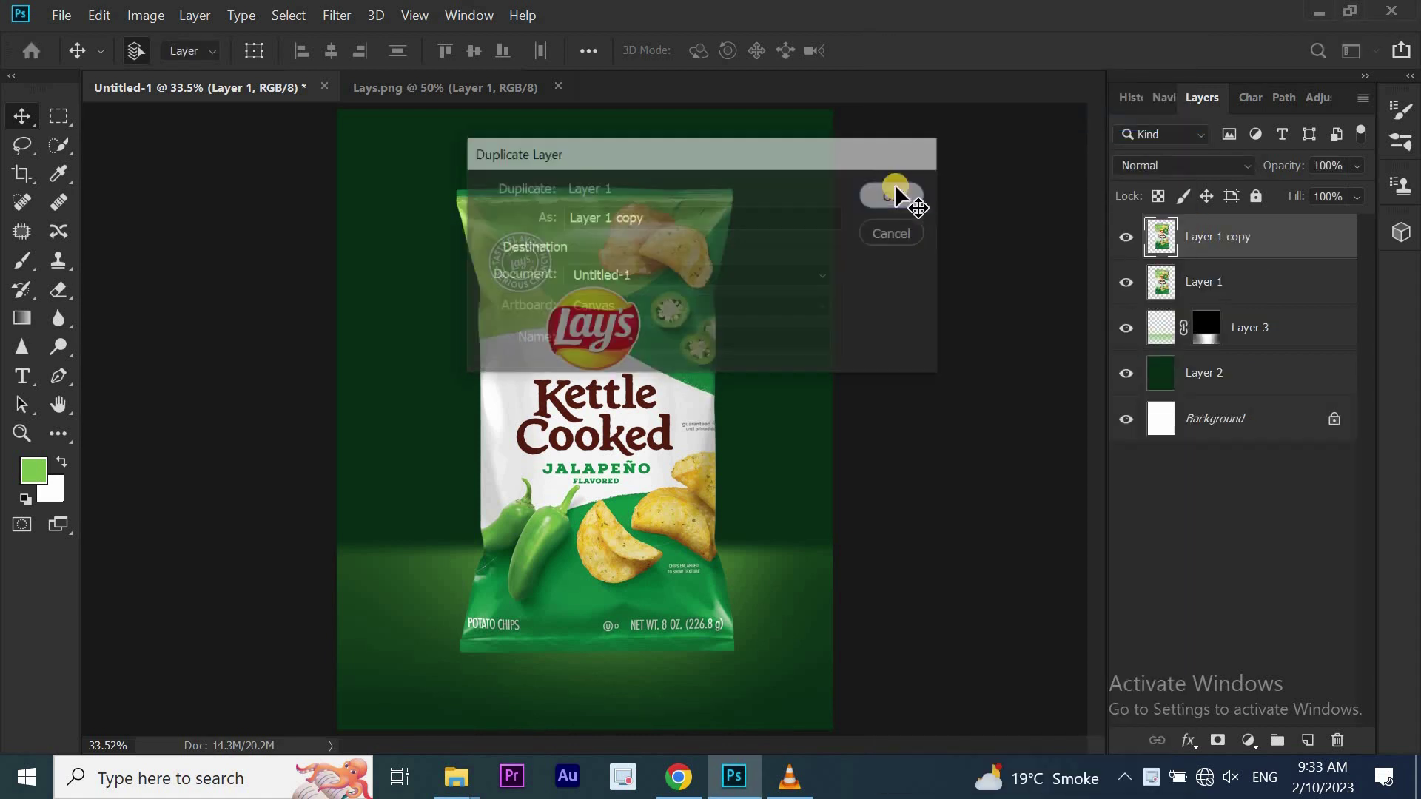
Flip the bag copy vertically and position it directly below the original bag
key("ctrl+t")
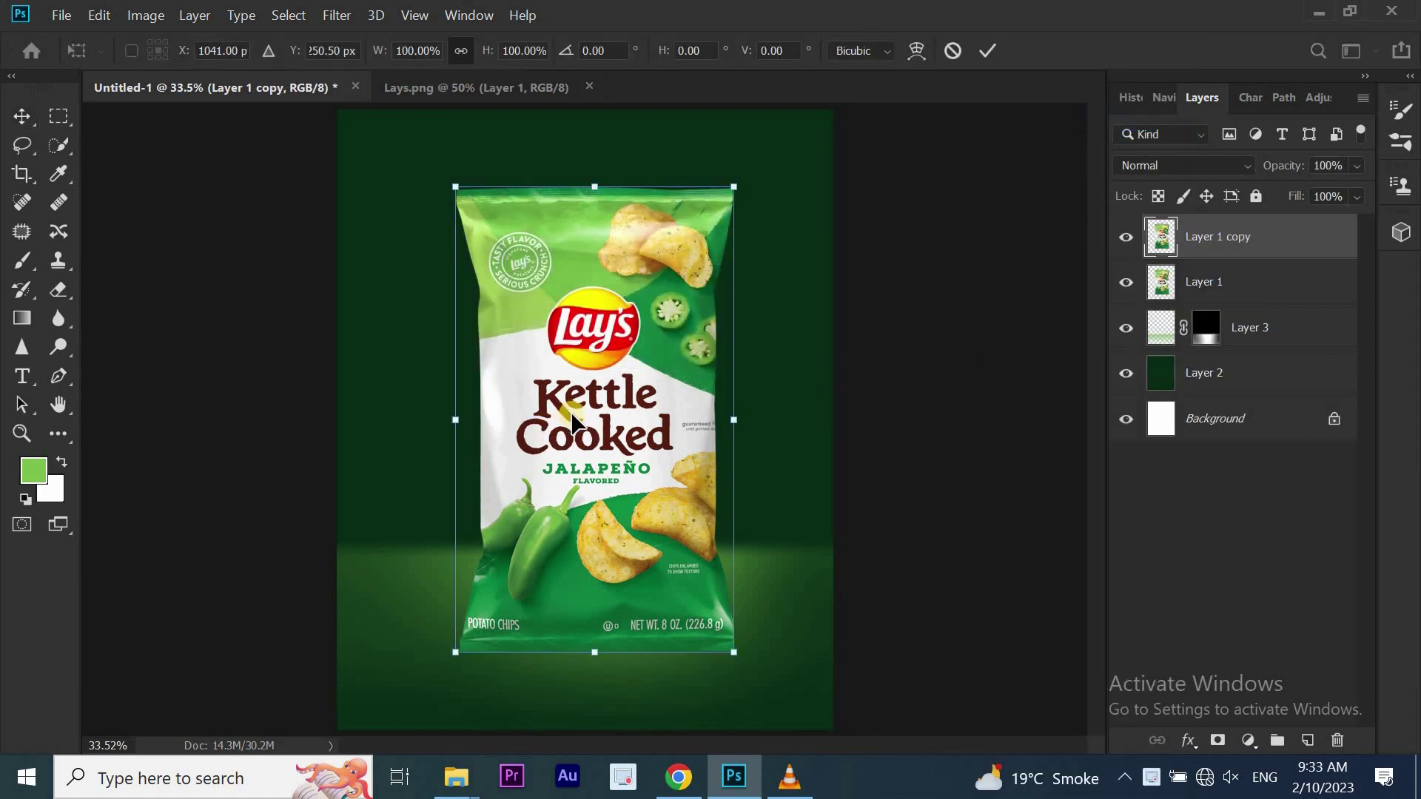
right_click(573, 420)
left_click(677, 706)
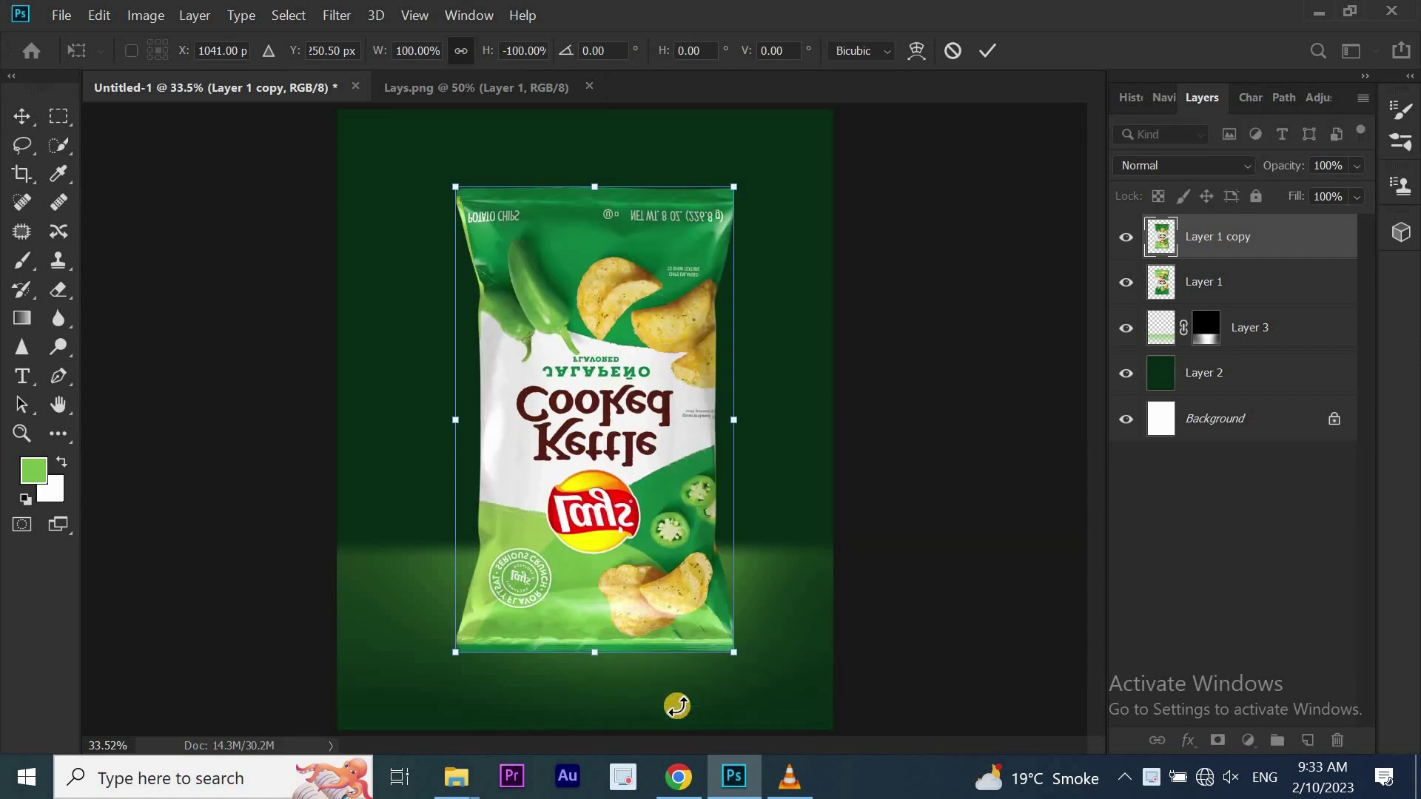
key("ctrl+minus")
left_click_drag(633, 483, 601, 655)
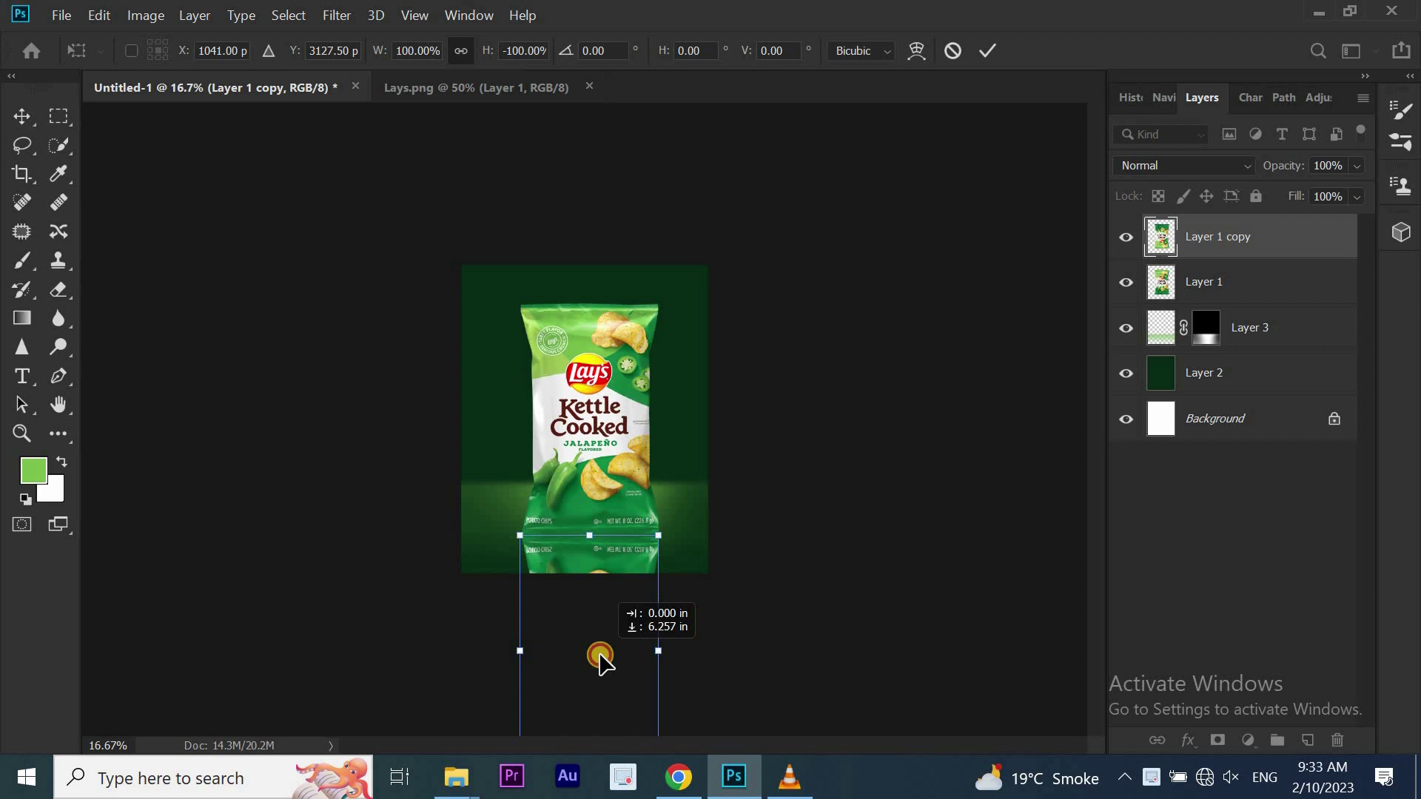
key("ctrl+minus")
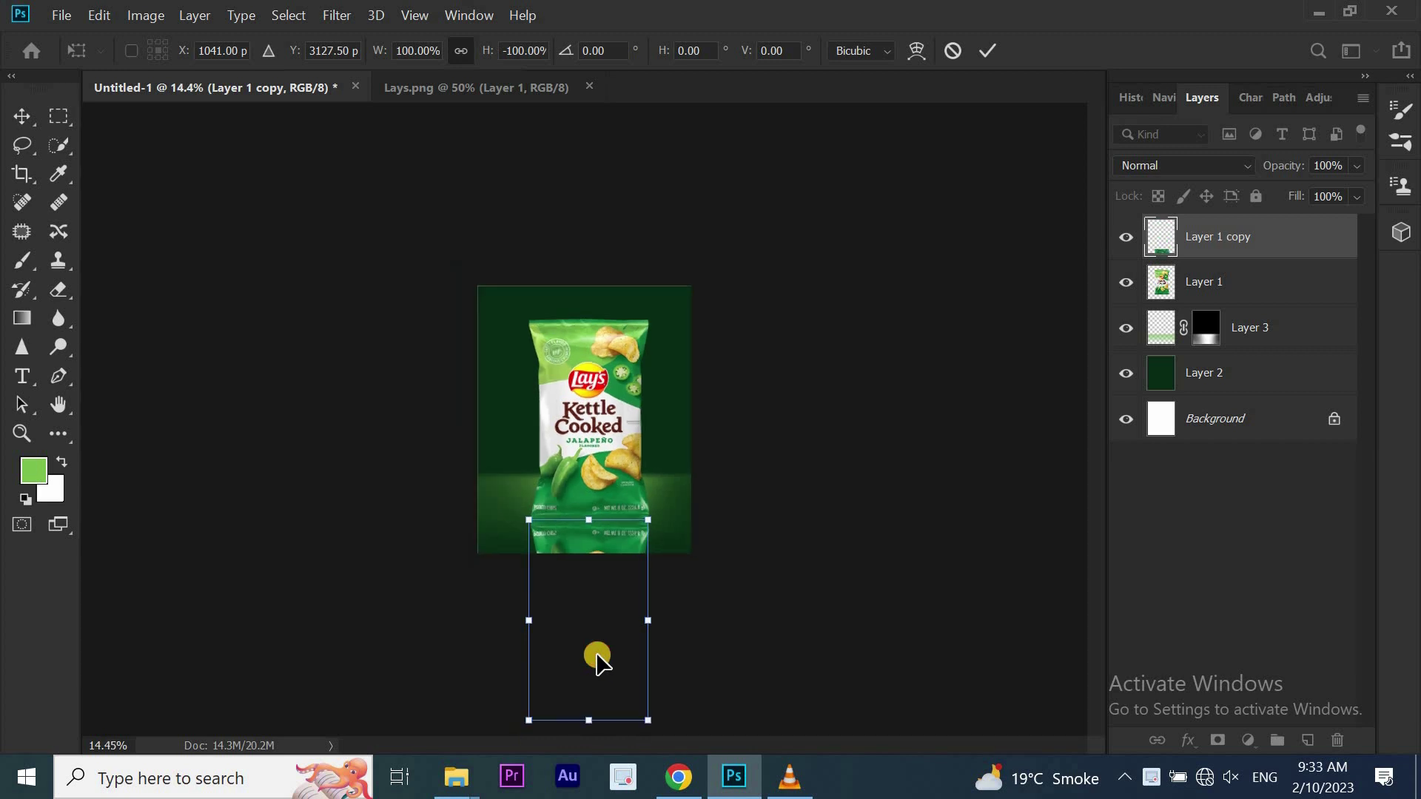
key("ctrl+plus")
key("ctrl+plus")
key("ctrl+plus")
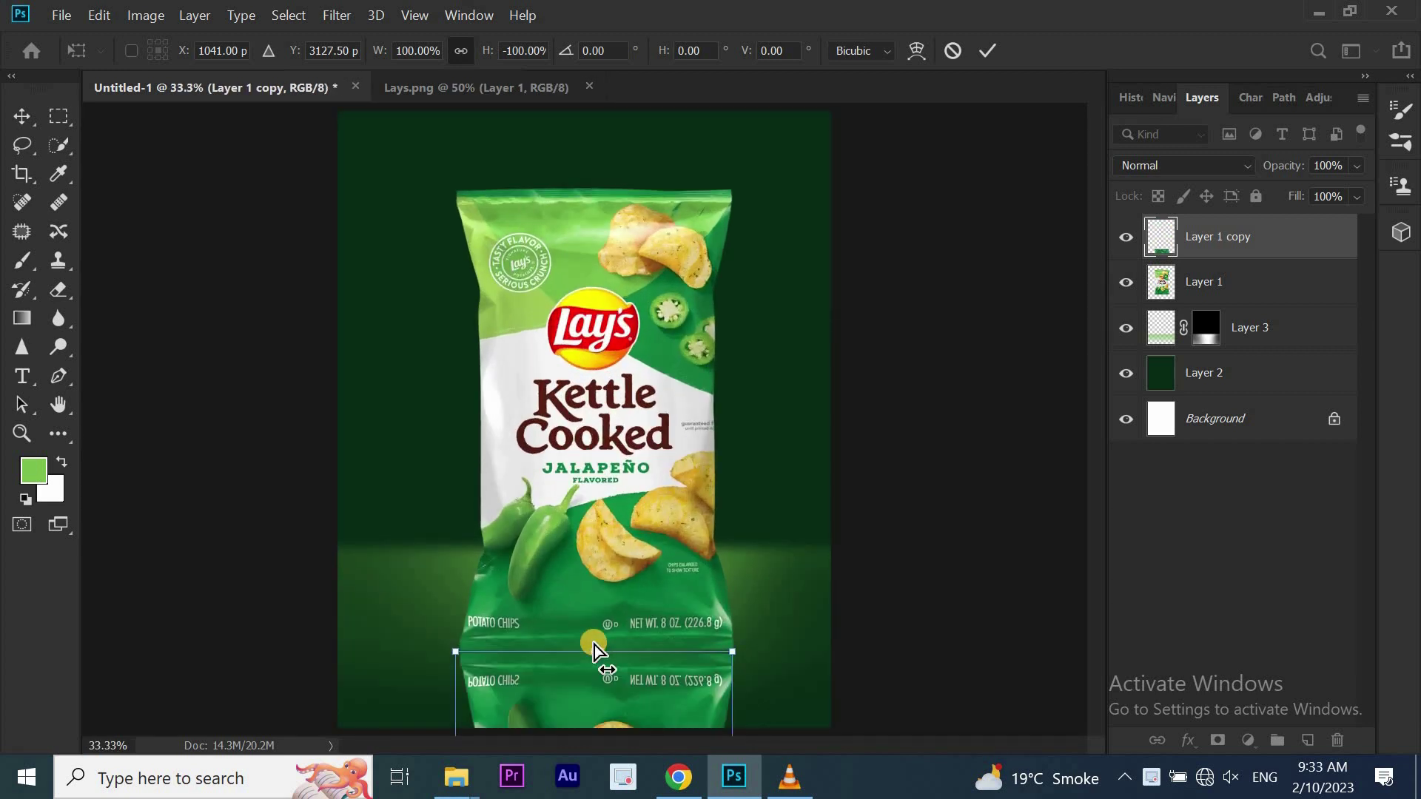
key("ctrl+plus")
left_click_drag(1100, 348, 1085, 469)
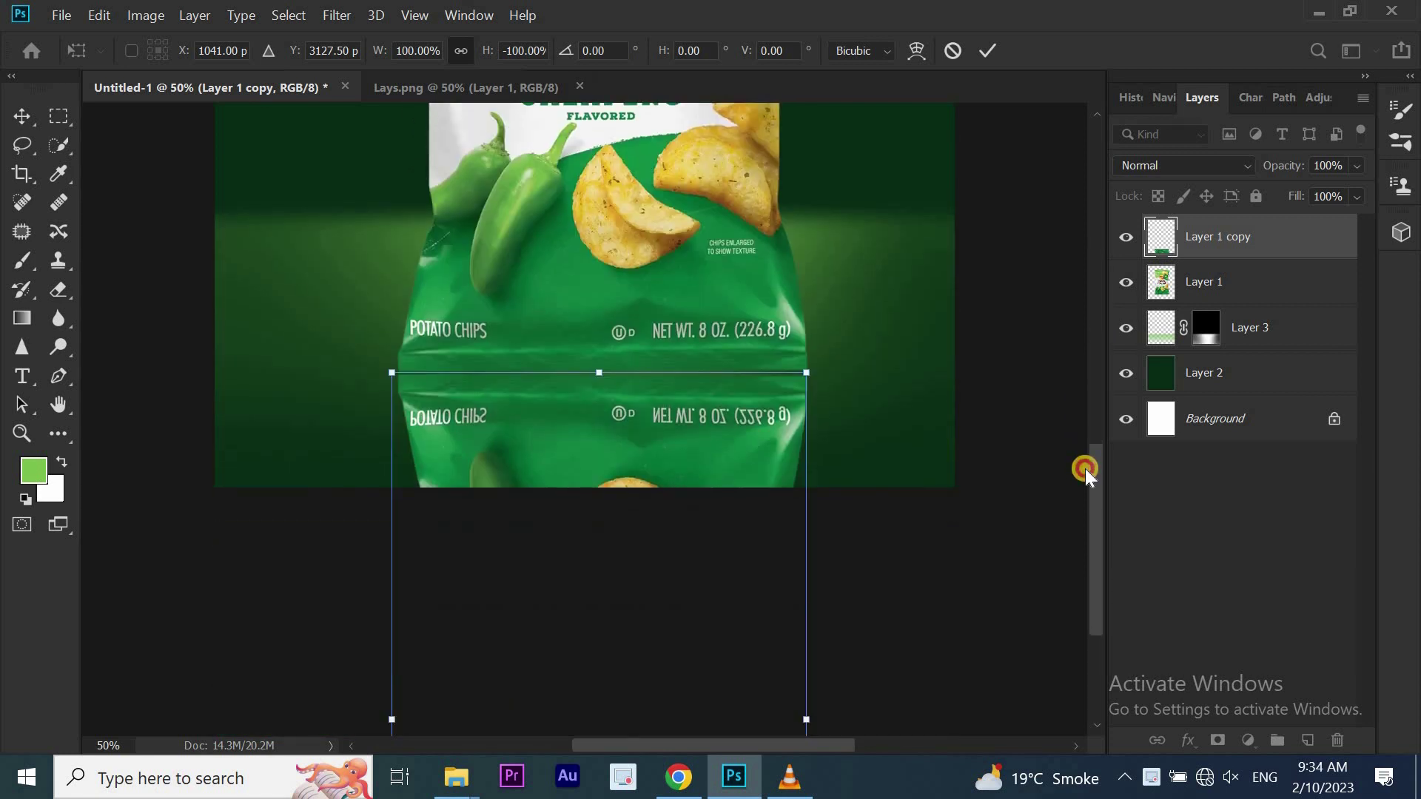
Warp the reflection's top corners to meet the bag's bottom edge and commit it
right_click(664, 445)
left_click(681, 276)
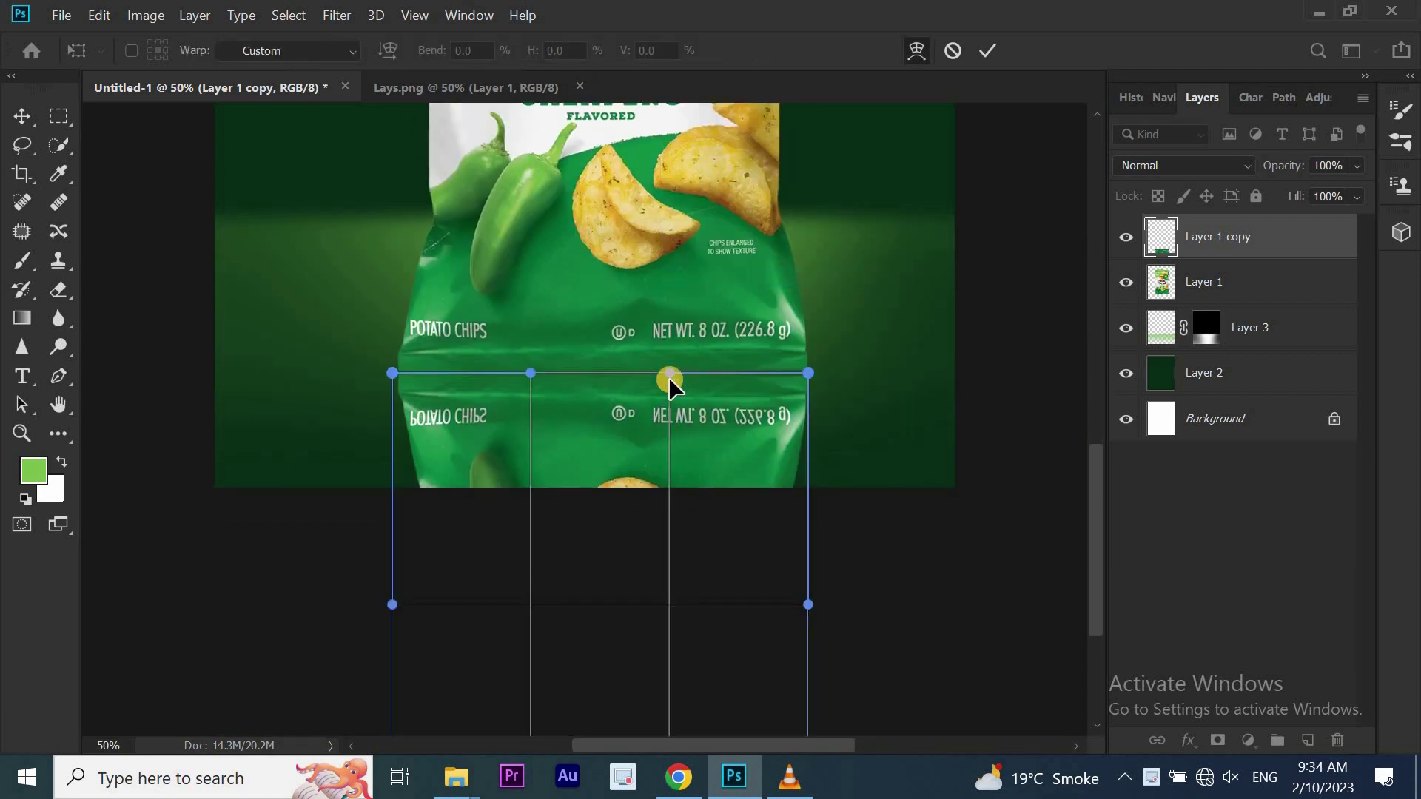
left_click_drag(401, 374, 398, 373)
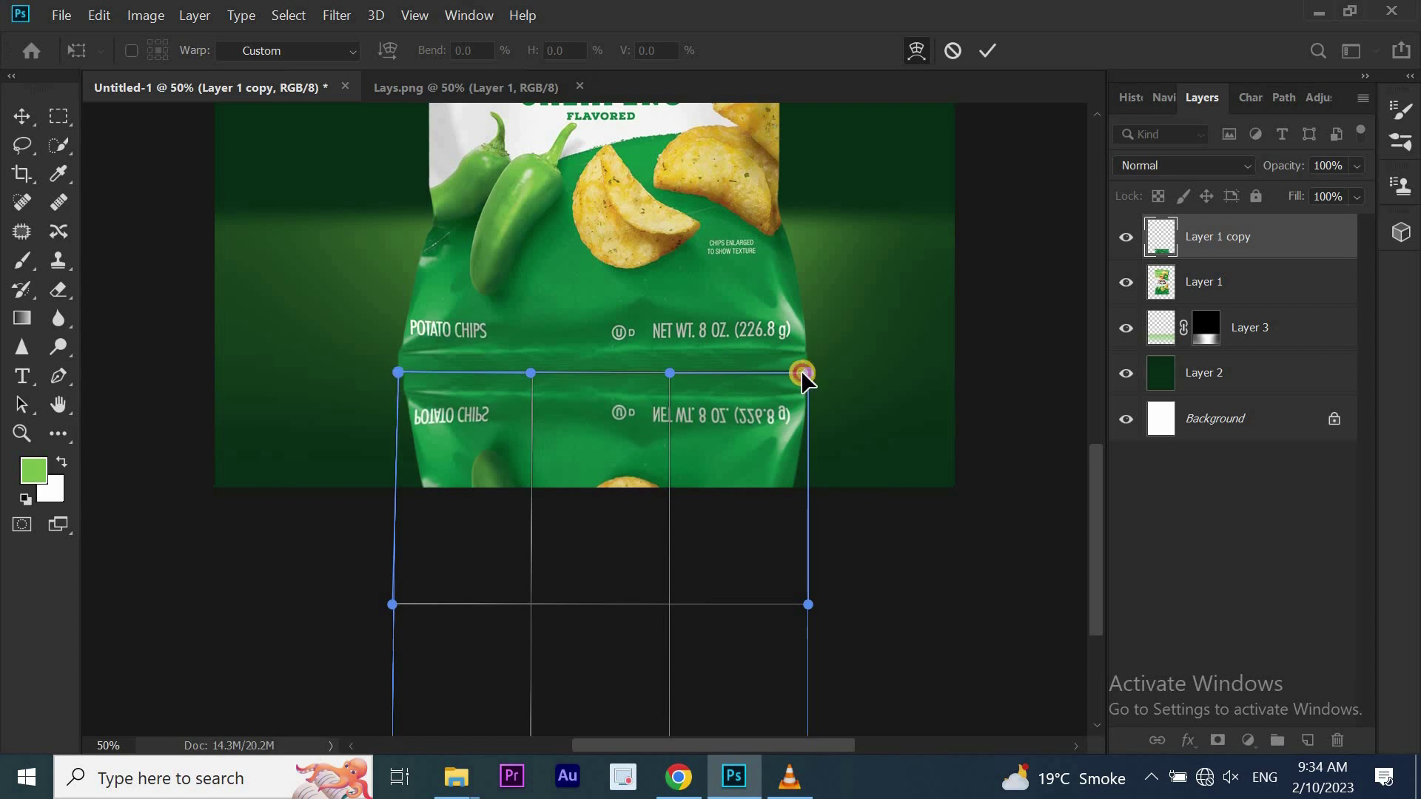
left_click_drag(803, 373, 805, 367)
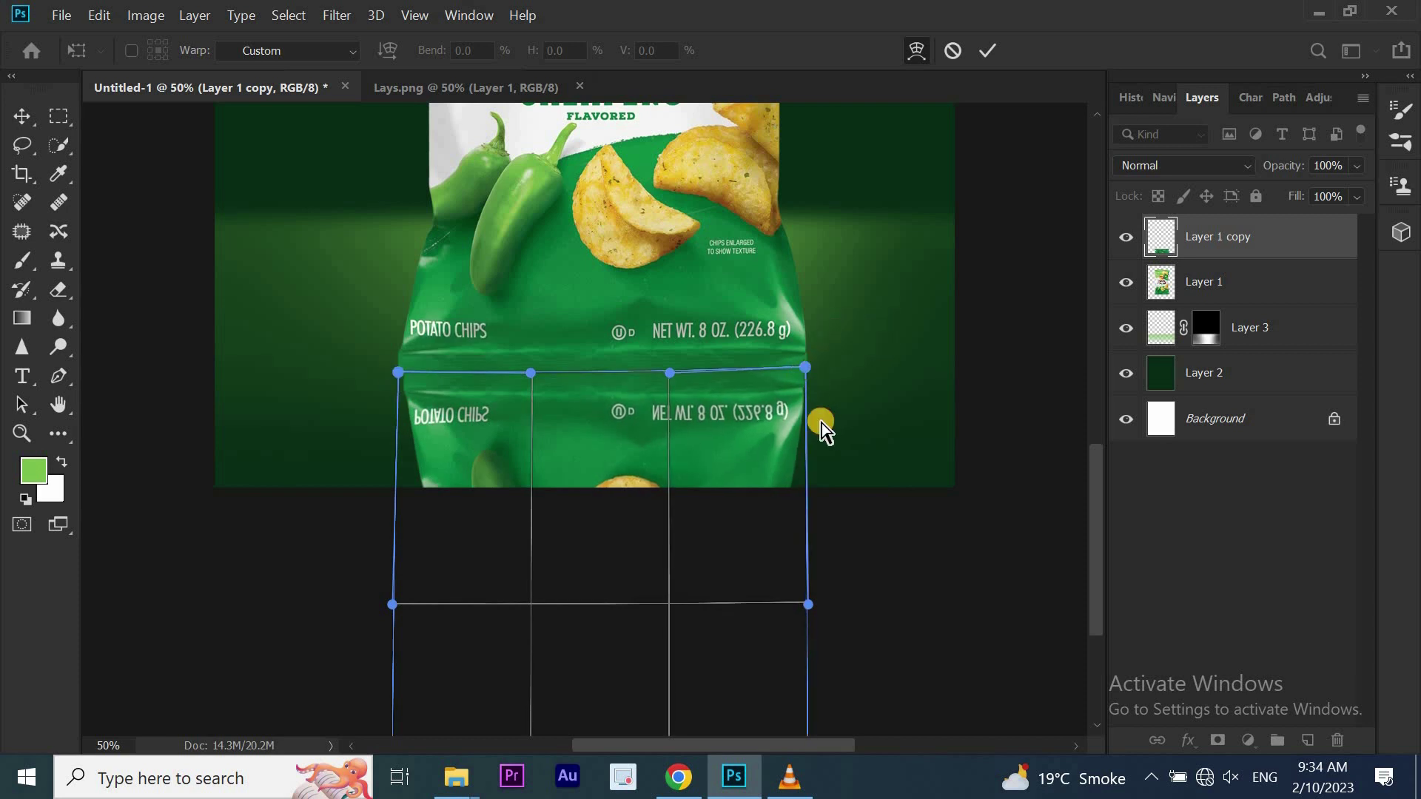
left_click(984, 44)
key("ctrl+0")
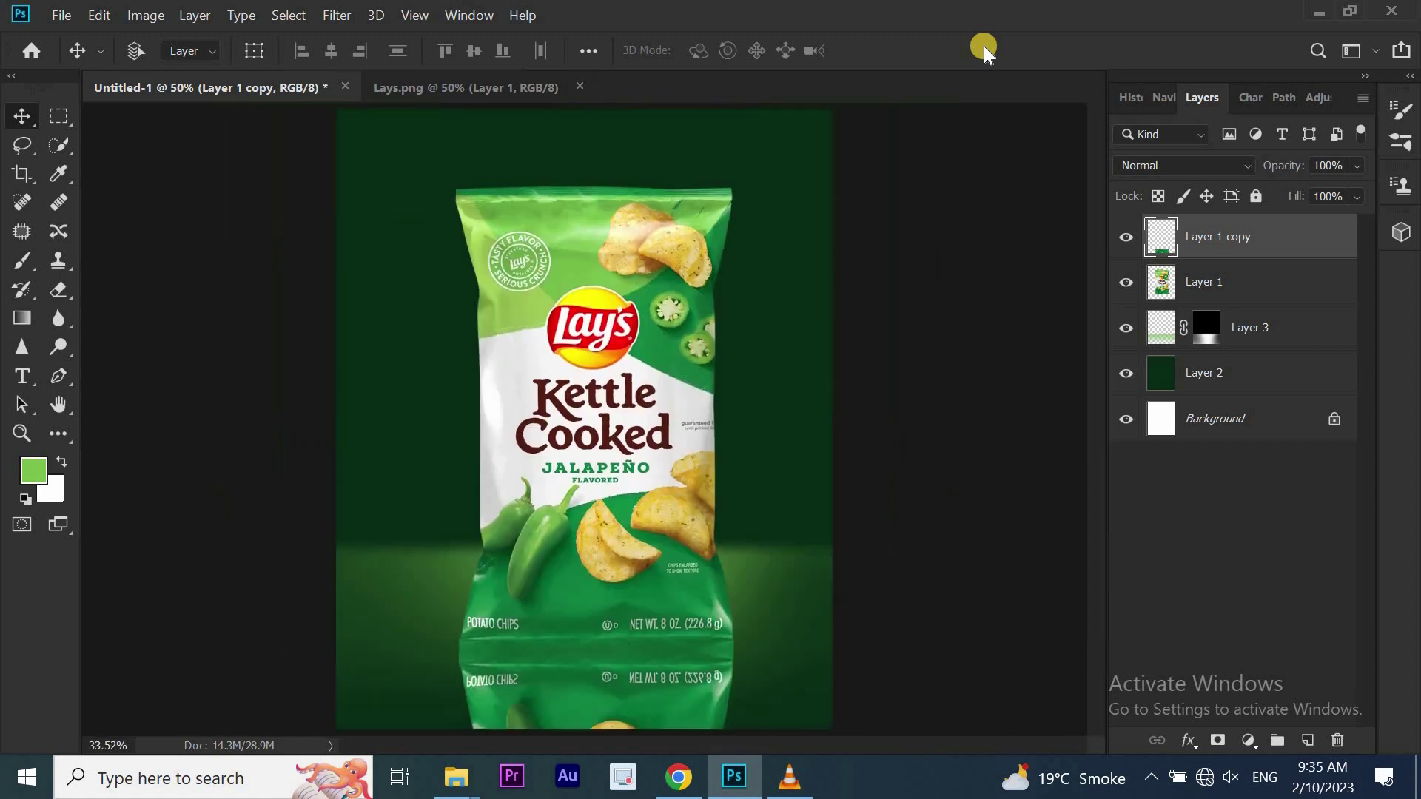
Apply a Motion Blur with -8° angle and 35-pixel distance to the reflection
left_click(328, 9)
mouse_move(348, 247)
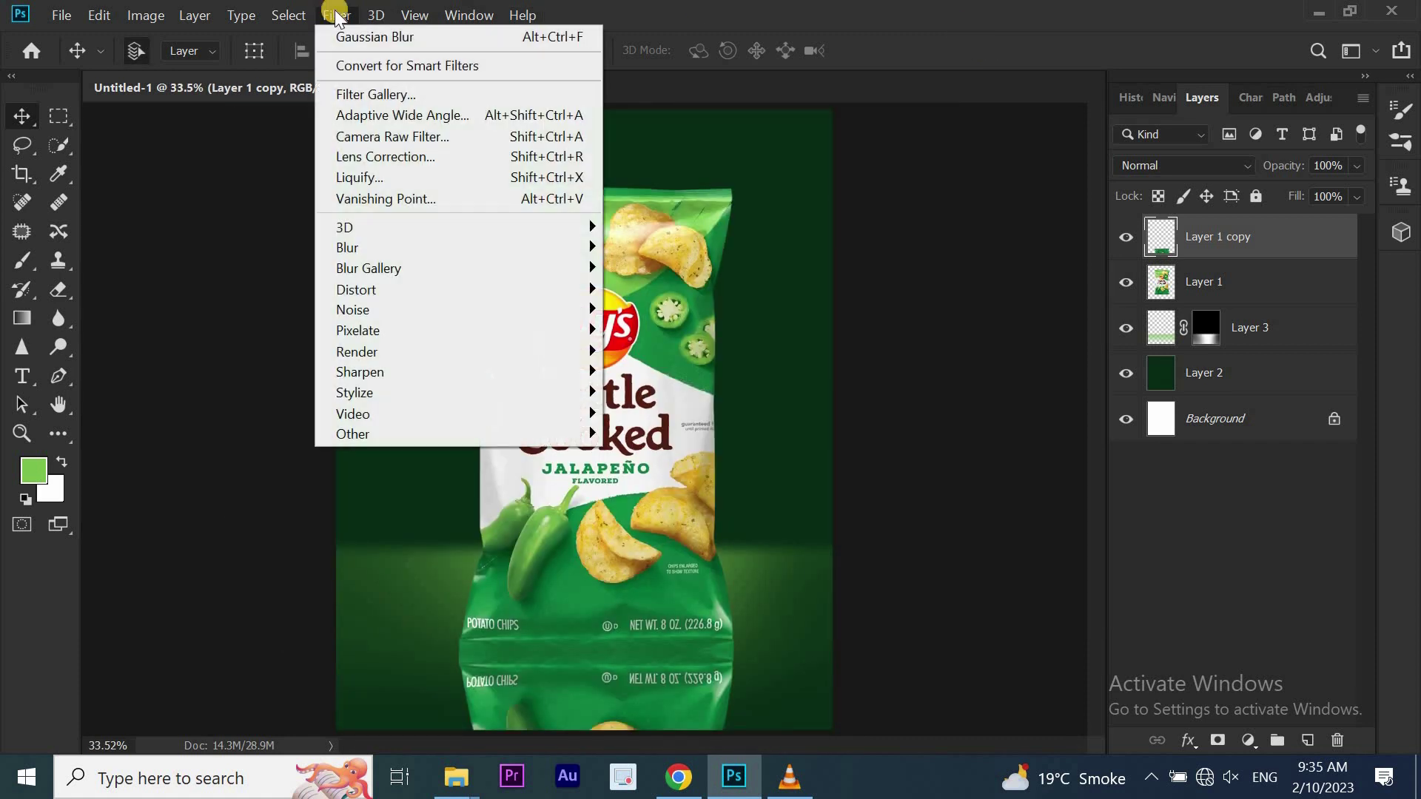
left_click(376, 247)
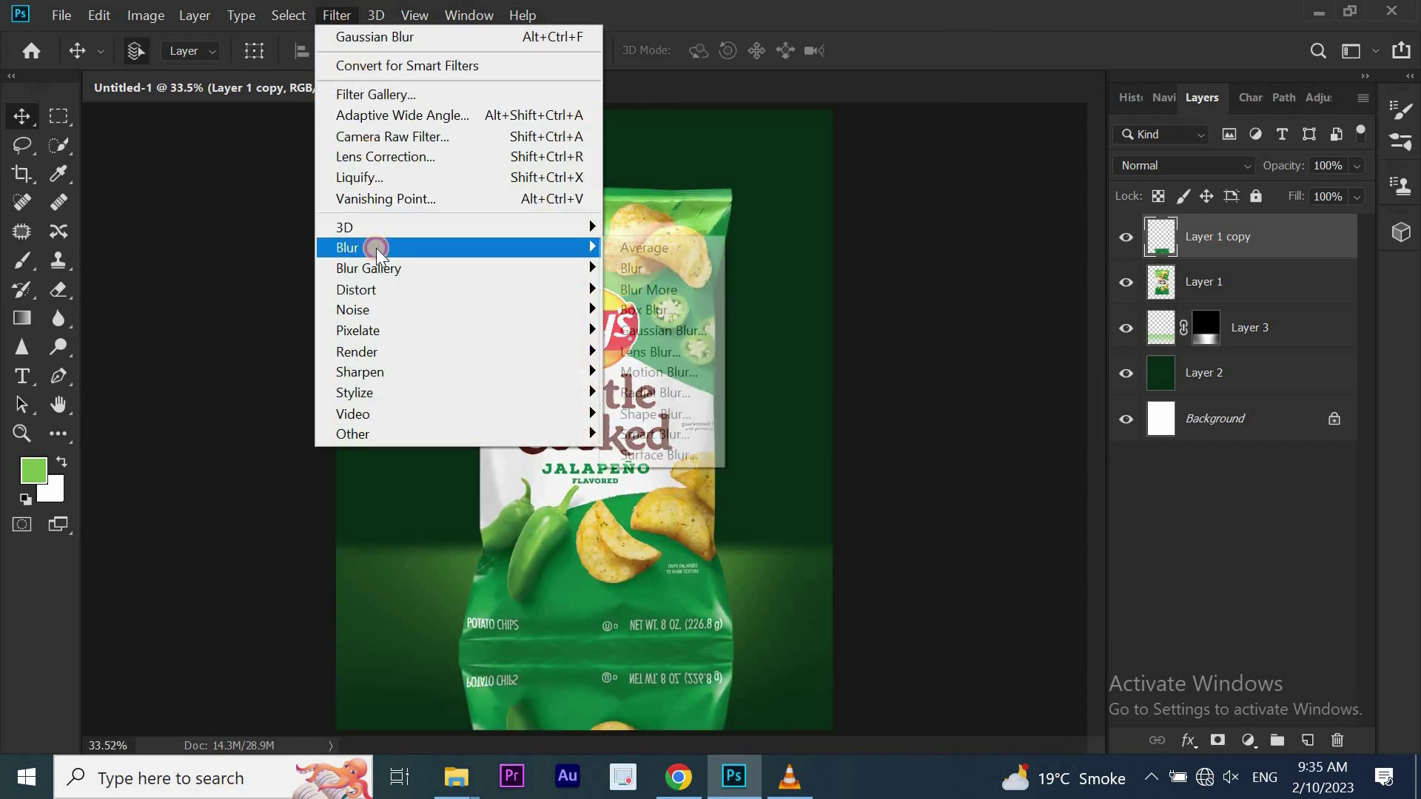
left_click(666, 381)
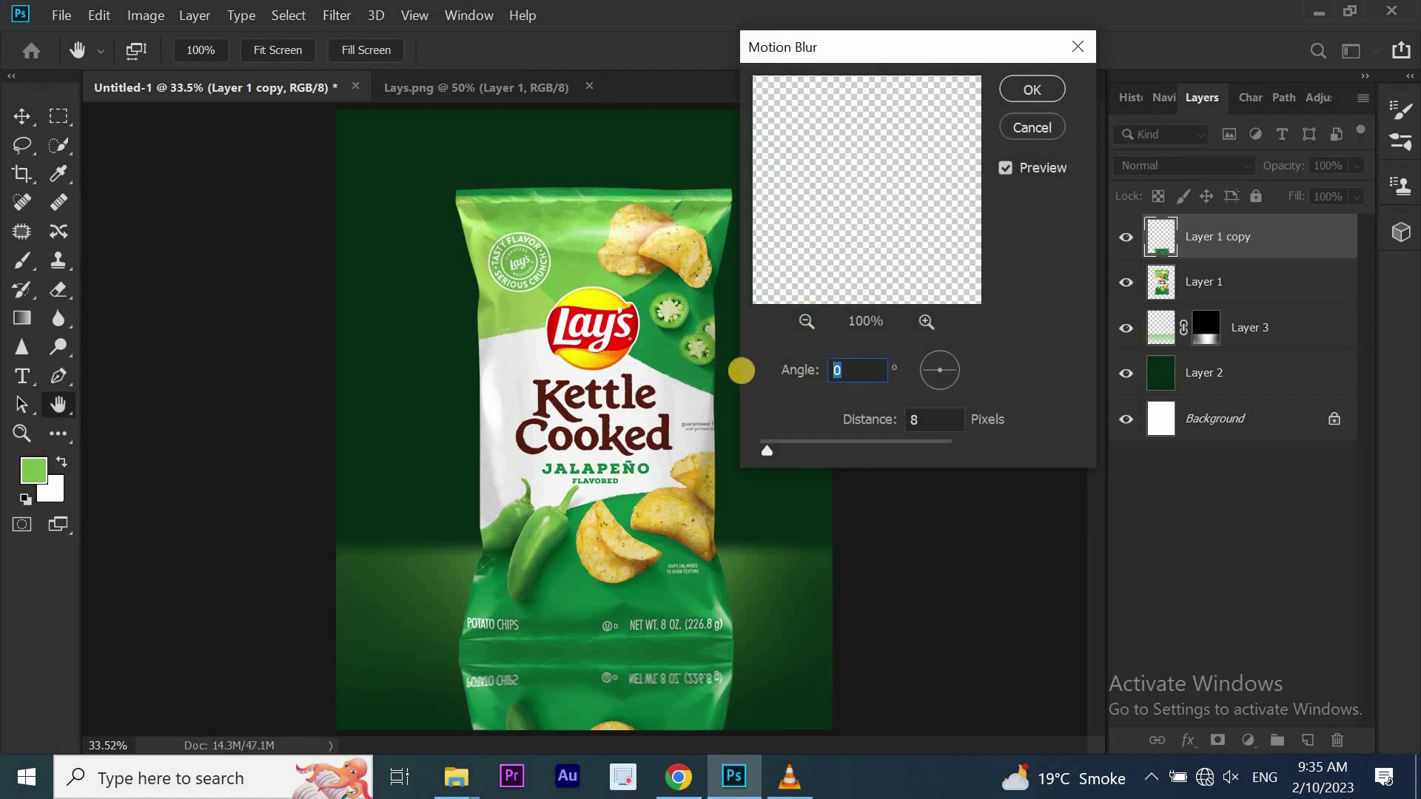
left_click(924, 419)
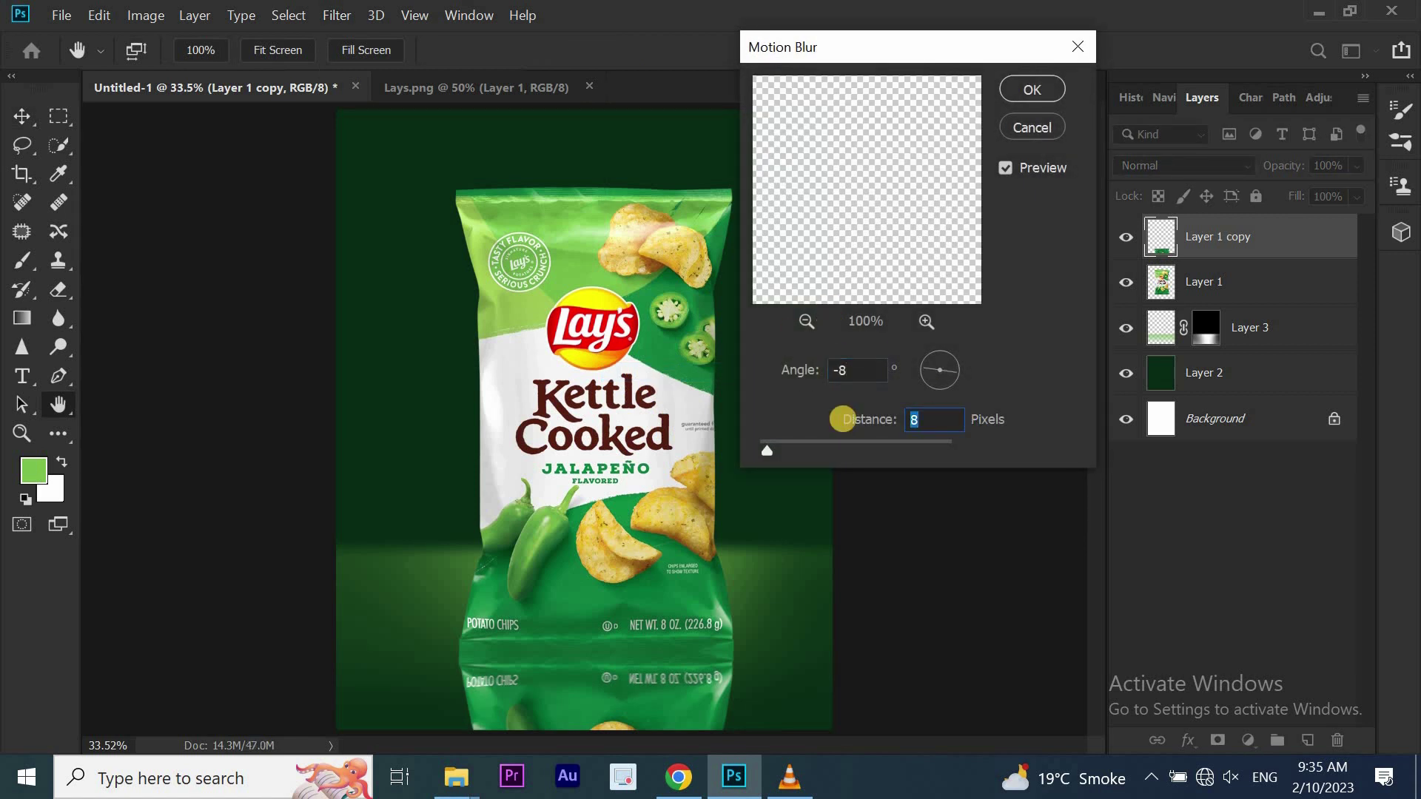
type("3")
left_click_drag(842, 419, 845, 424)
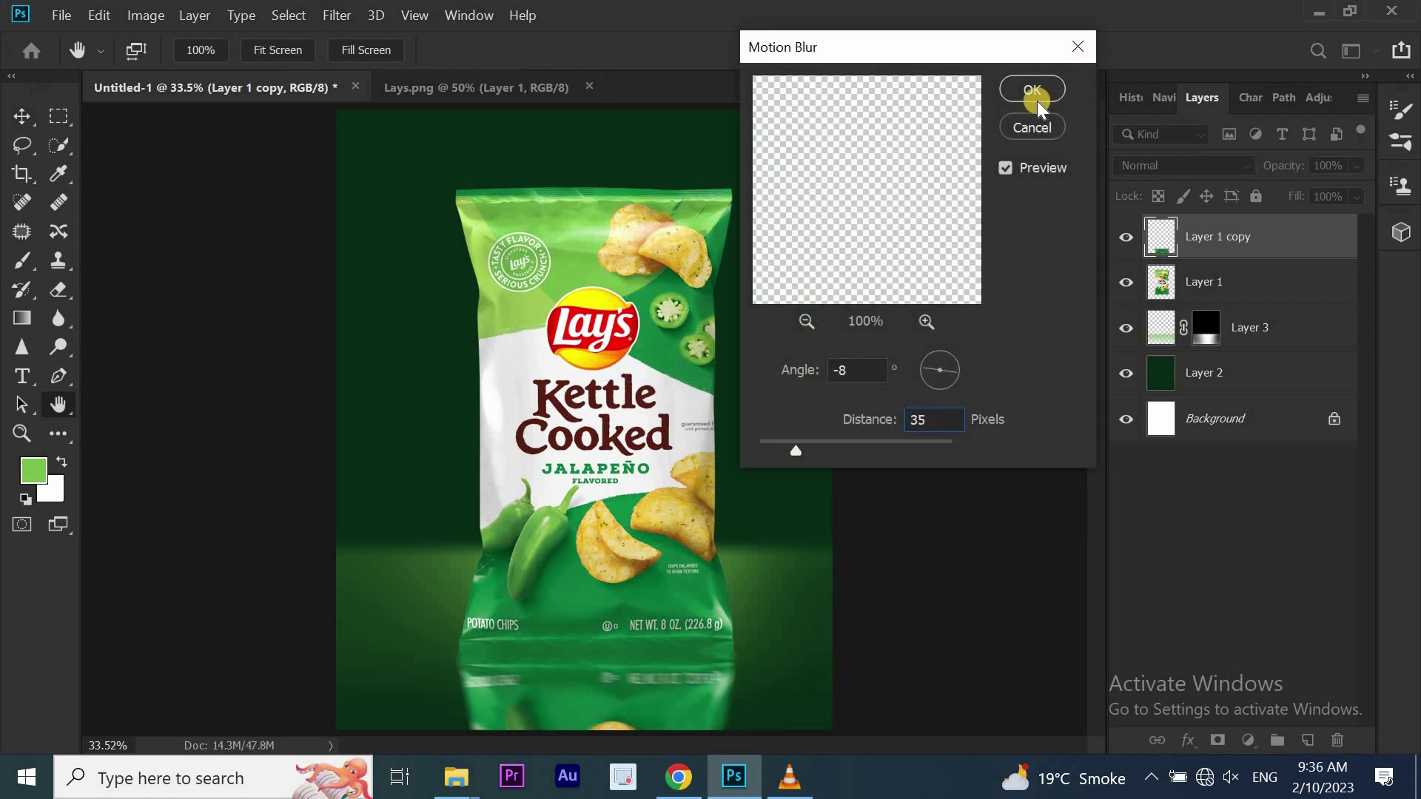
left_click(1045, 83)
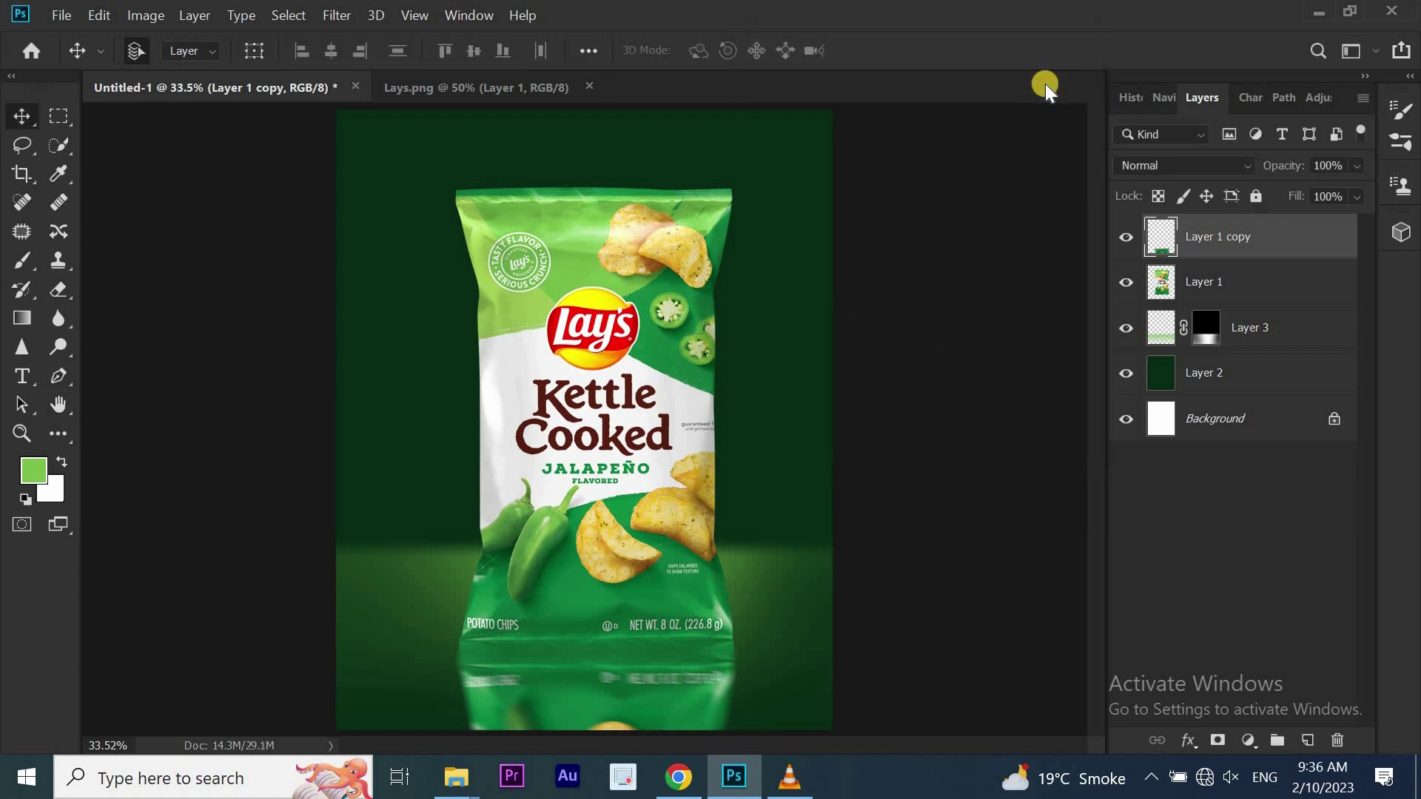
Mask the reflection layer and fade its lower part with a black-to-white gradient
left_click(1216, 740)
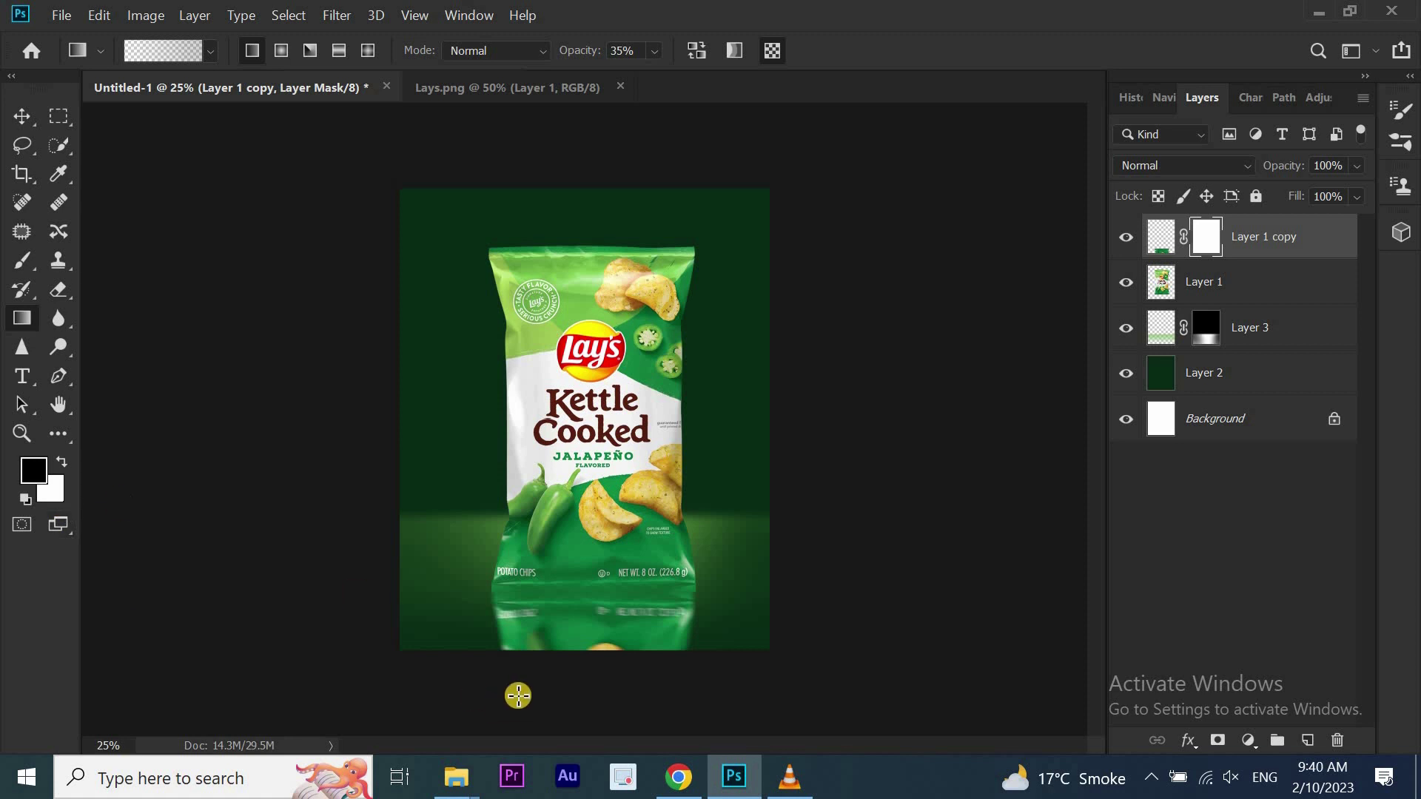
left_click_drag(590, 707, 598, 596)
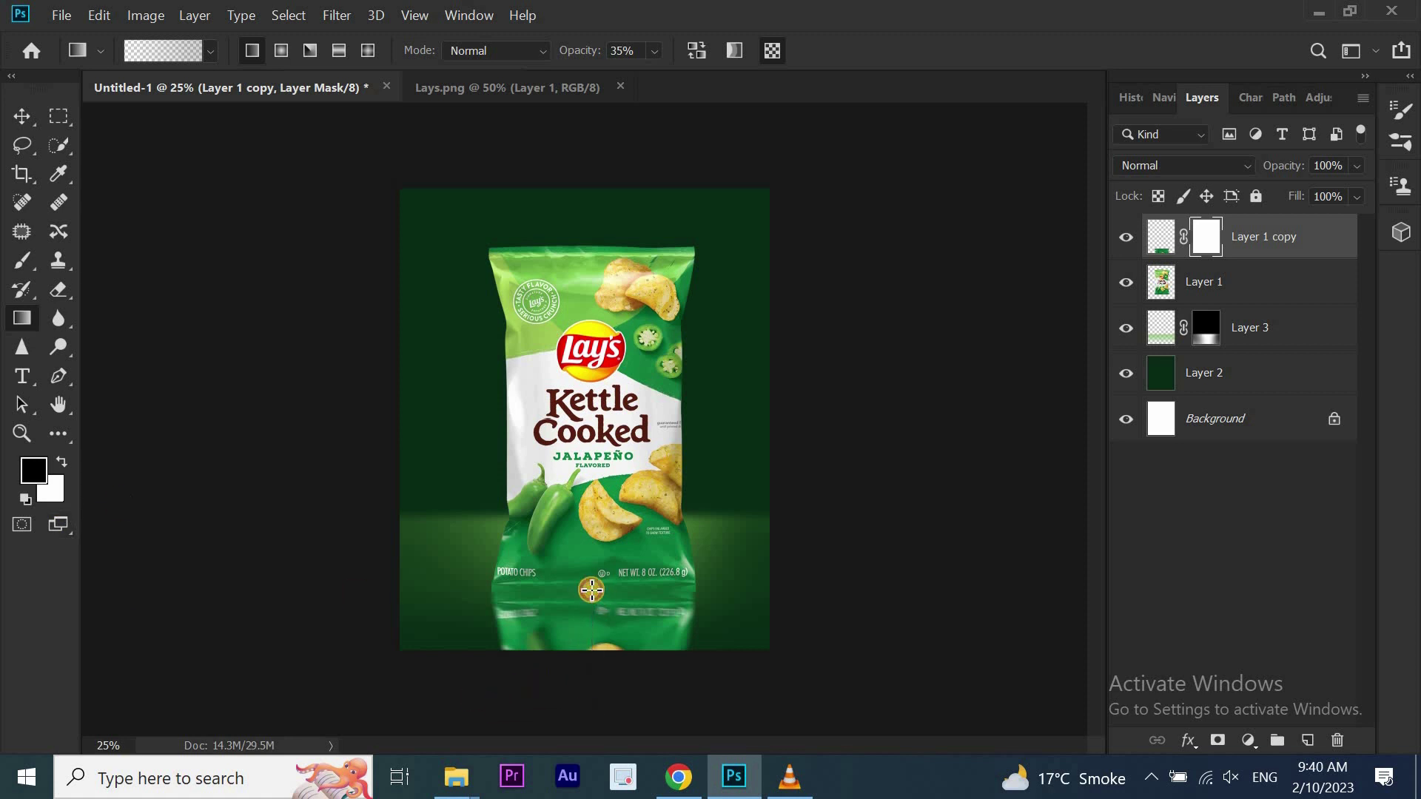
left_click_drag(591, 590, 586, 559)
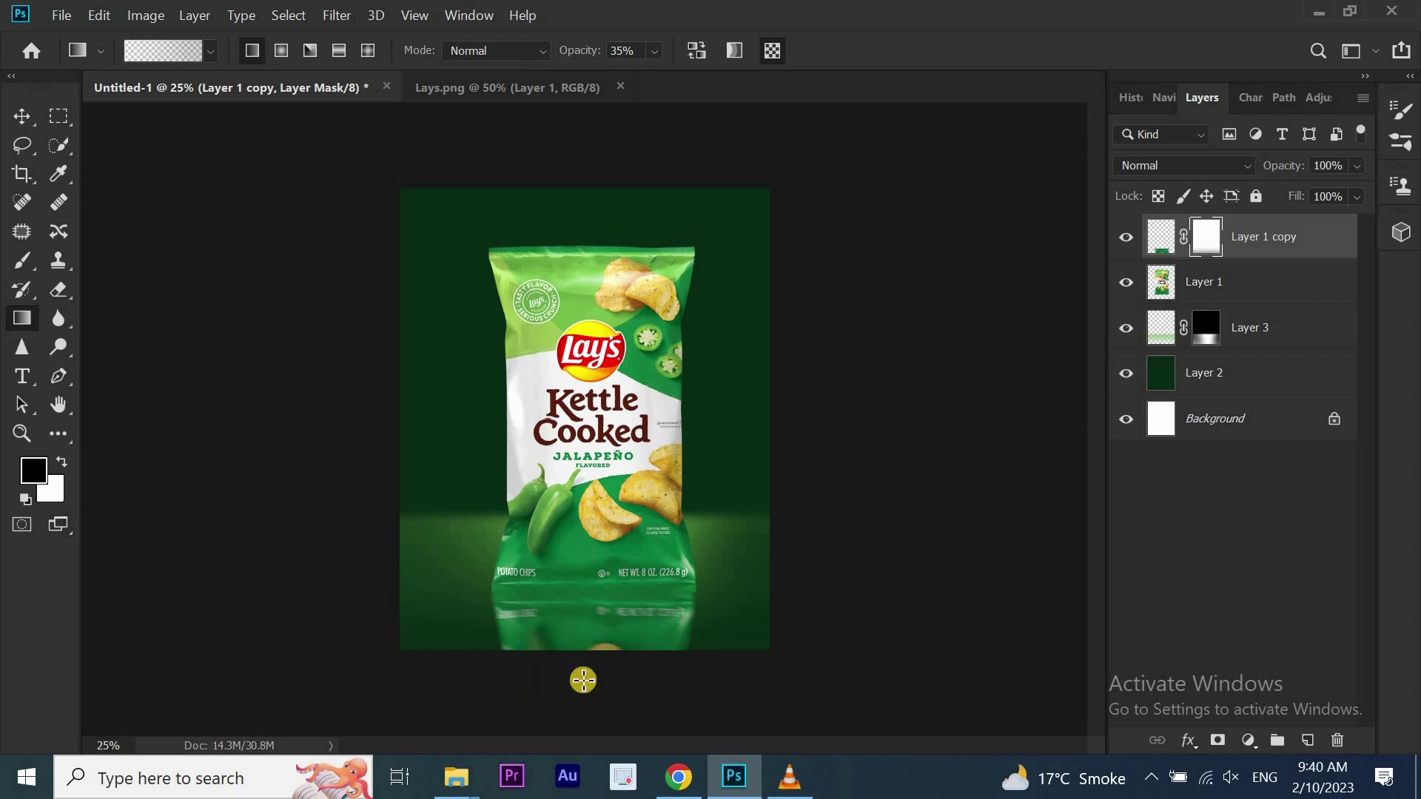
left_click_drag(583, 680, 583, 593)
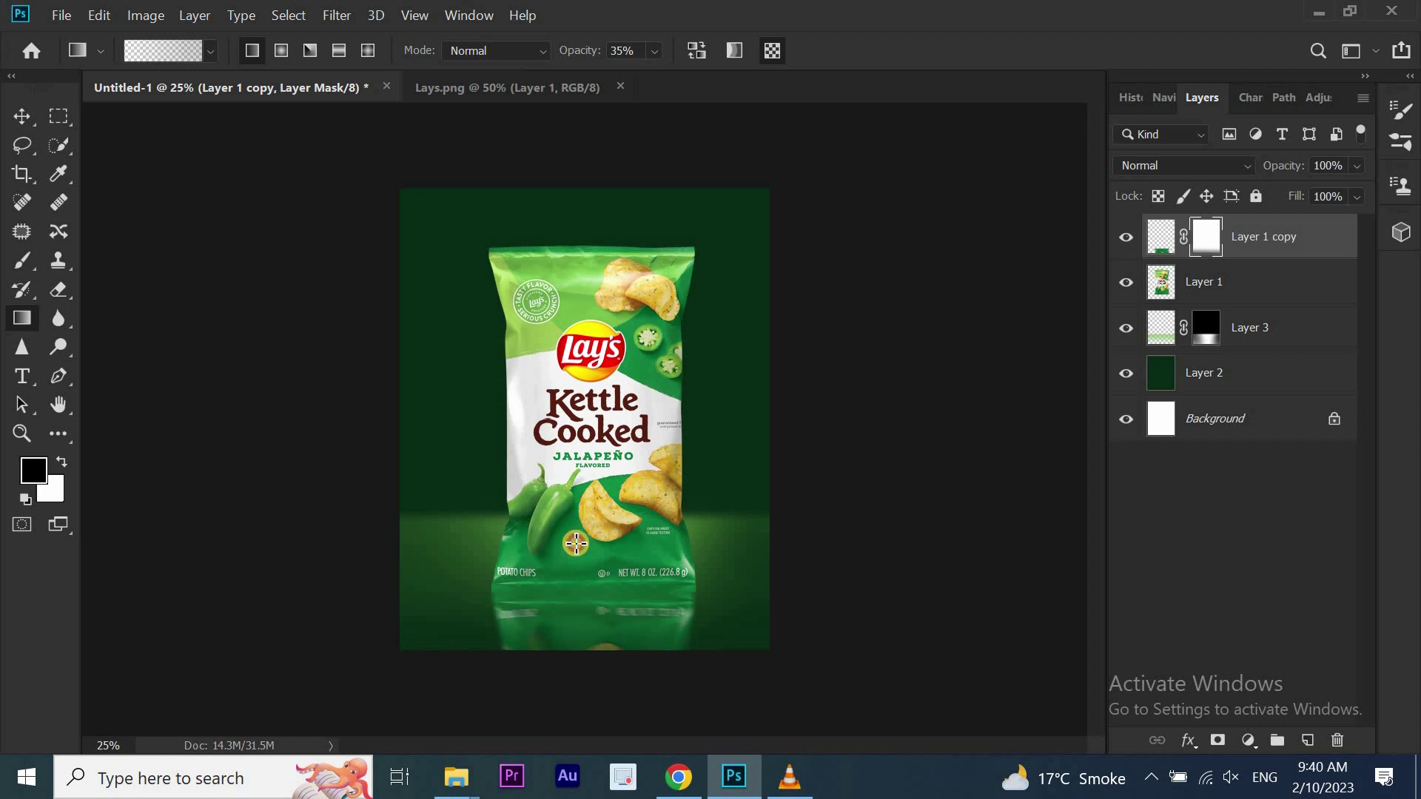
mouse_move(576, 544)
left_mouse_down()
mouse_move(575, 678)
mouse_move(576, 515)
left_mouse_up()
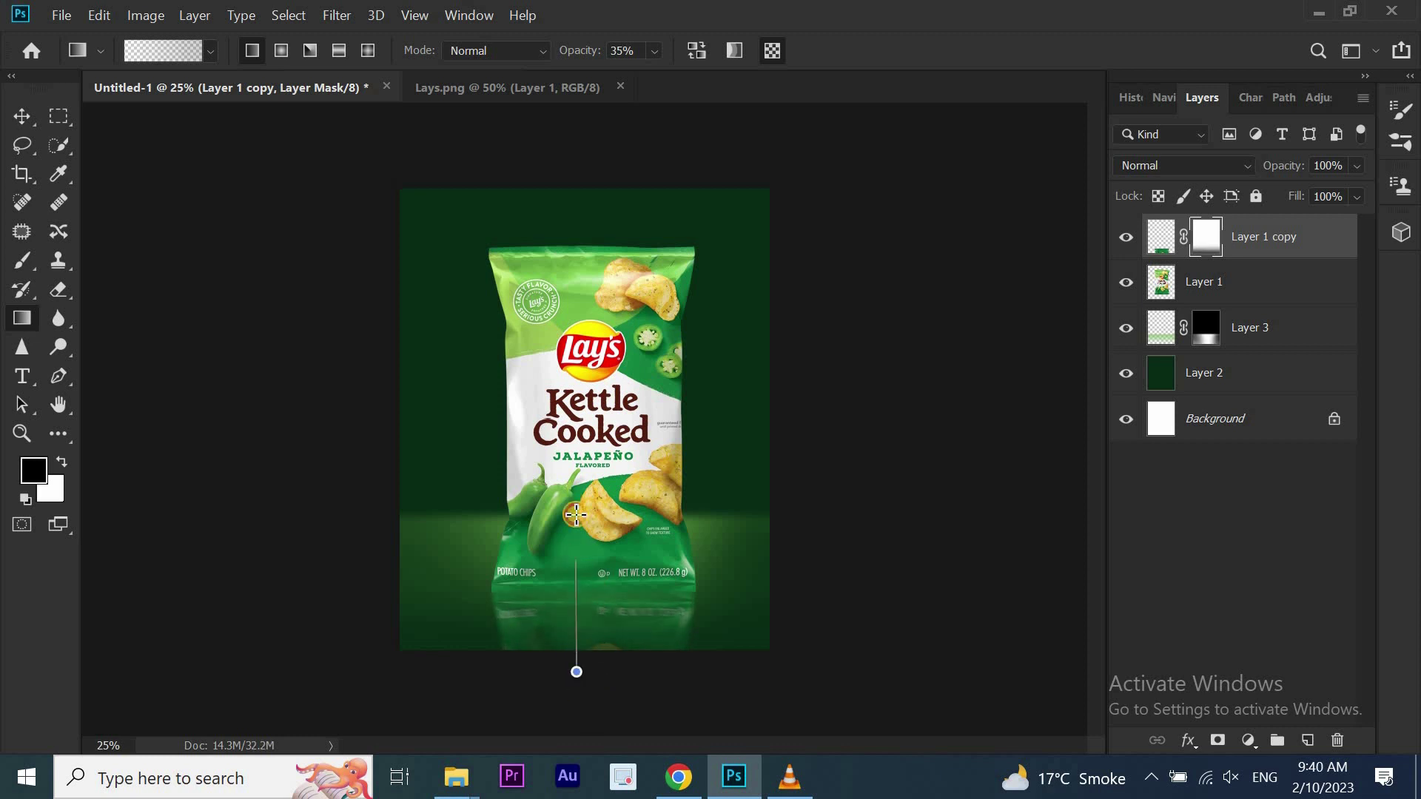
Lower the reflection layer's opacity to 60%
left_click_drag(1297, 172, 1258, 170)
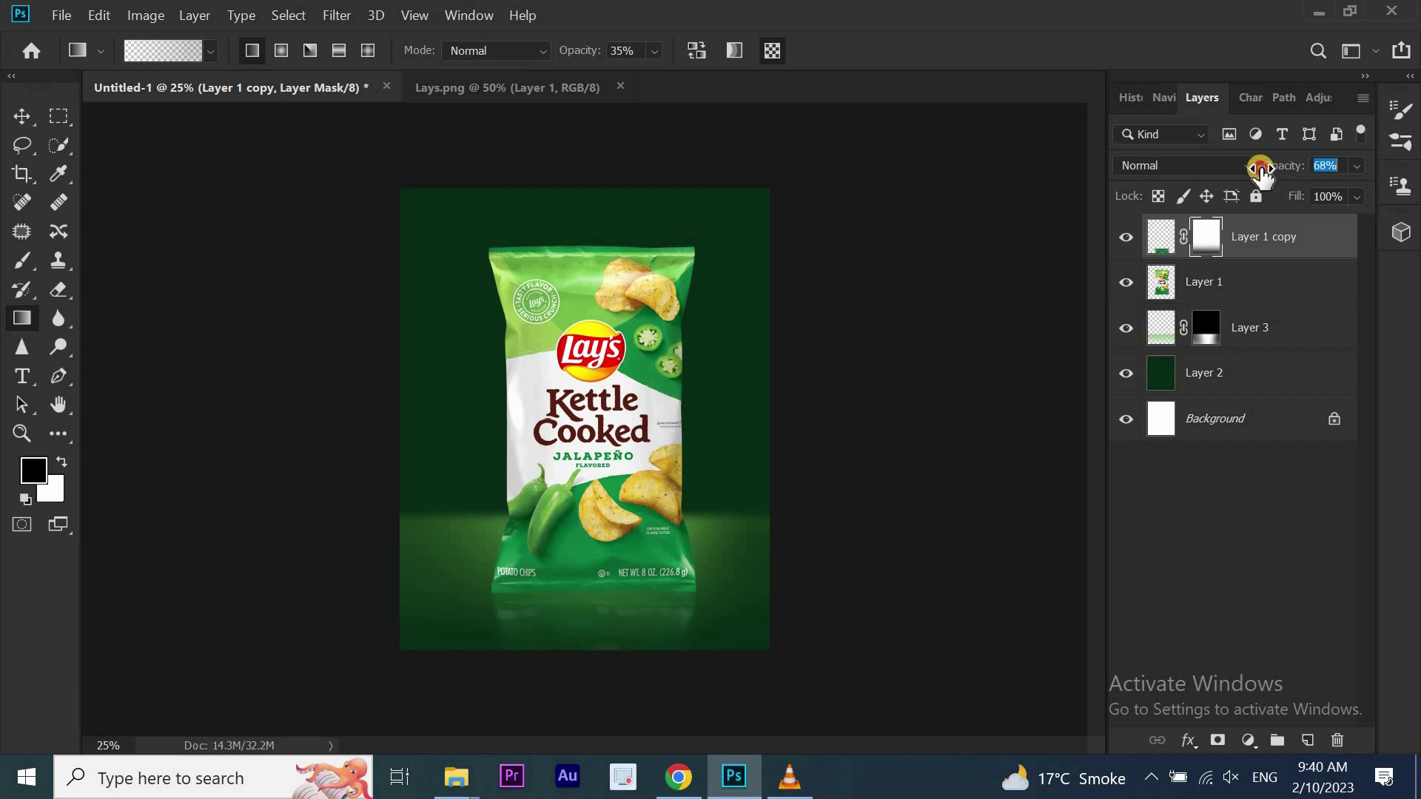
left_click_drag(1263, 172, 1253, 172)
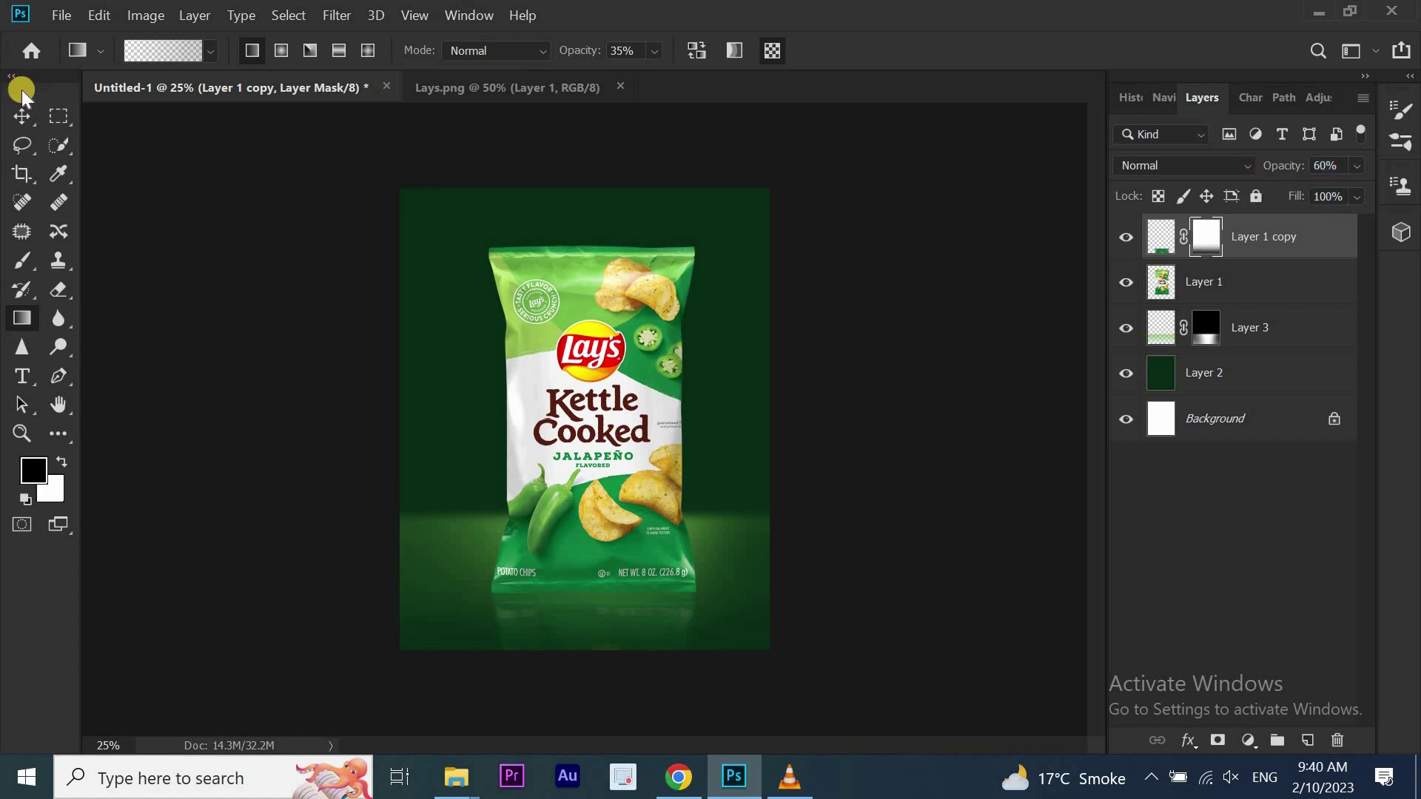
left_click(20, 124)
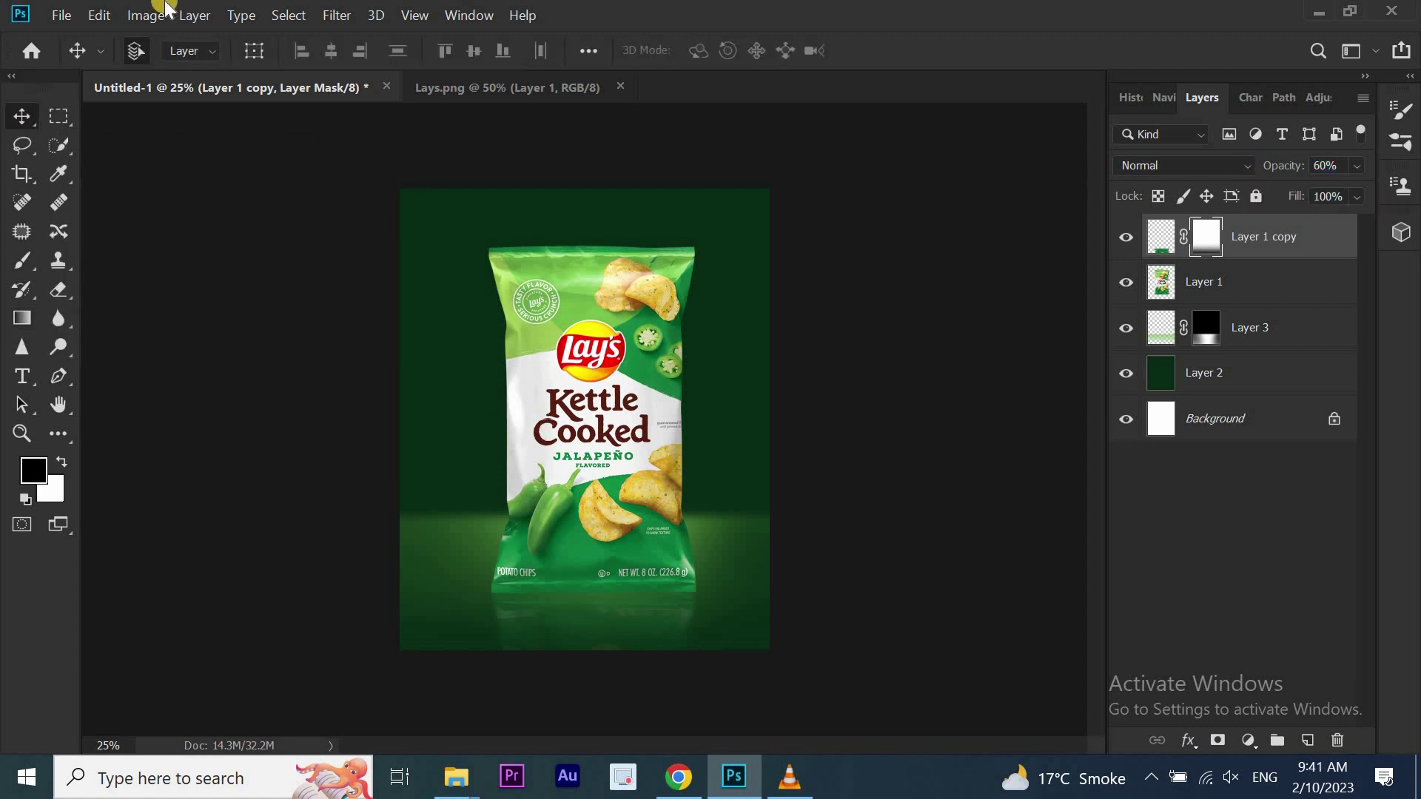
Nudge the reflection's brightness slightly lower with Brightness/Contrast
left_click(145, 13)
mouse_move(177, 65)
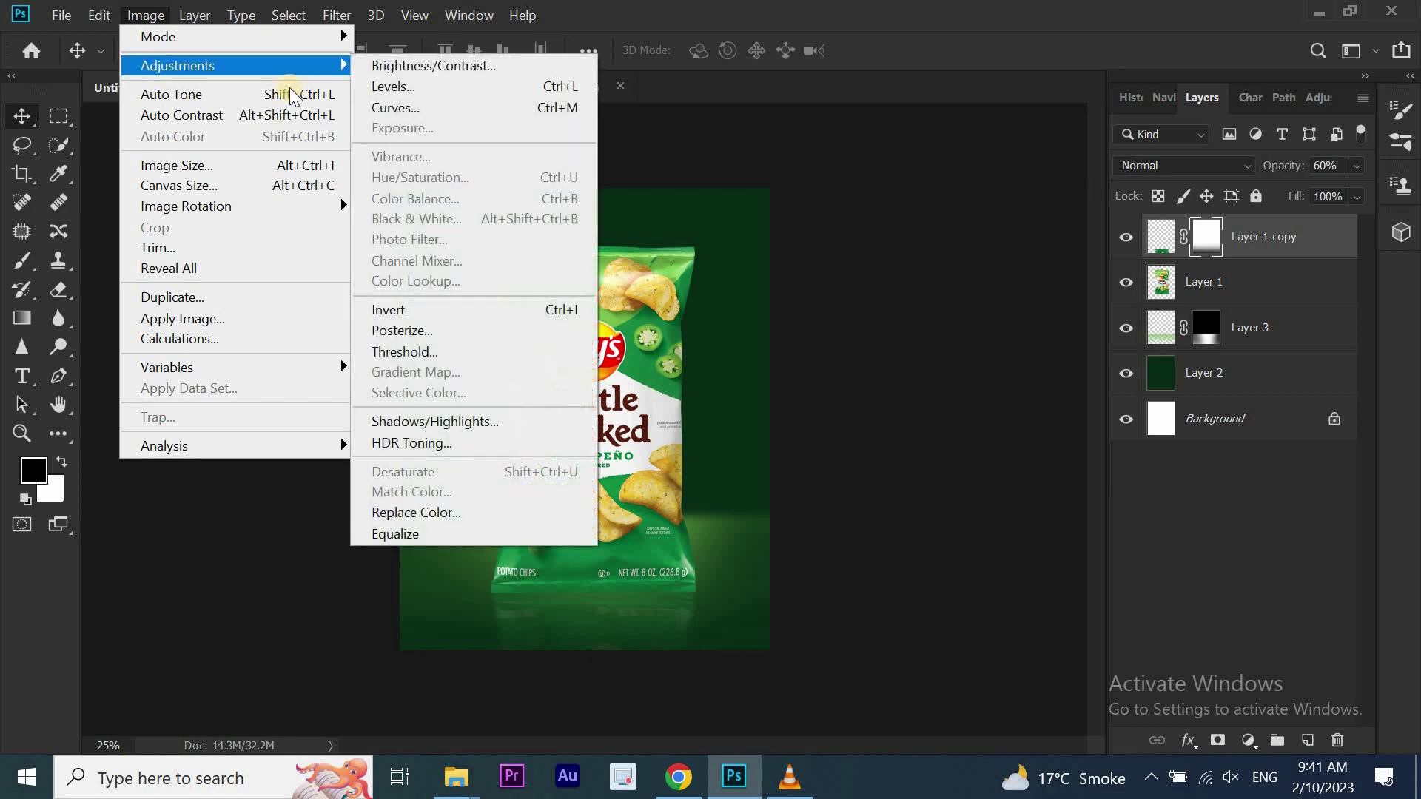
left_click(437, 67)
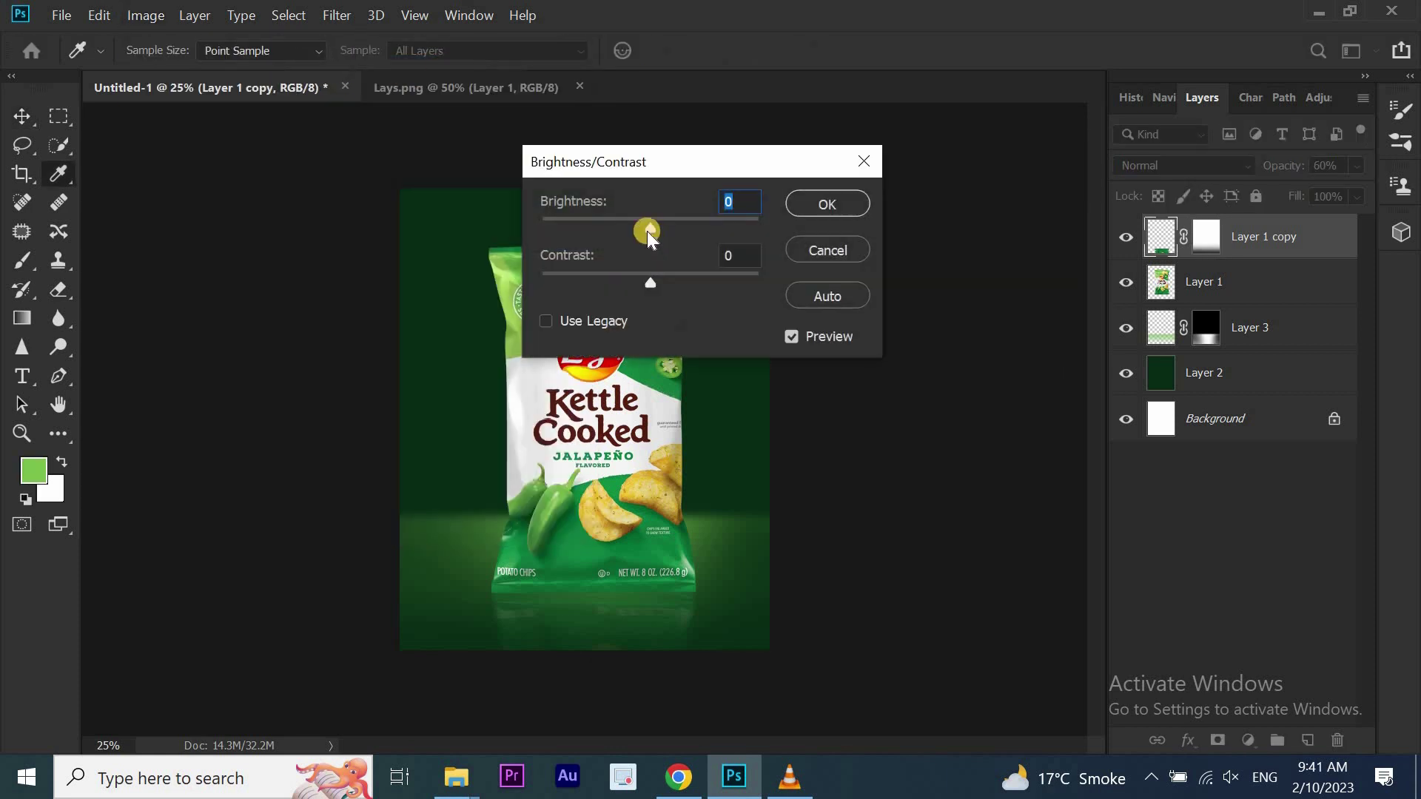
left_click_drag(647, 231, 661, 229)
key("v")
left_click(818, 205)
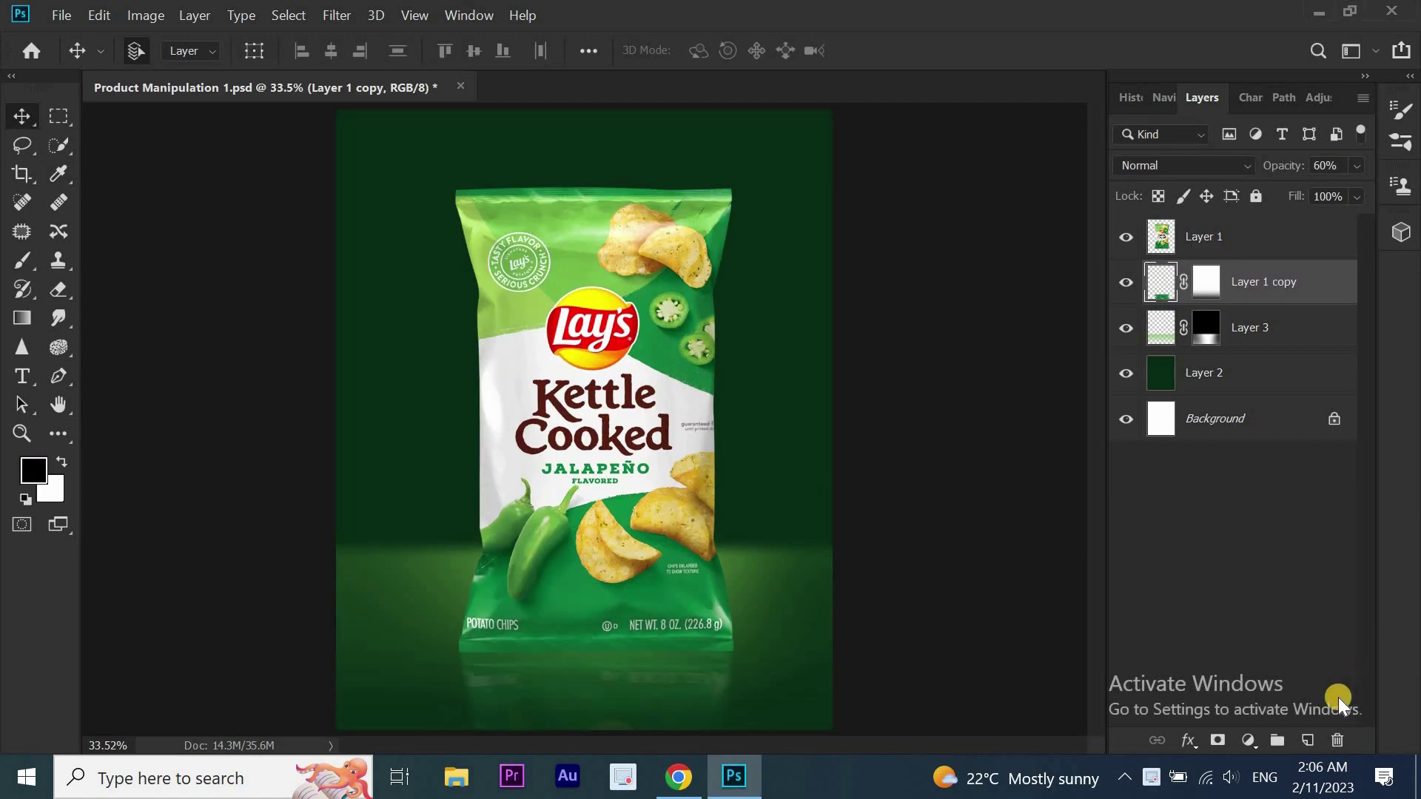
On a new Layer 4, paint a large soft black shadow along the bag's bottom edge
left_click(1307, 742)
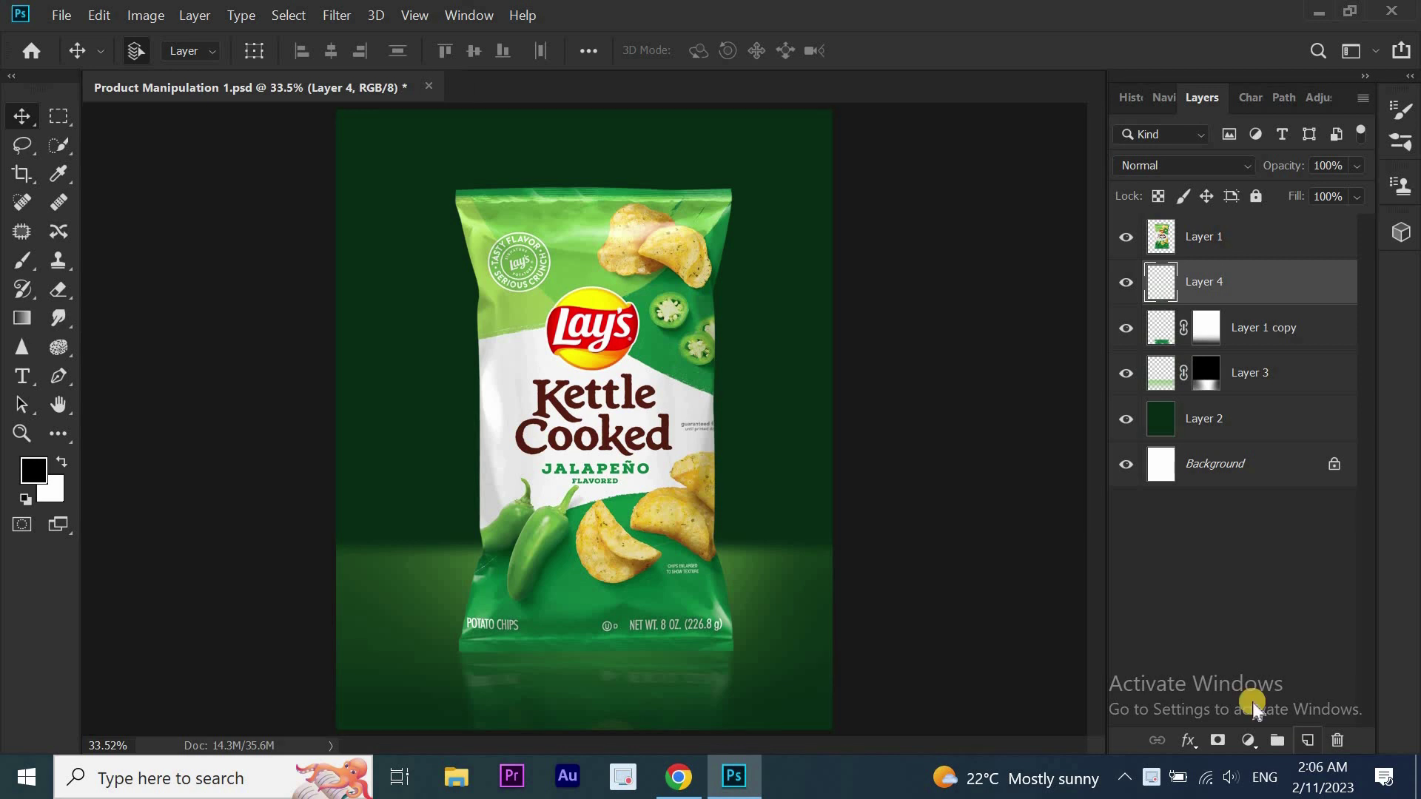
left_click(21, 260)
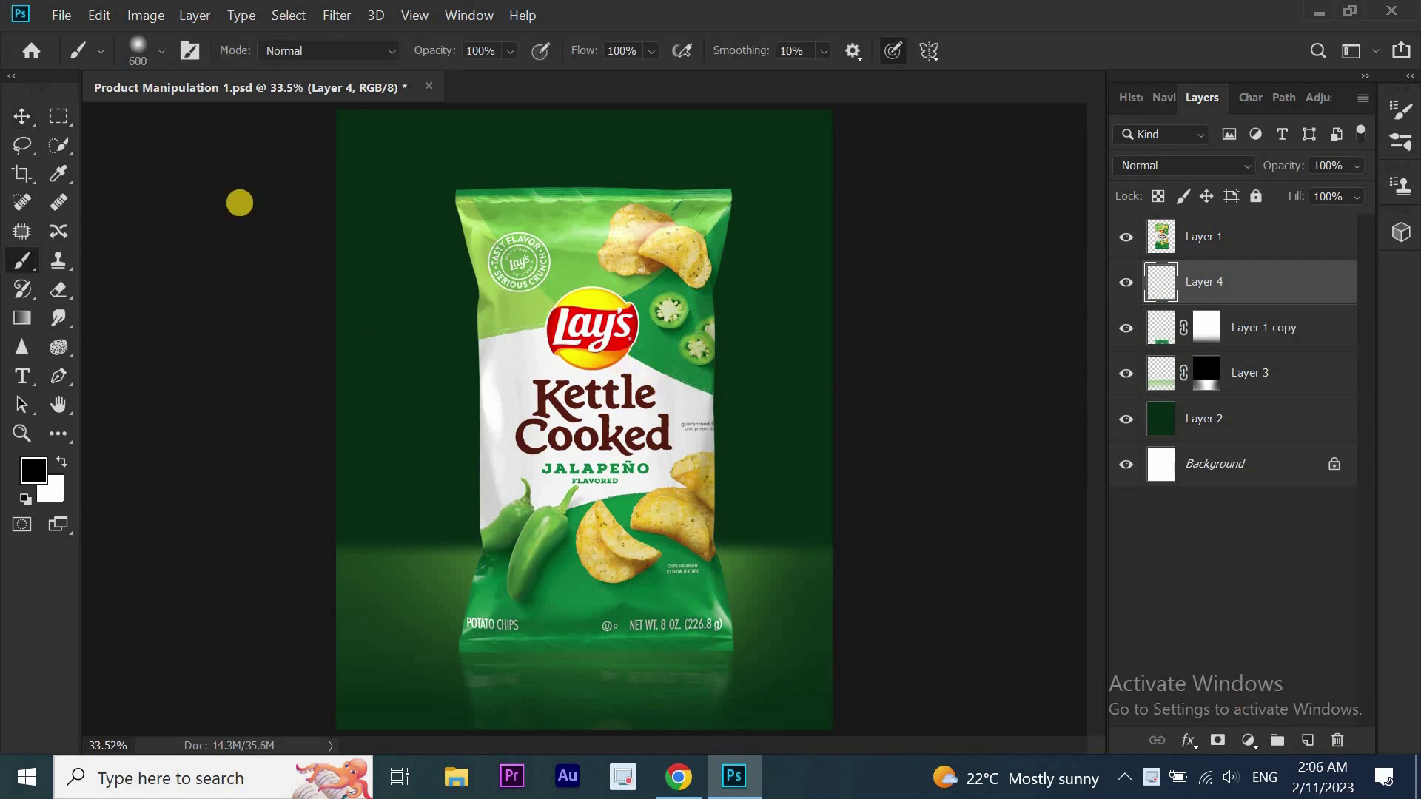
left_click(146, 60)
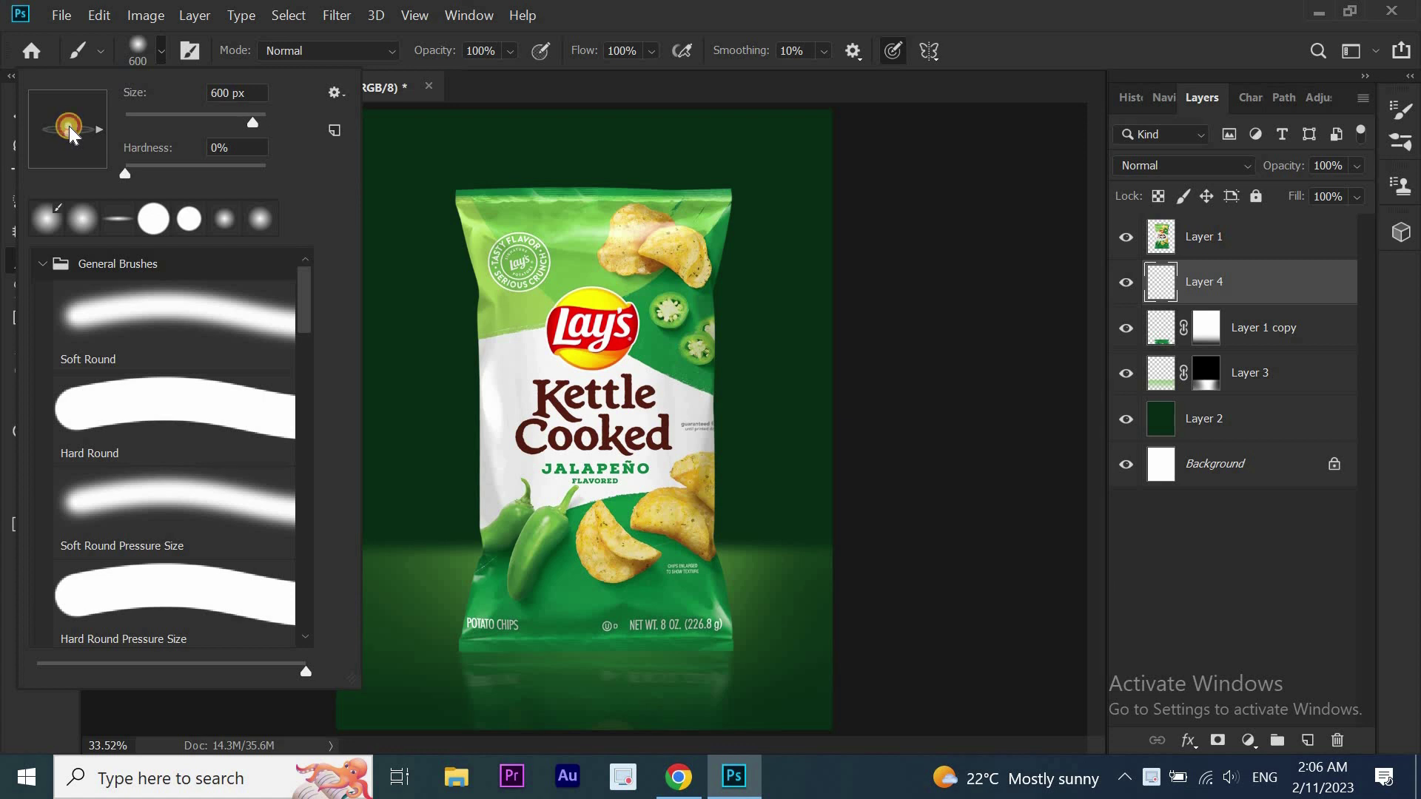
left_click_drag(69, 126, 69, 132)
left_click(585, 653)
key("ctrl+plus")
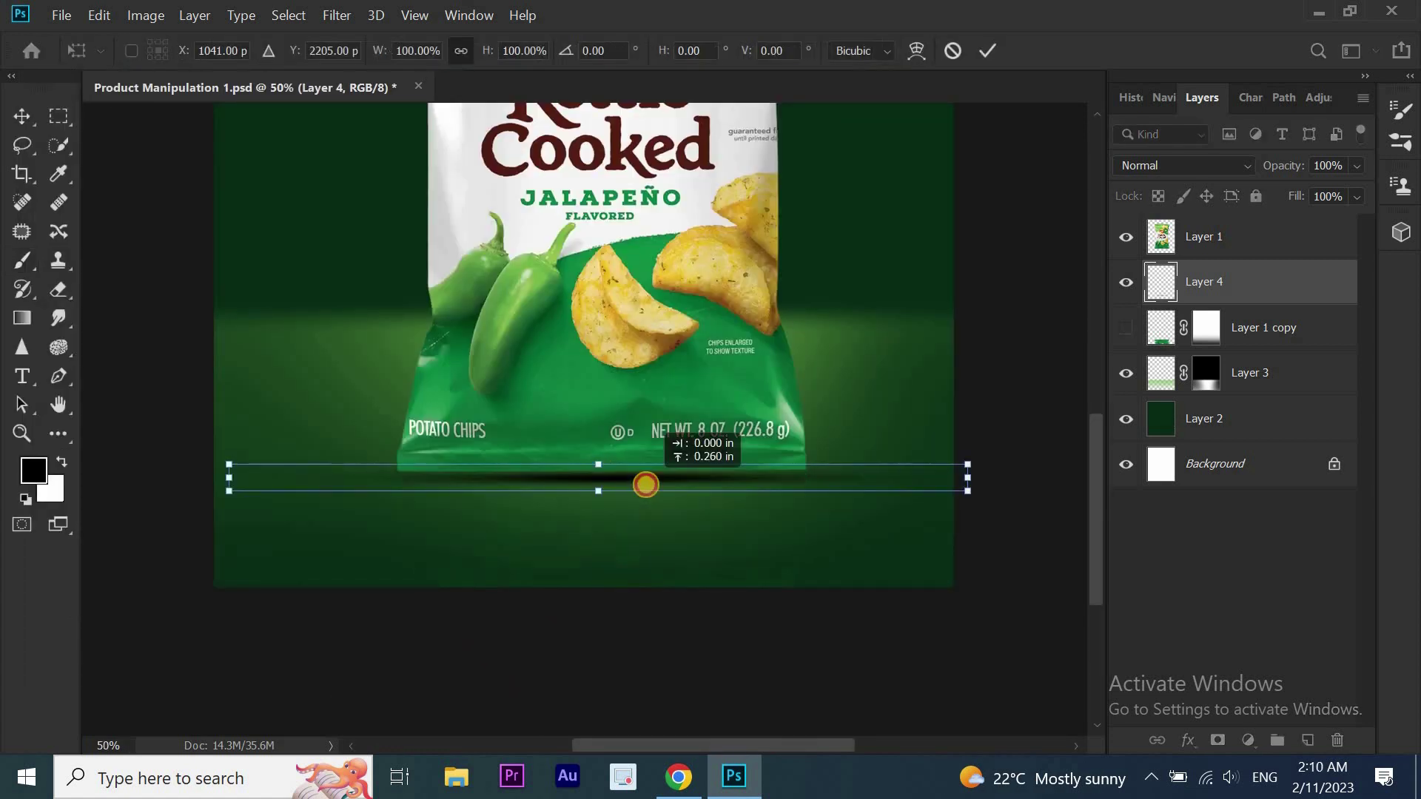
left_click_drag(646, 482, 646, 481)
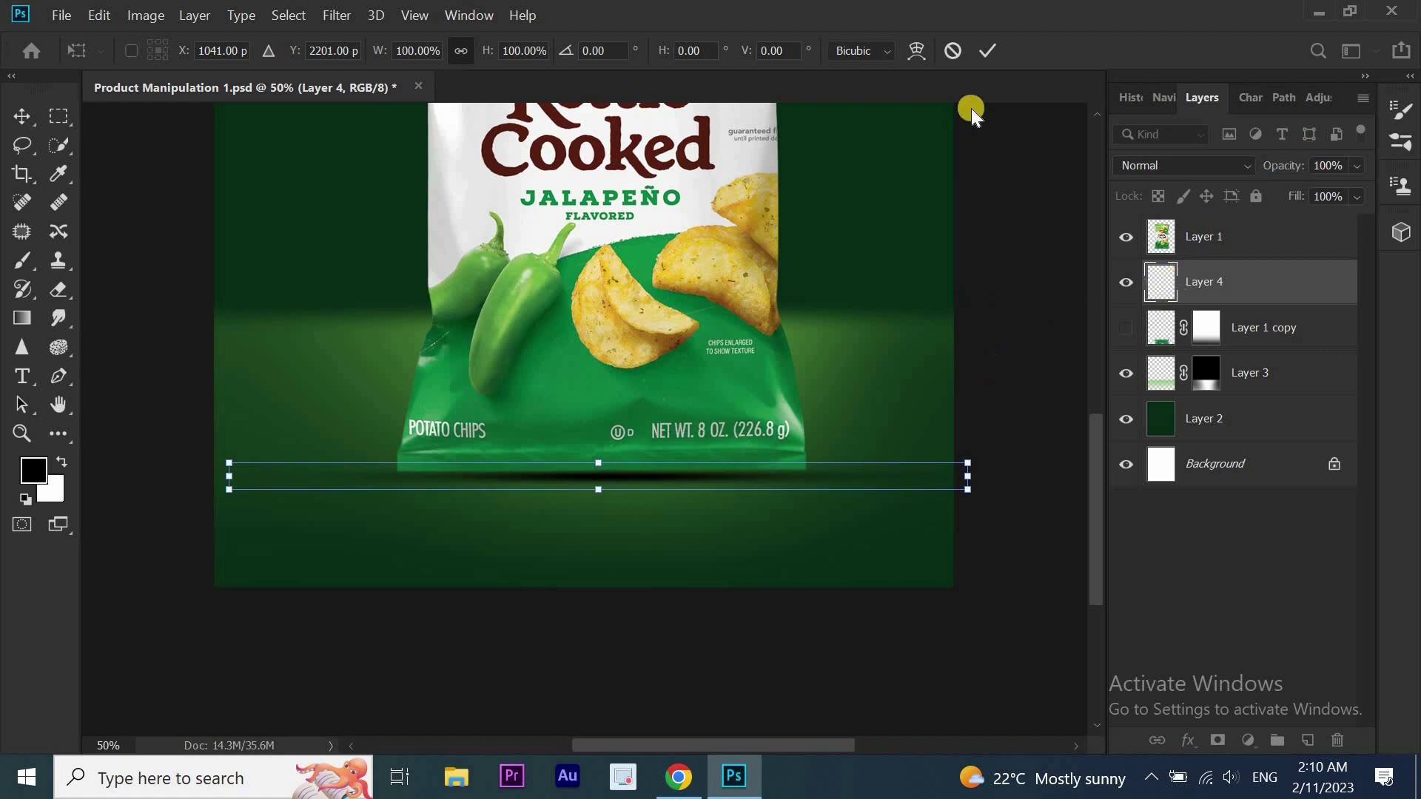
left_click(990, 42)
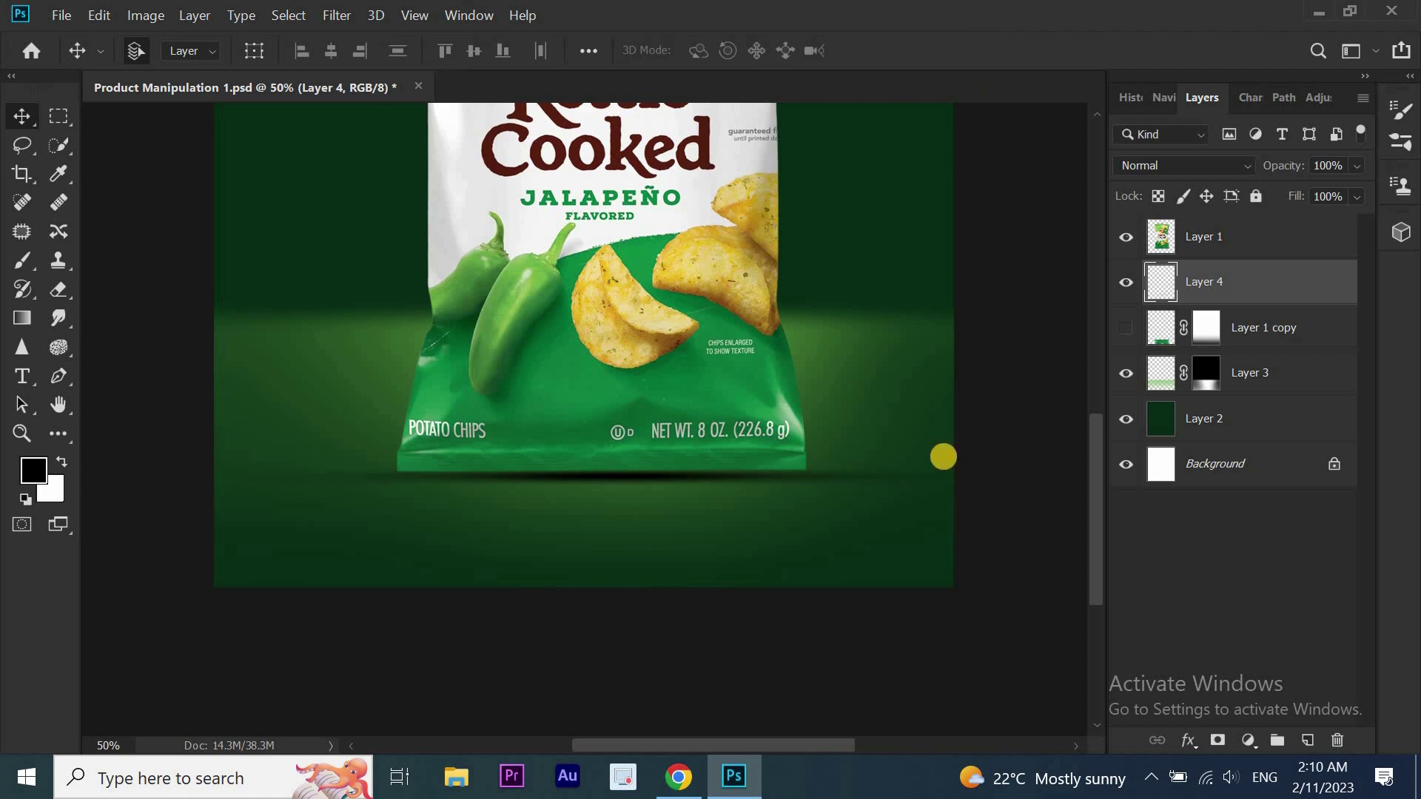
Duplicate the shadow as 'Layer 4 copy' and squash the copy flatter
right_click(1209, 303)
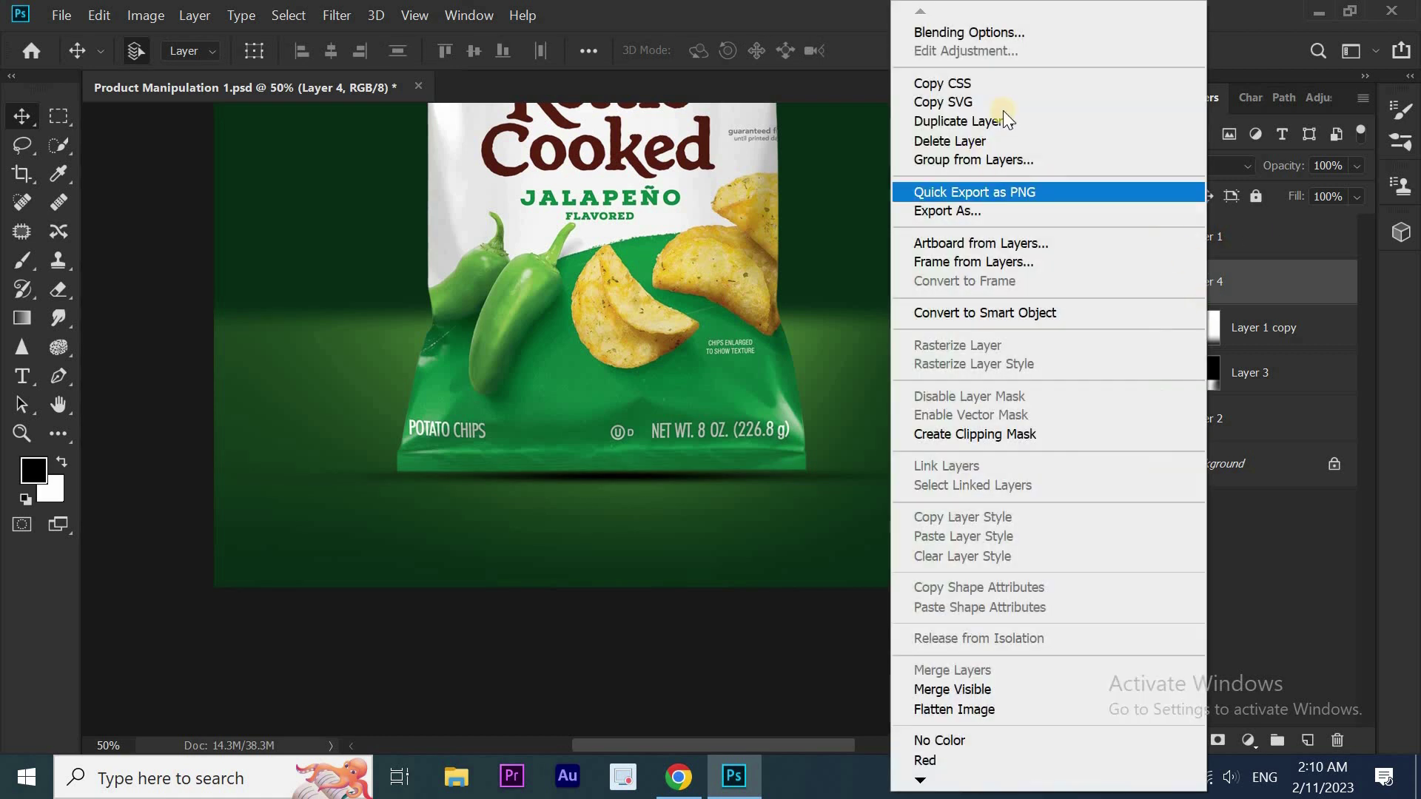
left_click(996, 120)
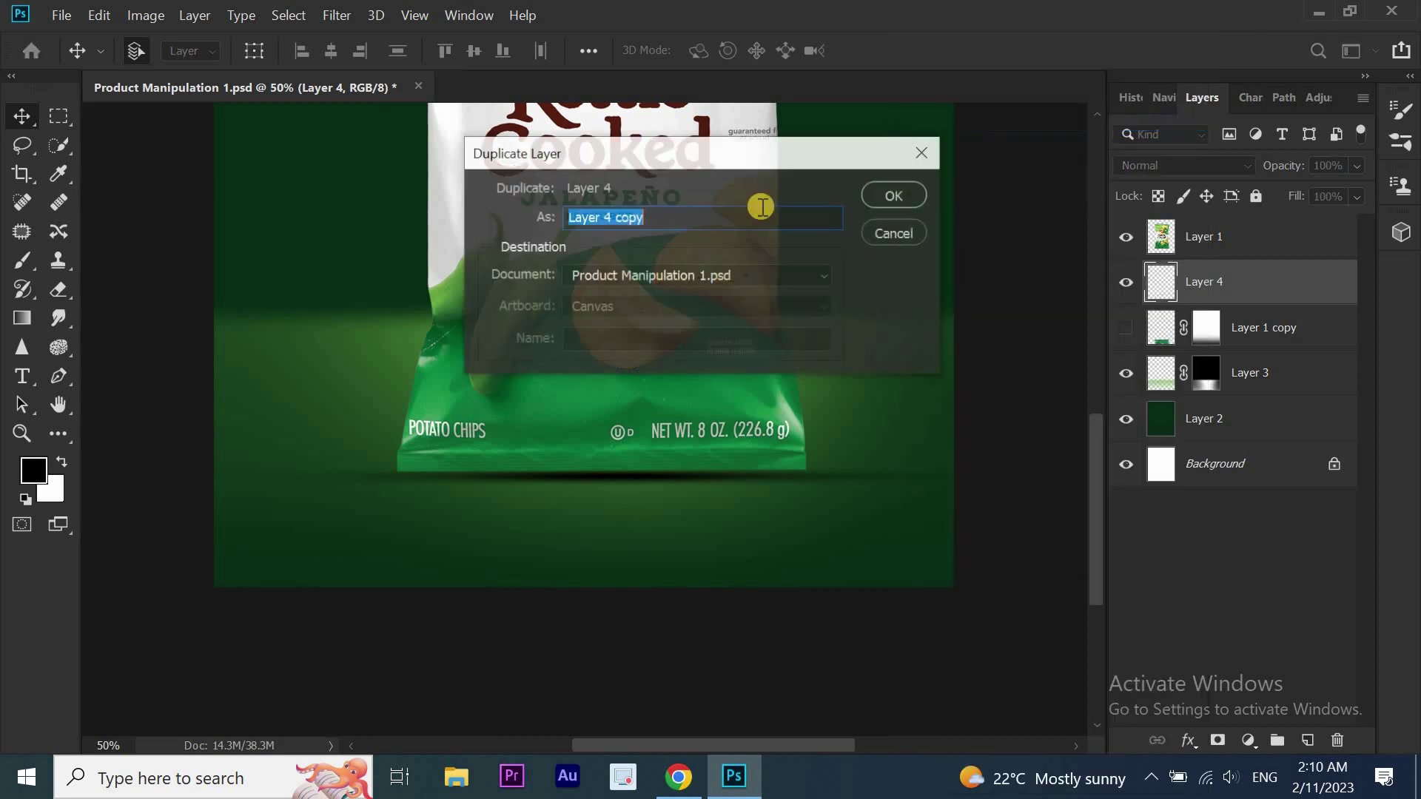
left_click(895, 204)
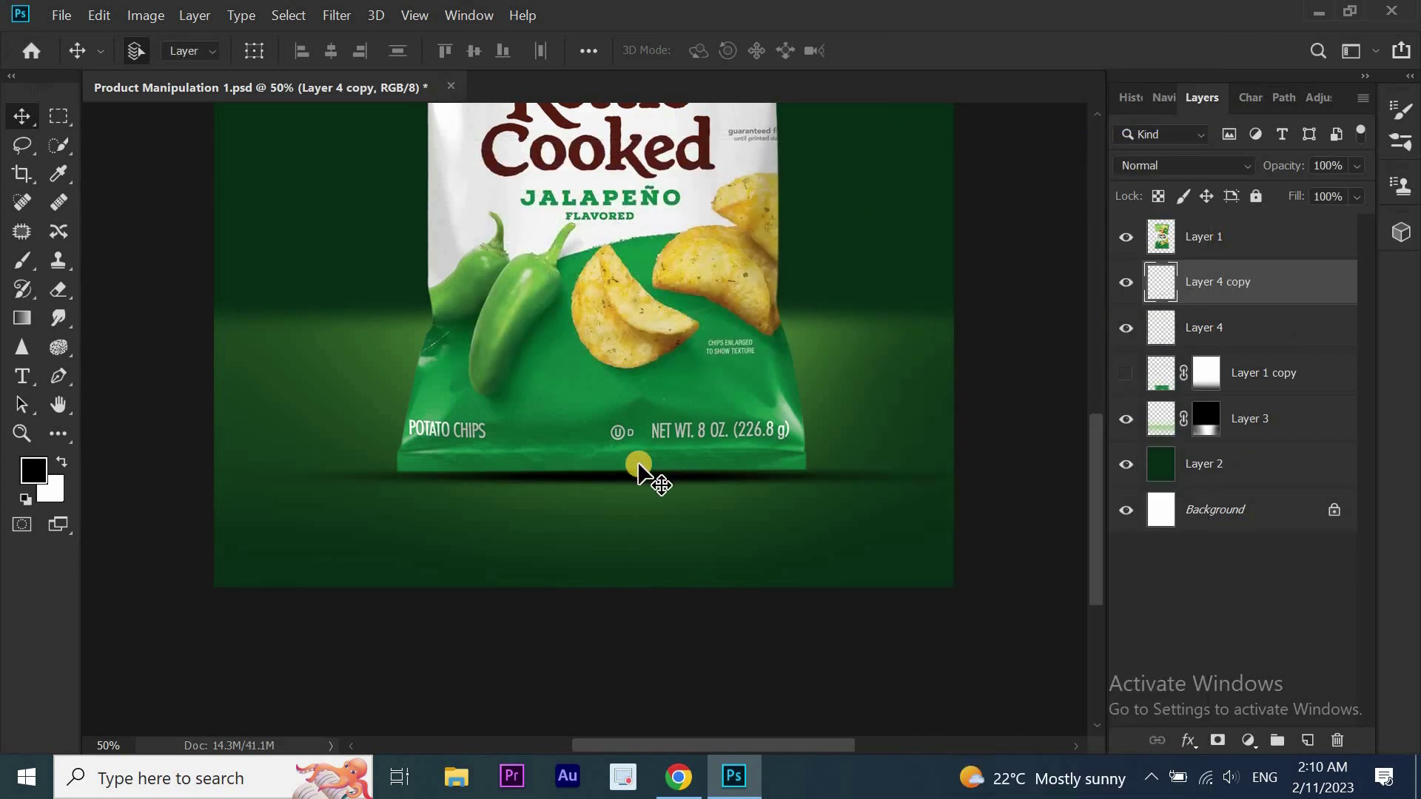
left_click_drag(638, 466, 634, 477)
key("ctrl+t")
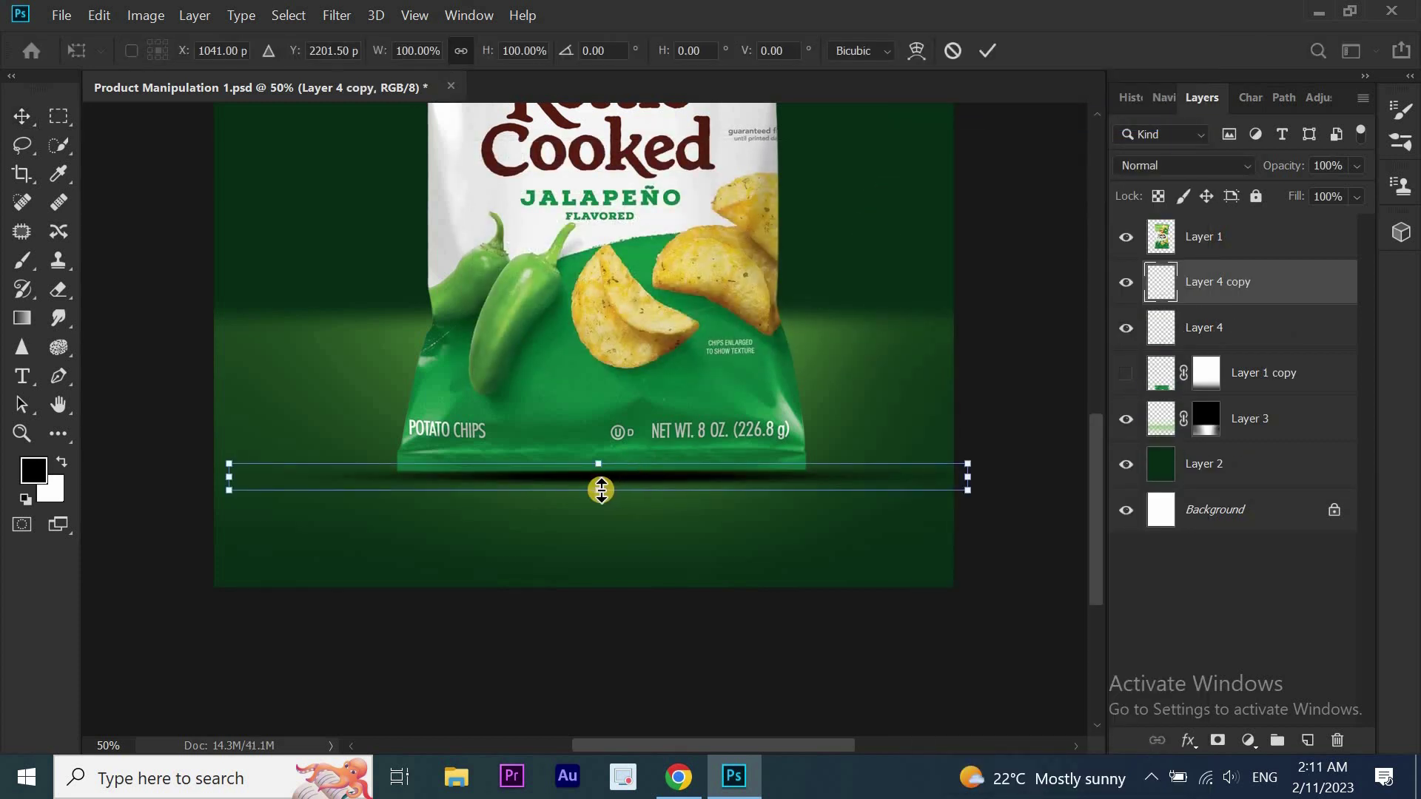
left_click_drag(598, 490, 598, 485)
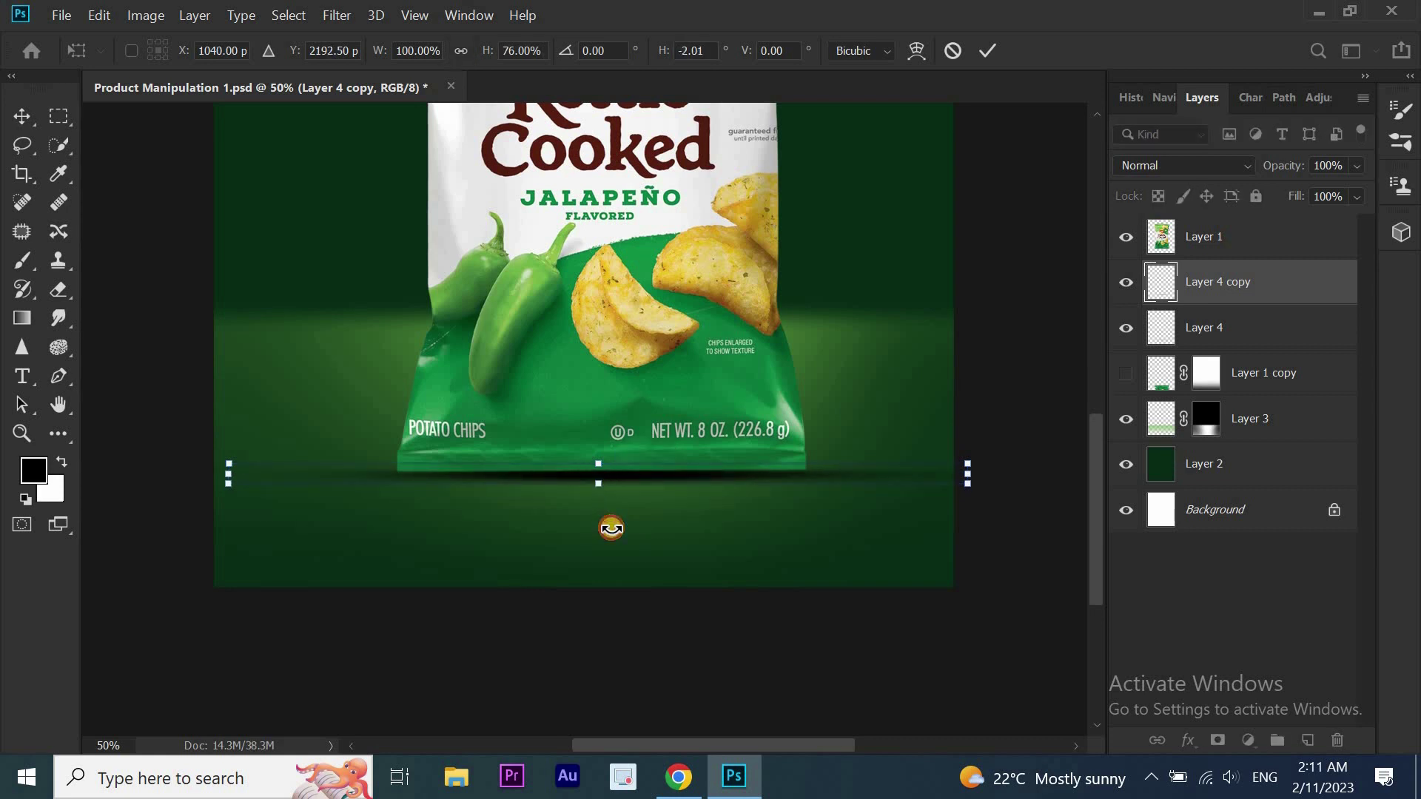
left_click(987, 48)
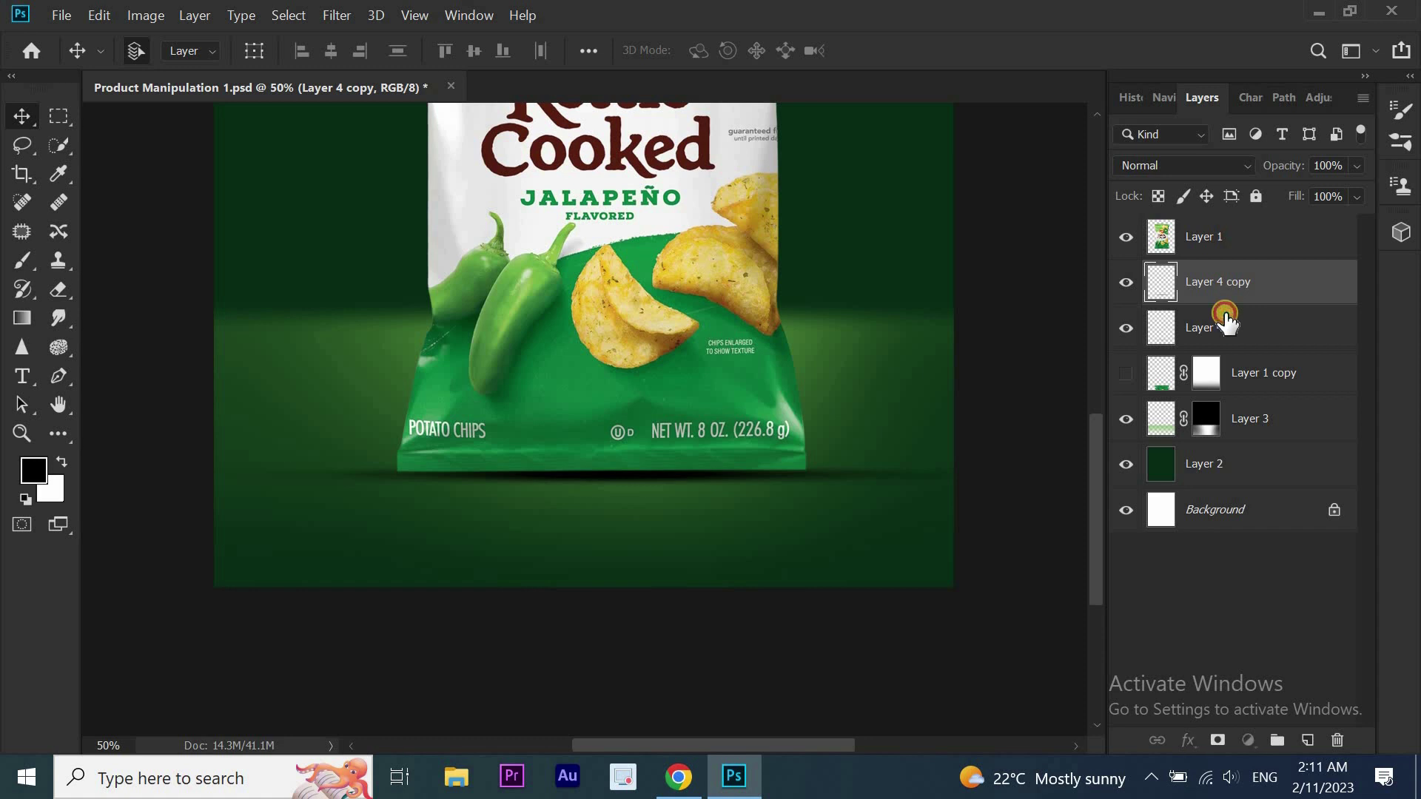
Merge Layer 4 and its copy into one layer named 'Shadow'
left_click(1225, 322, "ctrl")
key("e")
right_click(1273, 301)
left_click(1158, 669)
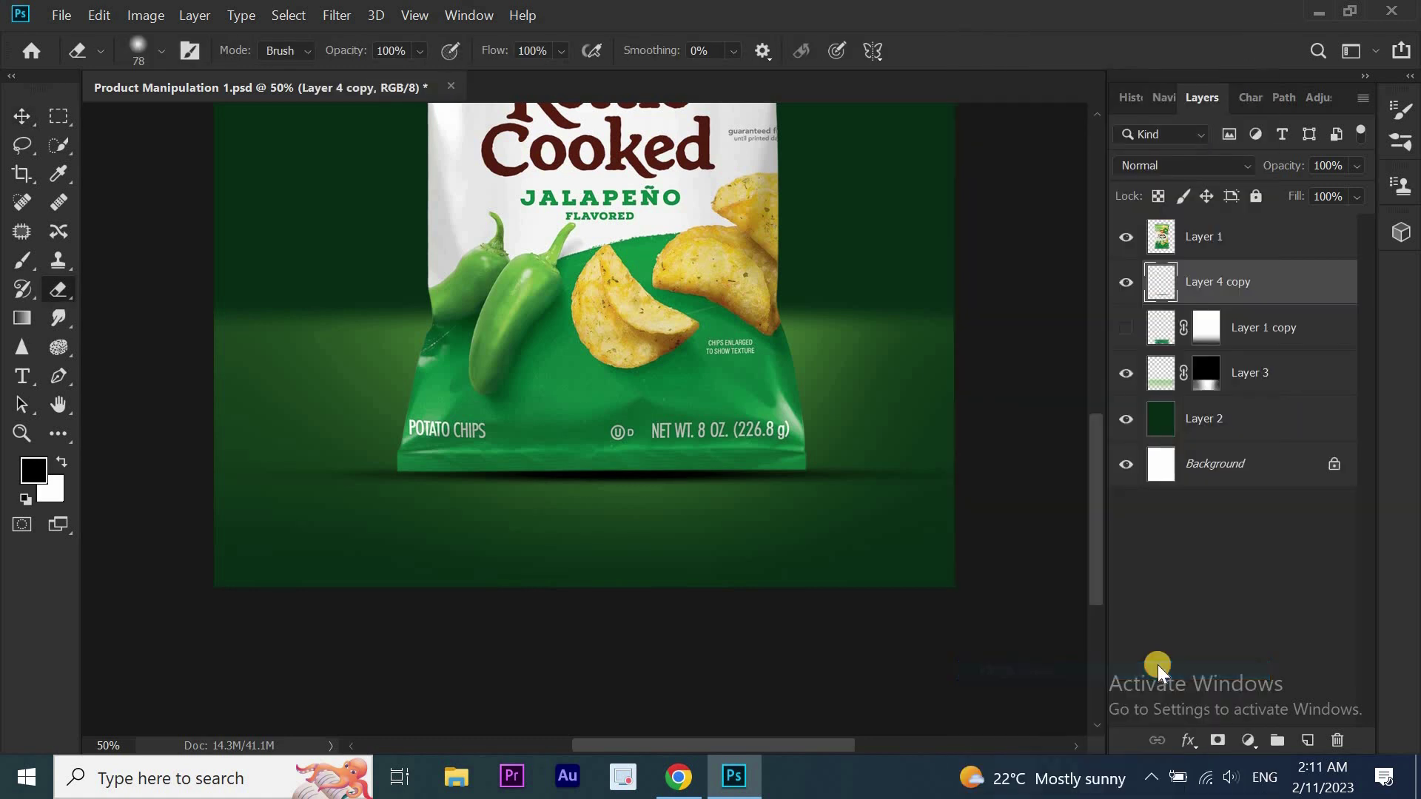
double_click(1250, 284)
type("Shado")
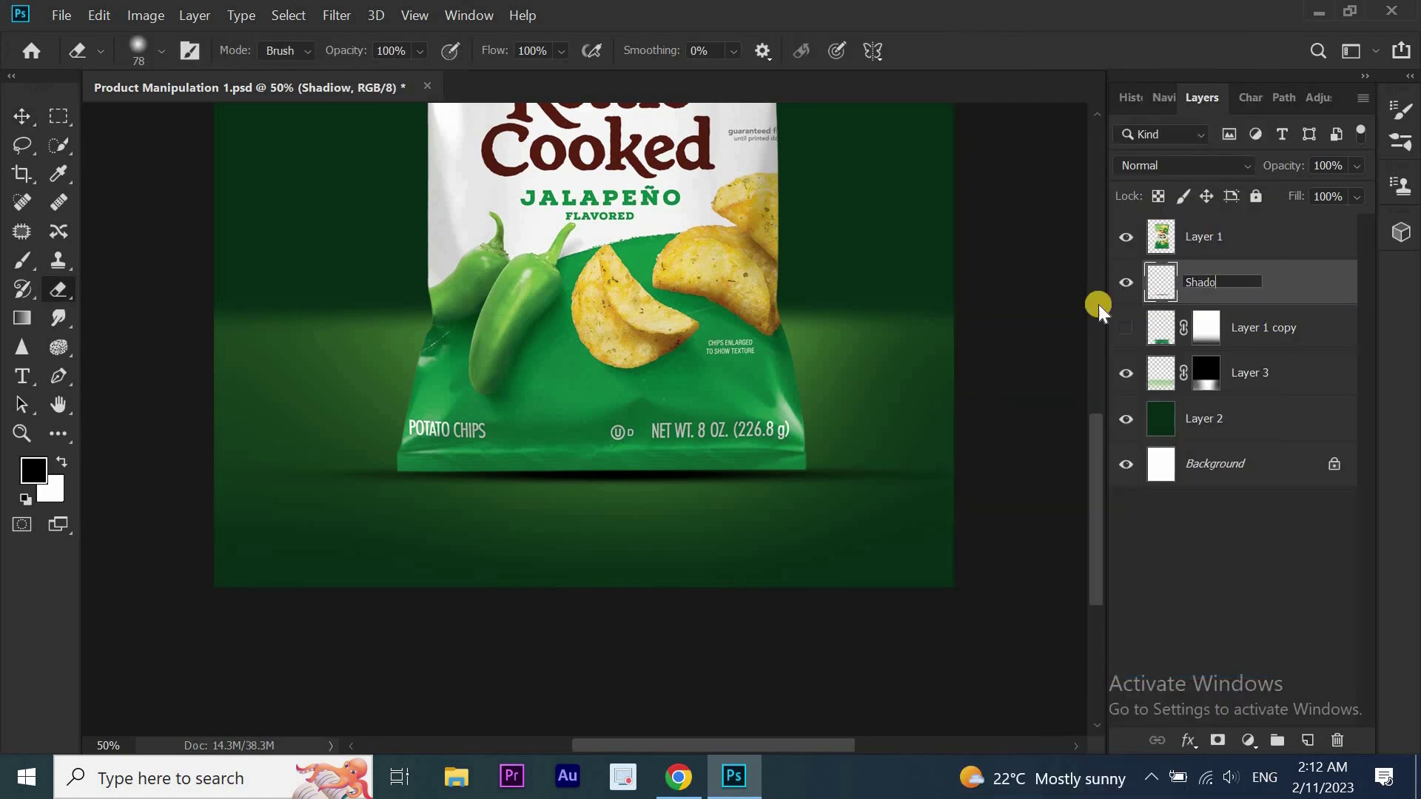
type("w")
key("Return")
key("v")
left_click(342, 14)
mouse_move(367, 247)
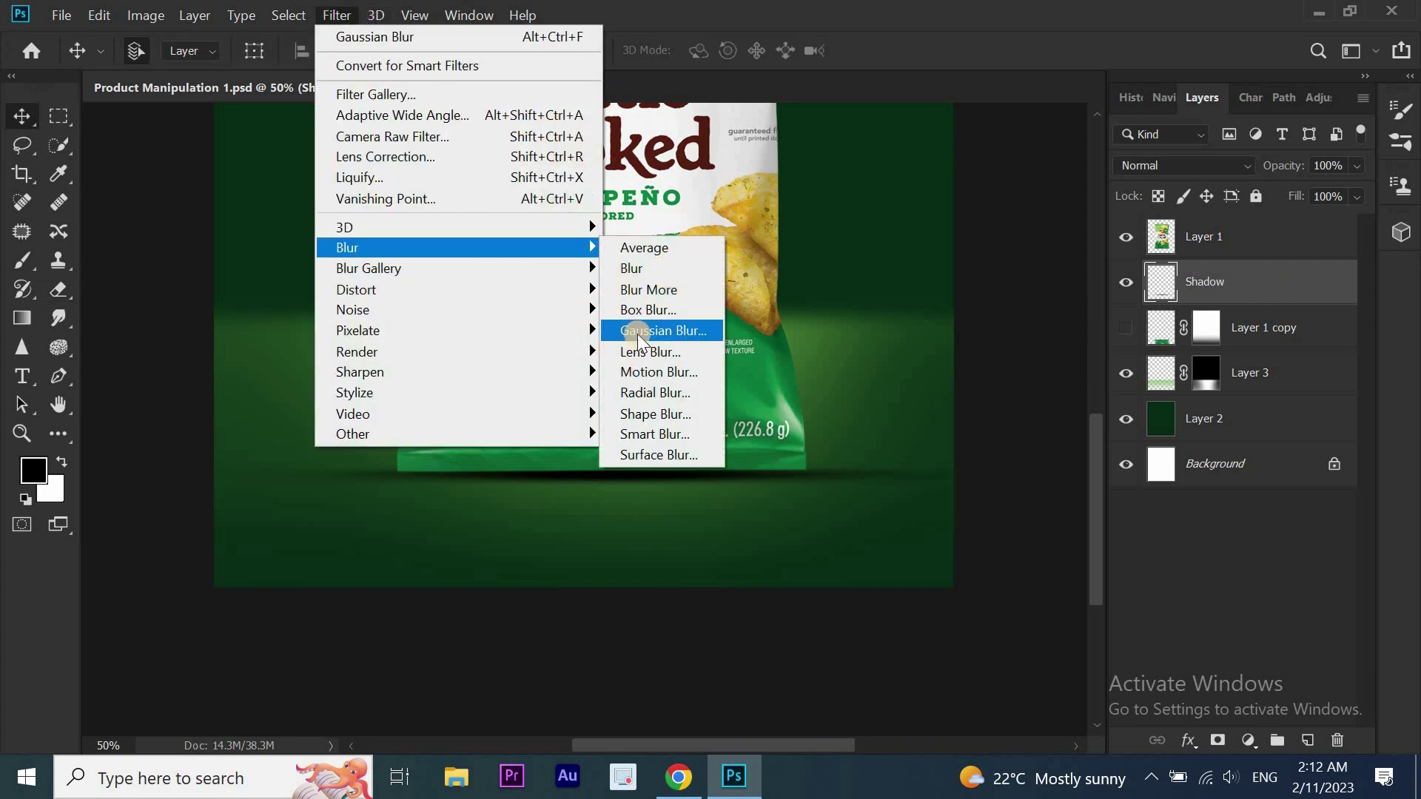
Apply a Gaussian Blur of about 13.9 pixels radius to the Shadow layer
left_click(638, 339)
mouse_move(856, 482)
left_mouse_down()
mouse_move(821, 483)
mouse_move(883, 482)
left_mouse_up()
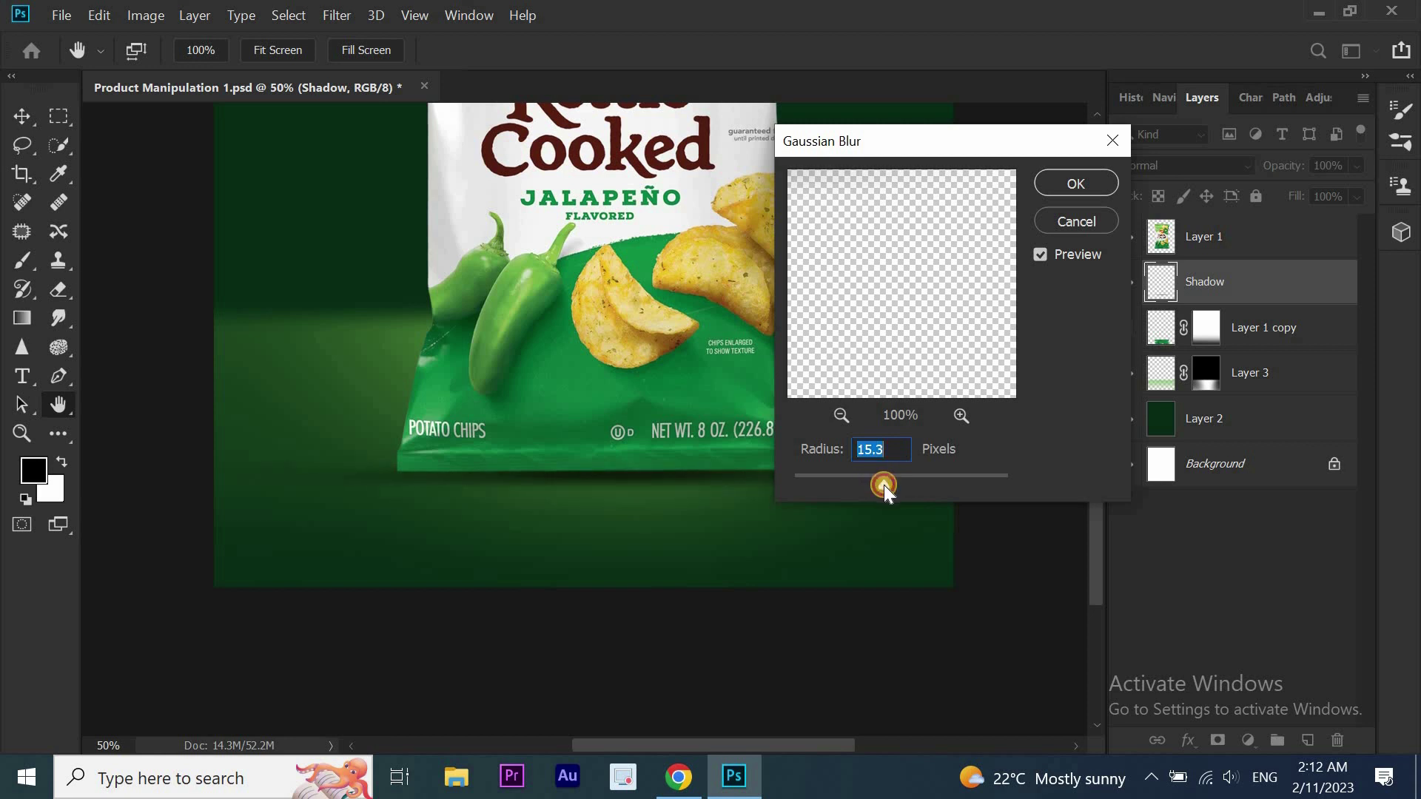
left_click(1060, 187)
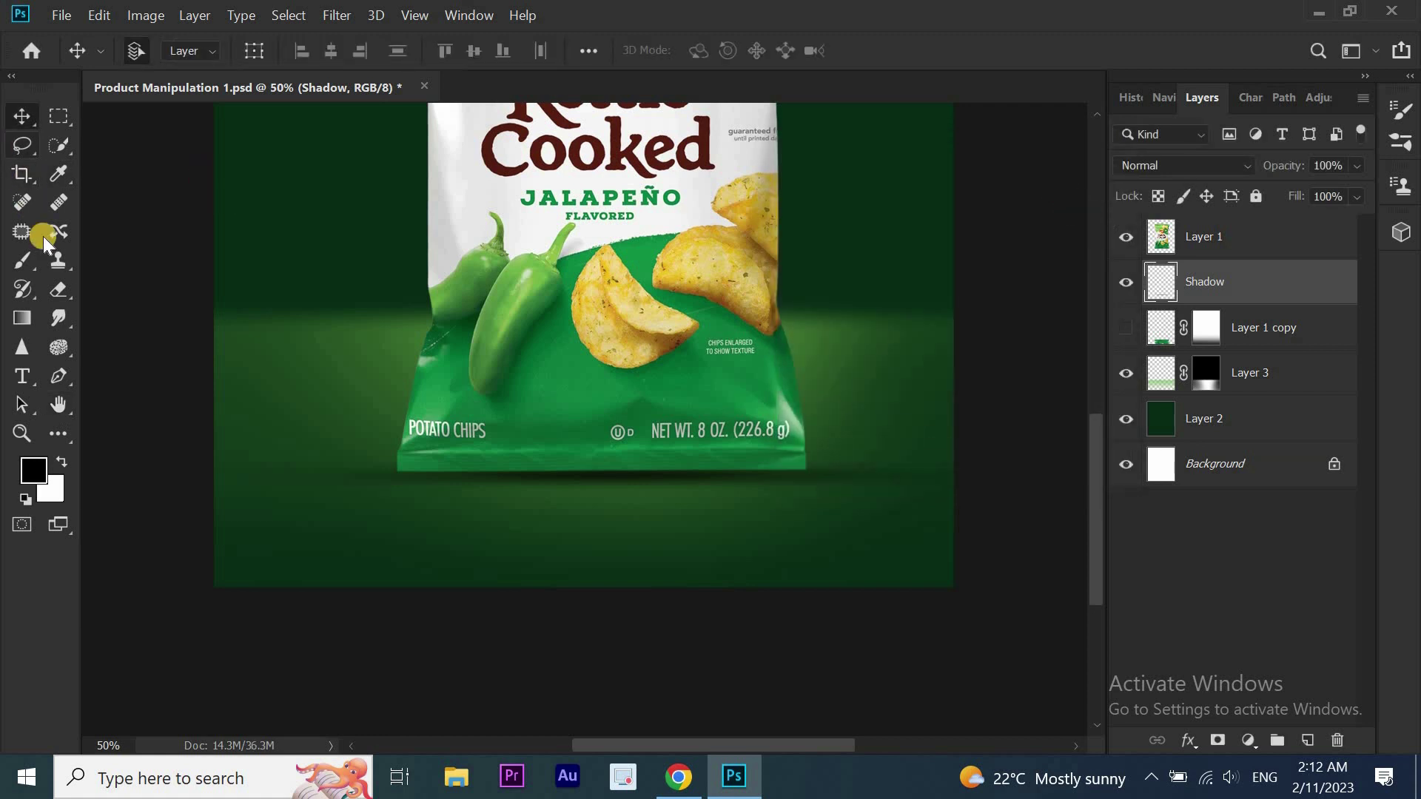
left_click(58, 288)
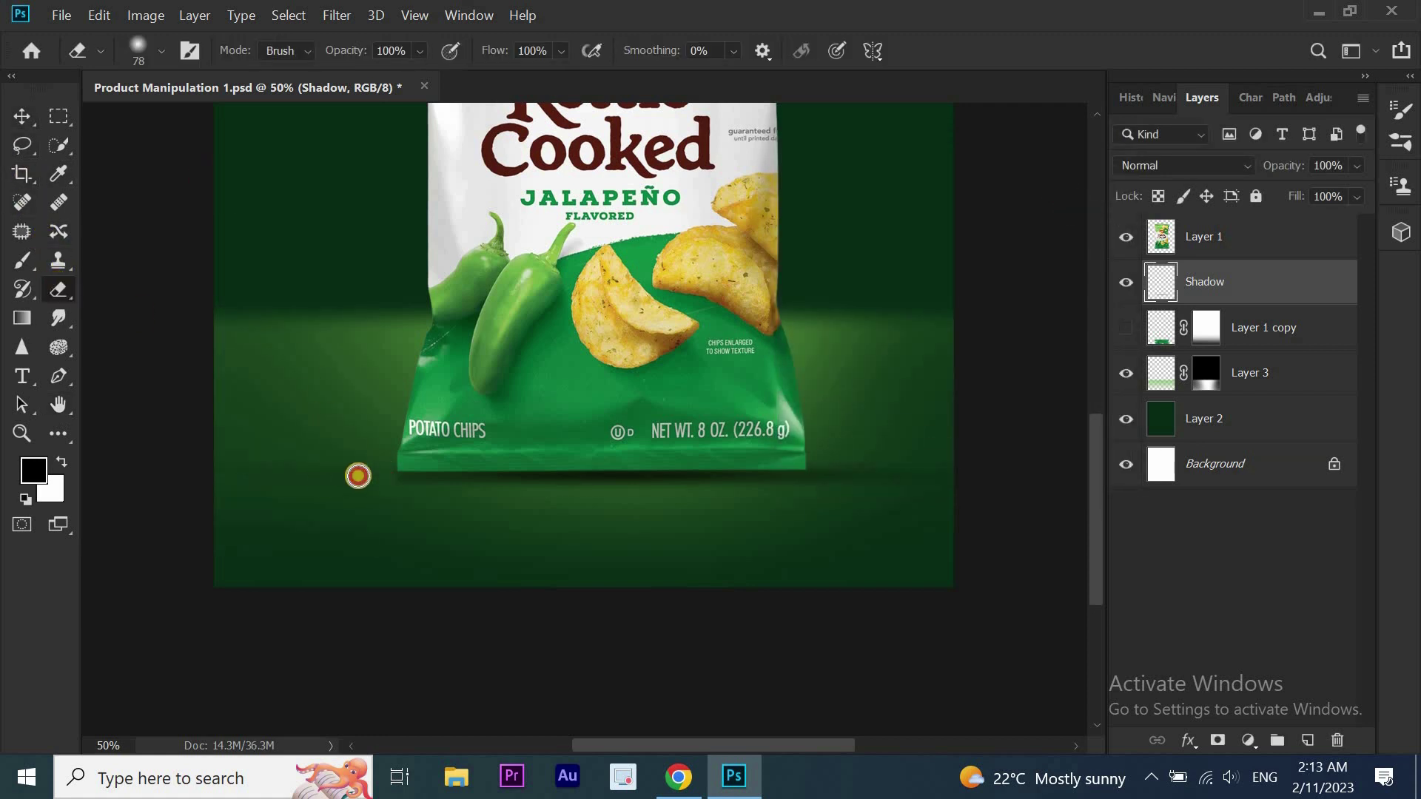
Zoom in and erase the stray blurred shadow spreading below the bag
key("ctrl+plus")
key("ctrl+plus")
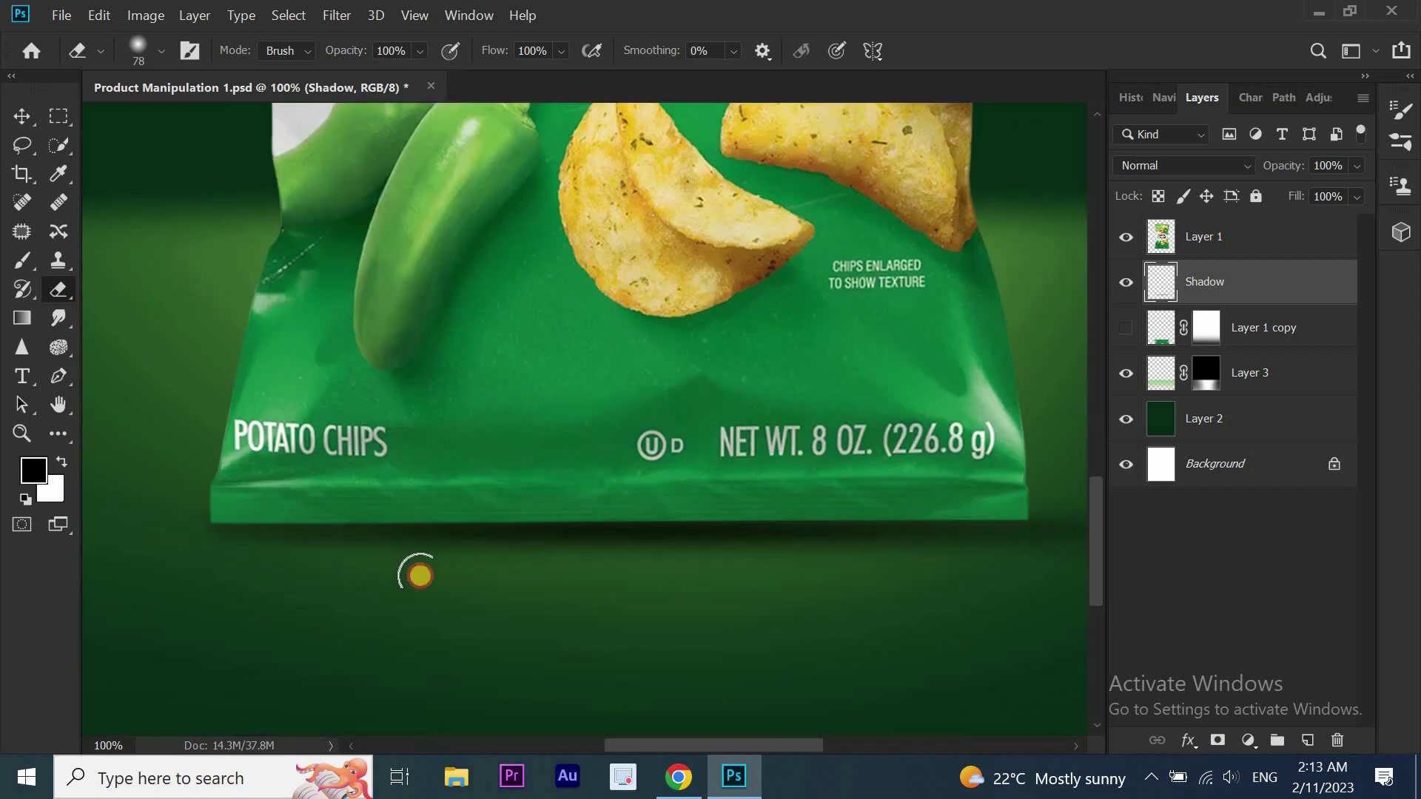
mouse_move(444, 570)
left_mouse_down()
mouse_move(855, 580)
mouse_move(1028, 564)
mouse_move(598, 575)
mouse_move(717, 651)
left_mouse_up()
scroll(819, 733, "right", 5)
Fit the image on screen and turn on an Inner Glow style for the bag's Layer 1
key("ctrl+0")
key("v")
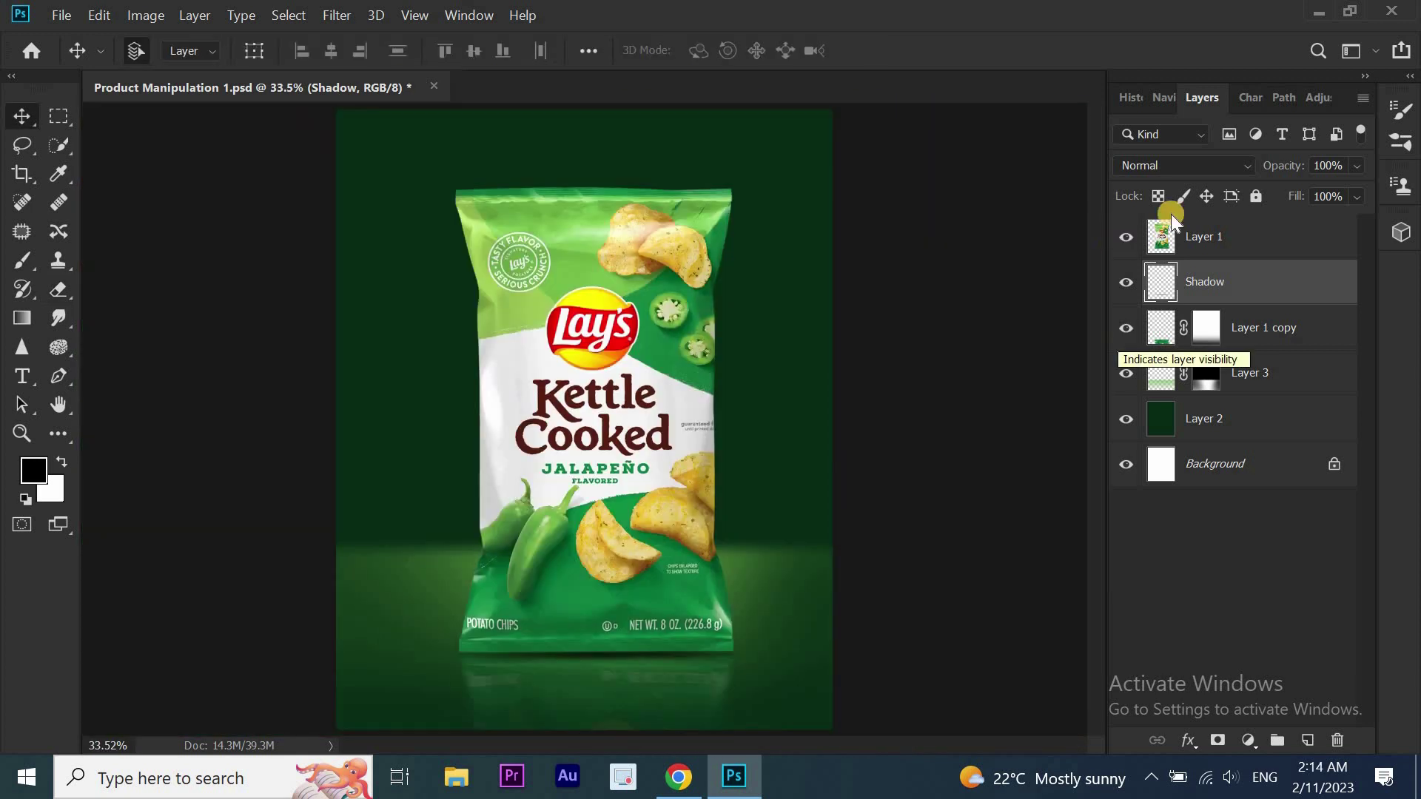
left_click(1221, 250)
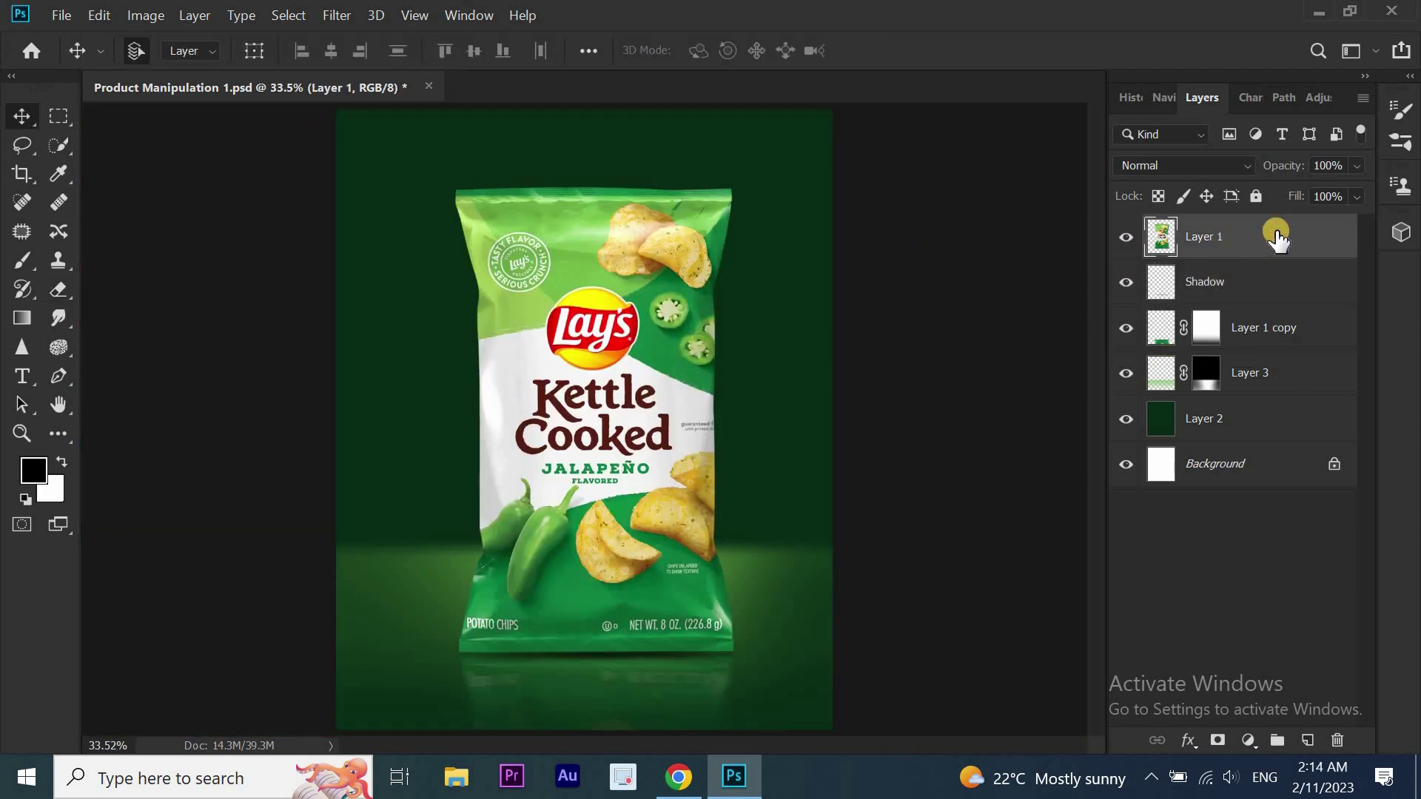
left_click(1186, 740)
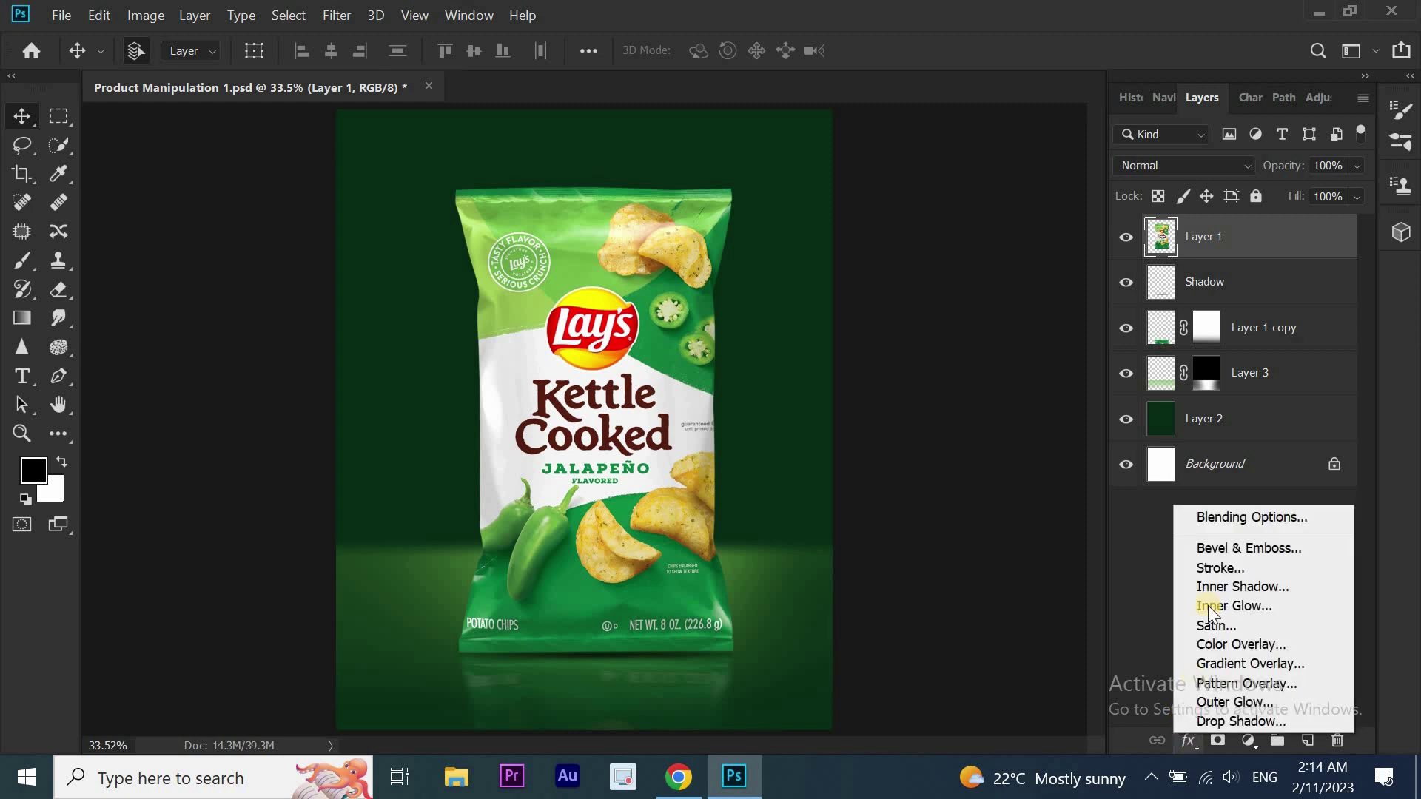
left_click(1215, 518)
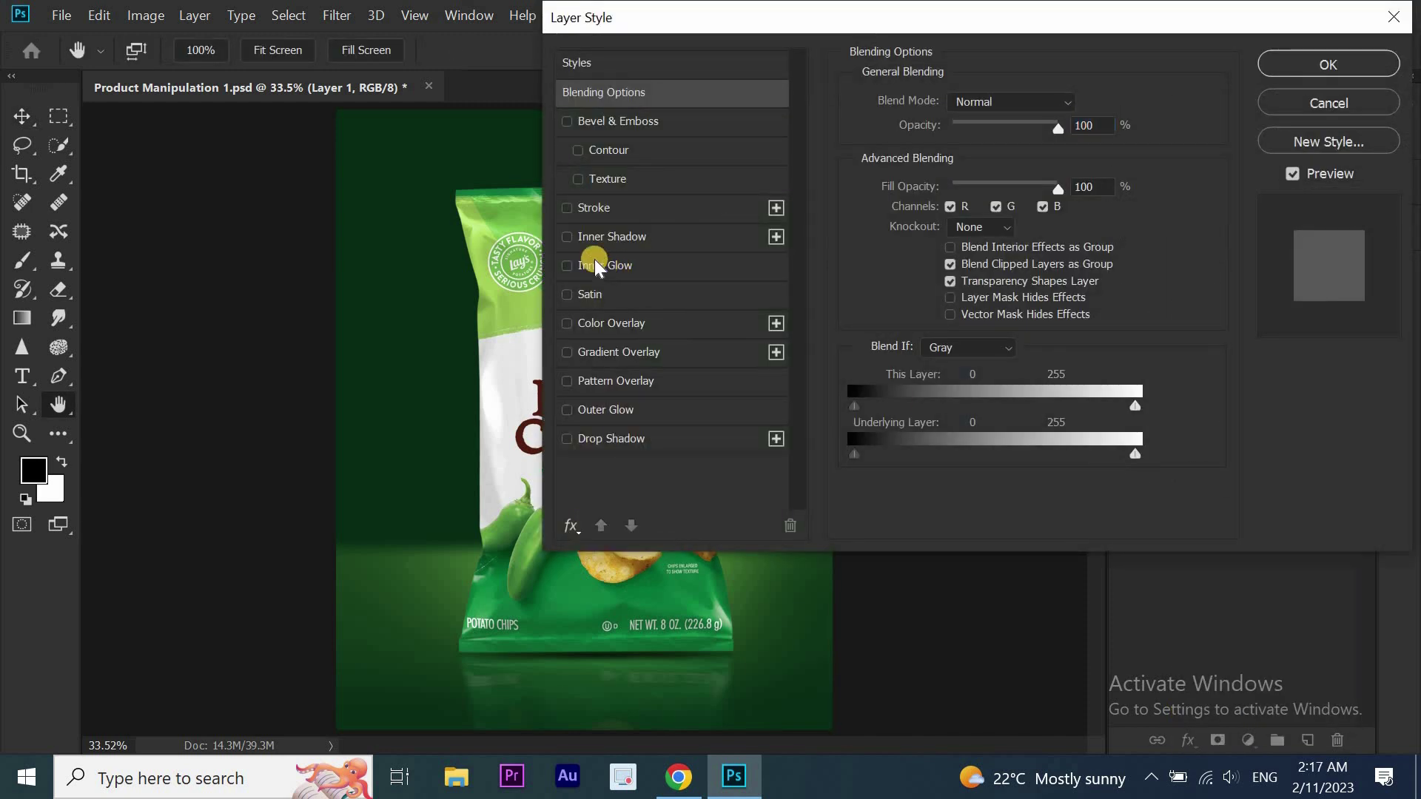
left_click(596, 266)
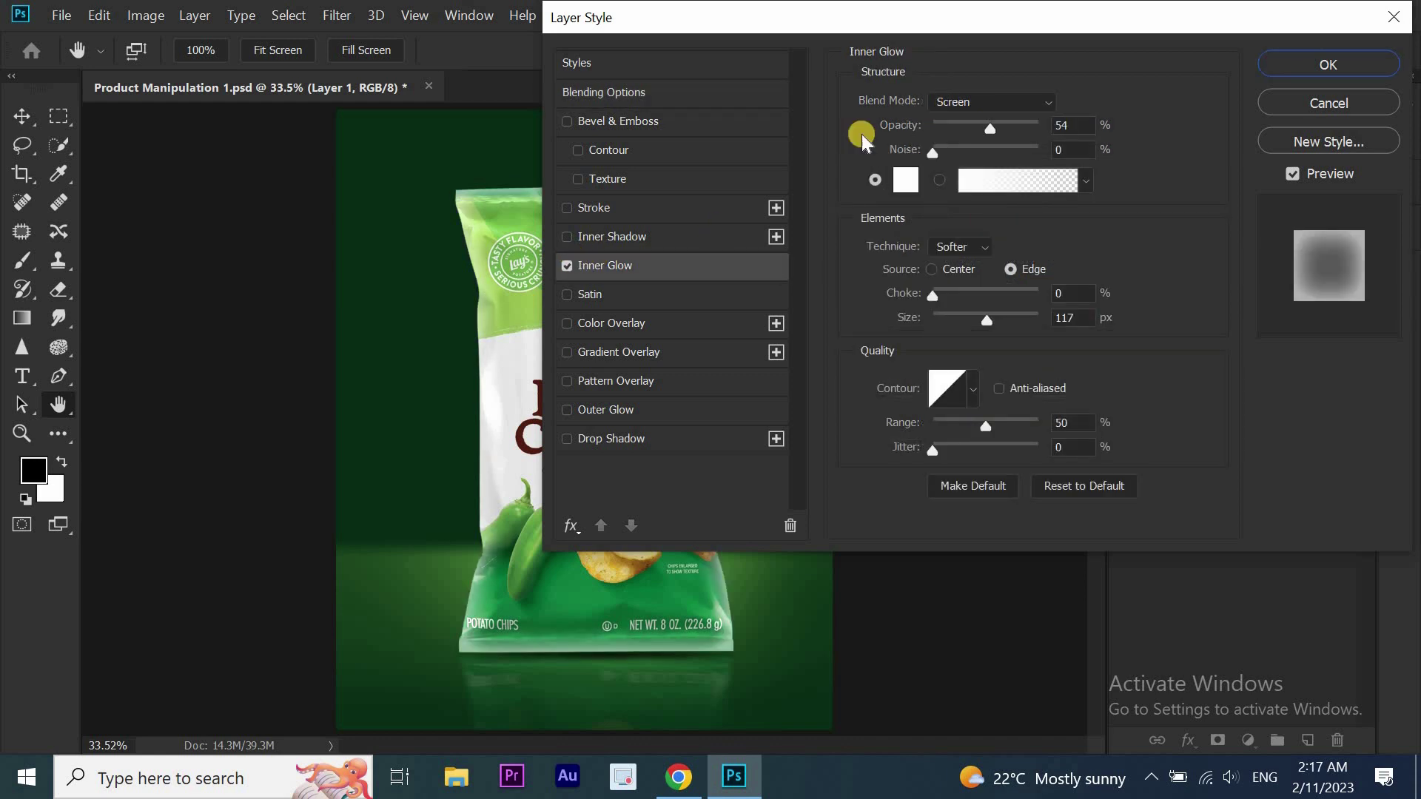
Give the Inner Glow a dark green colour, a smaller size of about 84 px, and more choke
left_click(902, 181)
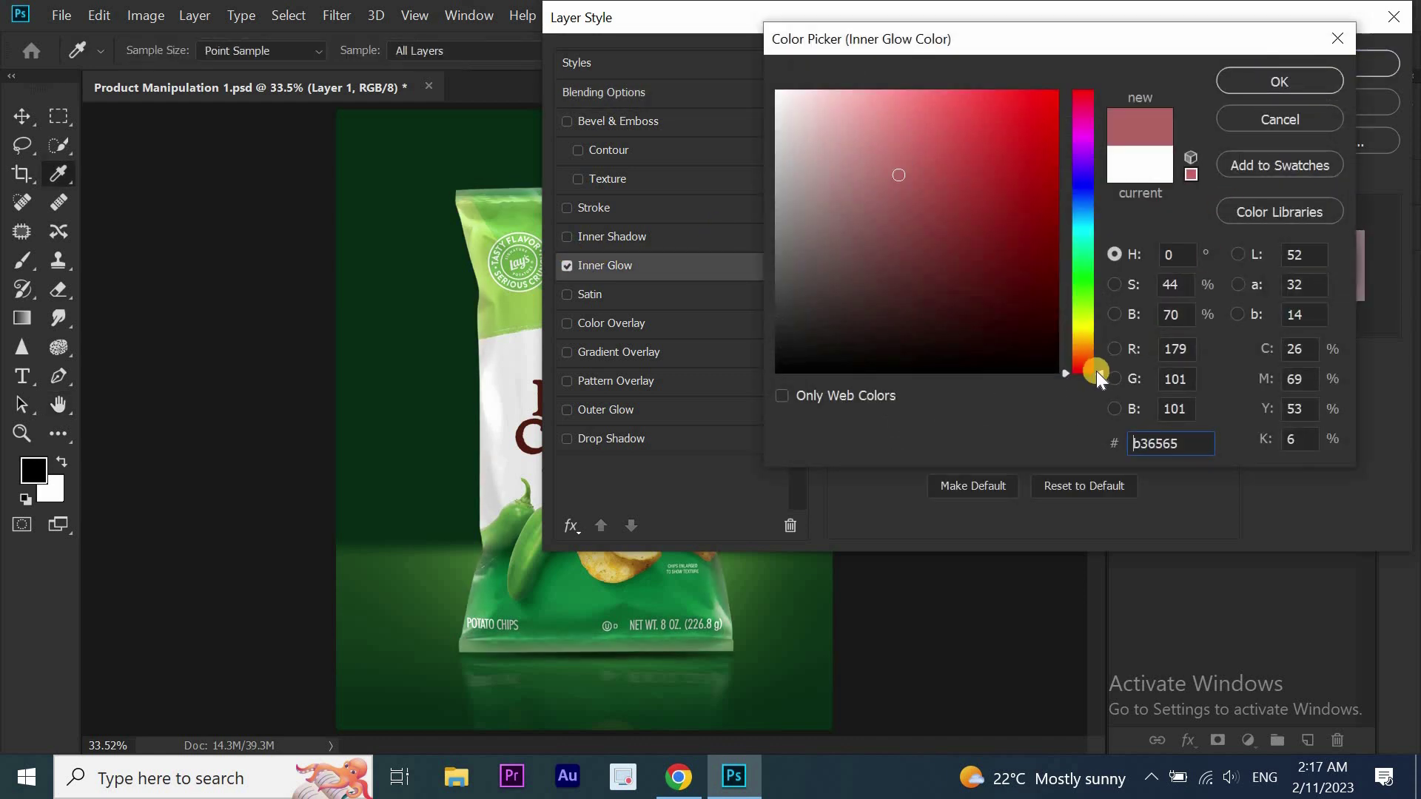
left_click_drag(1095, 370, 1099, 294)
left_click_drag(715, 574, 680, 585)
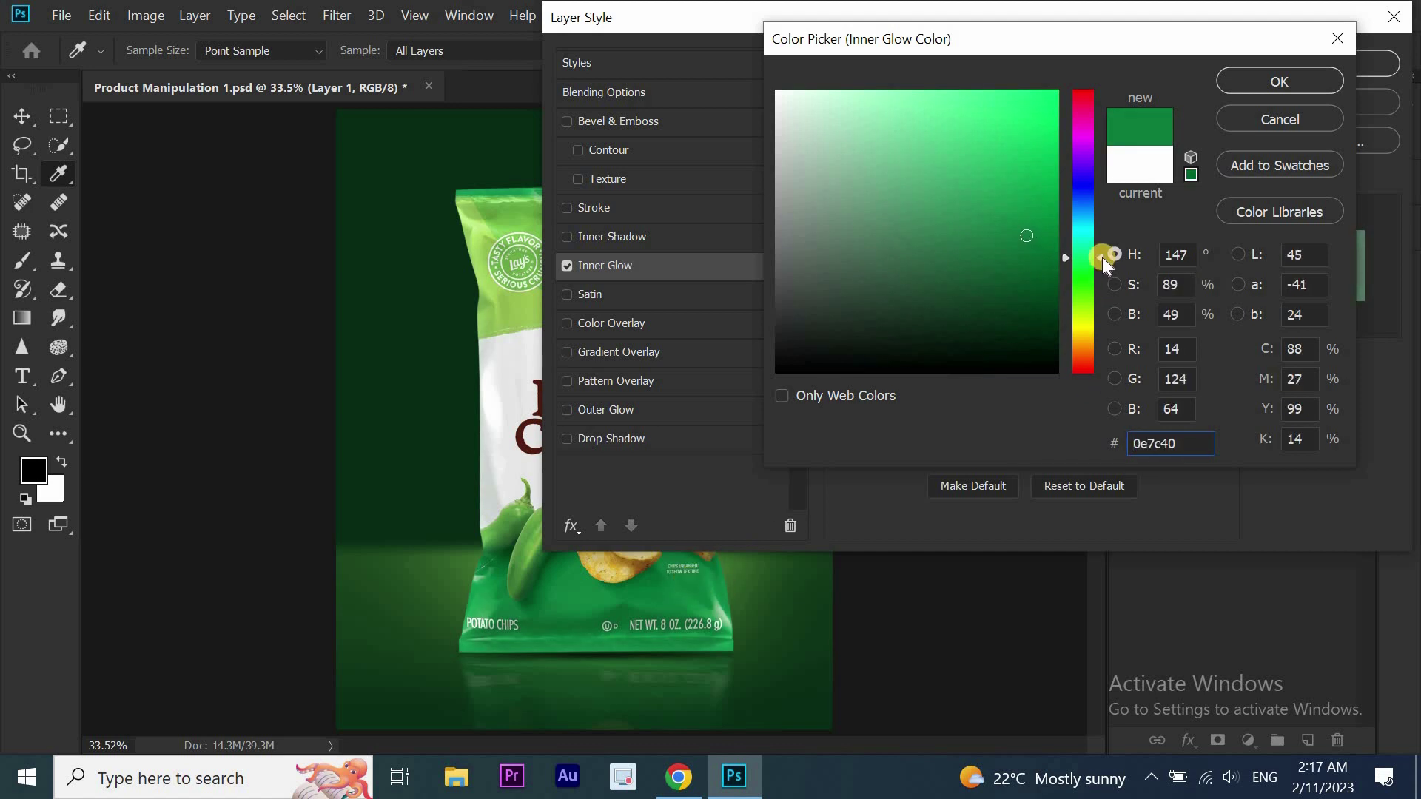
left_click_drag(1102, 256, 1102, 279)
left_click(966, 312)
left_click_drag(966, 312, 934, 304)
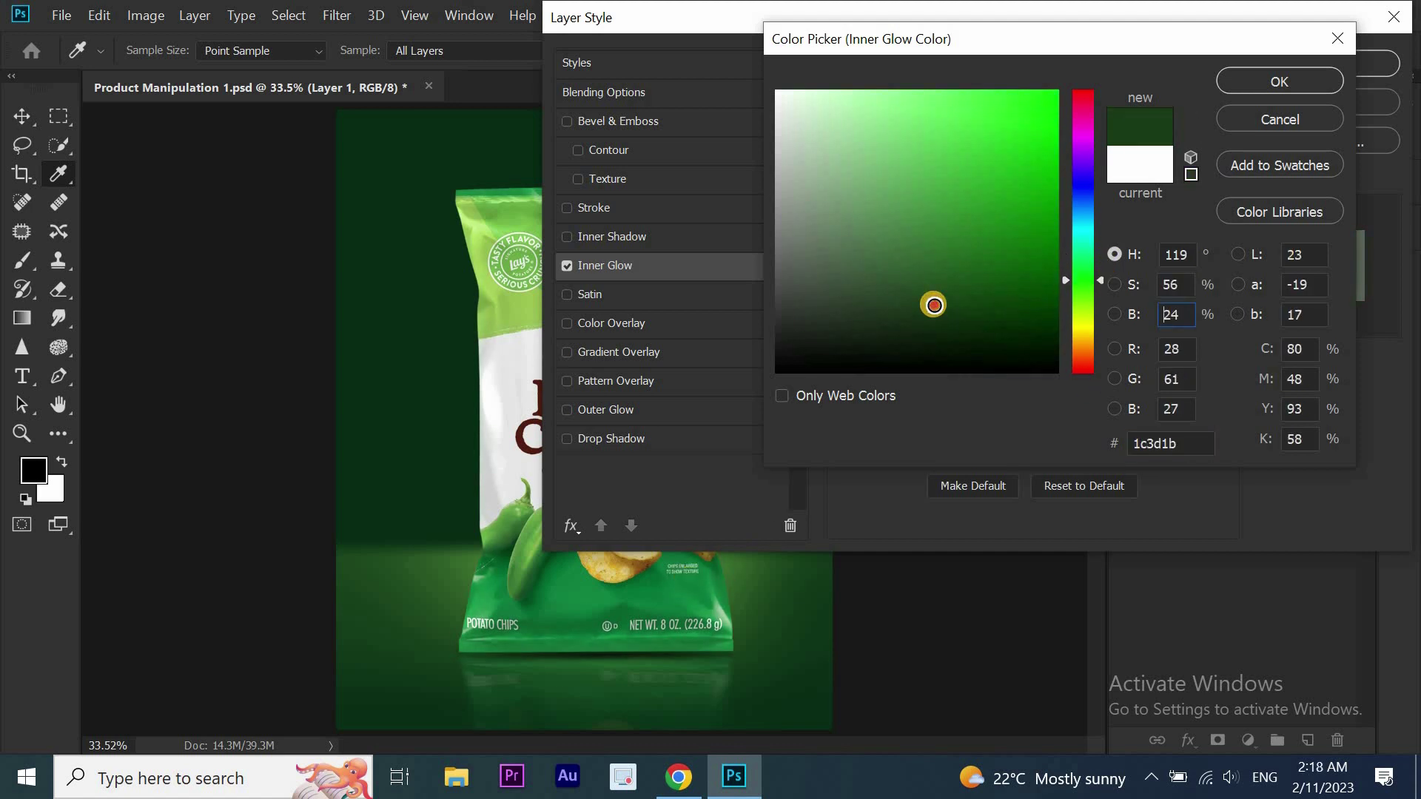
key("Return")
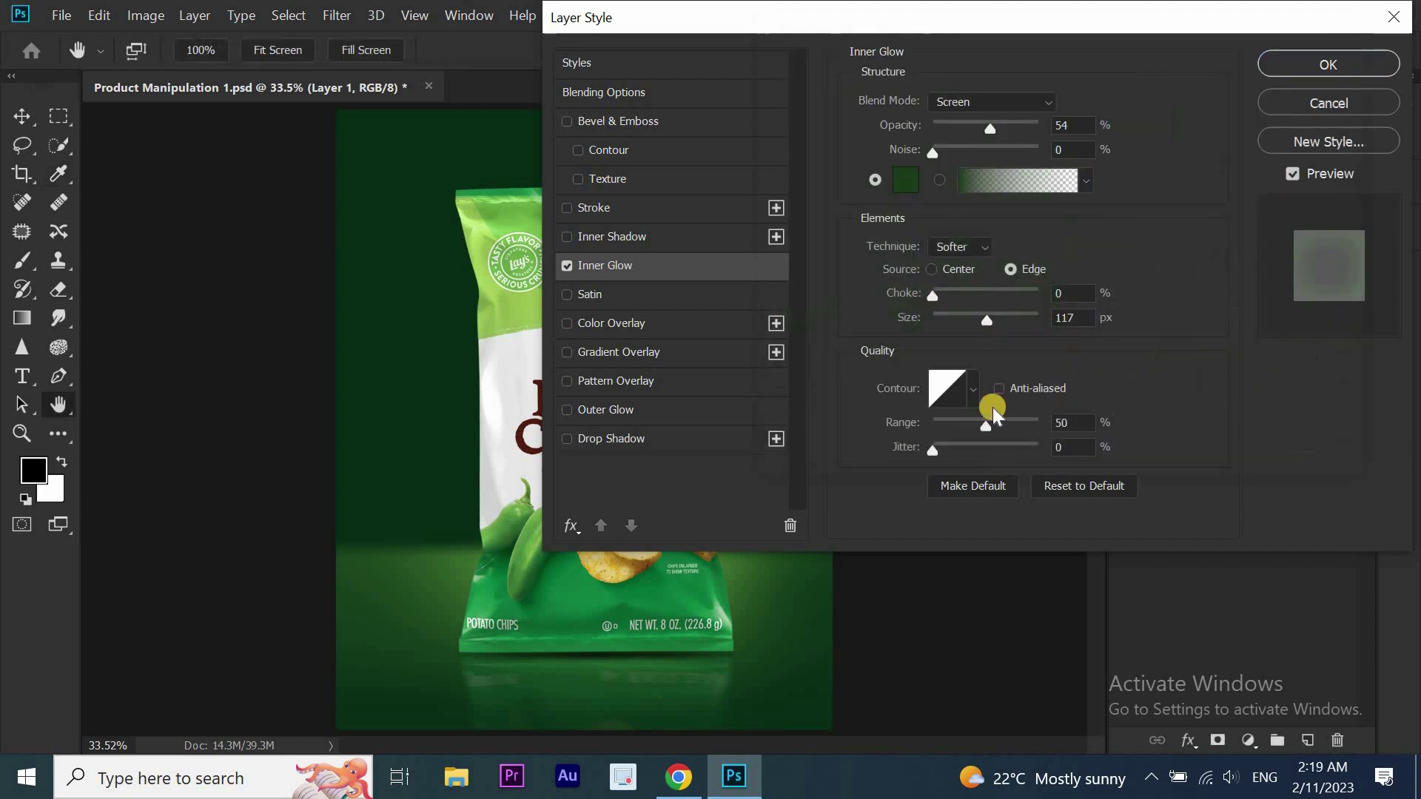
left_click_drag(982, 323, 974, 322)
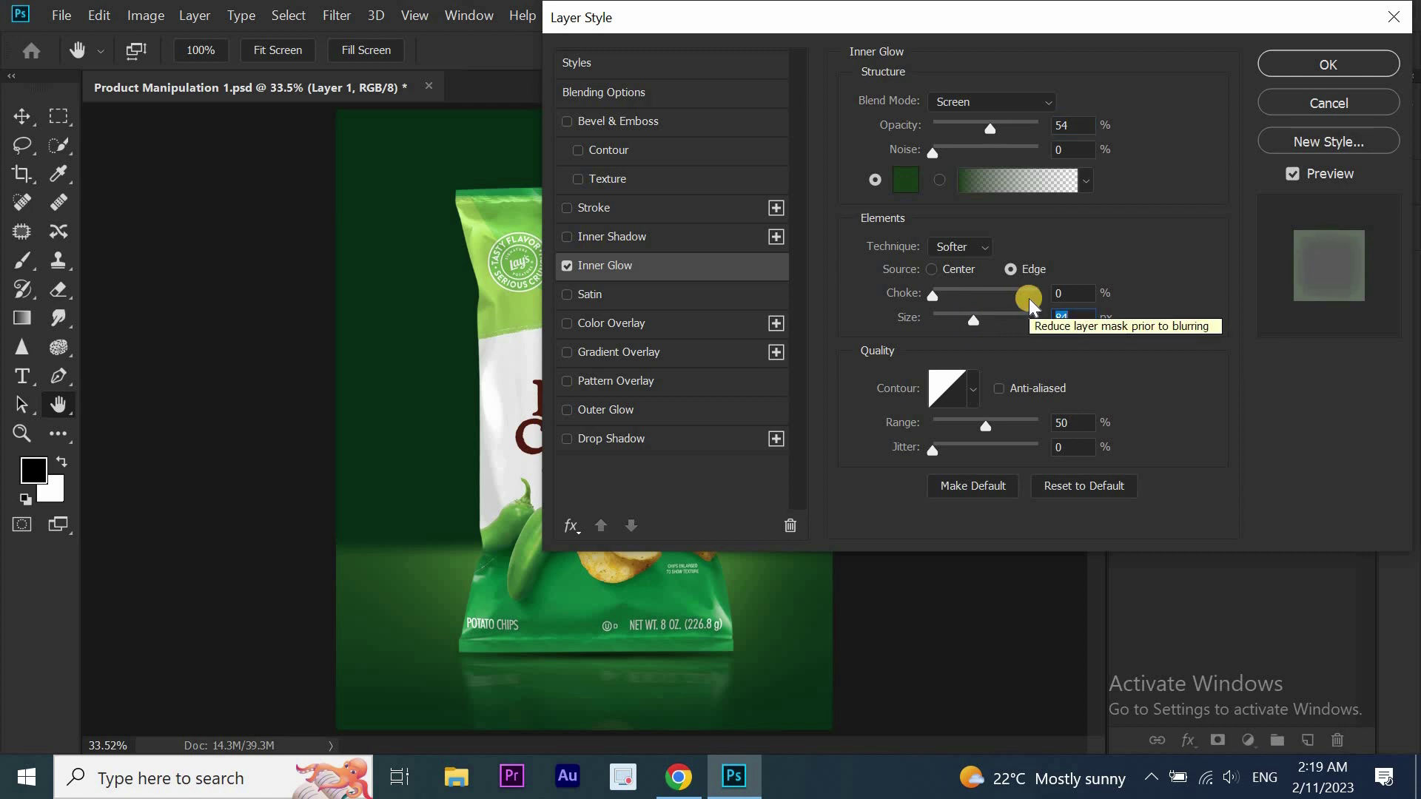
left_click_drag(933, 294, 962, 295)
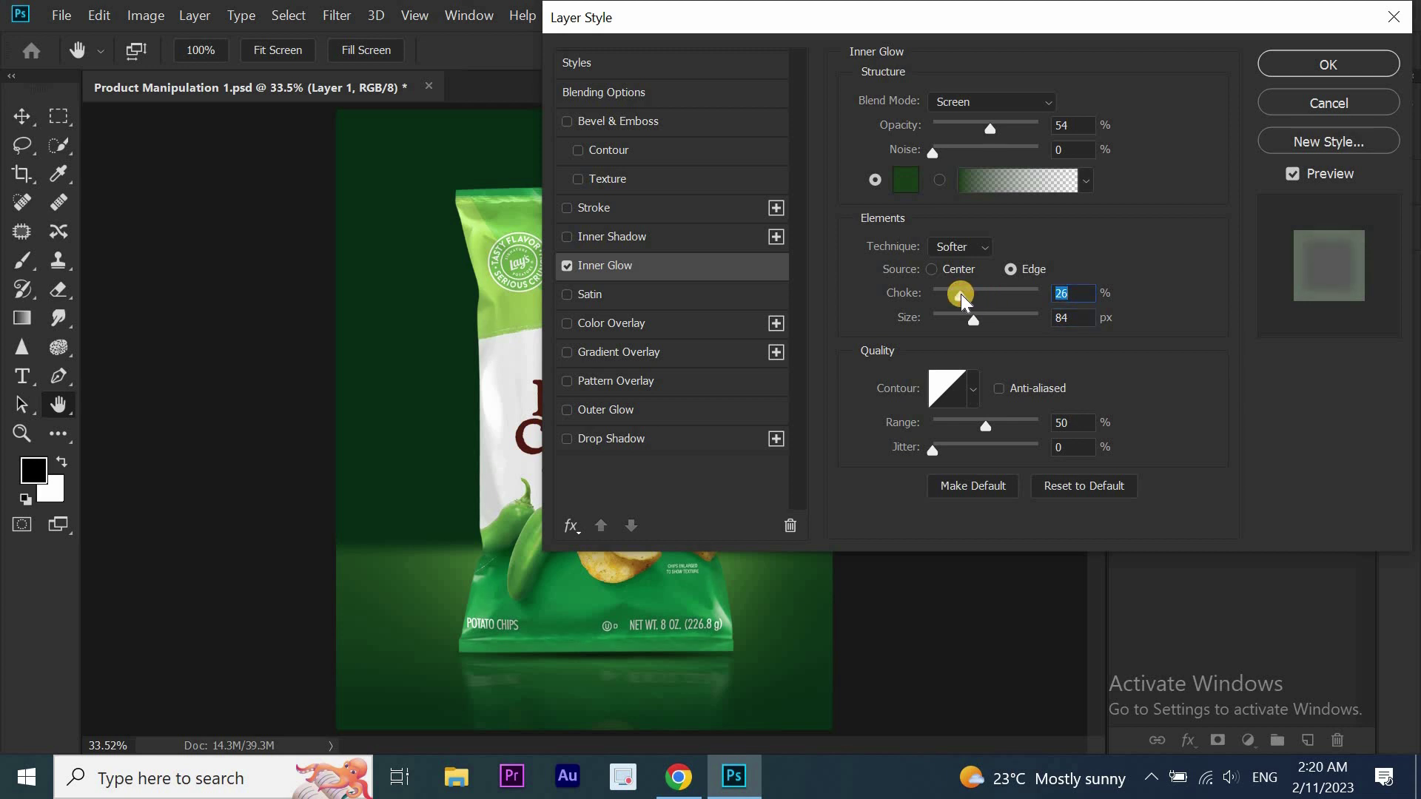
Apply the Inner Glow and convert it into its own separate layer
left_click(1328, 65)
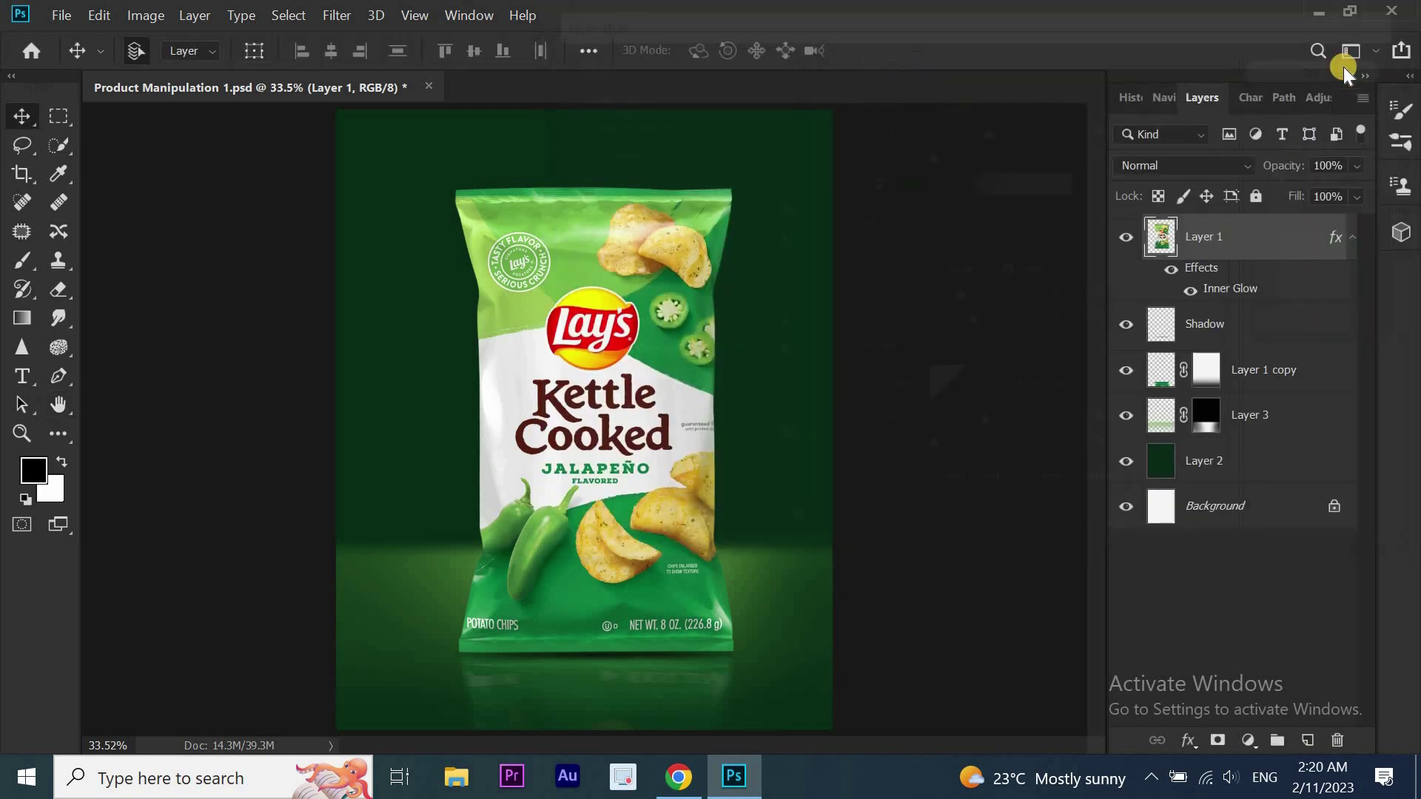
right_click(1220, 291)
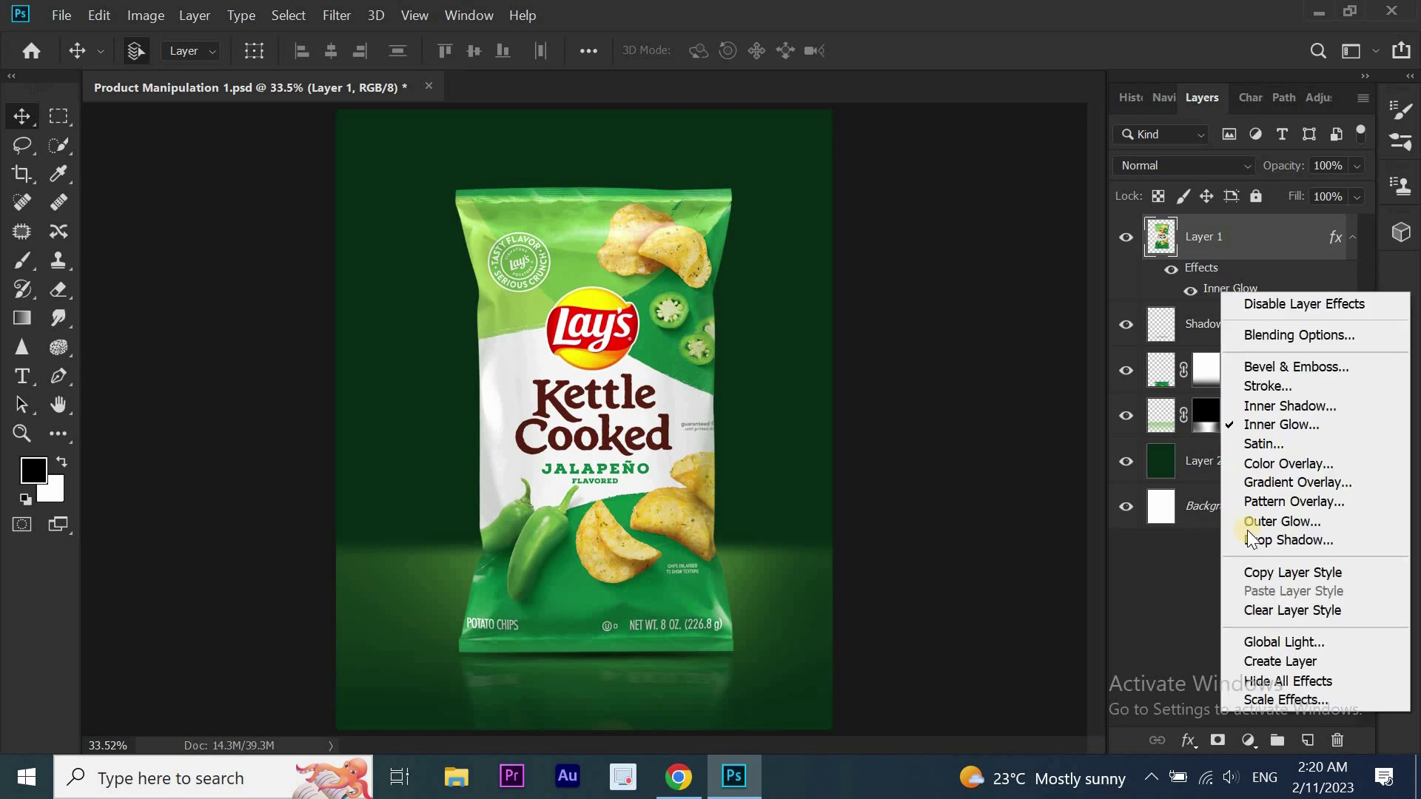
left_click(1250, 659)
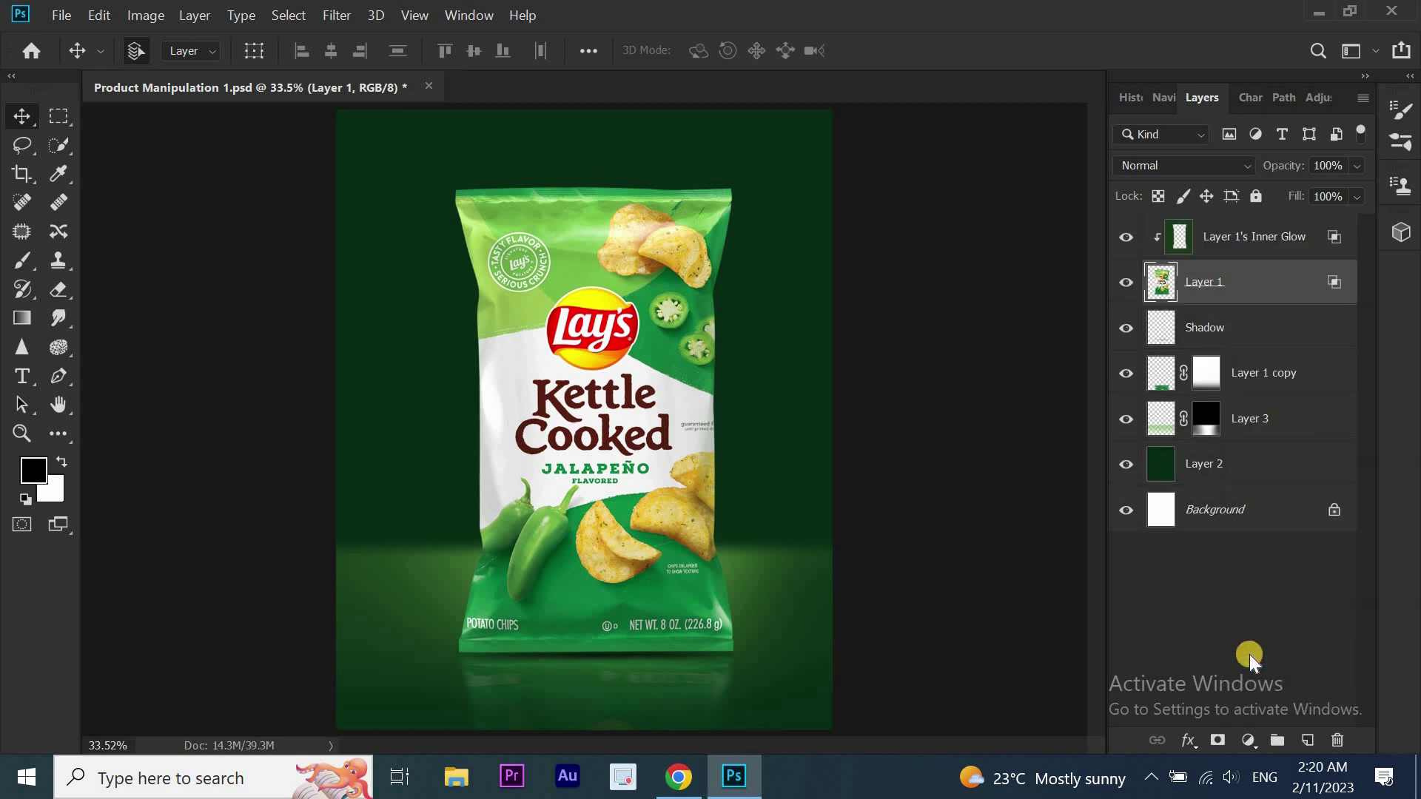
left_click(1264, 241)
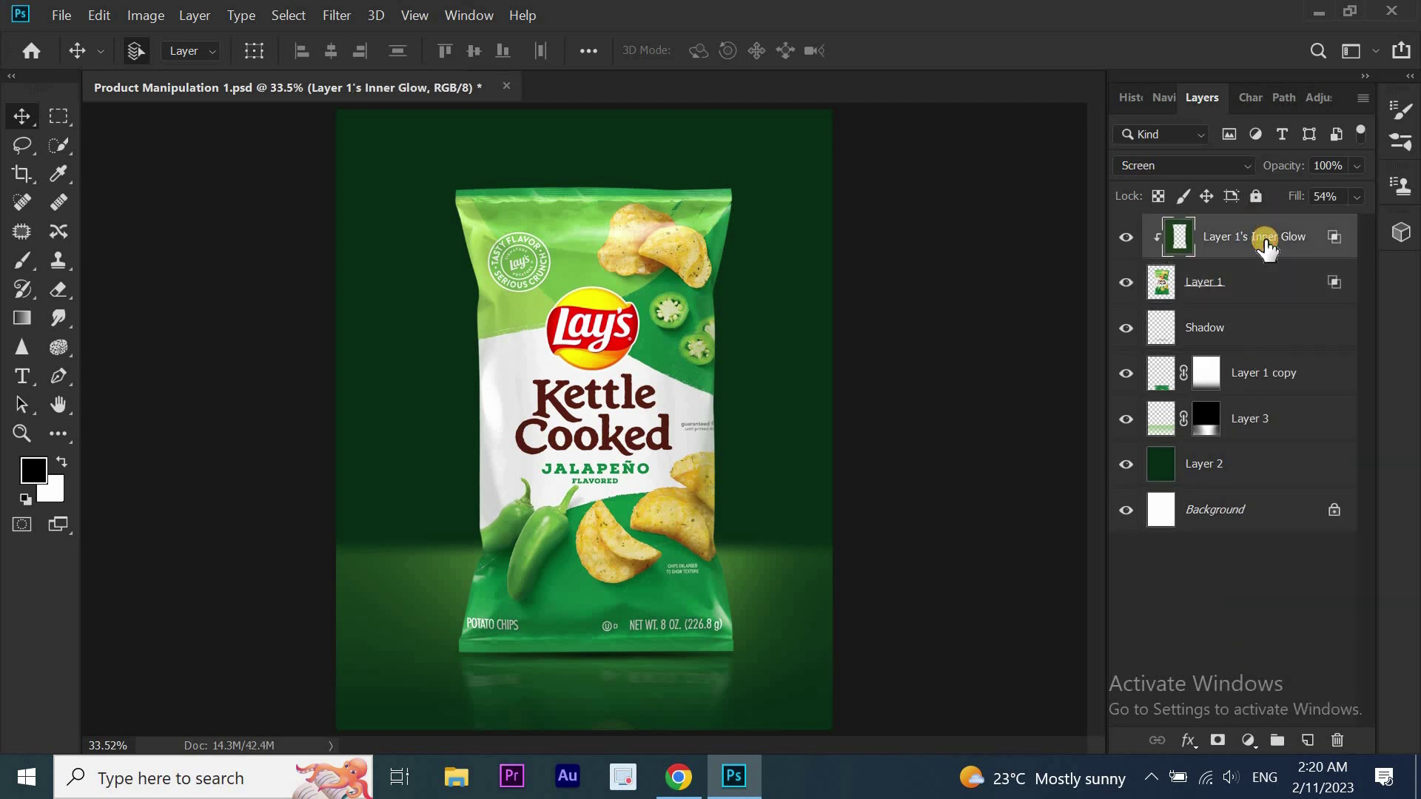
Add a mask to the Inner Glow layer and paint black to hide most of the glow
left_click(1220, 742)
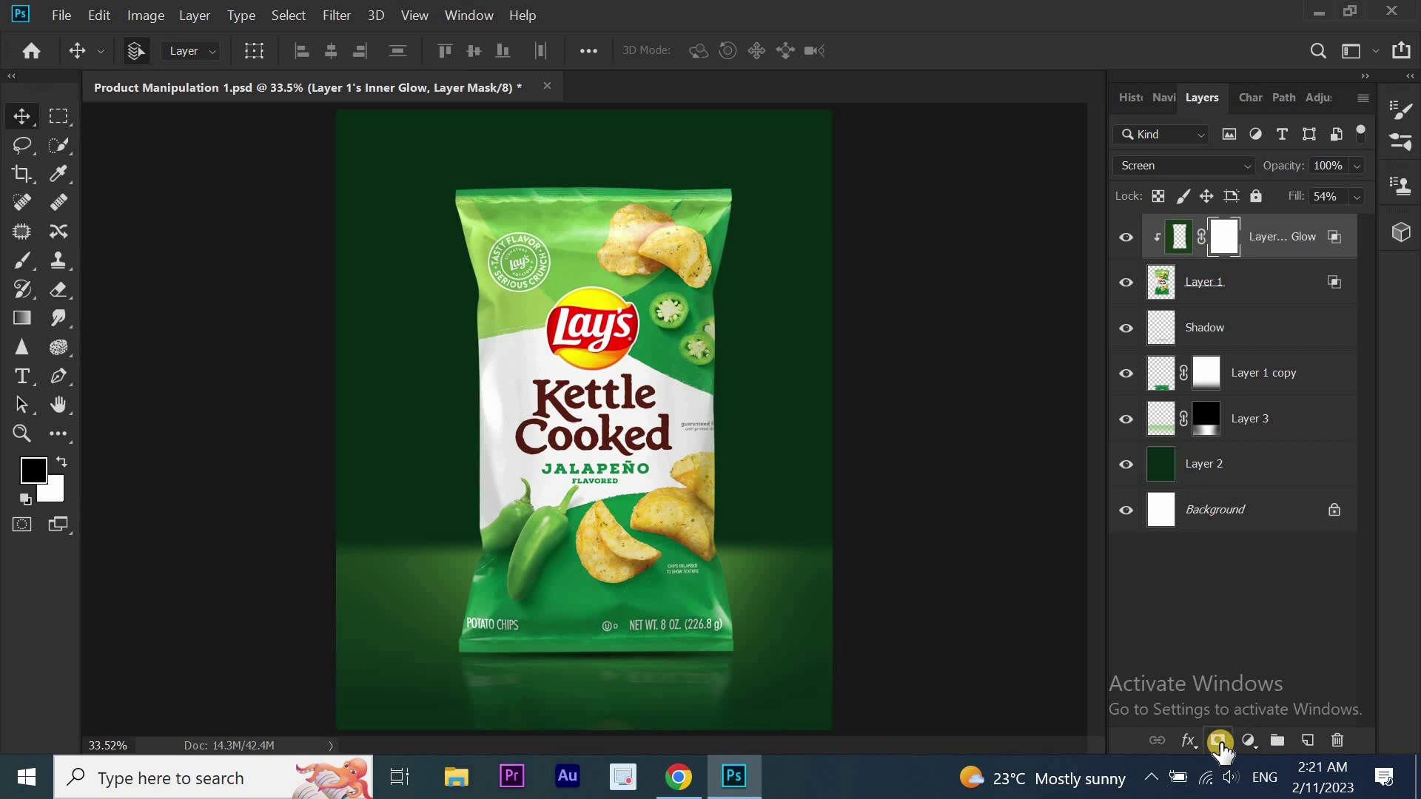
left_click(22, 260)
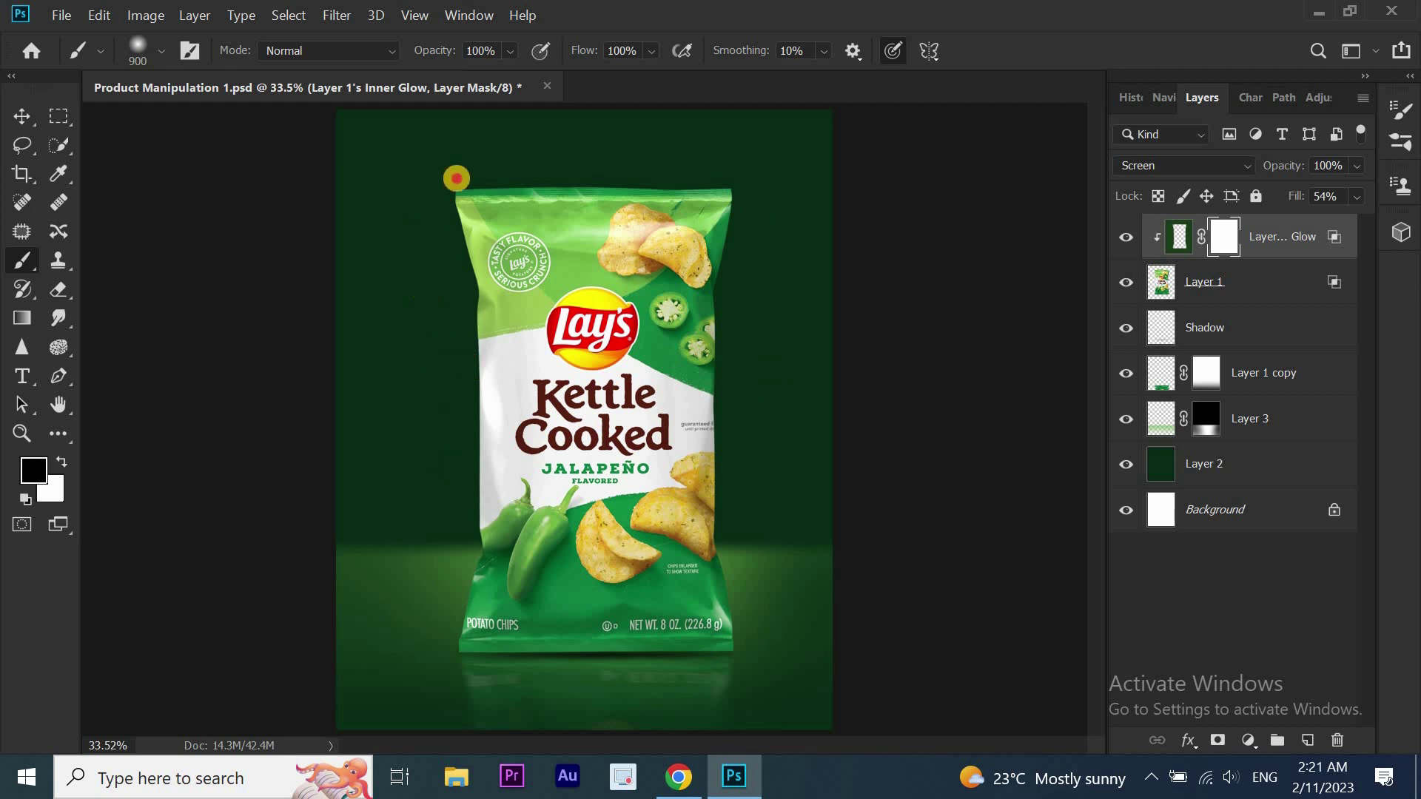
left_click_drag(457, 178, 768, 222)
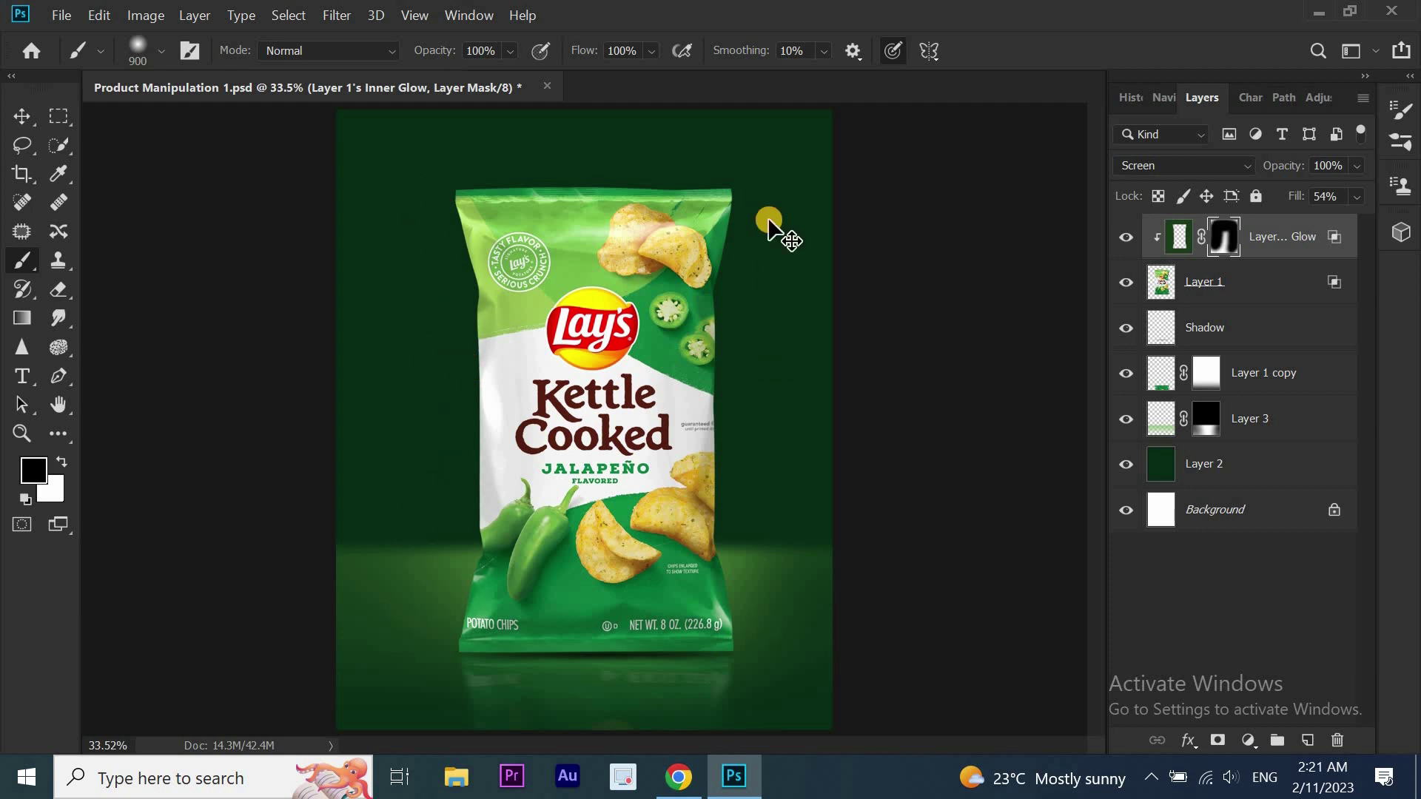
left_click(21, 116)
Fill a new Layer 4 with 50% Gray in Overlay mode
left_click(1306, 741)
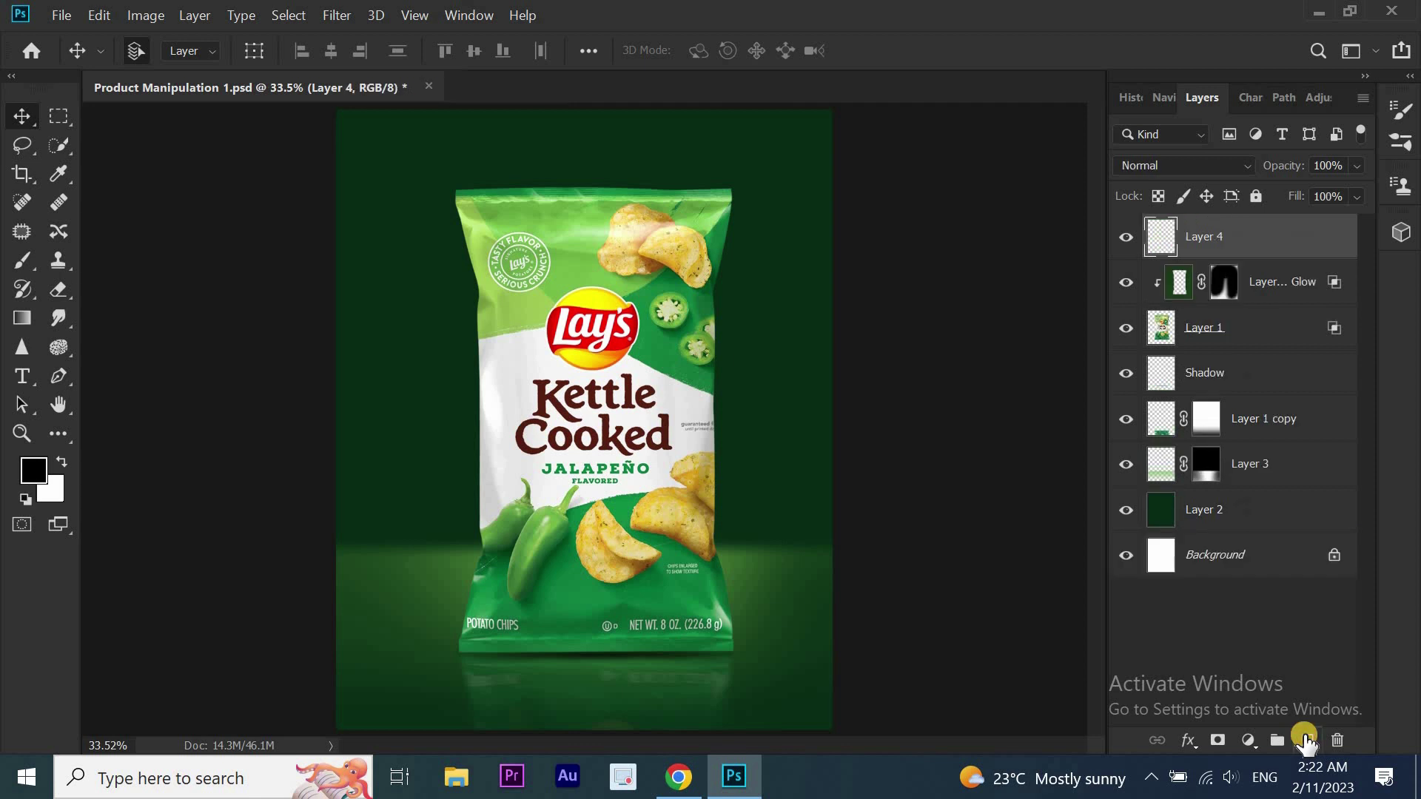
left_click(99, 15)
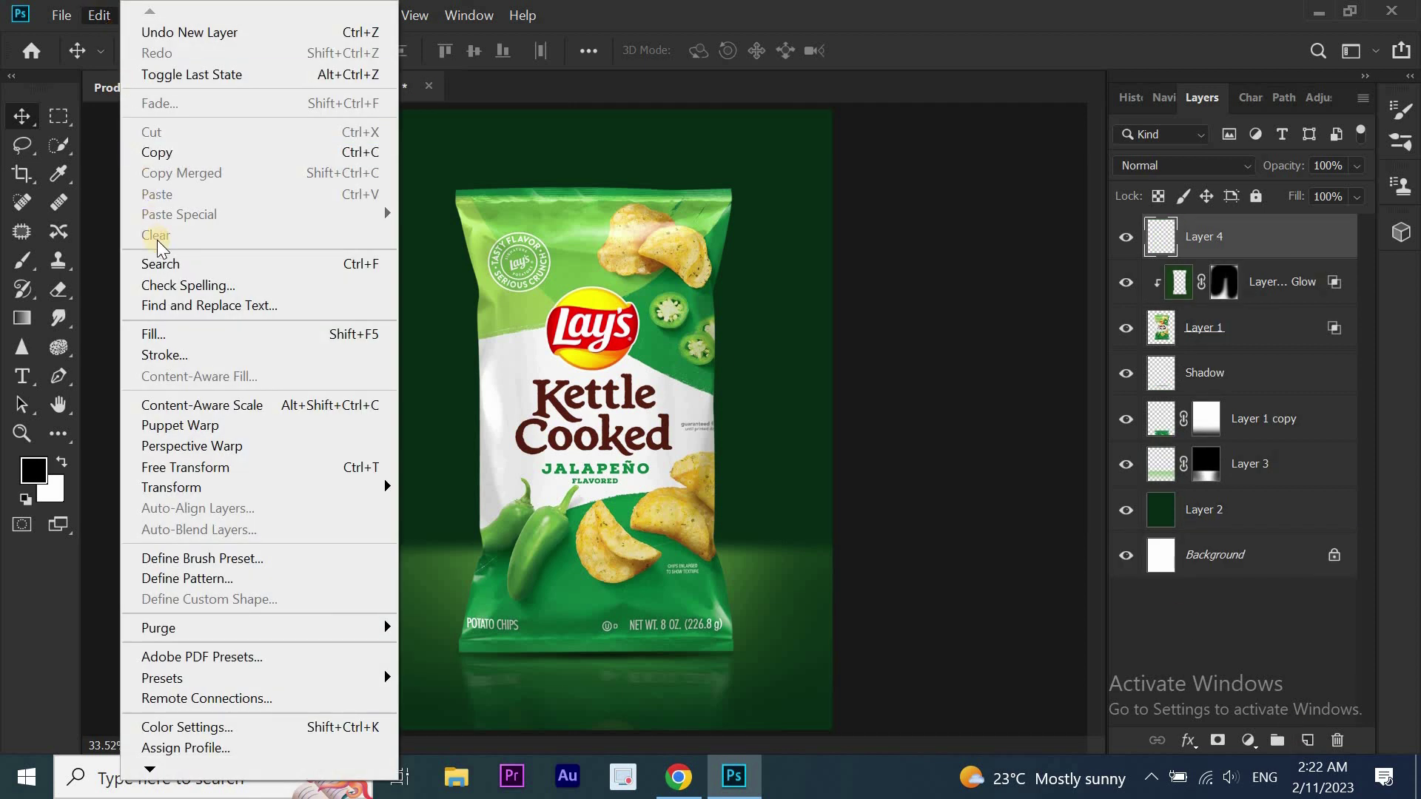
left_click(179, 334)
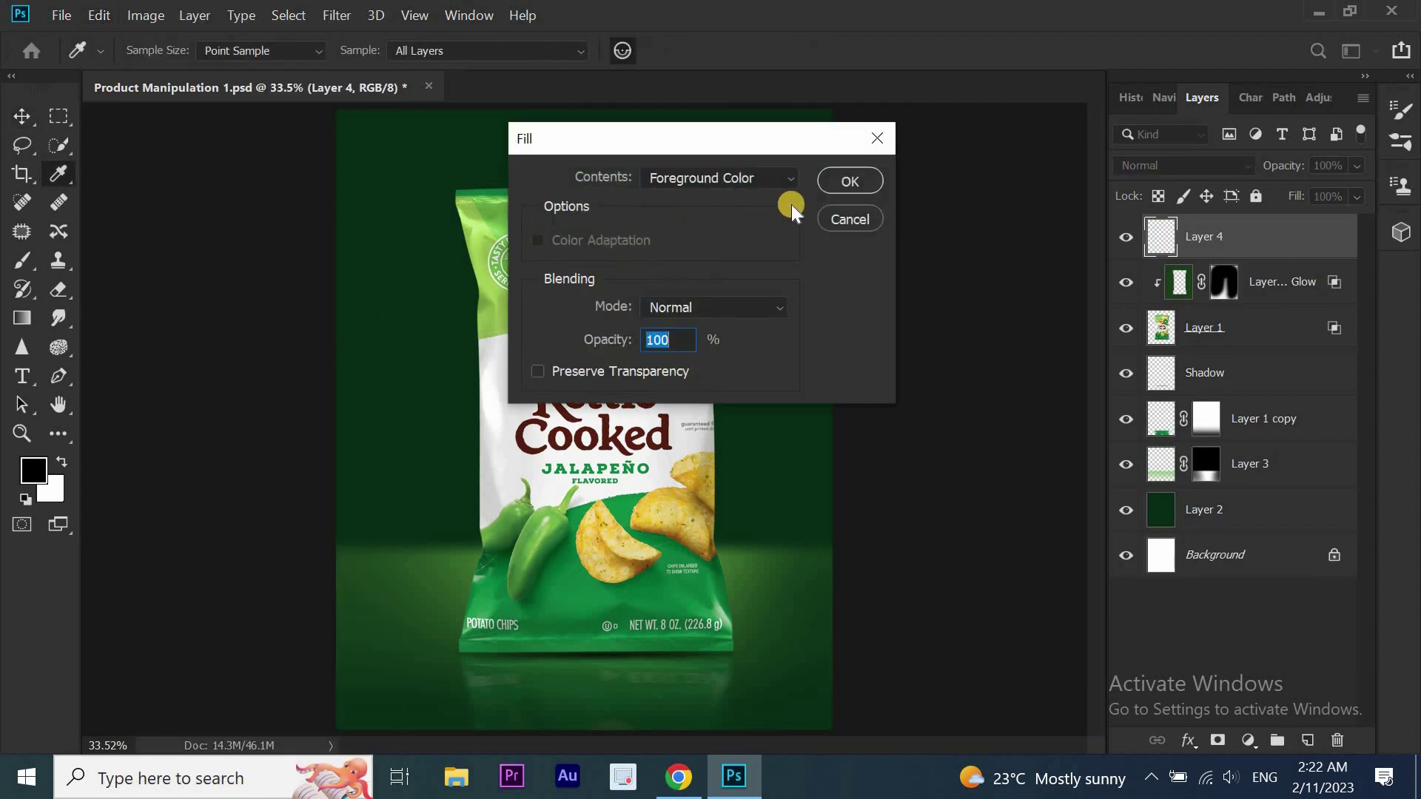
left_click(791, 180)
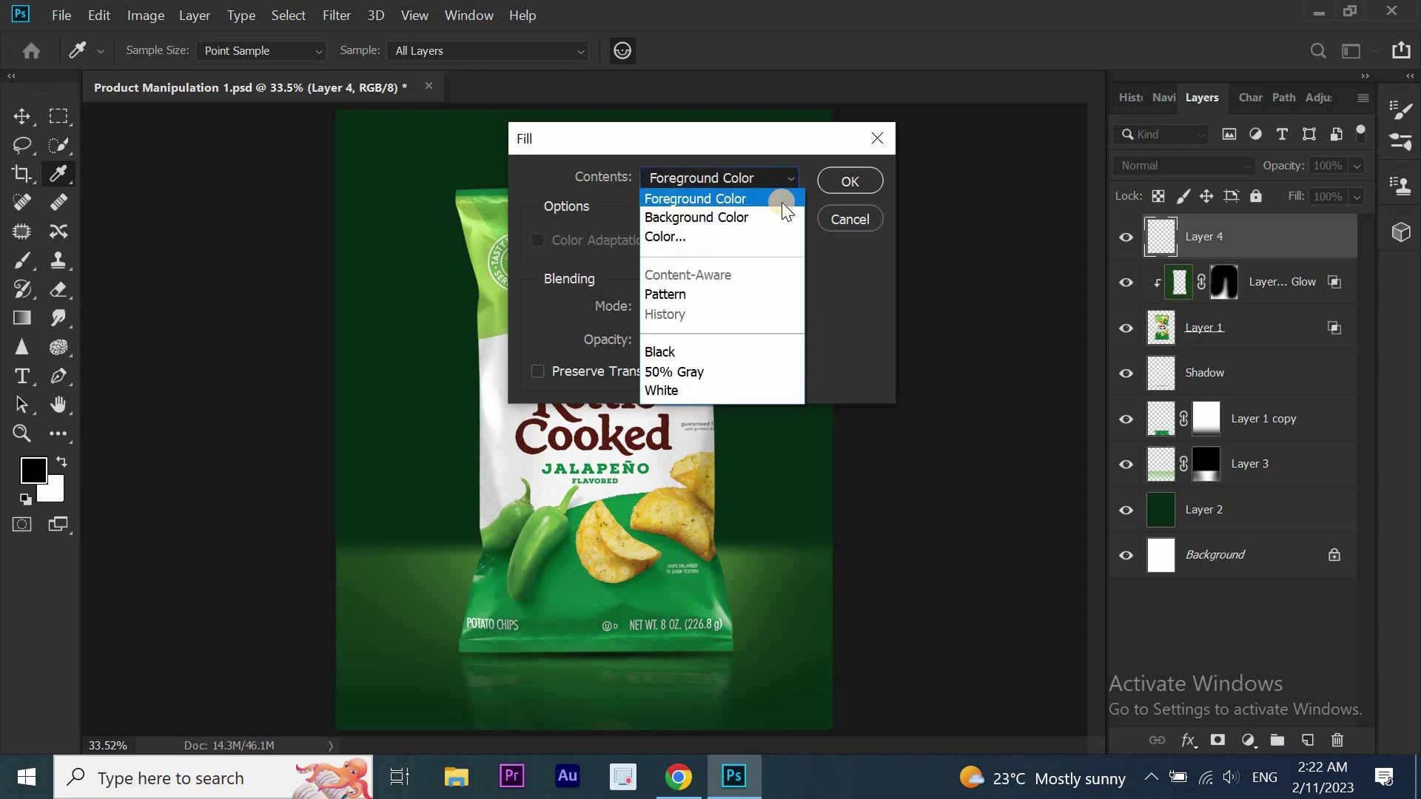
left_click(722, 371)
left_click(739, 235)
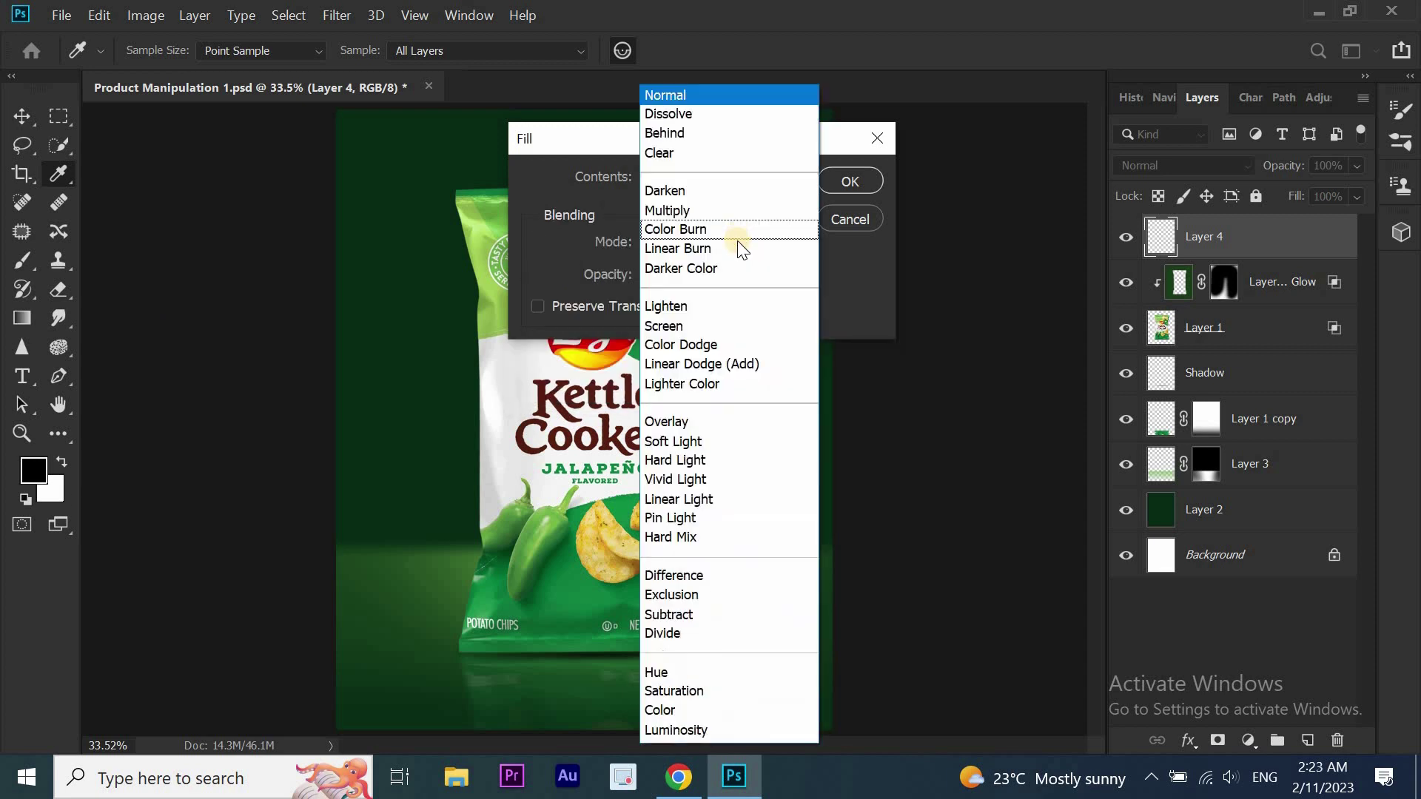
left_click(703, 412)
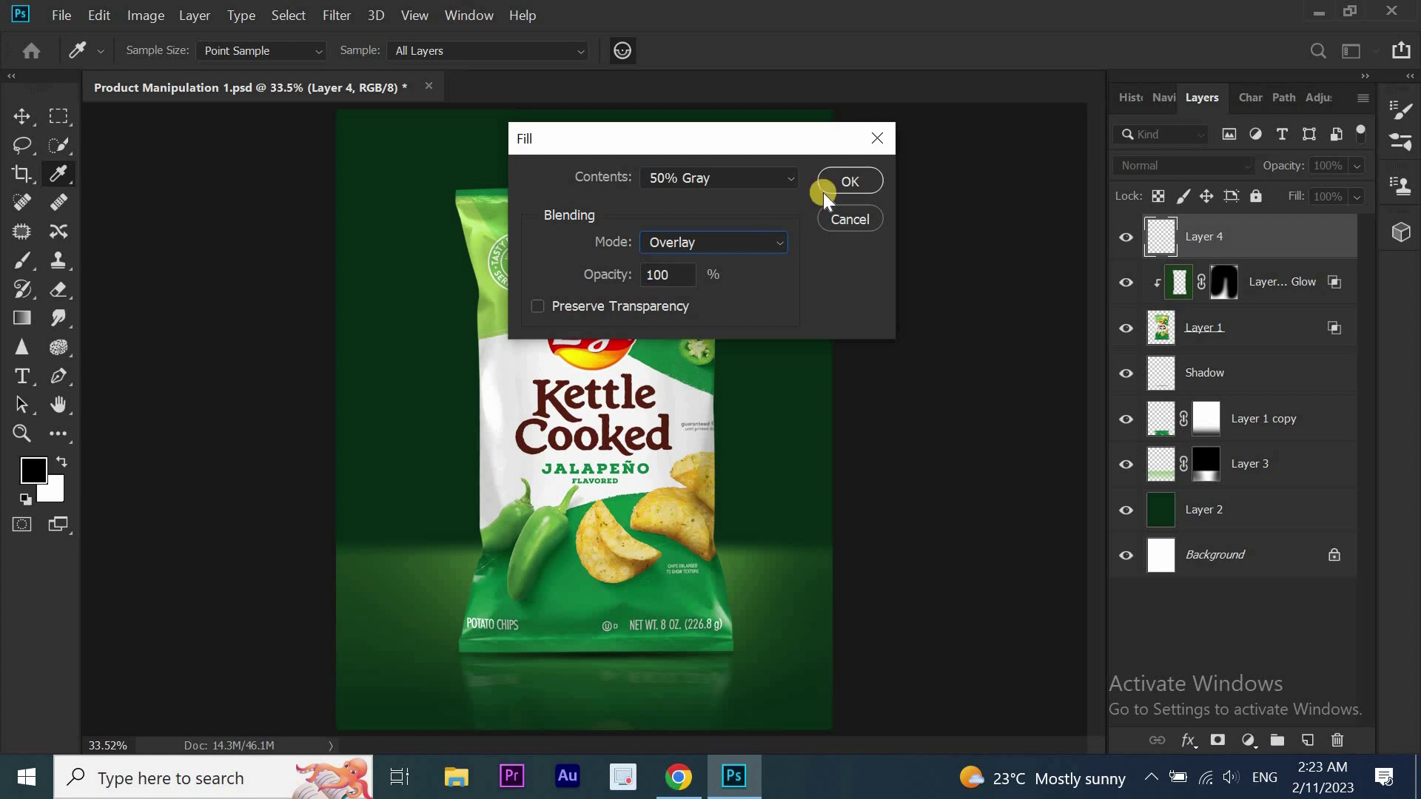
left_click(850, 182)
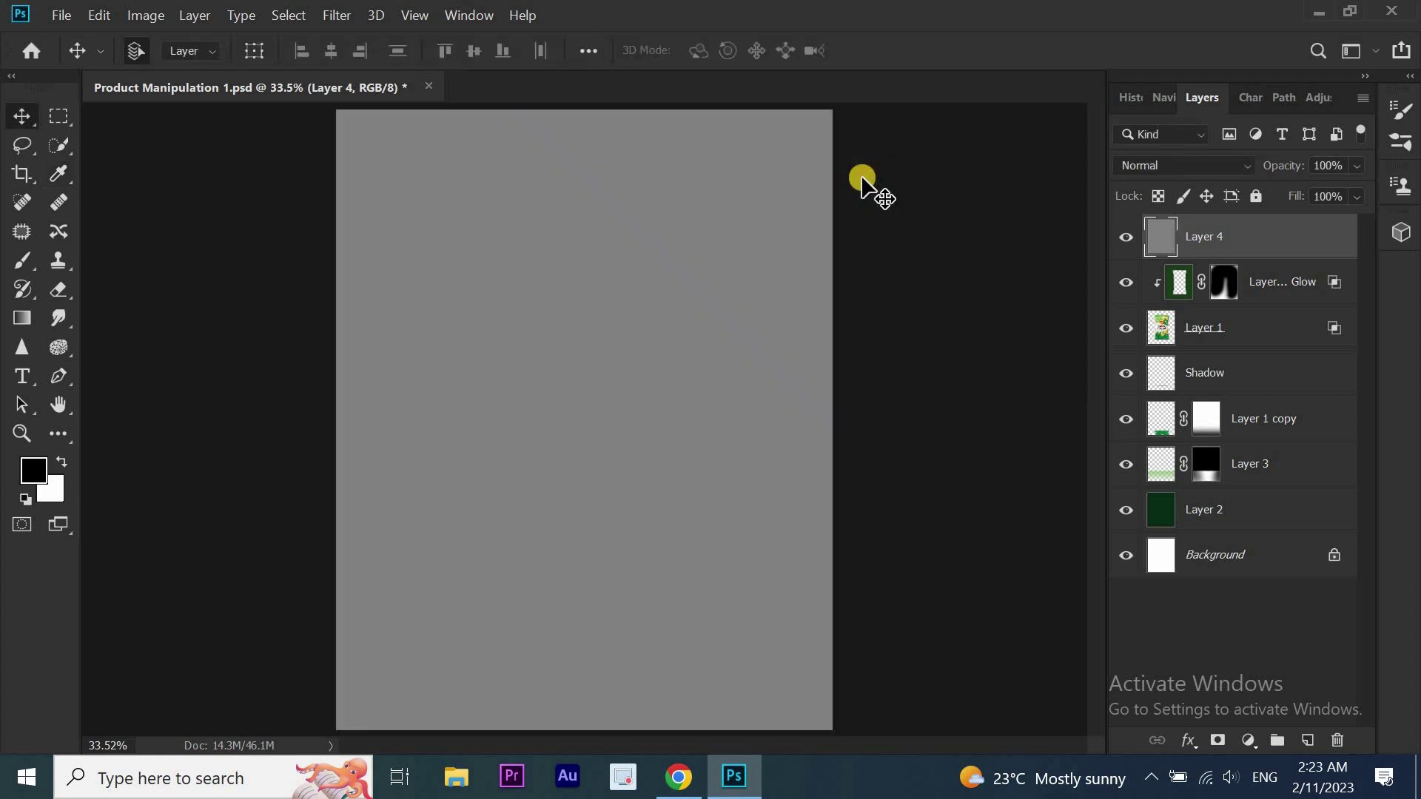
Clip Layer 4 to the bag and set its blend mode to Overlay
right_click(1205, 235)
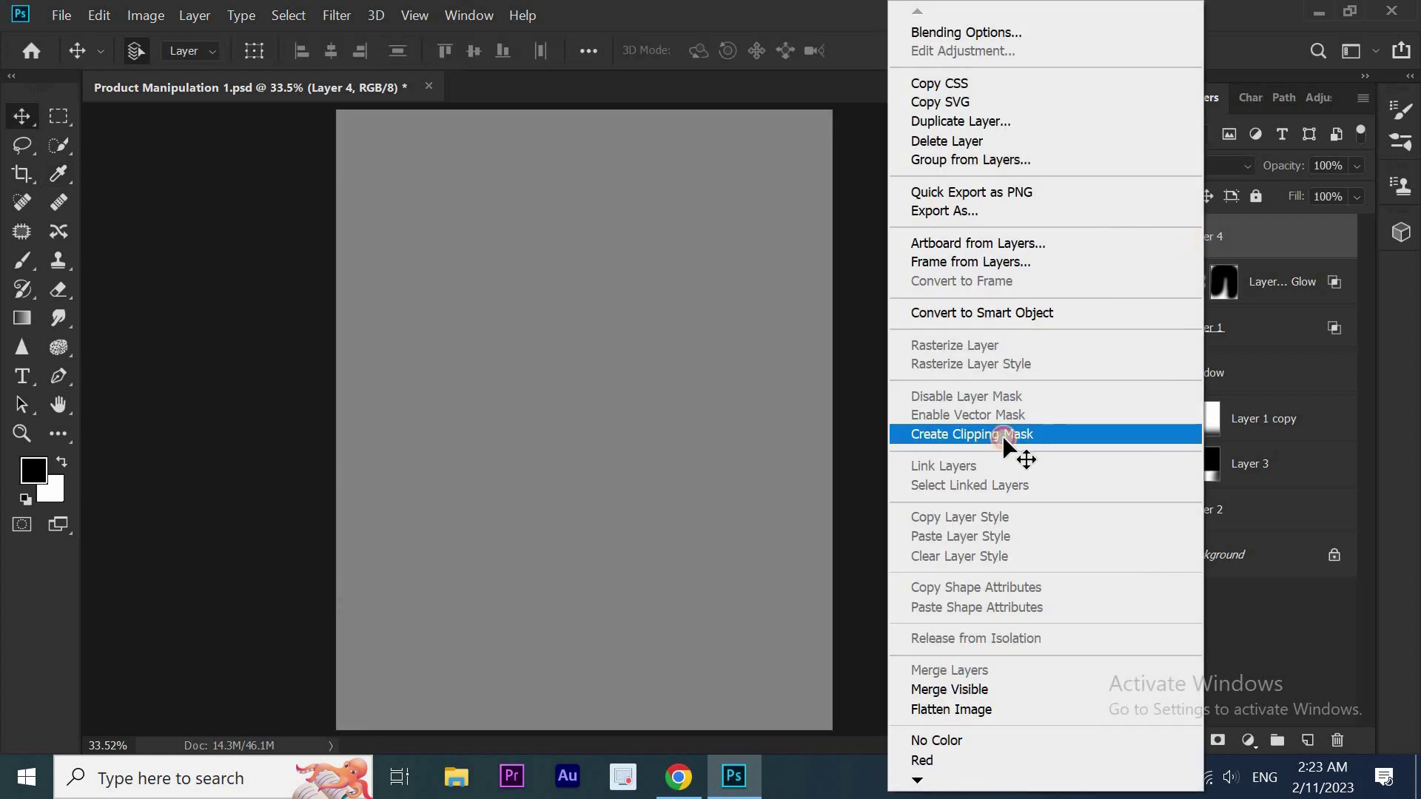
left_click(1002, 436)
left_click(1224, 159)
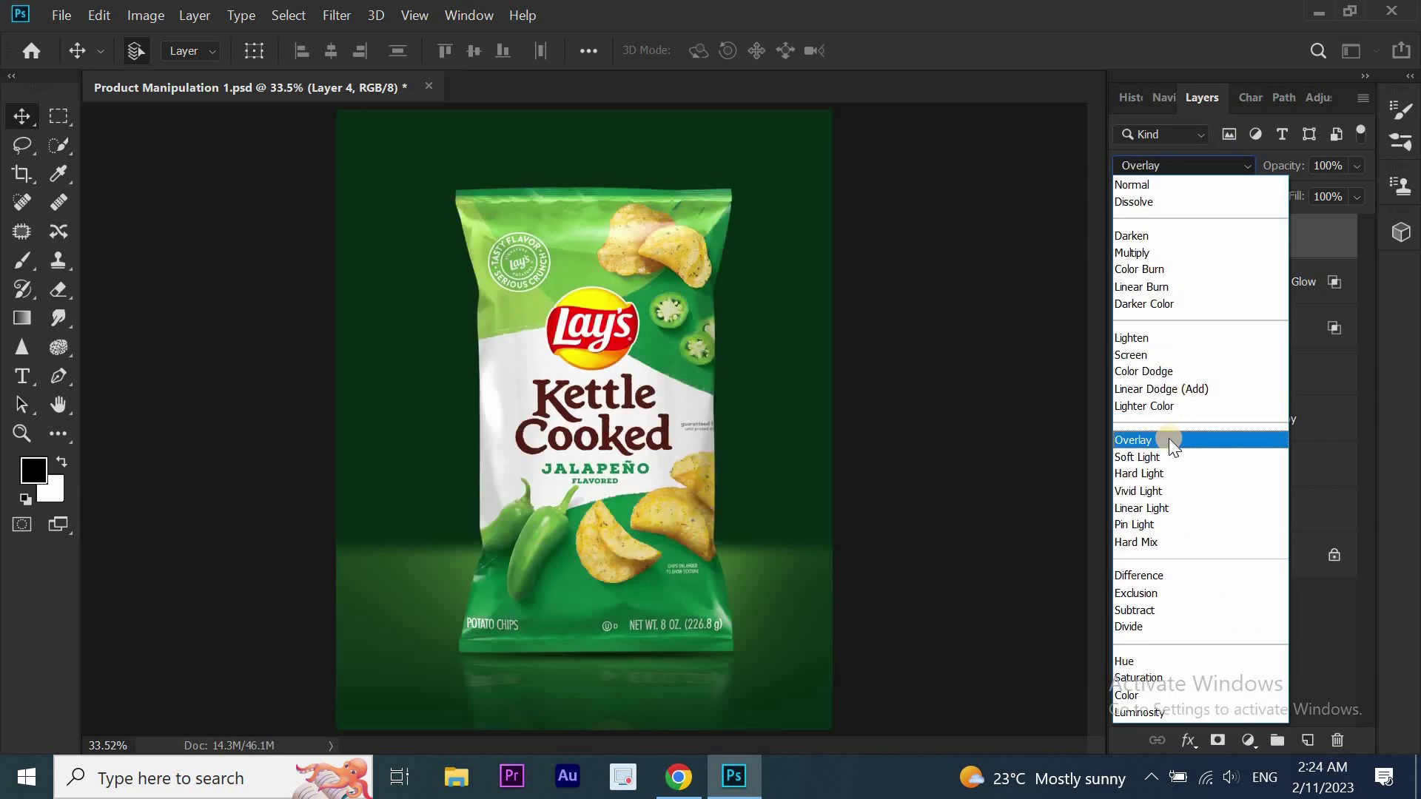
left_click(1169, 440)
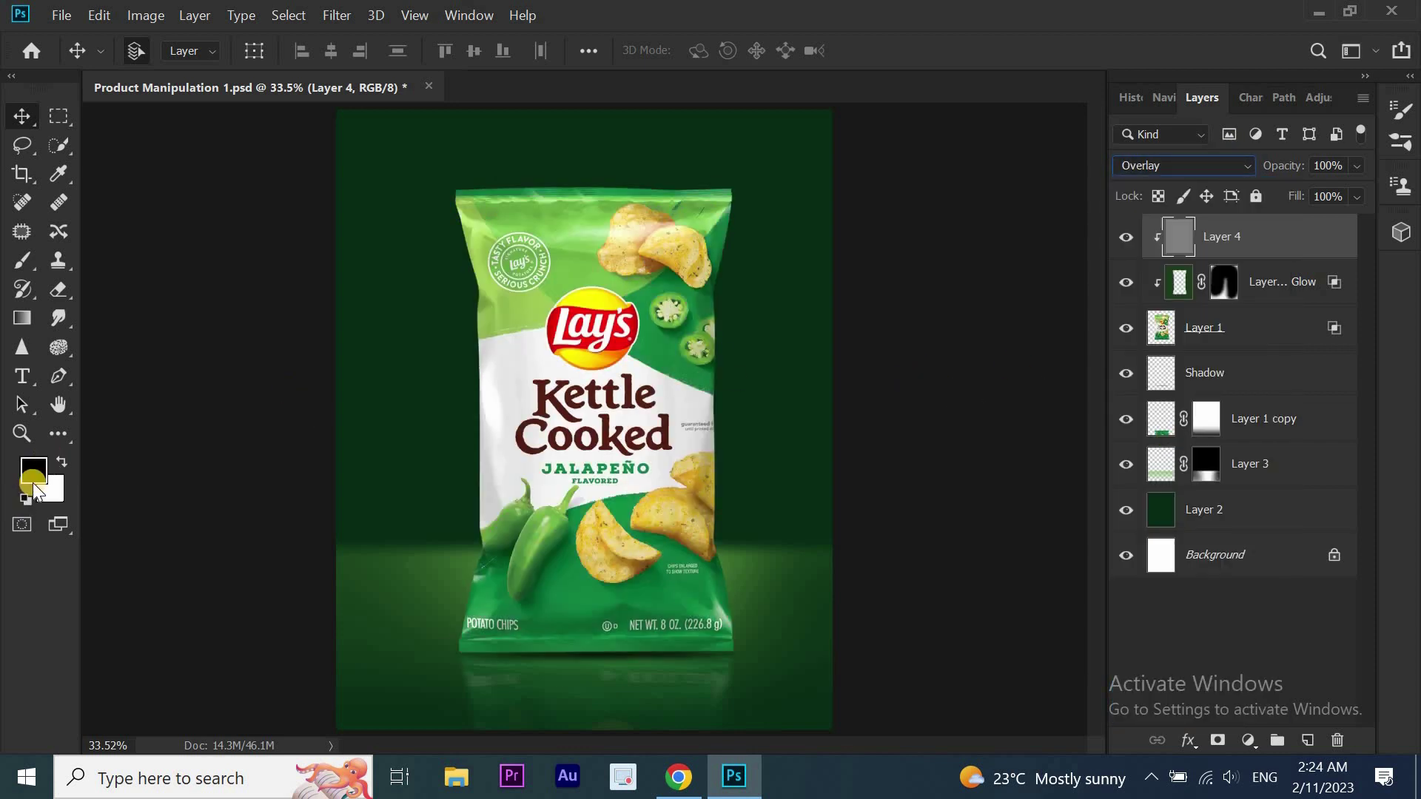
Fill Layer 4 with a very dark grey foreground colour
left_click(33, 468)
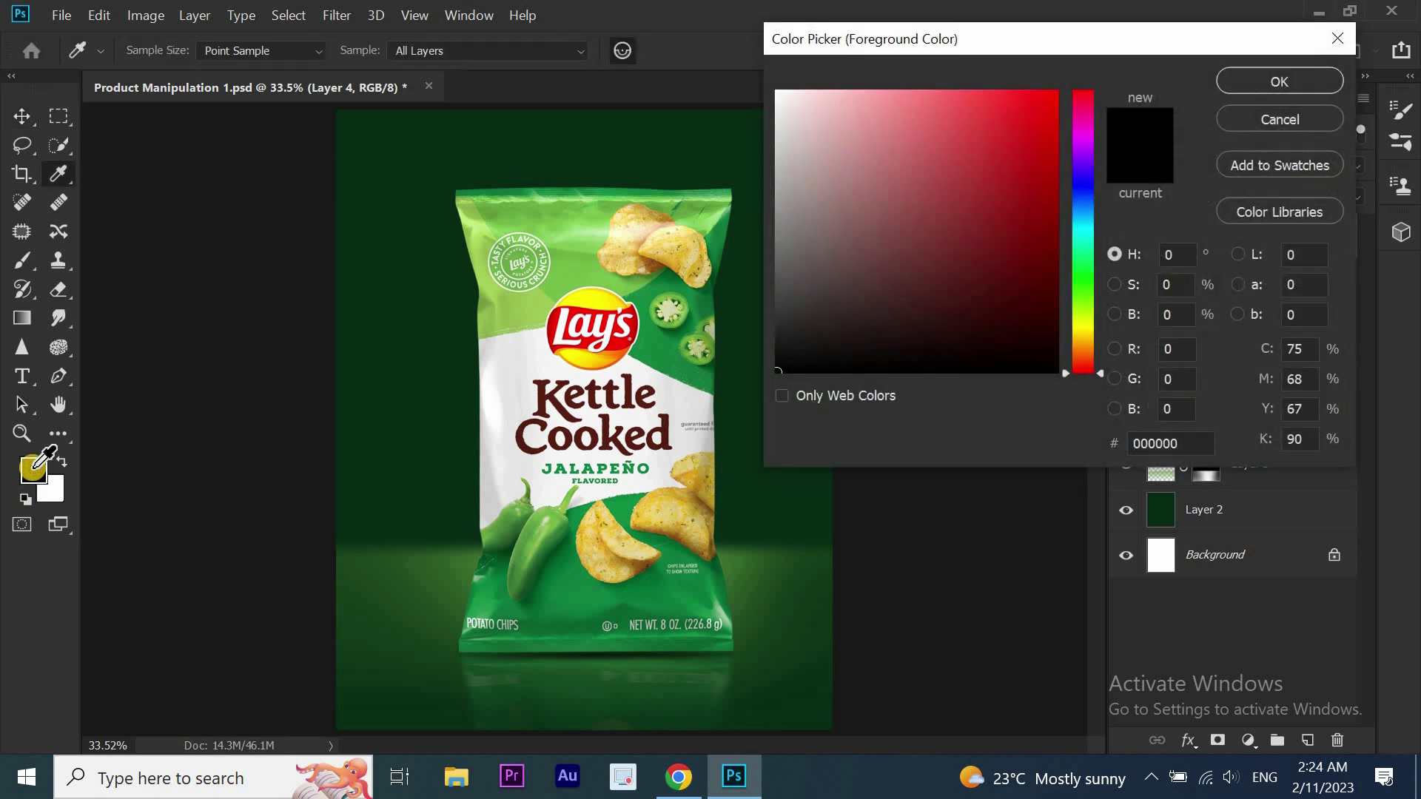
left_click(771, 336)
left_click_drag(771, 336, 769, 328)
left_click(1294, 79)
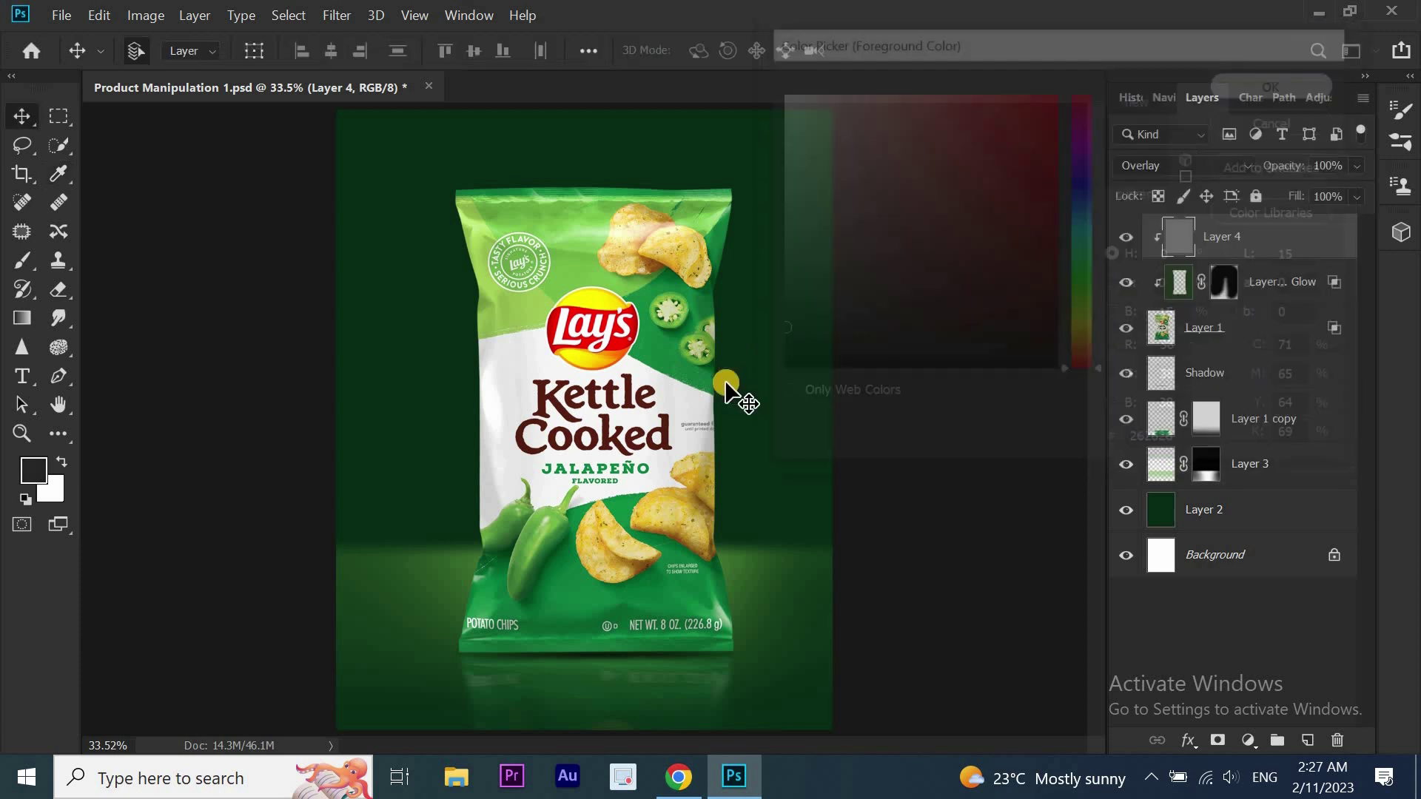
key("v")
key("alt+BackSpace")
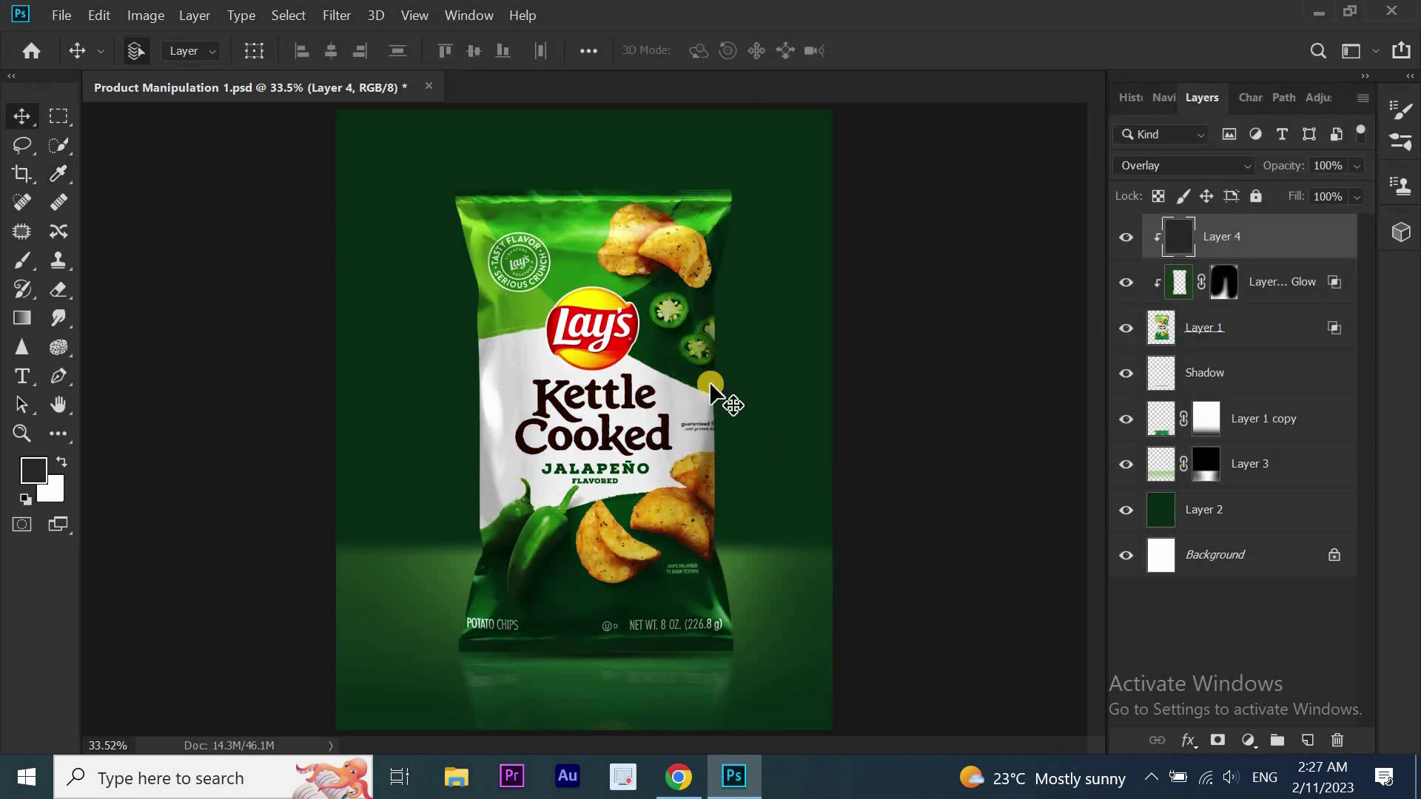
Draw several white reflected-gradient highlight streaks across the bag on Layer 4
key("g")
left_click(339, 51)
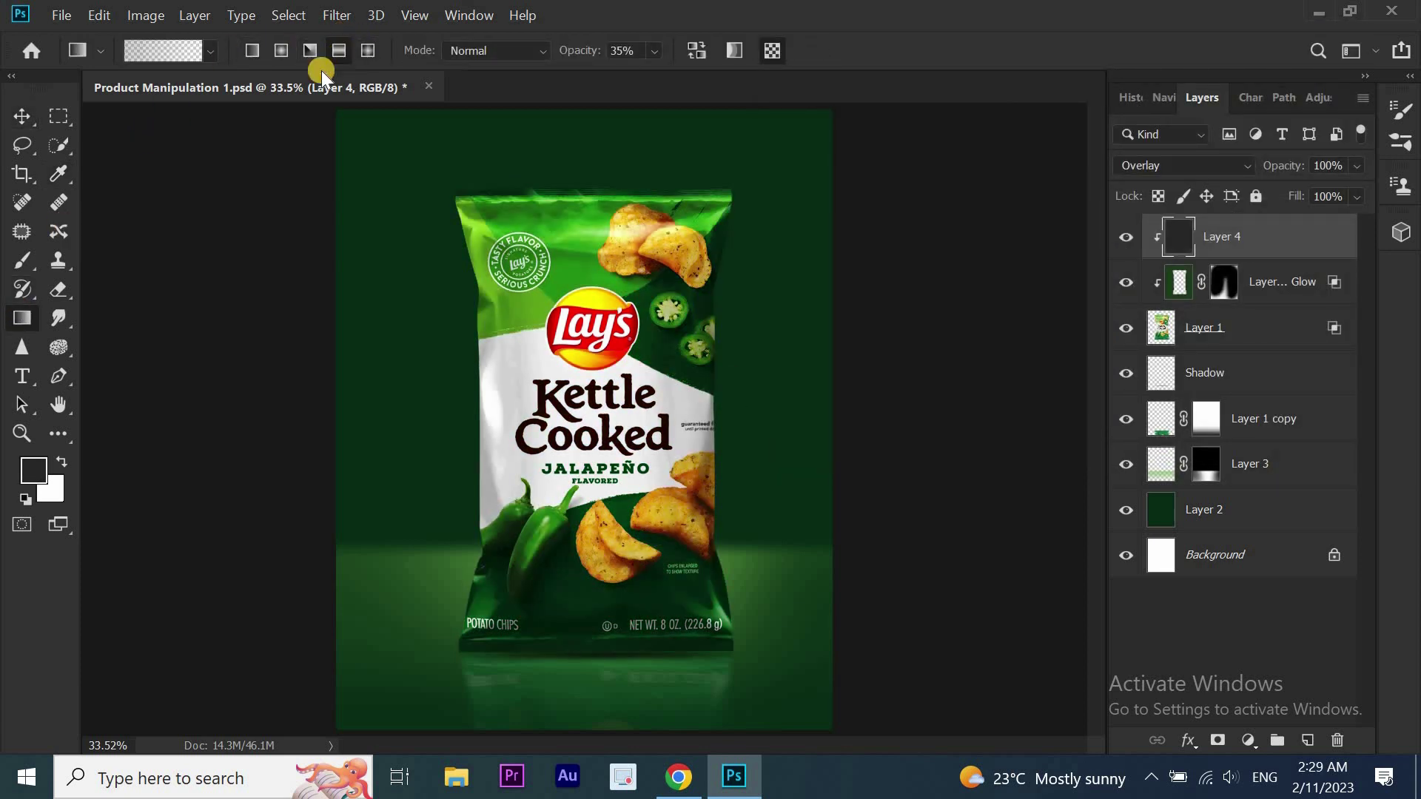
left_click(59, 463)
left_click_drag(704, 419, 780, 227)
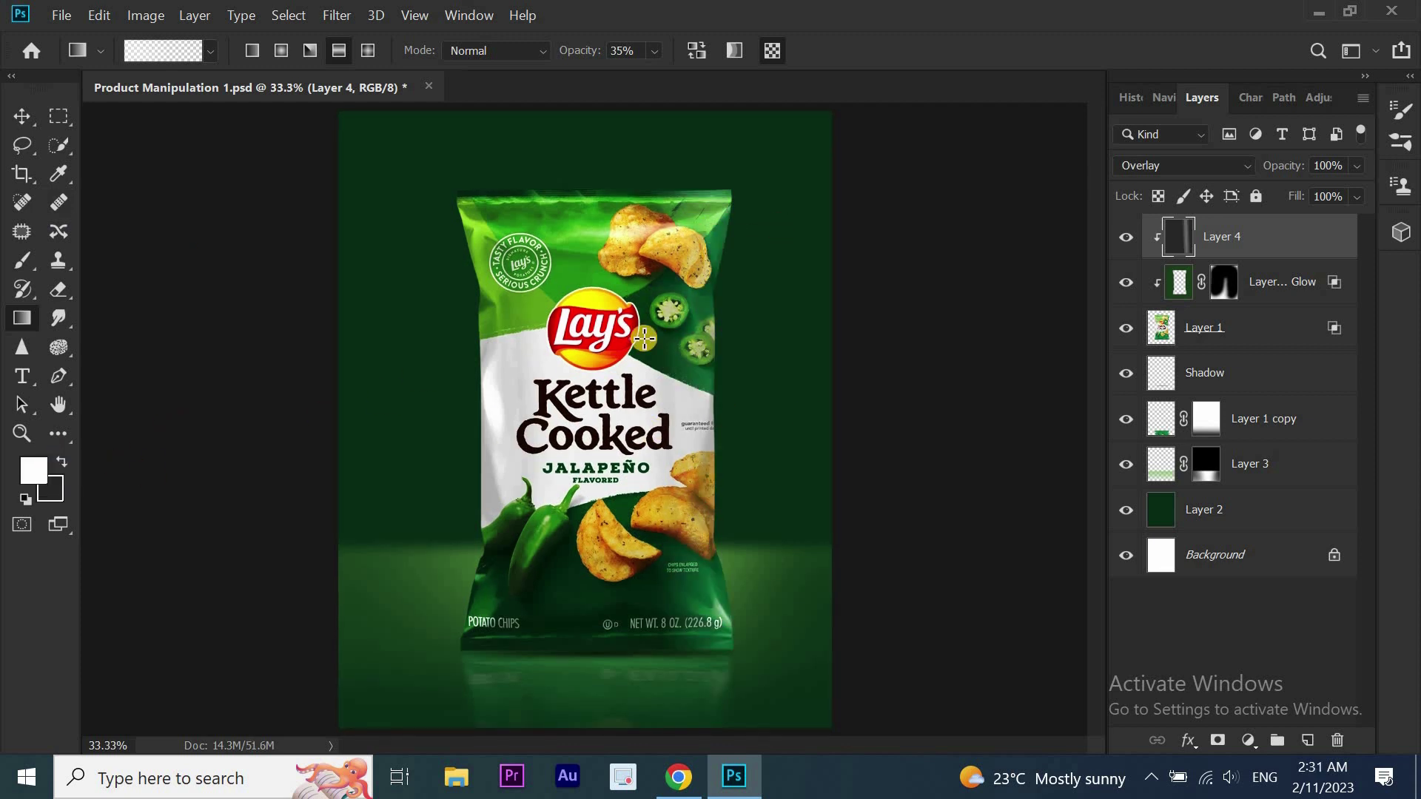
left_click_drag(444, 289, 551, 289)
left_click_drag(633, 650, 695, 274)
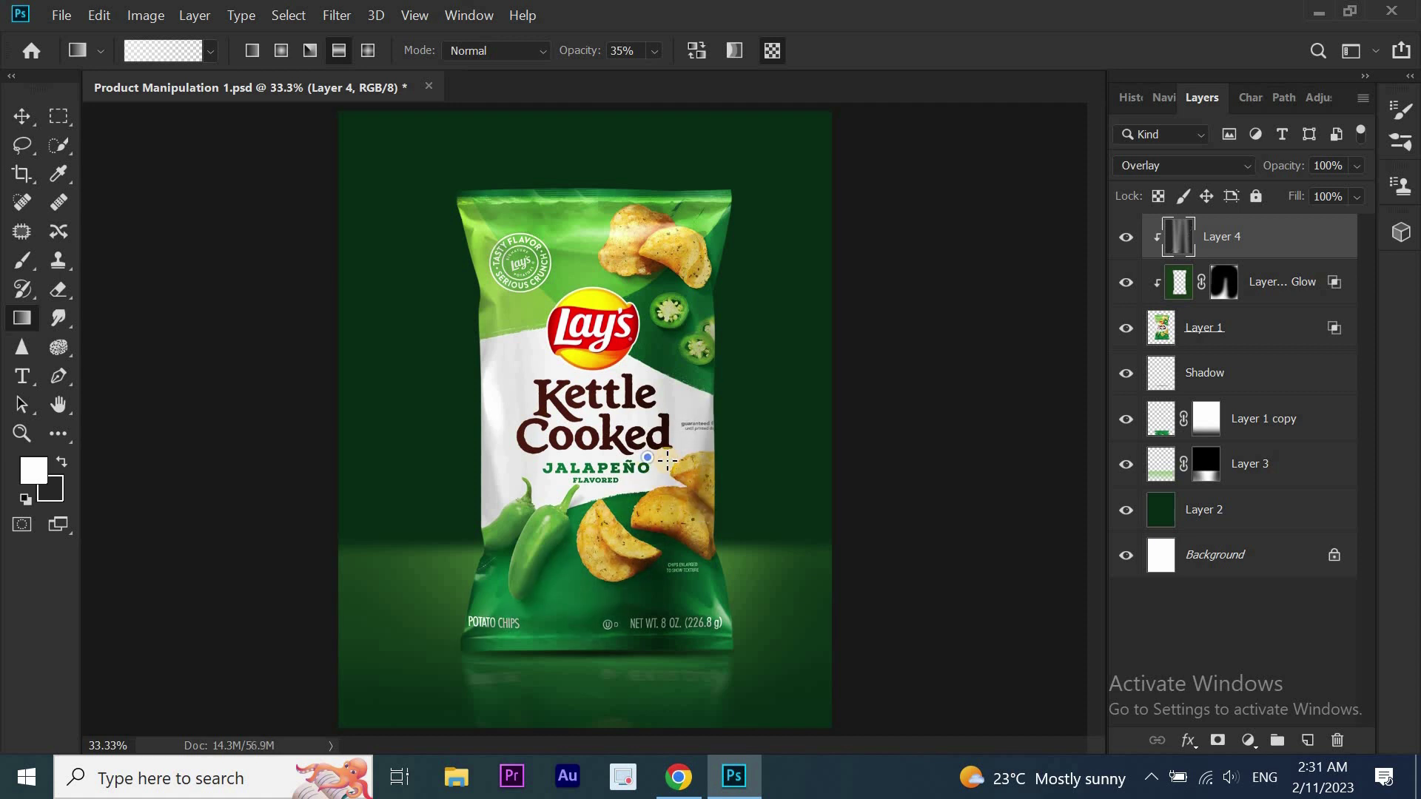
left_click_drag(630, 467, 648, 491)
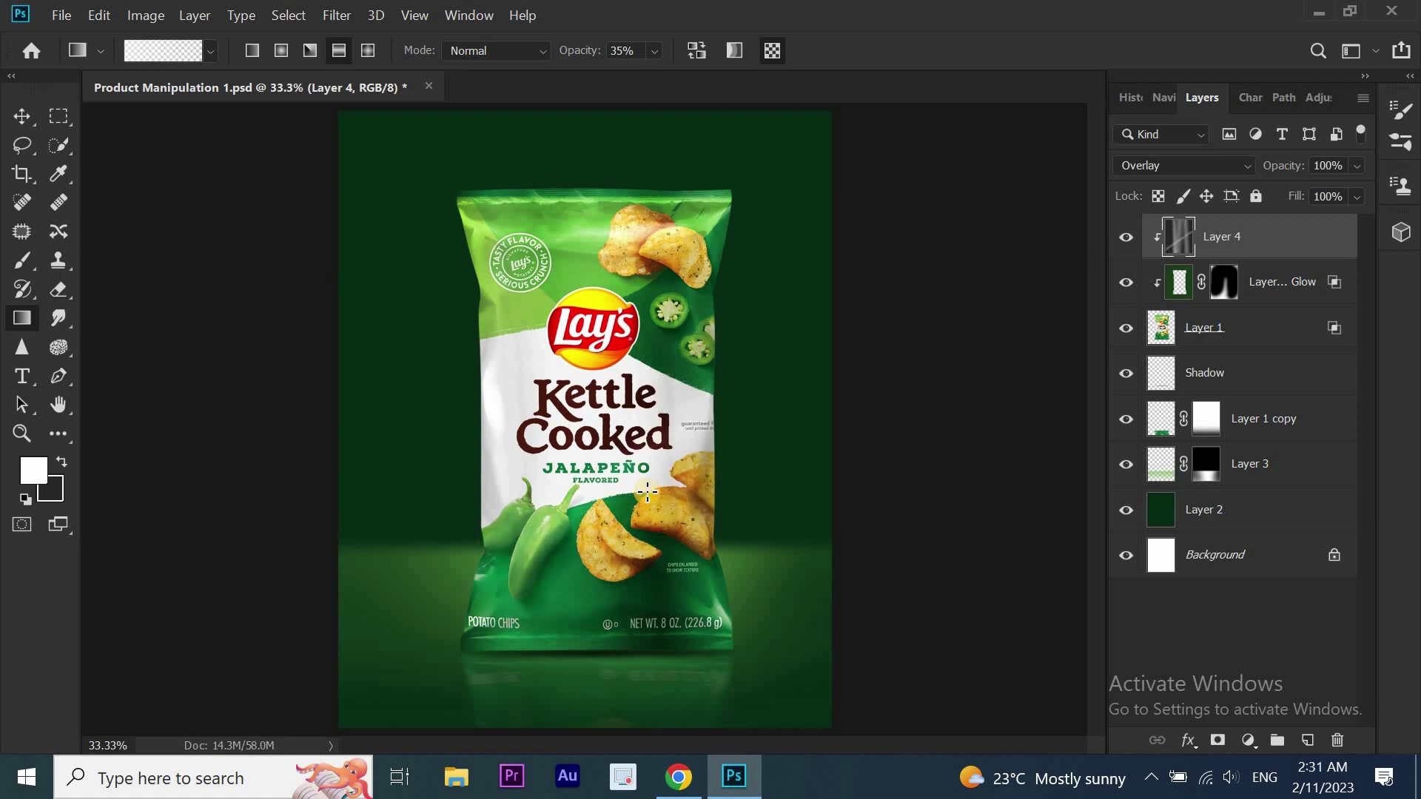
Lower Layer 4's opacity to 71% and toggle it to compare the effect
left_click(1126, 237)
left_click_drag(1291, 166, 1261, 169)
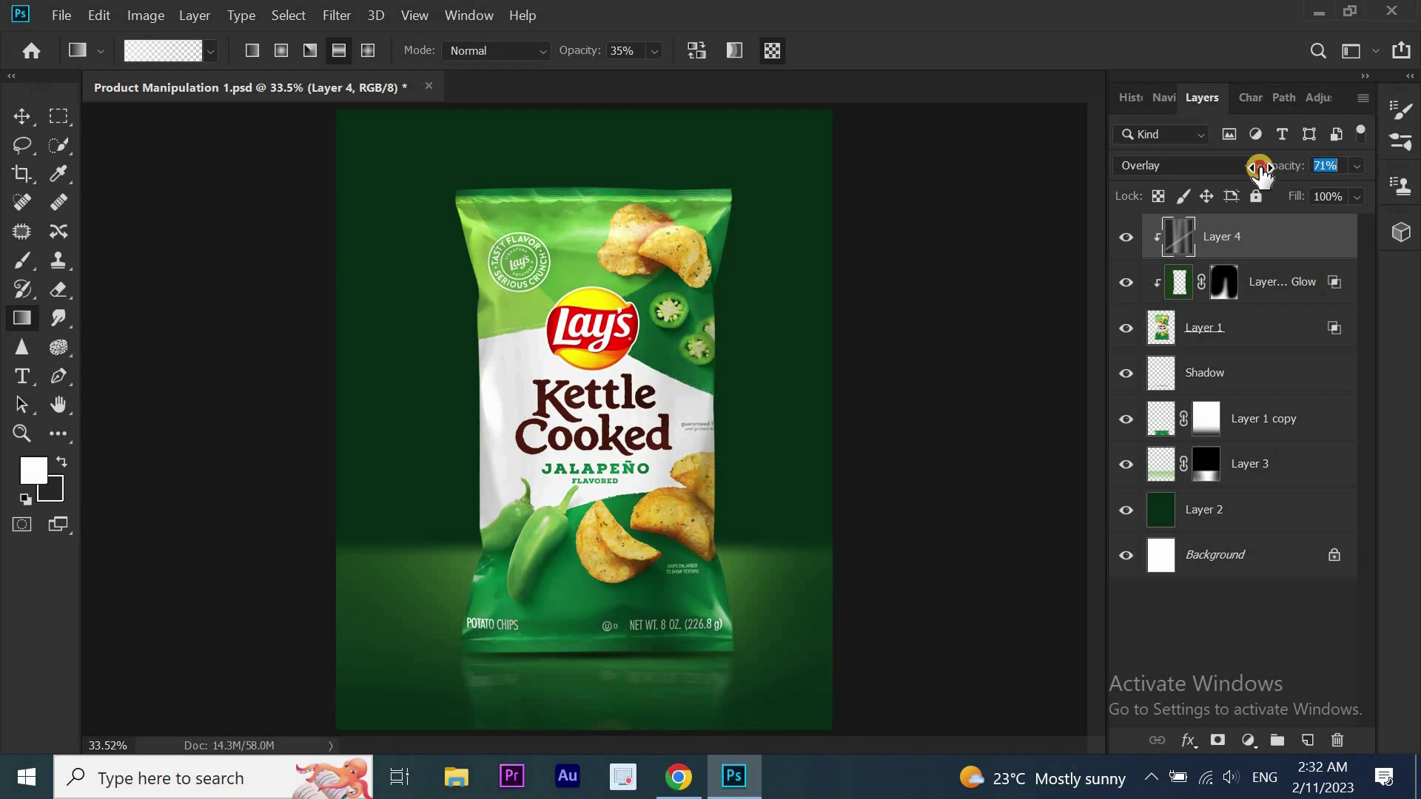
left_click(1125, 236)
left_click(1126, 236)
left_click(16, 116)
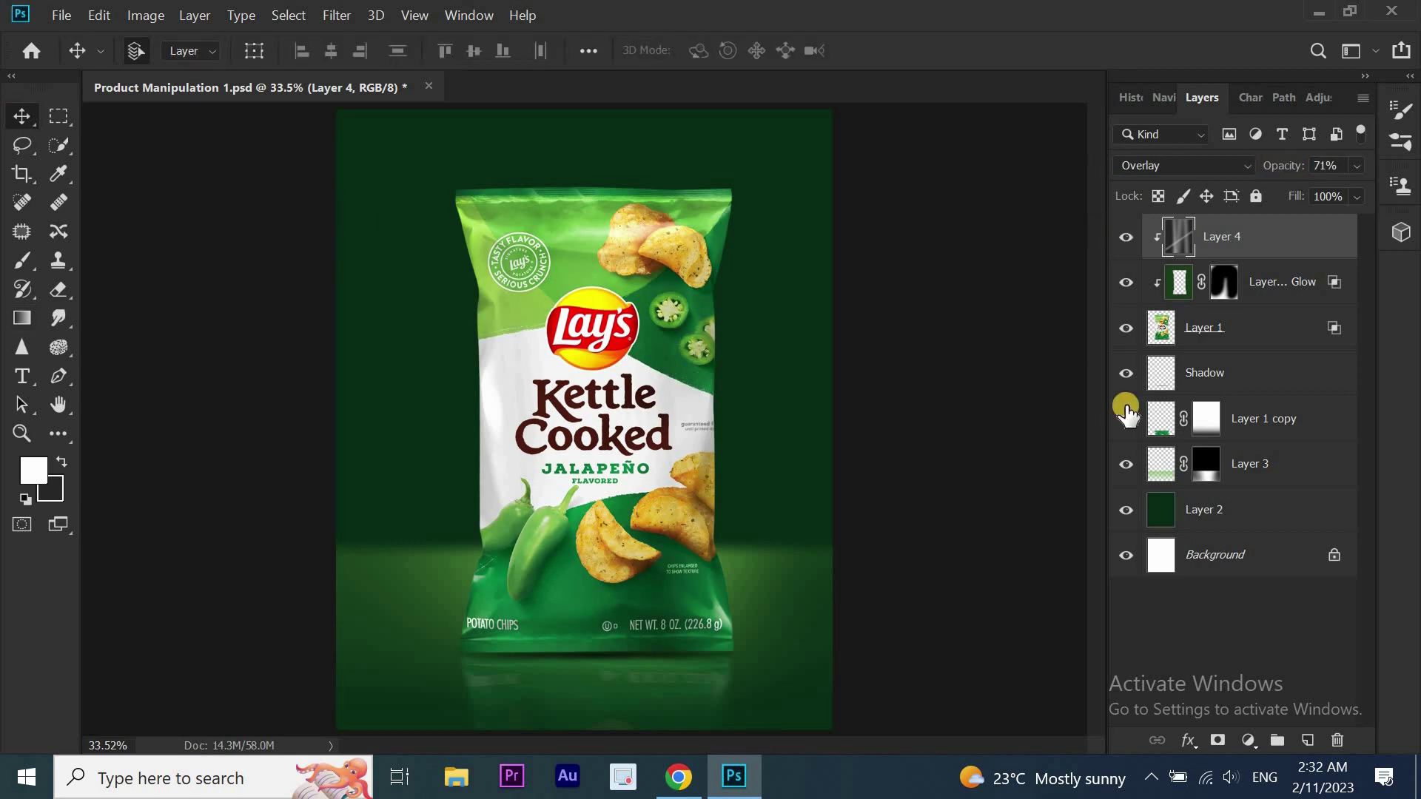
left_click(1268, 465)
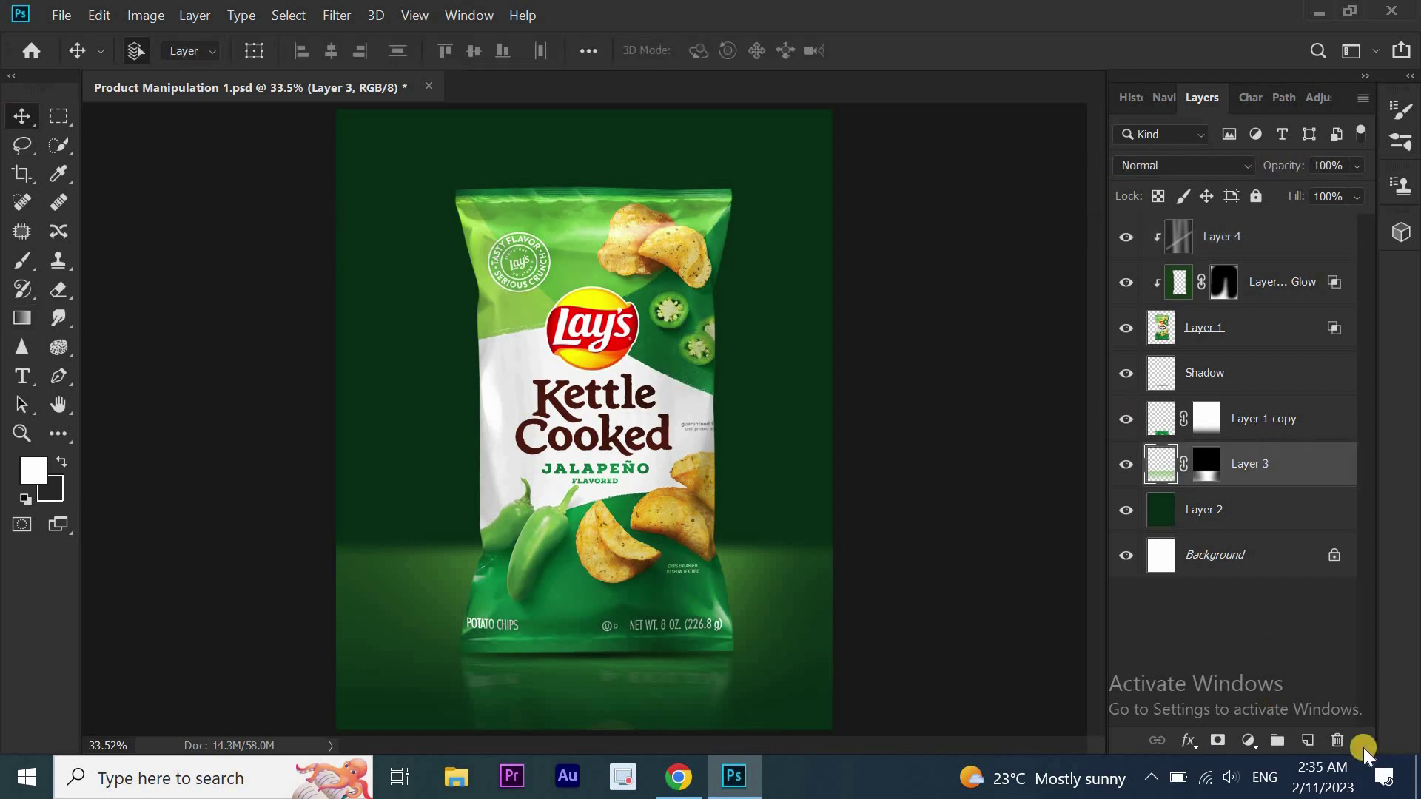
Add a new layer above Layer 3 and pick a light green sampled from the bag
left_click(1305, 742)
key("i")
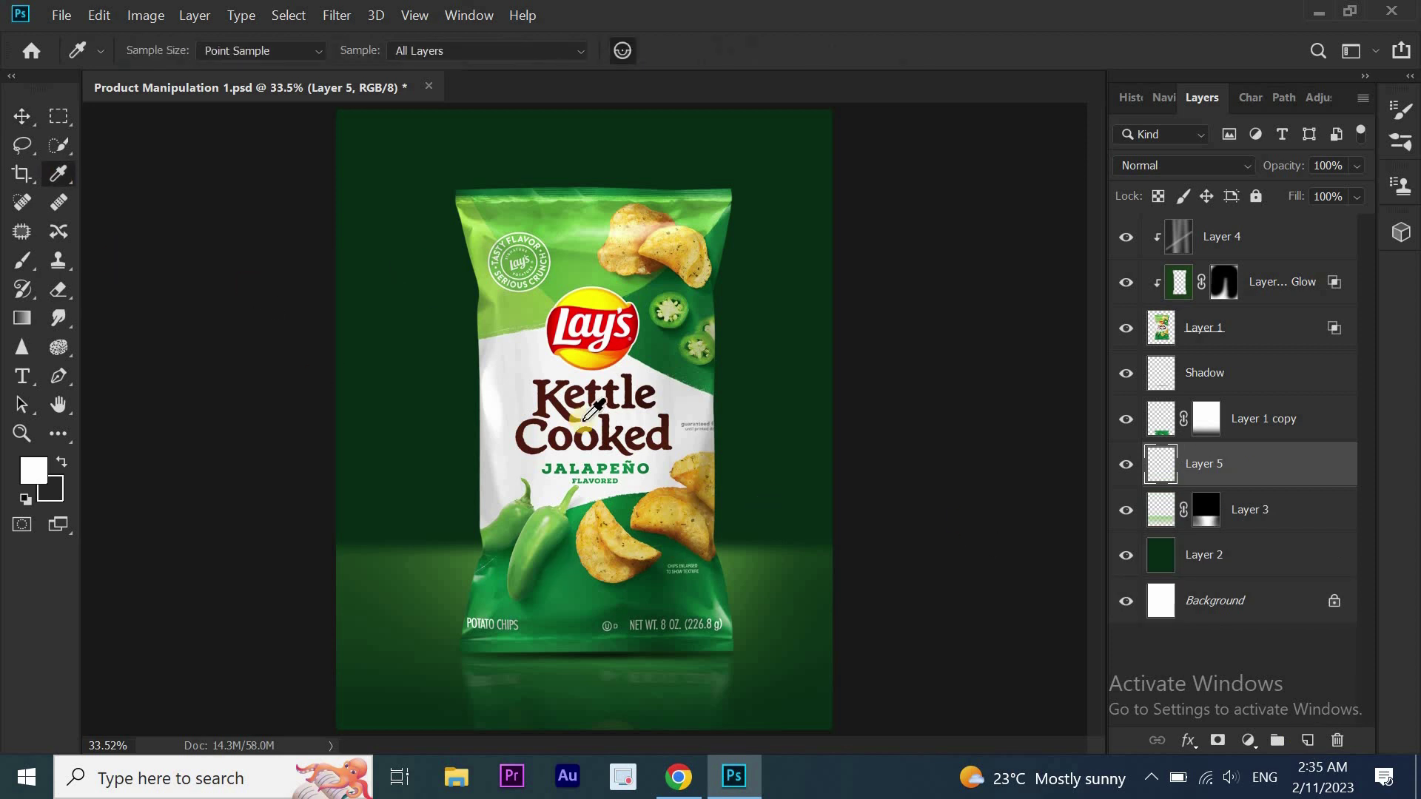
left_click(581, 273)
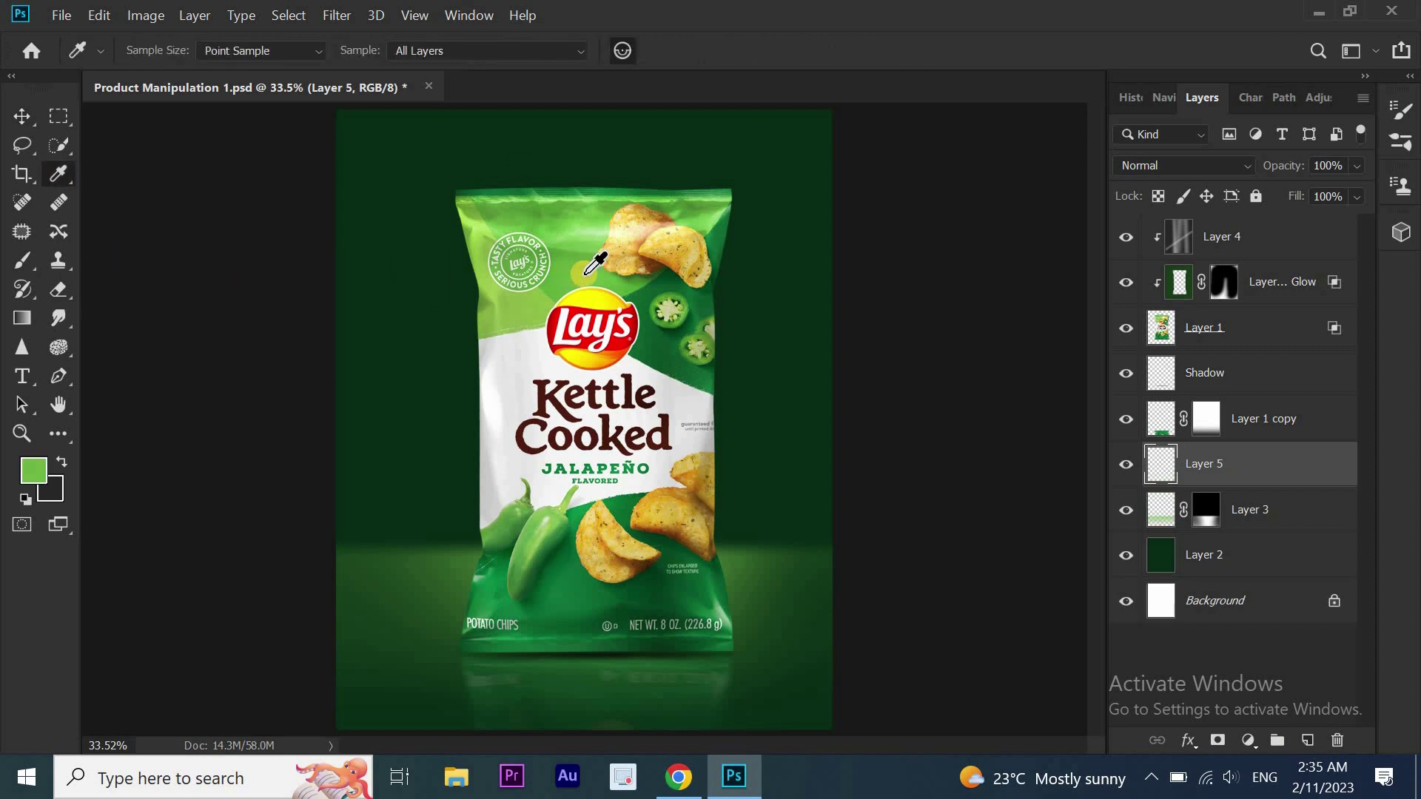
left_click(39, 468)
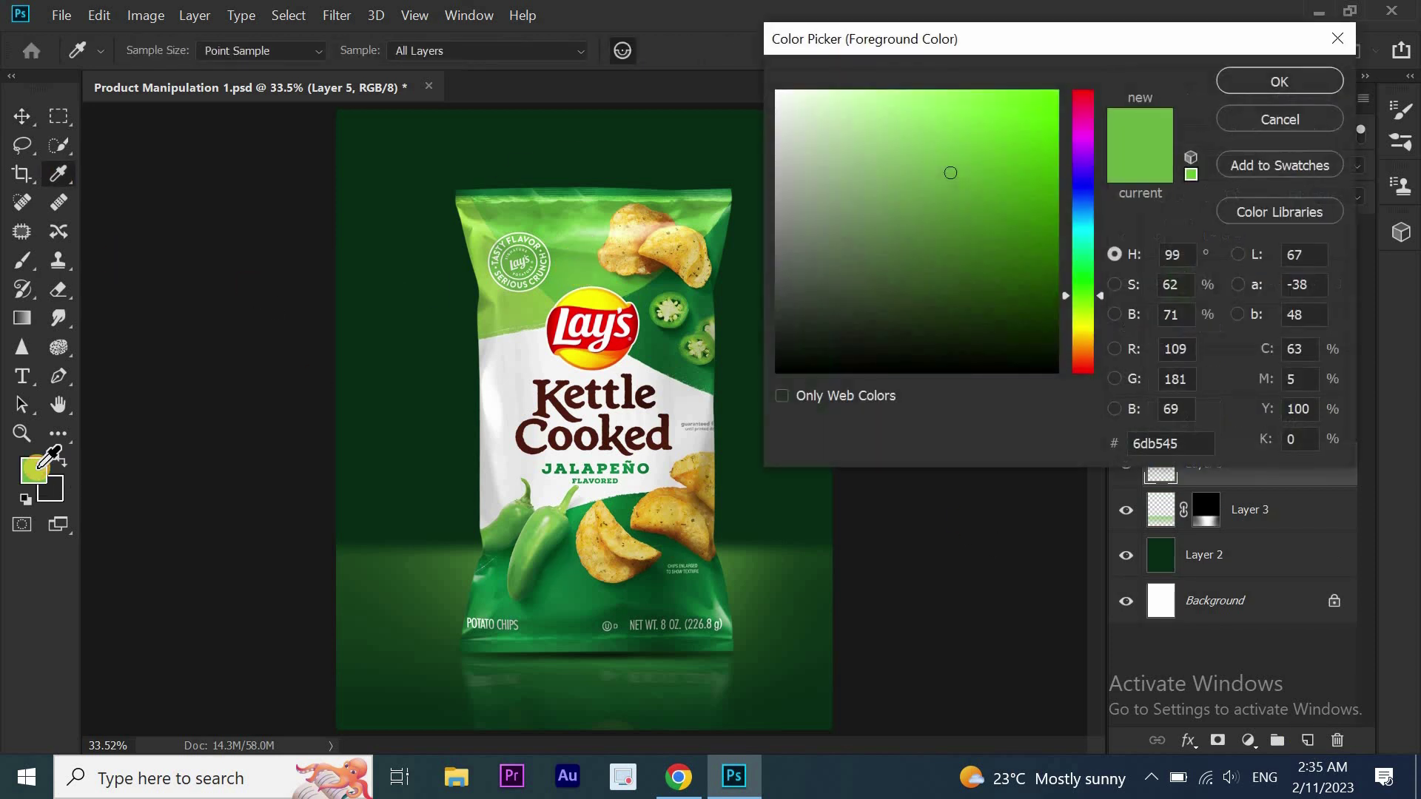
left_click(934, 153)
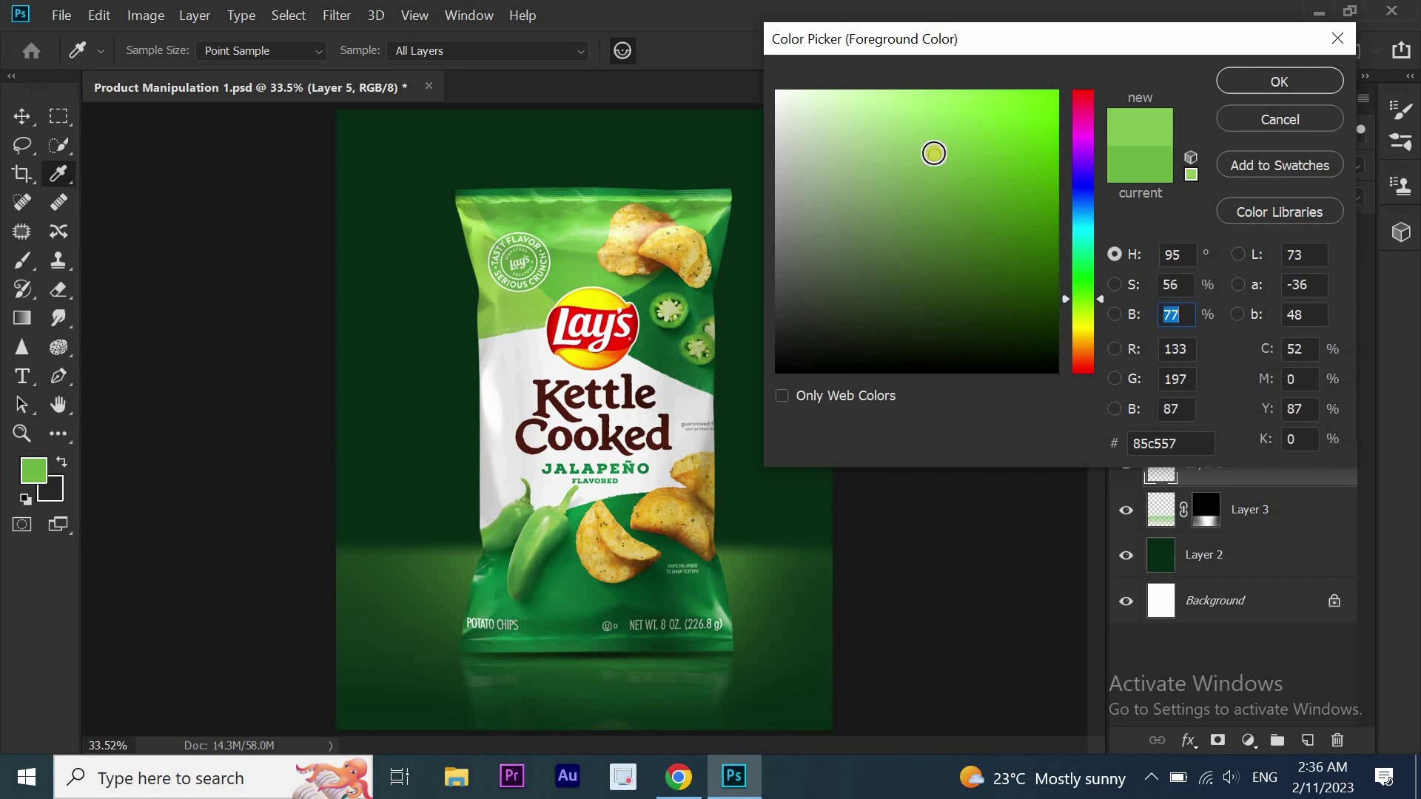
left_click(1287, 83)
Paint a soft light-green glow behind the bag with a large brush
key("b")
left_click(600, 351)
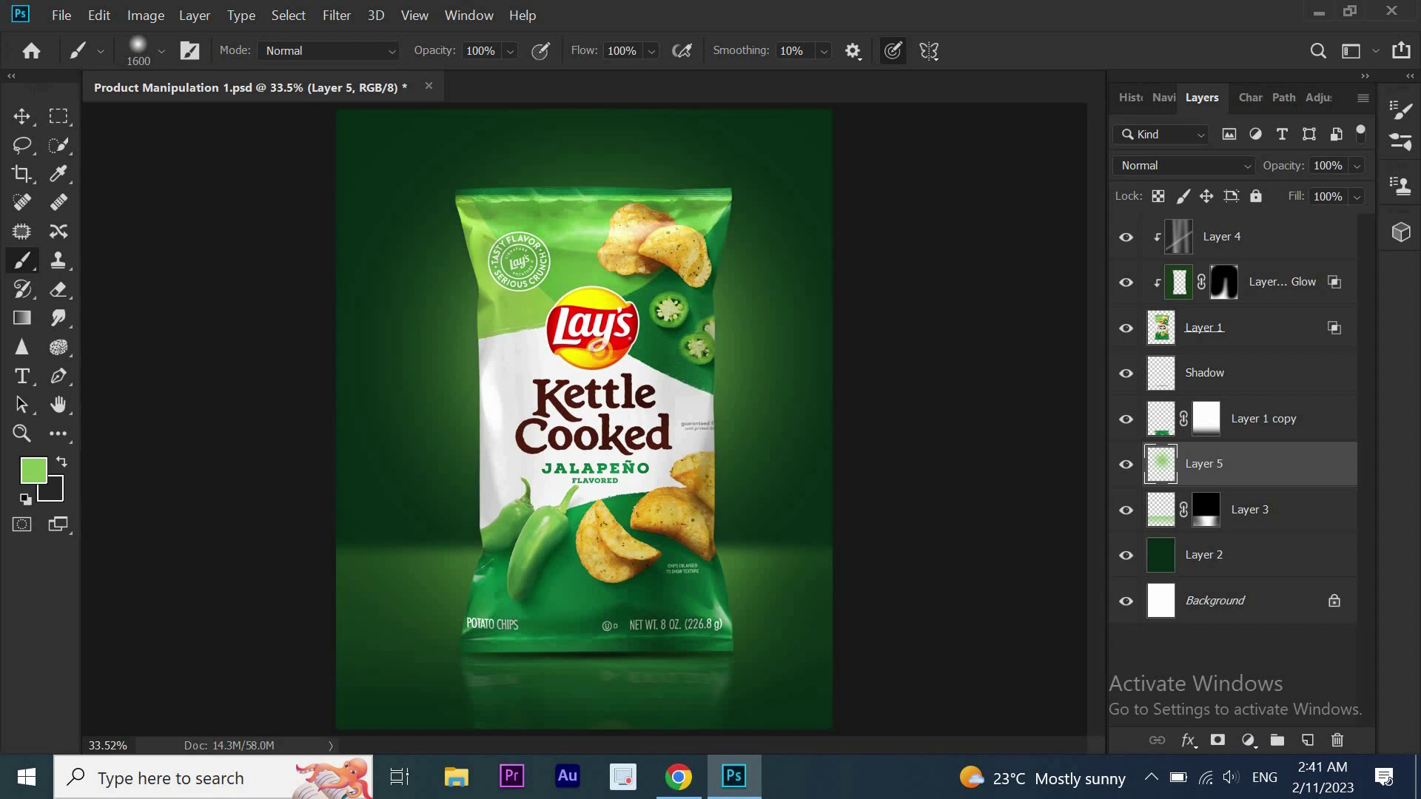
left_click(599, 351)
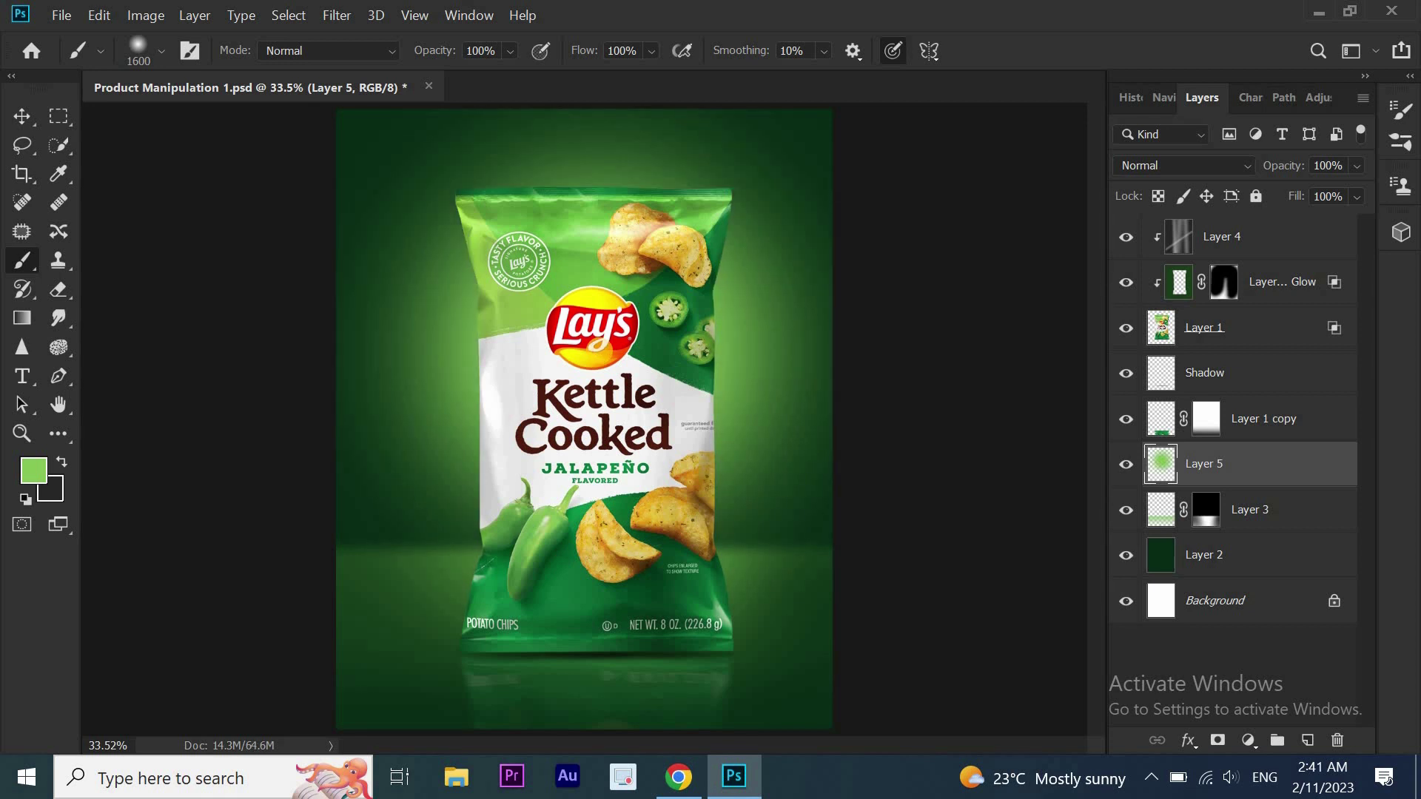
left_click(20, 116)
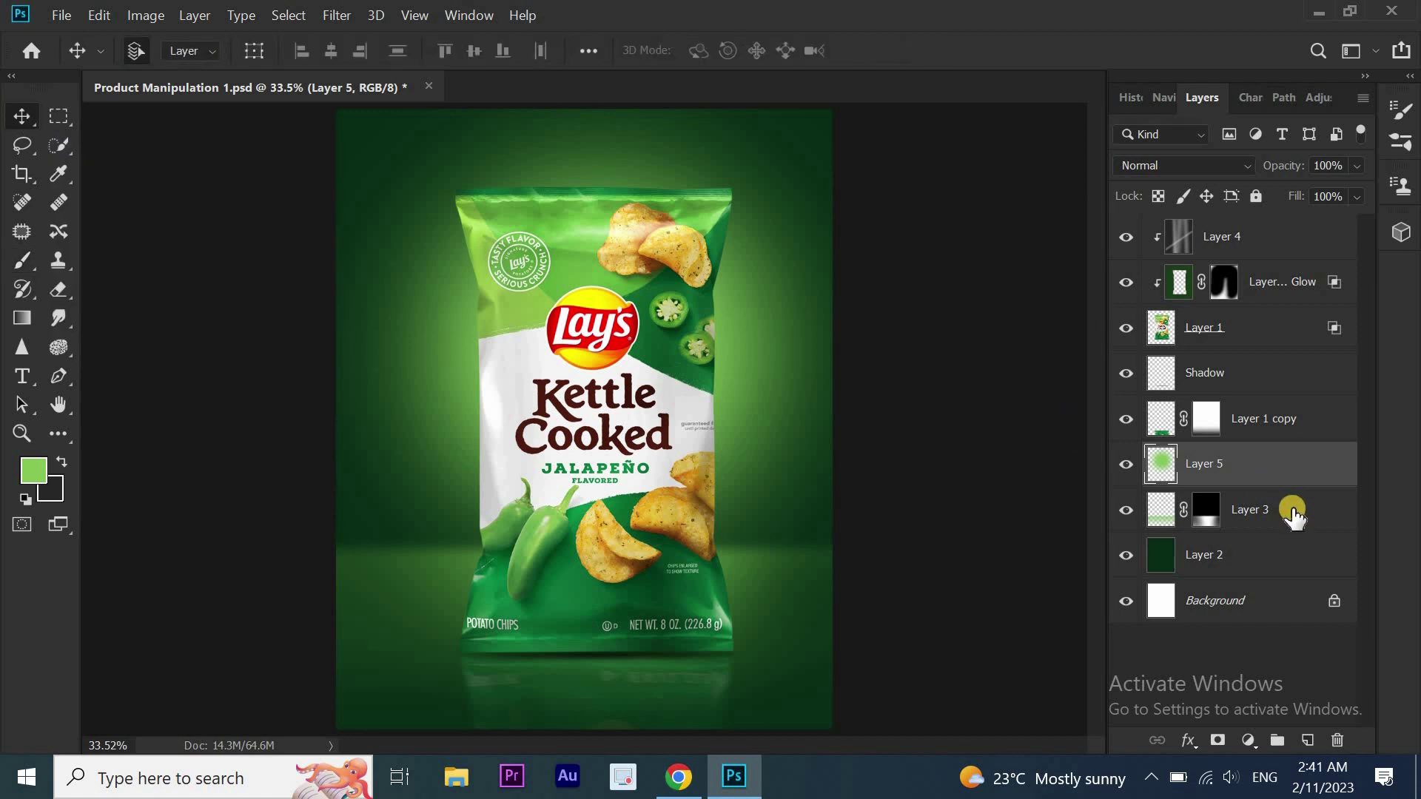
Mask Layer 5 and paint at 20% flow to fade the glow's edges, then hide all layers
left_click(1218, 738)
left_click(20, 263)
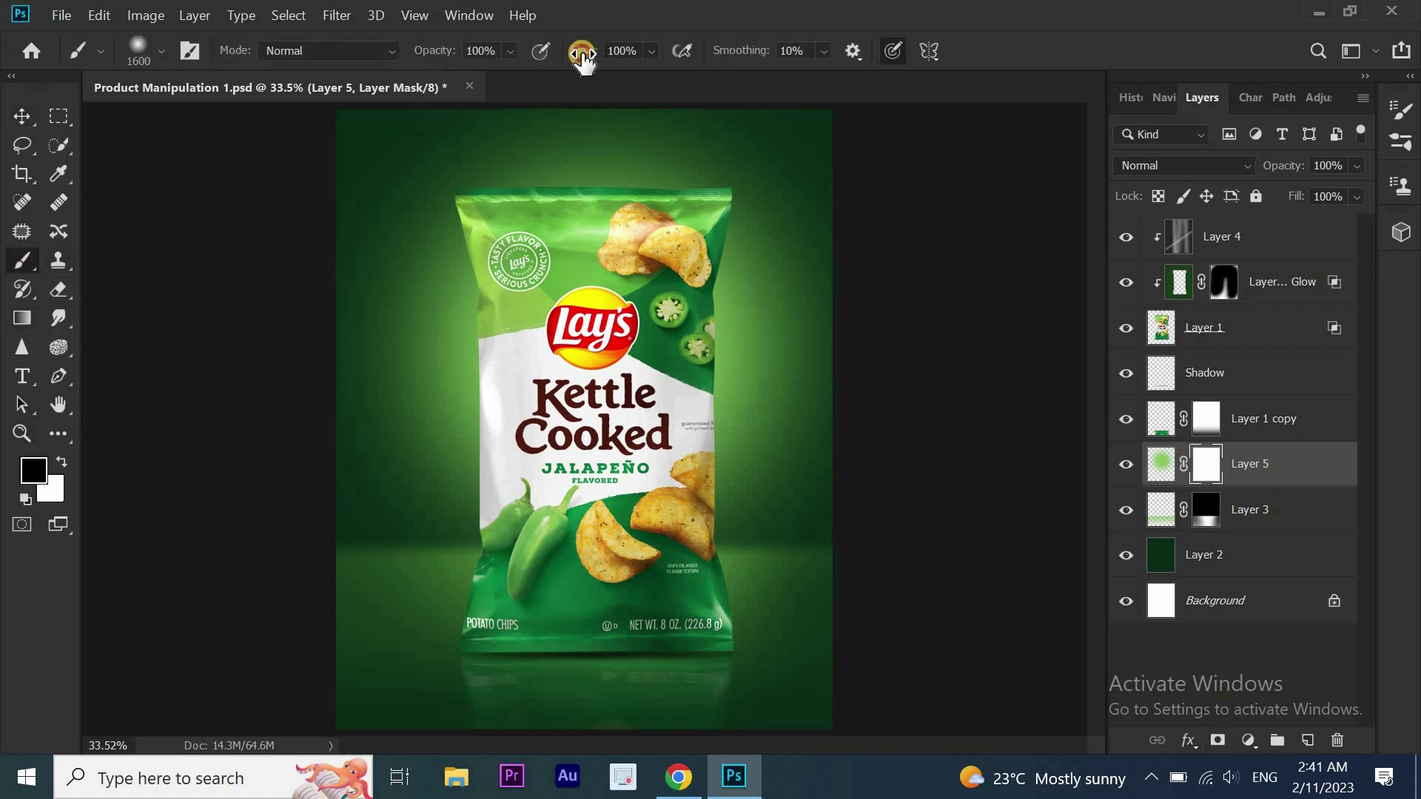
mouse_move(583, 59)
left_mouse_down()
mouse_move(552, 59)
mouse_move(583, 59)
mouse_move(570, 59)
left_mouse_up()
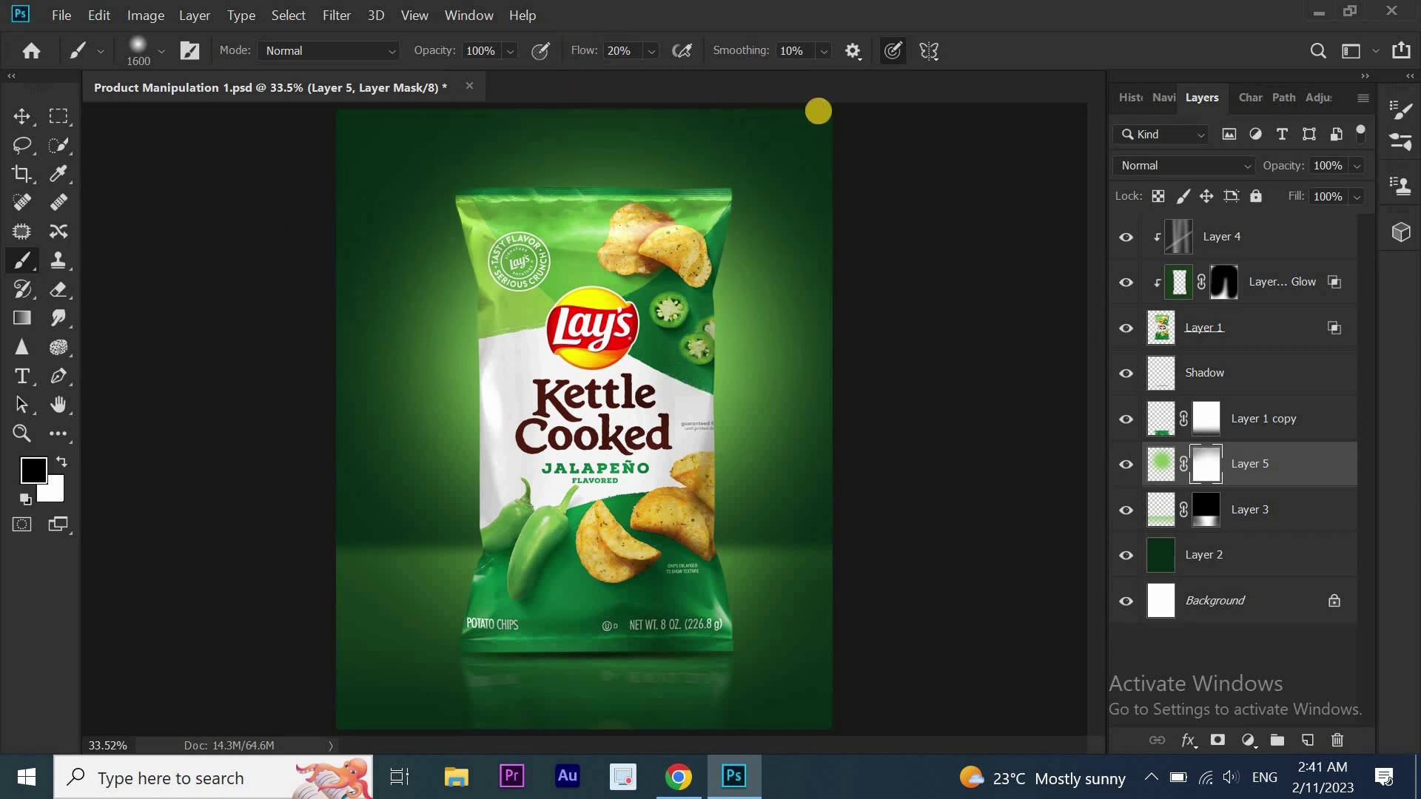
left_click_drag(819, 111, 437, 156)
left_click_drag(929, 301, 916, 506)
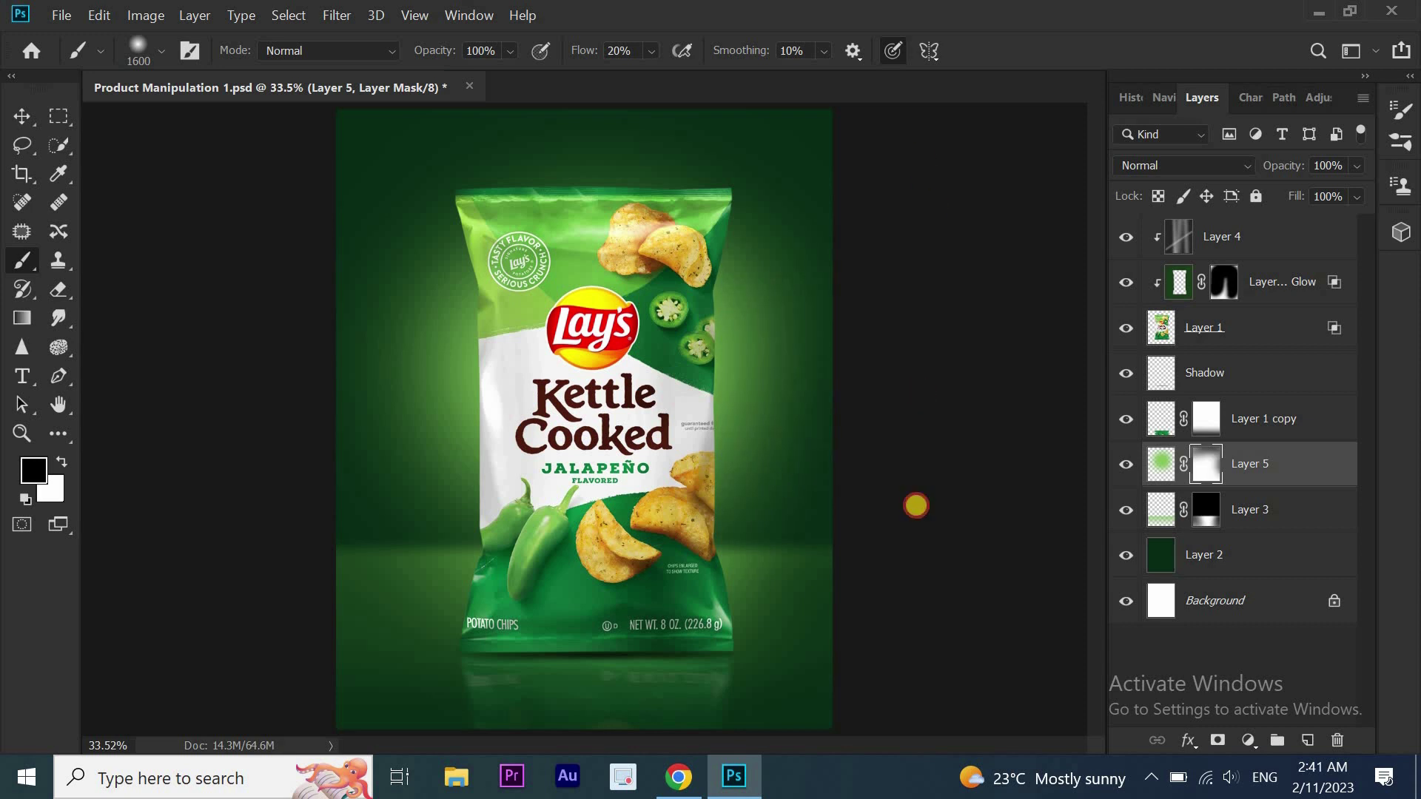
left_click_drag(278, 411, 273, 428)
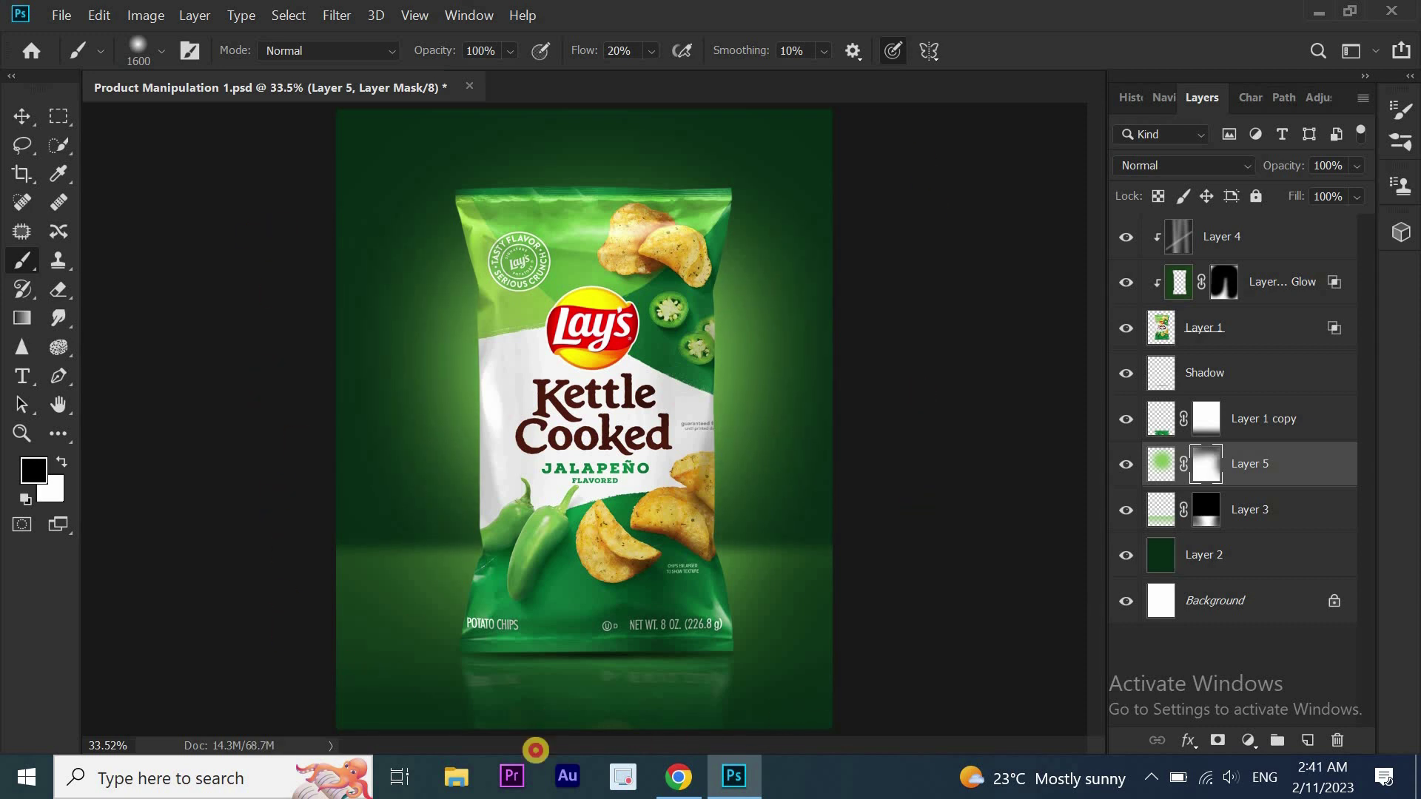
left_click_drag(757, 746, 406, 685)
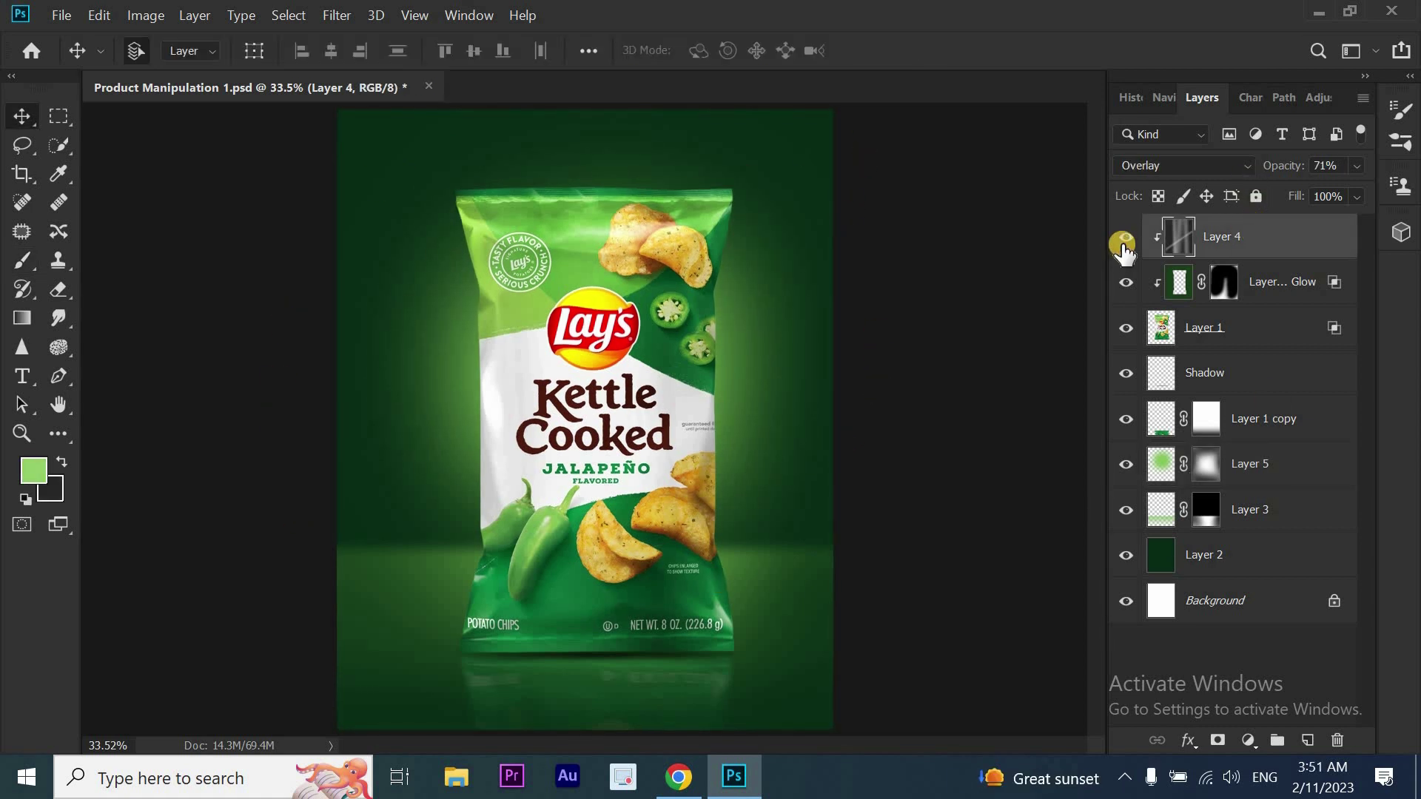
left_click_drag(1123, 243, 1125, 600)
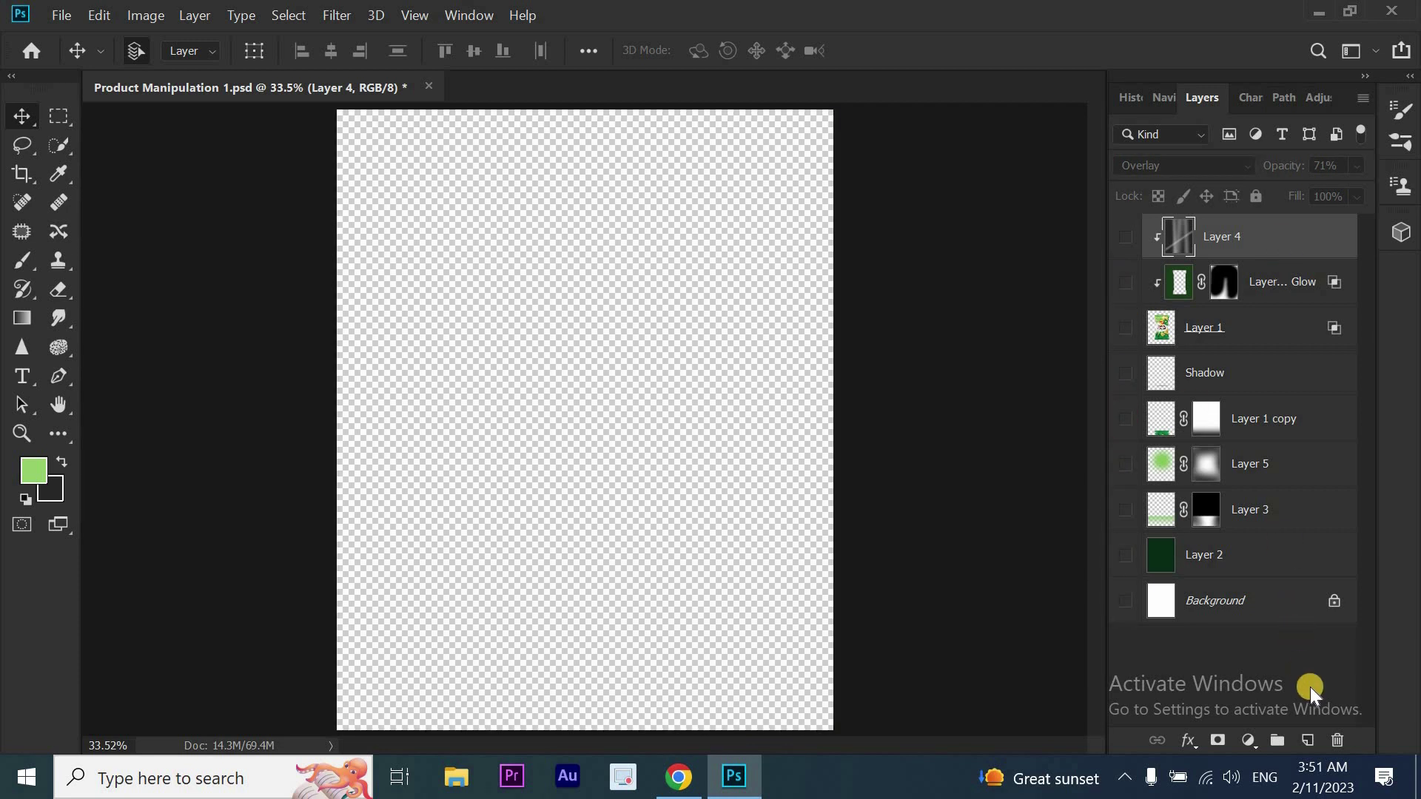
On a new layer, fill a tall narrow strip from the canvas top with the light green foreground colour
left_click(1307, 740)
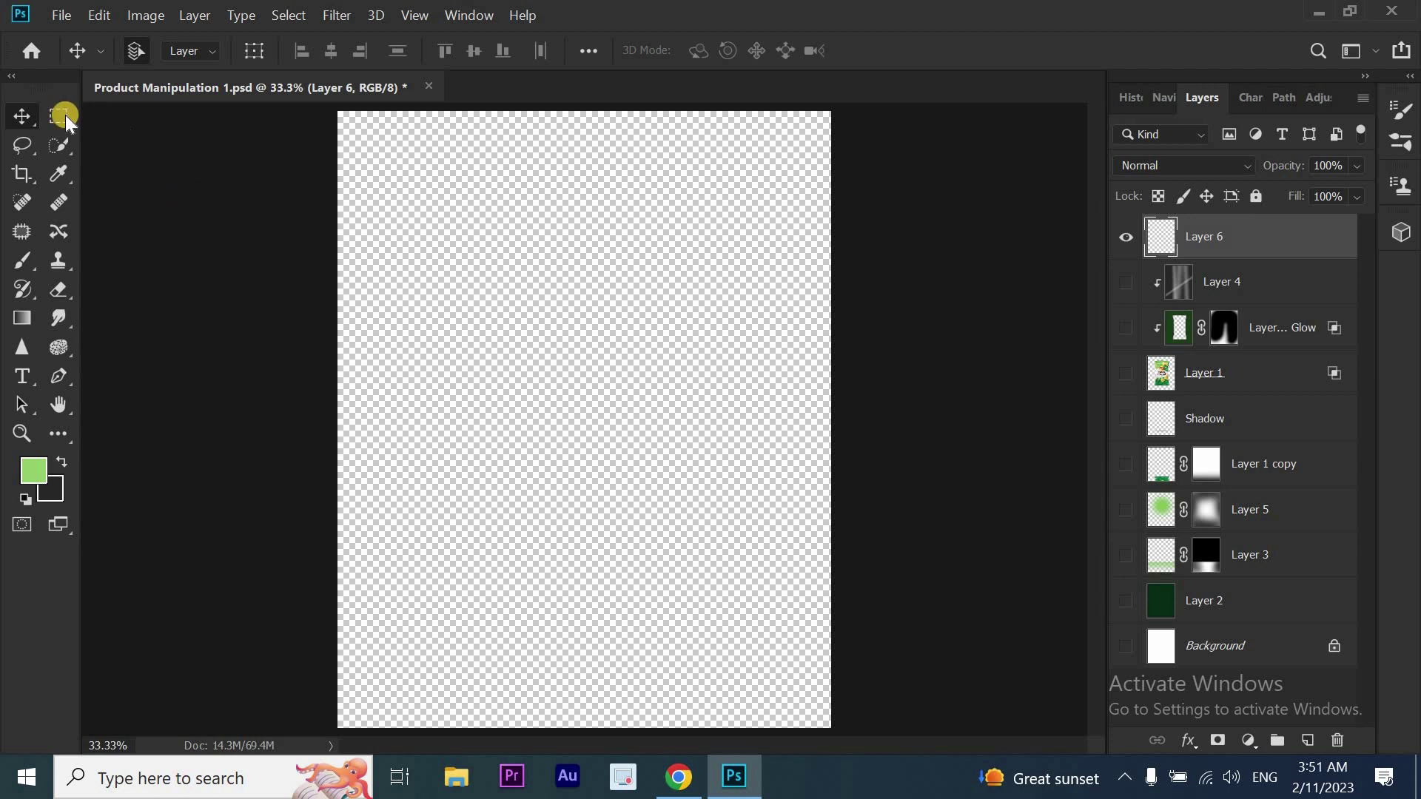
left_click(59, 116)
left_click_drag(547, 107, 593, 402)
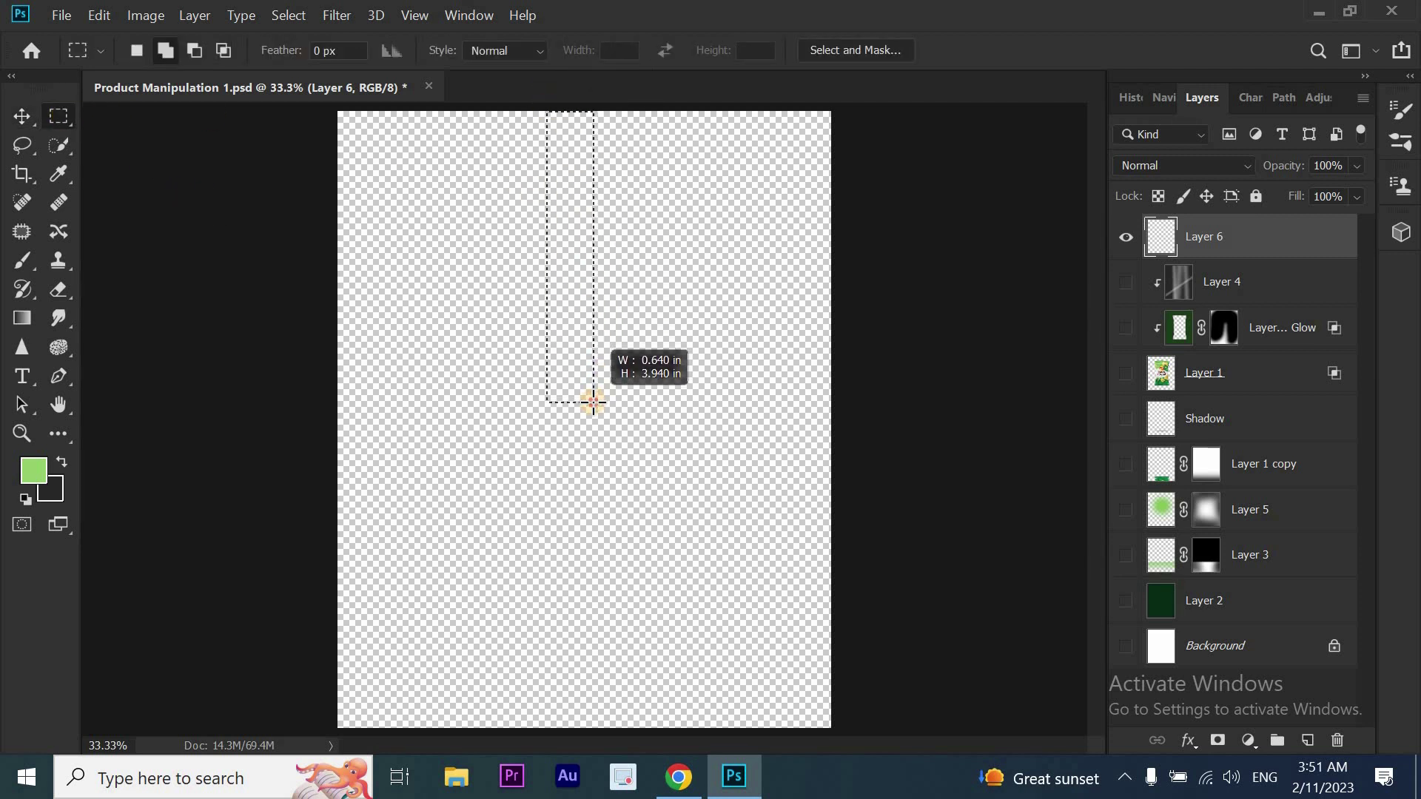
left_click(21, 116)
key("alt+BackSpace")
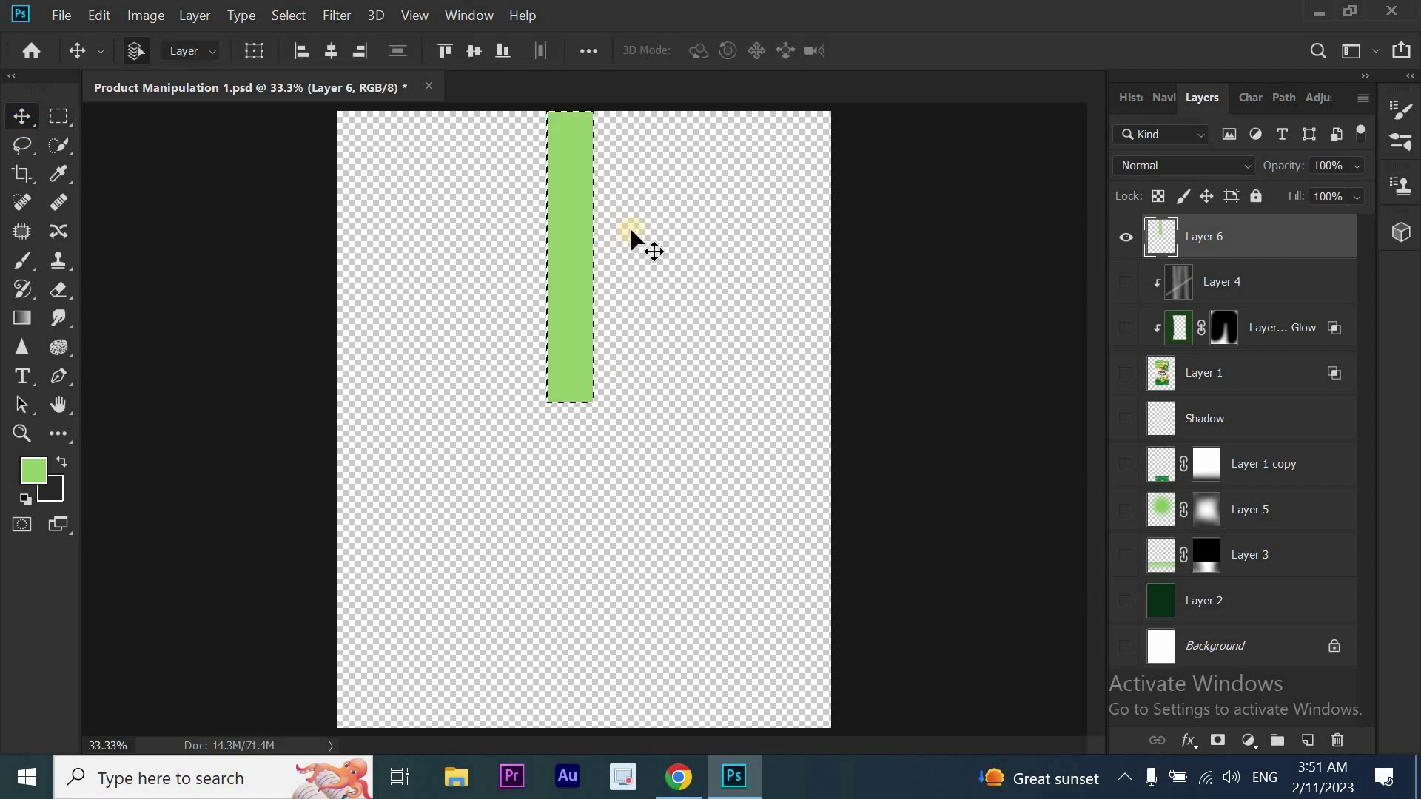
left_click_drag(556, 280, 559, 280)
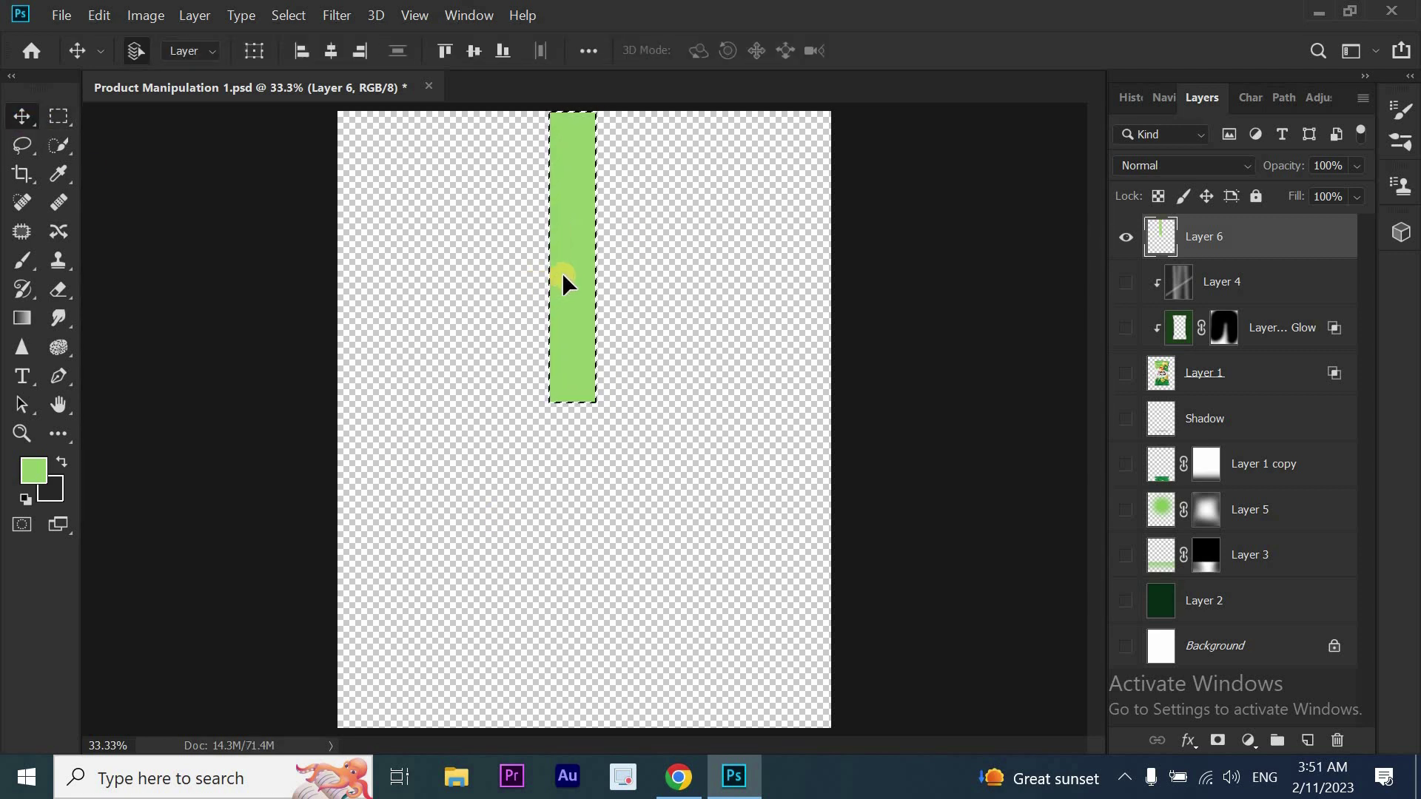
Add an empty layer above Layer 4 and clear the selection
left_click(1262, 283)
left_click(1307, 740)
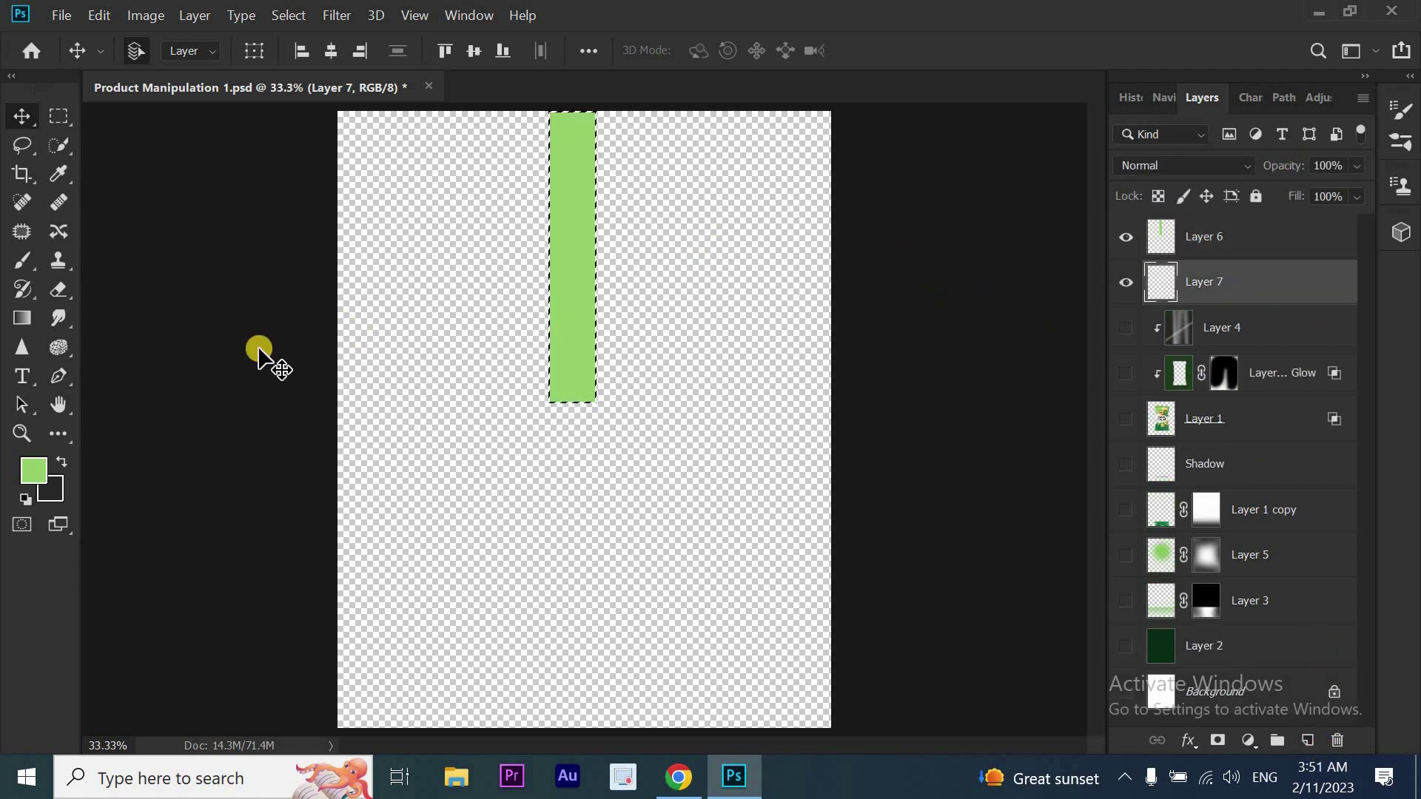
key("ctrl+d")
Select a thin strip across the full canvas width at mid-height
left_click(57, 115)
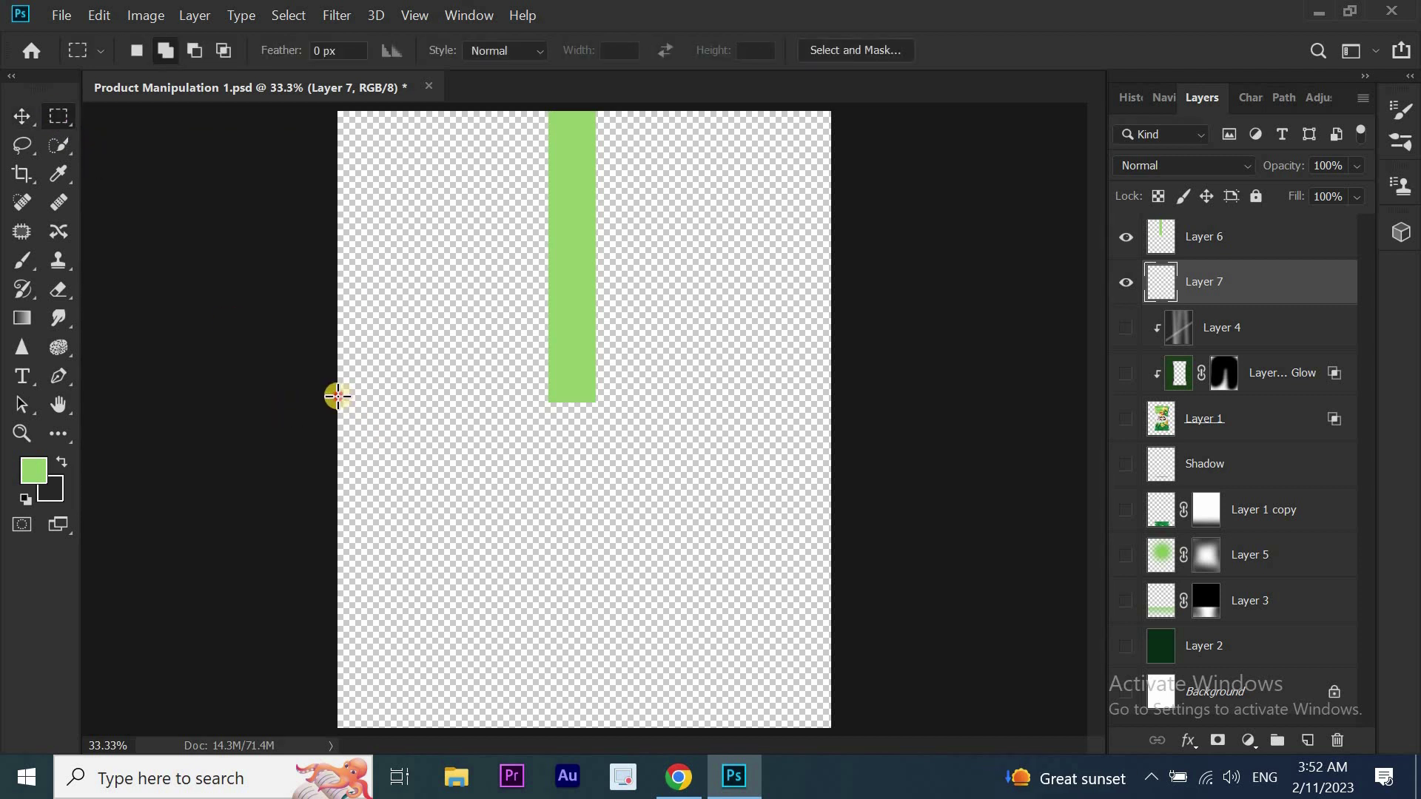
left_click_drag(338, 396, 836, 407)
left_click(21, 116)
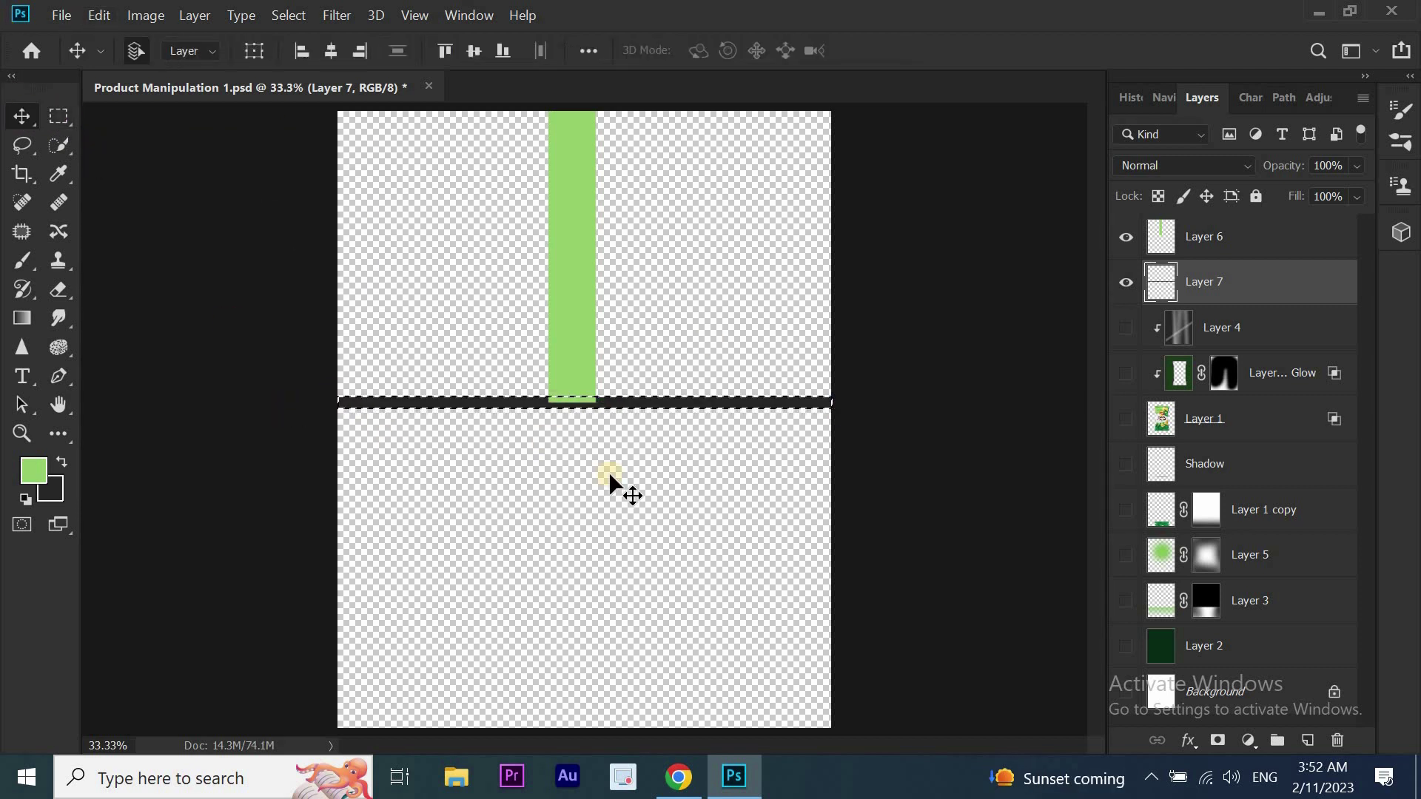
Taper Layer 6's green bar by pulling its bottom corners inward to a narrow point
key("ctrl+1")
left_click(514, 329, "ctrl")
key("ctrl+t")
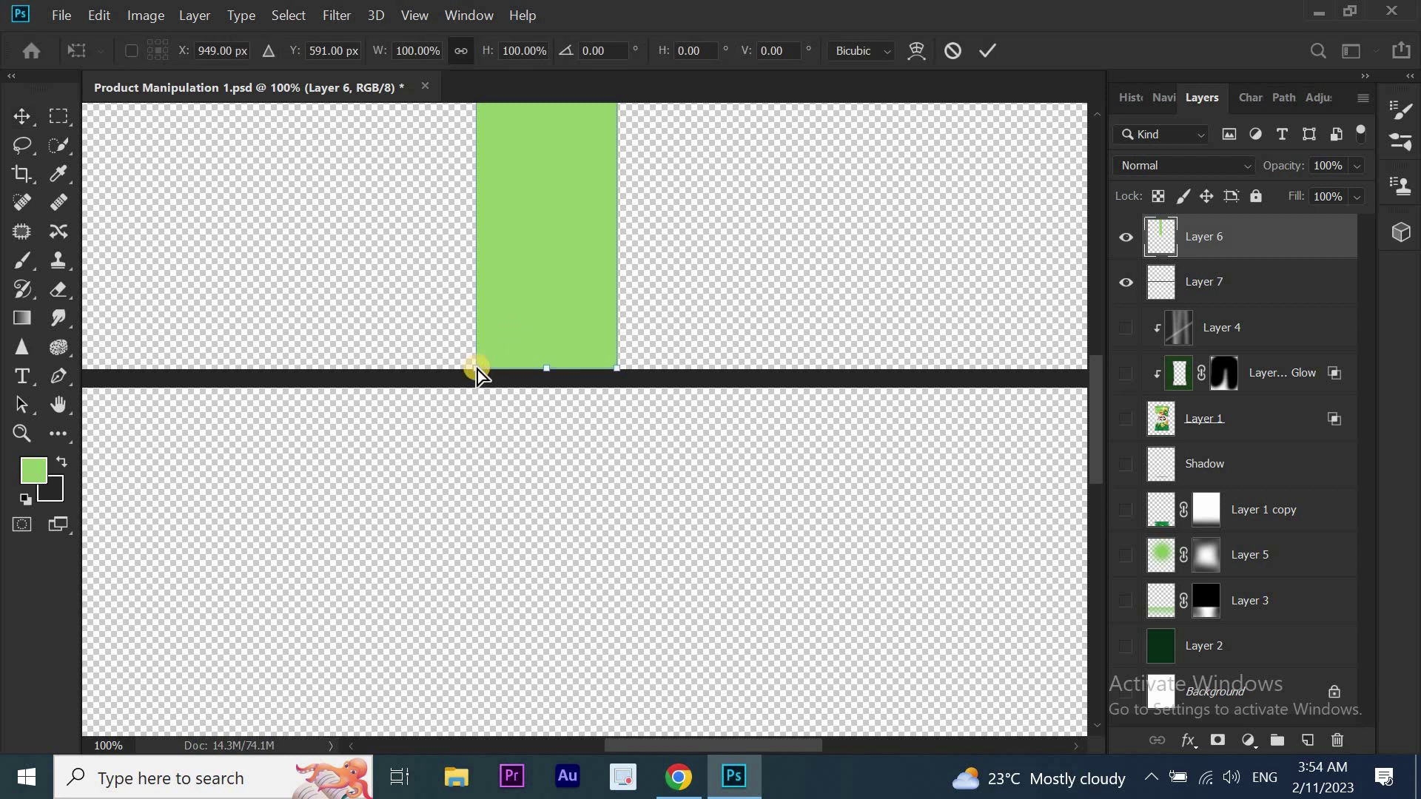
left_click_drag(478, 371, 523, 369)
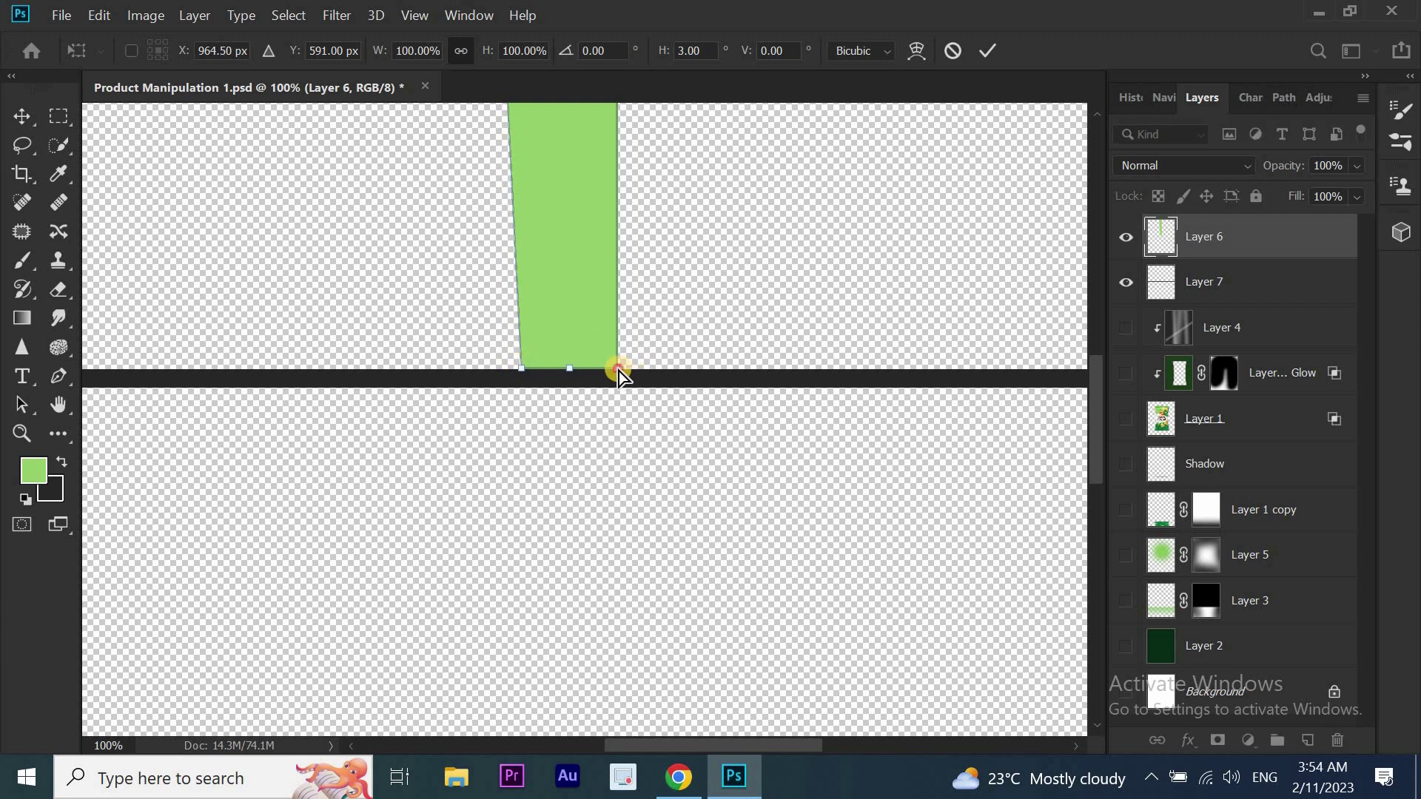
left_click_drag(619, 370, 575, 370)
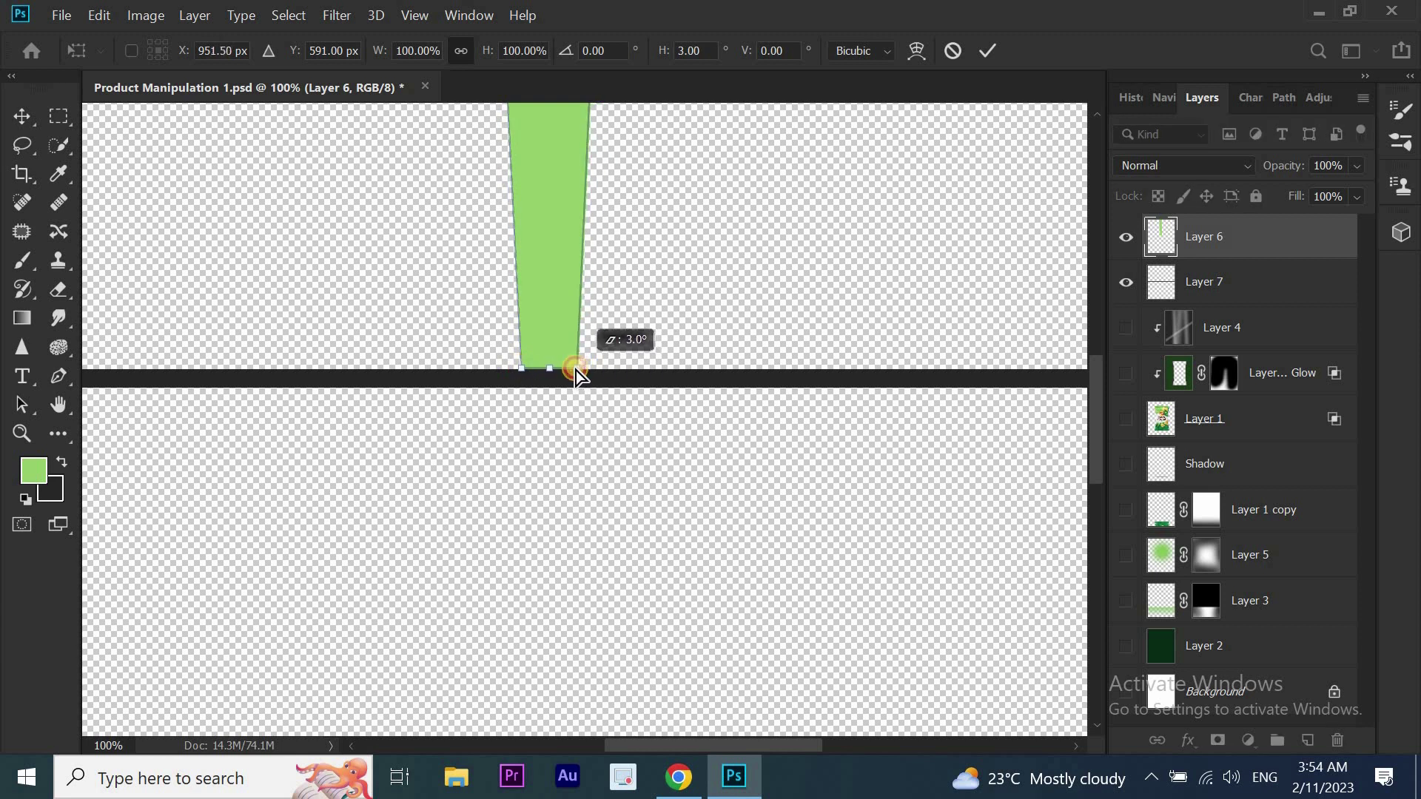
mouse_move(575, 370)
left_mouse_down()
mouse_move(528, 369)
mouse_move(562, 376)
left_mouse_up()
left_click(987, 51)
Duplicate Layer 6 and flip the copy vertically into the lower half
key("ctrl+minus")
key("ctrl+minus")
key("ctrl+minus")
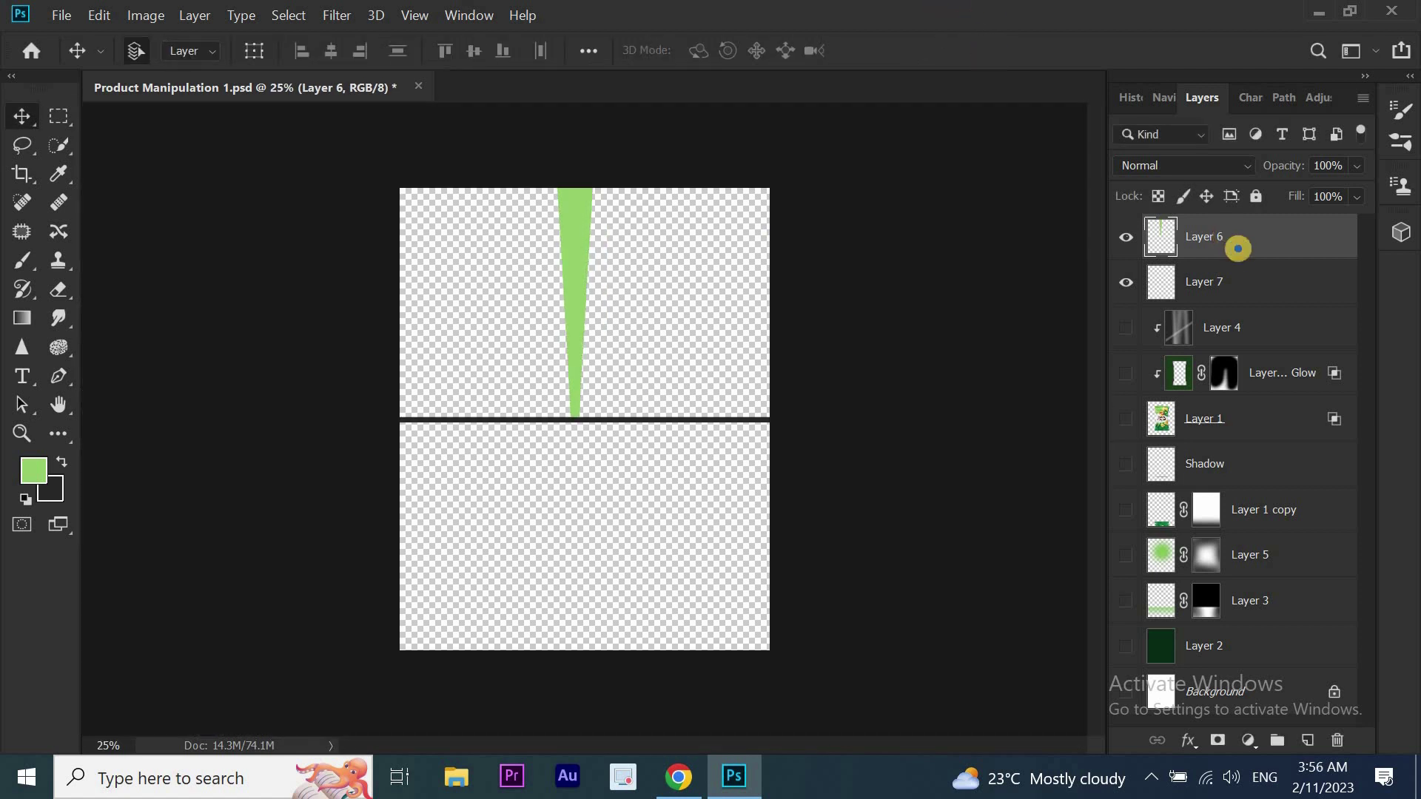
right_click(1234, 241)
left_click(1082, 119)
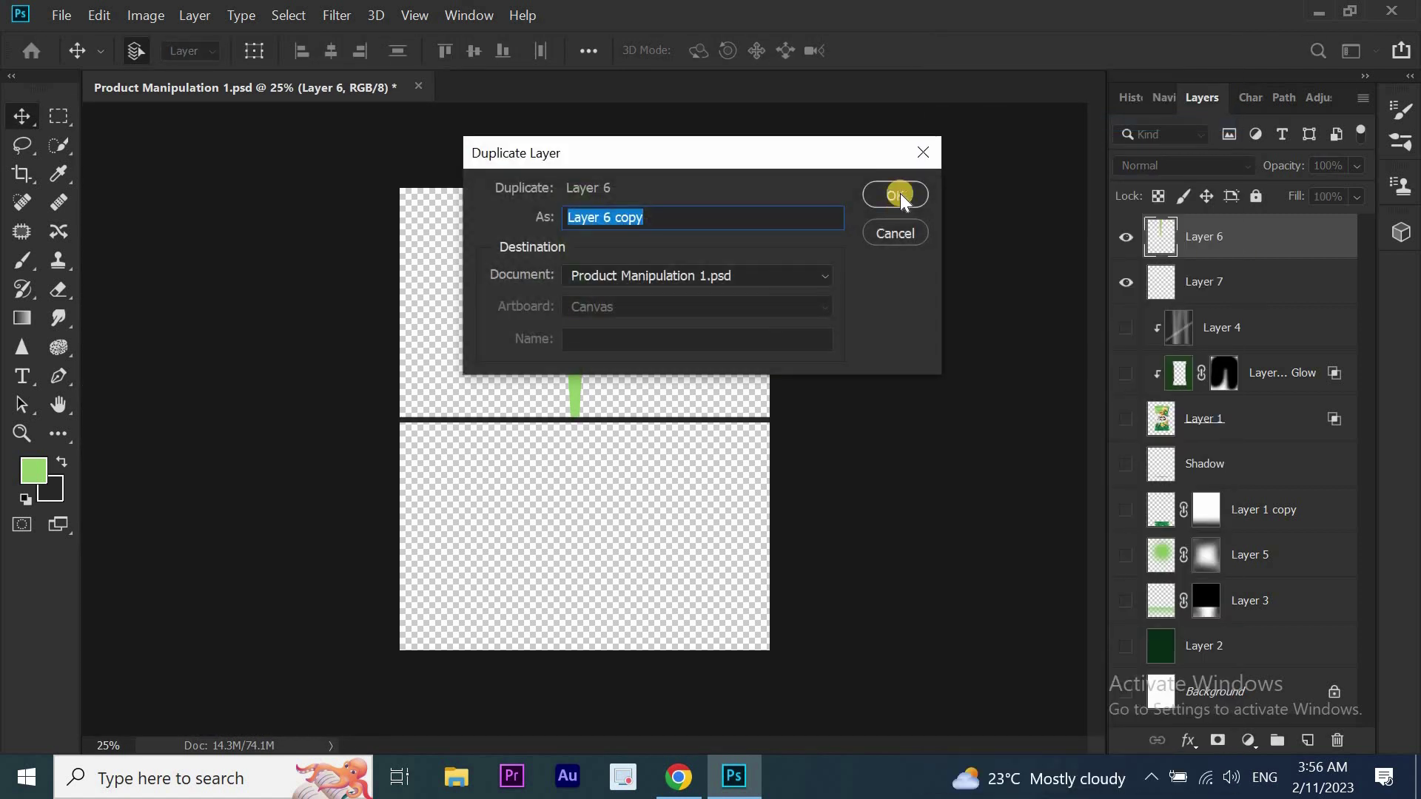
left_click(900, 193)
key("ctrl+t")
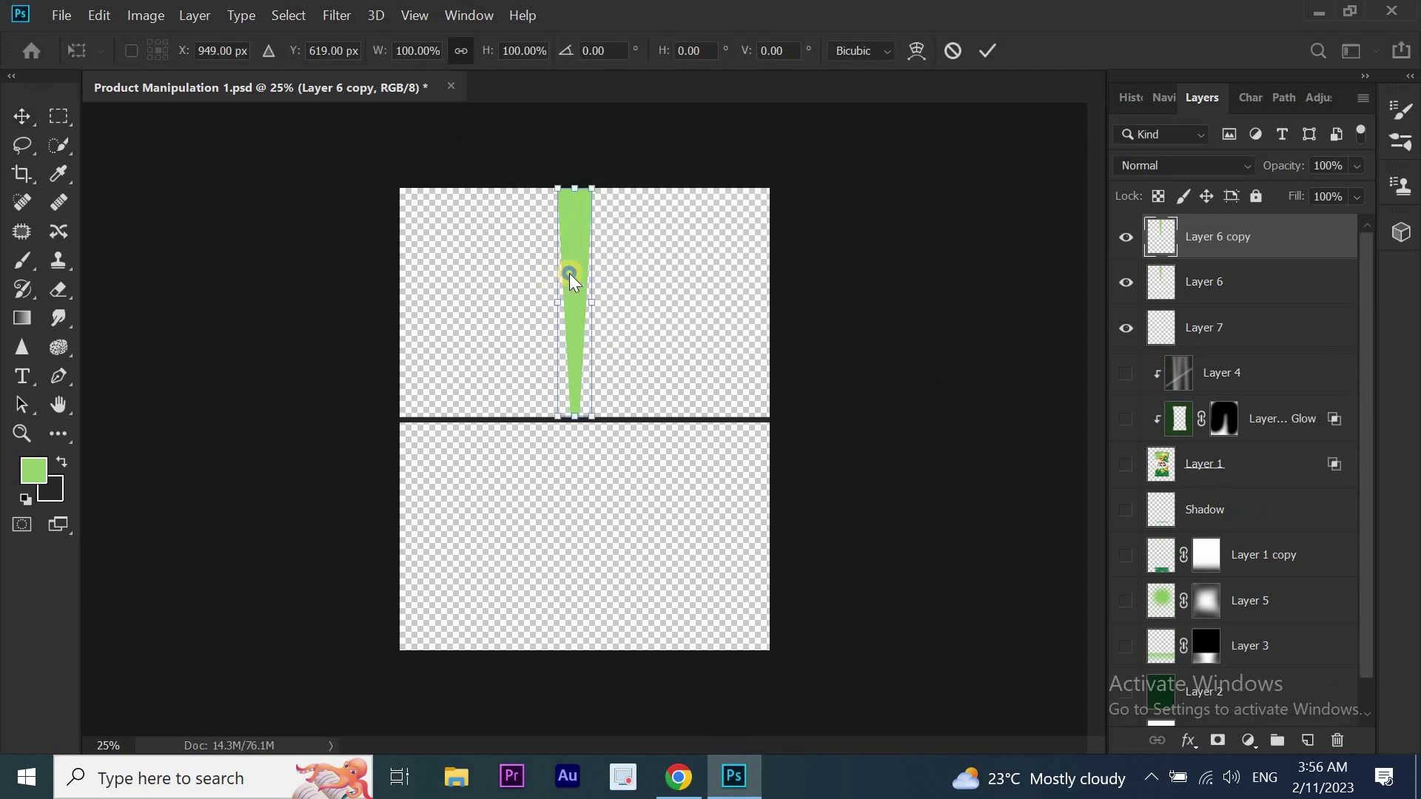
right_click(569, 273)
left_click(589, 376)
right_click(567, 247)
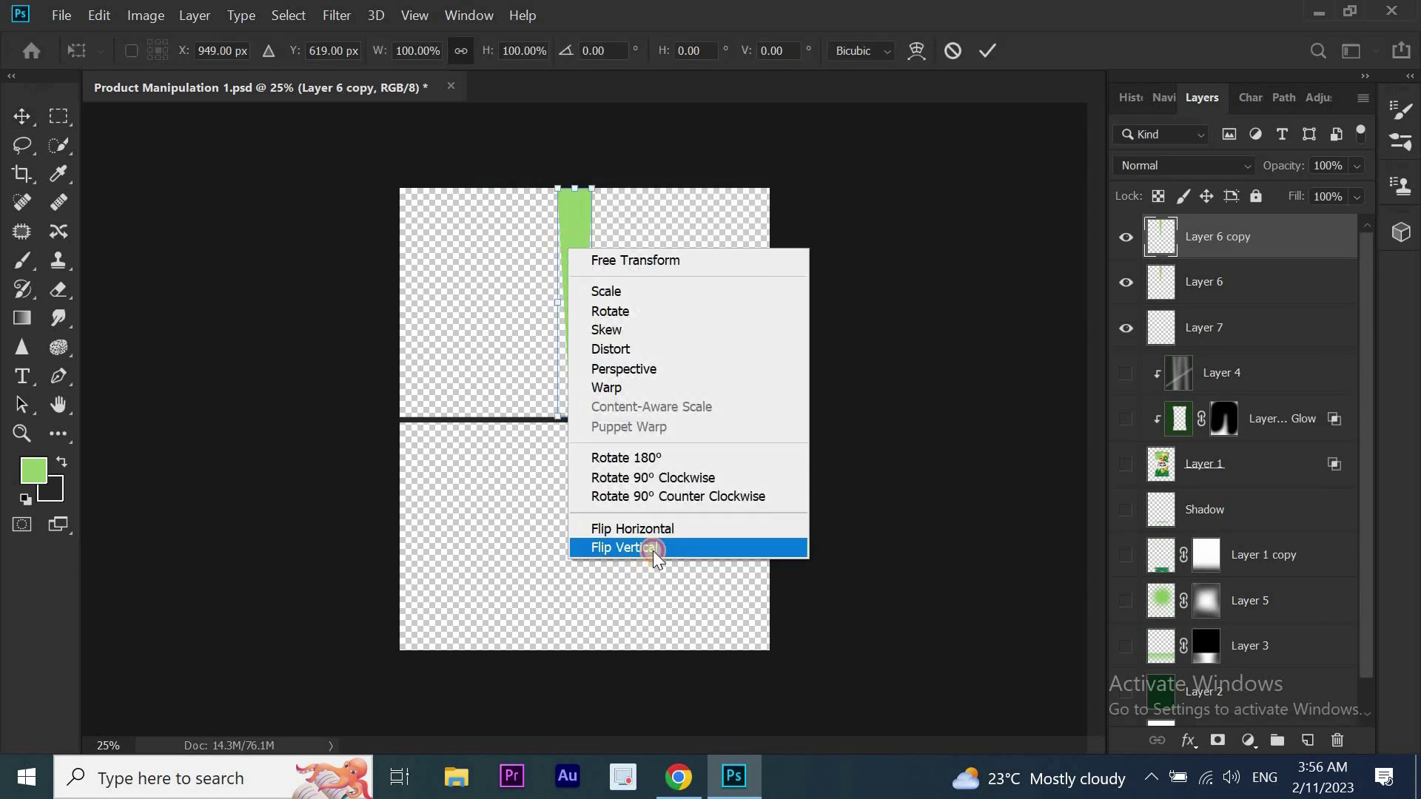
left_click(653, 550)
left_click_drag(579, 532, 582, 505)
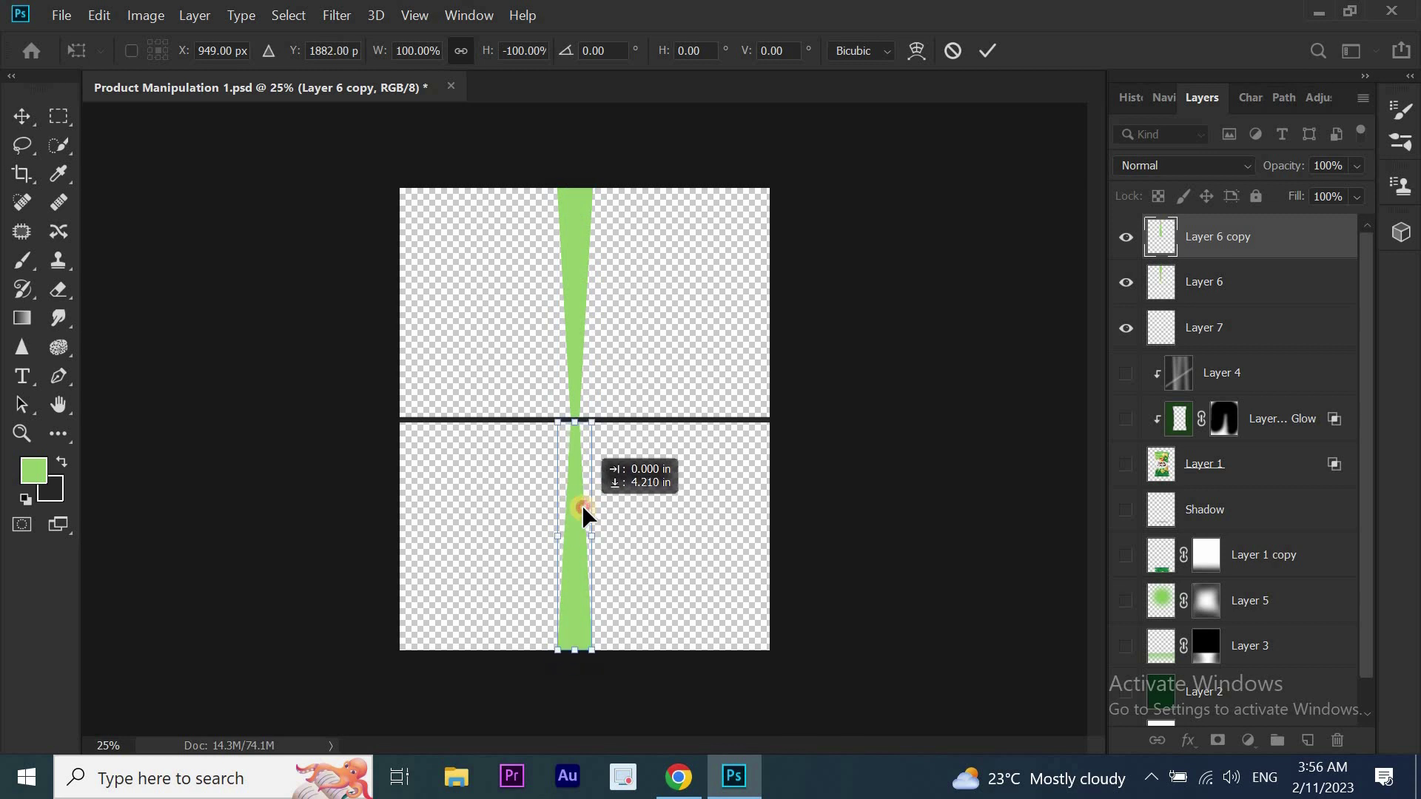
key("Return")
Discard the flipped Layer 6 copy
key("alt+bracketleft")
key("ctrl+t")
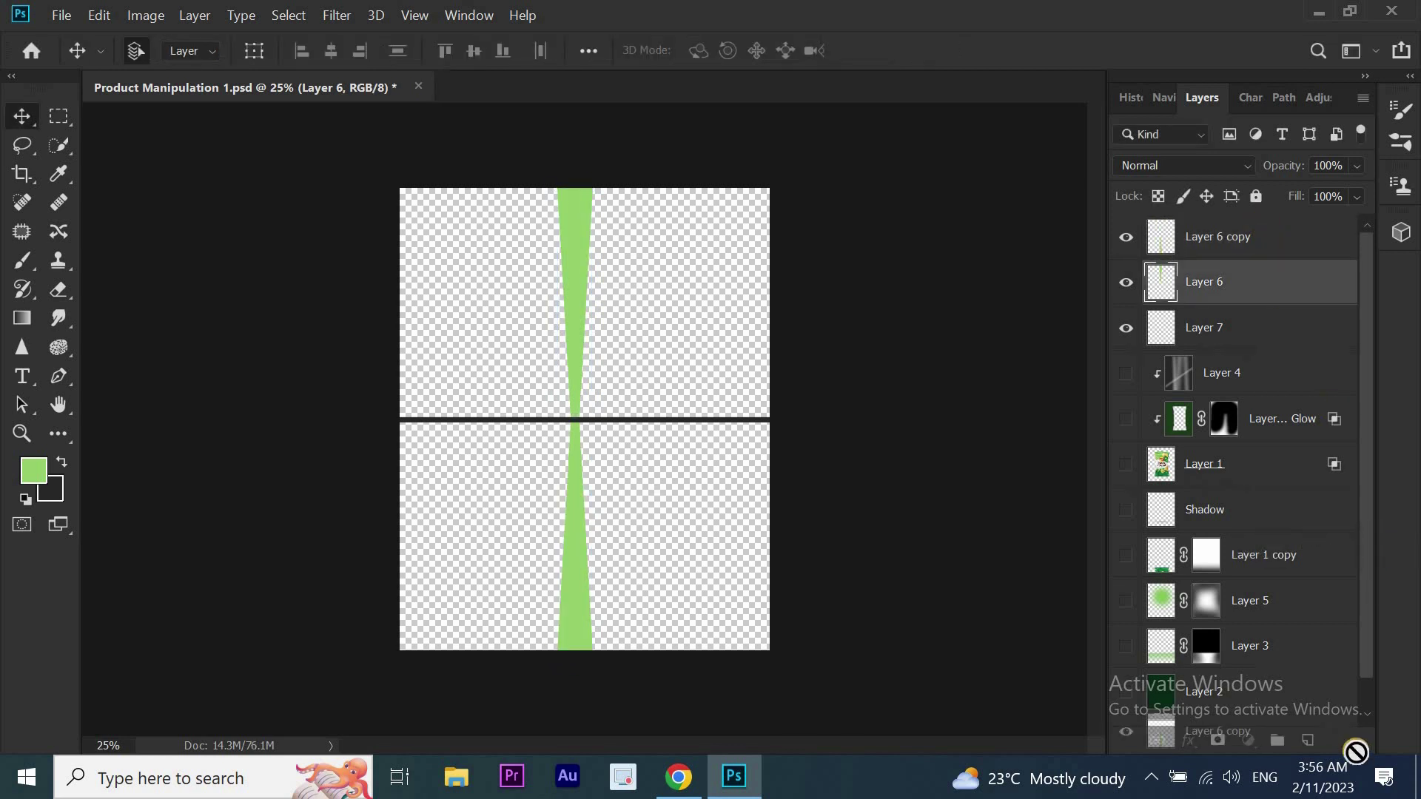
left_click_drag(1214, 237, 1336, 740)
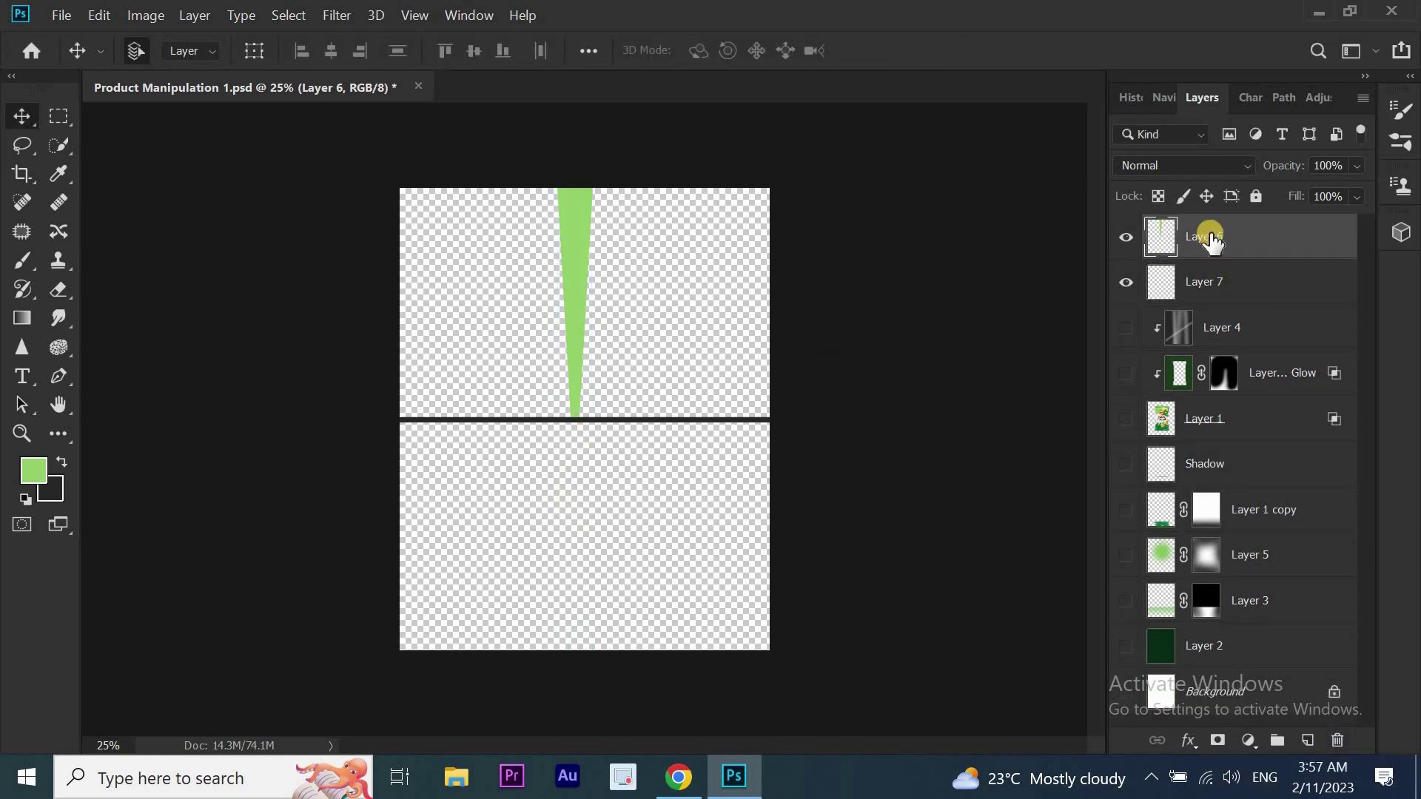
Stretch Layer 6's green wedge upward past the top canvas edge
key("ctrl+t")
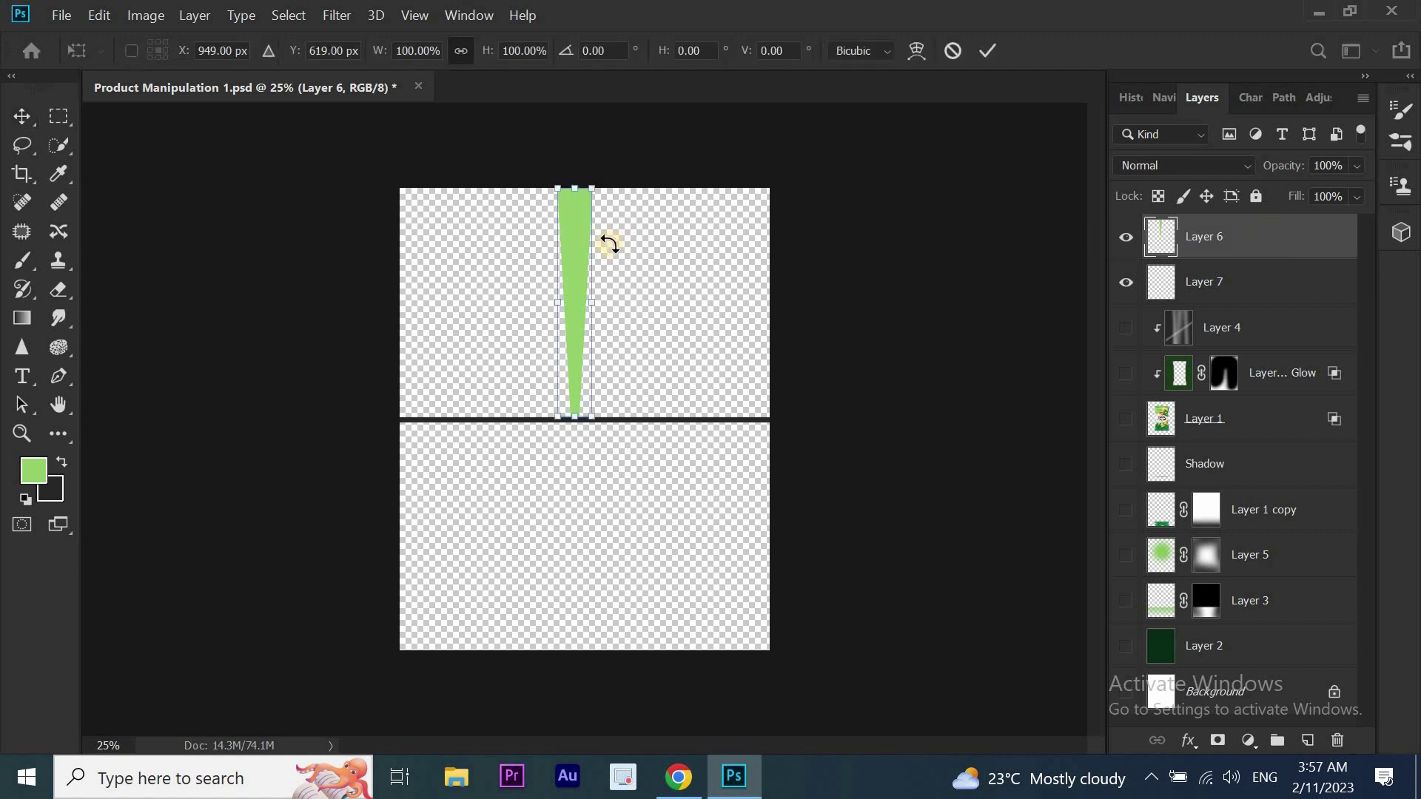
left_click_drag(574, 183, 569, 112)
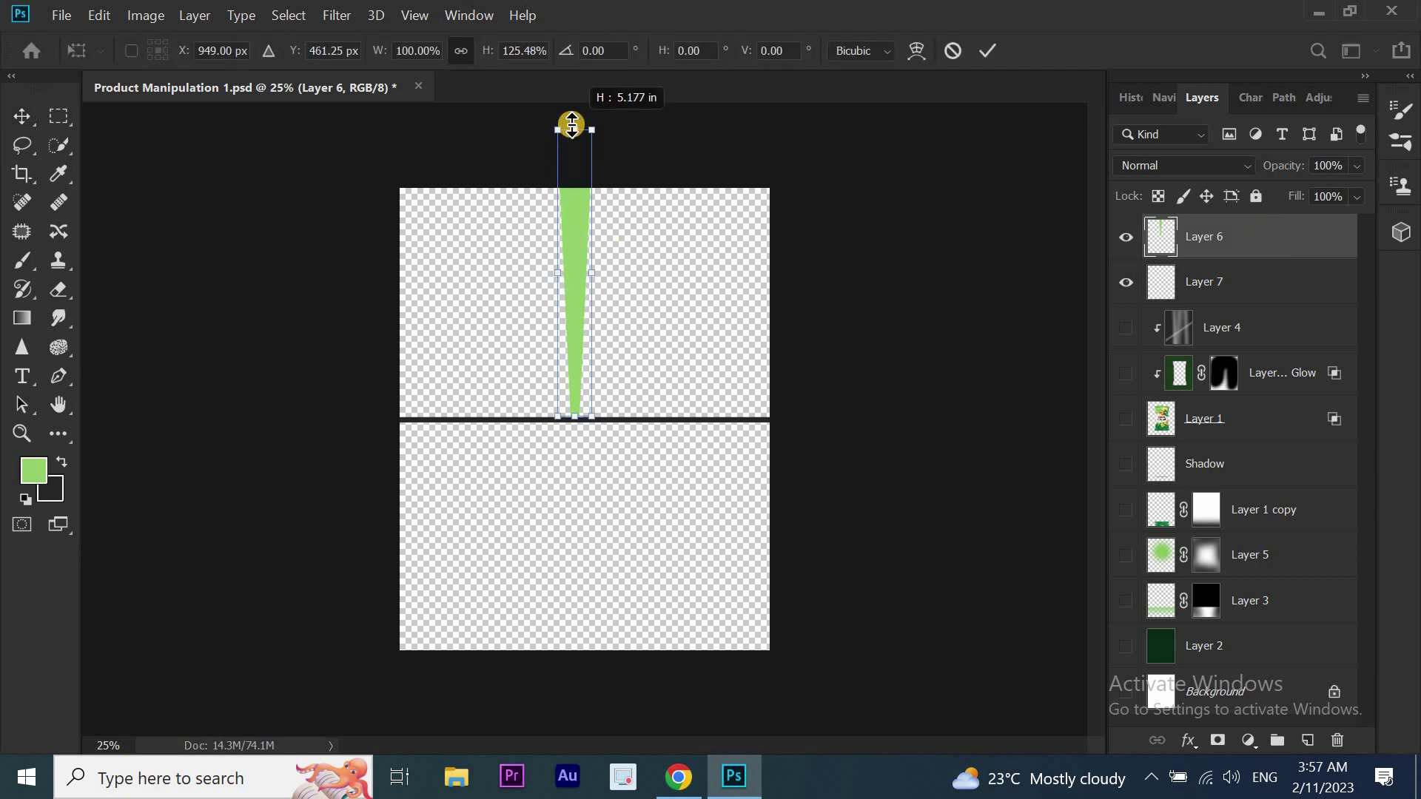
key("Return")
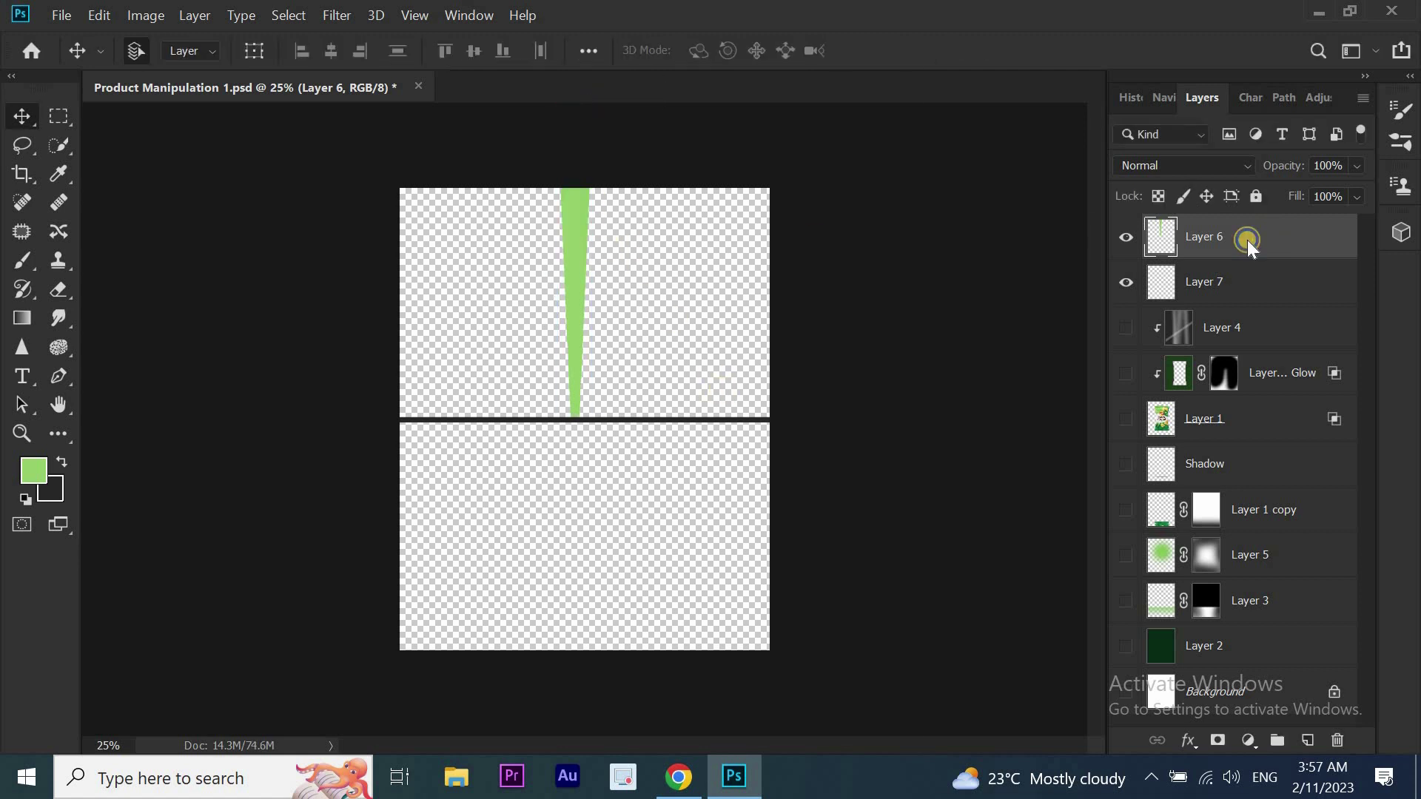
right_click(1246, 240)
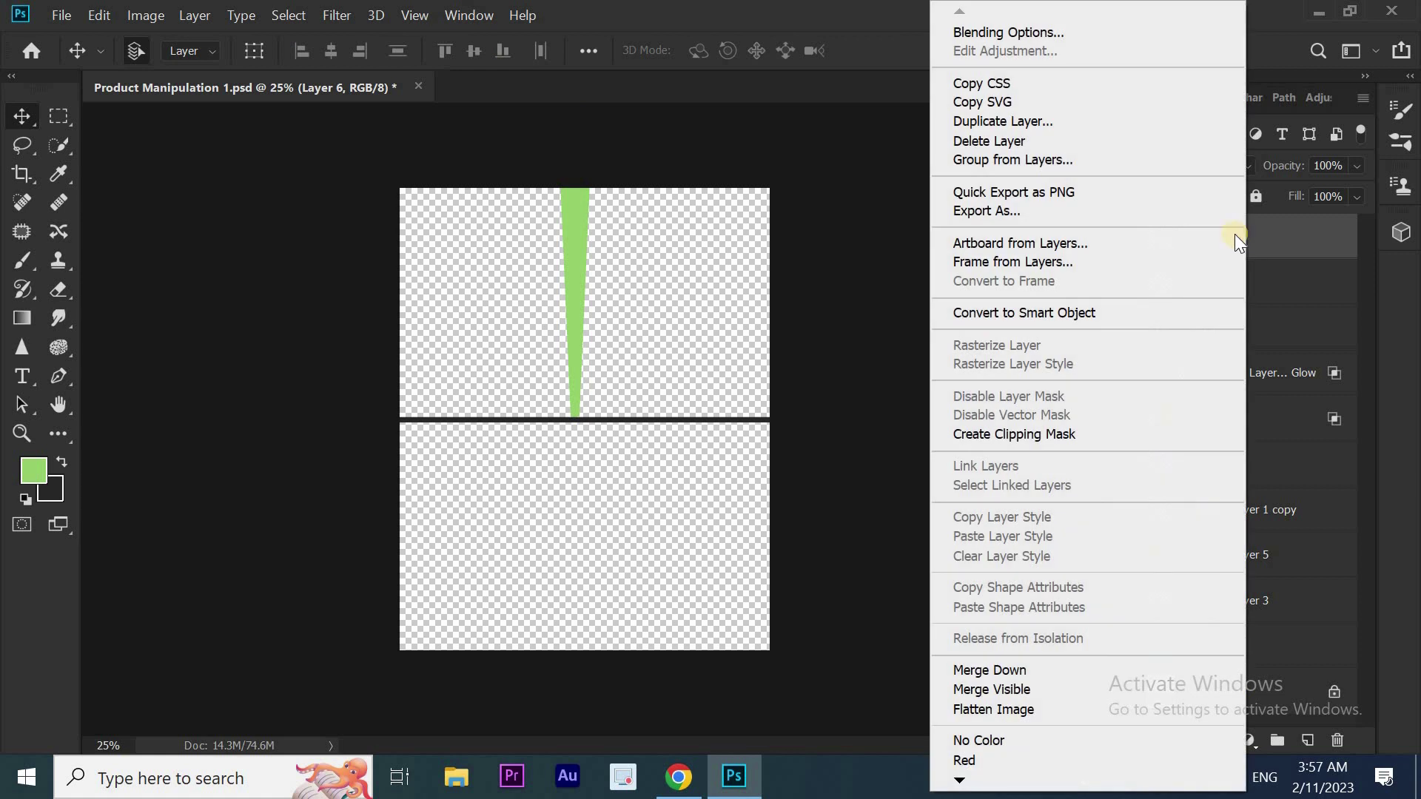
Duplicate the ray and rotate the copy about 18° around its bottom tip
left_click(1101, 127)
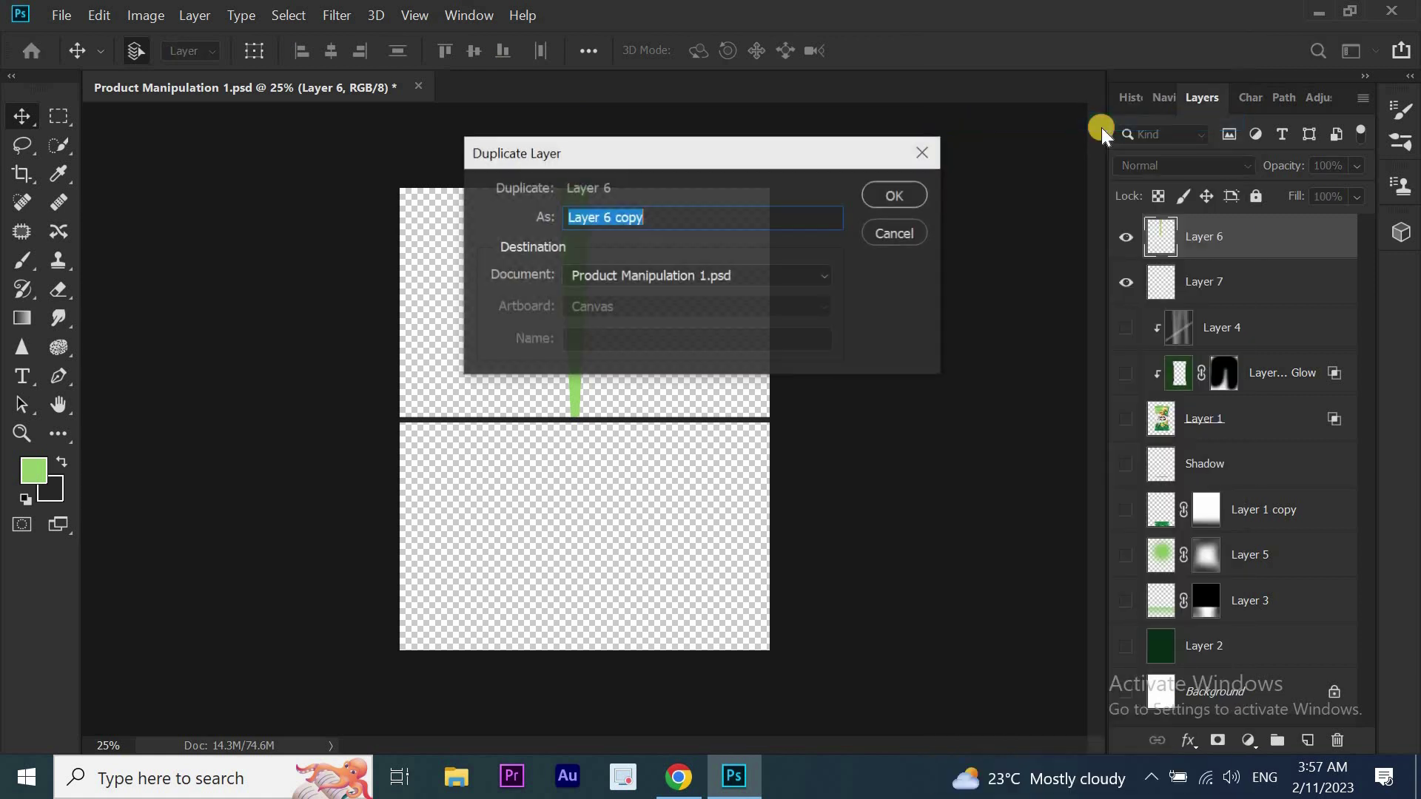
left_click(897, 193)
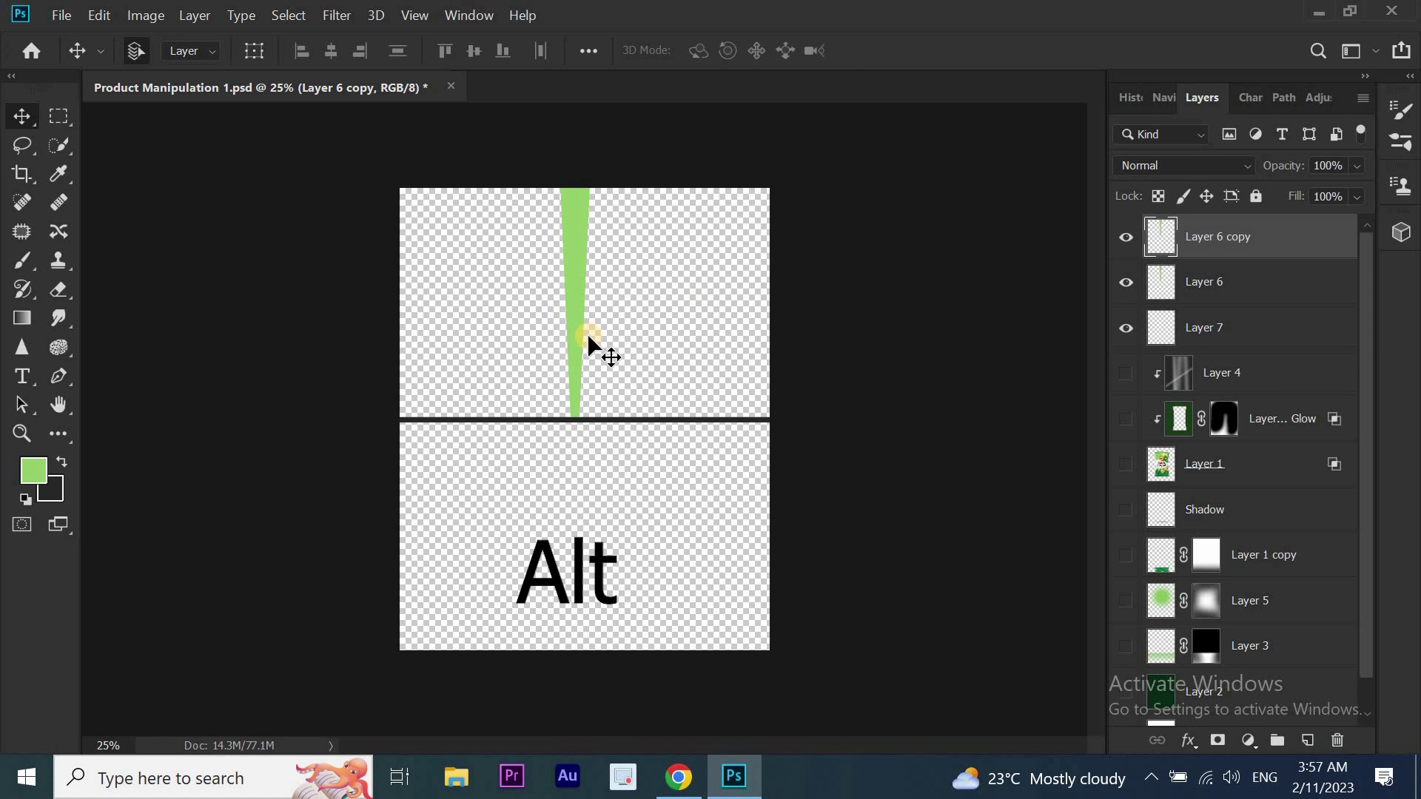
key("ctrl+t")
scroll(588, 334, "up", 5)
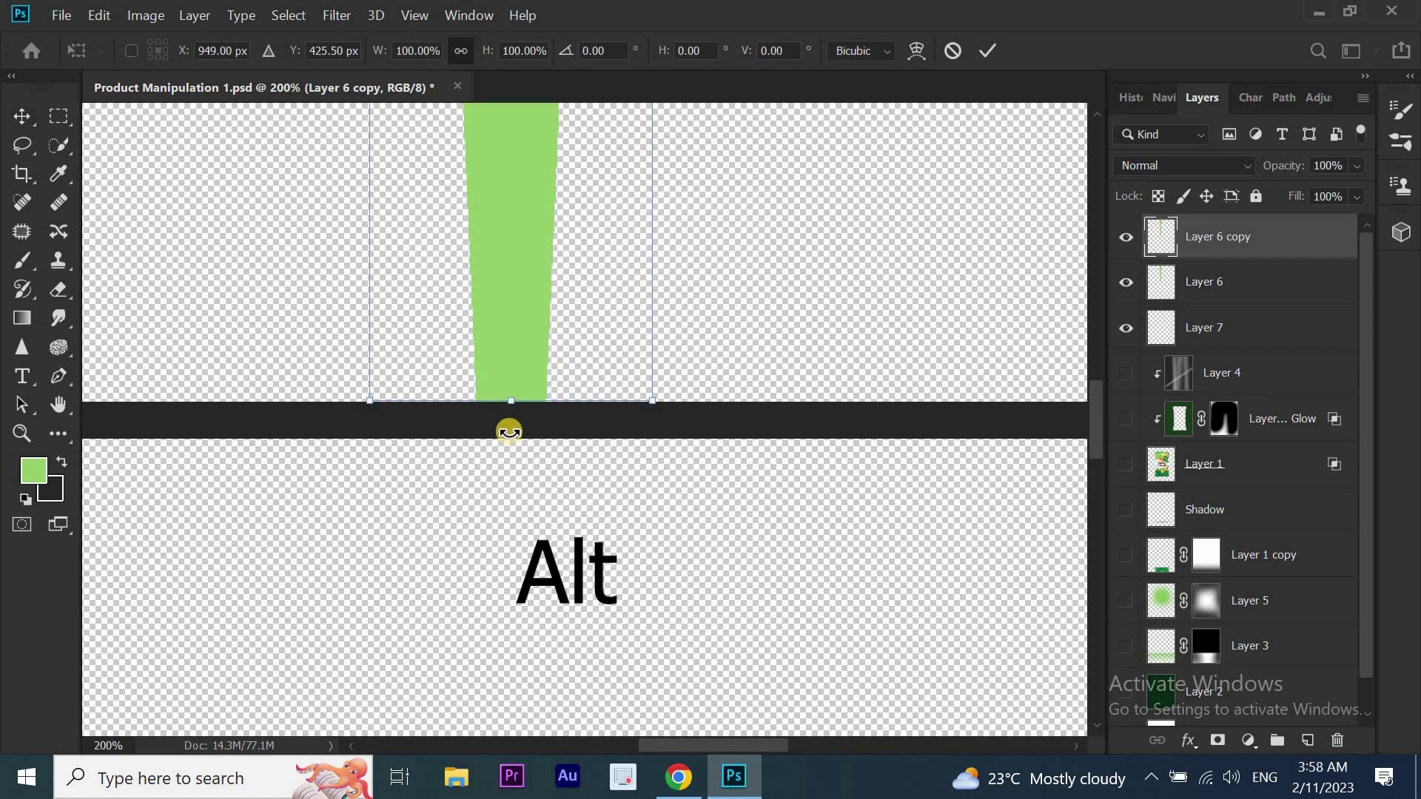
left_click(513, 423, "alt")
scroll(513, 424, "down", 5)
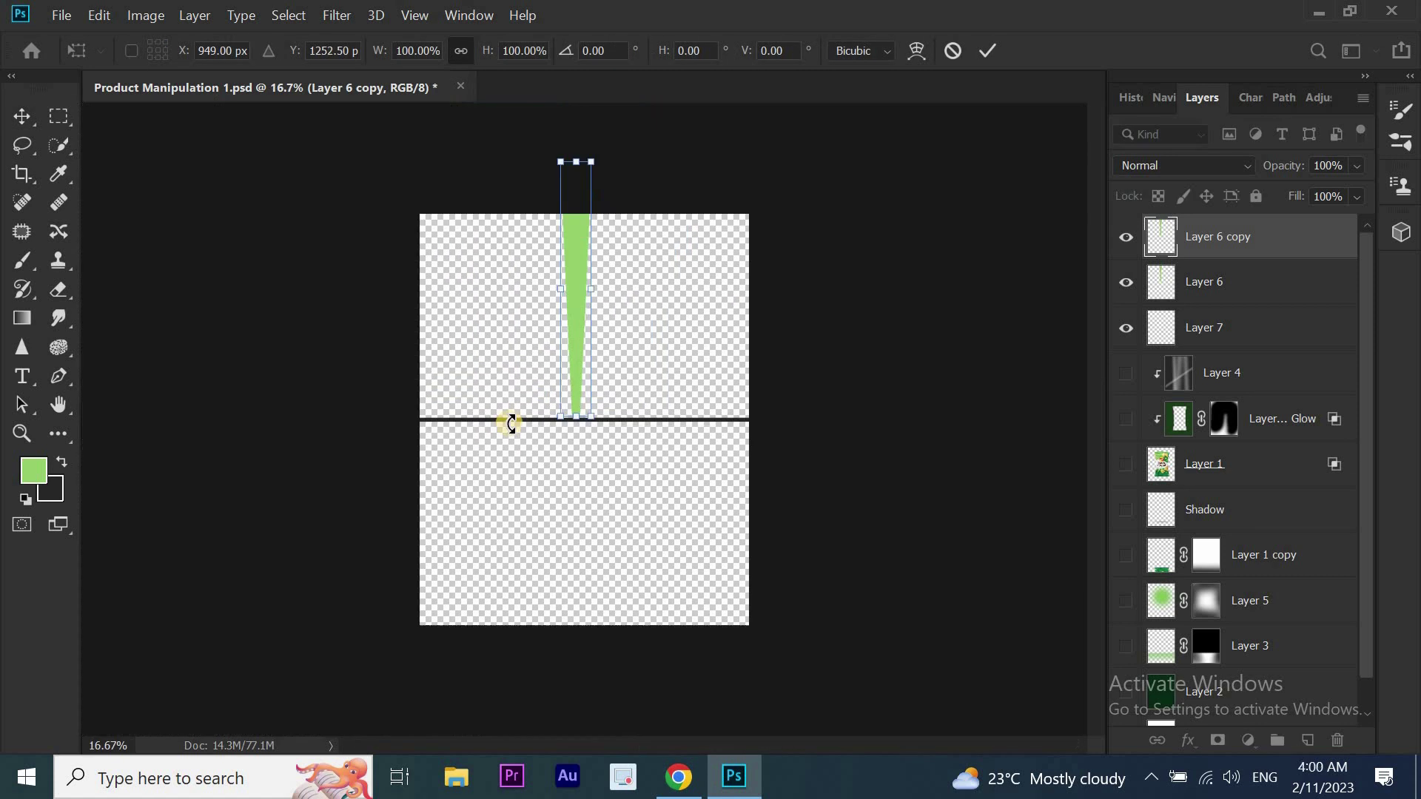
left_click_drag(622, 110, 704, 179)
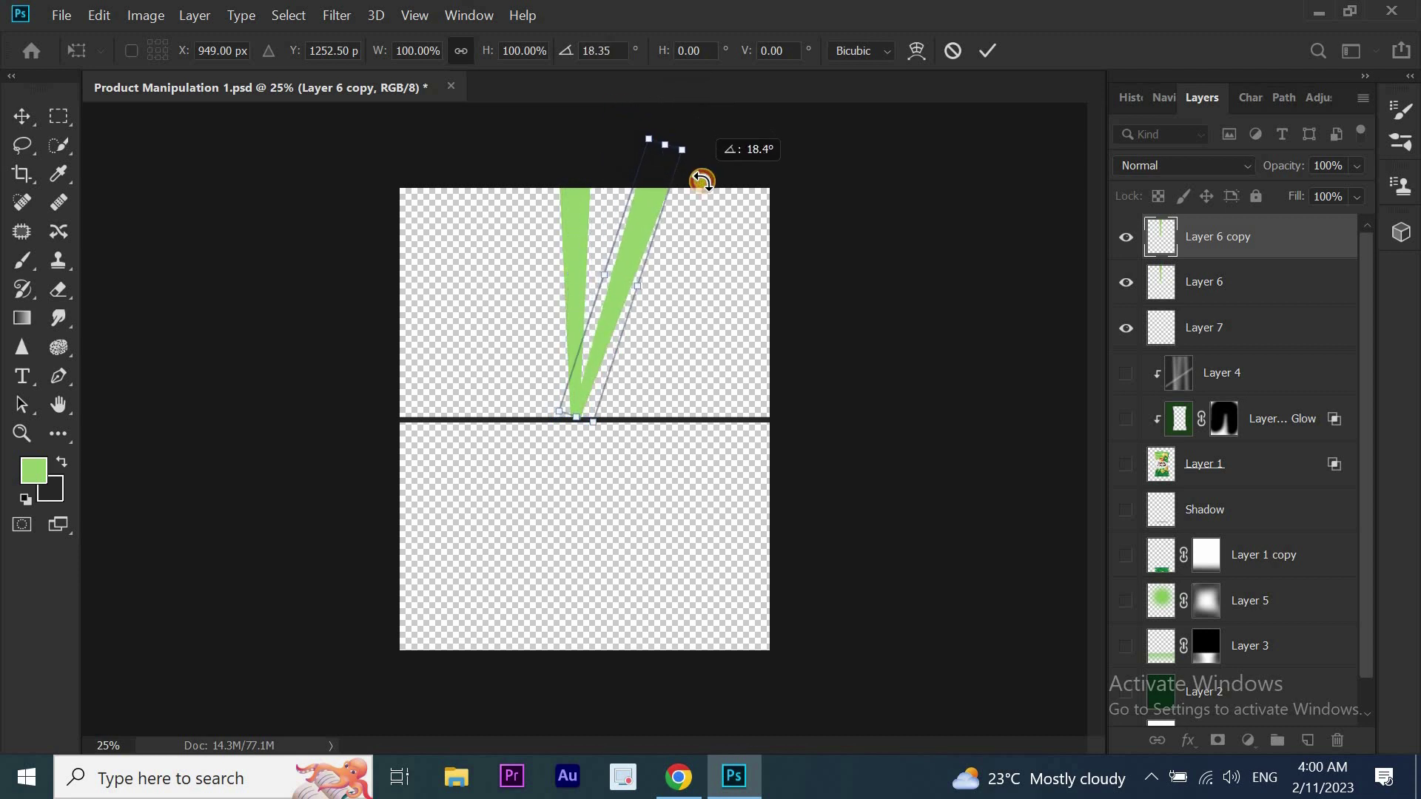
left_click(986, 52)
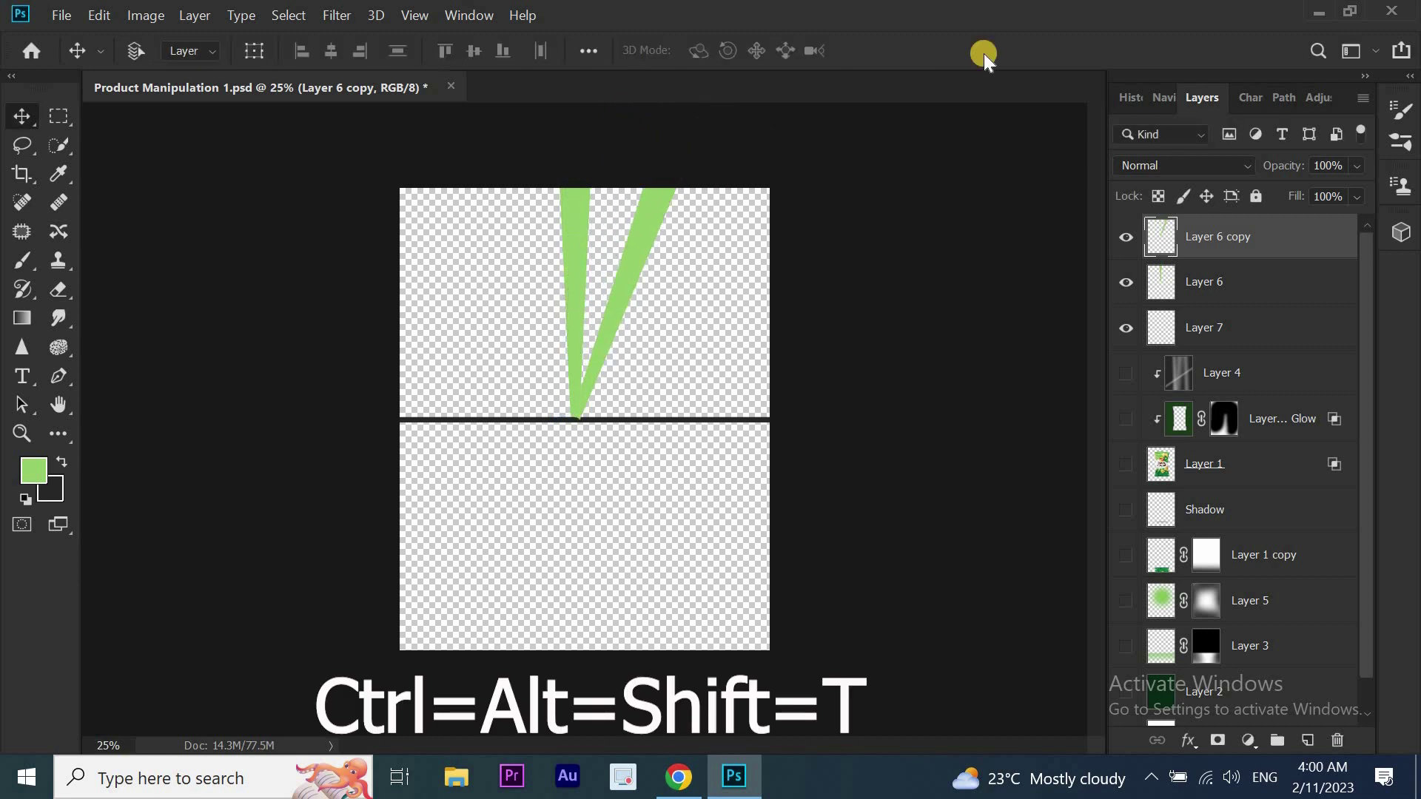
Repeat the duplicate-and-rotate with Ctrl+Alt+Shift+T to complete the sunburst, undoing one extra ray
key("ctrl+alt+shift+t")
key("ctrl+alt+shift+t")
key("ctrl+alt+shift+t")
key("ctrl+alt+shift+t")
key("ctrl+alt+shift+t")
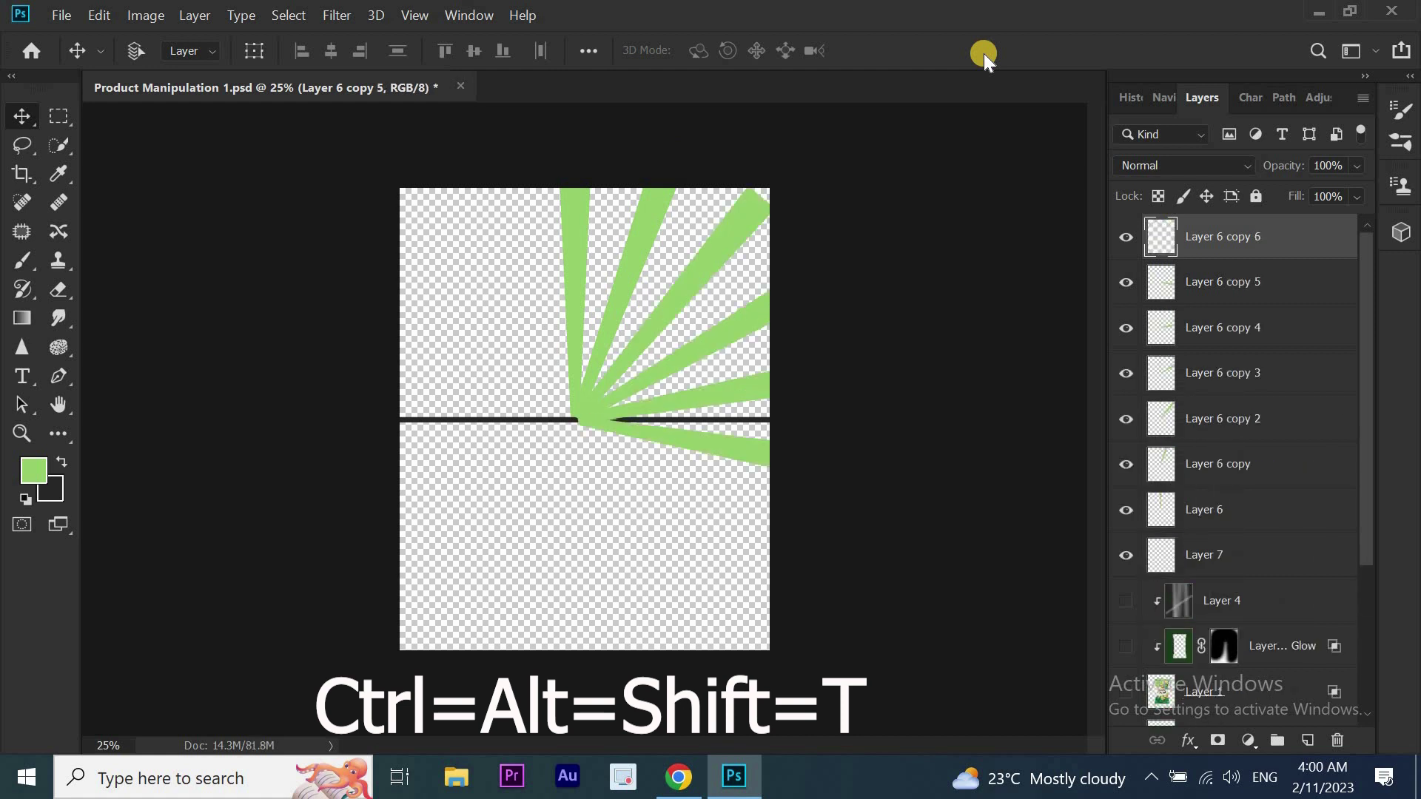
key("ctrl+alt+shift+t")
key("ctrl+alt+shift+t")
key("ctrl+alt+shift+t")
key("ctrl+alt+shift+t")
key("ctrl+alt+shift+t")
key("ctrl+alt+shift+t")
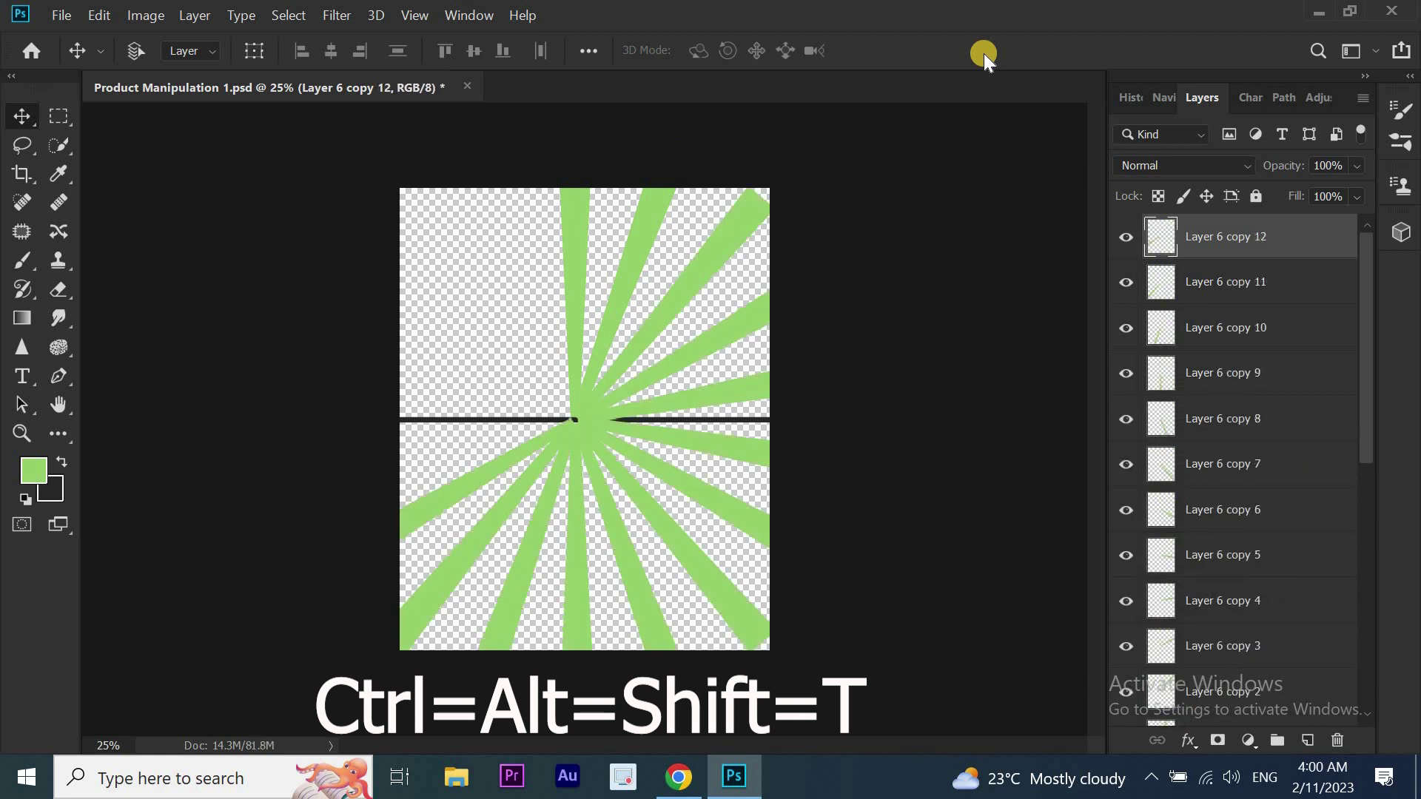
key("ctrl+alt+shift+t")
key("ctrl+alt+shift+t")
key("ctrl+alt+shift+t")
key("ctrl+alt+shift+t")
key("ctrl+alt+shift+t")
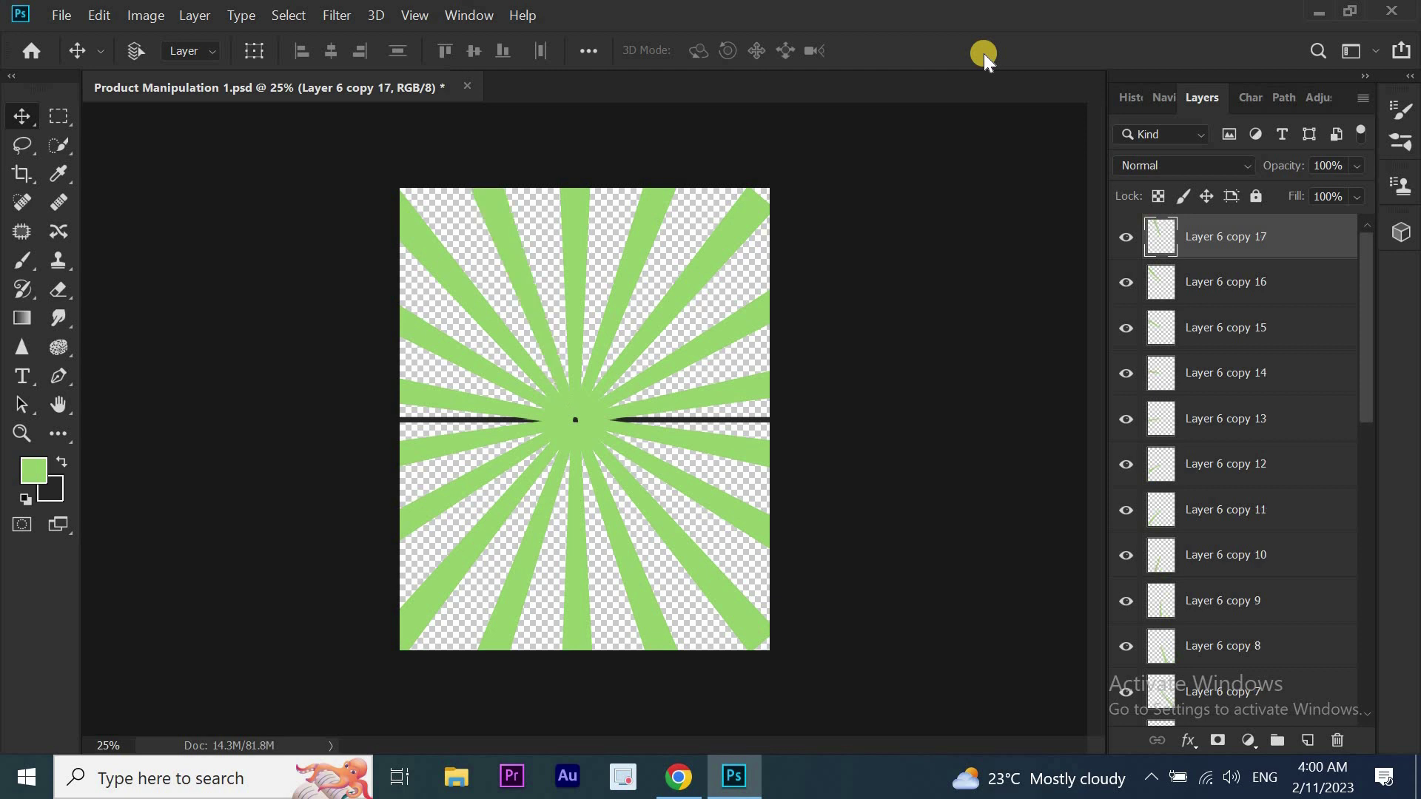
key("ctrl+alt+shift+t")
key("ctrl+z")
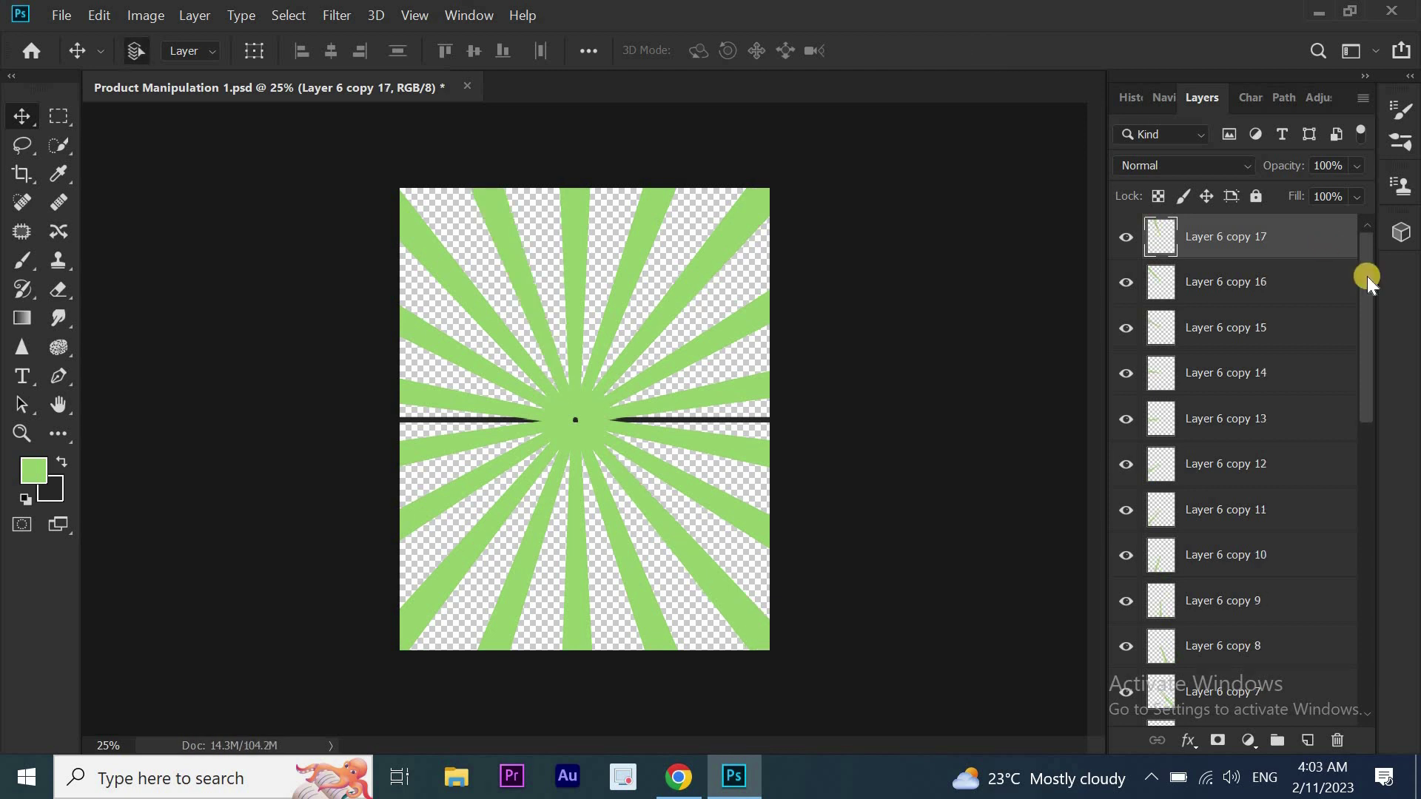
left_click_drag(1366, 308, 1354, 593)
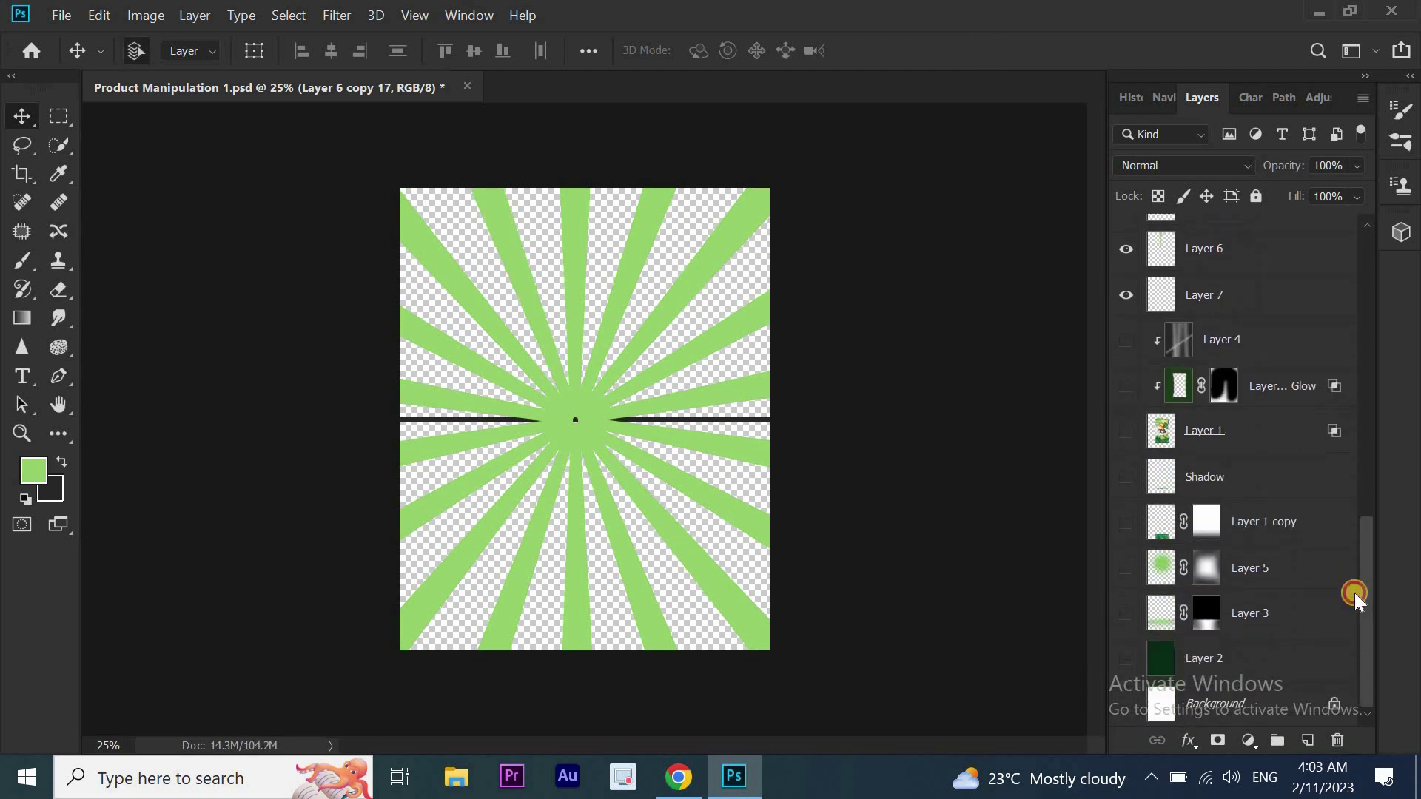
Merge all the ray layers into one and delete the dark divider line layer
left_click(1263, 252, "shift")
right_click(1263, 252)
left_click(1072, 672)
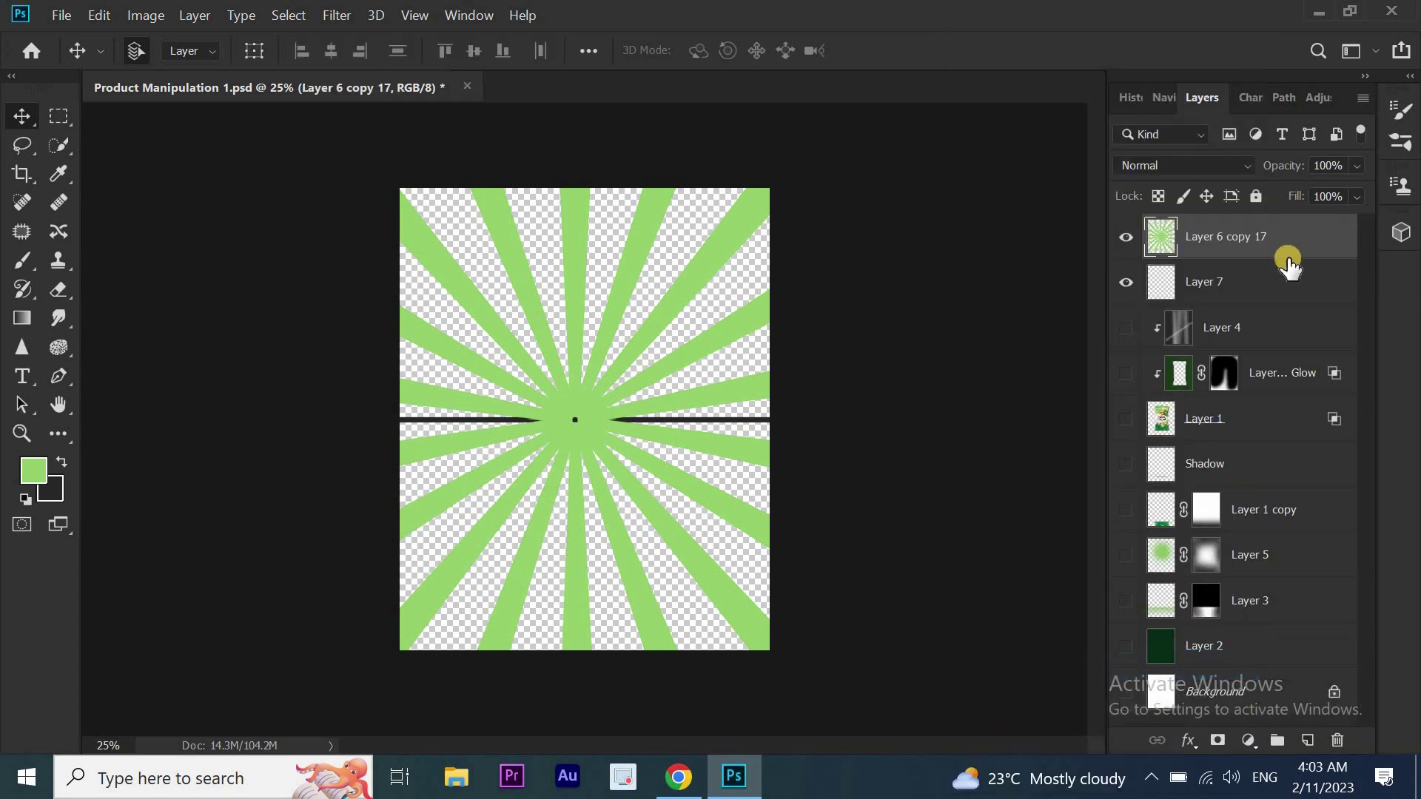
left_click_drag(1289, 268, 1337, 741)
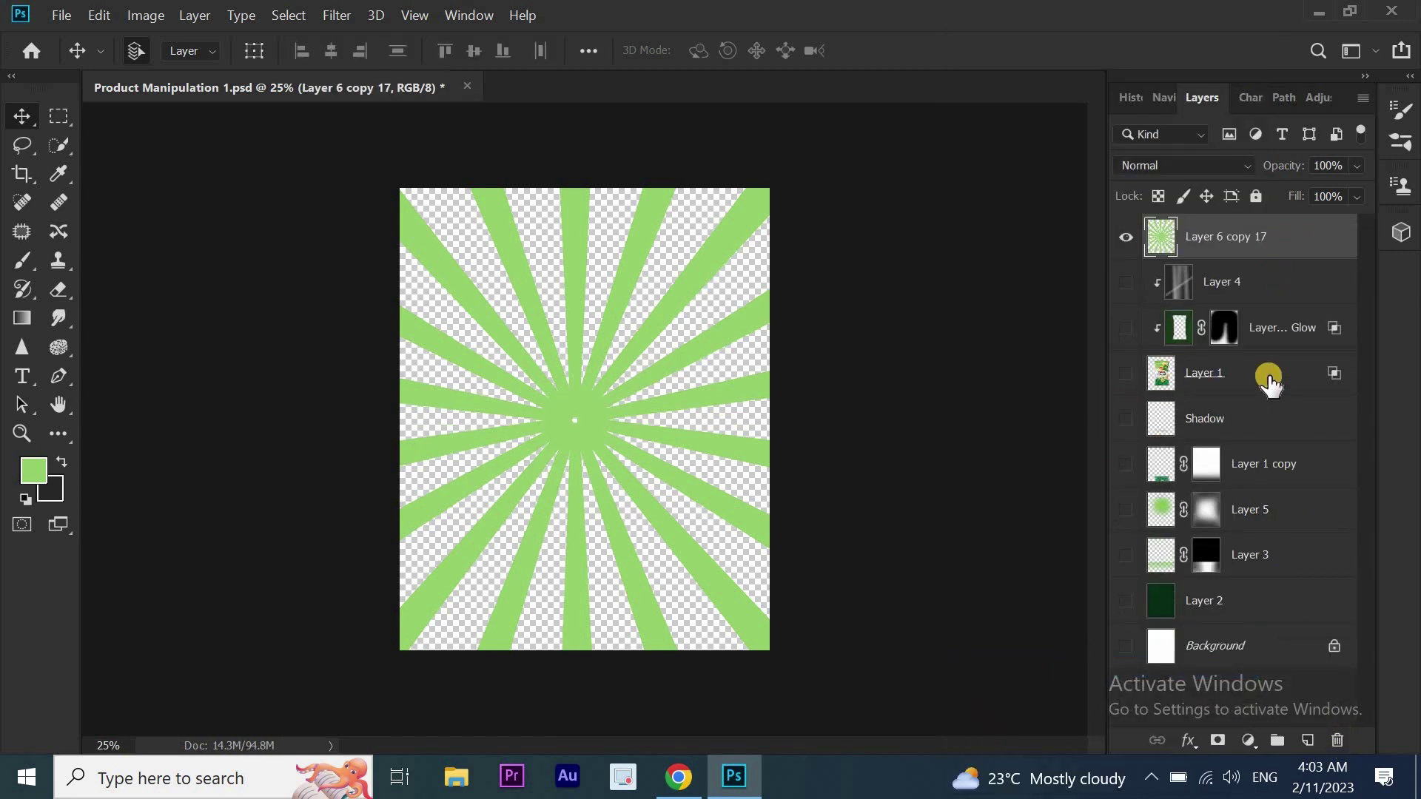
Show the chip bag, overlay, glow, shadow, Layer 1 copy, Layers 5 and 3, and background
left_click(1126, 282)
left_click(1126, 373)
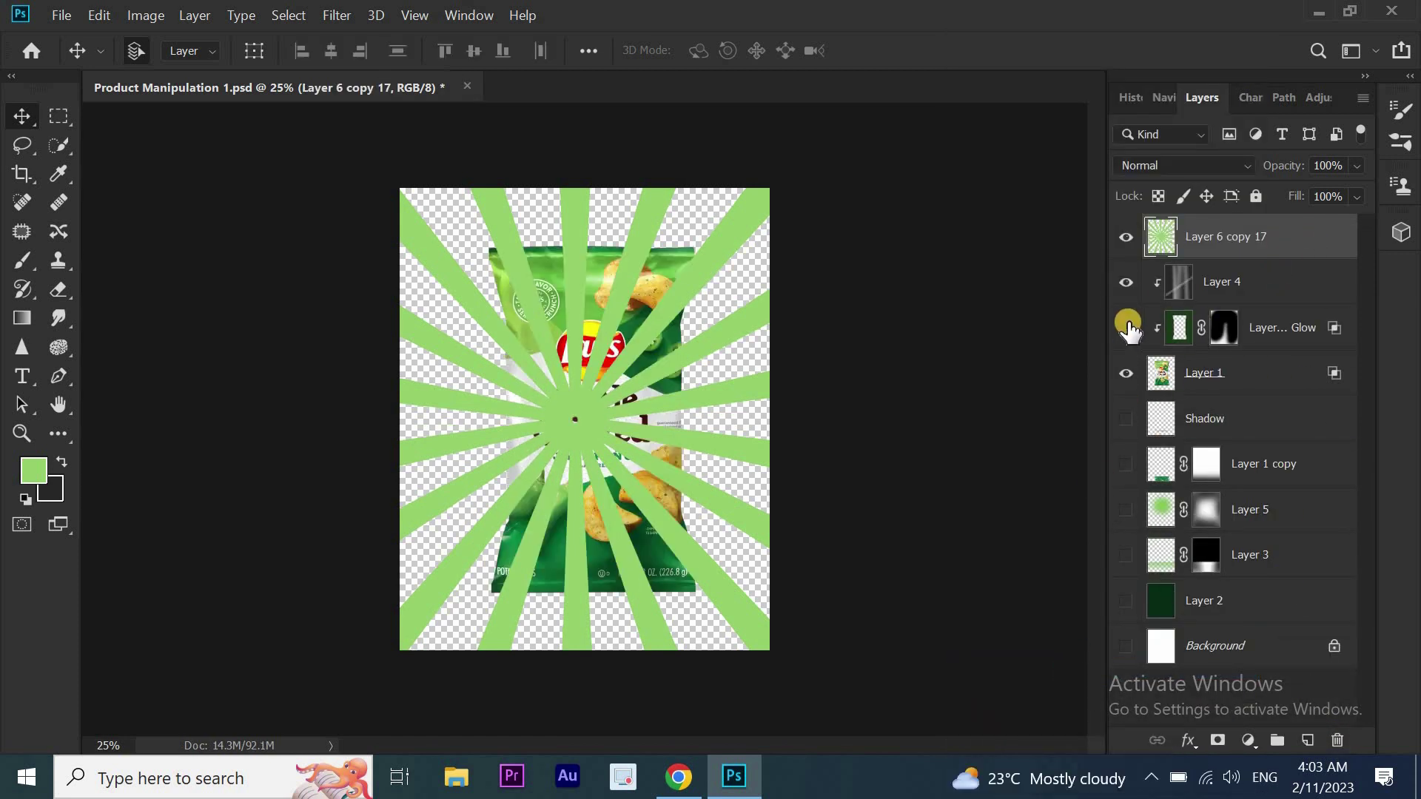
left_click(1126, 327)
left_click(1123, 416)
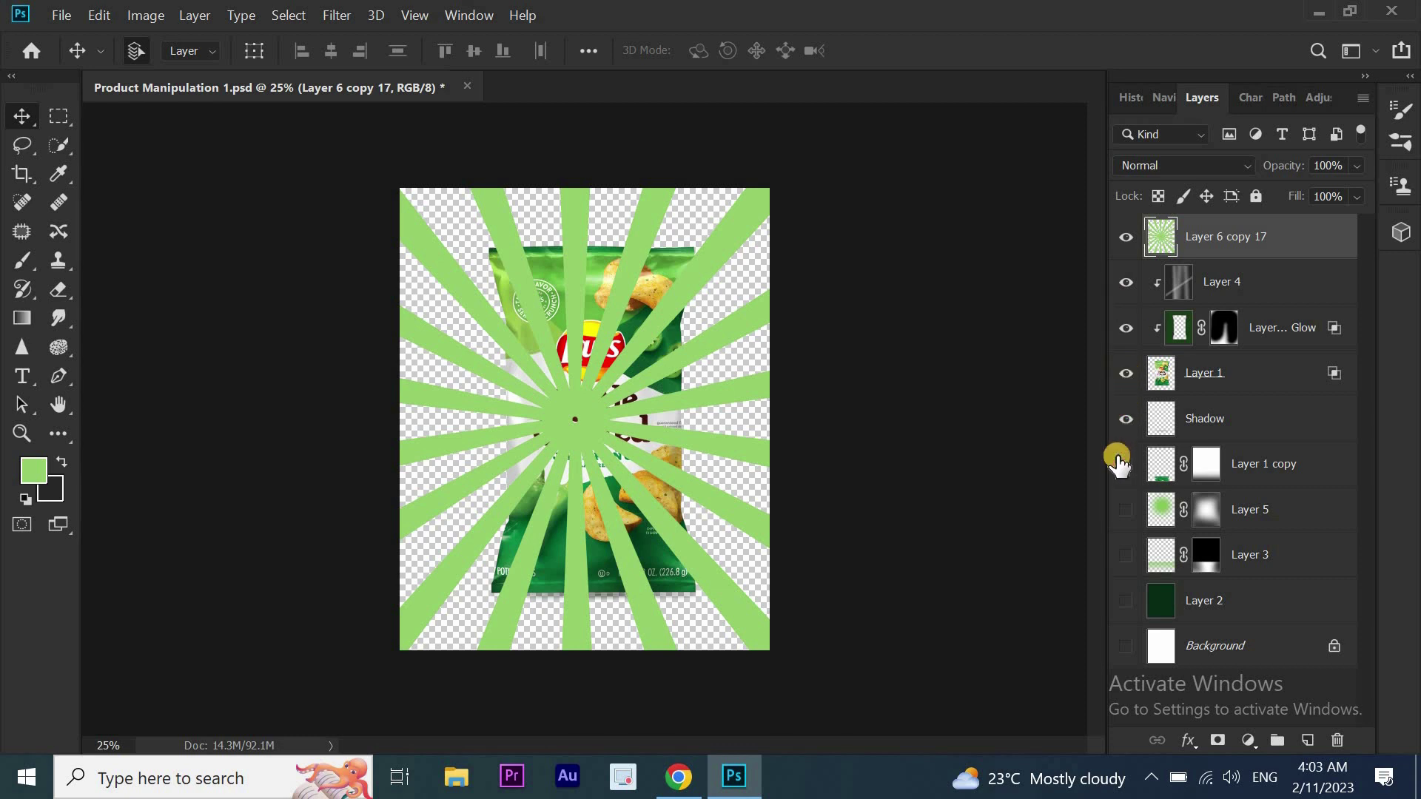
left_click(1125, 463)
left_click(1124, 509)
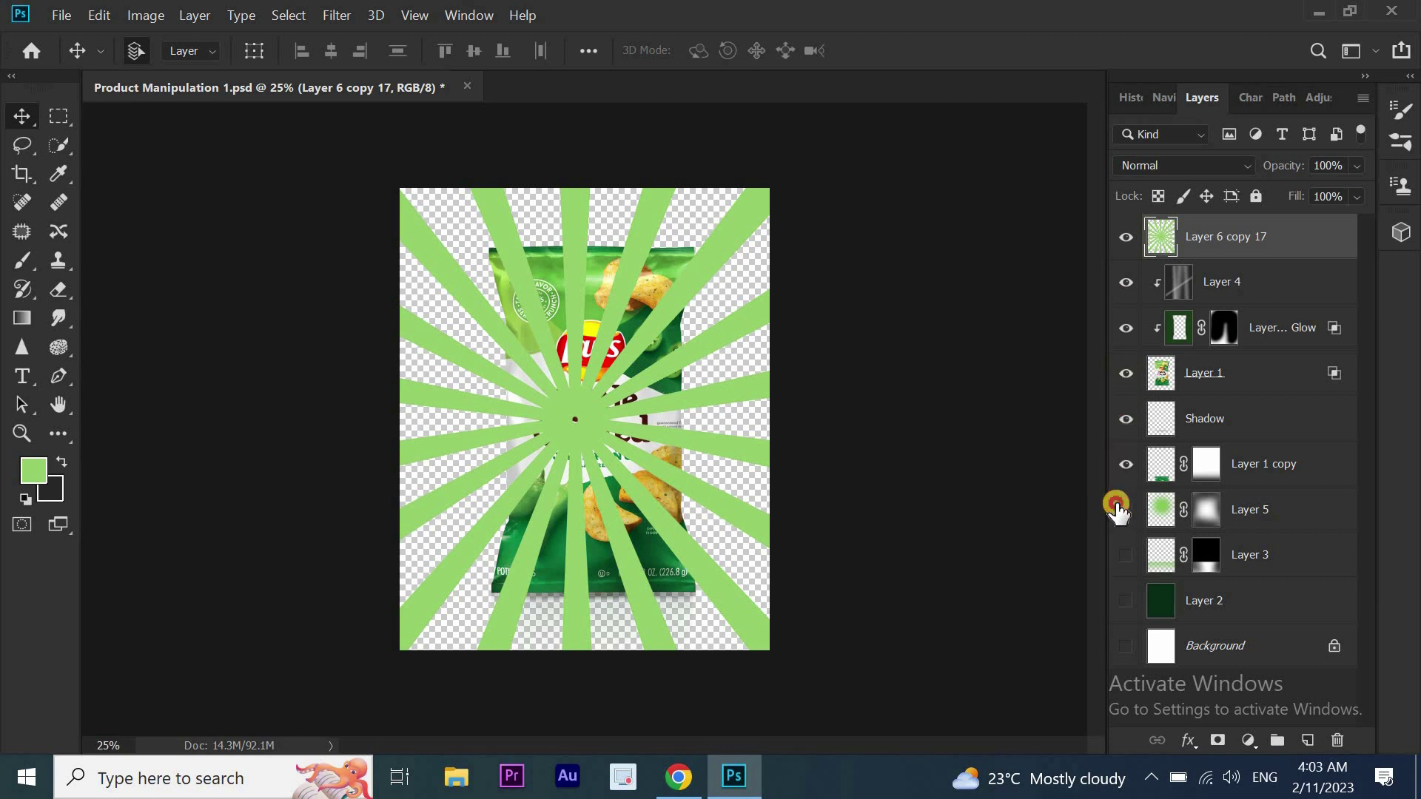
left_click(1120, 555)
left_click(1126, 600)
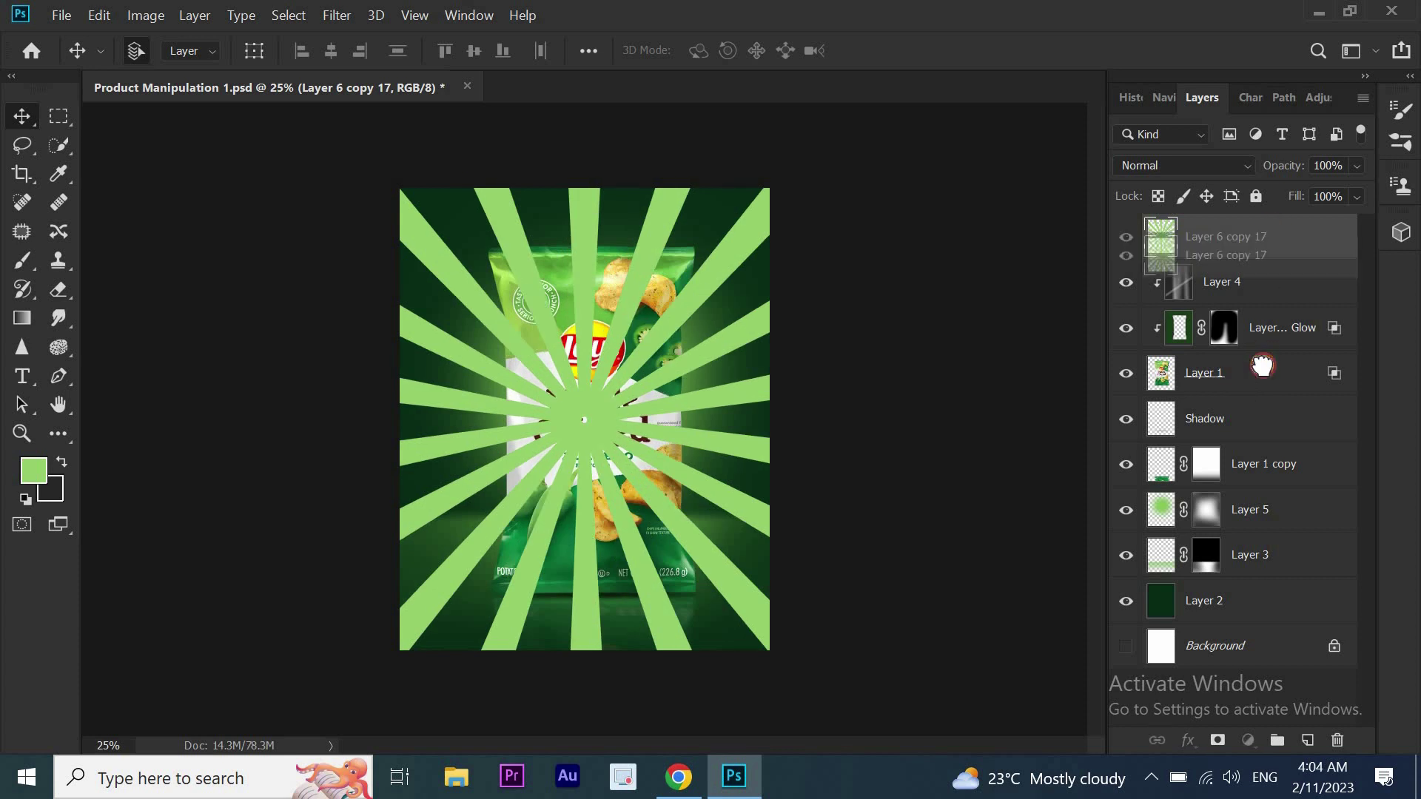
Move the merged ray layer below Layer 1 and apply a 42.9-pixel Gaussian Blur
left_click_drag(1262, 366, 1263, 403)
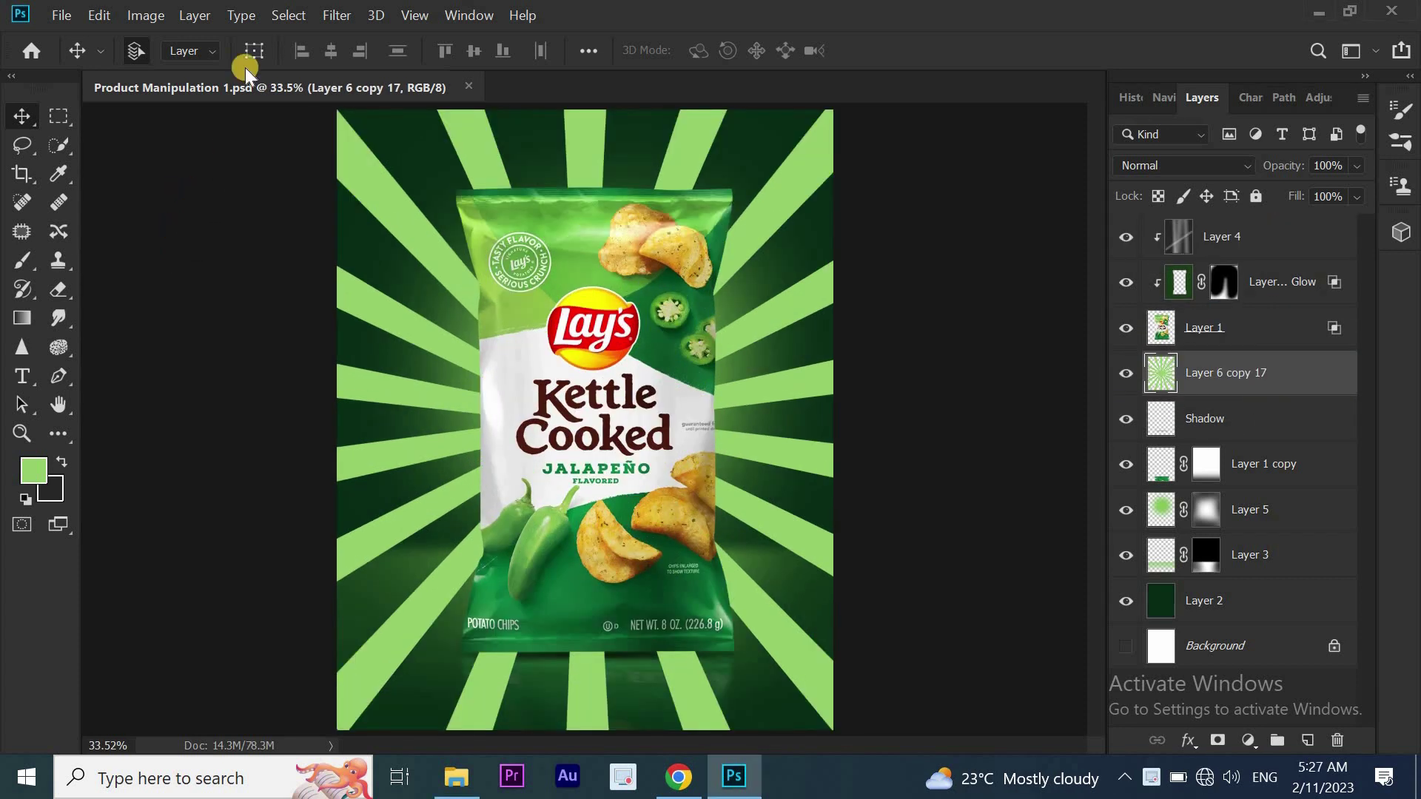
left_click(335, 14)
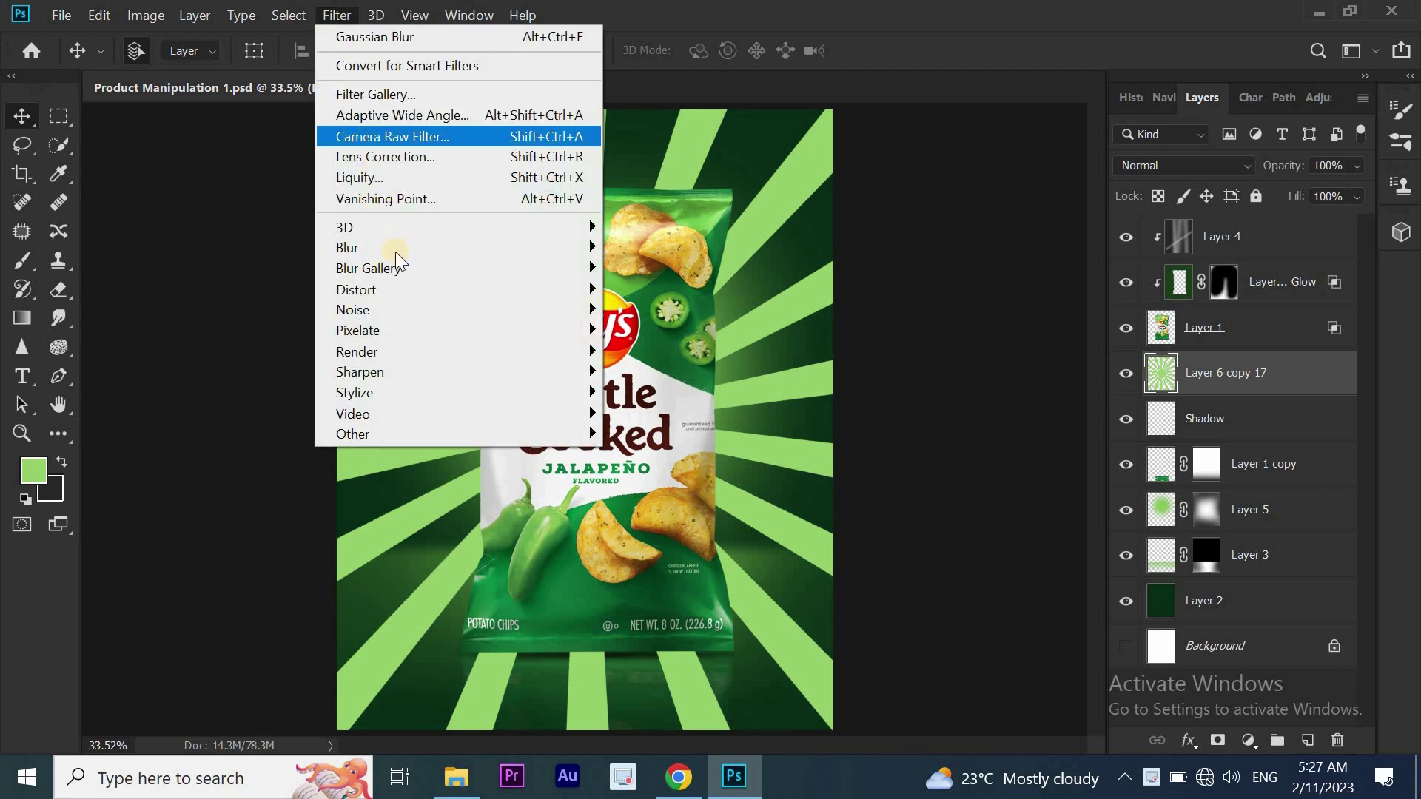
mouse_move(348, 247)
left_click(699, 330)
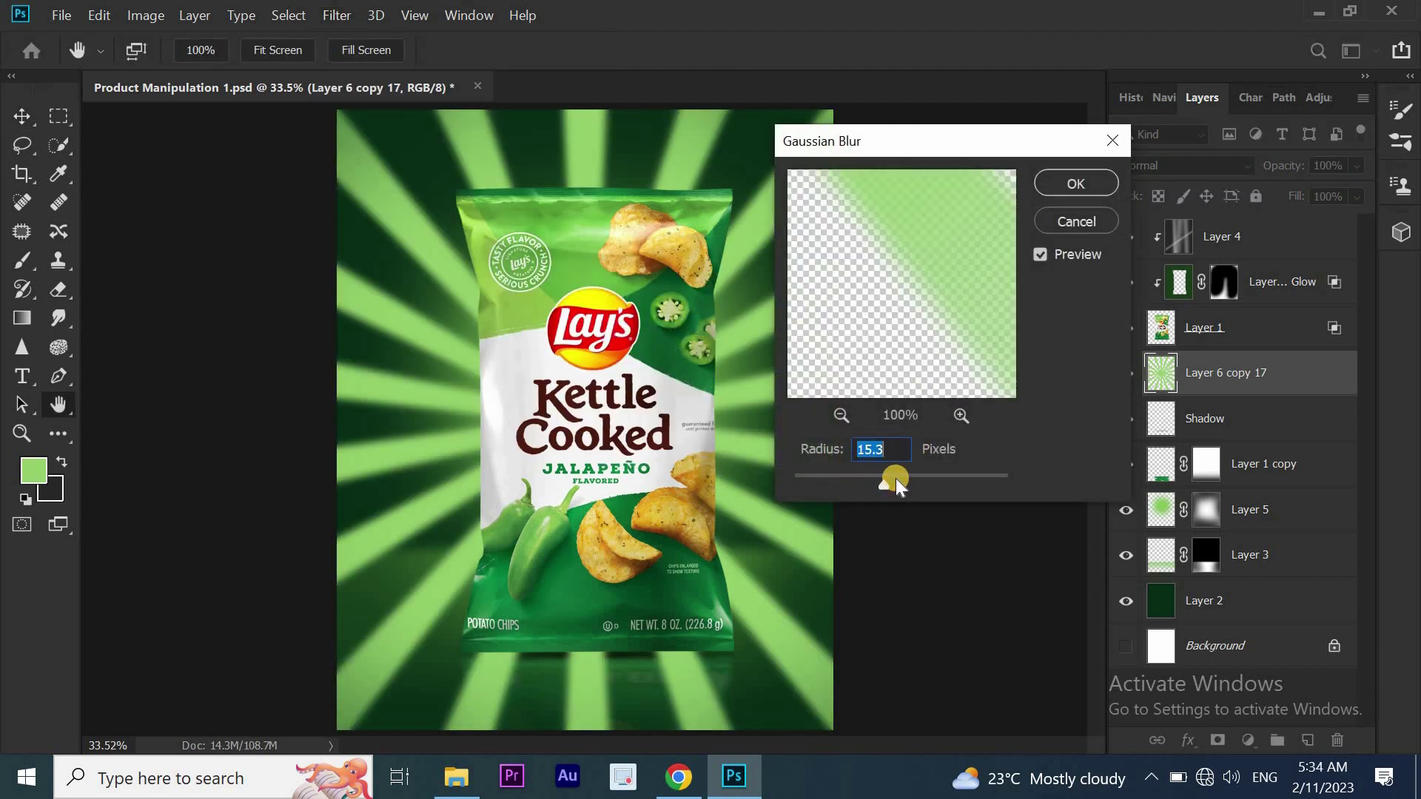
left_click_drag(897, 479, 906, 486)
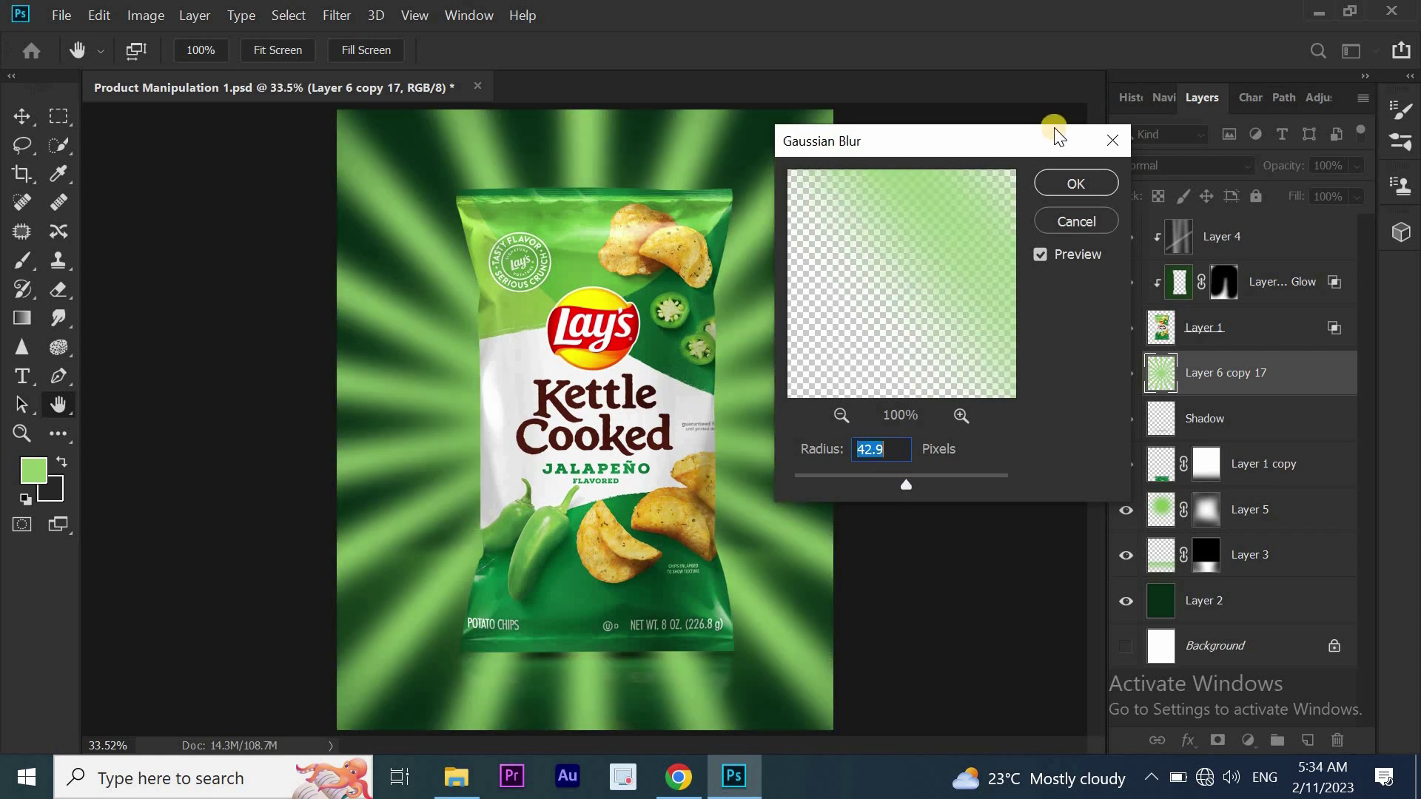
left_click(1075, 185)
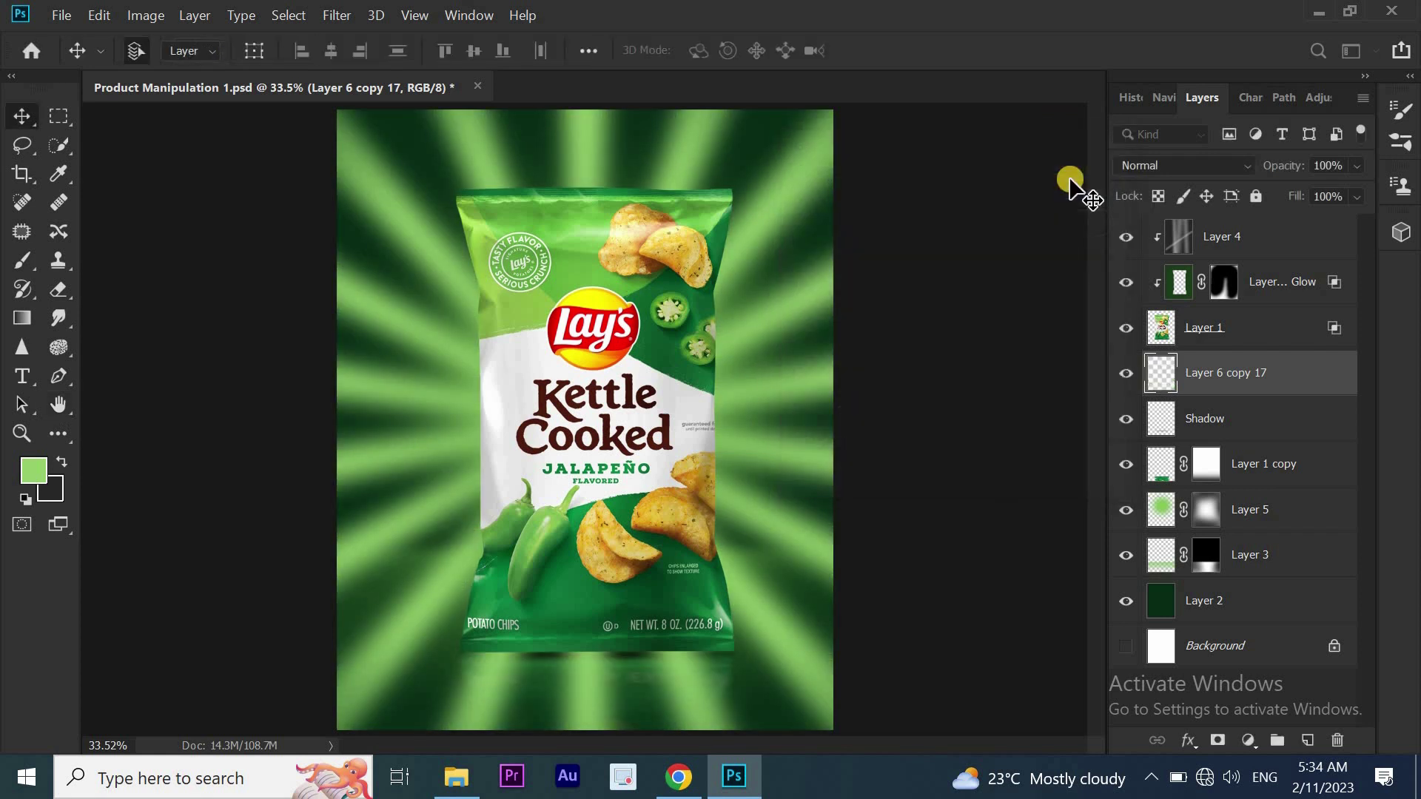
Add a layer mask to the rays and fade the left edge with a soft low-opacity brush
left_click(1218, 740)
key("b")
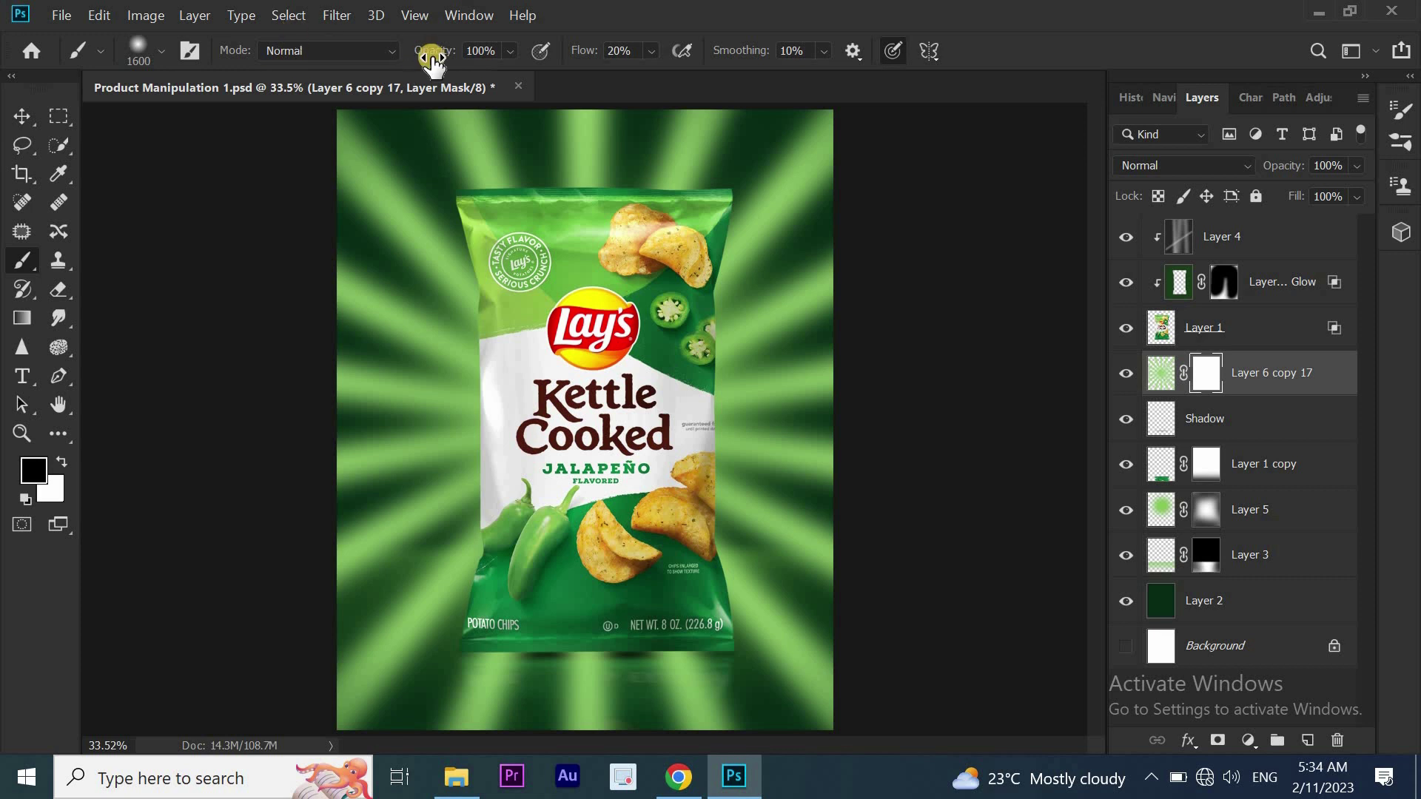
left_click_drag(434, 58, 364, 58)
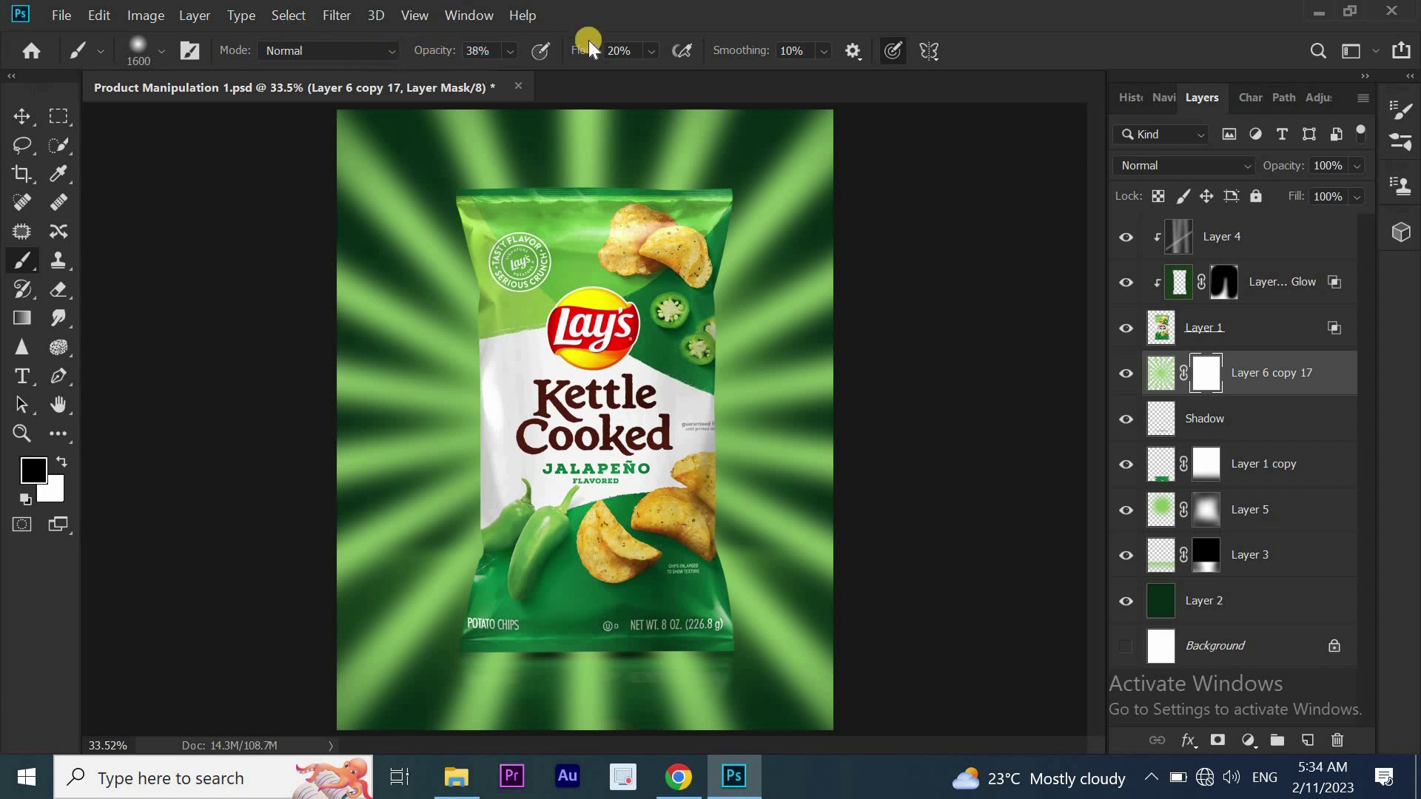
left_click_drag(585, 50, 866, 11)
mouse_move(449, 207)
left_mouse_down()
mouse_move(388, 598)
mouse_move(824, 724)
mouse_move(814, 148)
mouse_move(856, 279)
left_mouse_up()
key("ctrl+minus")
key("ctrl+plus")
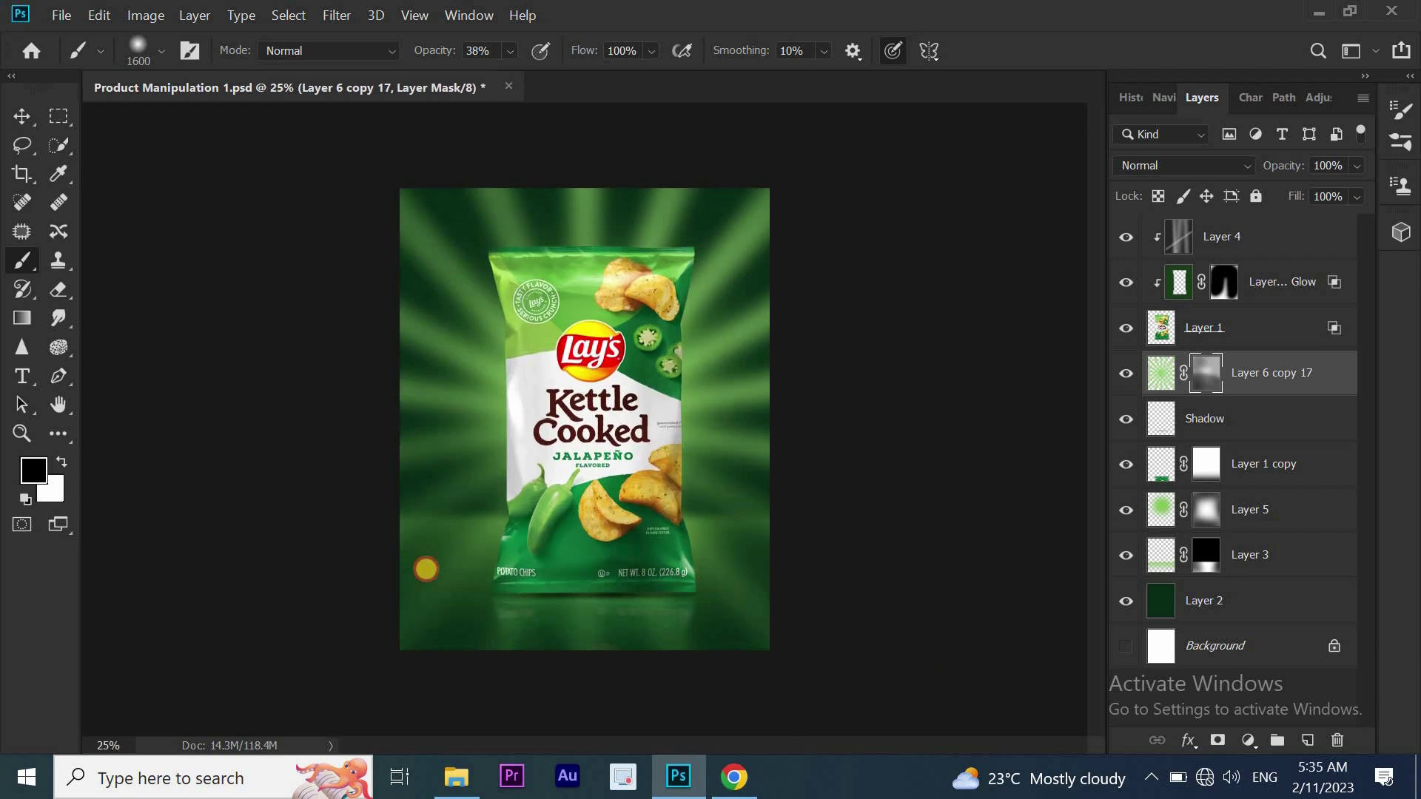
key("0")
Mask out the rays along the bottom and upper left and right at 40% opacity
mouse_move(458, 691)
left_mouse_down()
mouse_move(492, 612)
mouse_move(809, 606)
mouse_move(476, 622)
left_mouse_up()
key("bracketleft")
left_click_drag(505, 56, 381, 51)
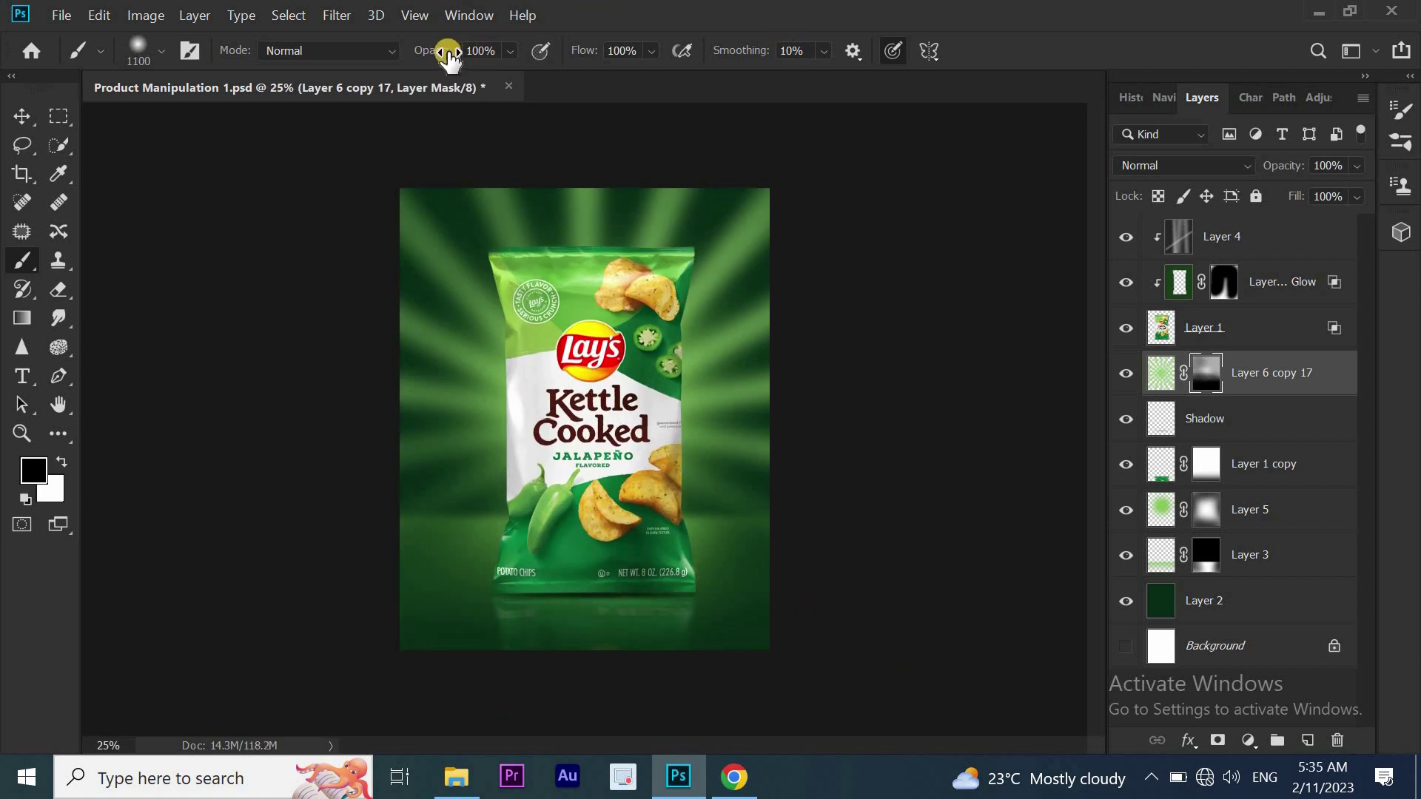
left_click_drag(471, 293, 418, 230)
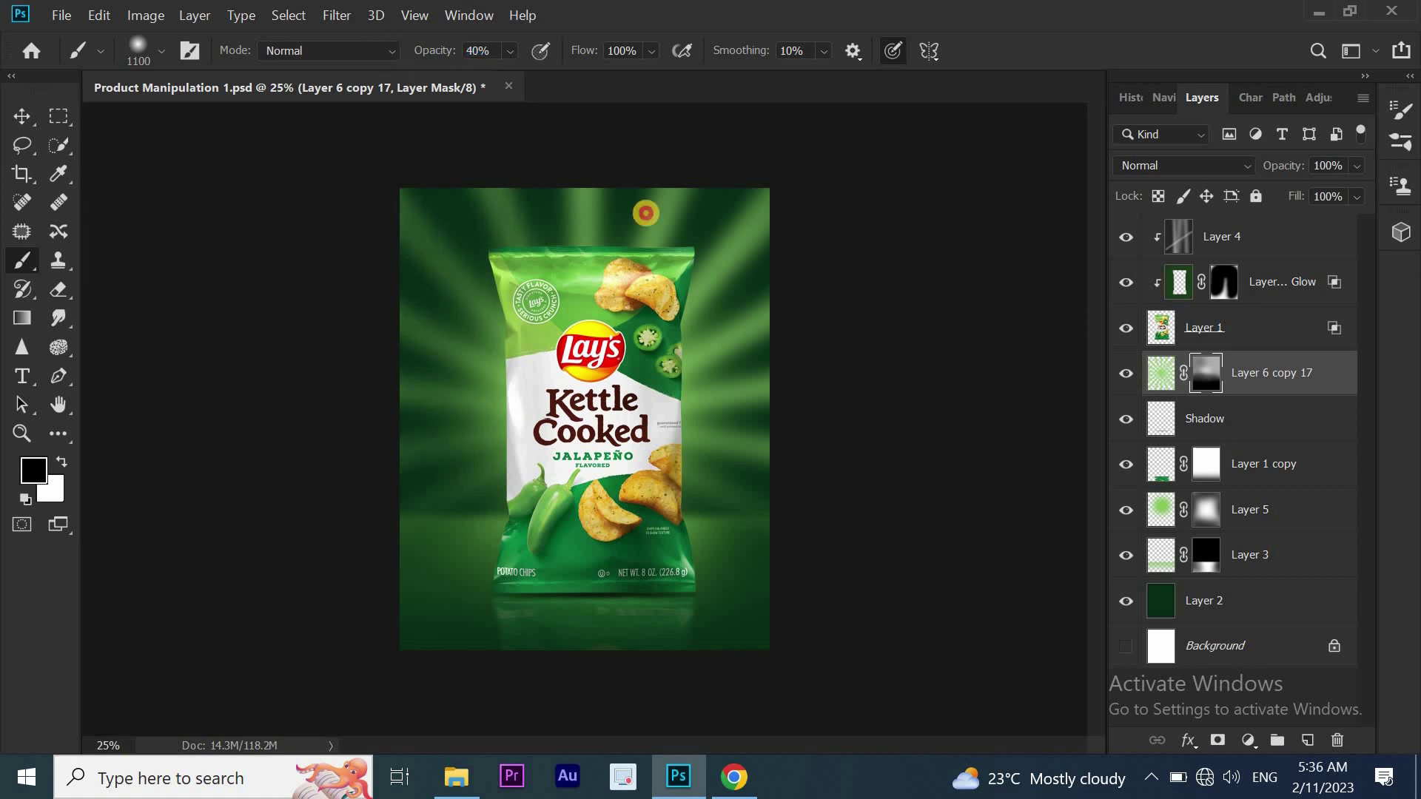
left_click_drag(725, 222, 729, 451)
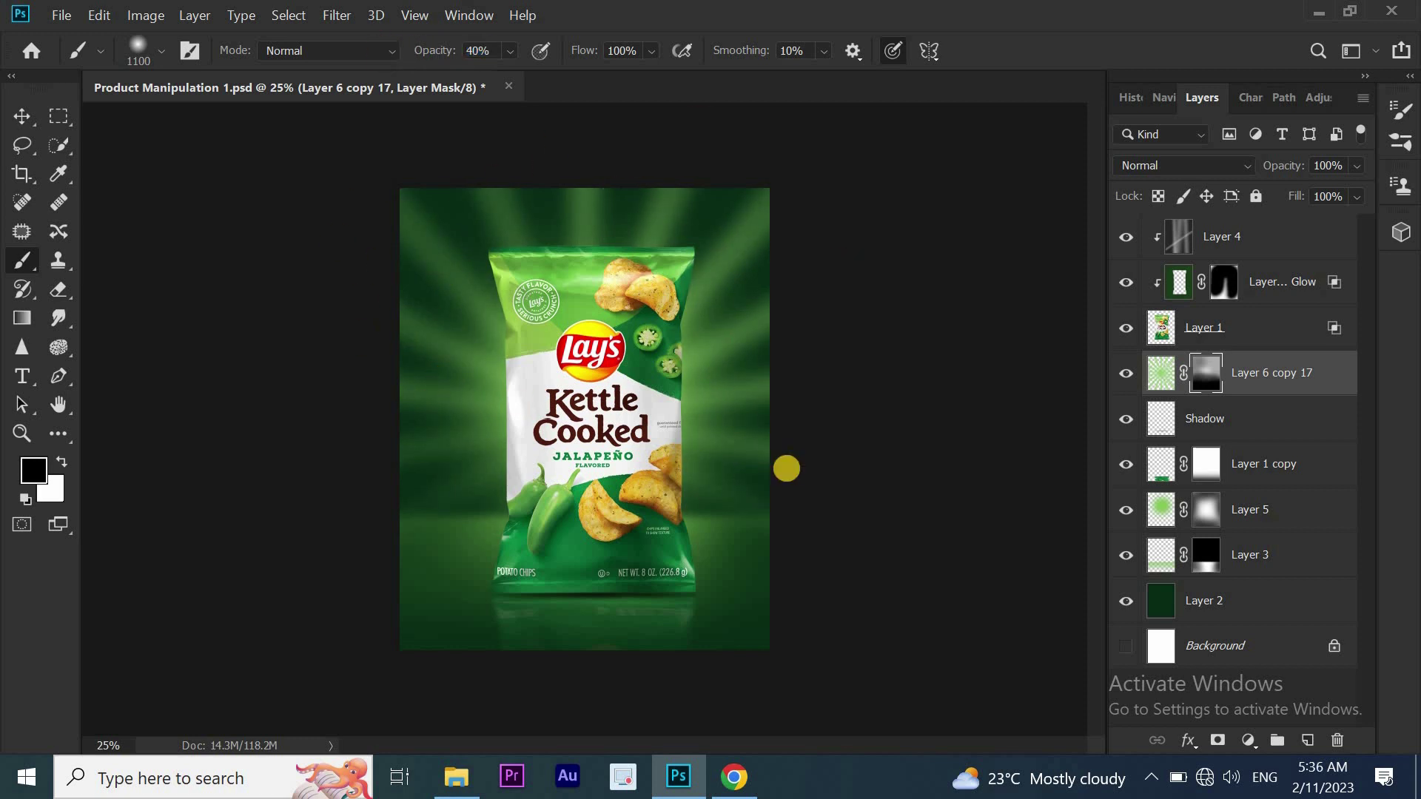
left_click_drag(740, 348, 703, 222)
key("ctrl+0")
key("v")
left_click(1262, 510)
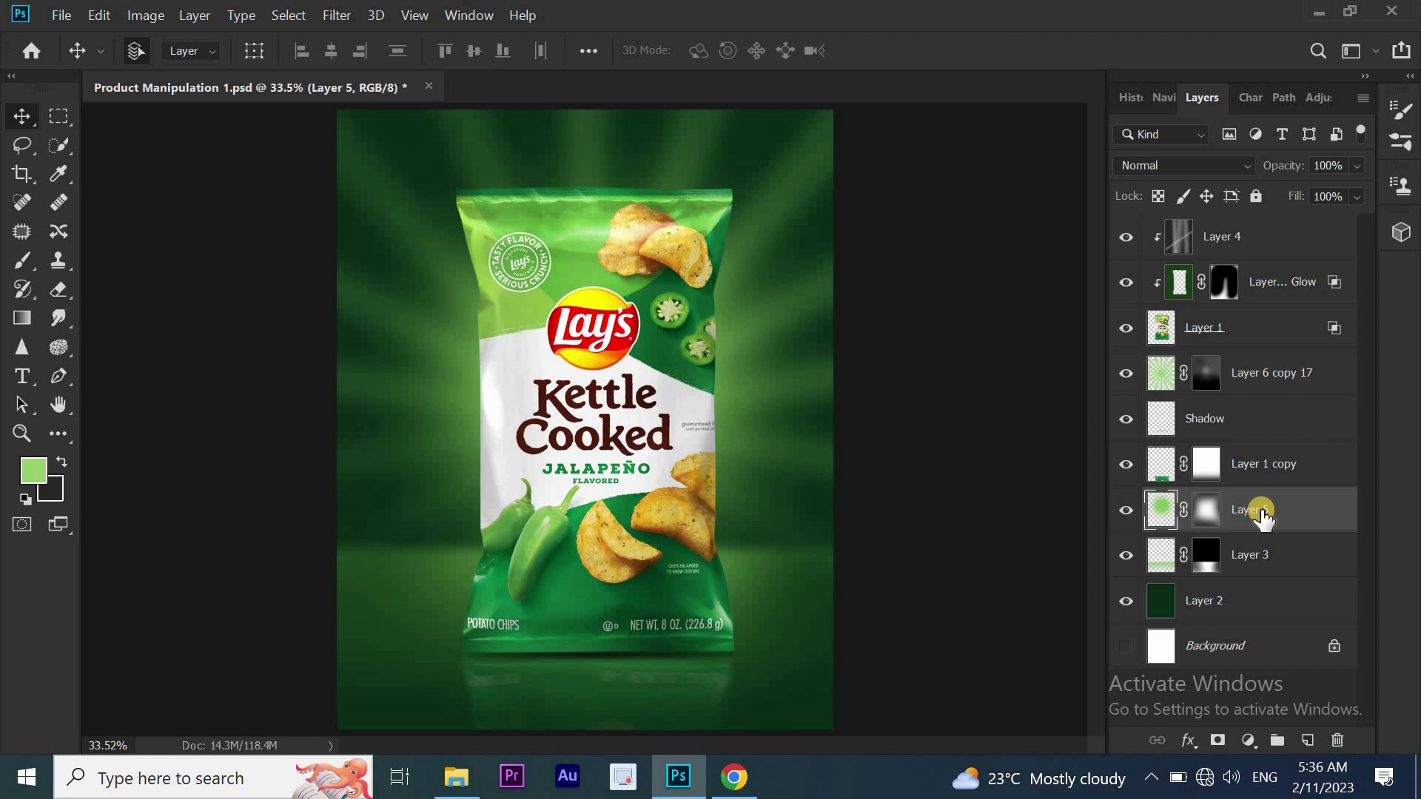
Raise the rays layer's brightness to 72 with Brightness/Contrast
left_click(1261, 370)
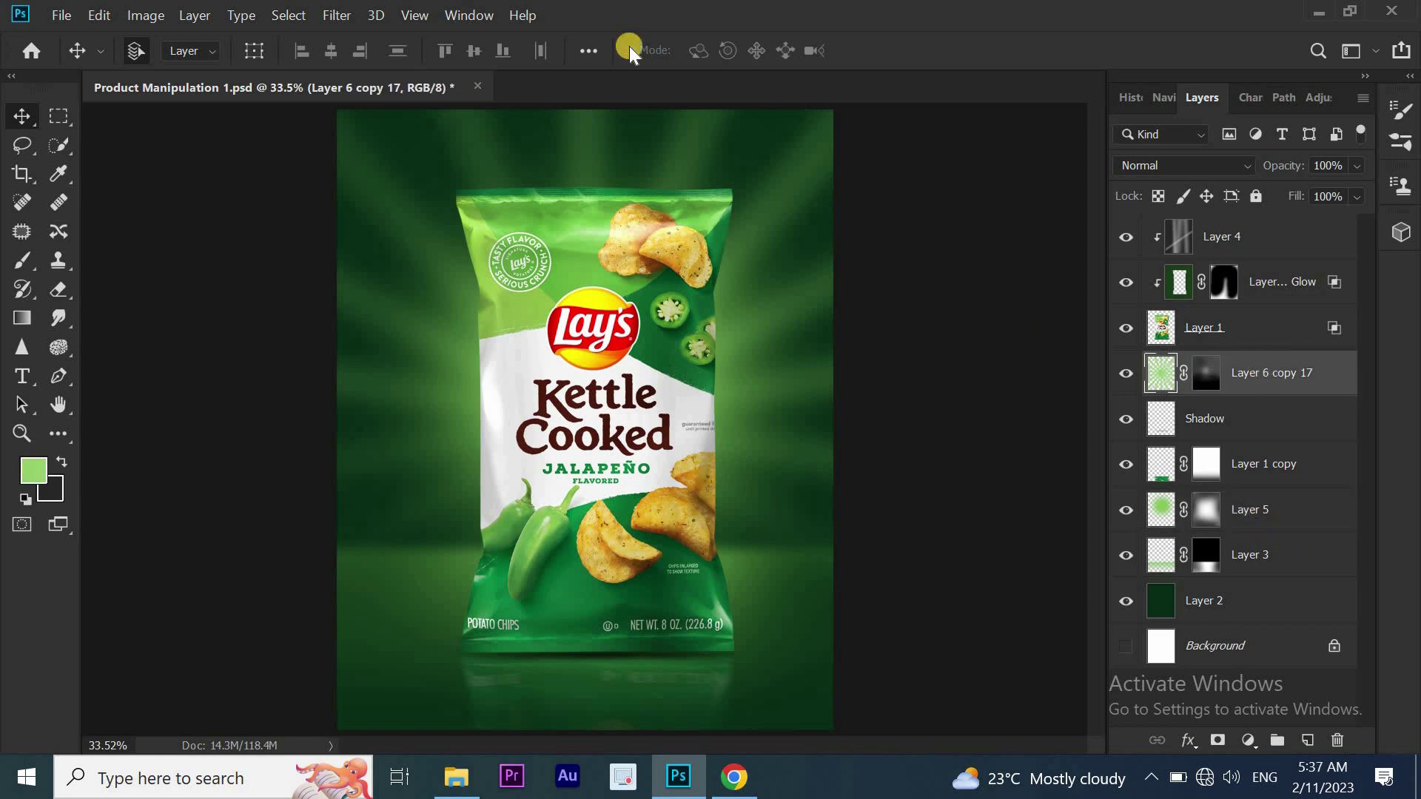
left_click(165, 11)
left_click(432, 65)
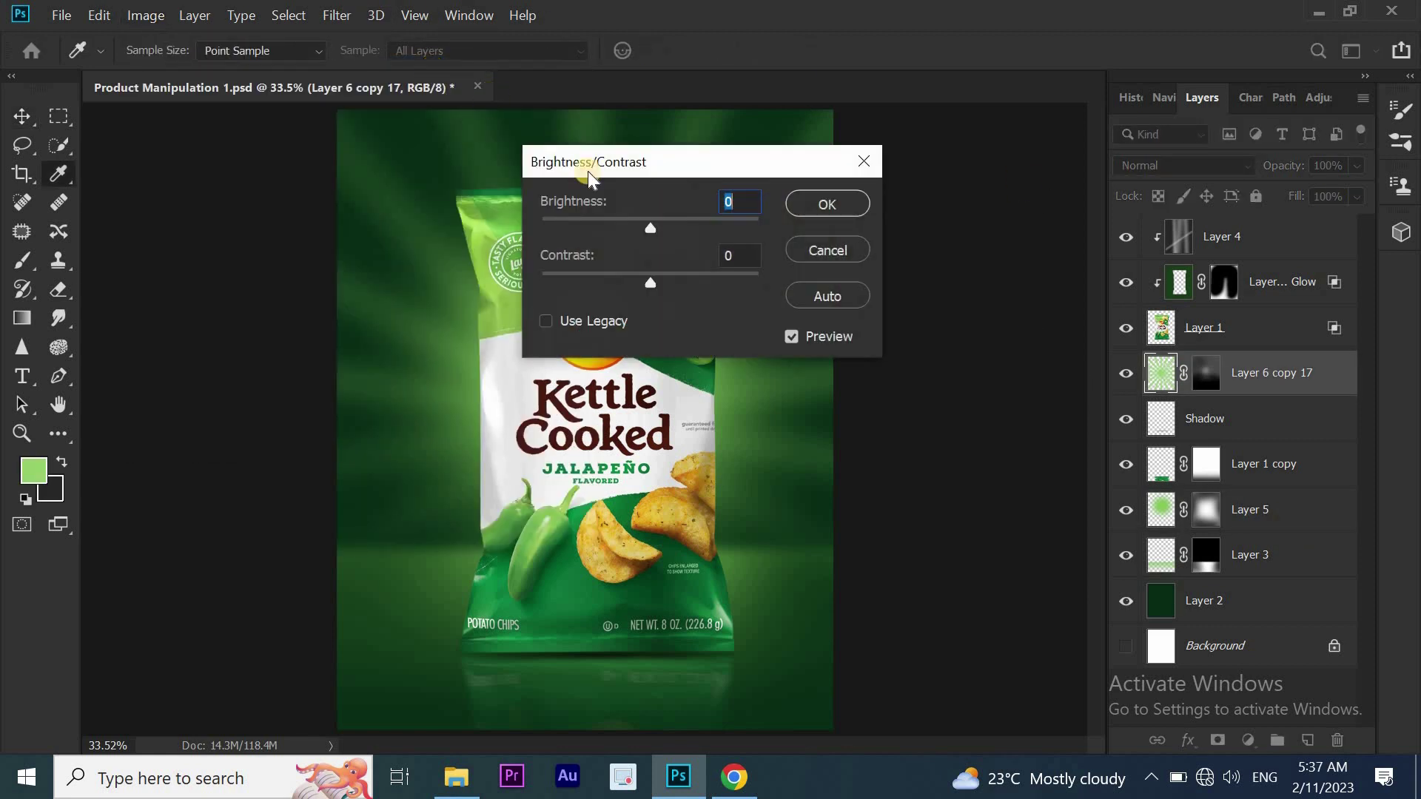
left_click_drag(638, 225, 682, 225)
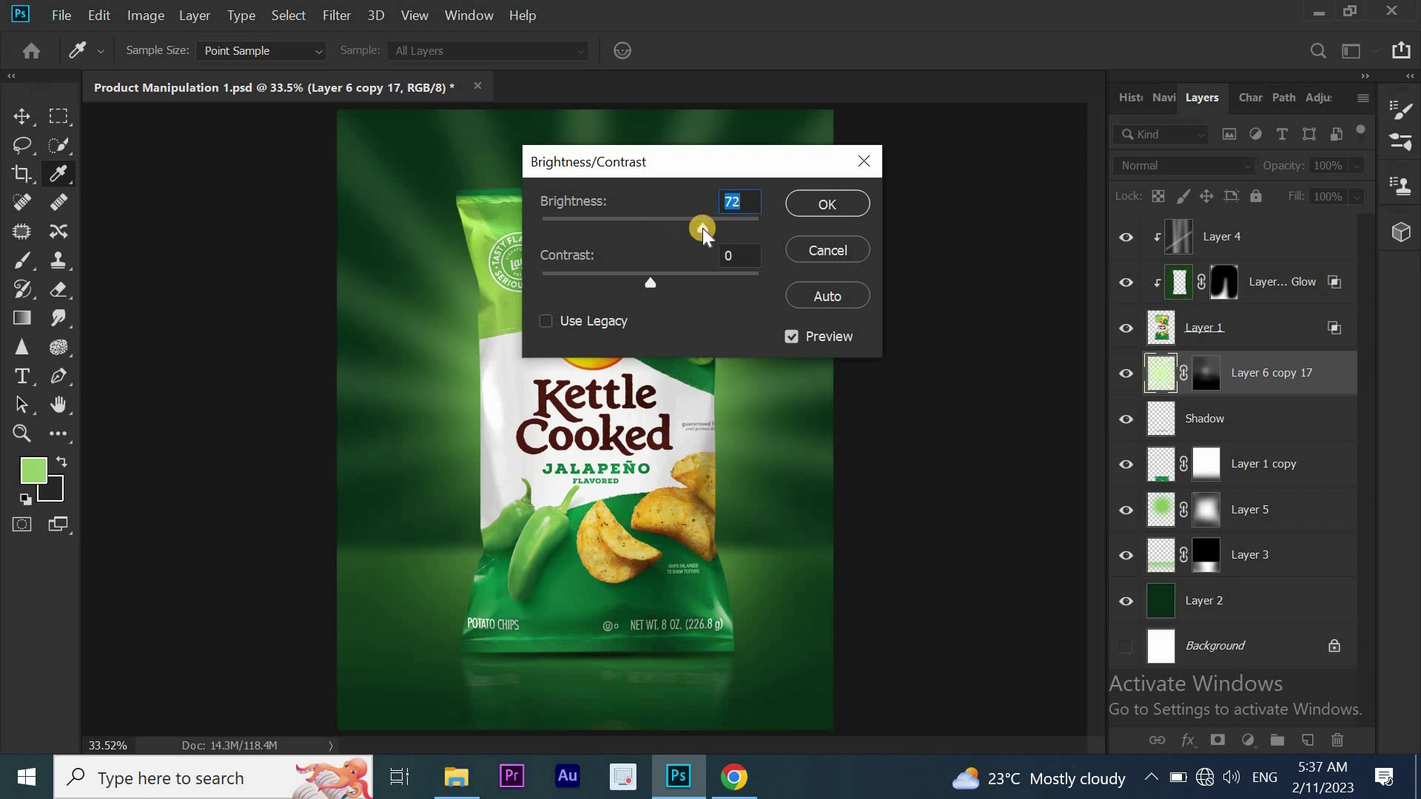
left_click(810, 204)
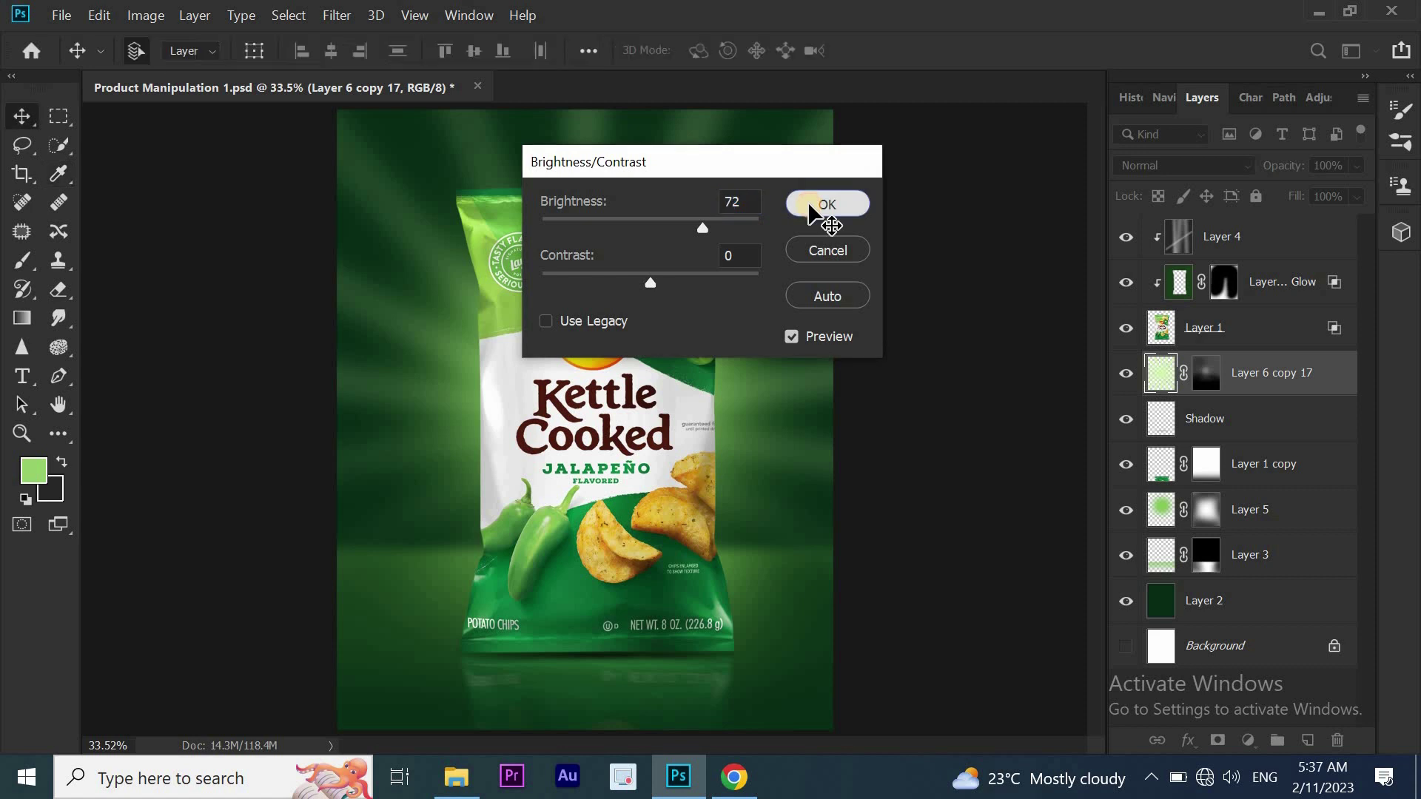
left_click(1284, 422)
On a new layer above Shadow, paint a soft green glow around the bag at full opacity
left_click(1307, 742)
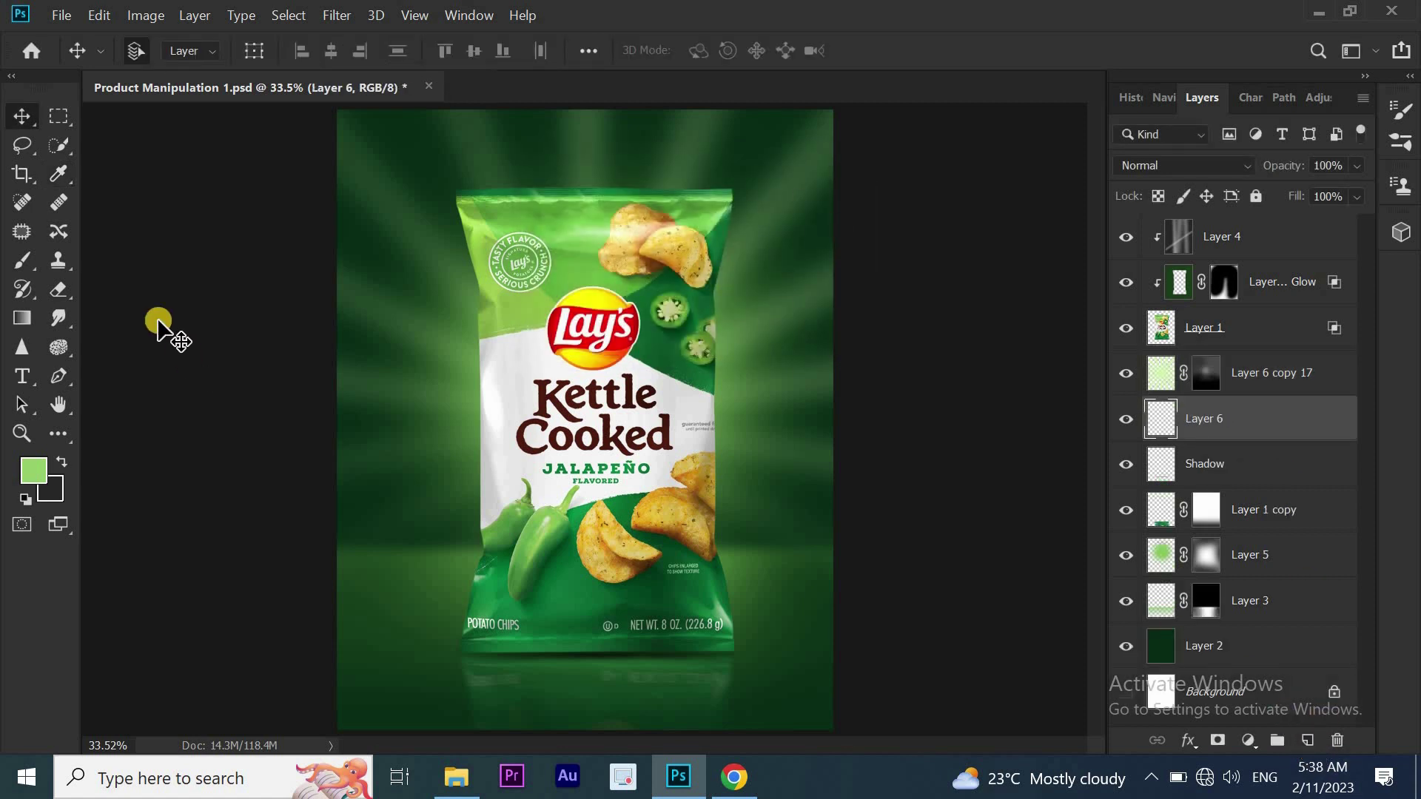
left_click(59, 173)
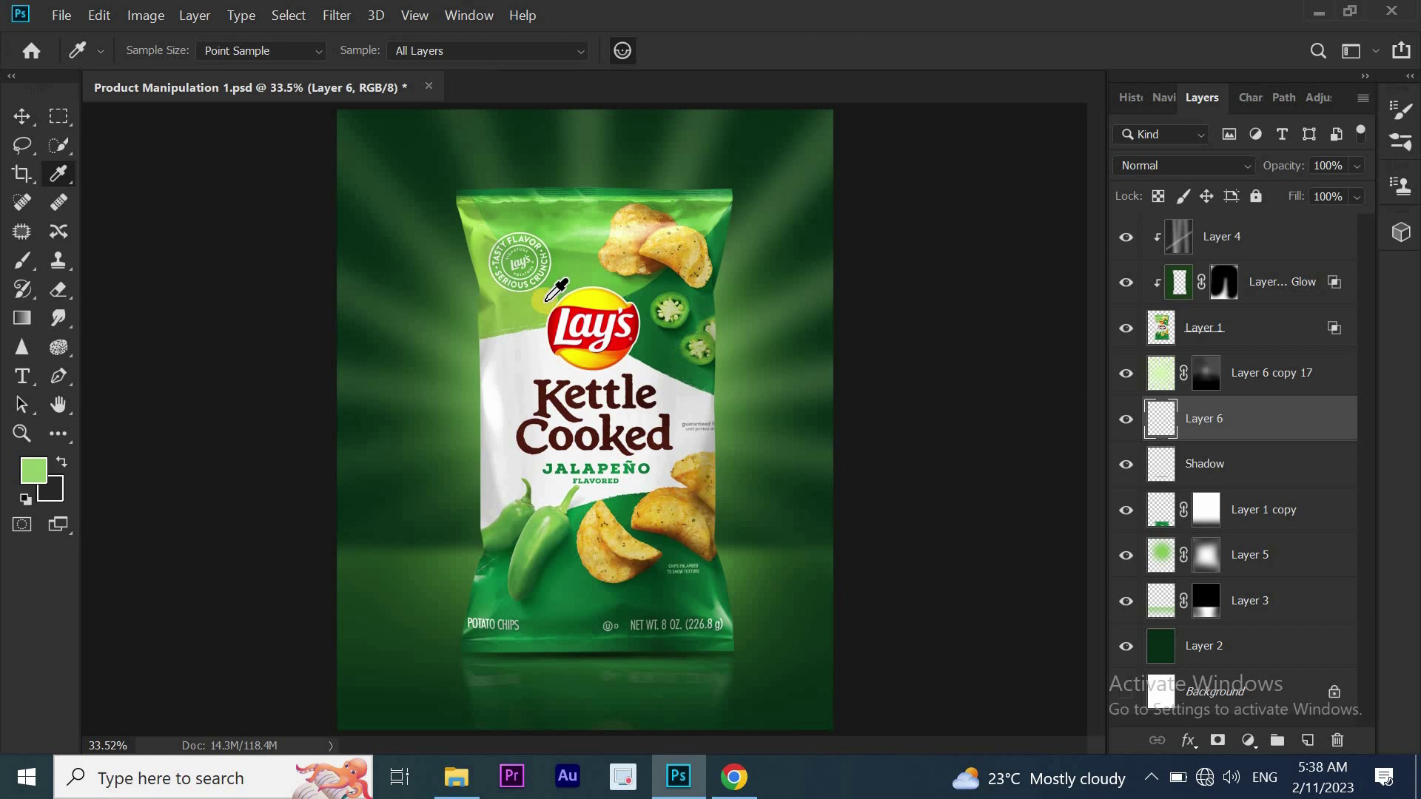
left_click(22, 261)
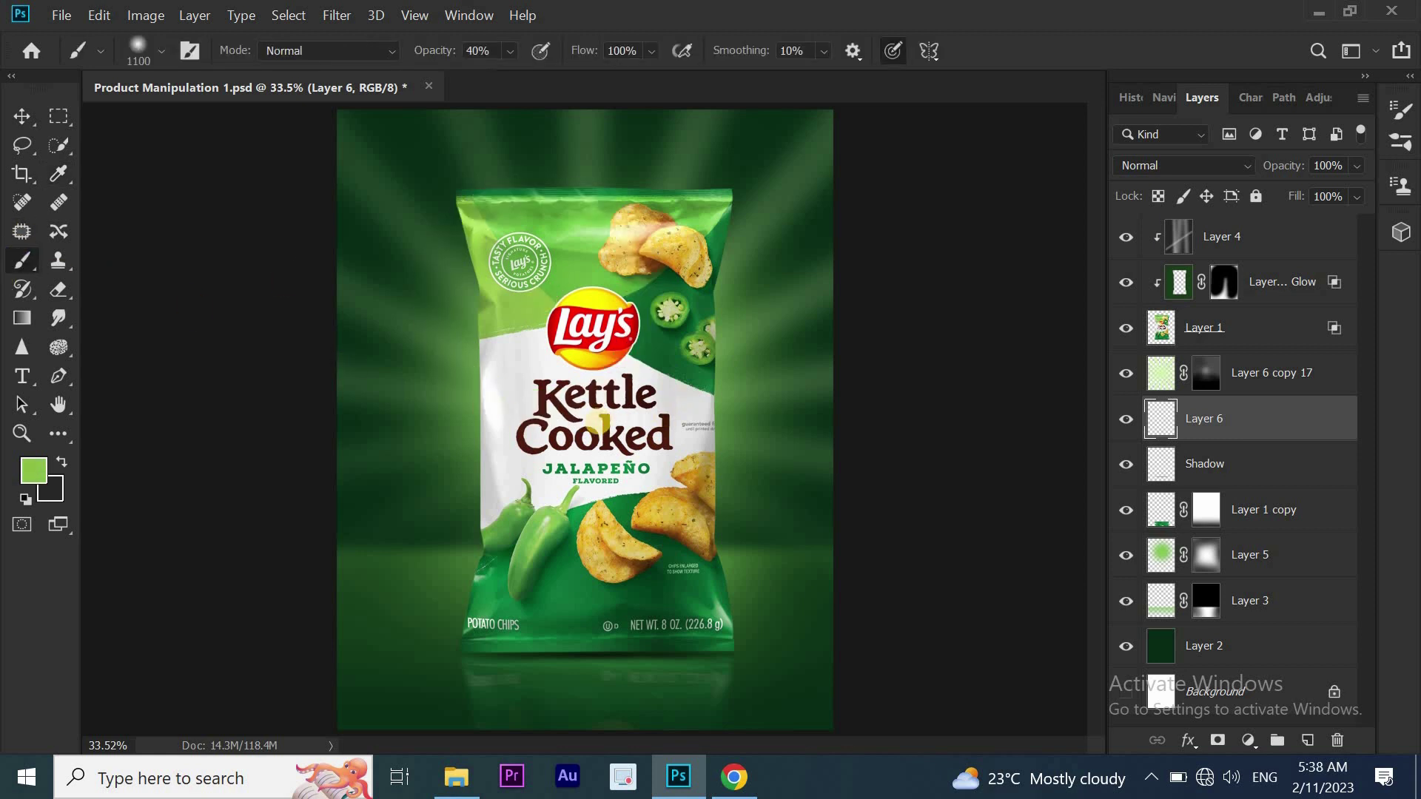
left_click_drag(437, 51, 716, 38)
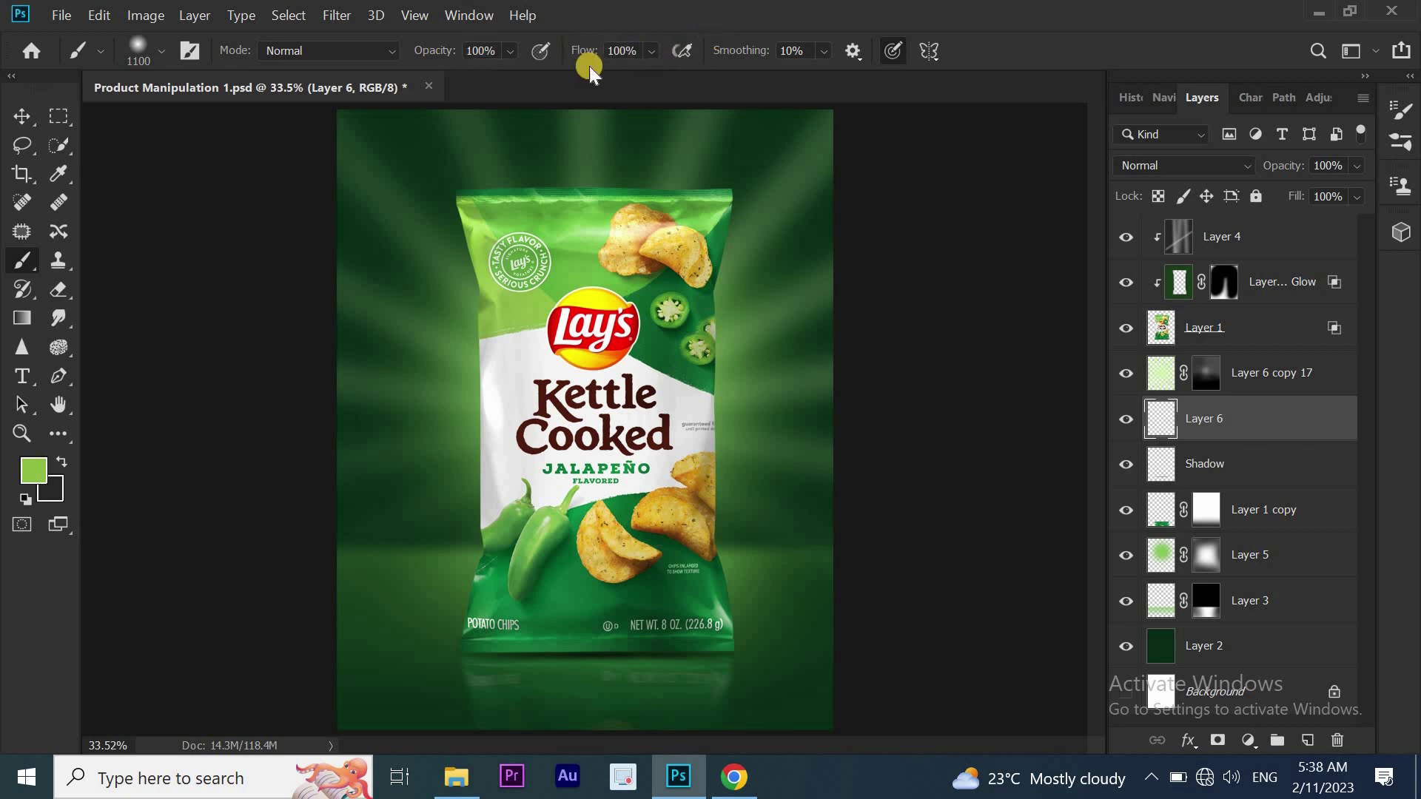
left_click_drag(595, 426, 595, 335)
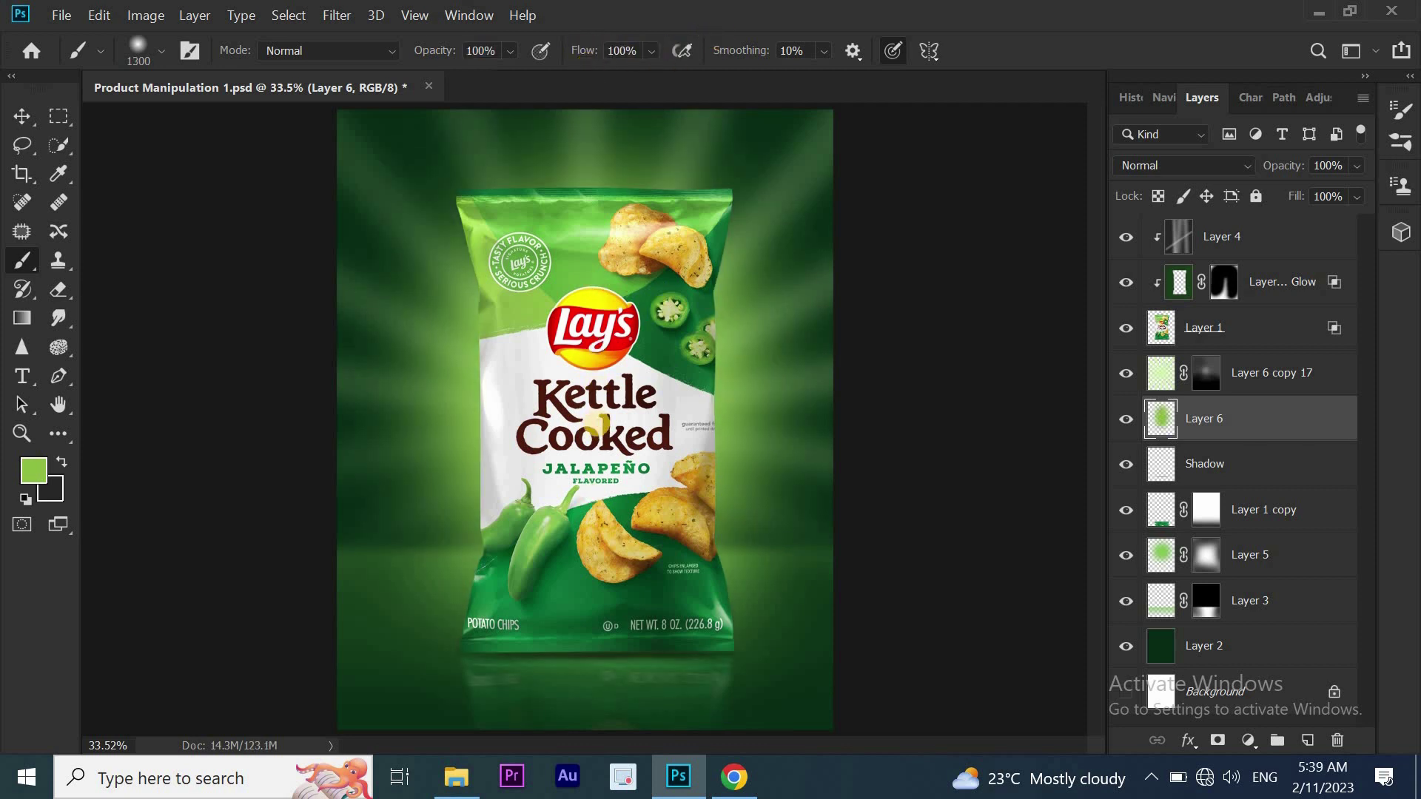
left_click(22, 116)
Mask the glow layer, fading it near the top and along the left edge
left_click(1218, 740)
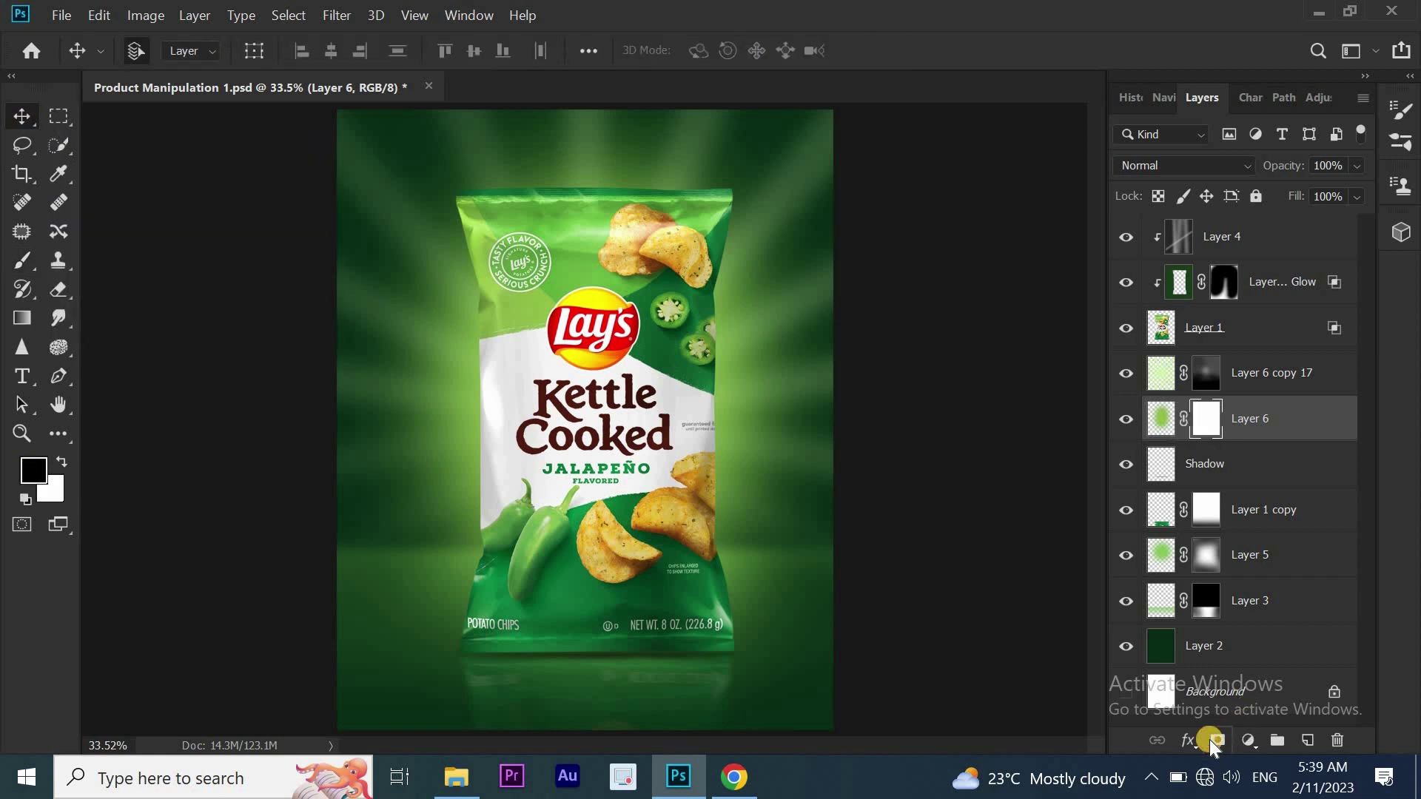
left_click(21, 260)
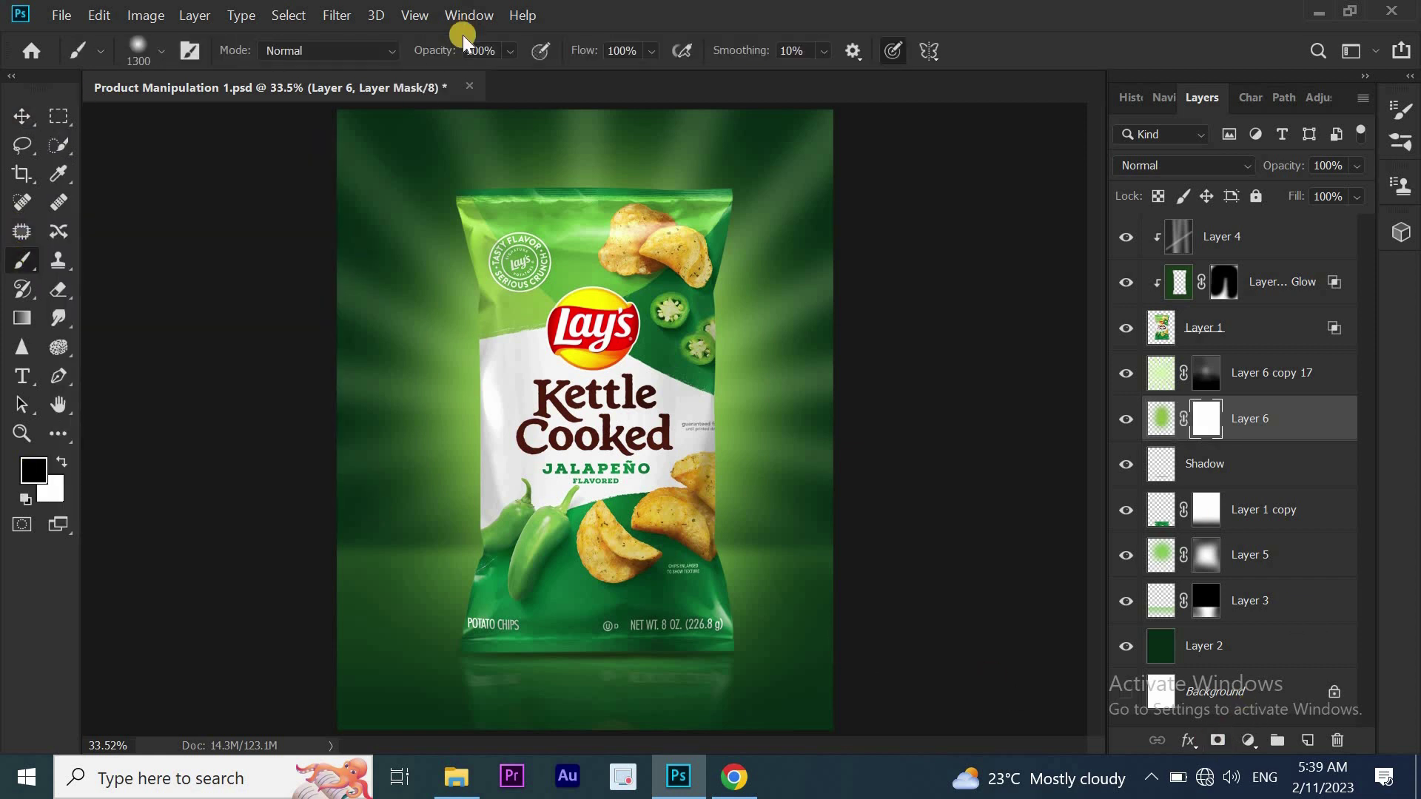
left_click_drag(585, 51, 539, 53)
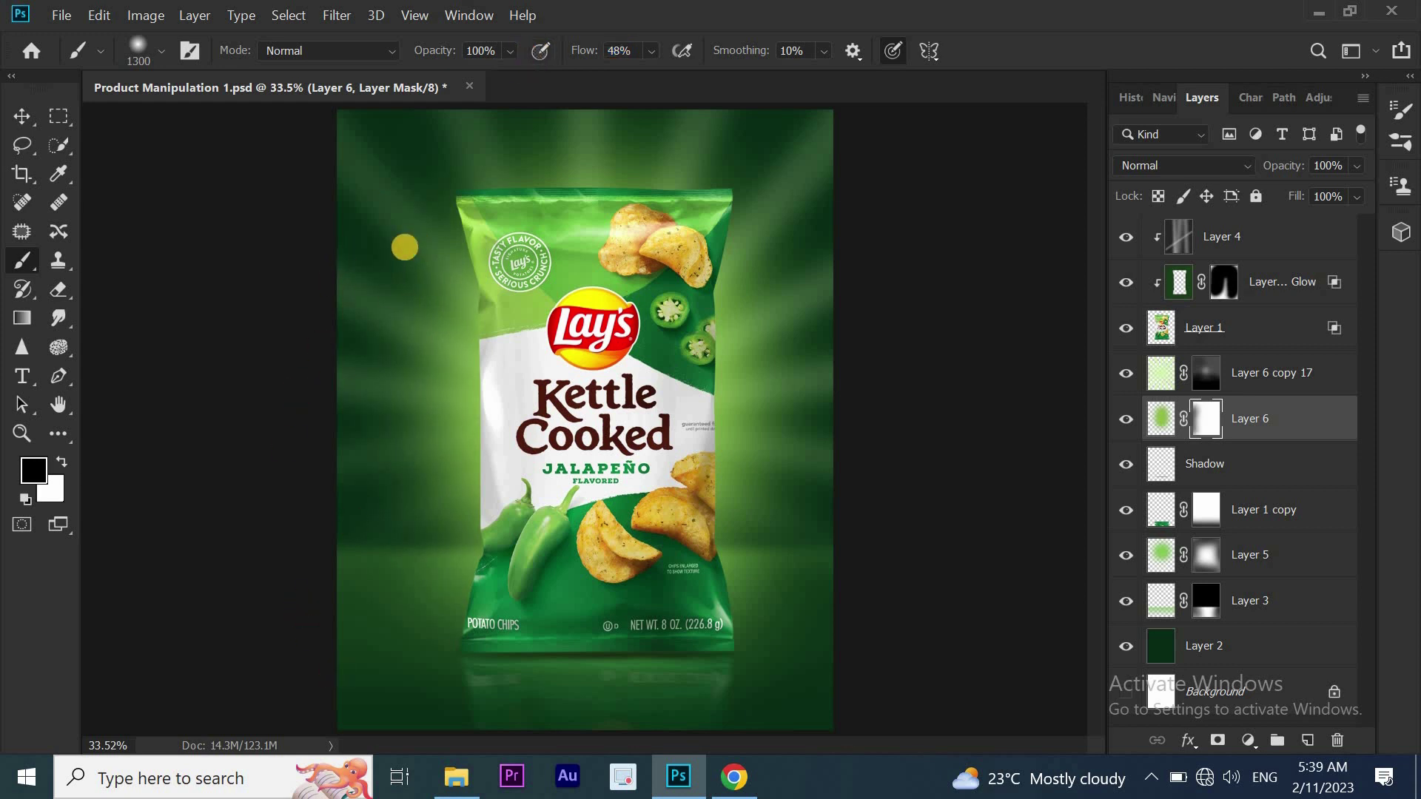
mouse_move(516, 103)
left_mouse_down()
mouse_move(831, 195)
mouse_move(815, 660)
mouse_move(406, 723)
mouse_move(348, 81)
left_mouse_up()
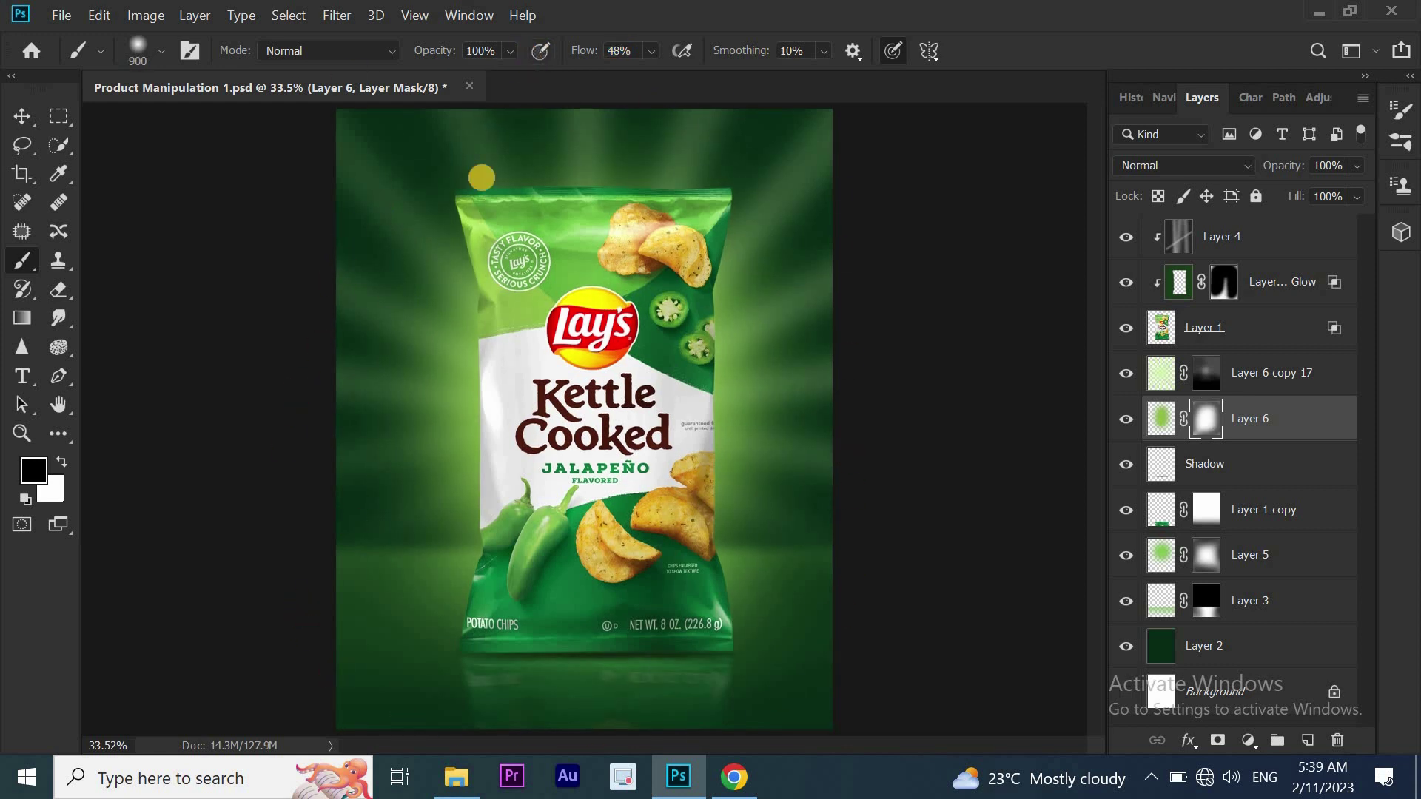
key("bracketleft")
key("bracketleft")
key("bracketleft")
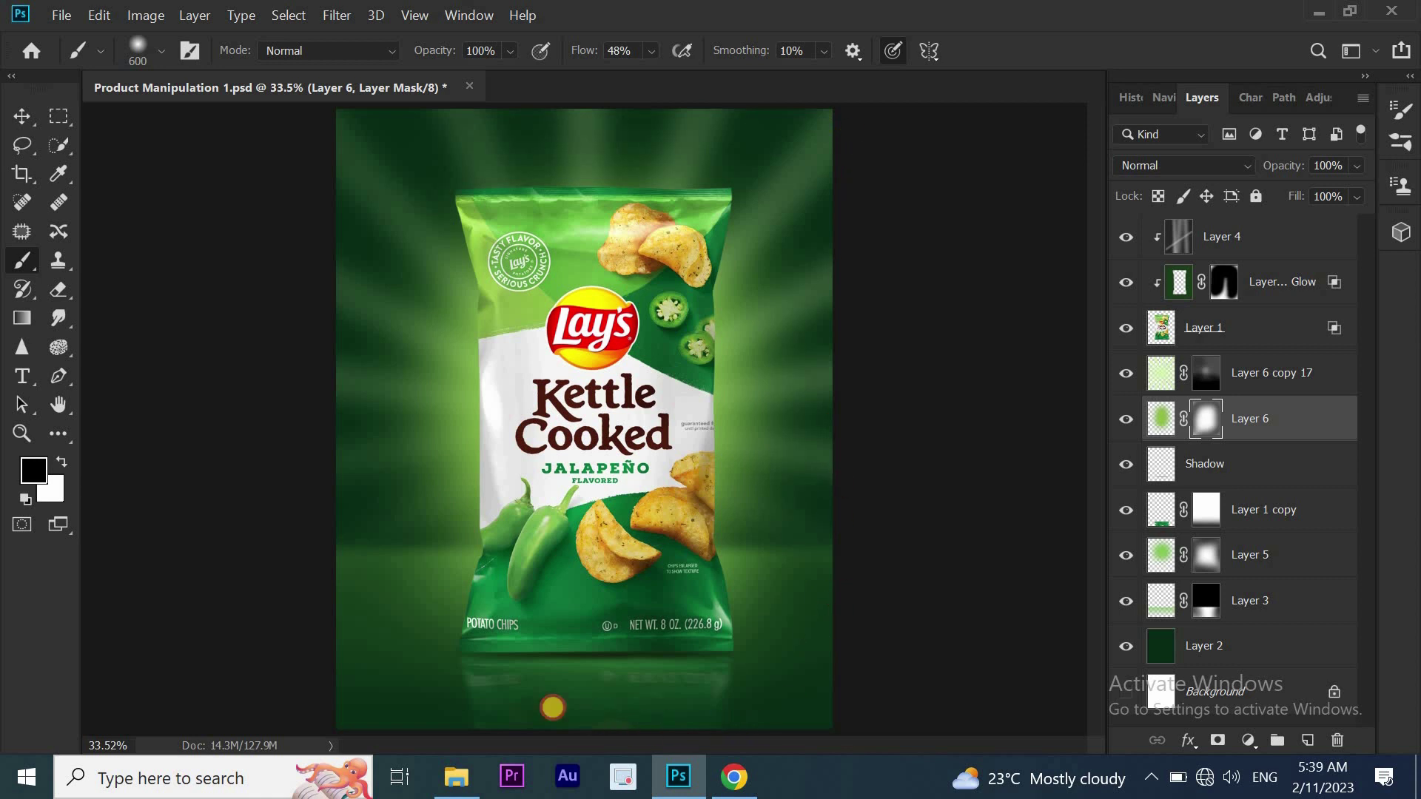
left_click_drag(307, 516, 480, 110)
Add an Inner Glow in light green #80dd52 to Layer 1's chips bag
left_click(22, 117)
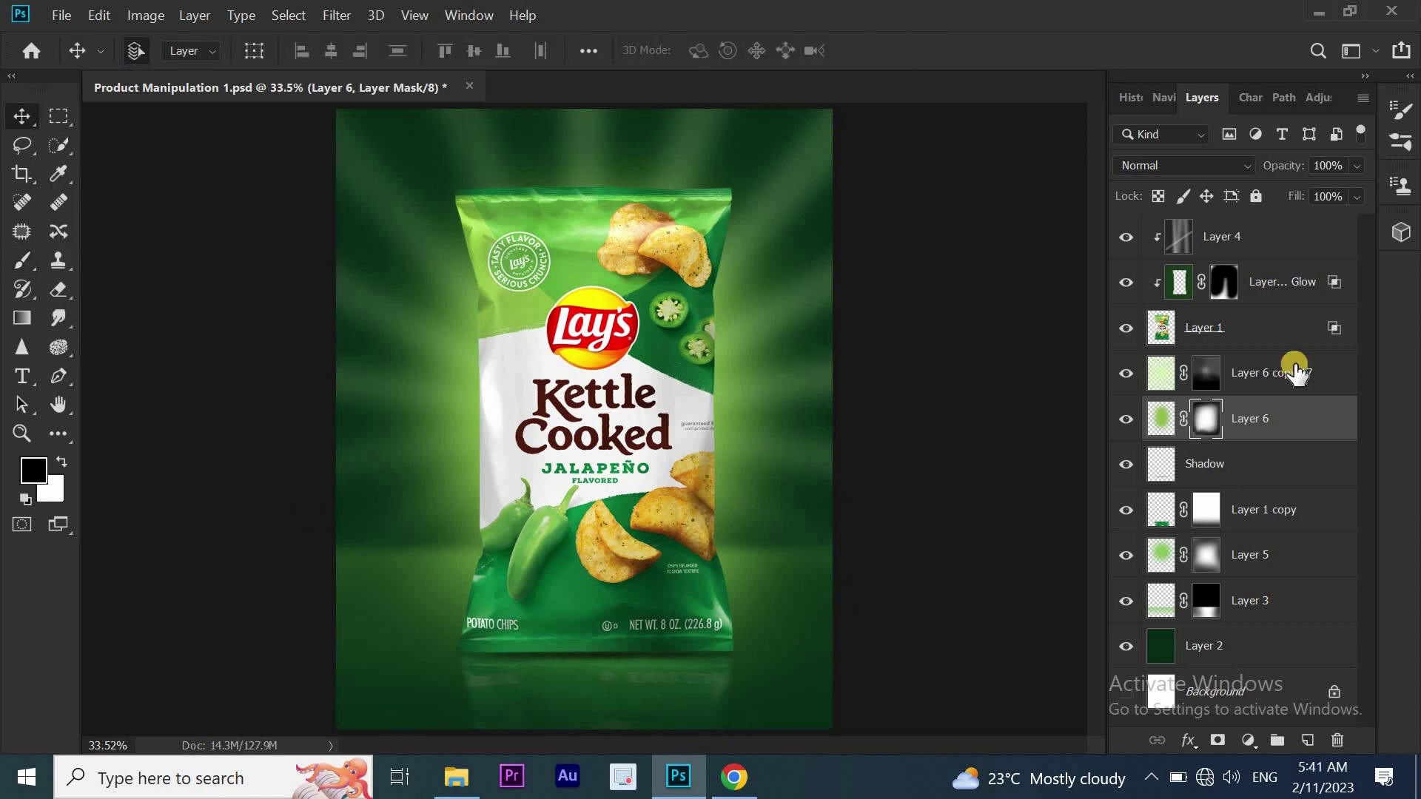
left_click(1272, 336)
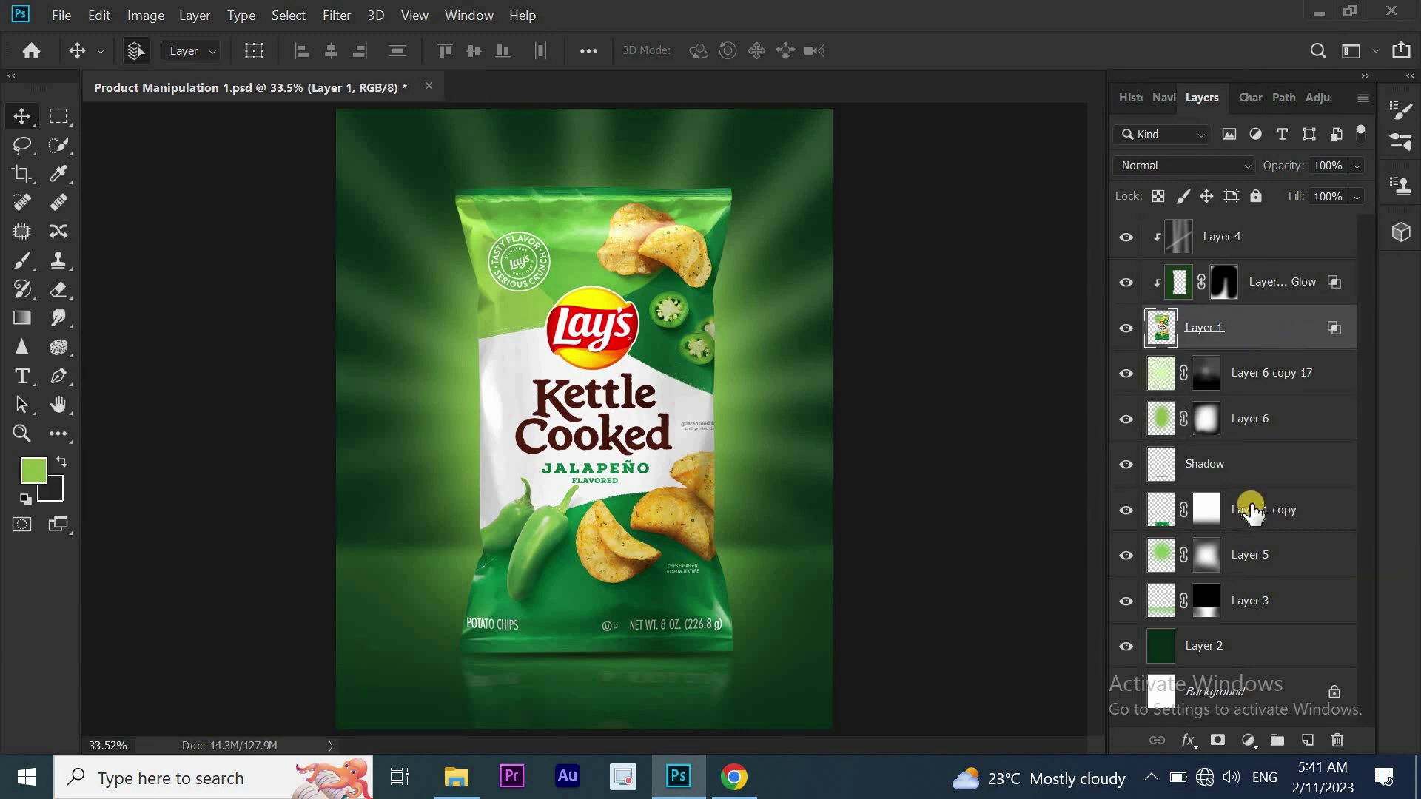
left_click(1187, 740)
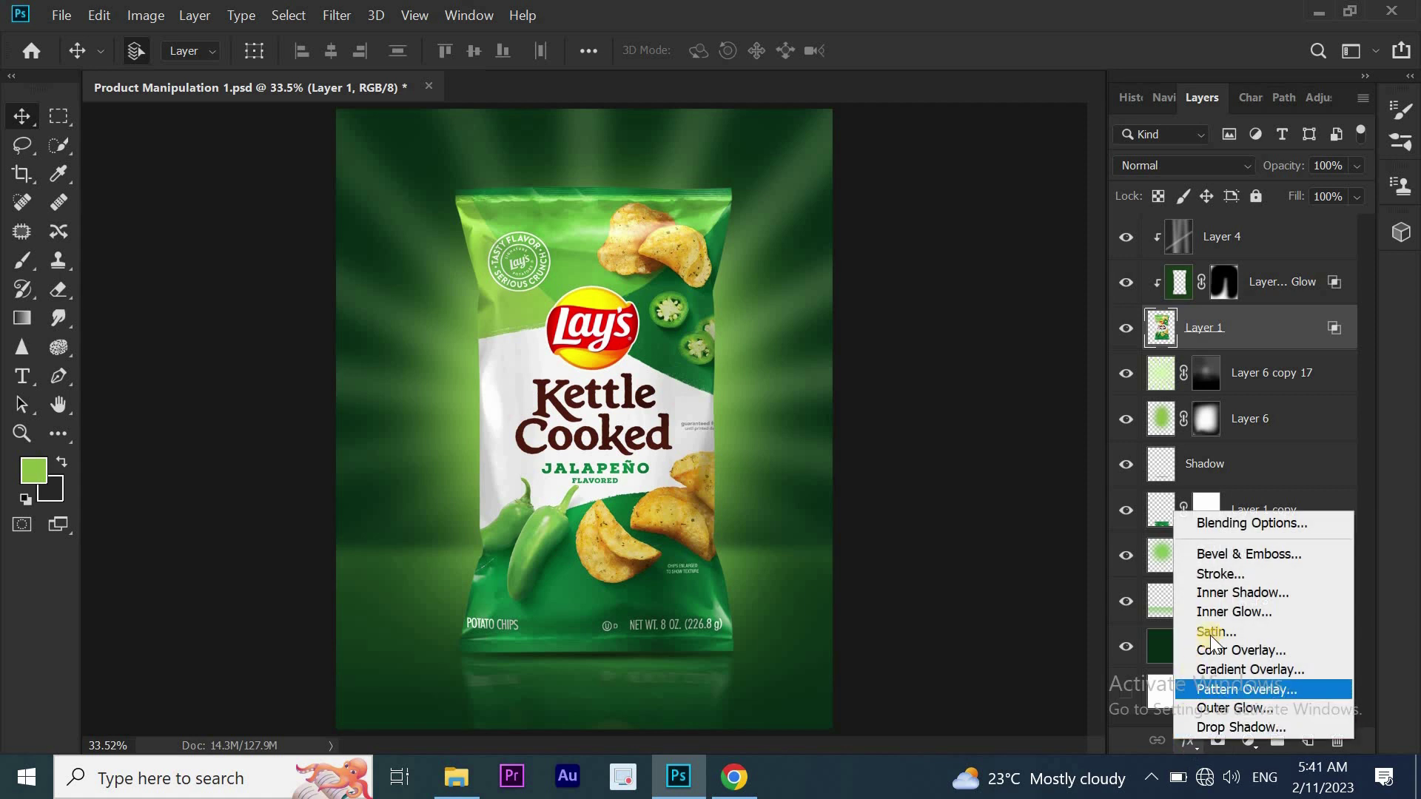
left_click(1215, 612)
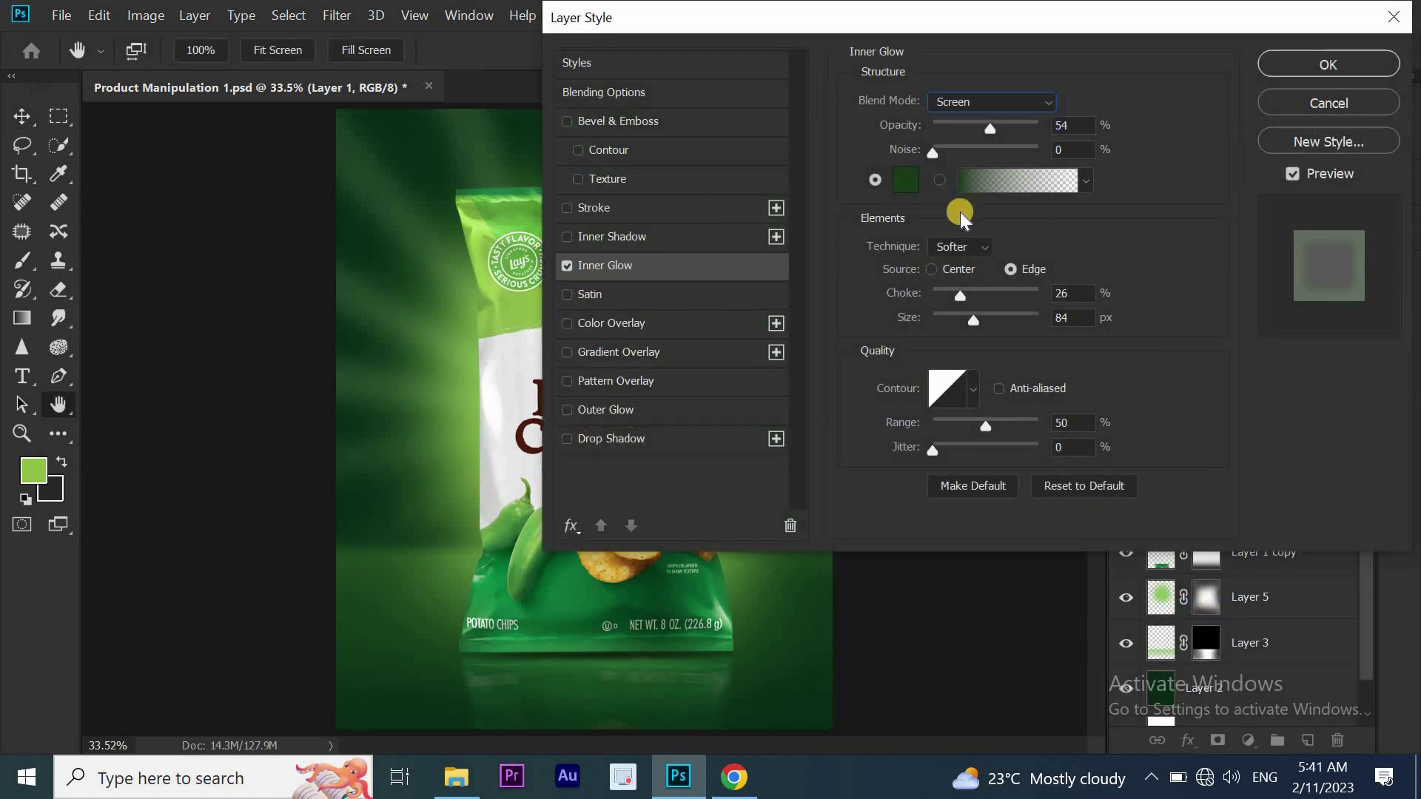
left_click(906, 181)
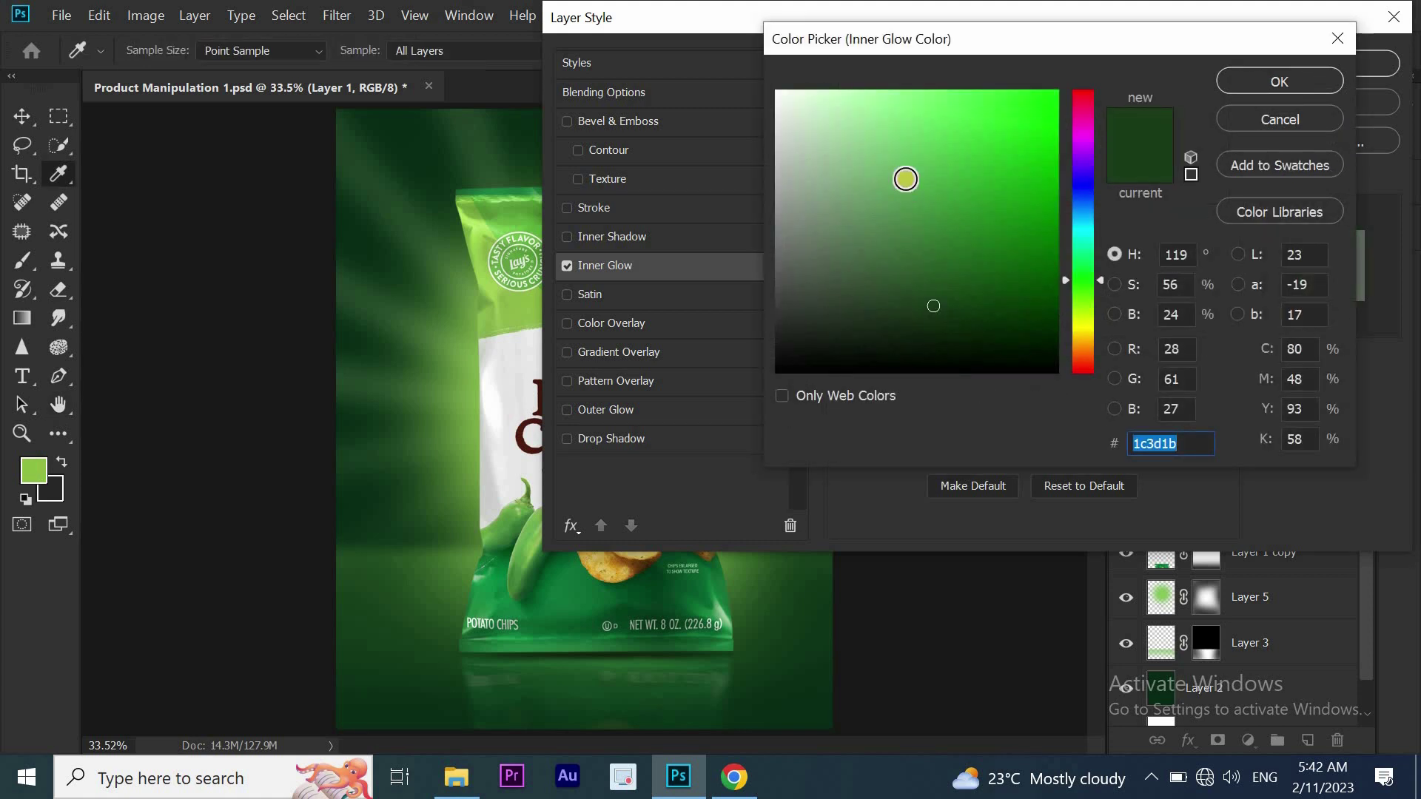
left_click(1026, 239)
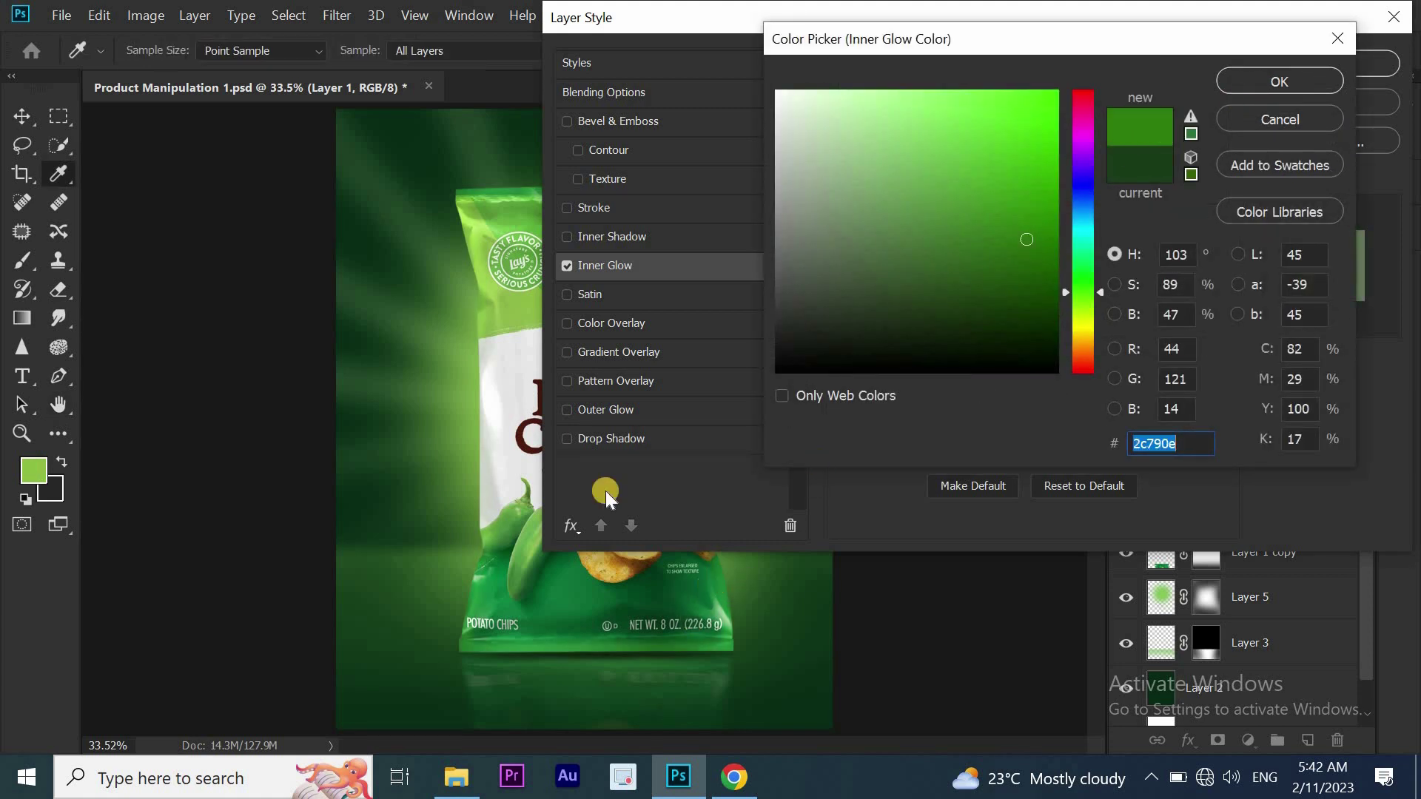
left_click(464, 423)
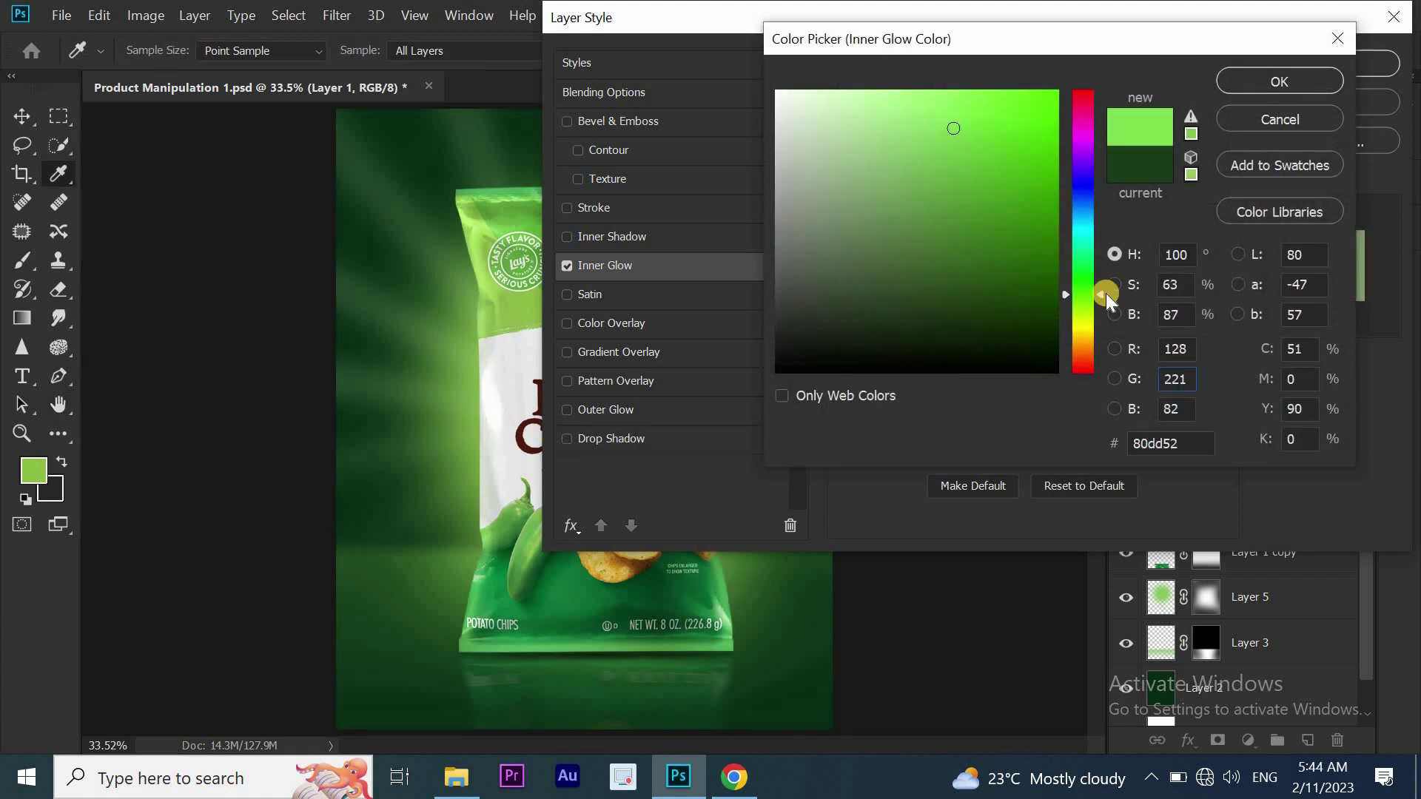
left_click(1294, 81)
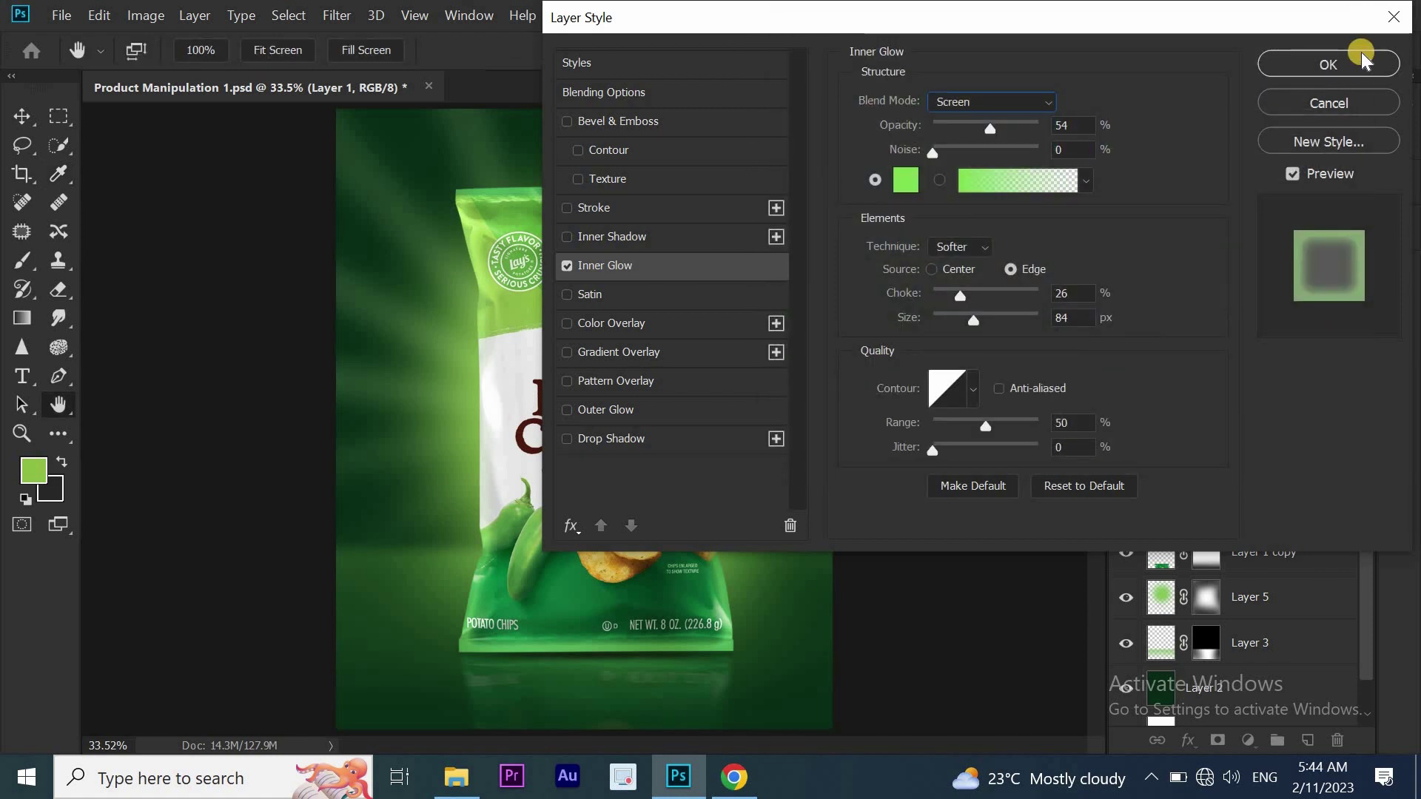
left_click(1353, 57)
Split Layer 1's Inner Glow onto its own layer and give it a layer mask
right_click(1236, 379)
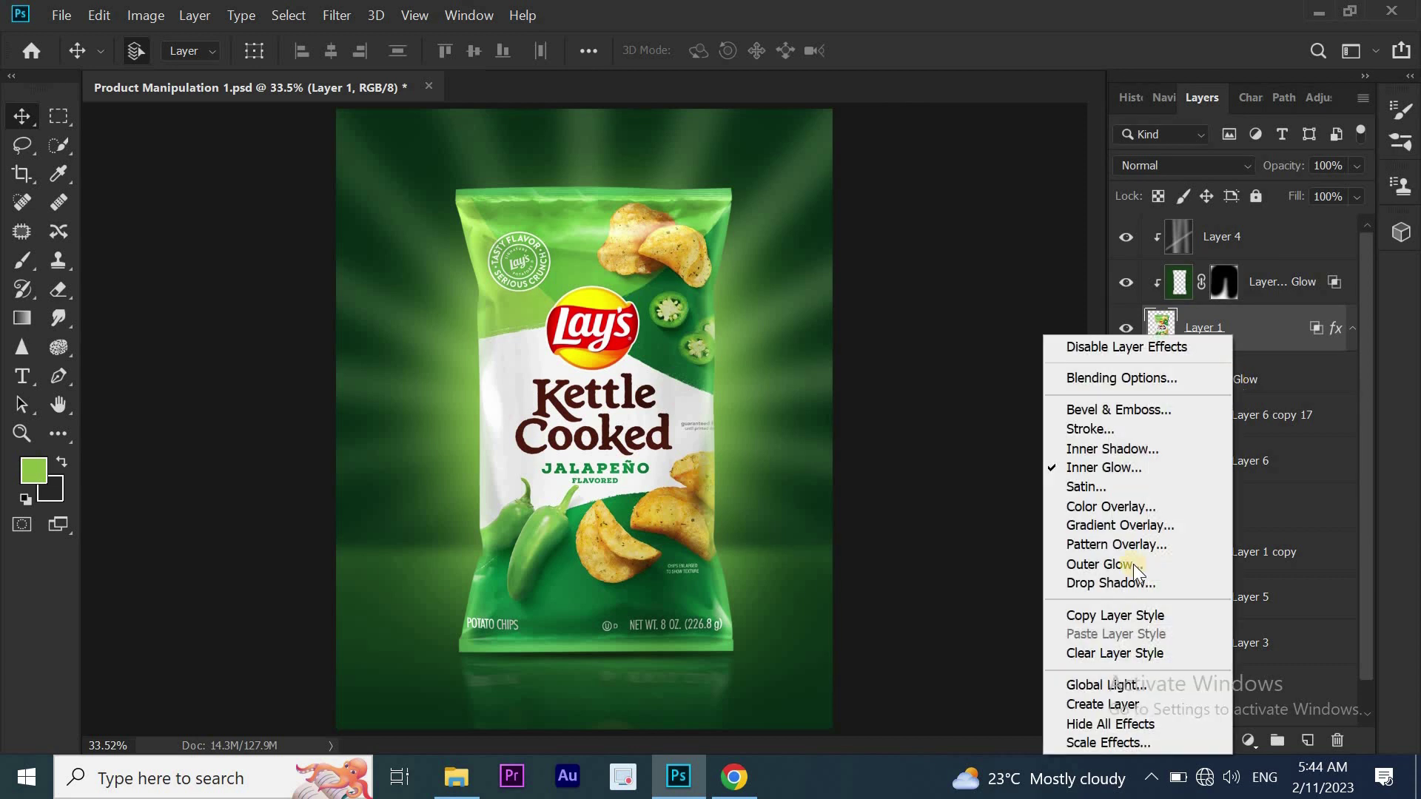
left_click(1110, 704)
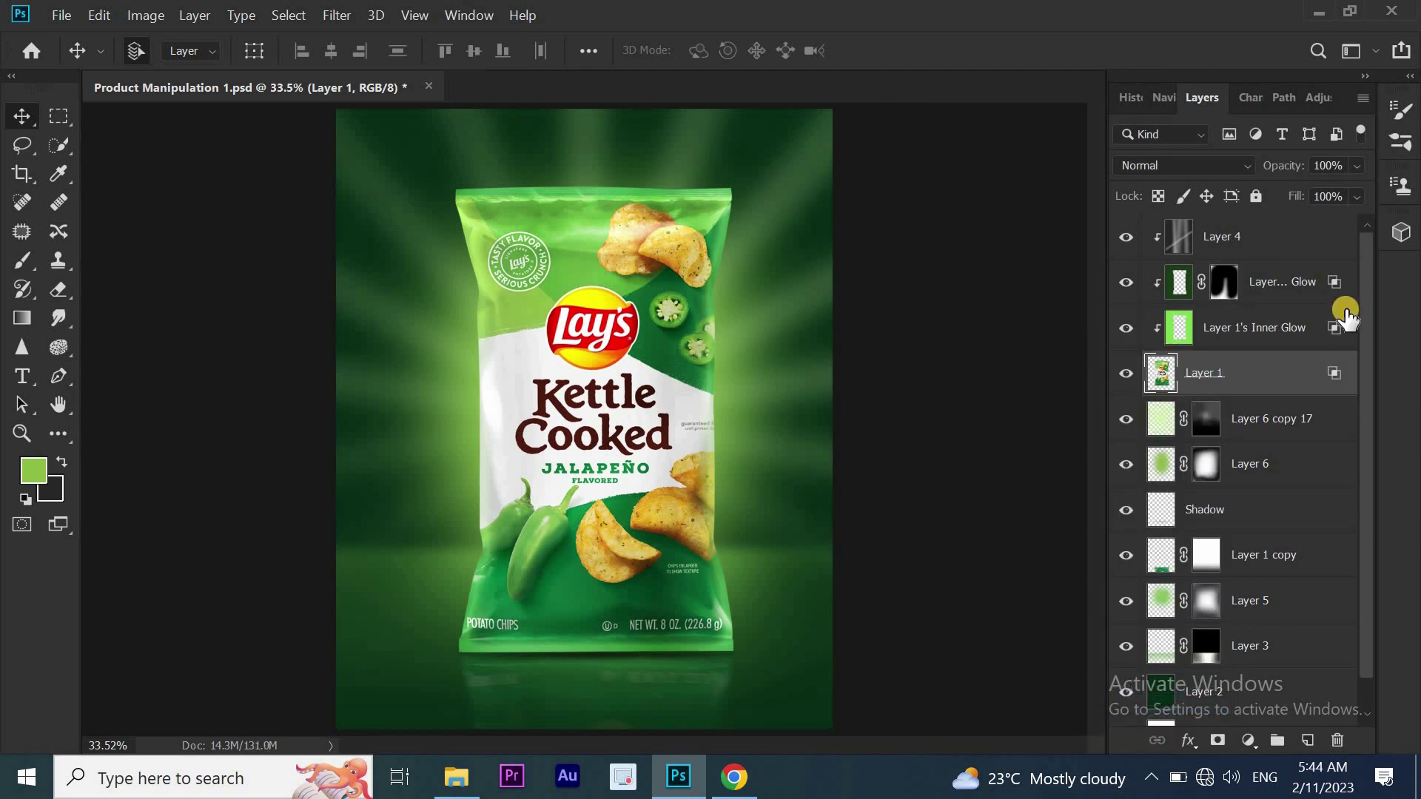
left_click(1295, 327)
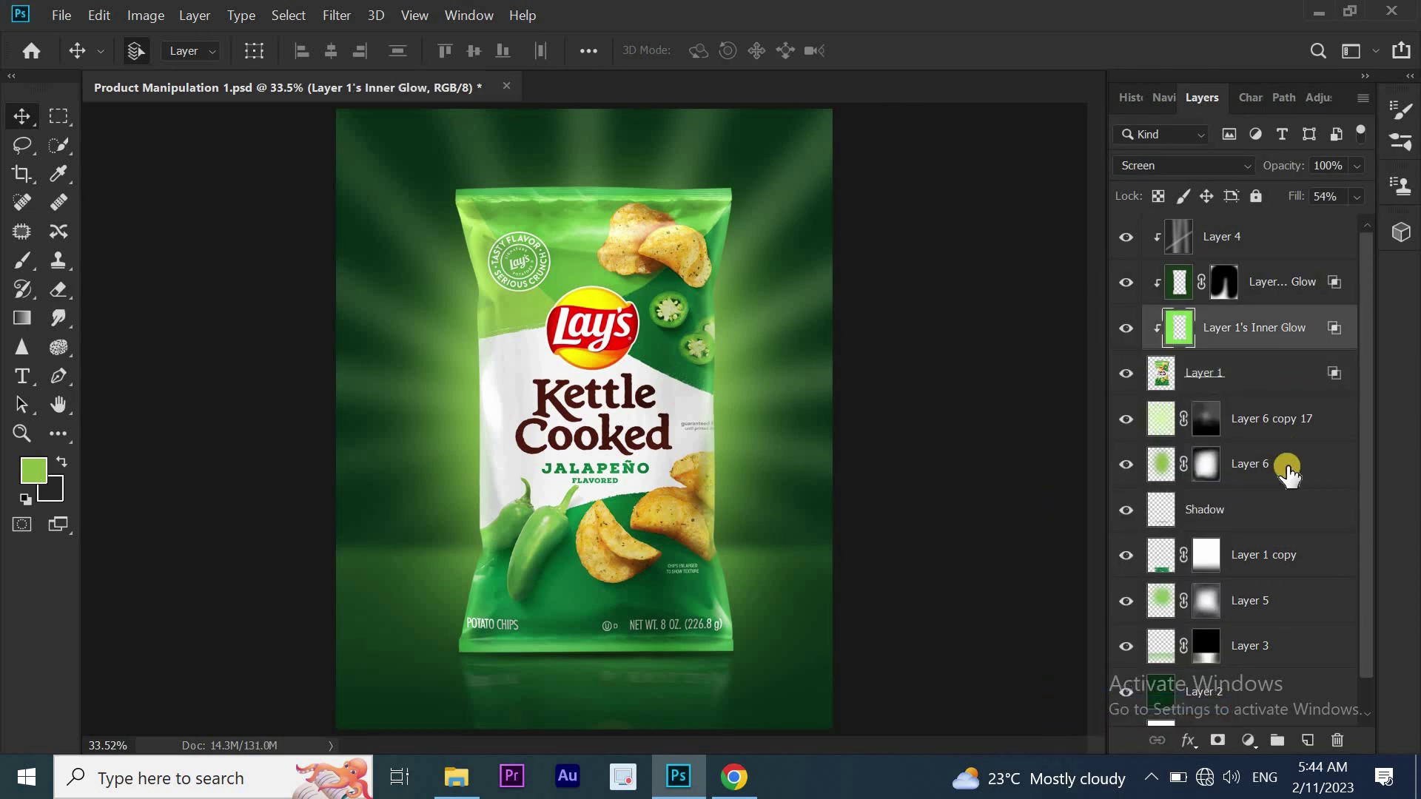
left_click(1219, 740)
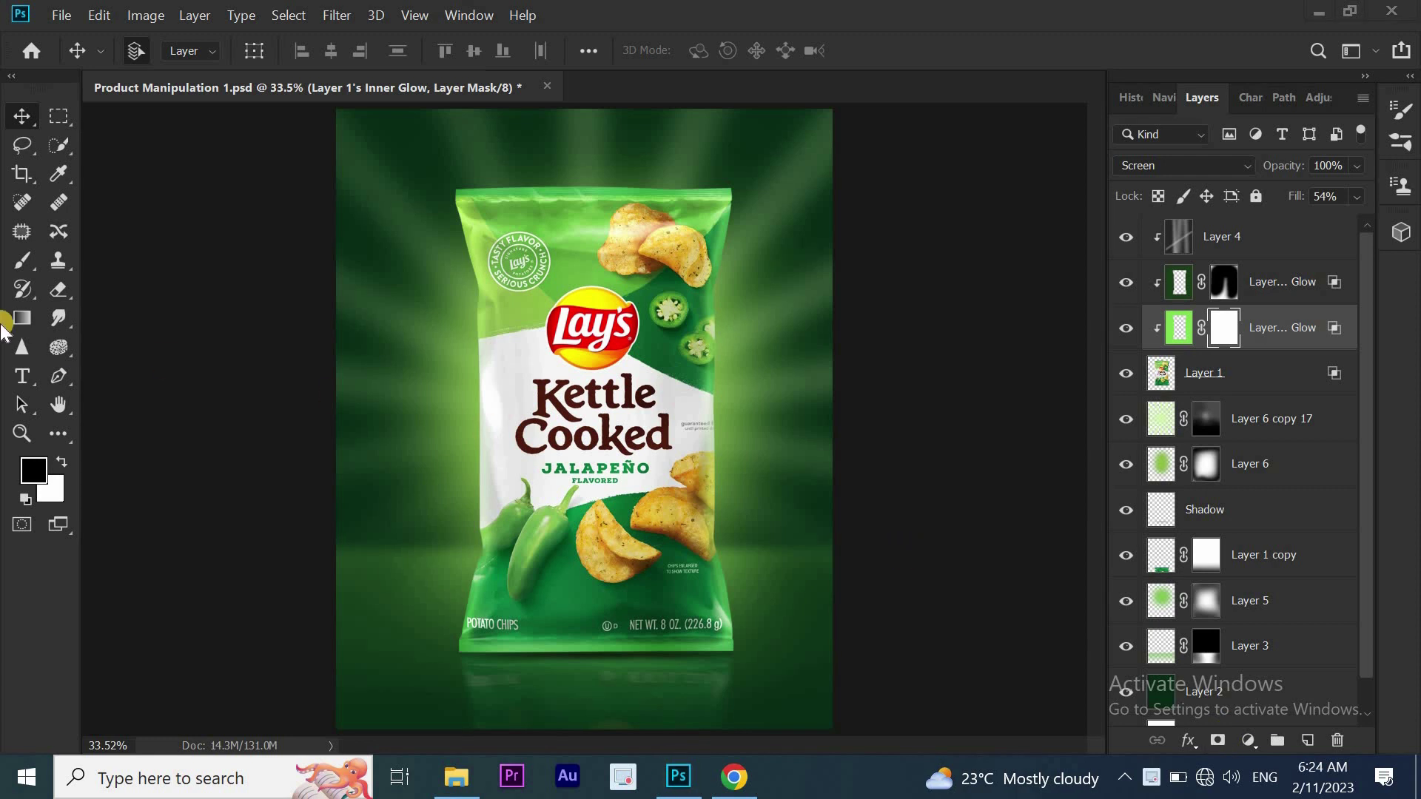
Brush black at low opacity over the bag's bottom and set the glow layer to 70% opacity
left_click(19, 265)
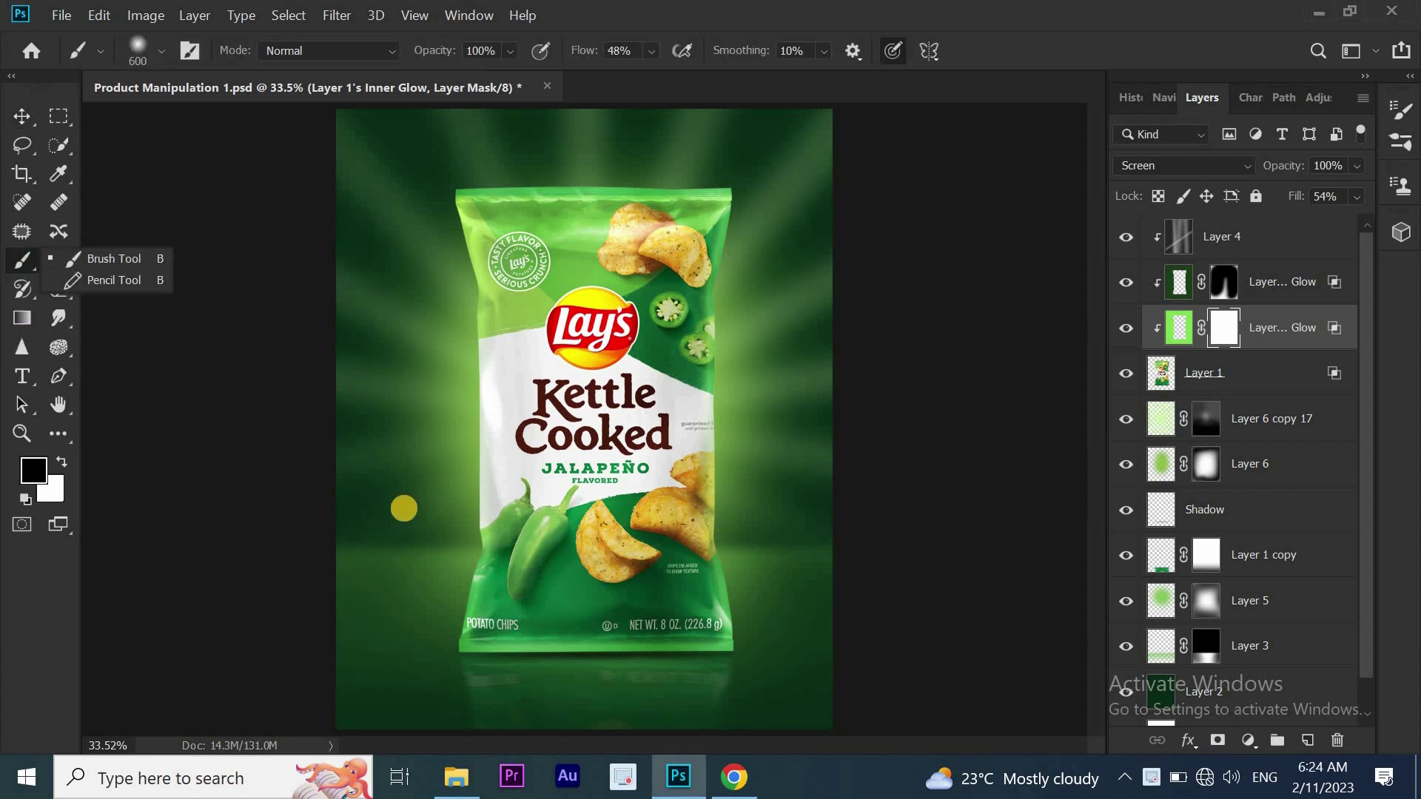
mouse_move(483, 664)
left_mouse_down()
mouse_move(714, 649)
mouse_move(418, 670)
mouse_move(711, 660)
left_mouse_up()
left_click_drag(441, 50, 360, 59)
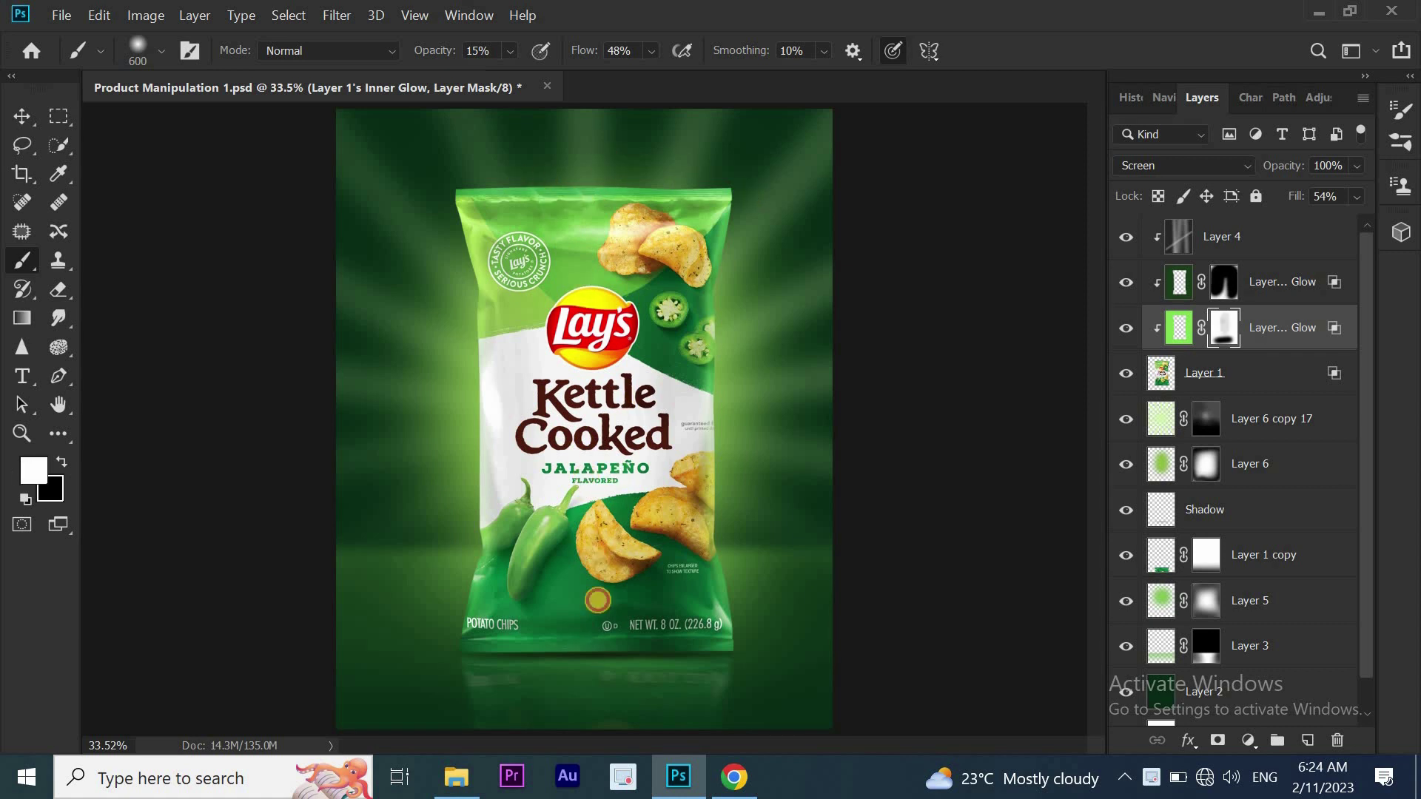
left_click_drag(570, 604, 456, 661)
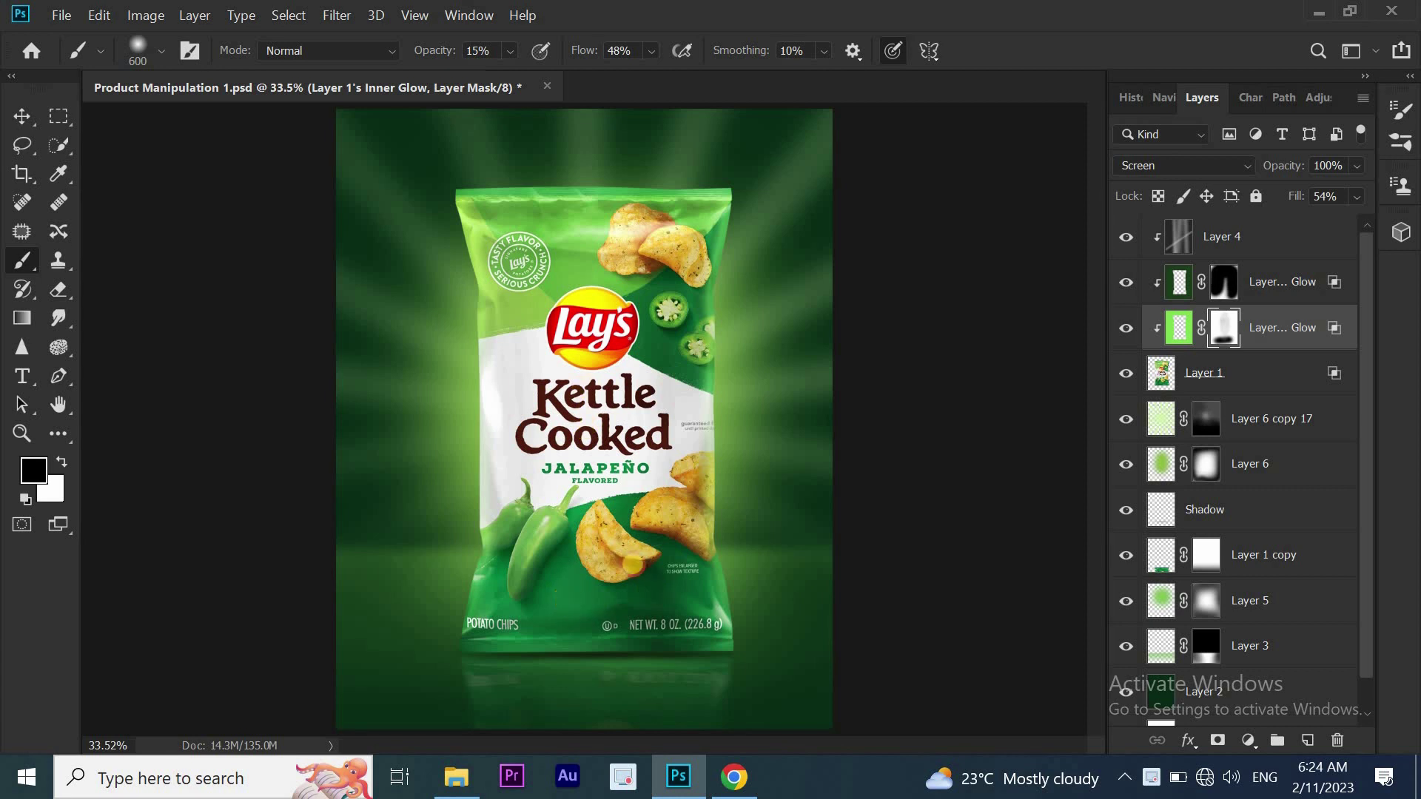
left_click(17, 115)
left_click_drag(1274, 166, 1268, 170)
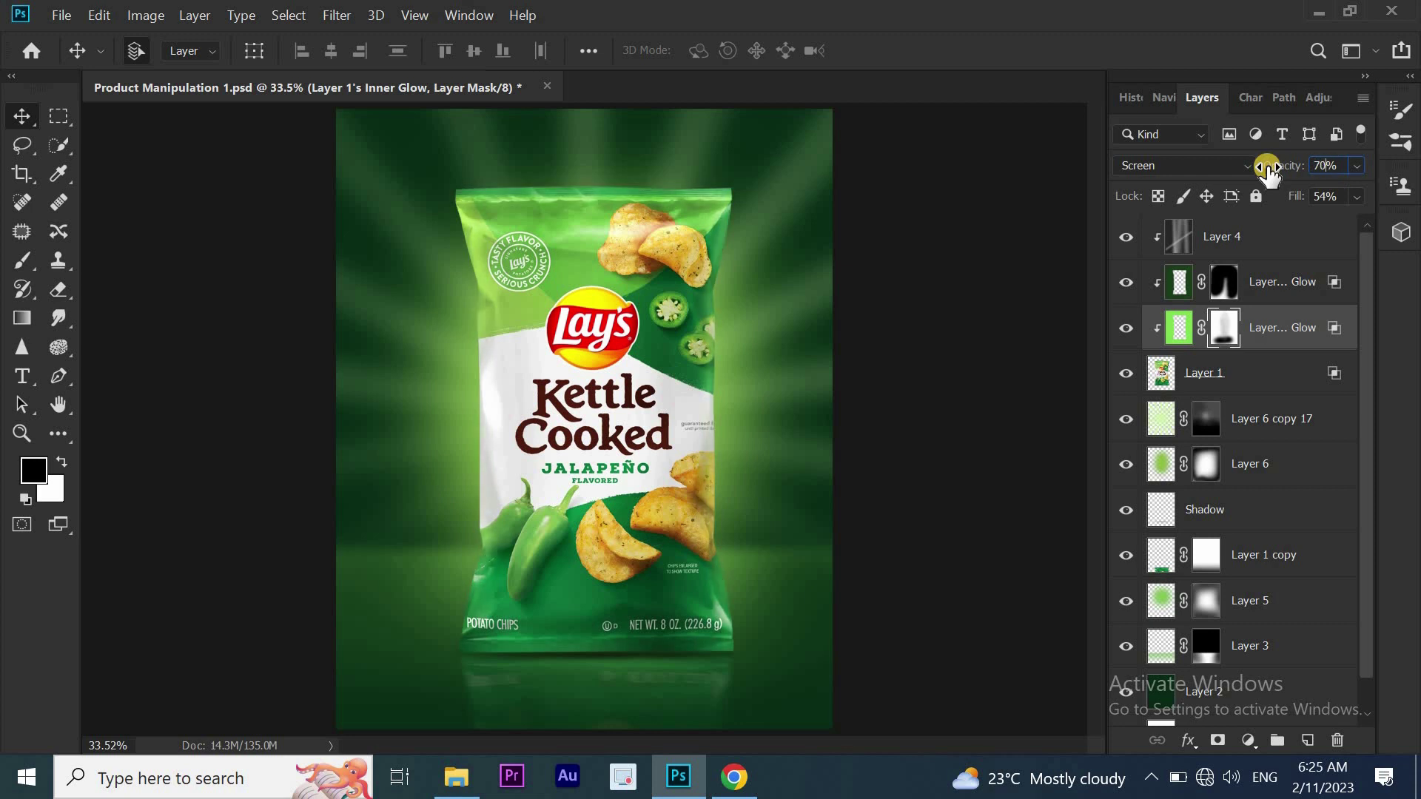
left_click(1258, 236)
Open Chips.png and quick-select one chip
left_click(62, 15)
left_click(85, 58)
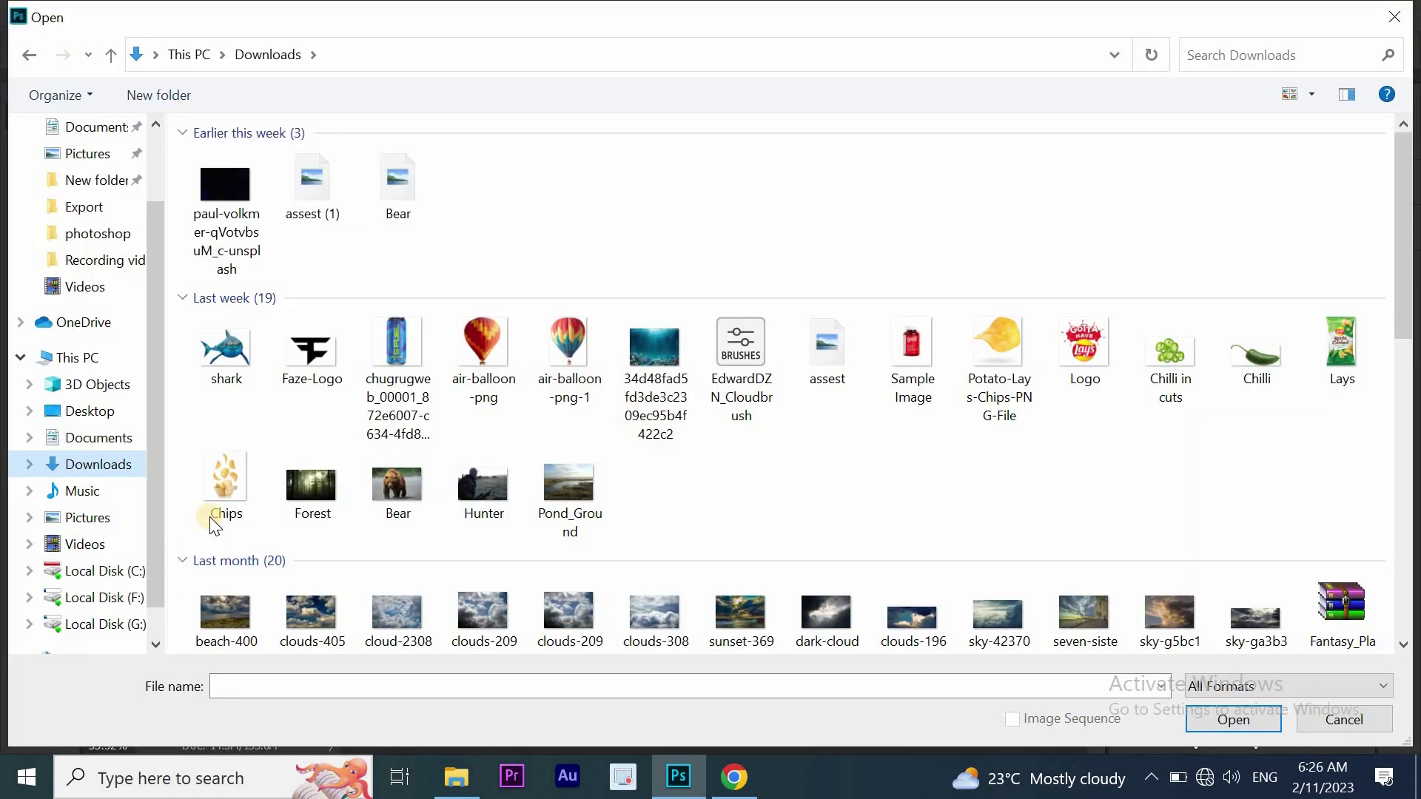
double_click(222, 489)
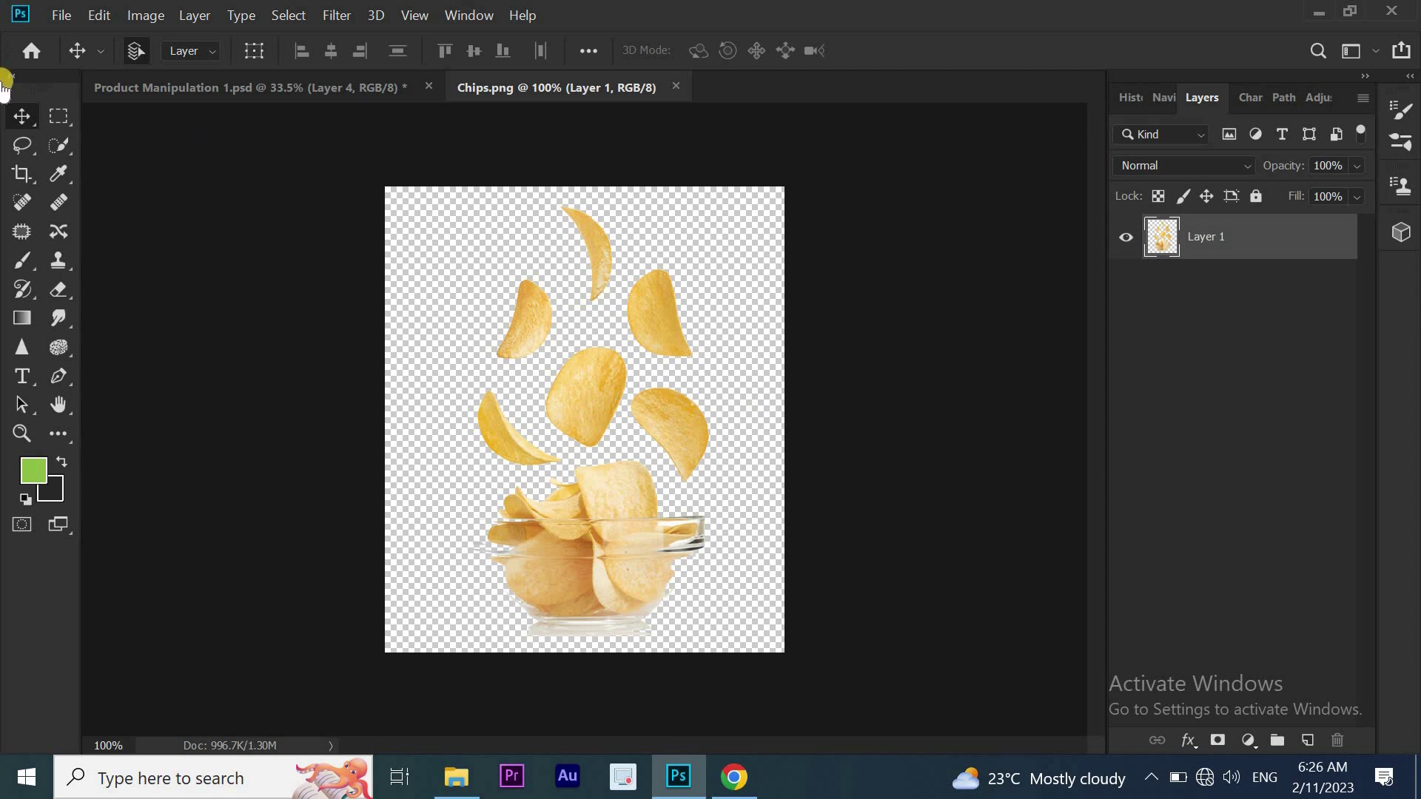
left_click(41, 122)
left_click(55, 141)
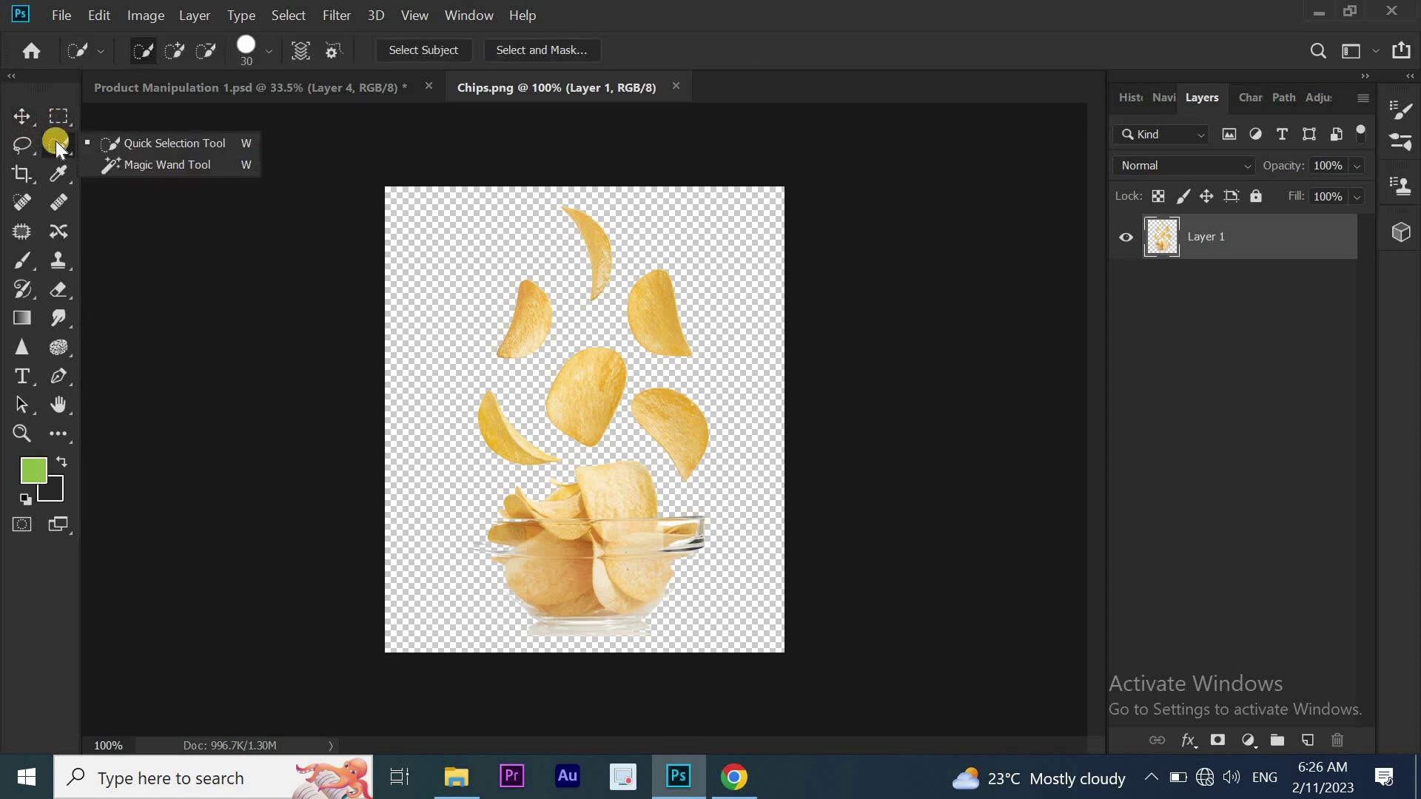
left_click(149, 143)
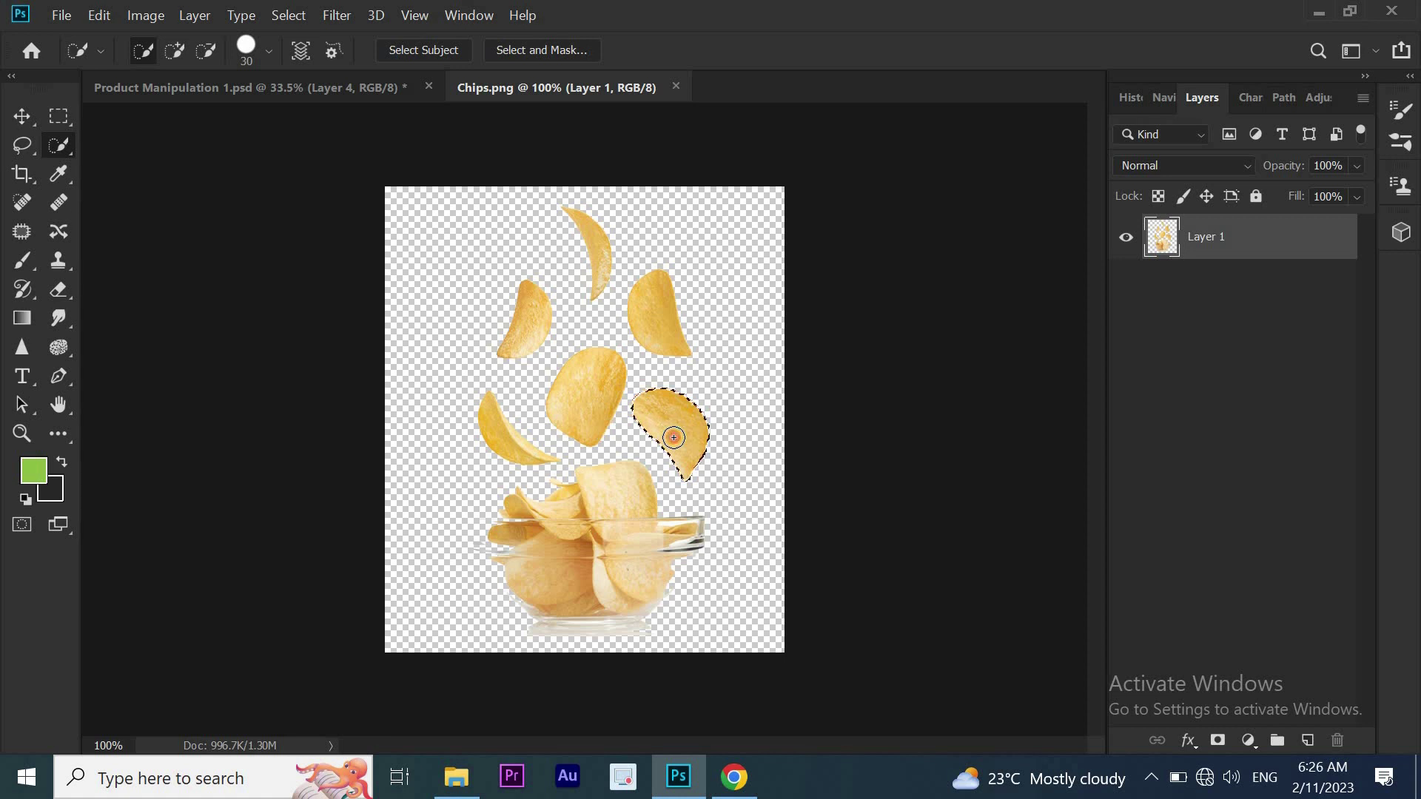
Move the chip into the Lay's ad at the right edge, rotated about 13°
left_click(21, 116)
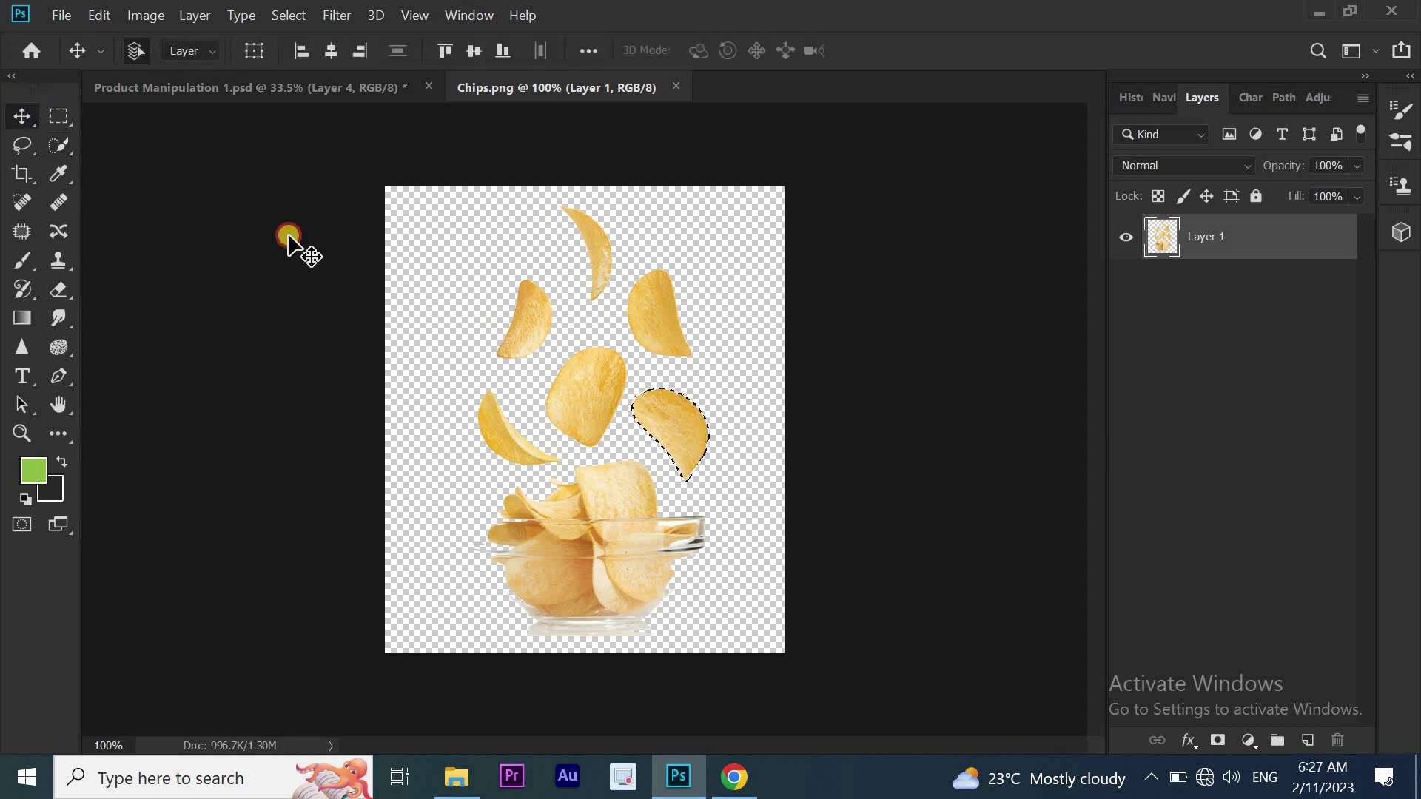
left_click_drag(686, 432, 200, 90)
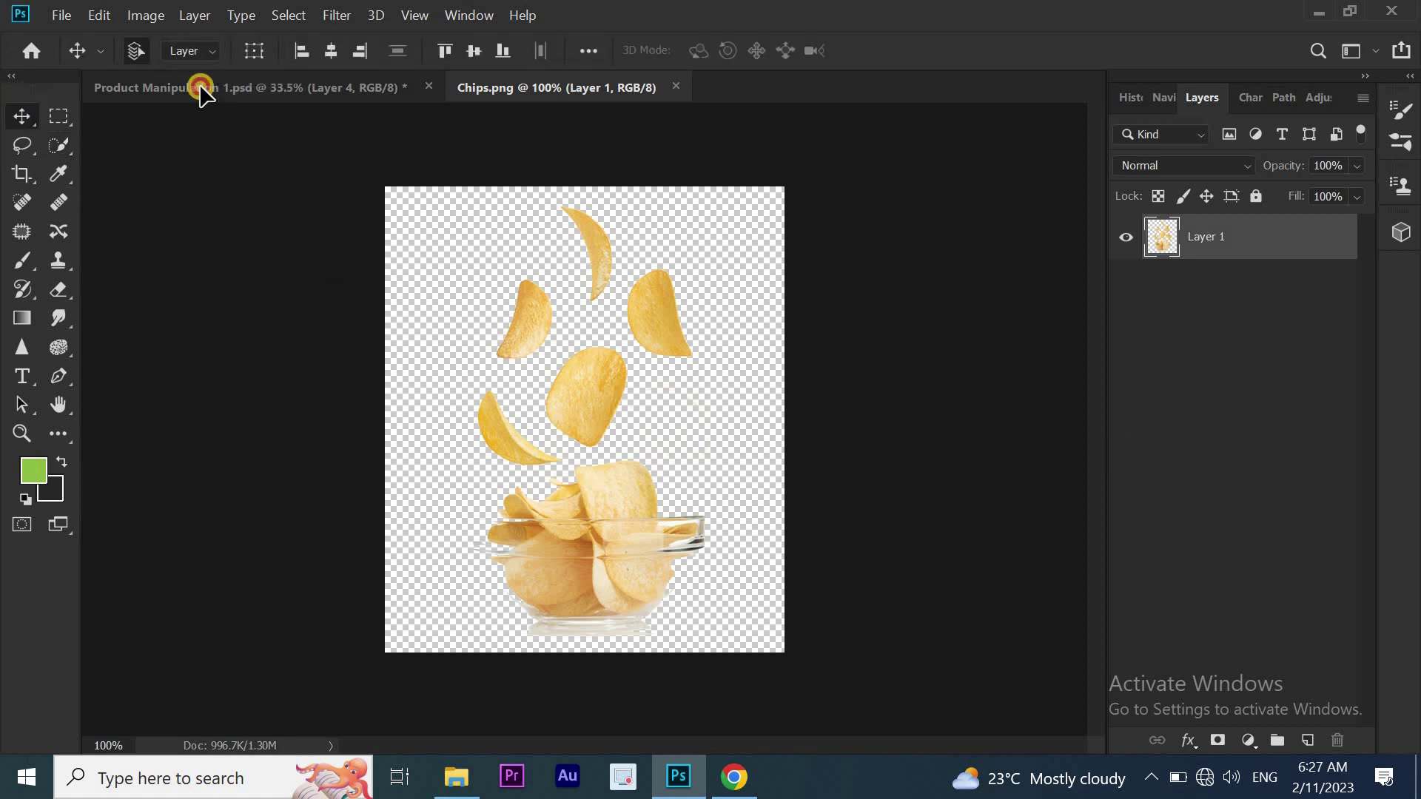
mouse_move(200, 91)
left_mouse_down()
mouse_move(753, 434)
mouse_move(763, 476)
mouse_move(818, 488)
mouse_move(863, 462)
mouse_move(868, 424)
left_mouse_up()
key("ctrl+t")
left_click_drag(815, 486, 822, 492)
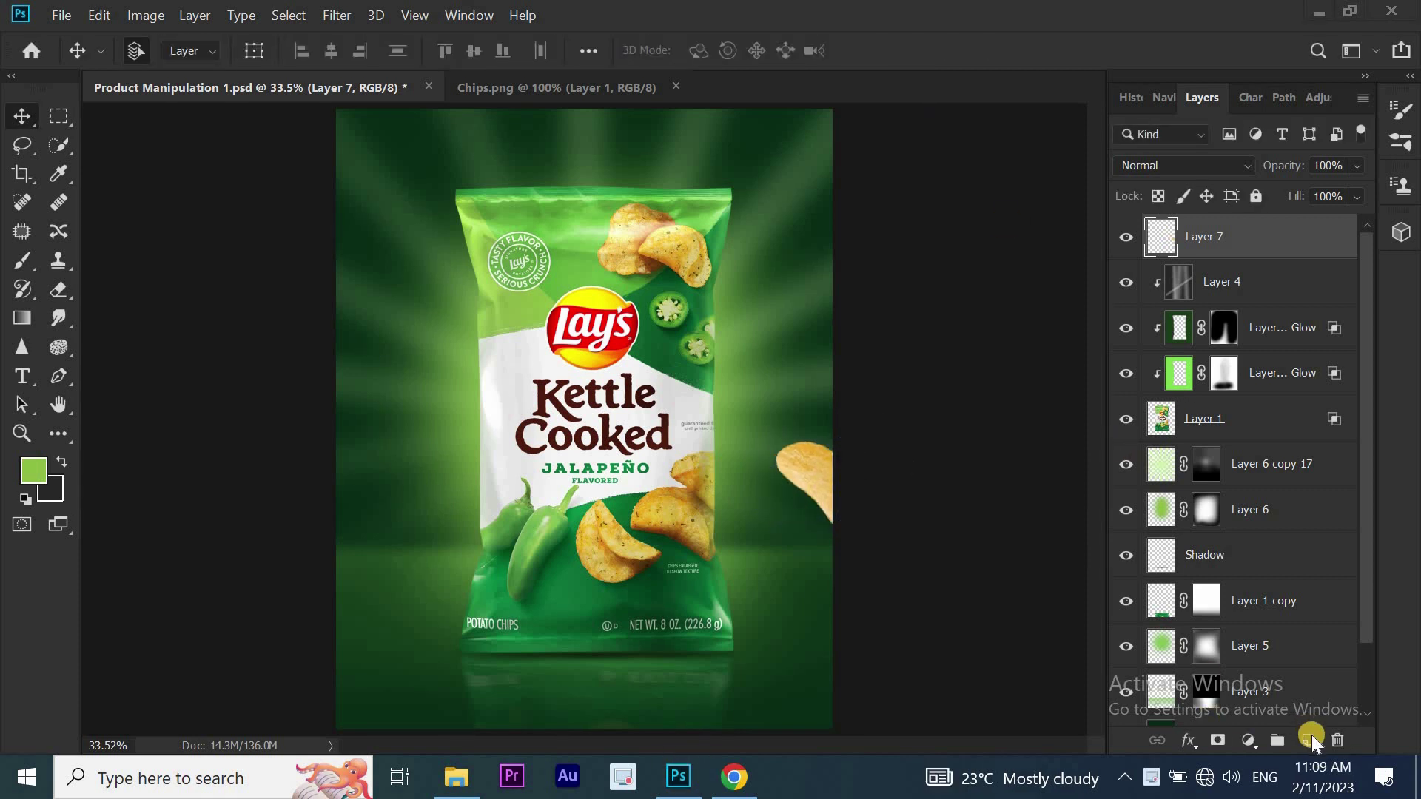
Add the upper-left chip as a smart object, enlarged about 341%, left of the bag
left_click(1311, 740)
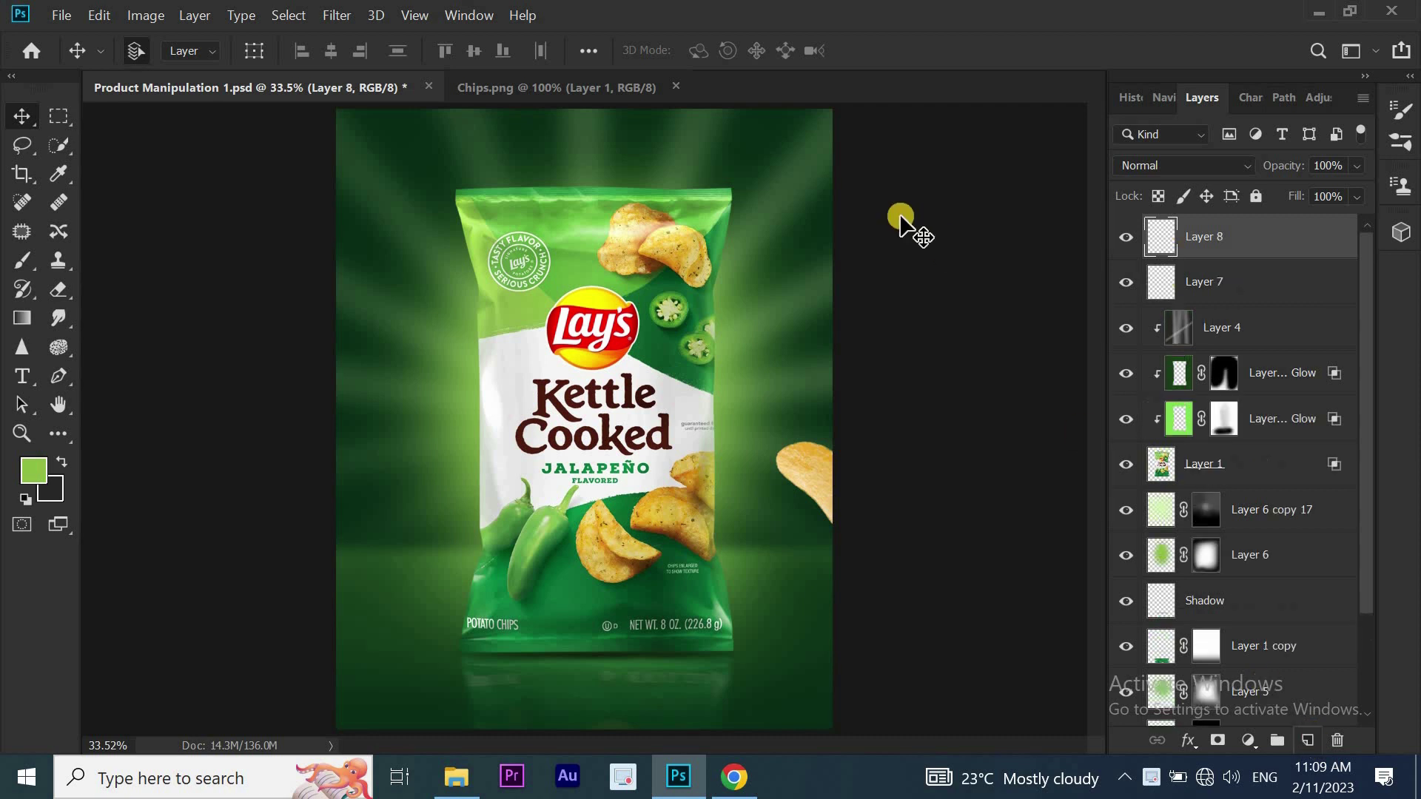
left_click(542, 339)
key("ctrl+plus")
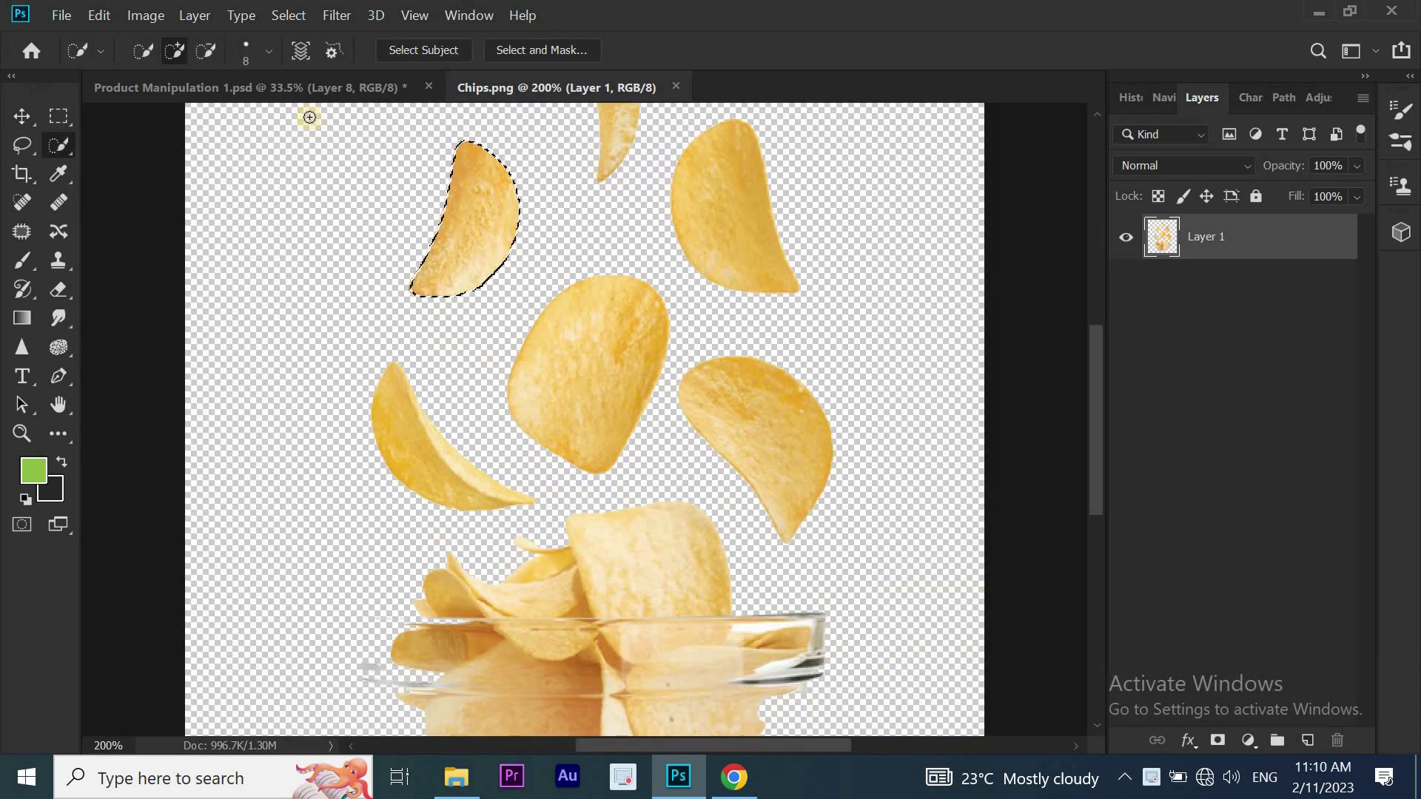
left_click(22, 117)
mouse_move(443, 238)
left_mouse_down()
mouse_move(220, 109)
mouse_move(396, 359)
left_mouse_up()
right_click(1245, 234)
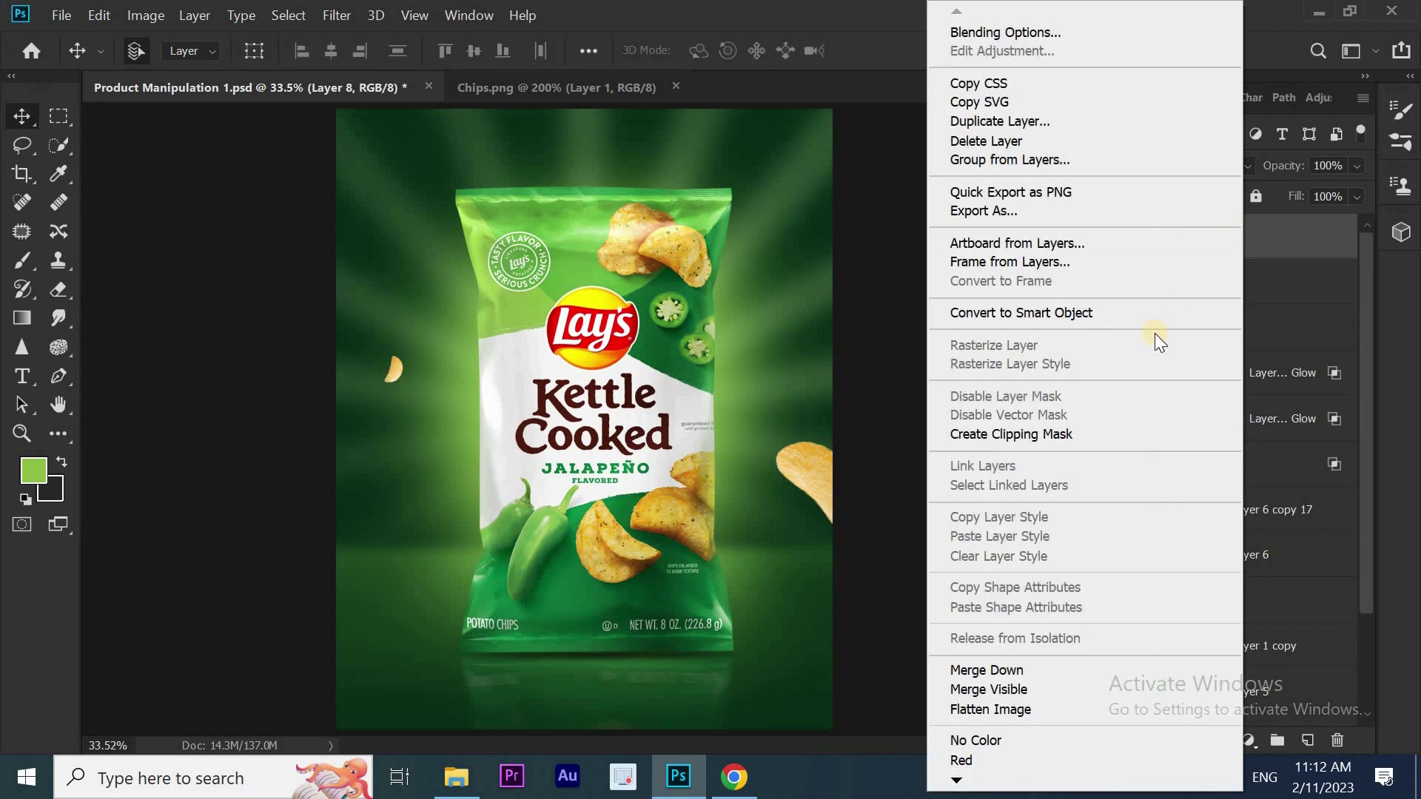
left_click(1154, 333)
key("ctrl+t")
left_click_drag(405, 348, 445, 282)
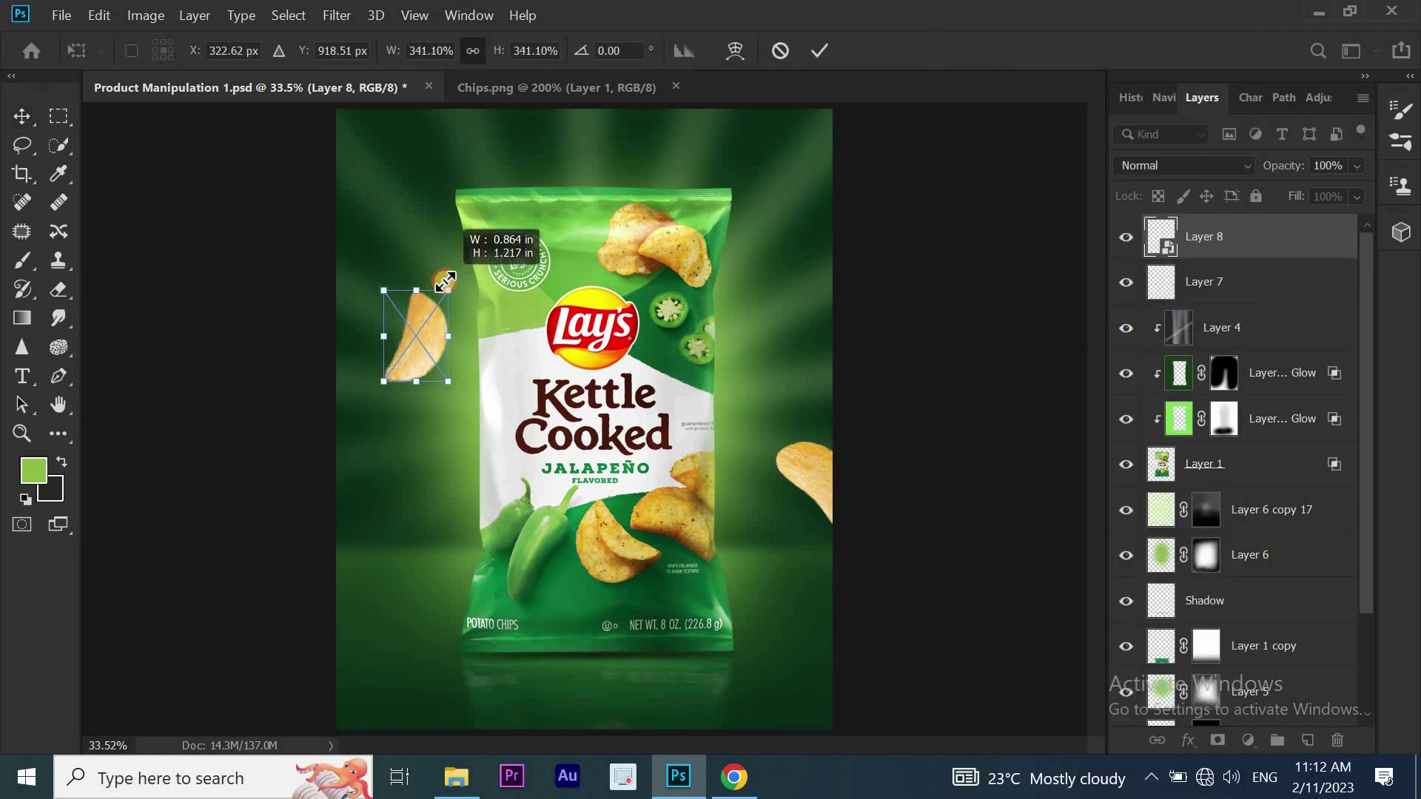
left_click(820, 50)
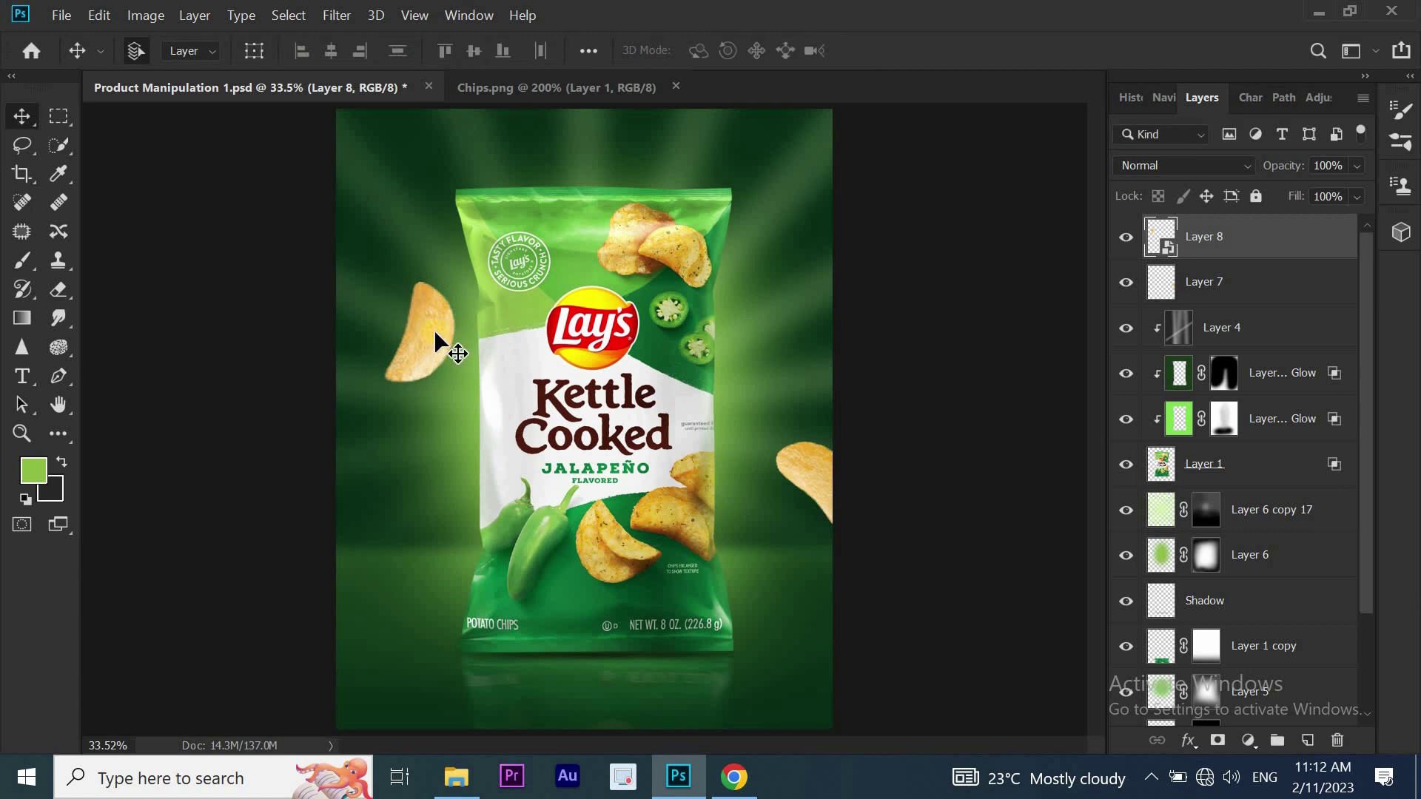
left_click_drag(434, 330, 416, 370)
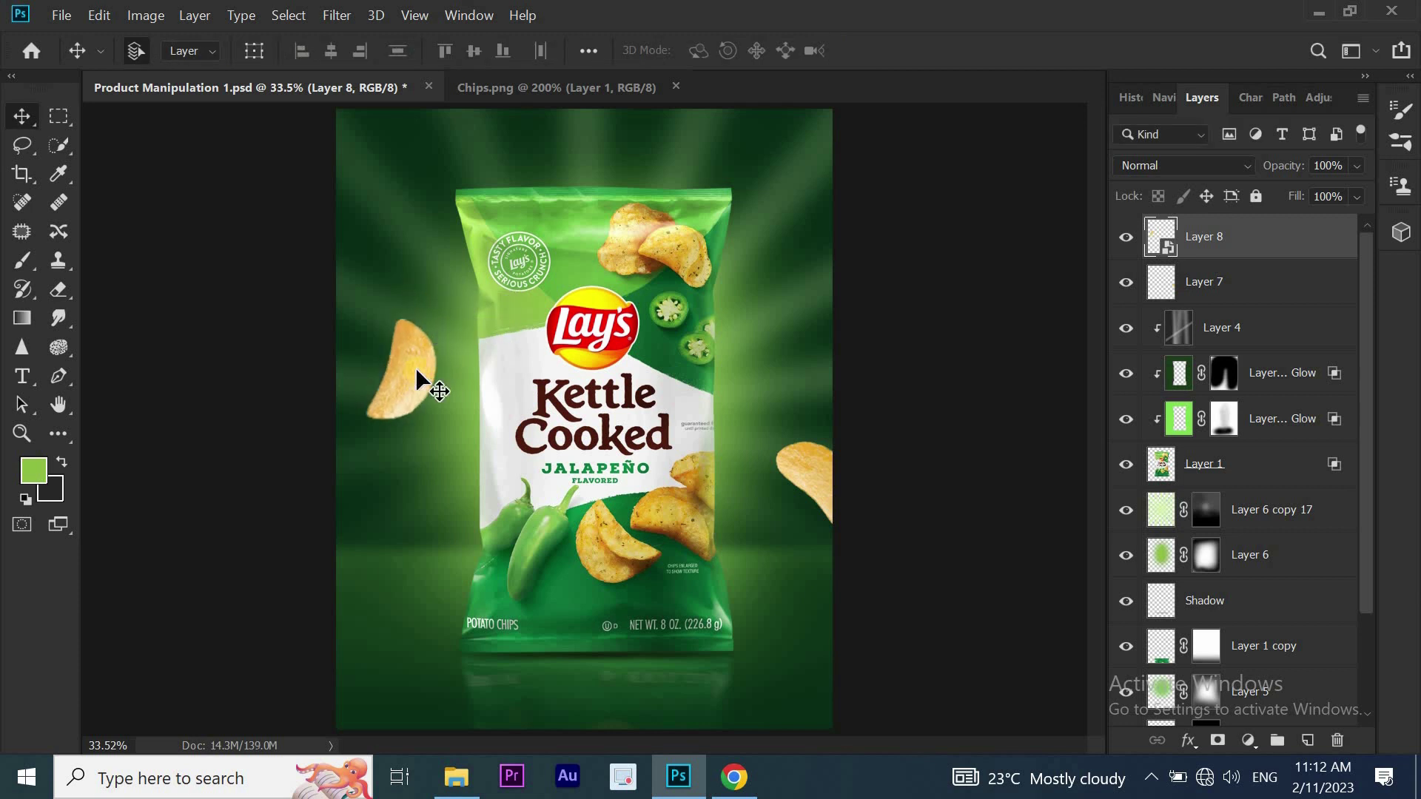
Add the upper-right chip as a smart object, enlarged about 3.5x and rotated below the bag
left_click(607, 89)
key("w")
left_click(736, 266)
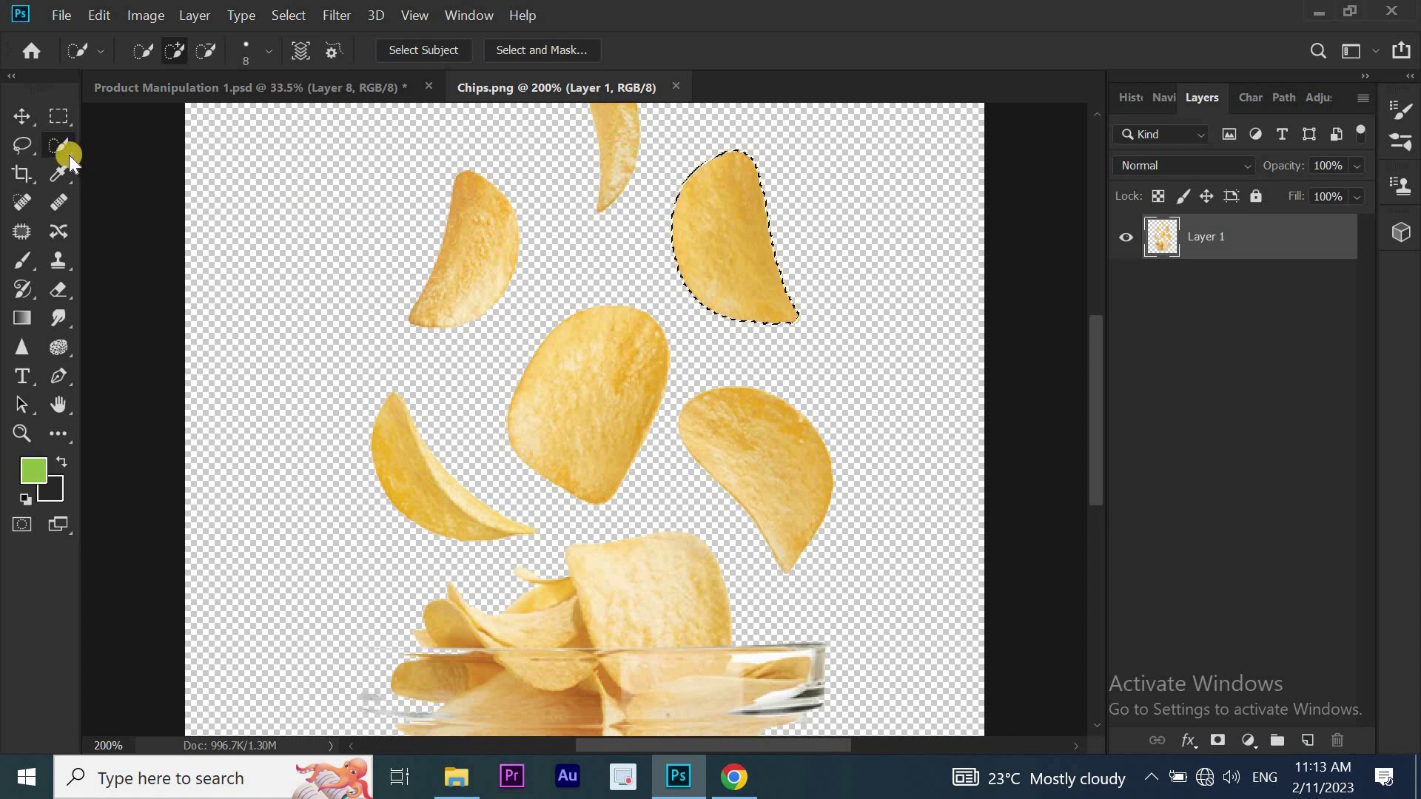
left_click(22, 116)
mouse_move(659, 186)
left_mouse_down()
mouse_move(289, 88)
mouse_move(753, 656)
left_mouse_up()
left_click_drag(646, 685, 646, 685)
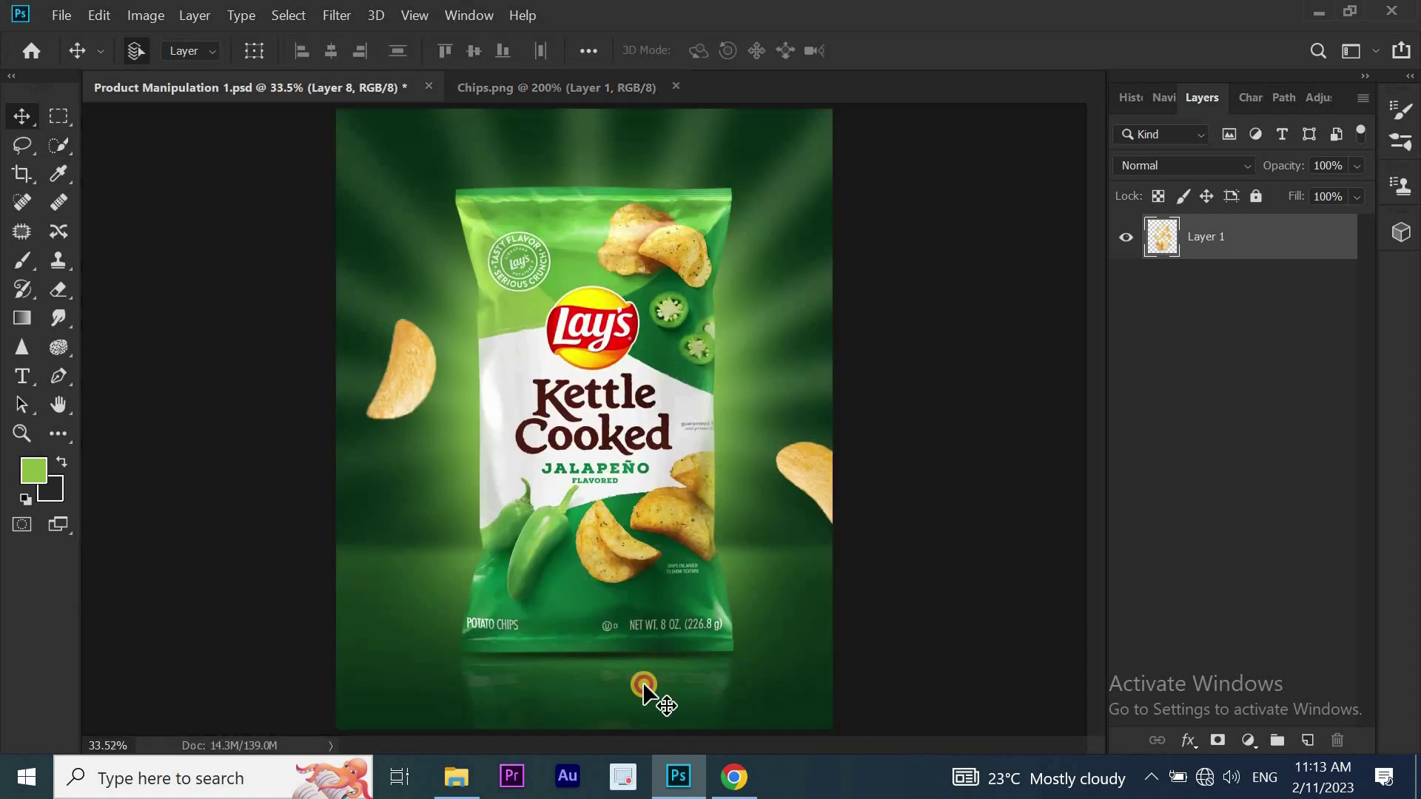
right_click(1207, 235)
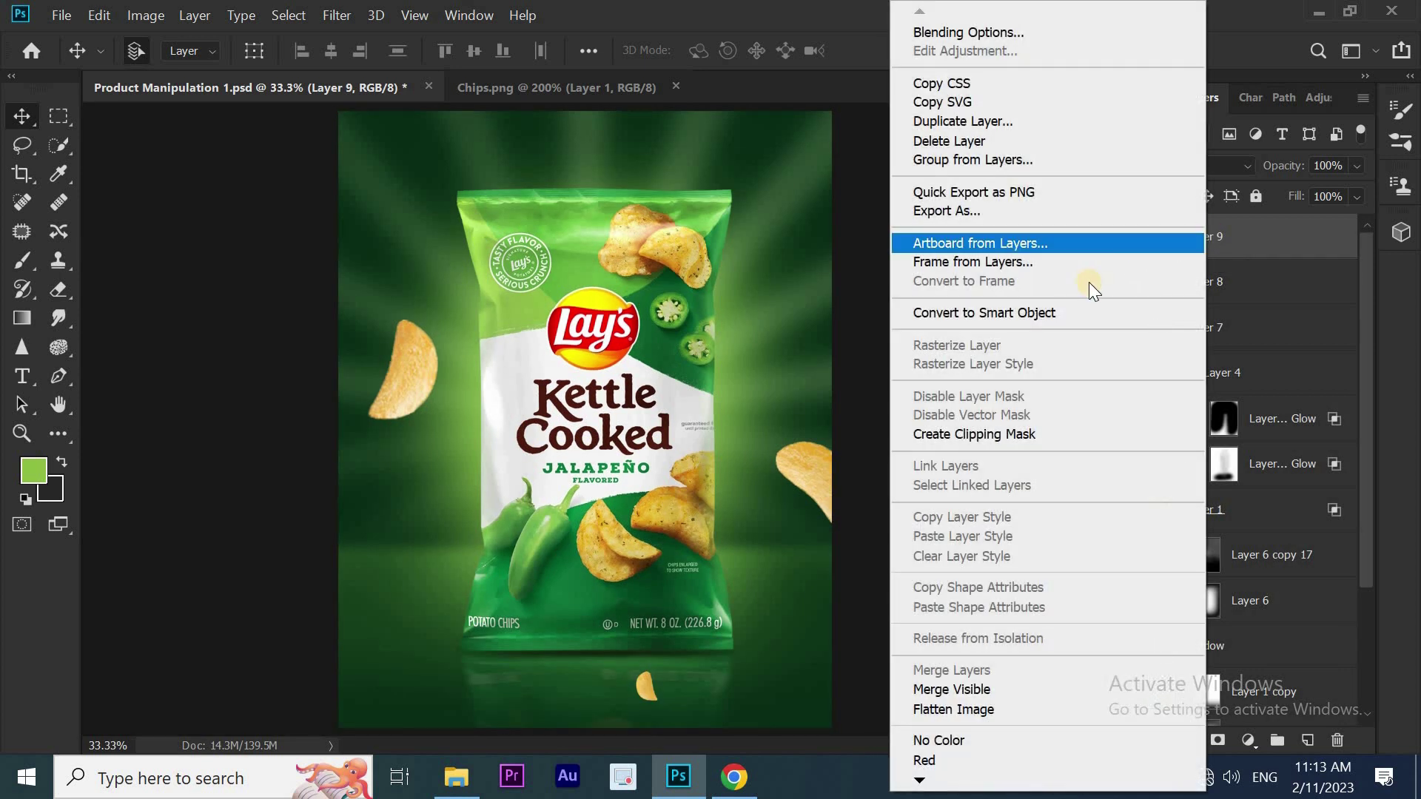
left_click(1070, 312)
key("ctrl+t")
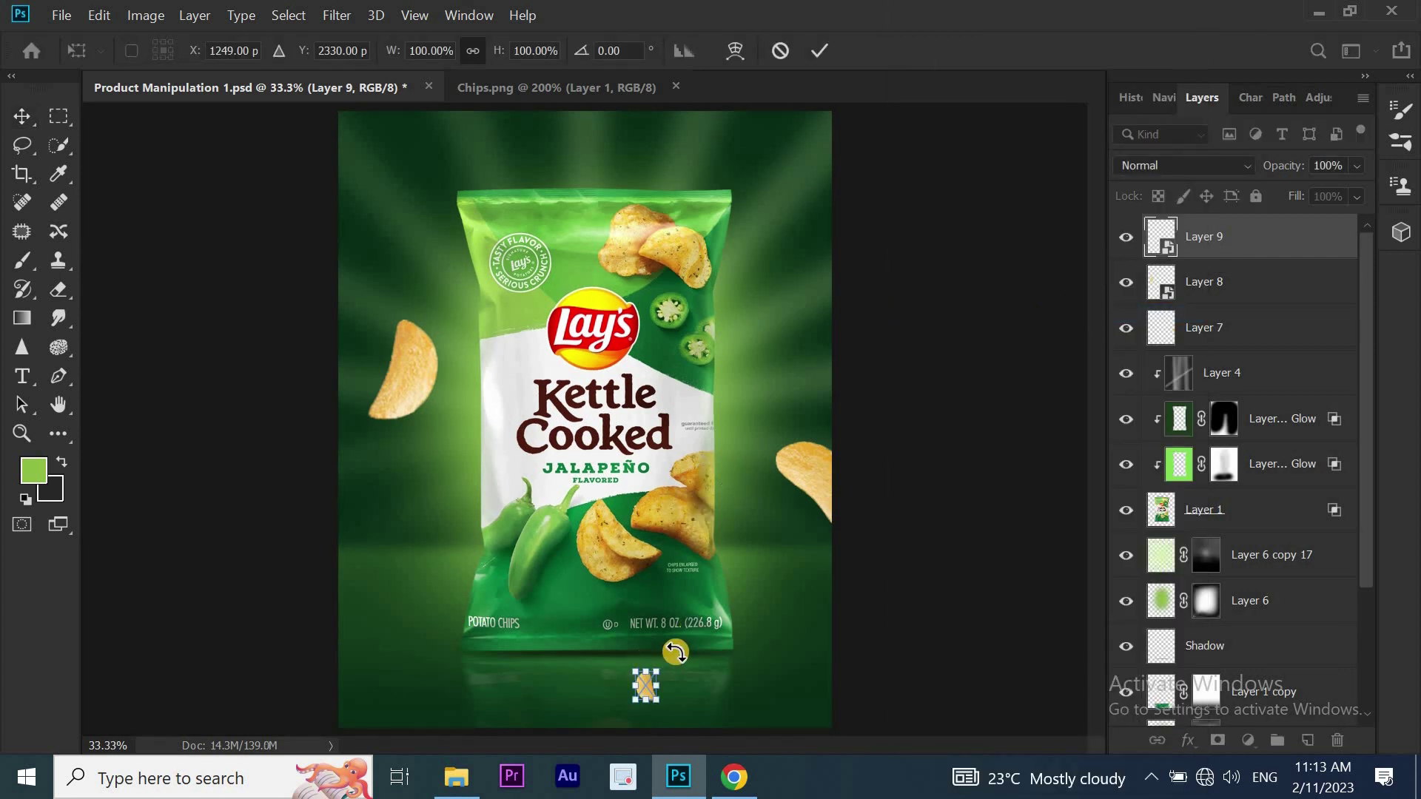
left_click_drag(679, 635, 712, 563)
mouse_move(740, 740)
left_mouse_down()
mouse_move(511, 777)
mouse_move(614, 688)
left_mouse_up()
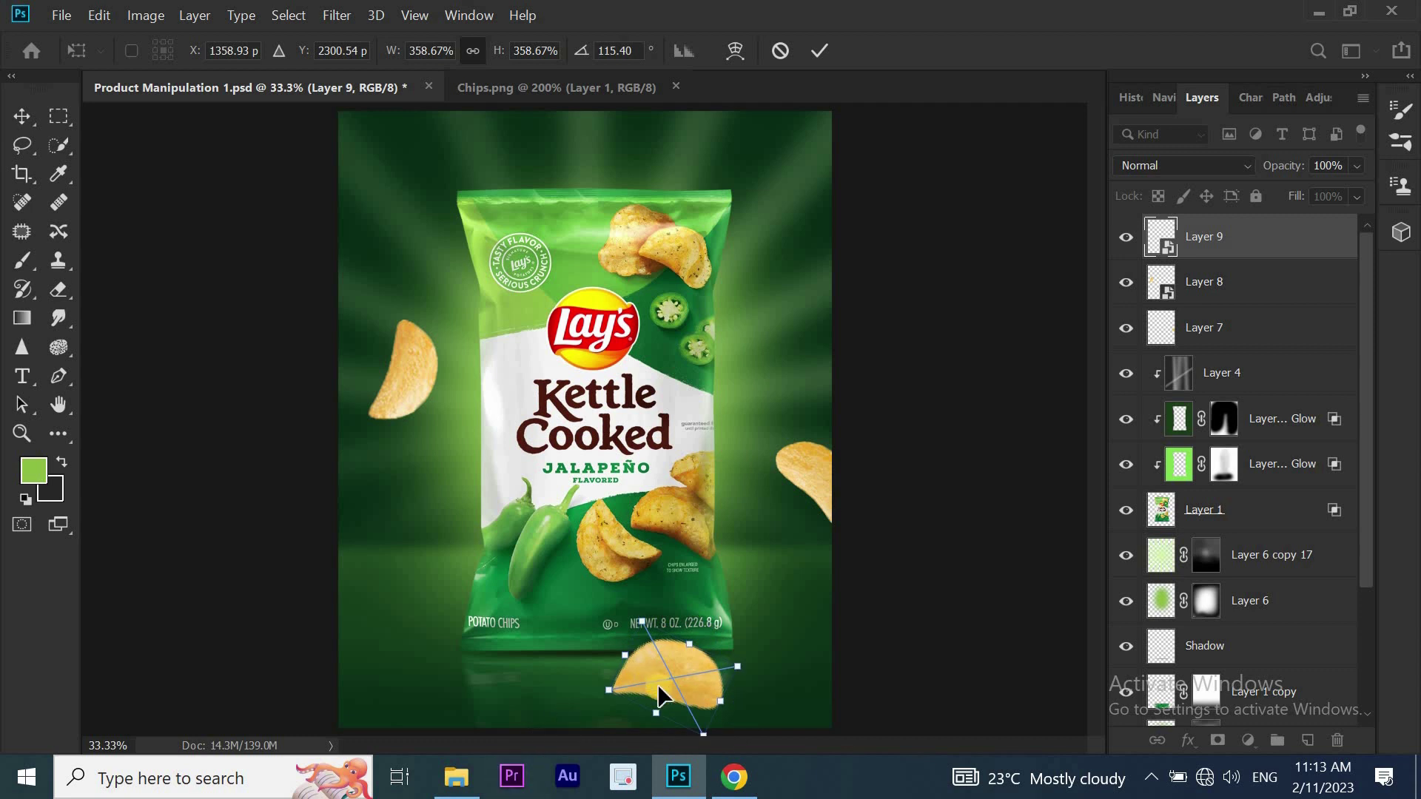
left_click_drag(700, 680, 714, 678)
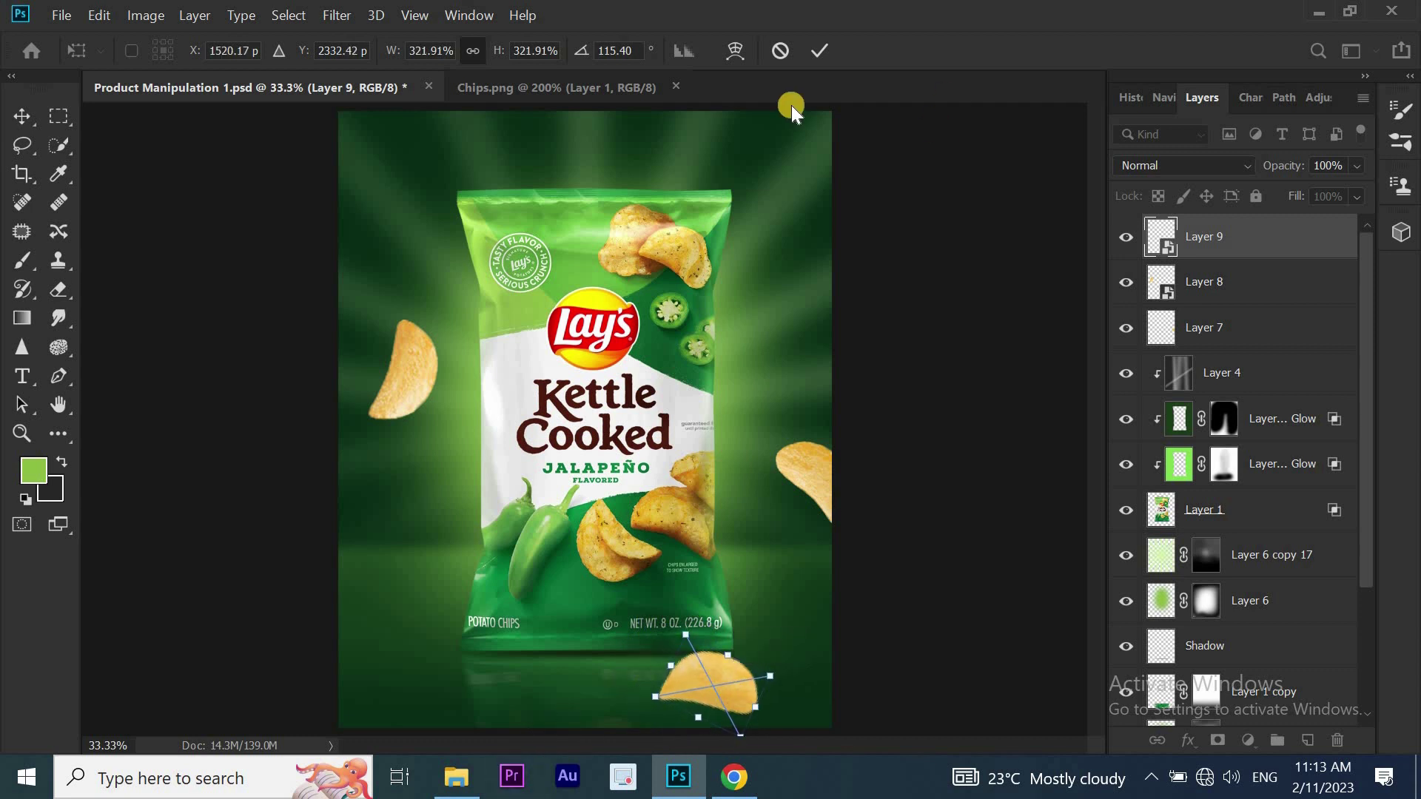
left_click(819, 52)
Add an empty layer above Layer 6 copy 17 and open Potato-Lays-Chips-PNG-File
left_click(1245, 552)
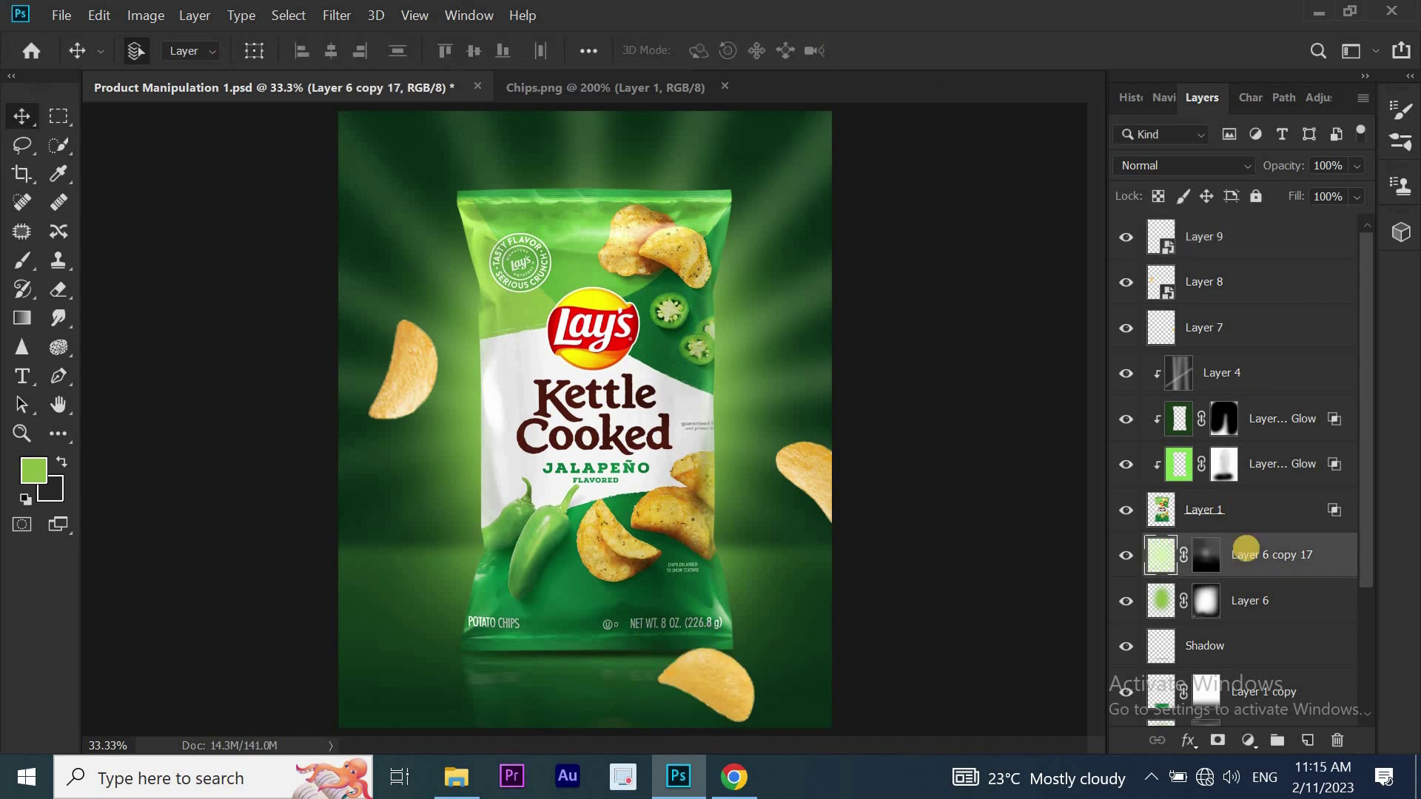
left_click(1304, 741)
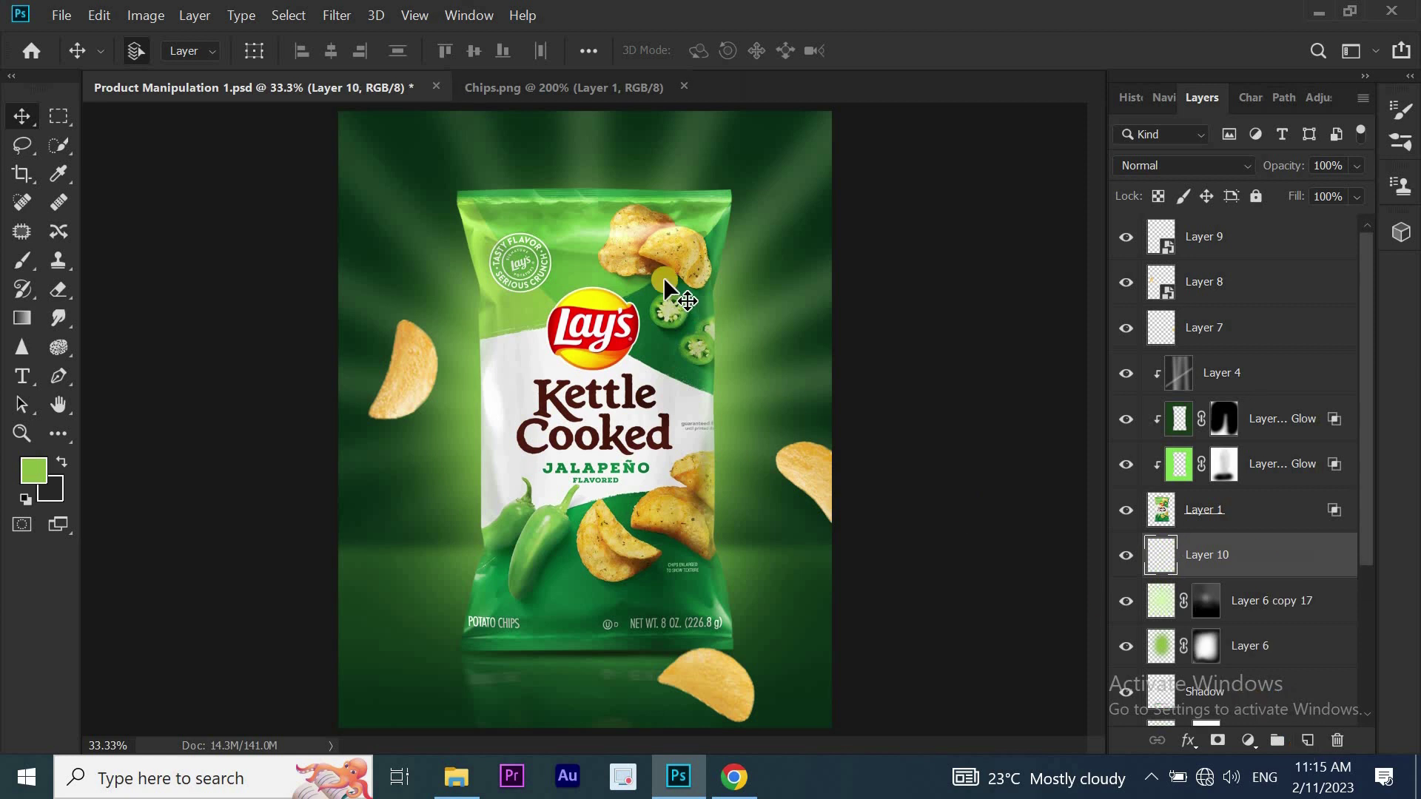
left_click(56, 12)
left_click(74, 47)
double_click(997, 348)
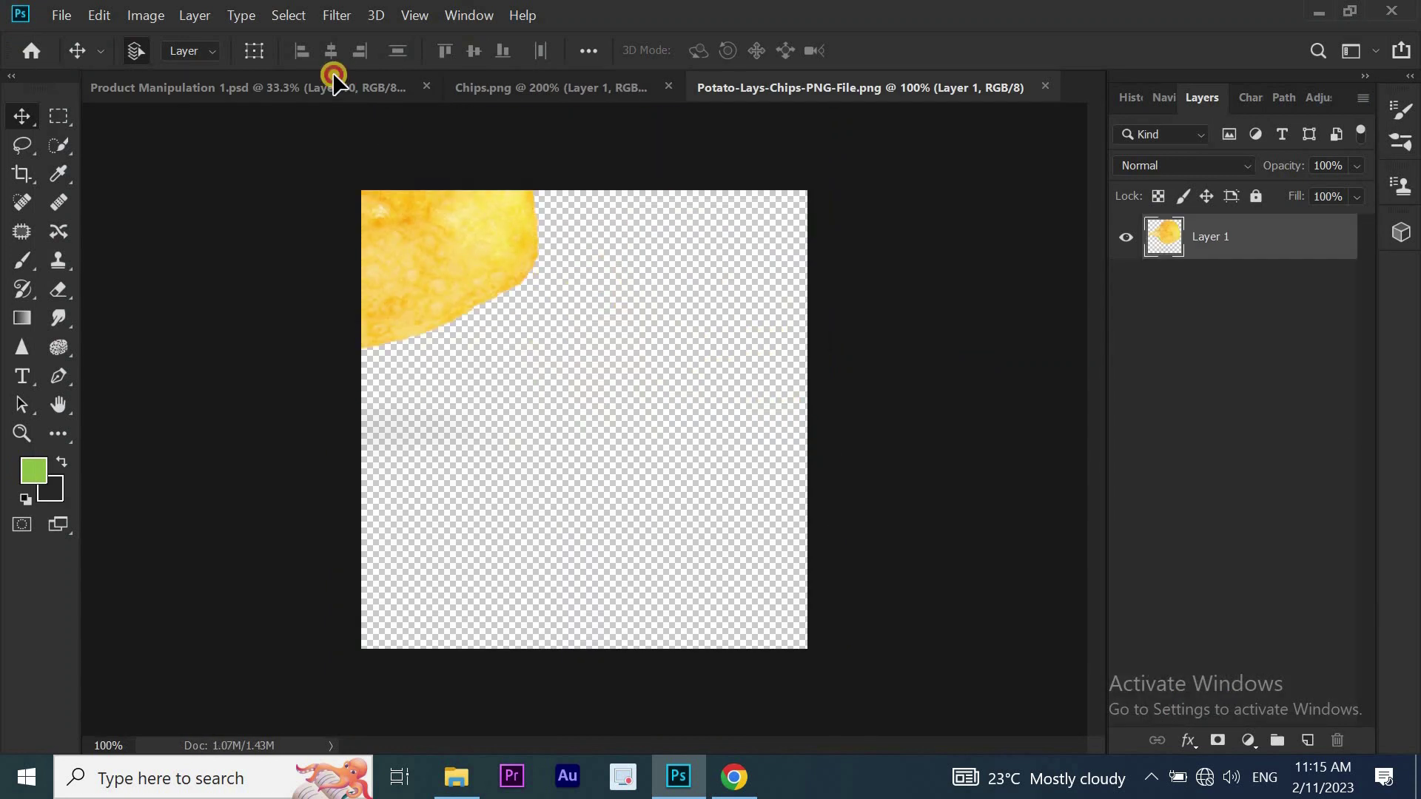
Paste a chip into the ad, shrunk and placed behind the bag's left side
left_click(333, 81)
key("ctrl+v")
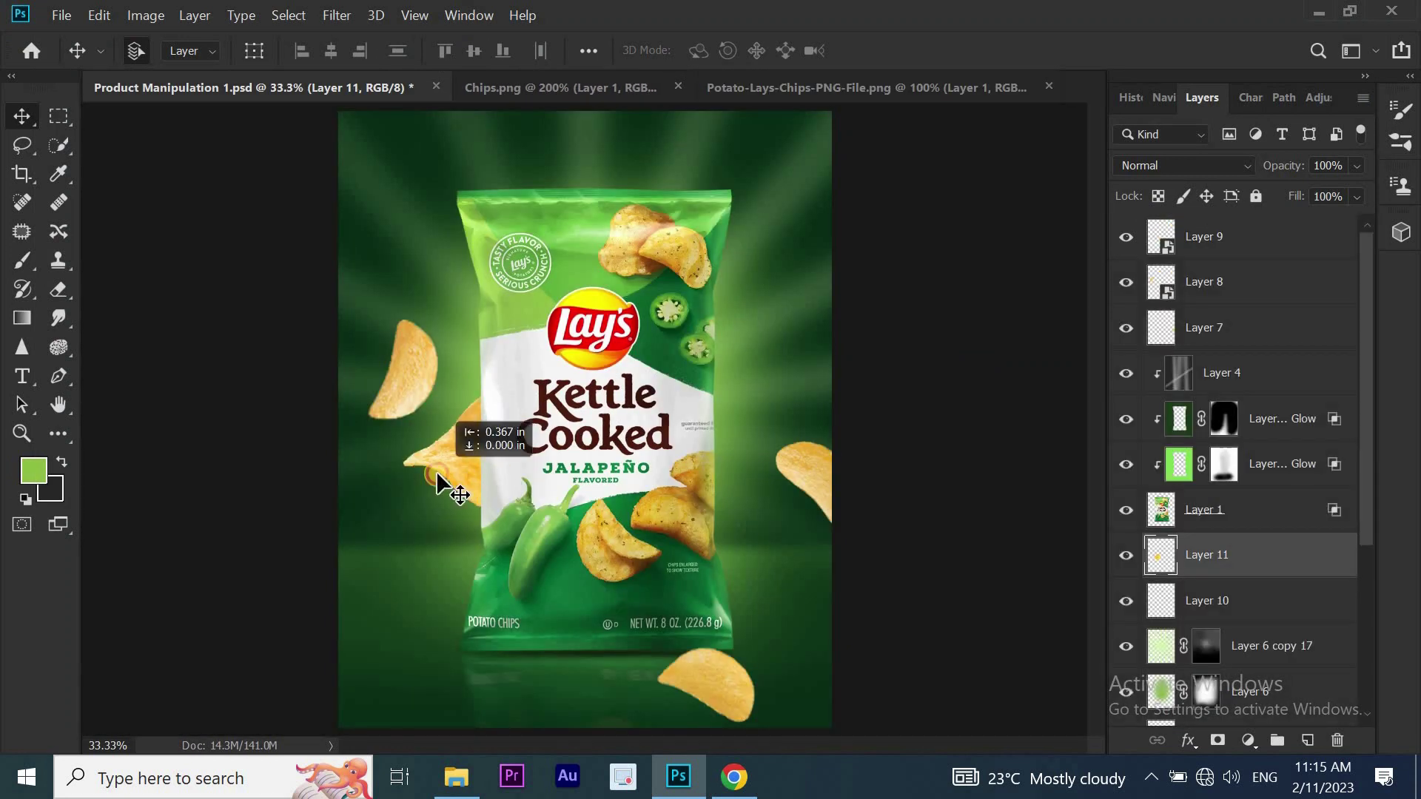
key("ctrl+t")
mouse_move(551, 547)
left_mouse_down()
mouse_move(456, 435)
mouse_move(500, 527)
mouse_move(485, 527)
mouse_move(488, 546)
mouse_move(472, 521)
left_mouse_up()
left_click(852, 362)
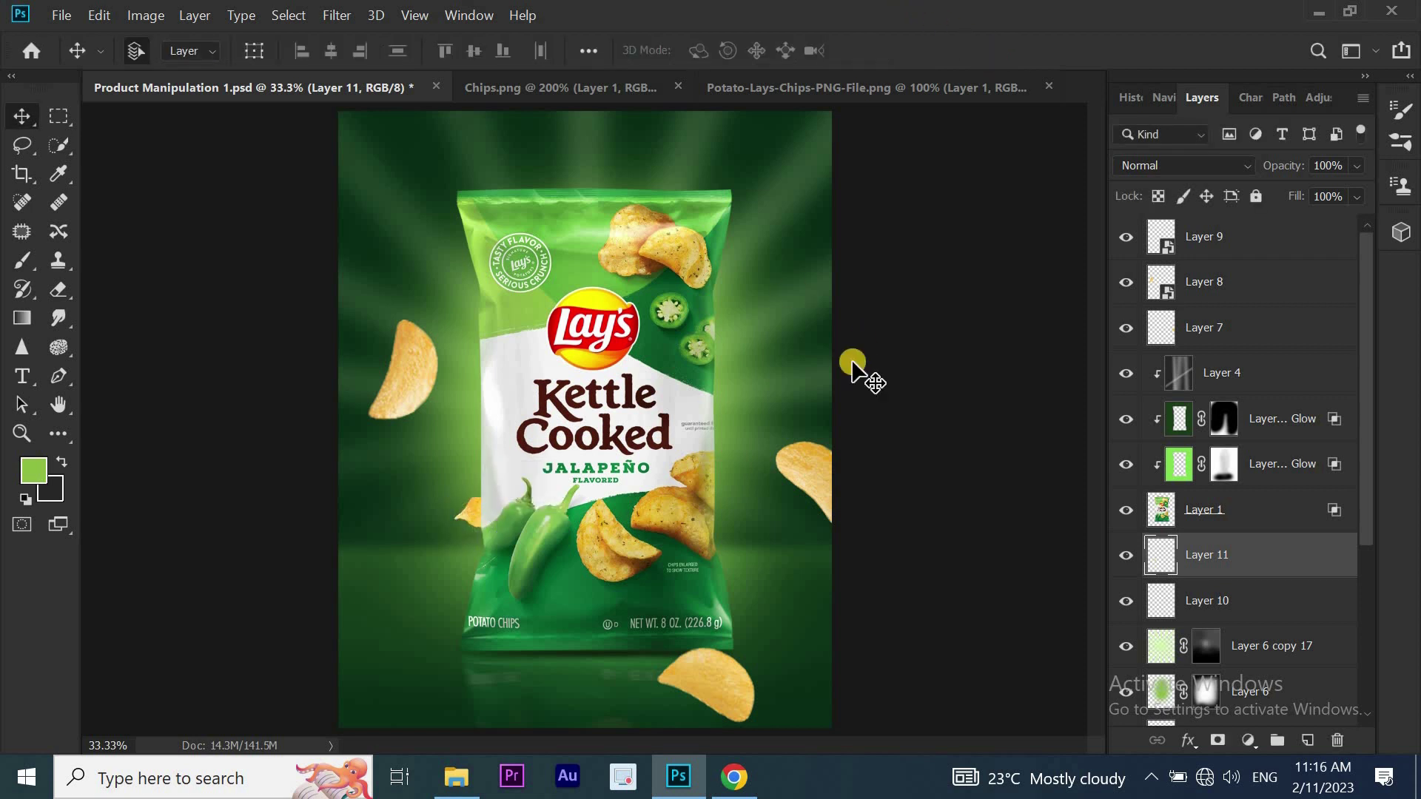
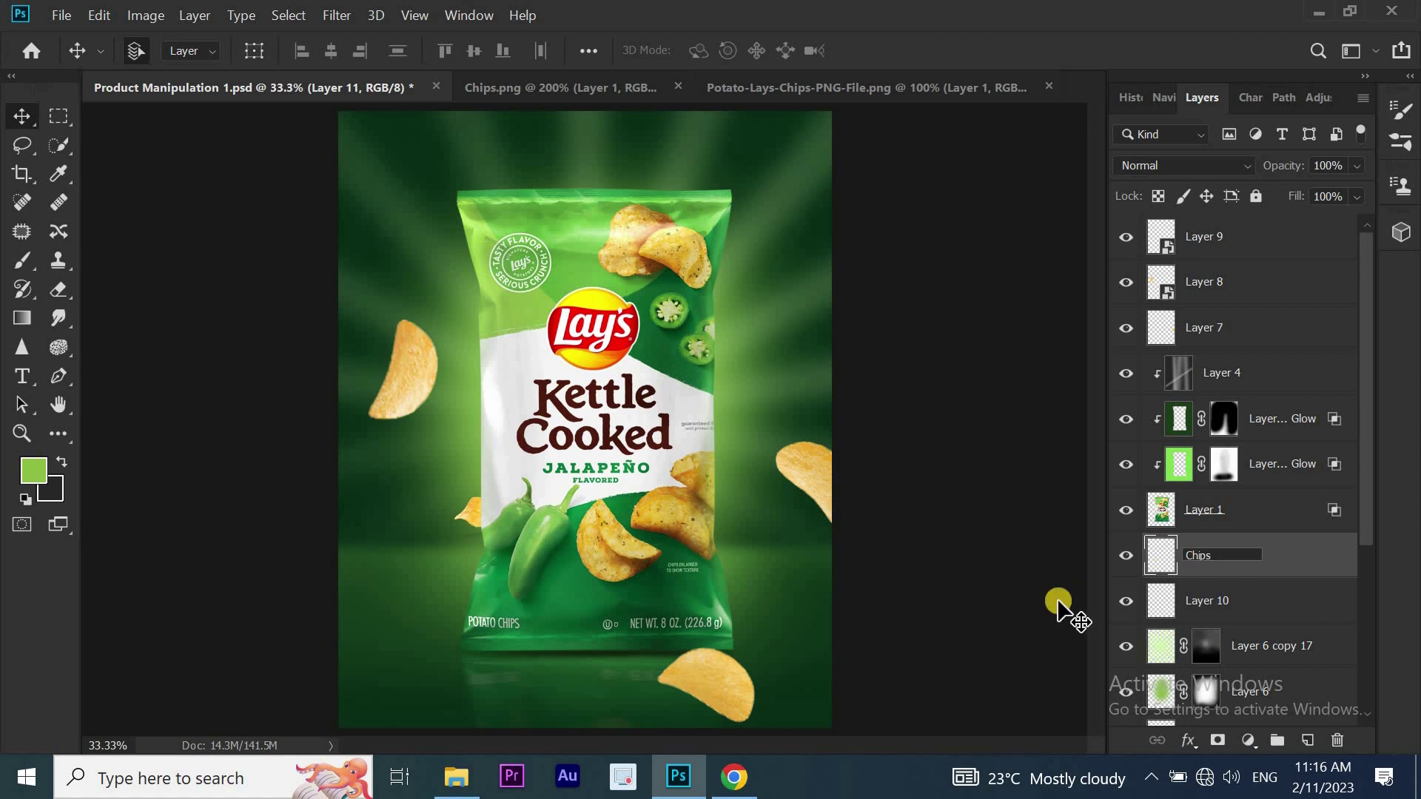
Rename the floating chip layers, Layers 9, 8 and 7, to Chips
key("Return")
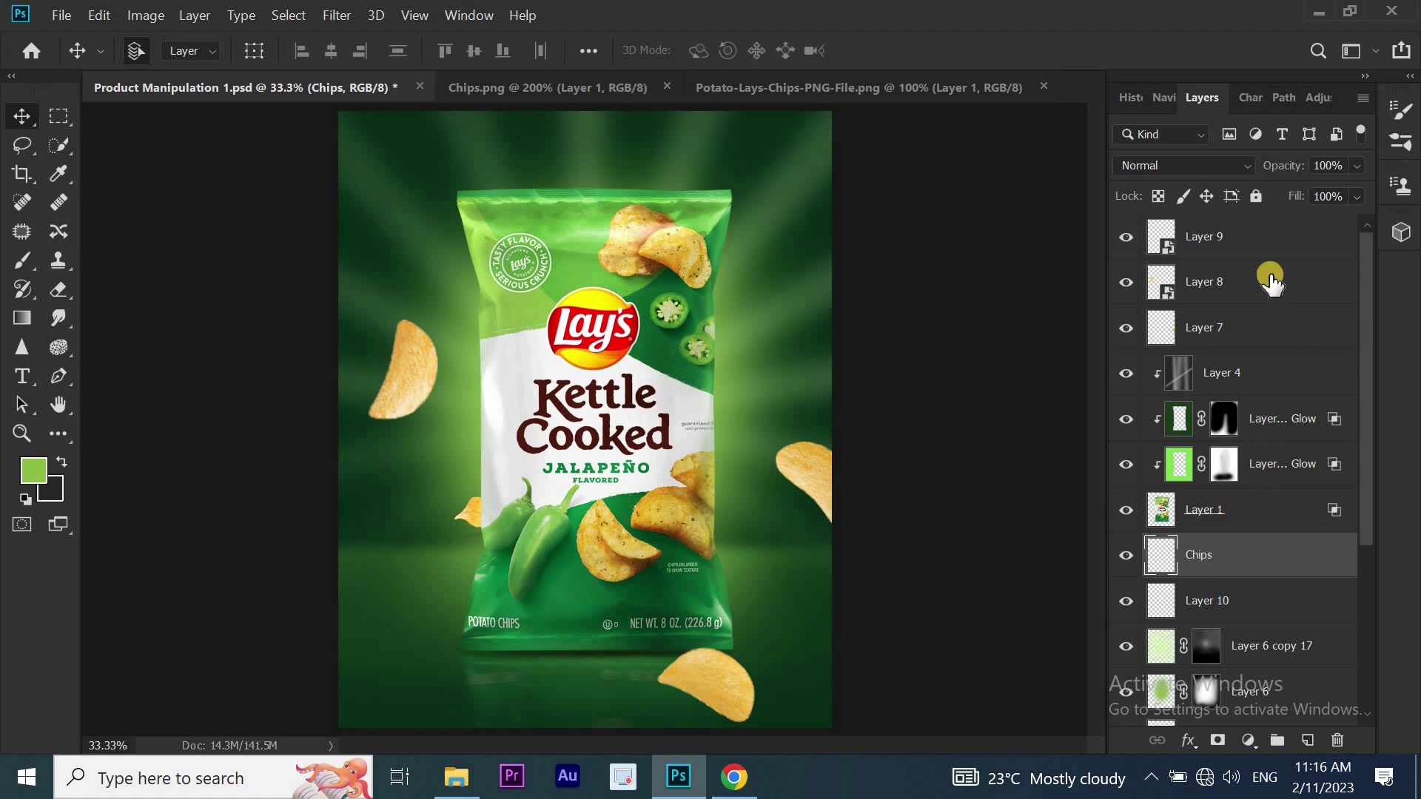
double_click(1199, 237)
type("Chips")
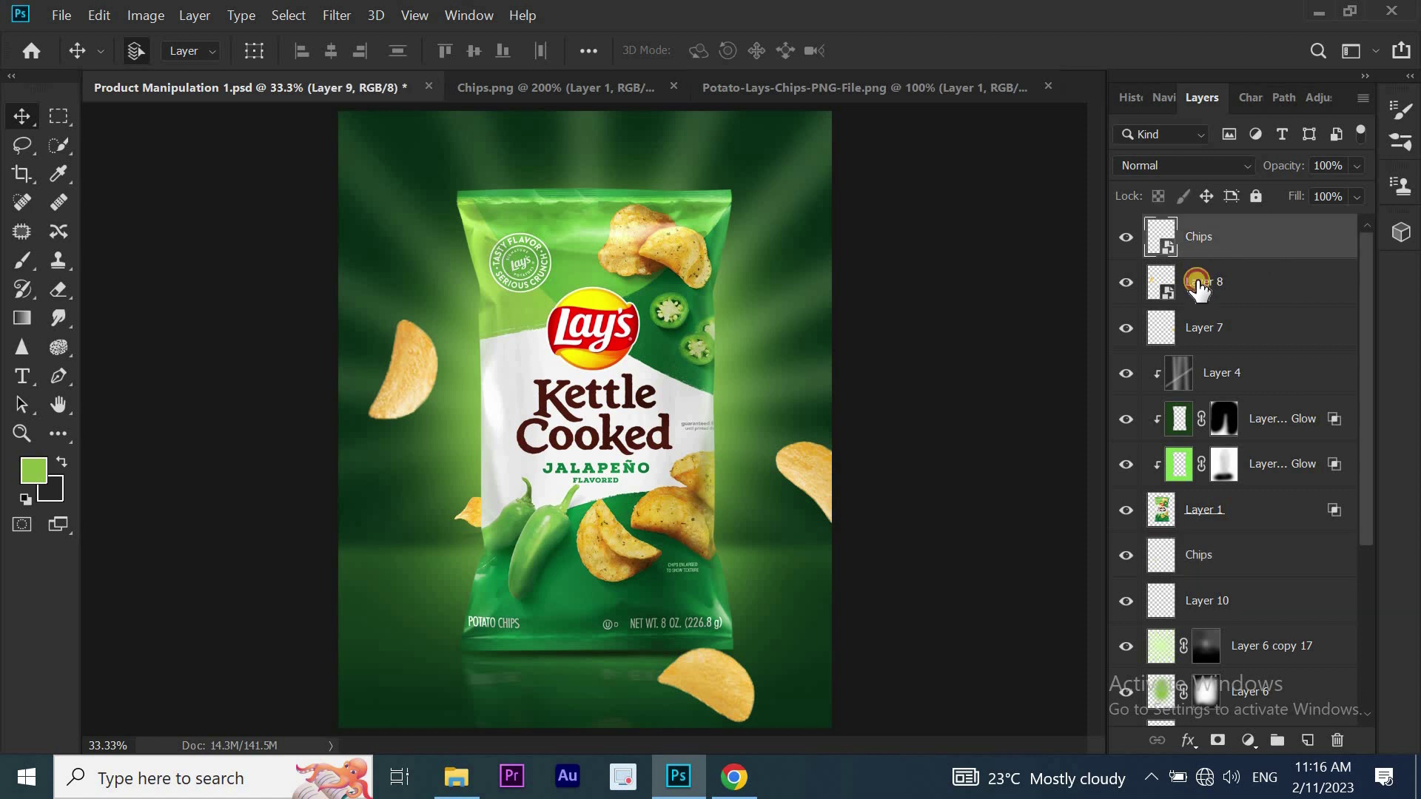
double_click(1219, 282)
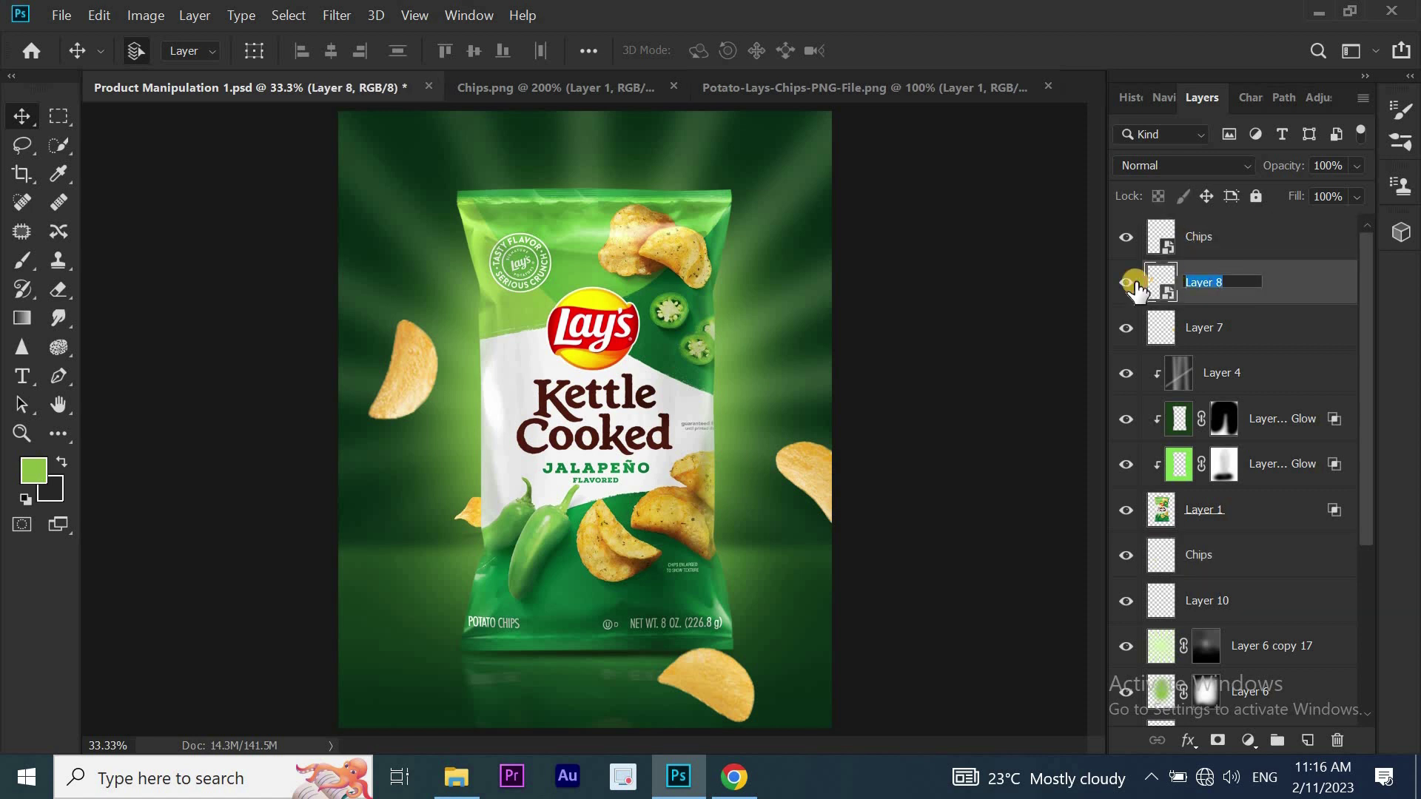
type("Chips")
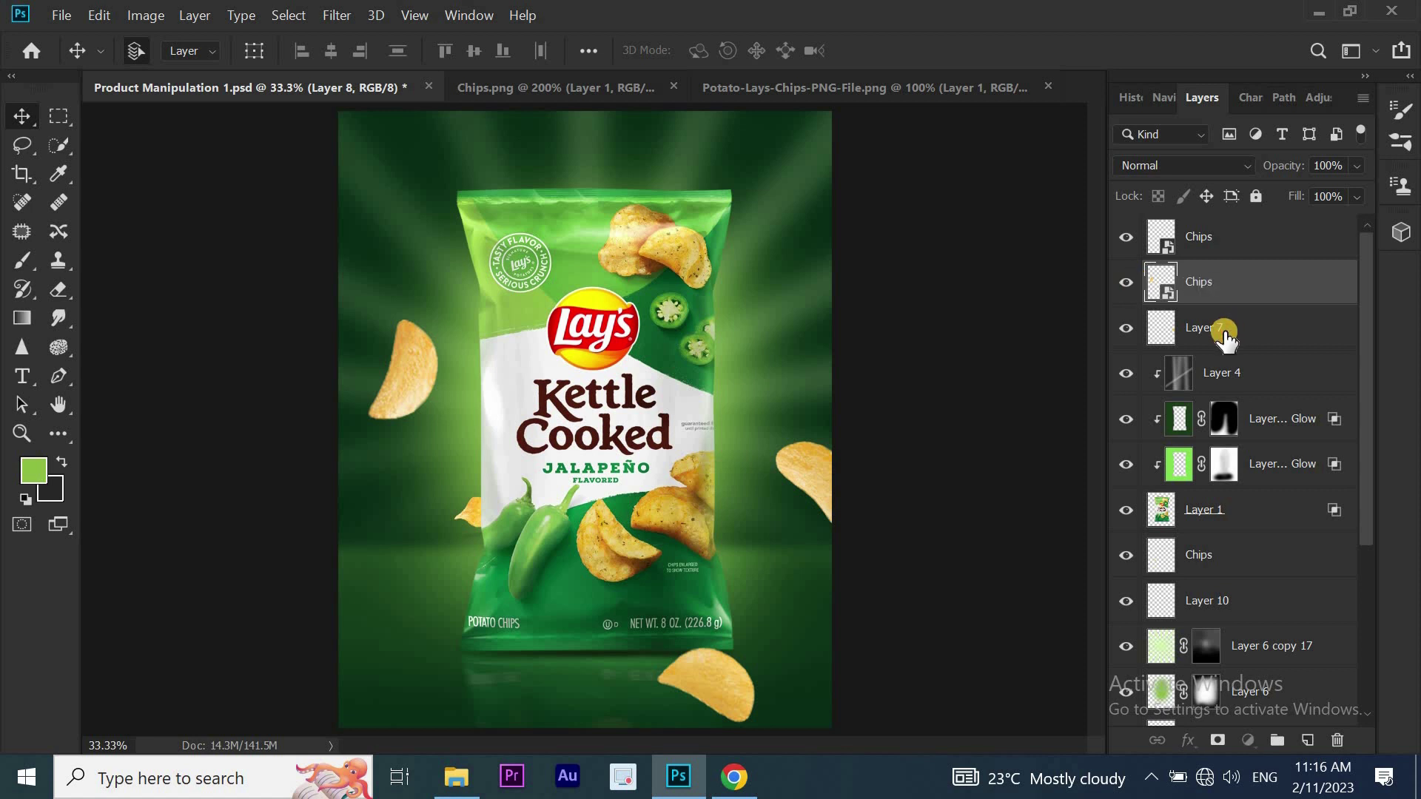
double_click(1217, 326)
type("Chips")
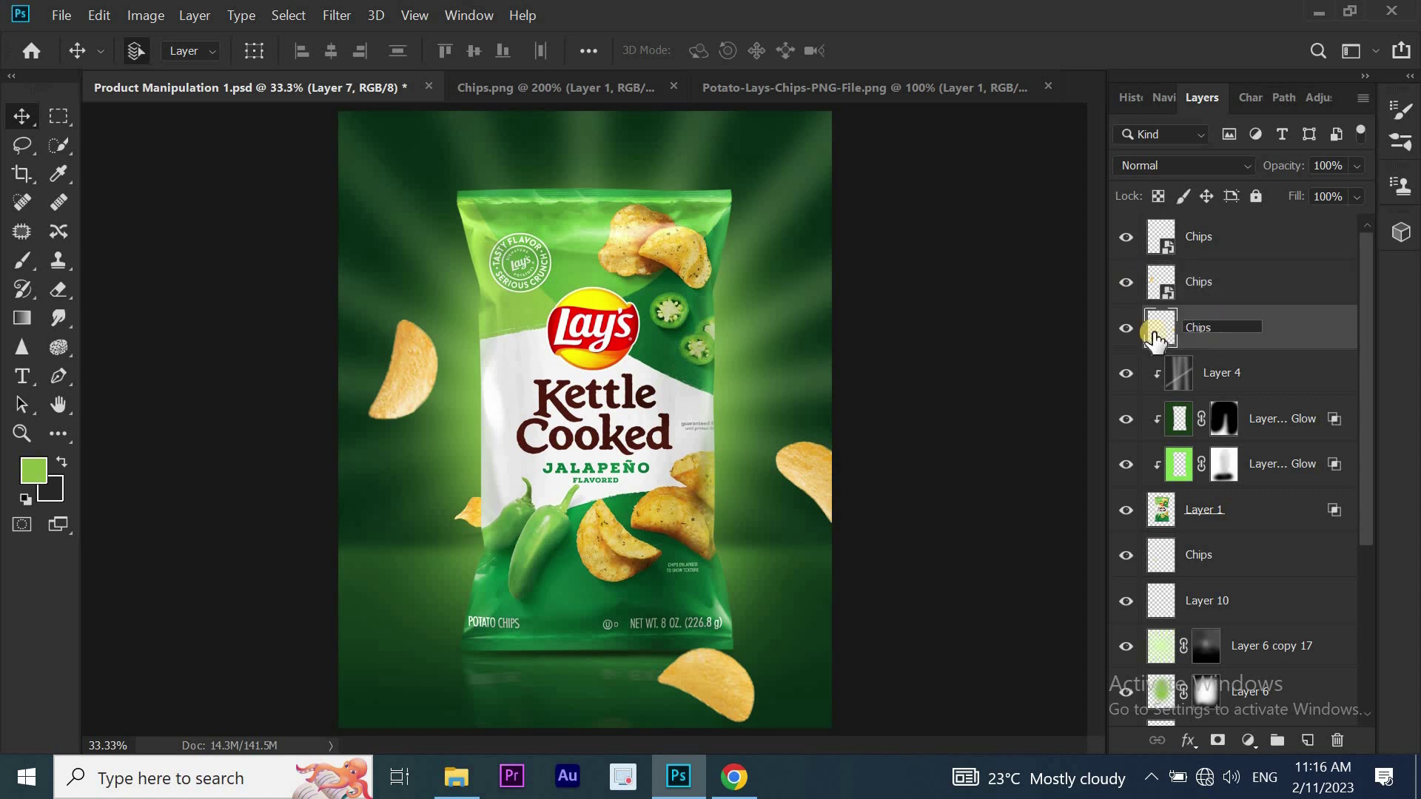
key("Return")
Convert one Chips layer to a smart object and give it a Motion Blur of distance 19
right_click(1209, 325)
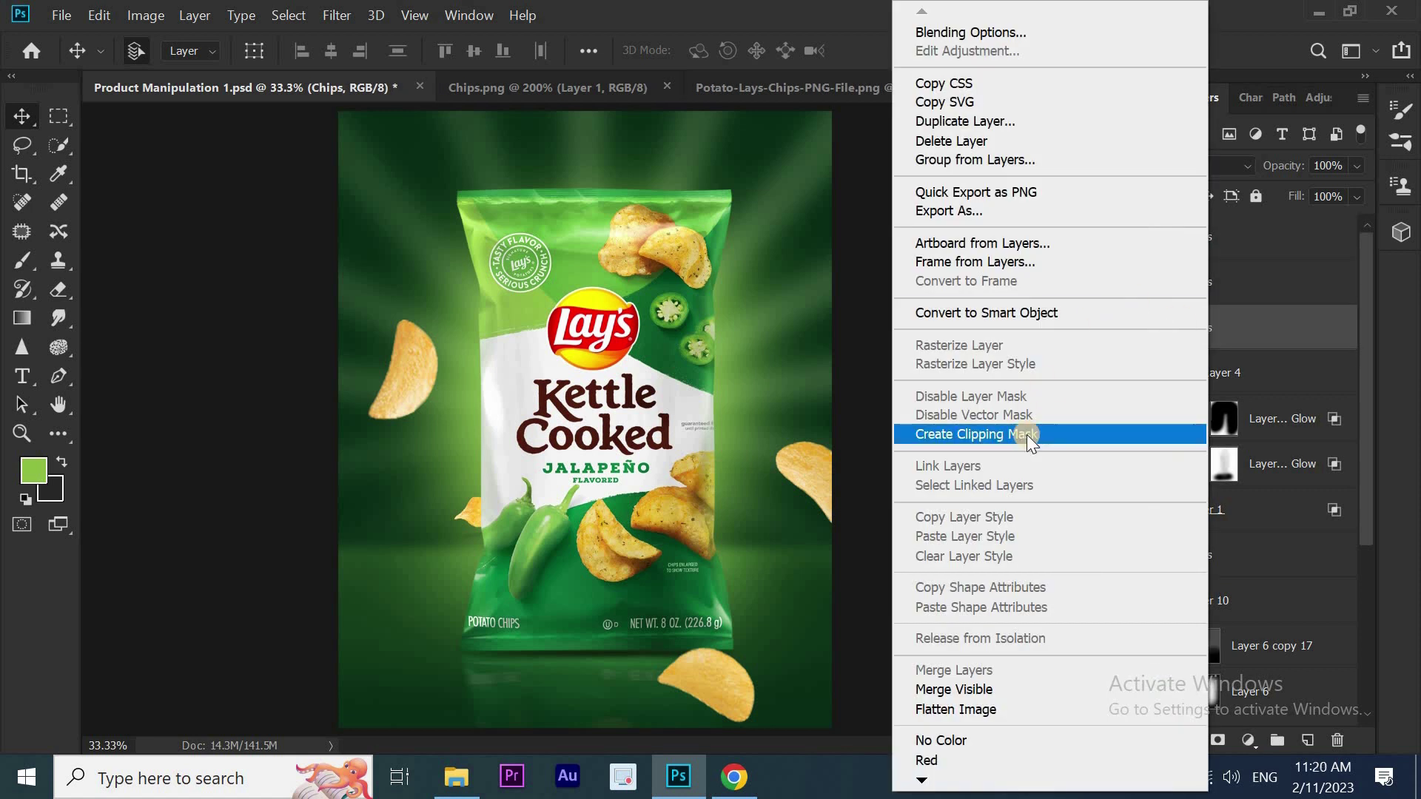
left_click(1031, 313)
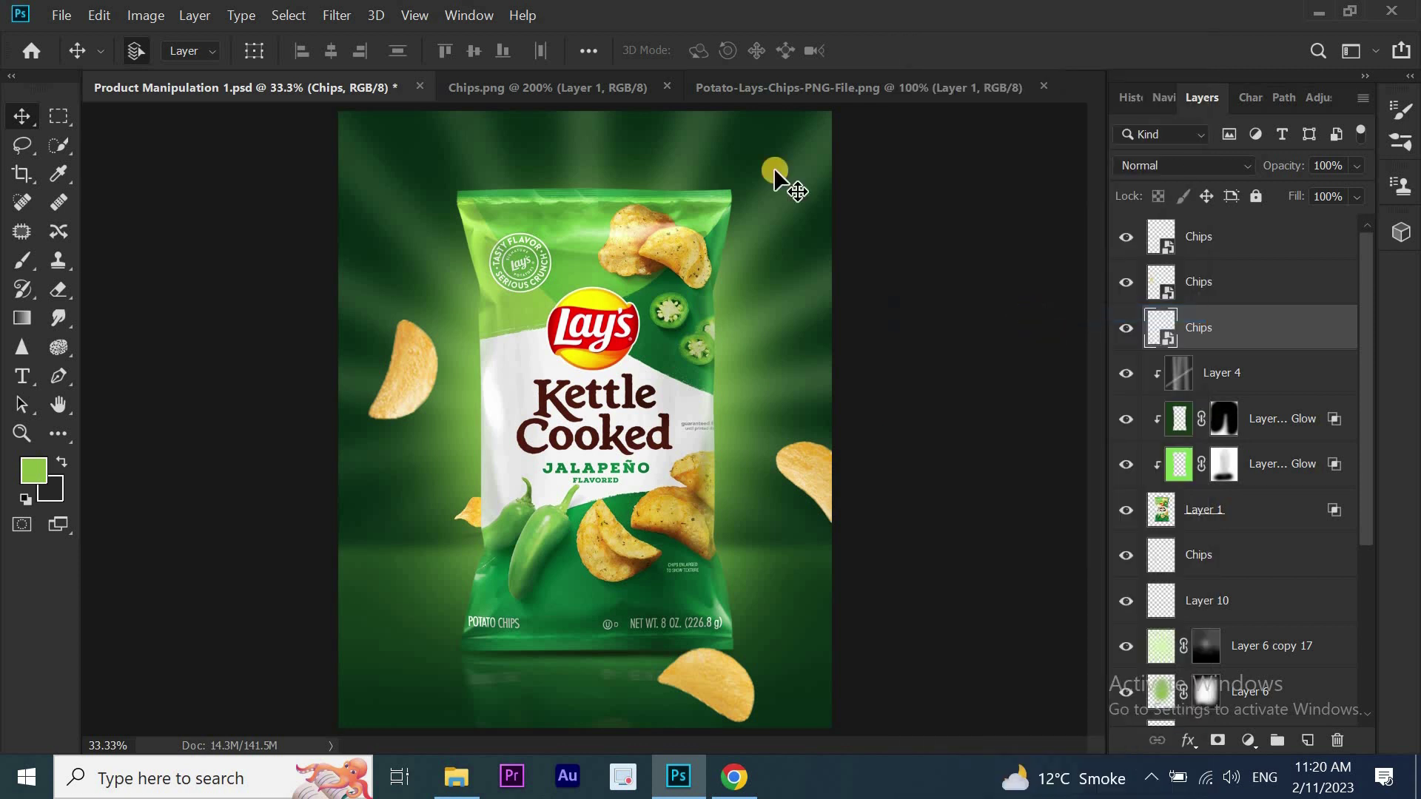
left_click(335, 15)
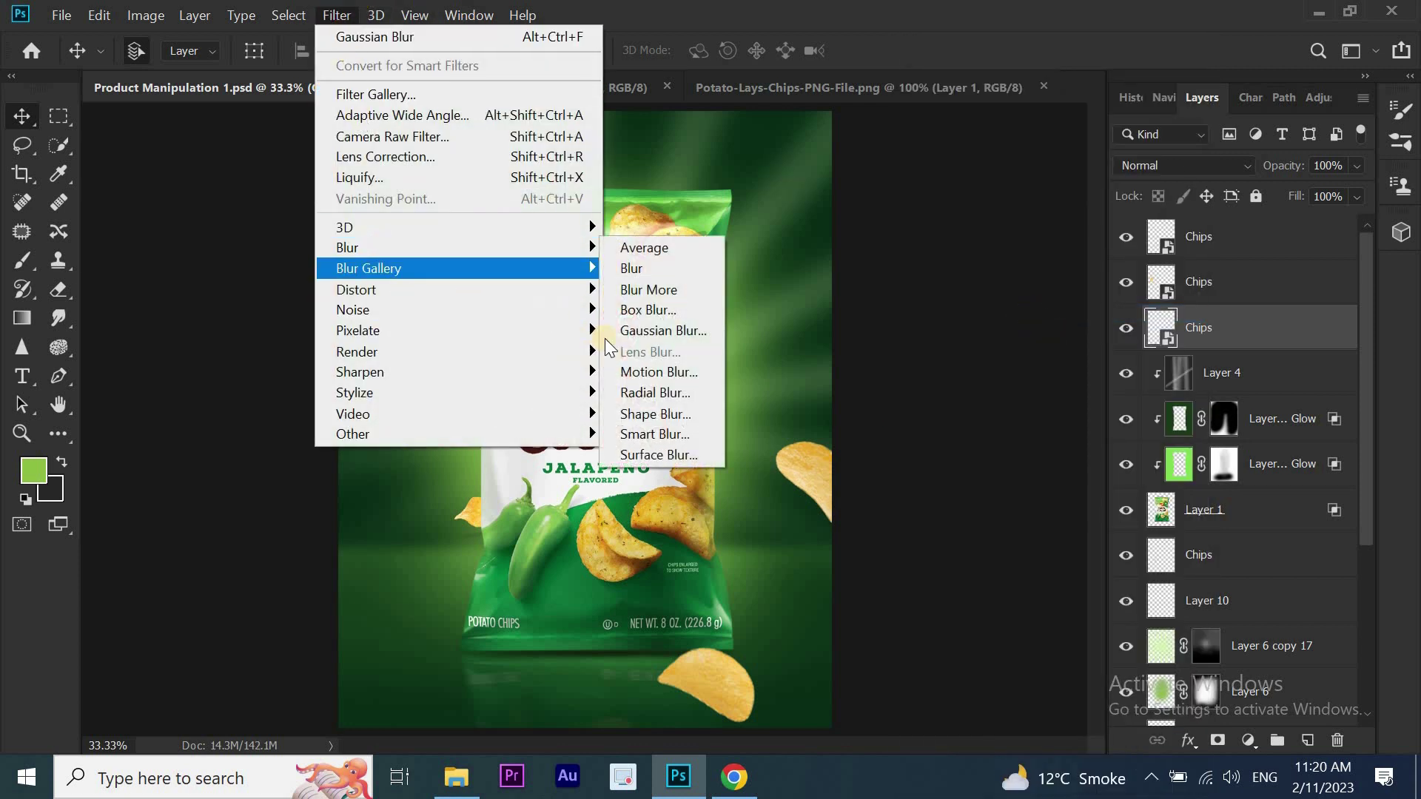
mouse_move(348, 247)
left_click(644, 370)
left_click_drag(1025, 44, 1139, 42)
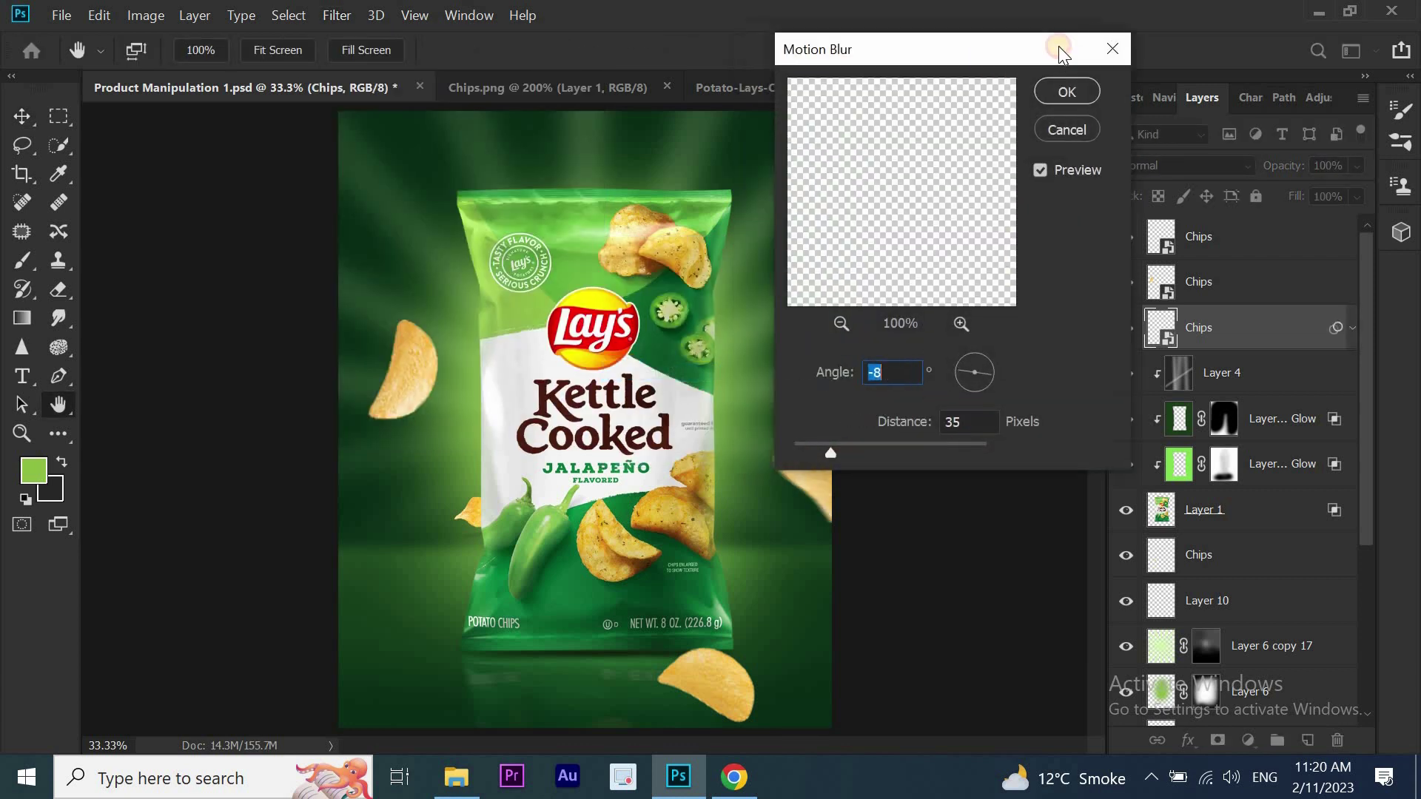
left_click_drag(898, 447, 892, 447)
left_click(1146, 89)
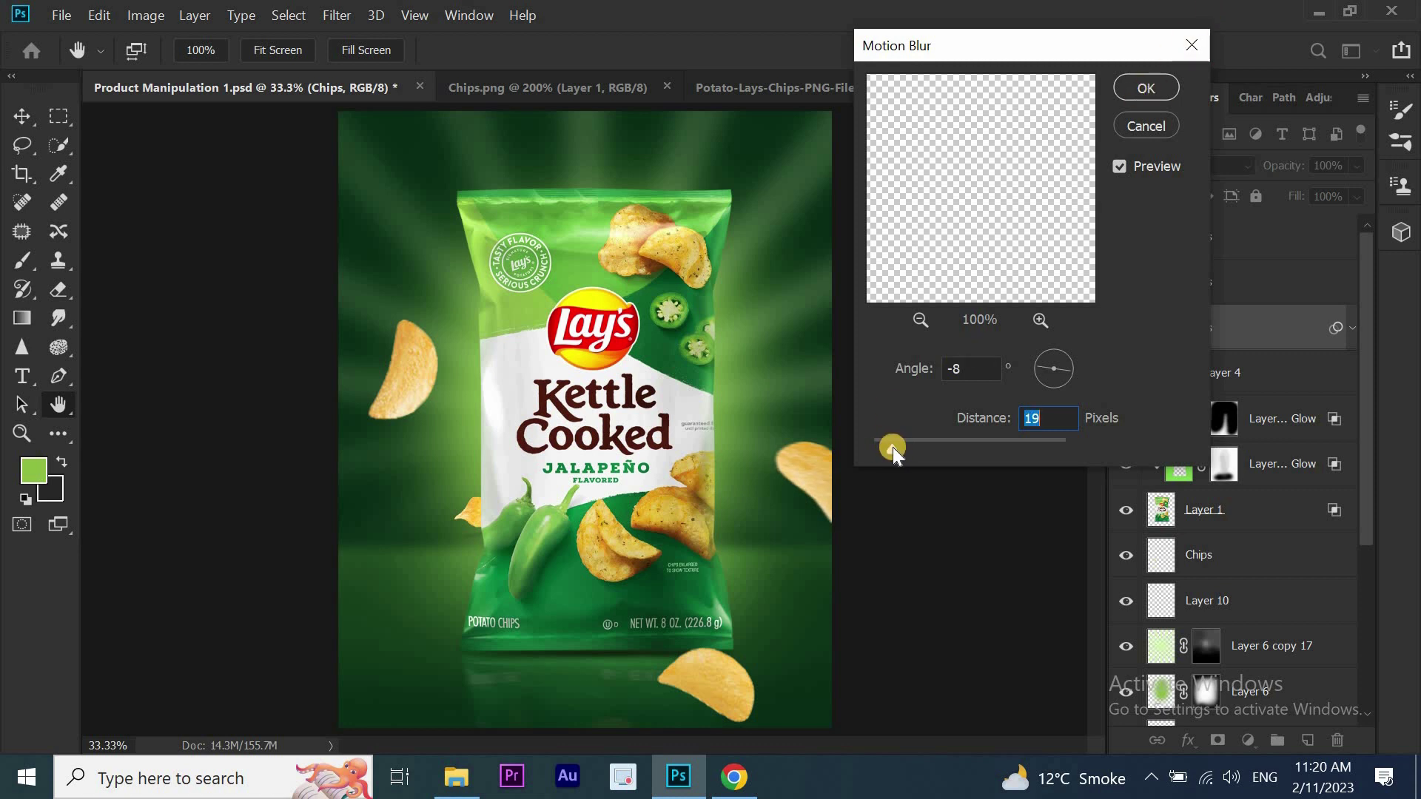
key("Return")
left_click(1244, 742)
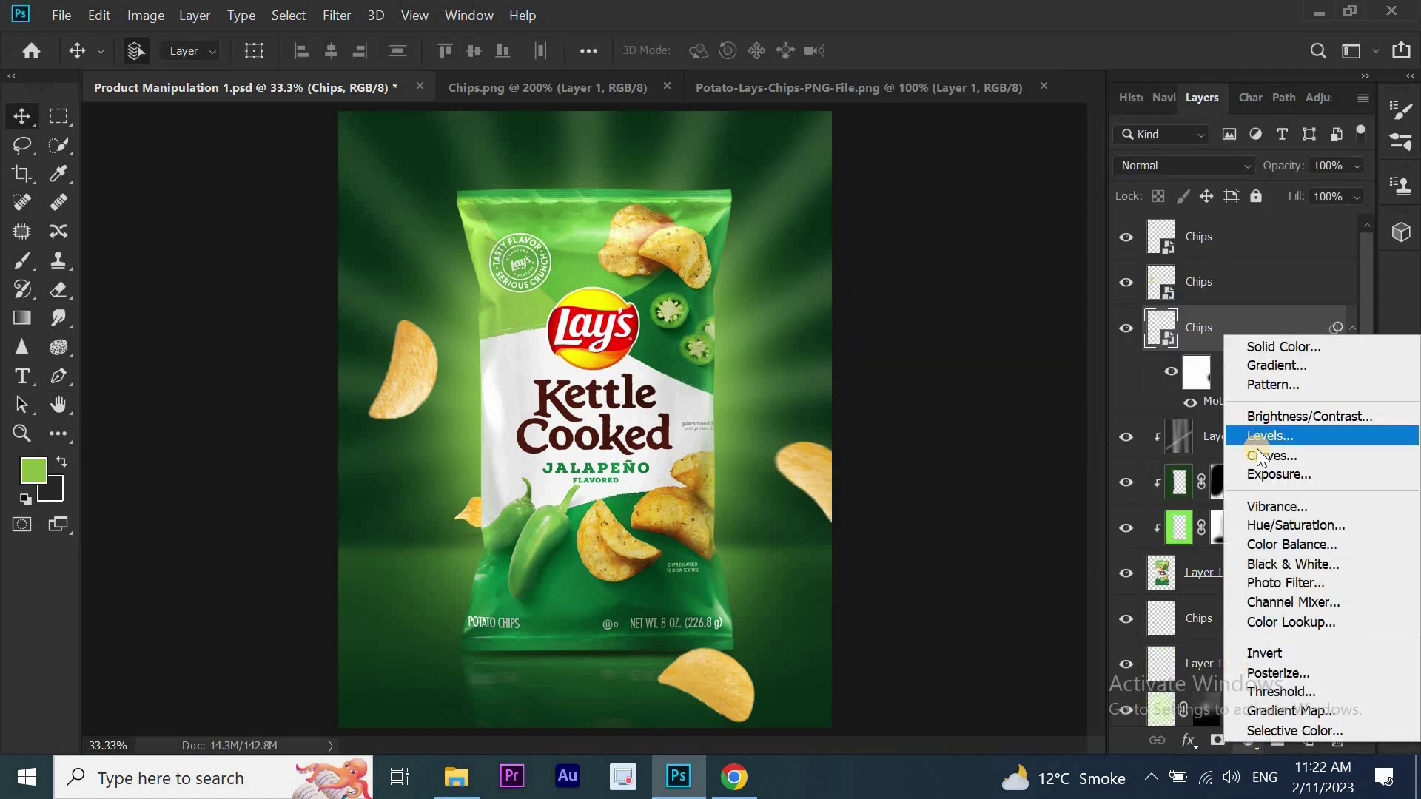
Darken the blurred chip with a Curves adjustment clipped to the Chips layer
left_click(1258, 454)
left_click_drag(1114, 330, 1115, 351)
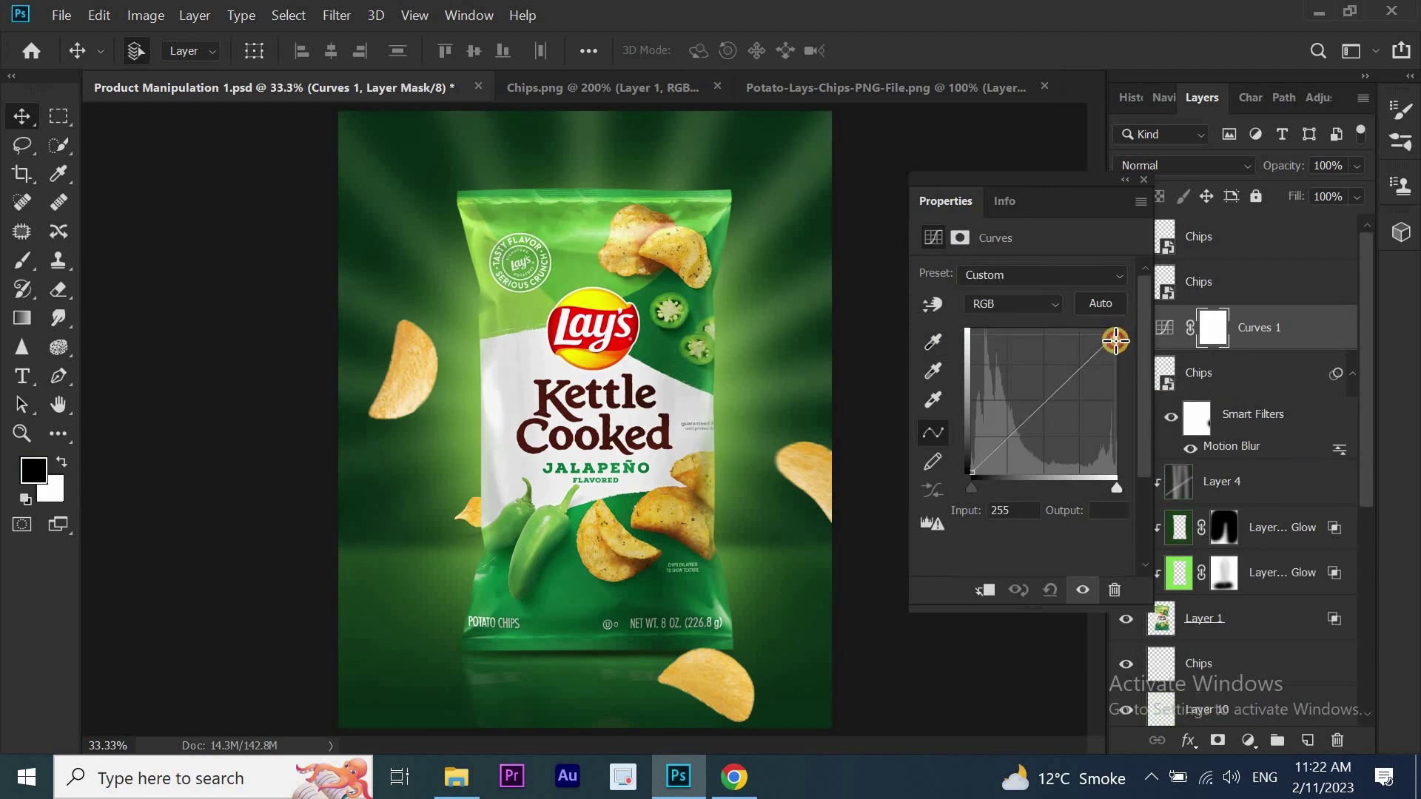
left_click(987, 592)
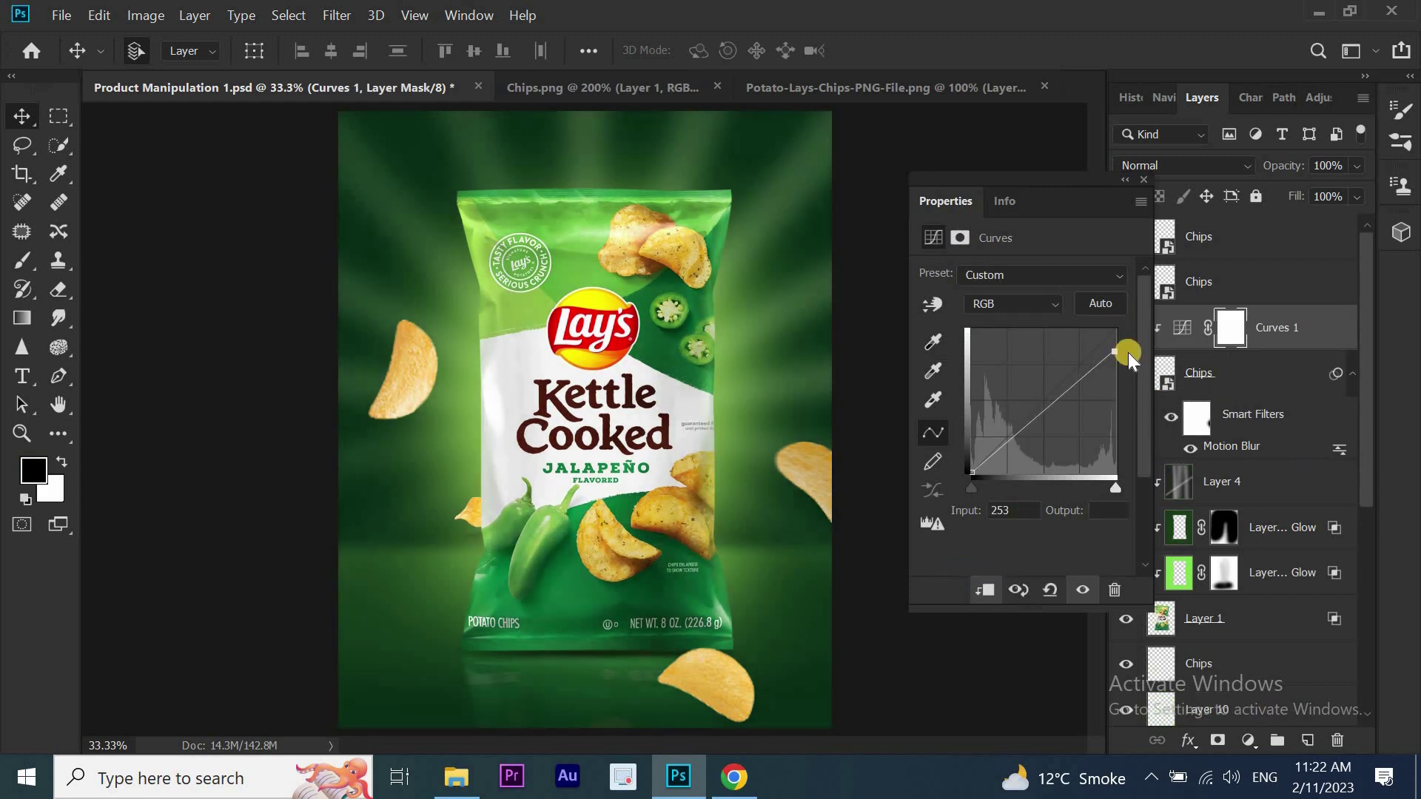
left_click_drag(1113, 362, 1113, 377)
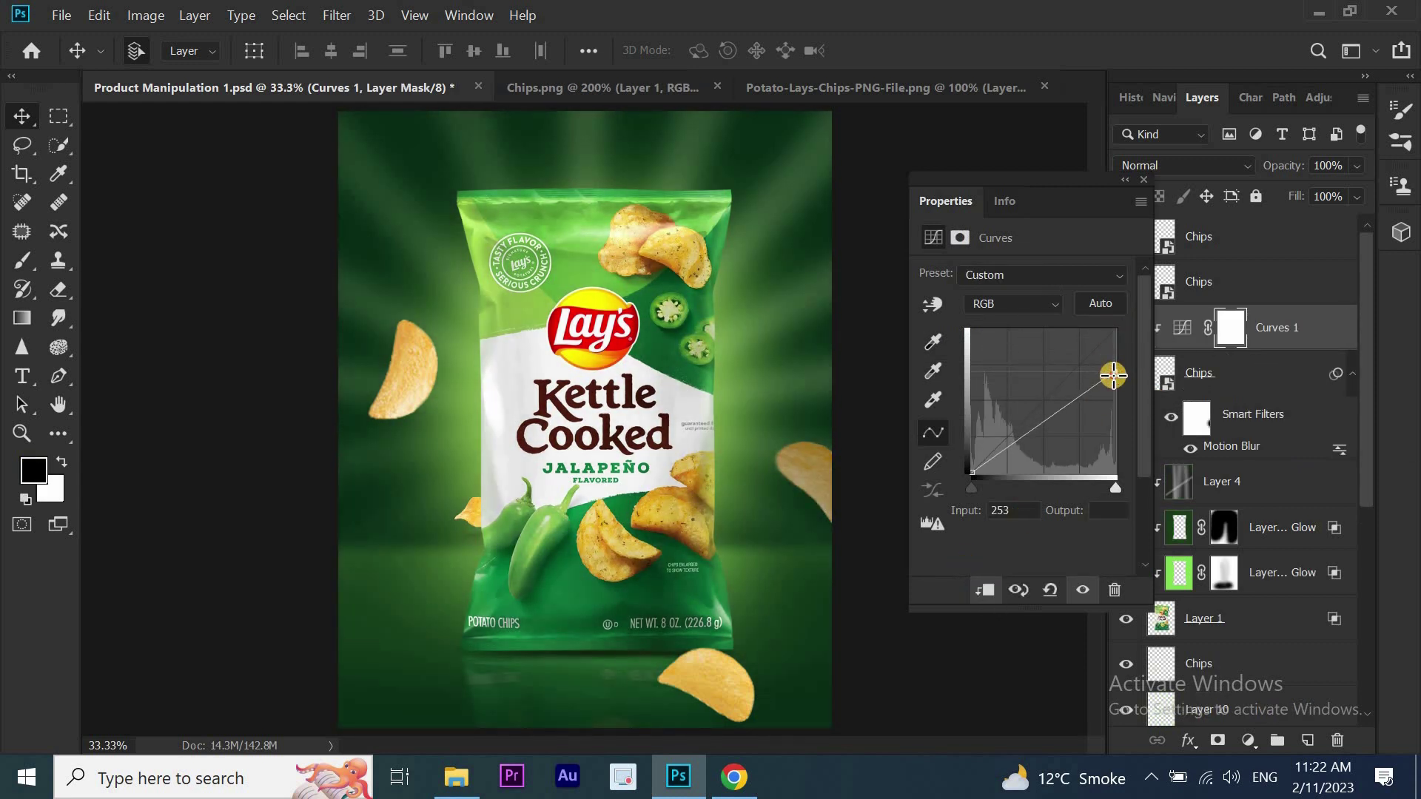
left_click(1144, 179)
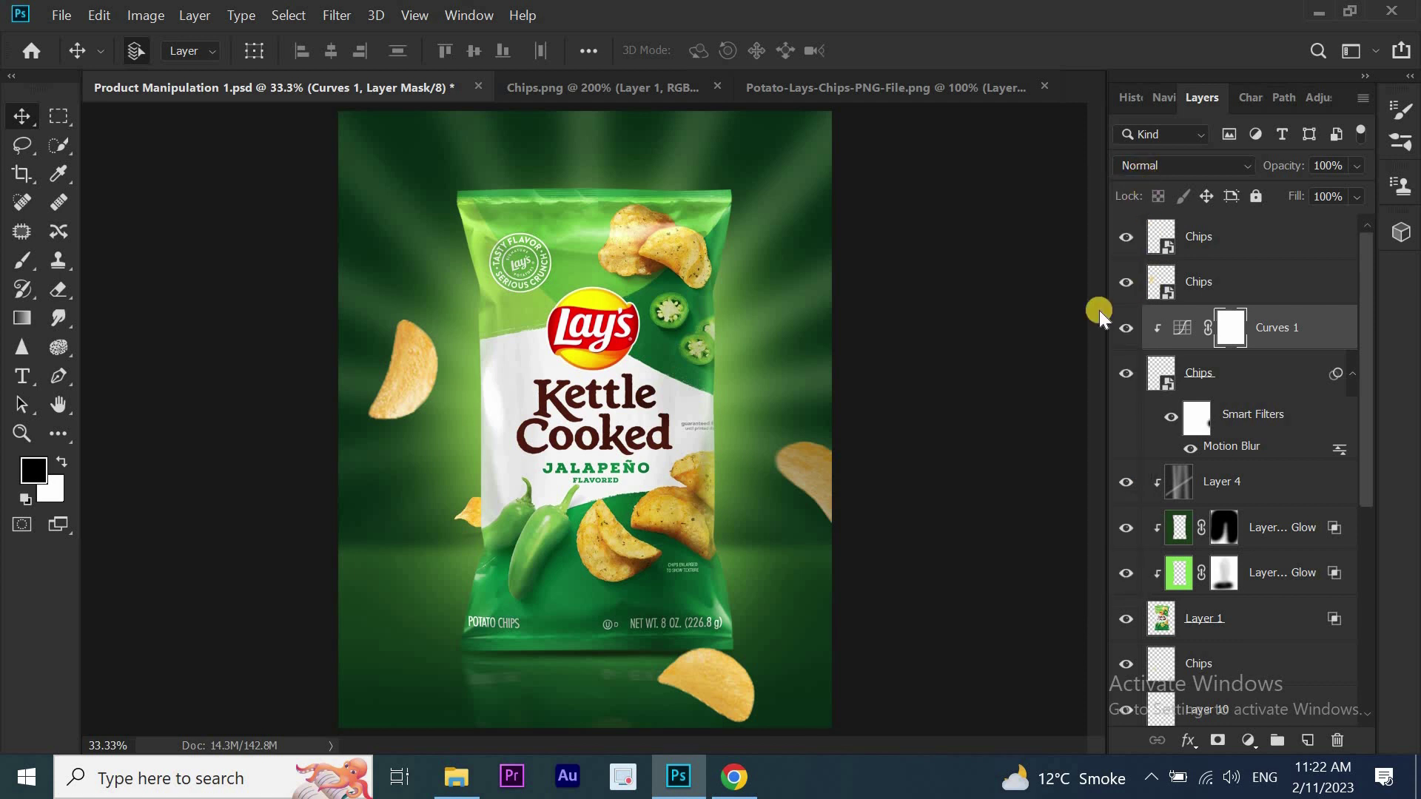
Paint sampled green over the right chip on Layer 11, set it to Screen, and select it with Curves 1 and Chips
left_click(22, 260)
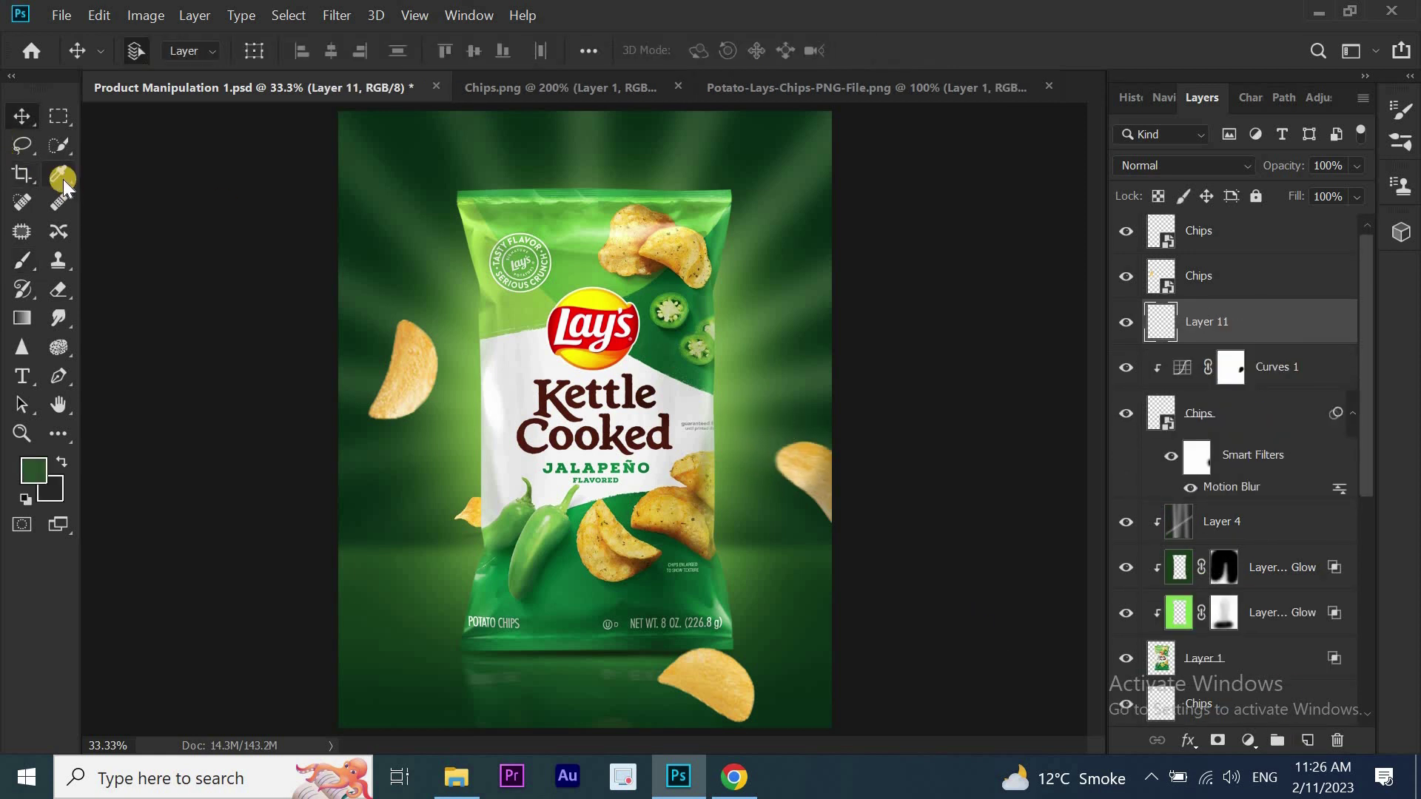
left_click(58, 174)
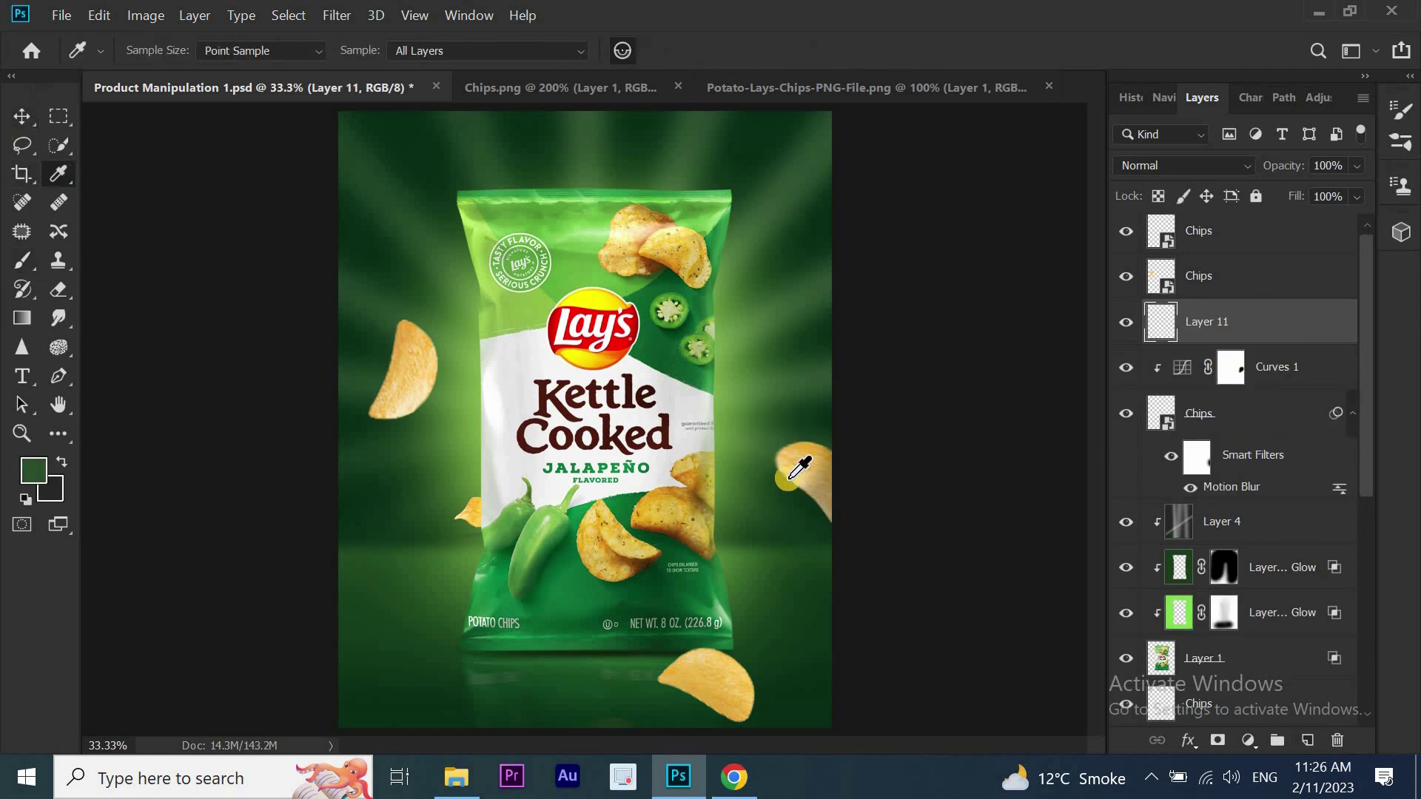
left_click(18, 272)
left_click_drag(798, 461, 788, 458)
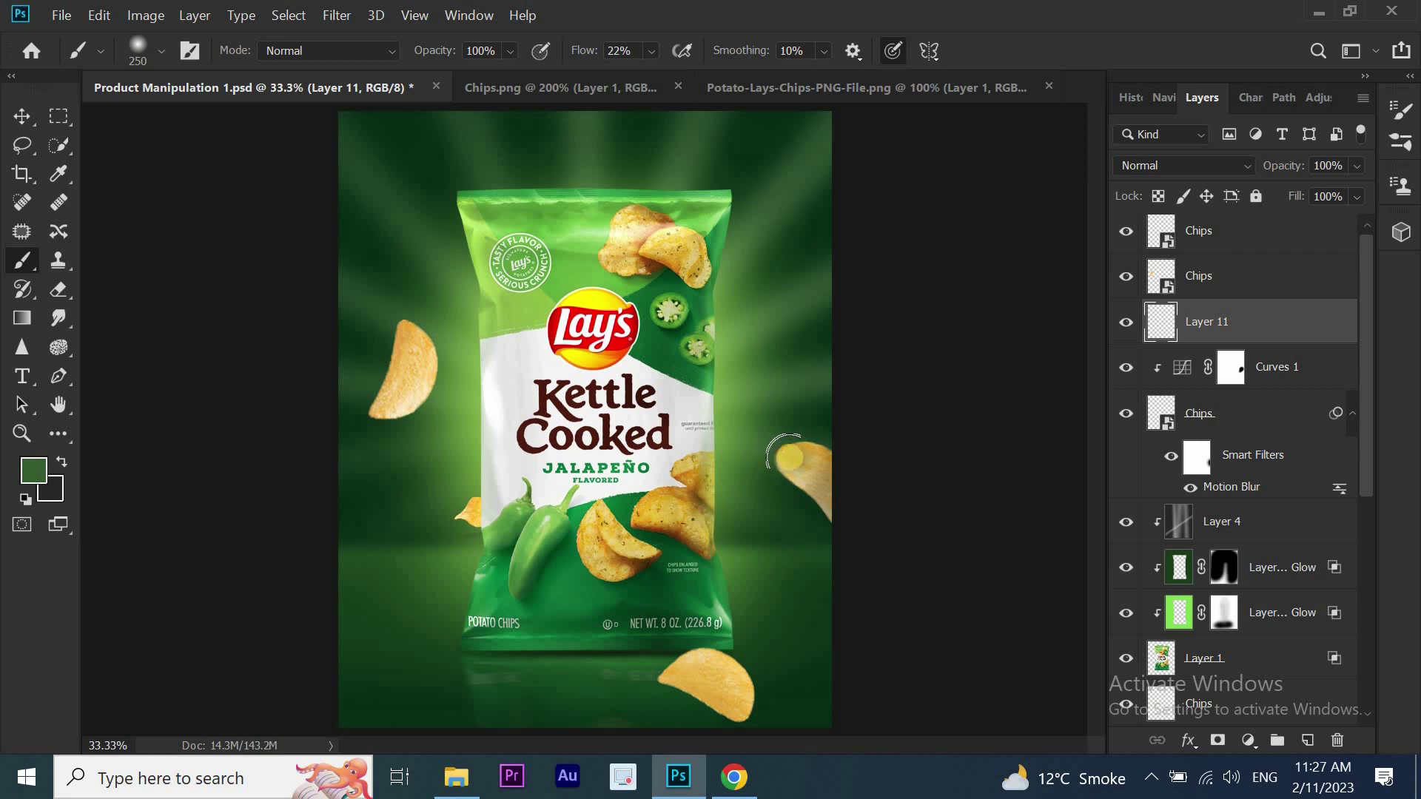
left_click(1184, 165)
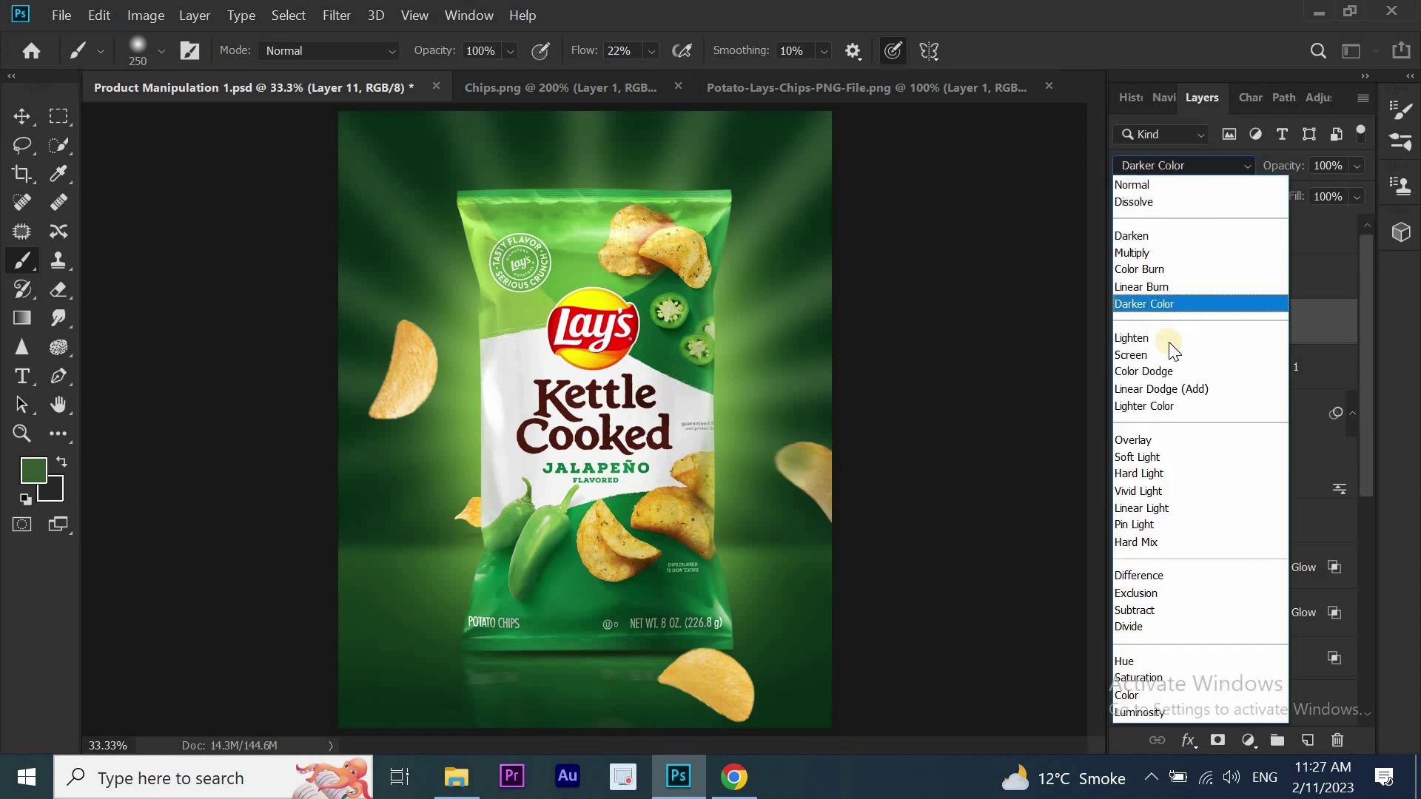
left_click(1166, 352)
left_click(22, 118)
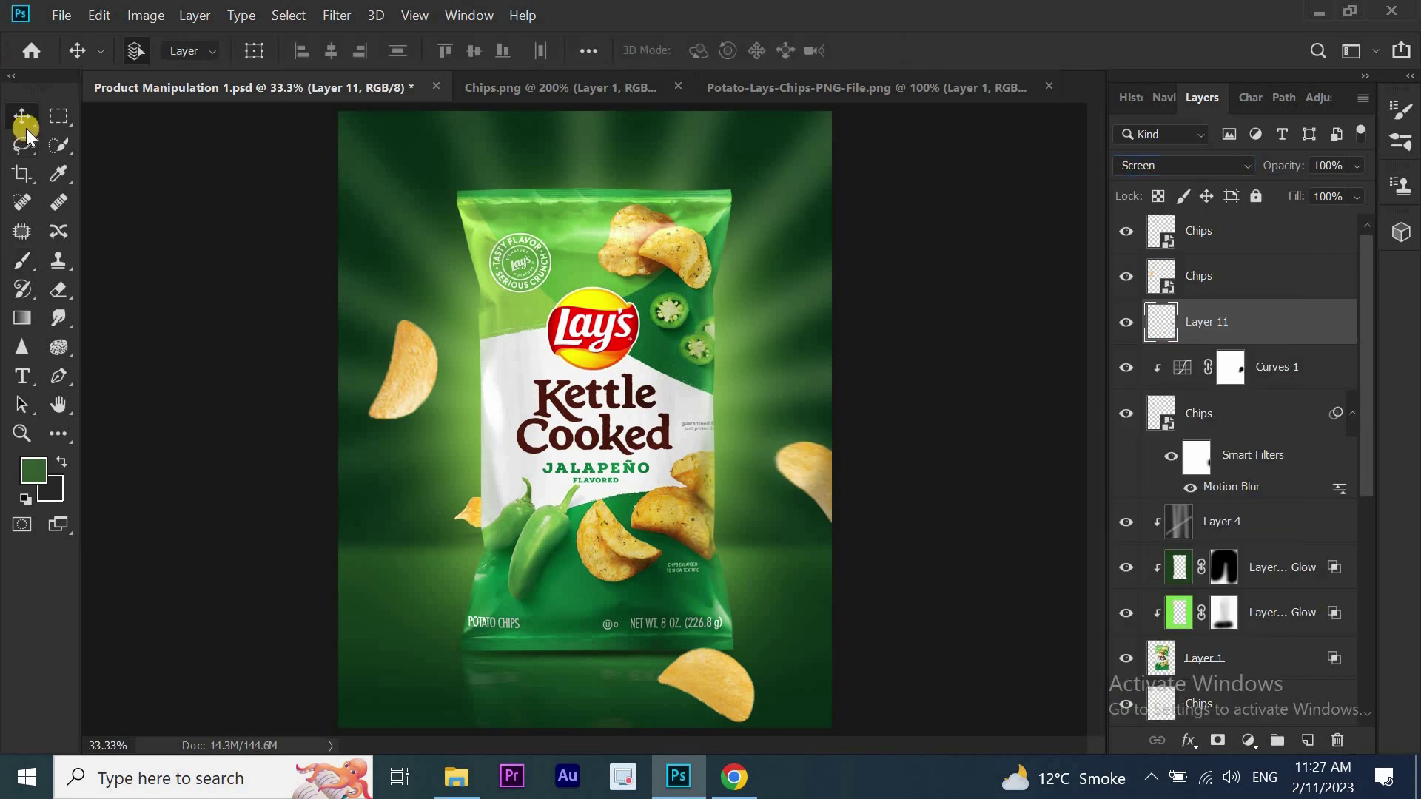
left_click(1232, 428, "shift")
Group Layer 11, Curves 1 and Chips into a group named Chips 1
right_click(1232, 428)
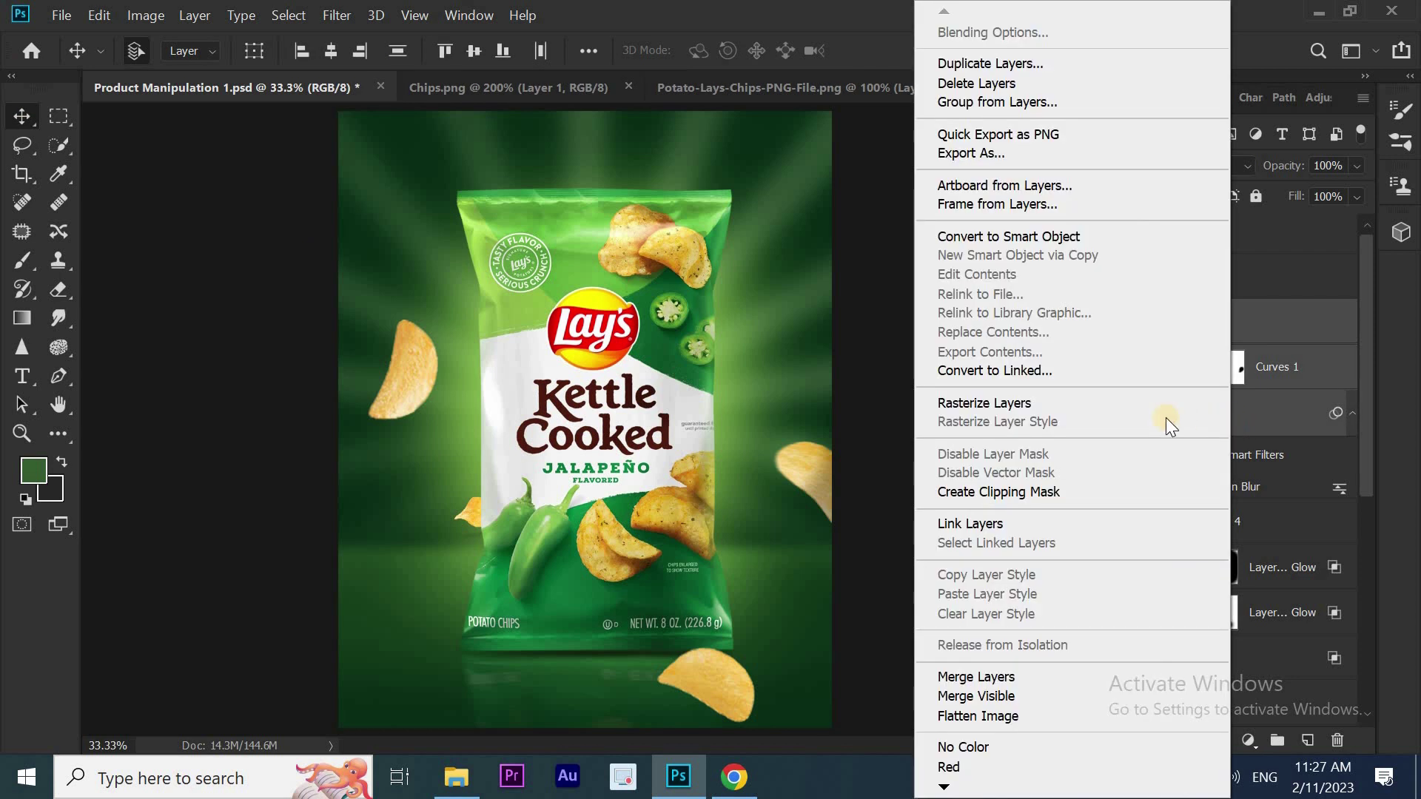
left_click(1086, 104)
type("Chips")
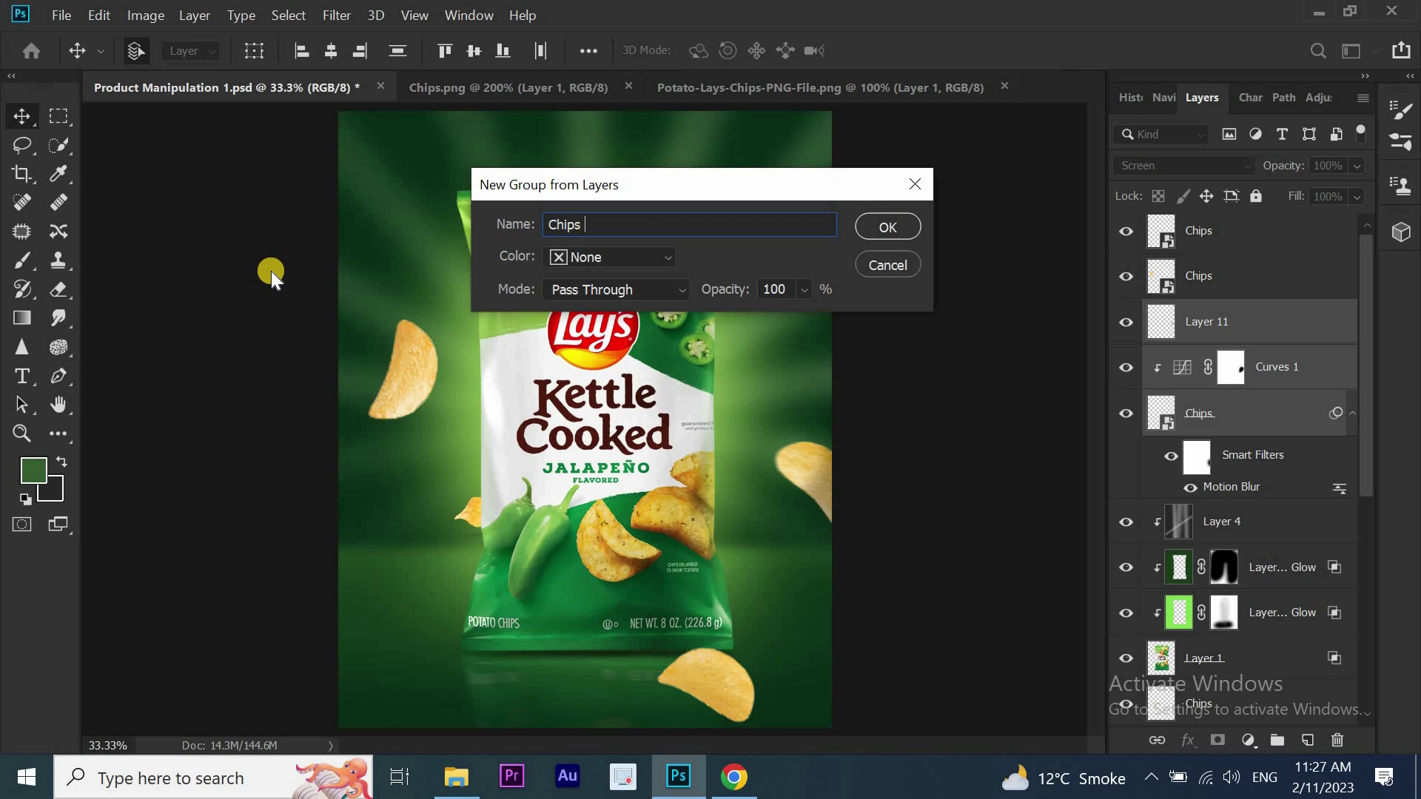
type("1")
key("Return")
Give the Chips layer above the group a Motion Blur smart filter at 81°
left_click(1235, 285)
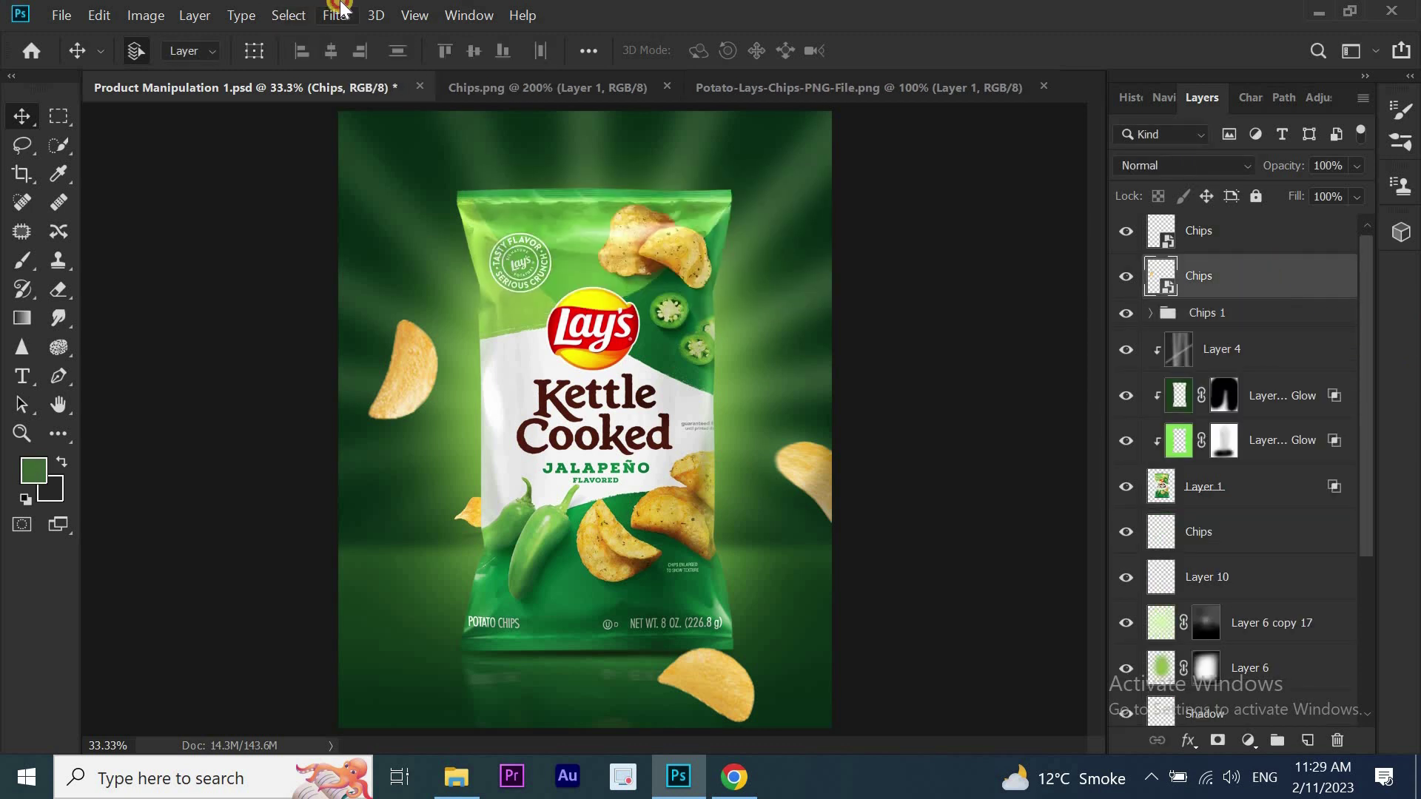
left_click(341, 9)
mouse_move(348, 247)
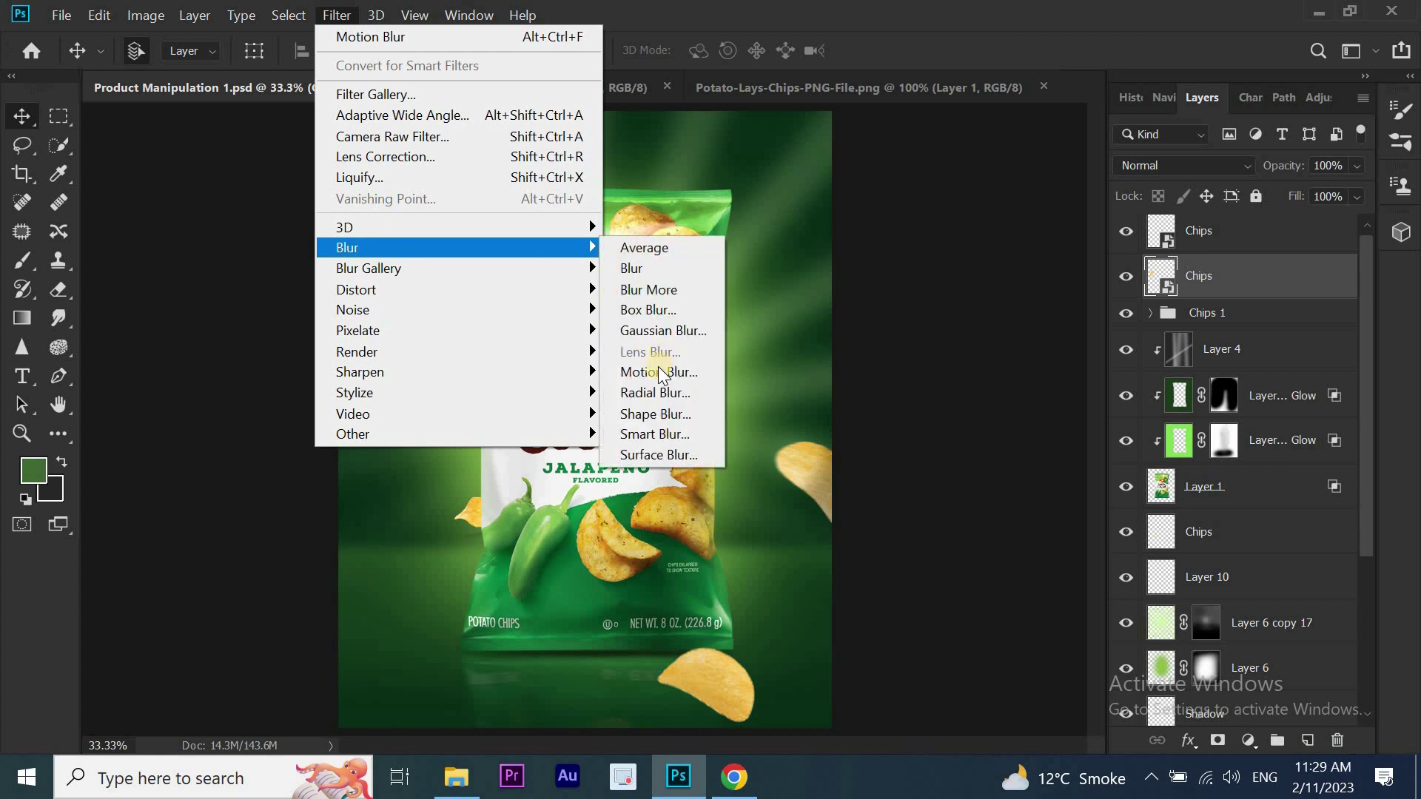
left_click(659, 372)
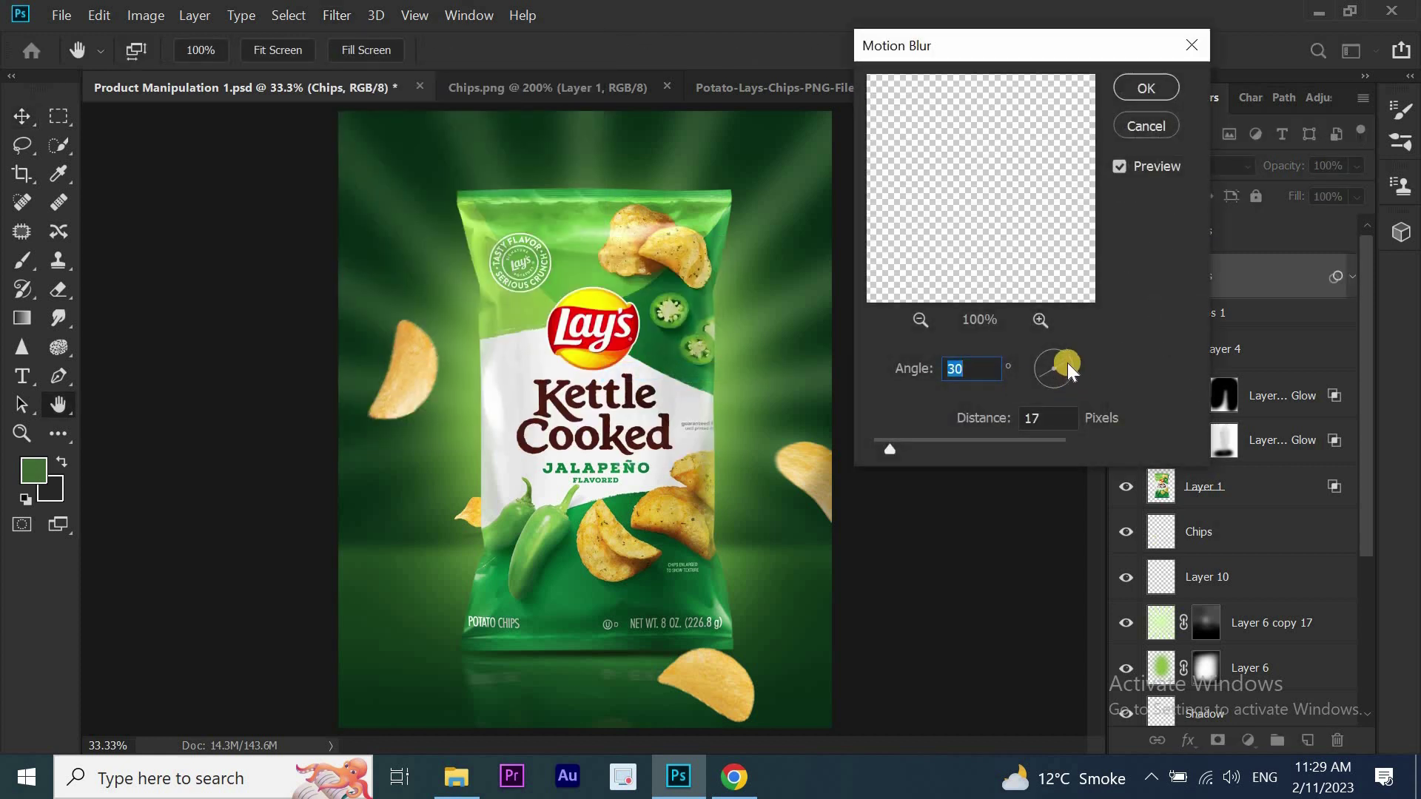
left_click_drag(1067, 361, 1051, 383)
left_click(1147, 87)
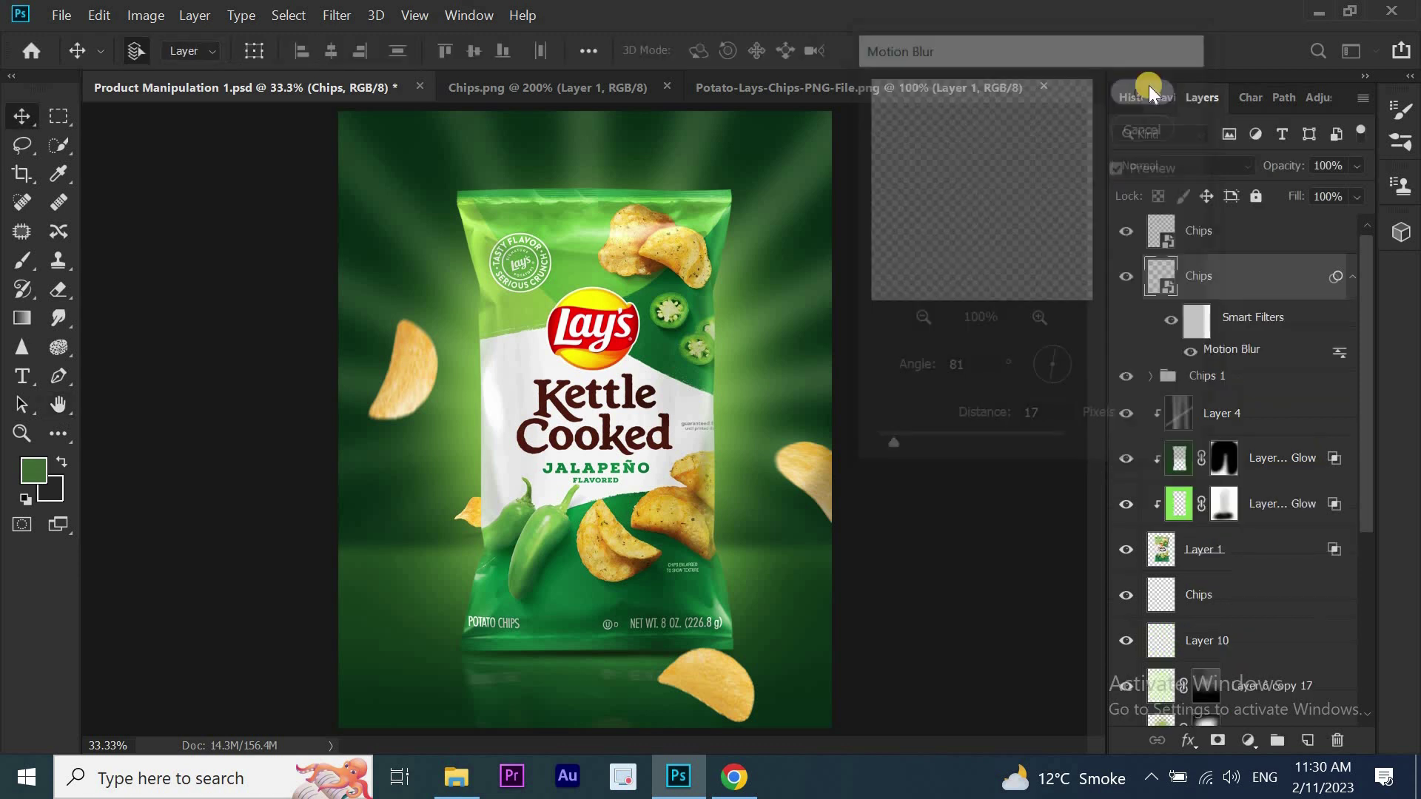
left_click(23, 264)
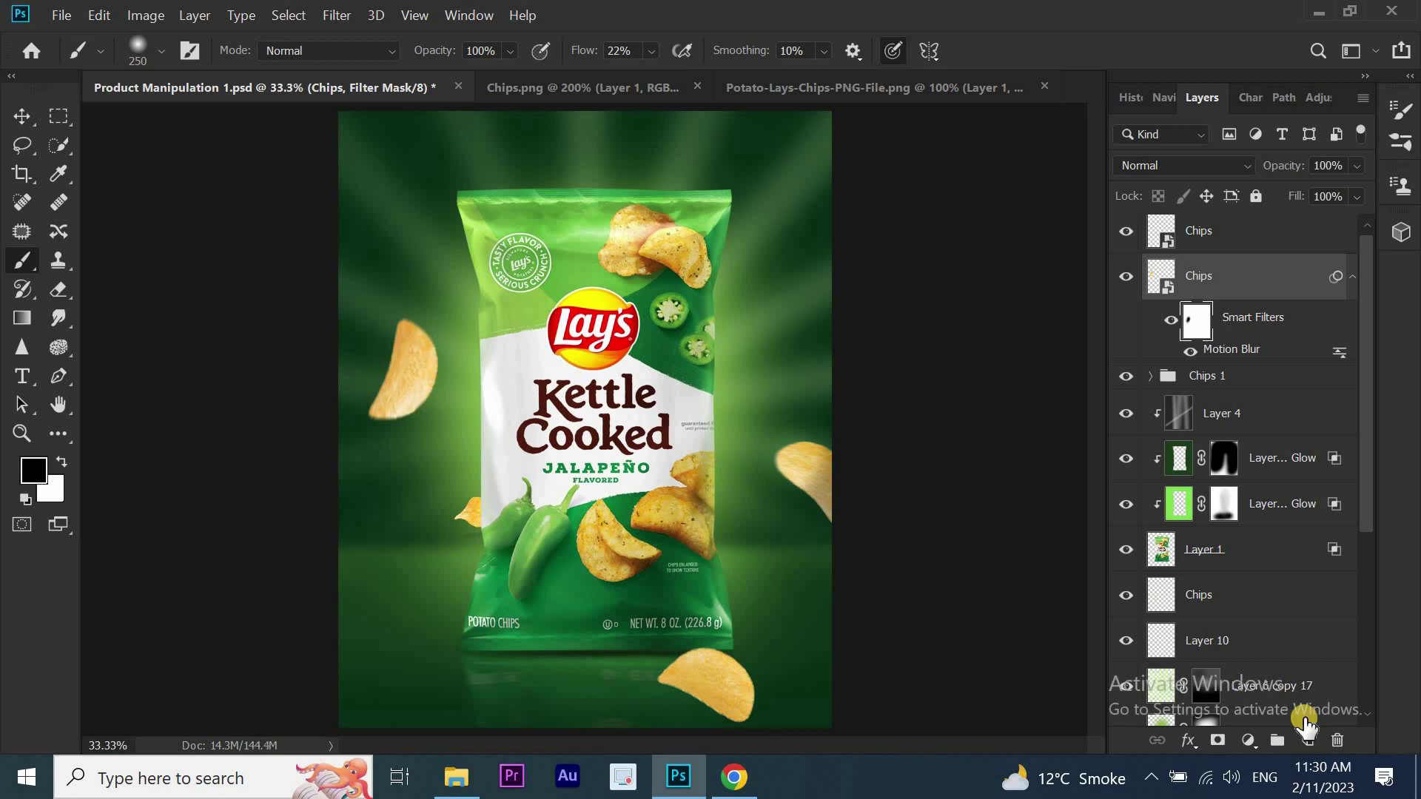
Darken the blurred chip with a Curves adjustment and paint its mask over the chip
left_click(1248, 740)
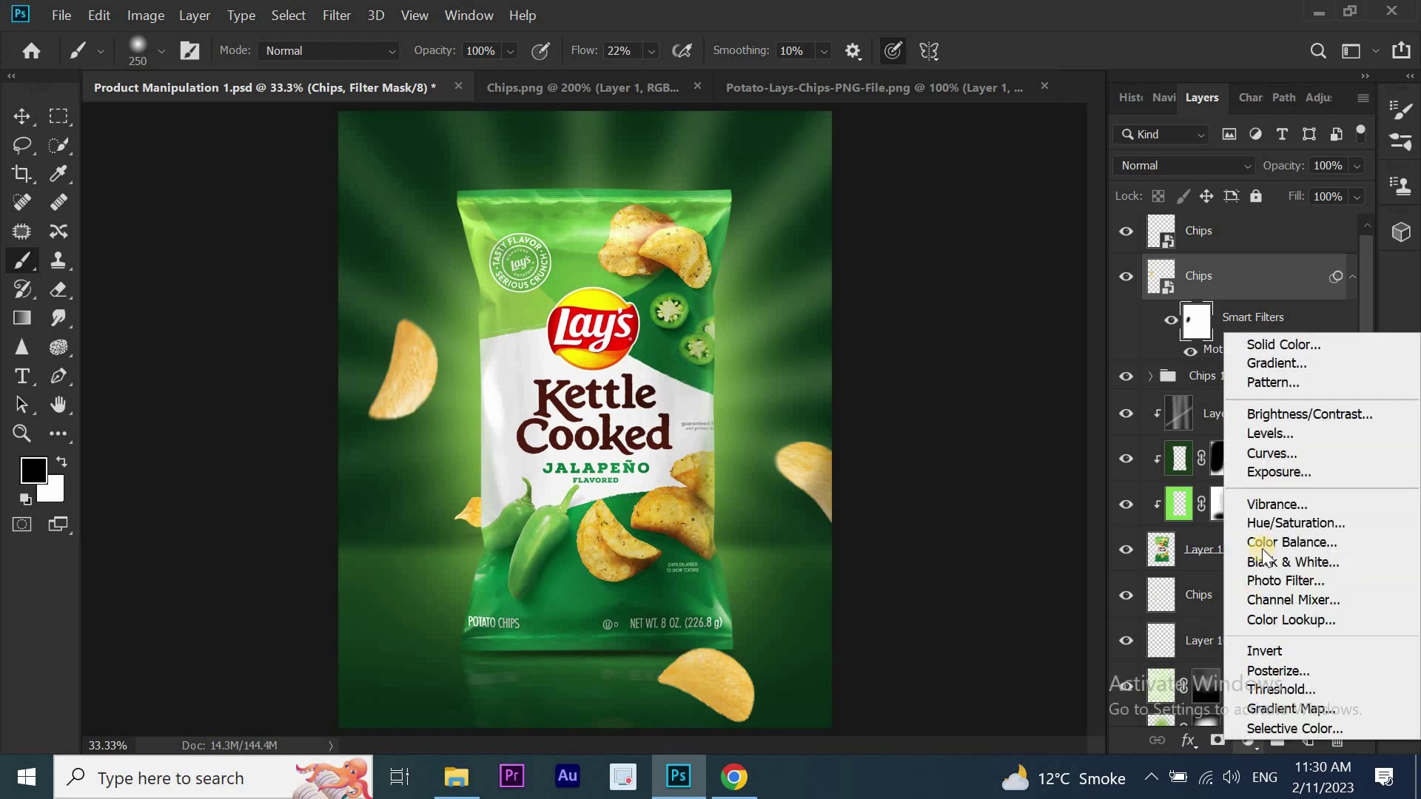
left_click(1281, 453)
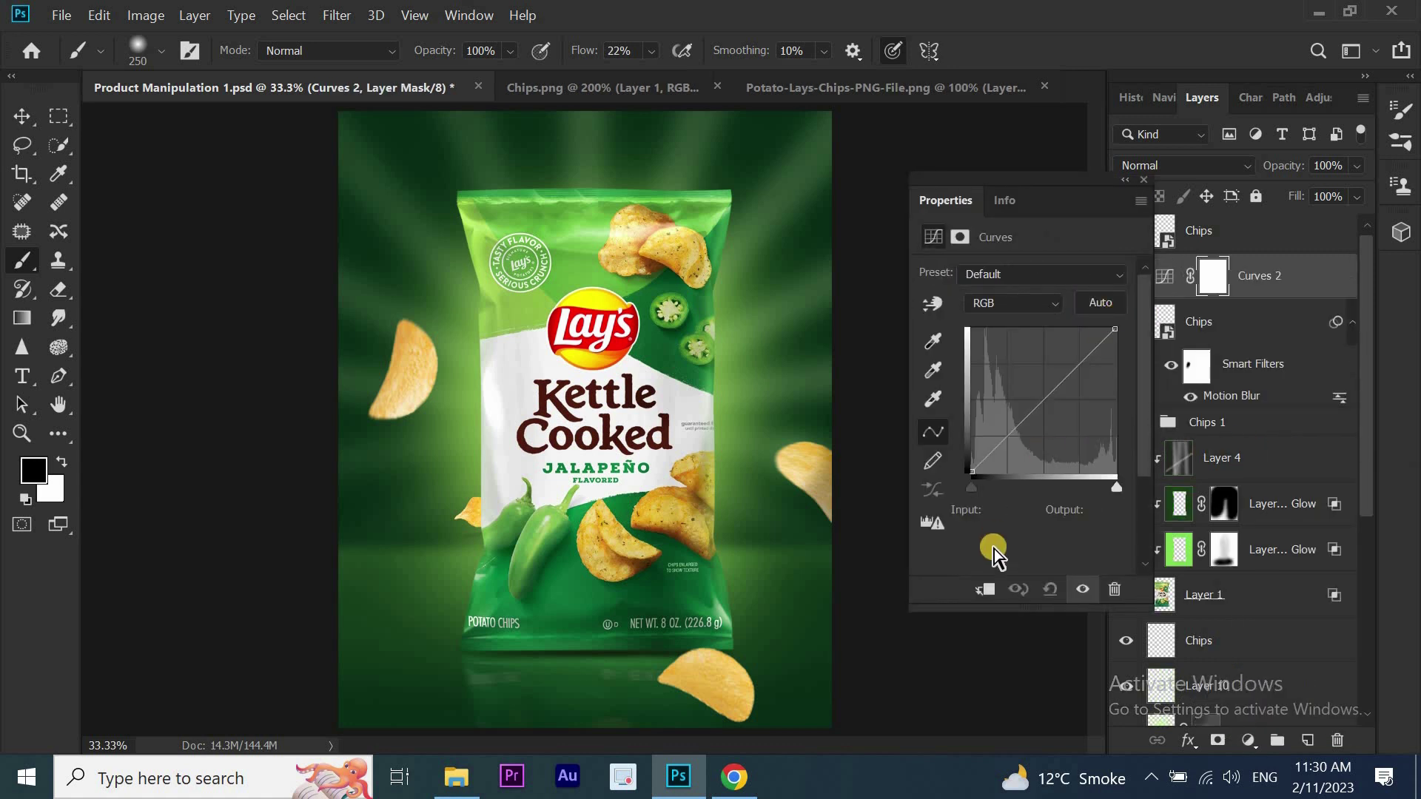
left_click_drag(1115, 329, 1119, 378)
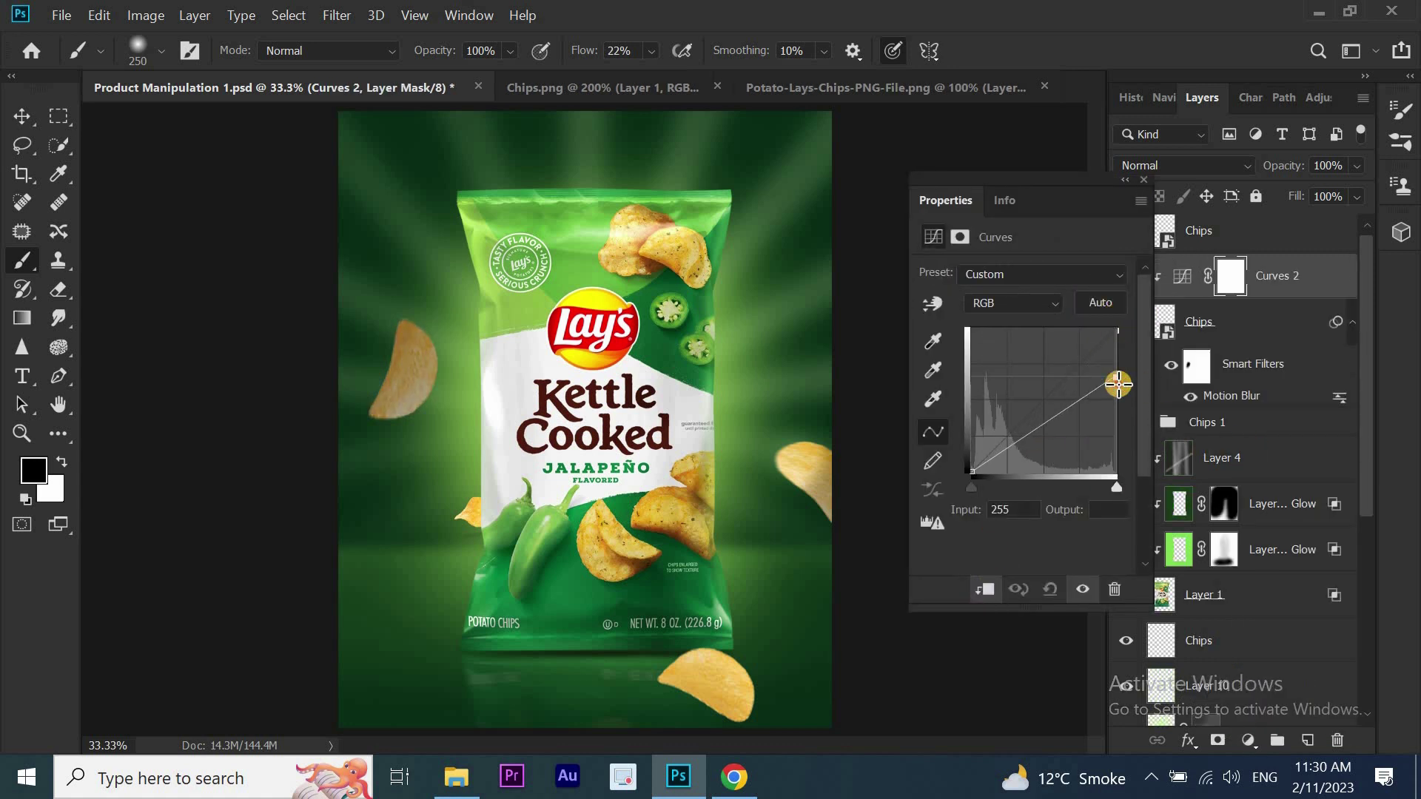
left_click(1143, 180)
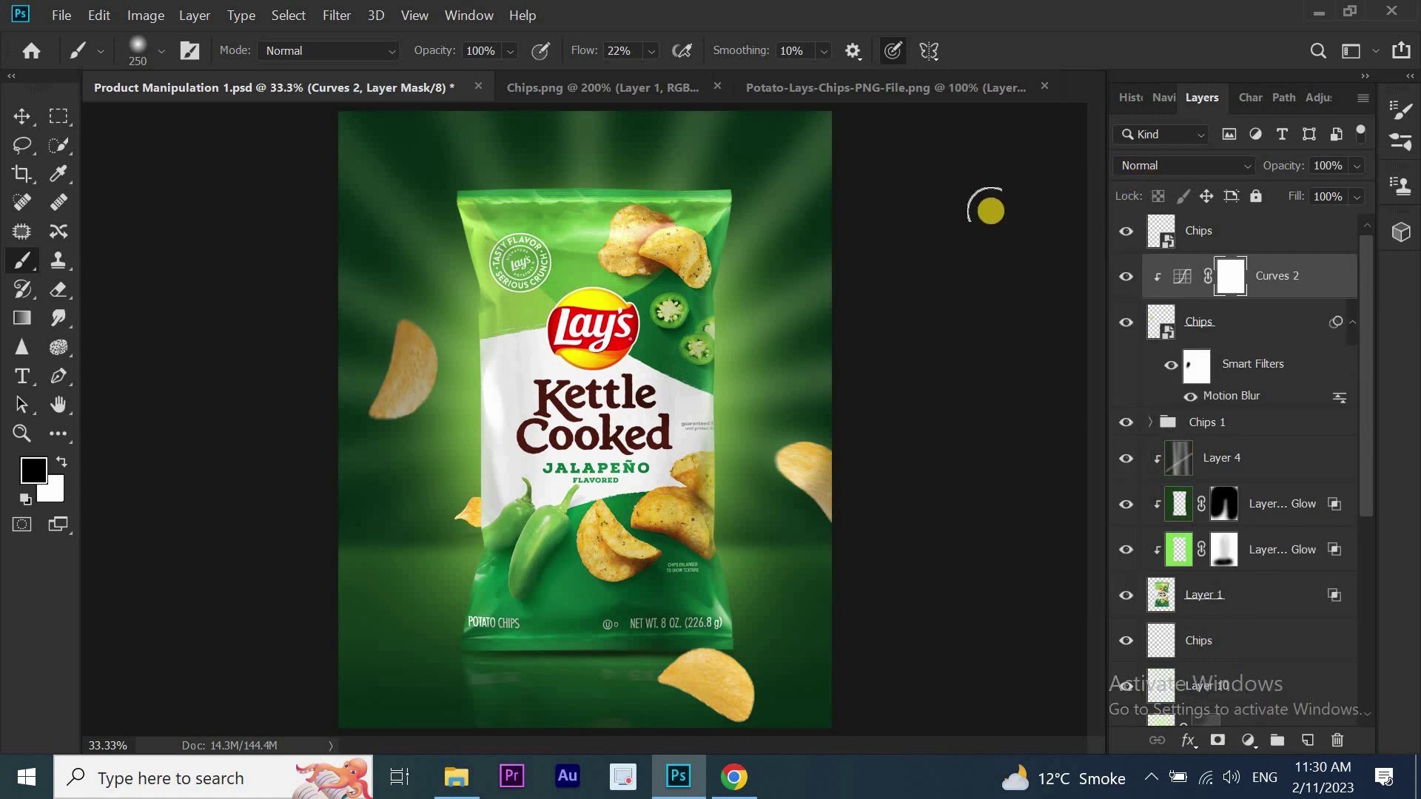
left_click_drag(441, 364, 437, 358)
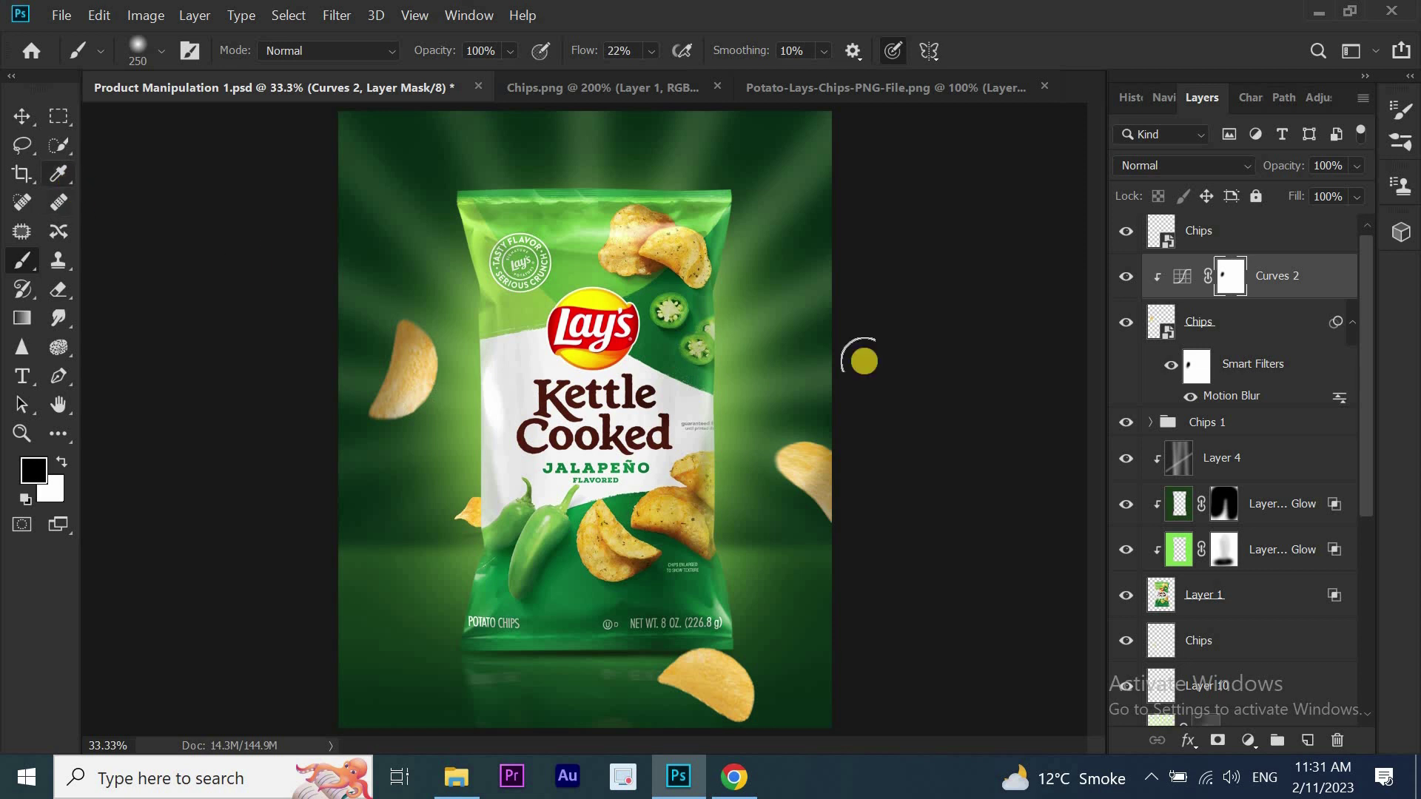
Add Layer 12 with a lighter green sampled near the chip, blended in Screen mode
left_click(1307, 740)
left_click(358, 327, "alt")
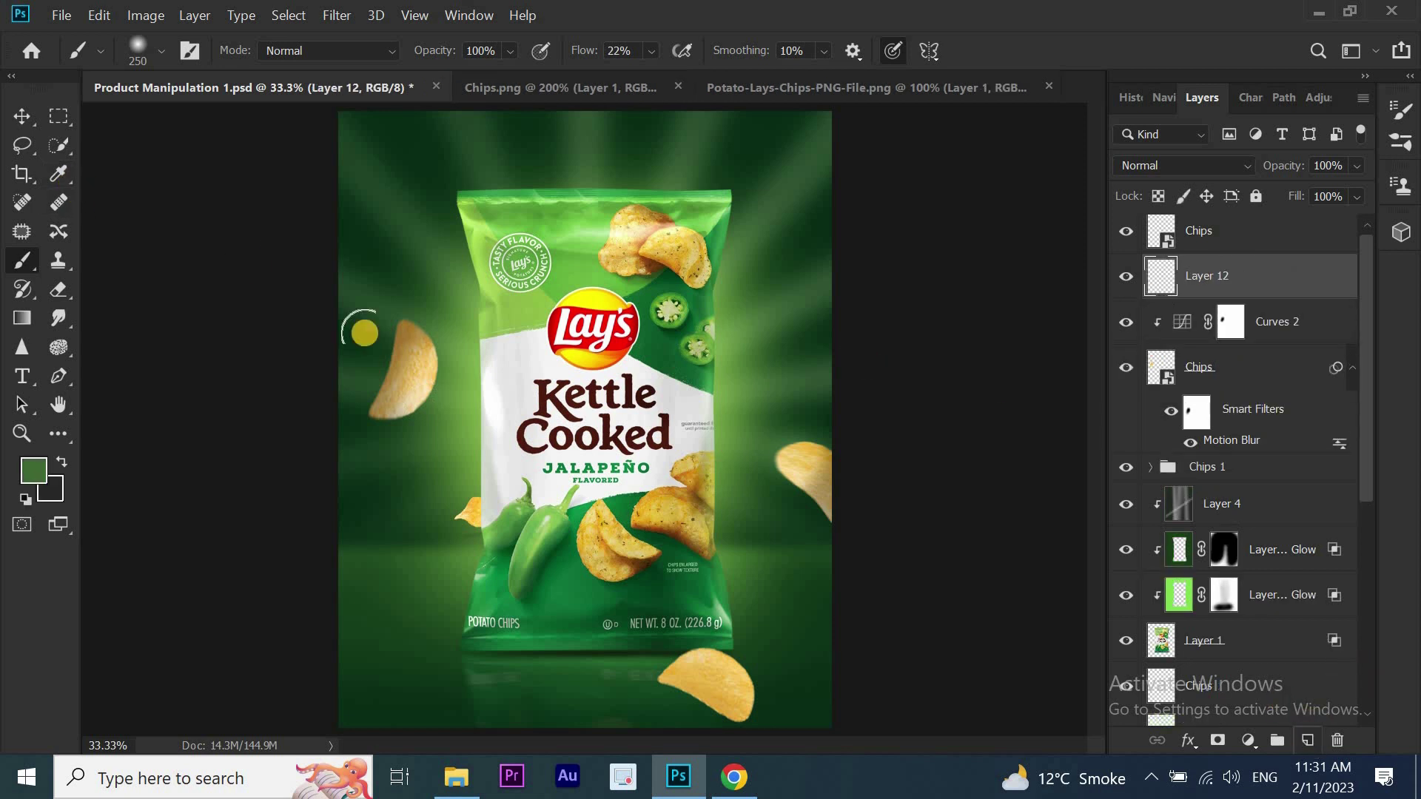
left_click(58, 174)
left_click(439, 396)
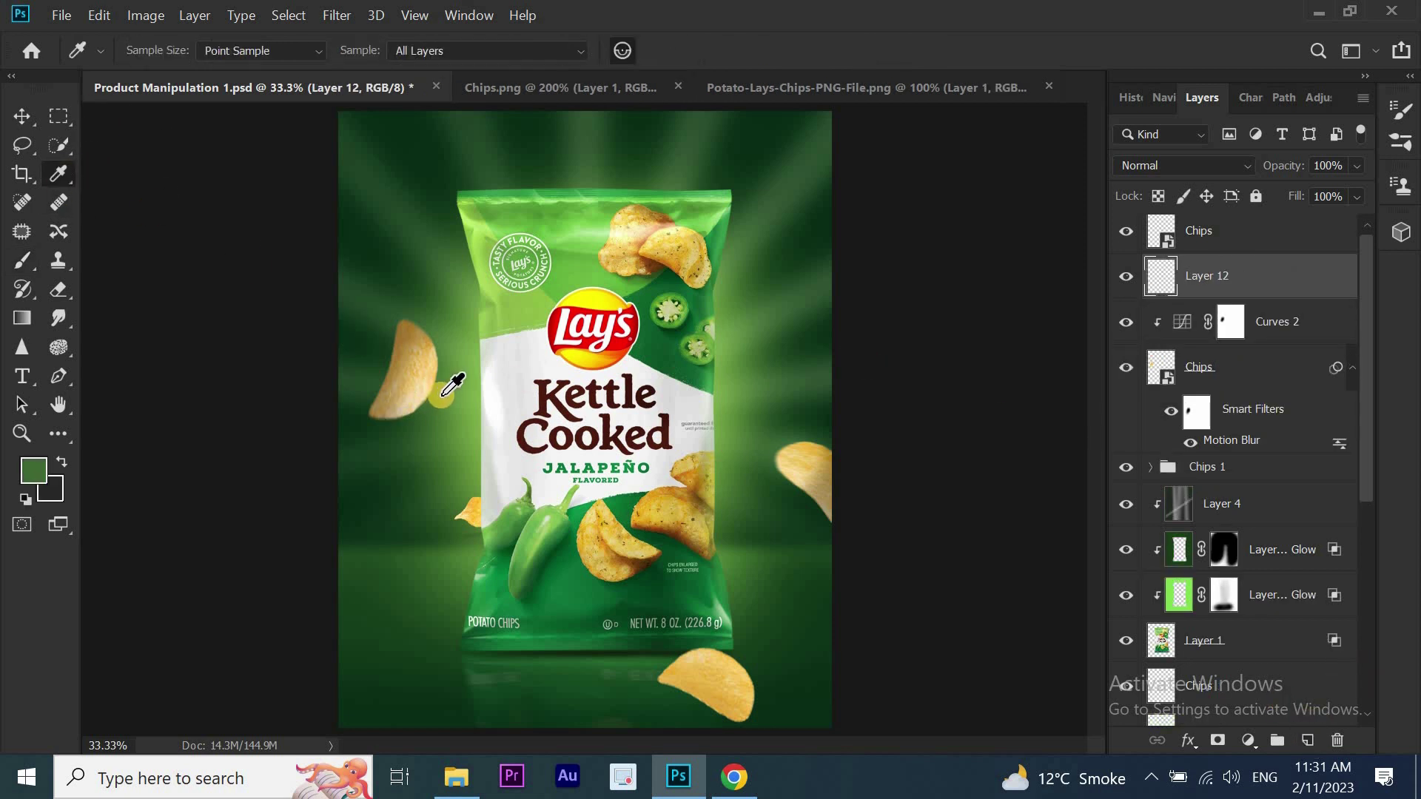
left_click(441, 396)
key("b")
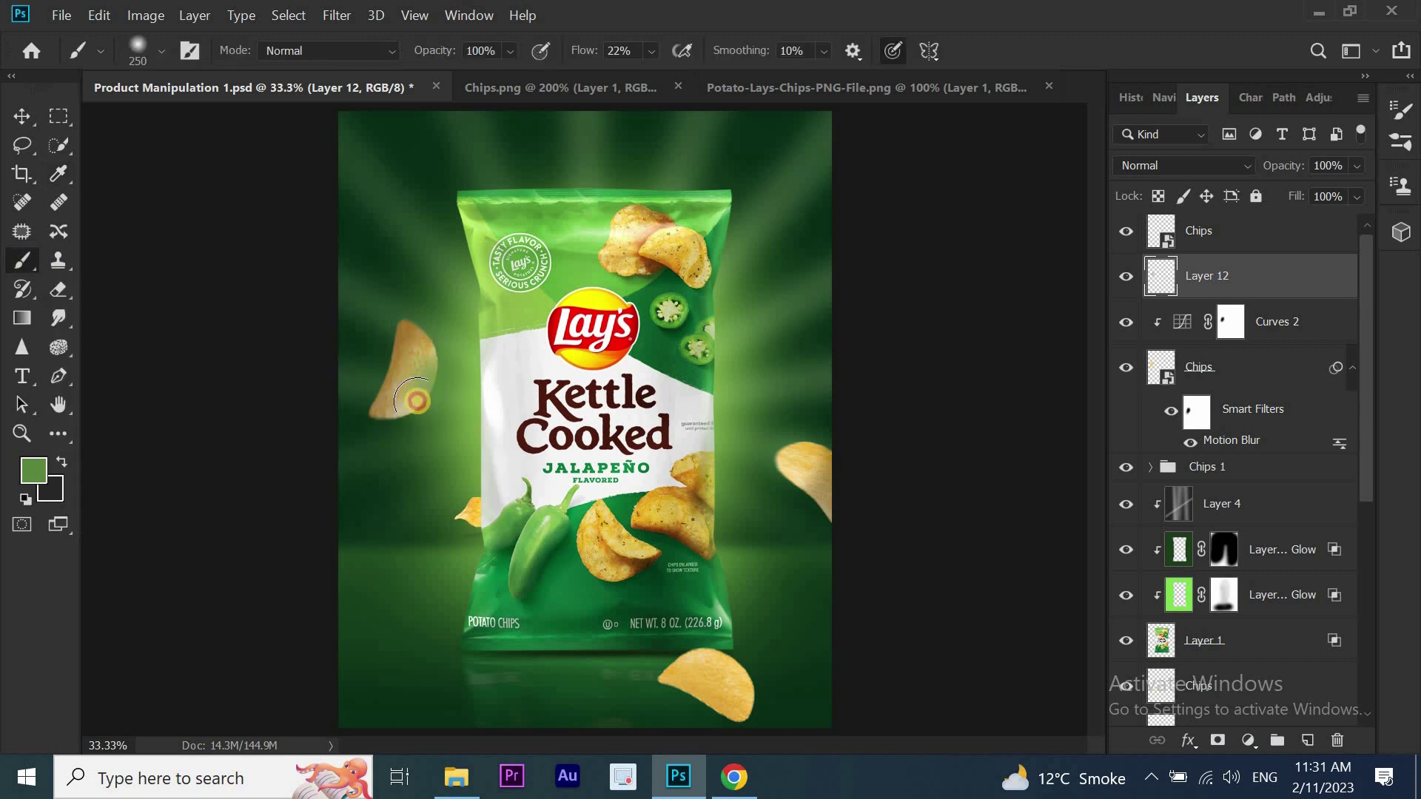
left_click(1188, 165)
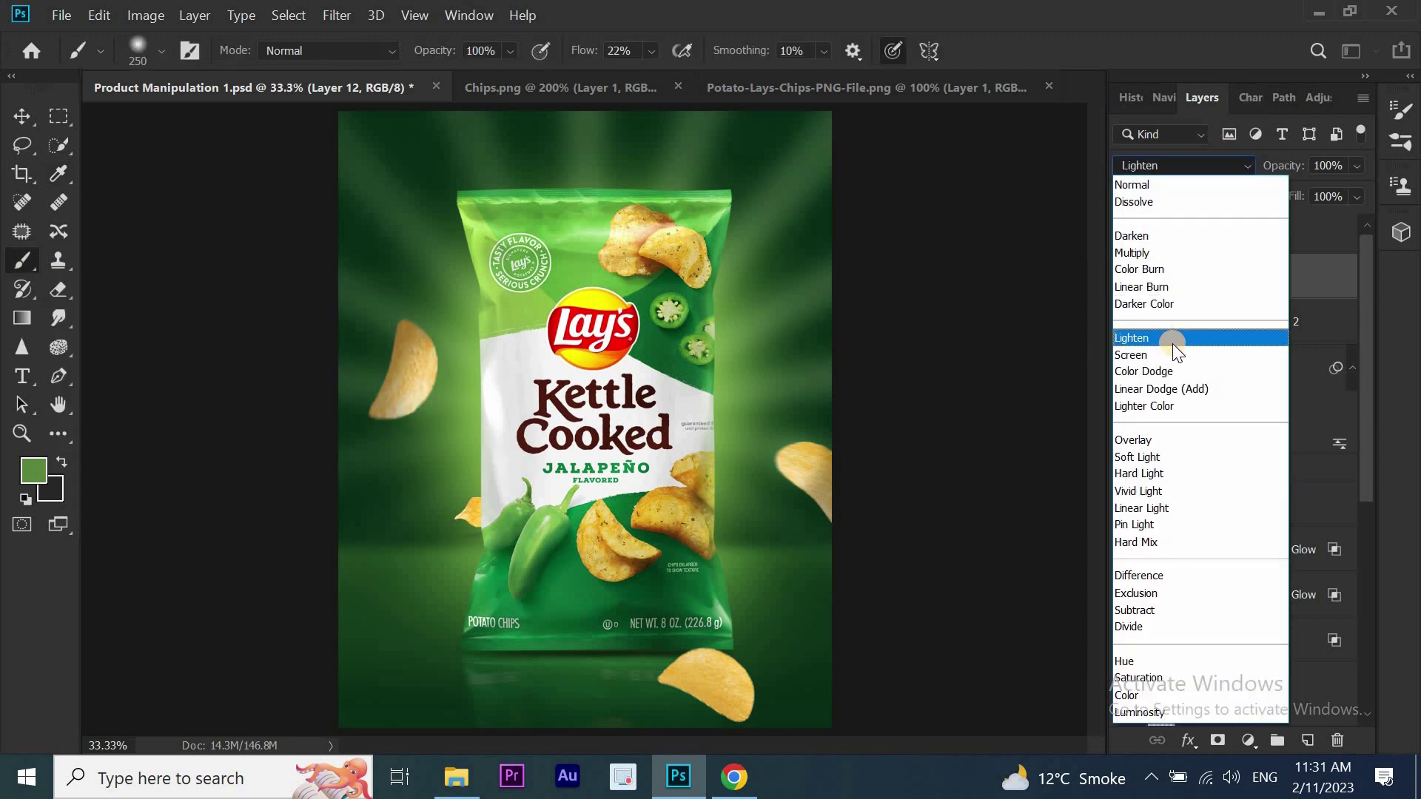
left_click(1175, 355)
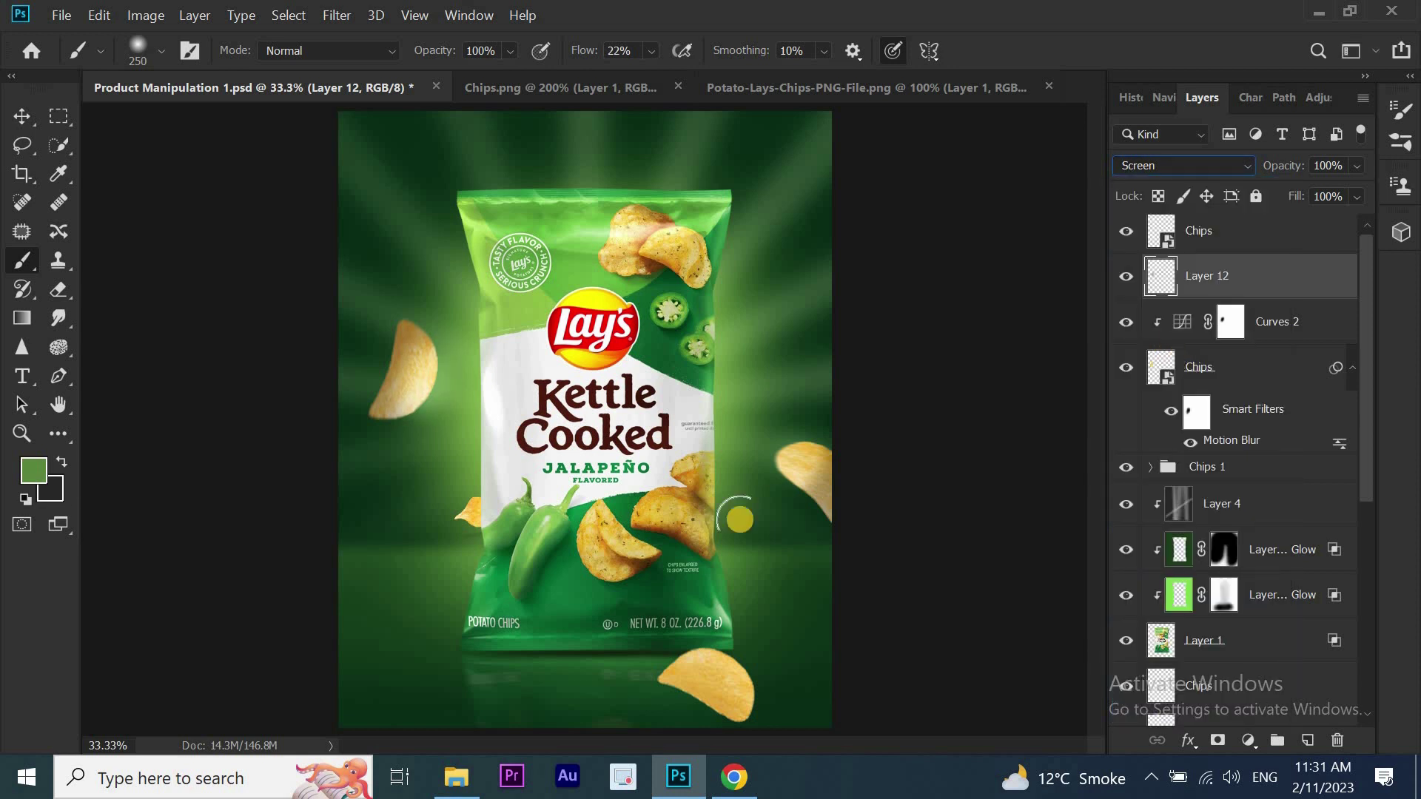
Group Layer 12, Curves 2 and the Chips layer as Chips 2
left_click(21, 115)
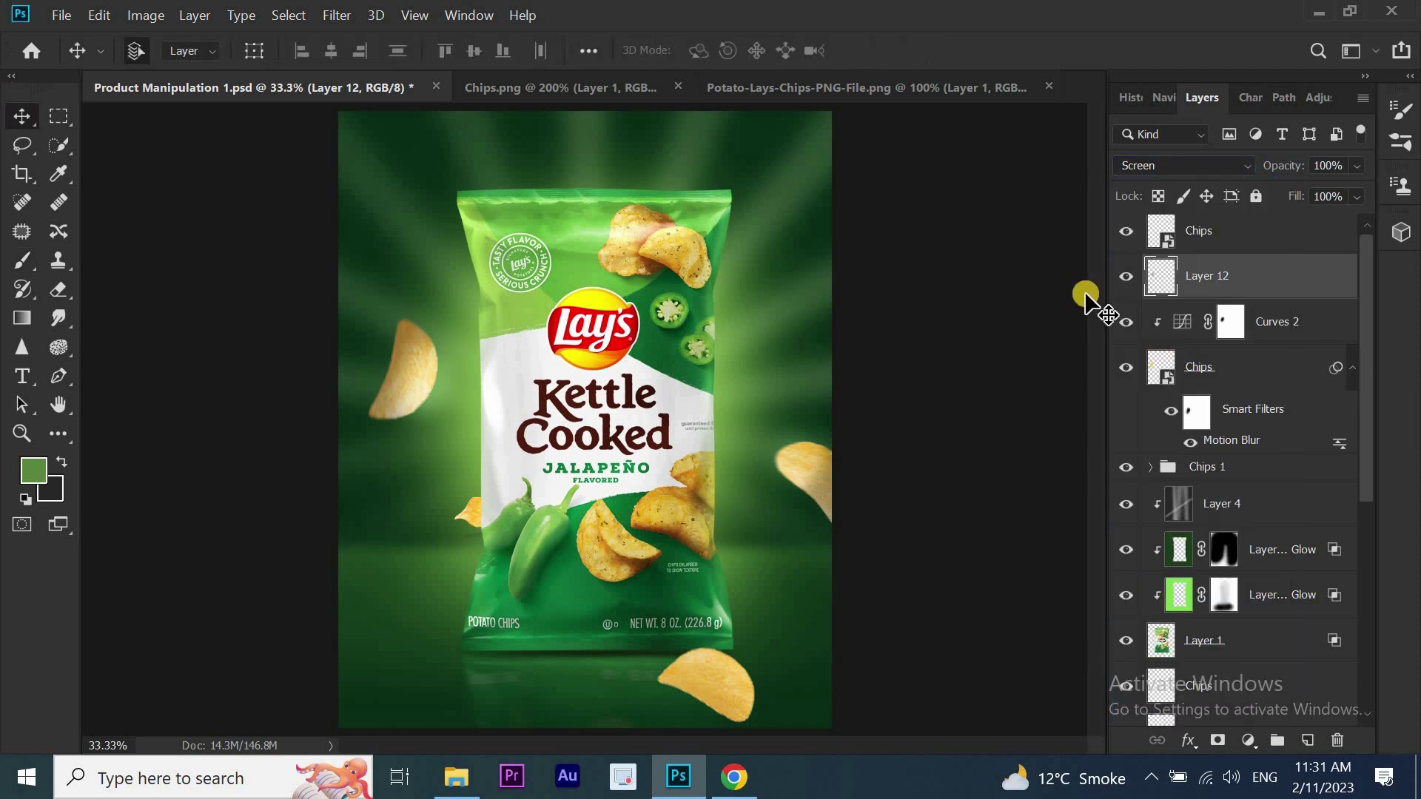
left_click(1275, 390, "shift")
right_click(1271, 388)
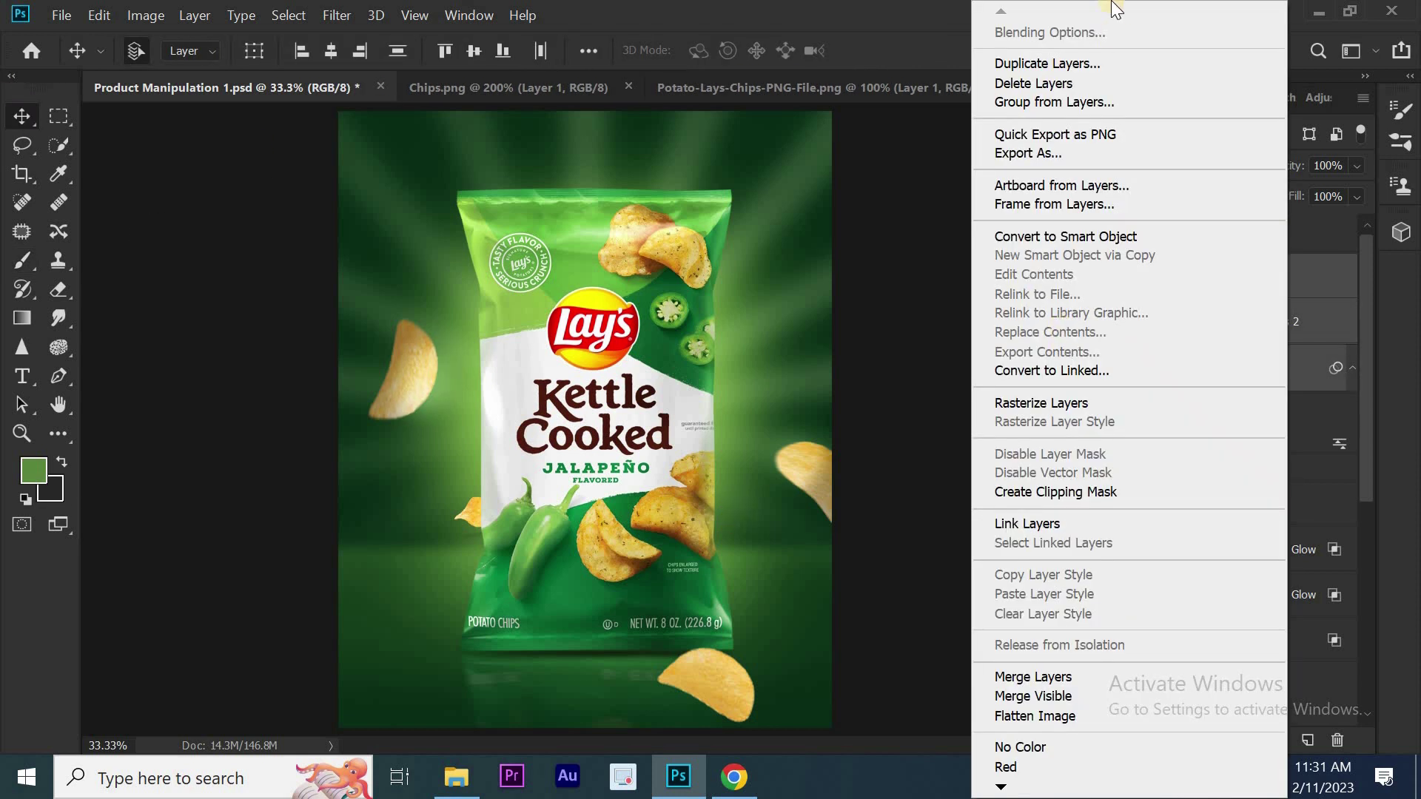
left_click(1088, 103)
type("Chips")
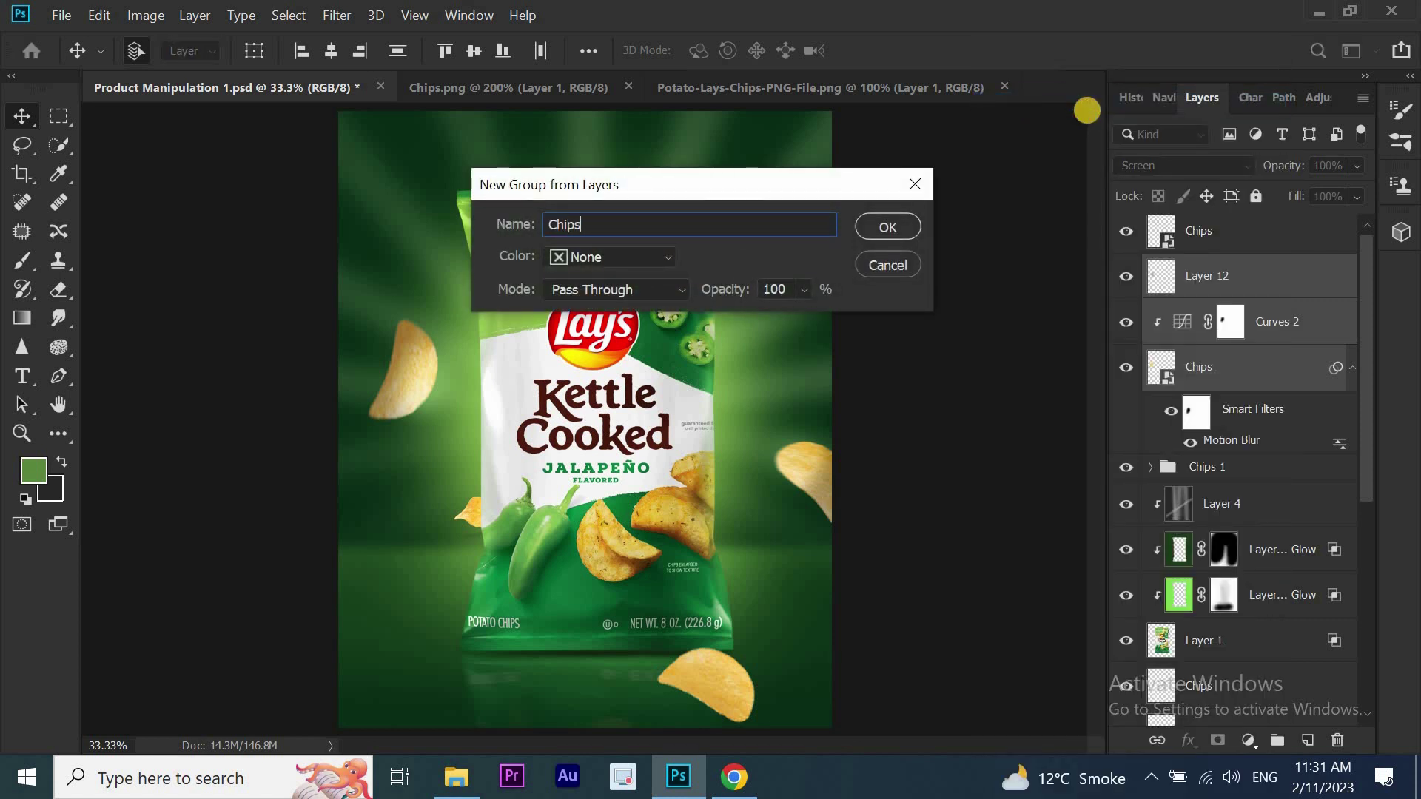
type("2")
key("Return")
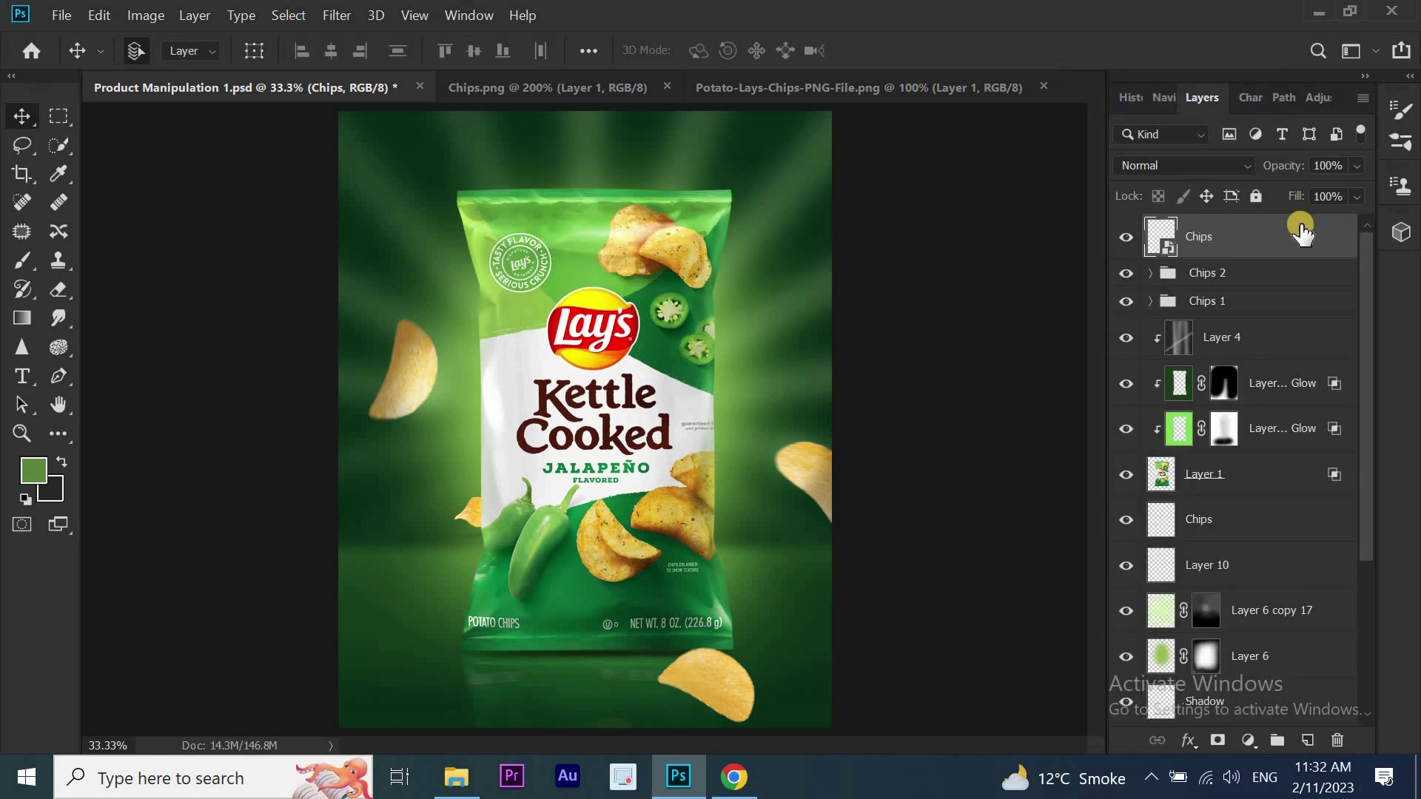
Apply a −39°, 17-pixel Motion Blur to the top Chips layer and paint its filter mask
left_click(337, 14)
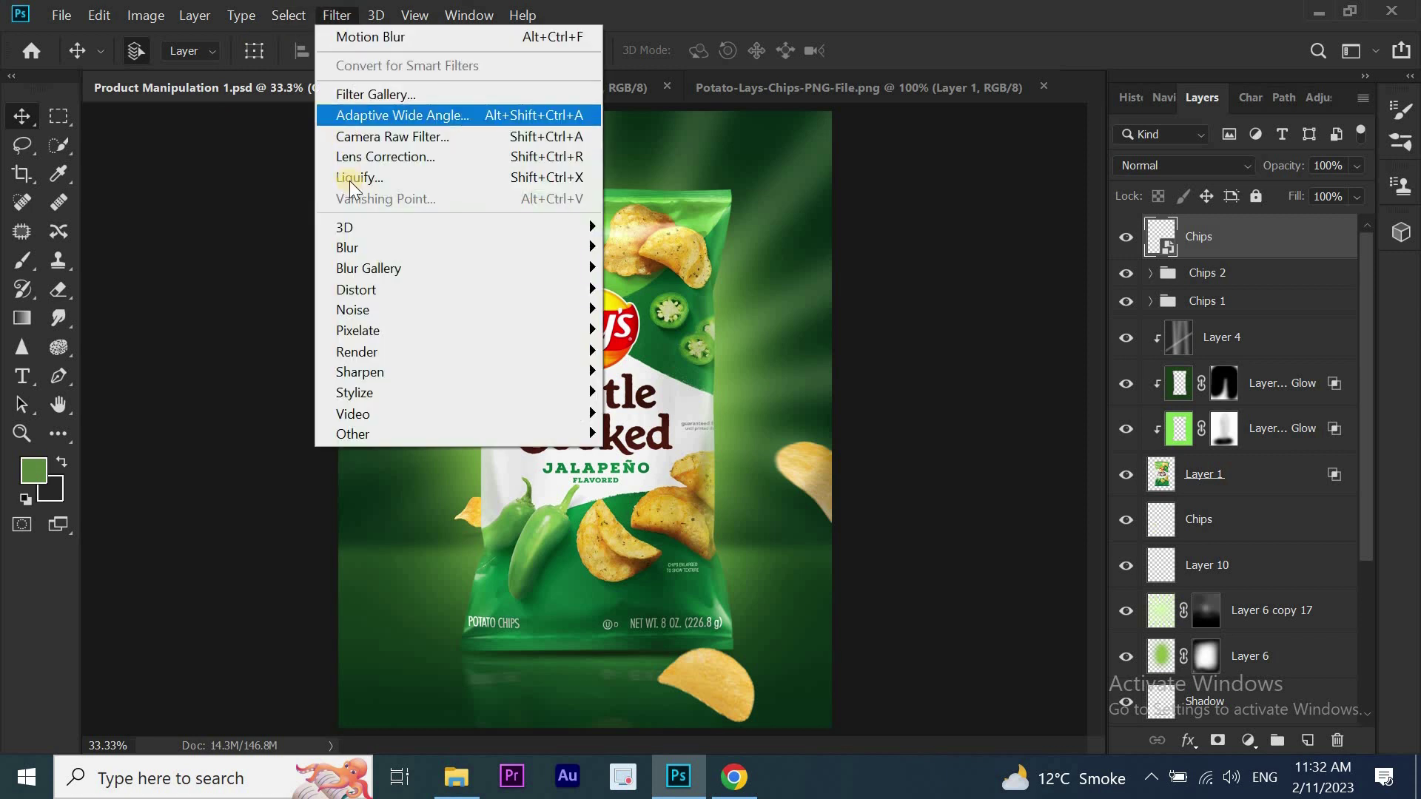
left_click(644, 373)
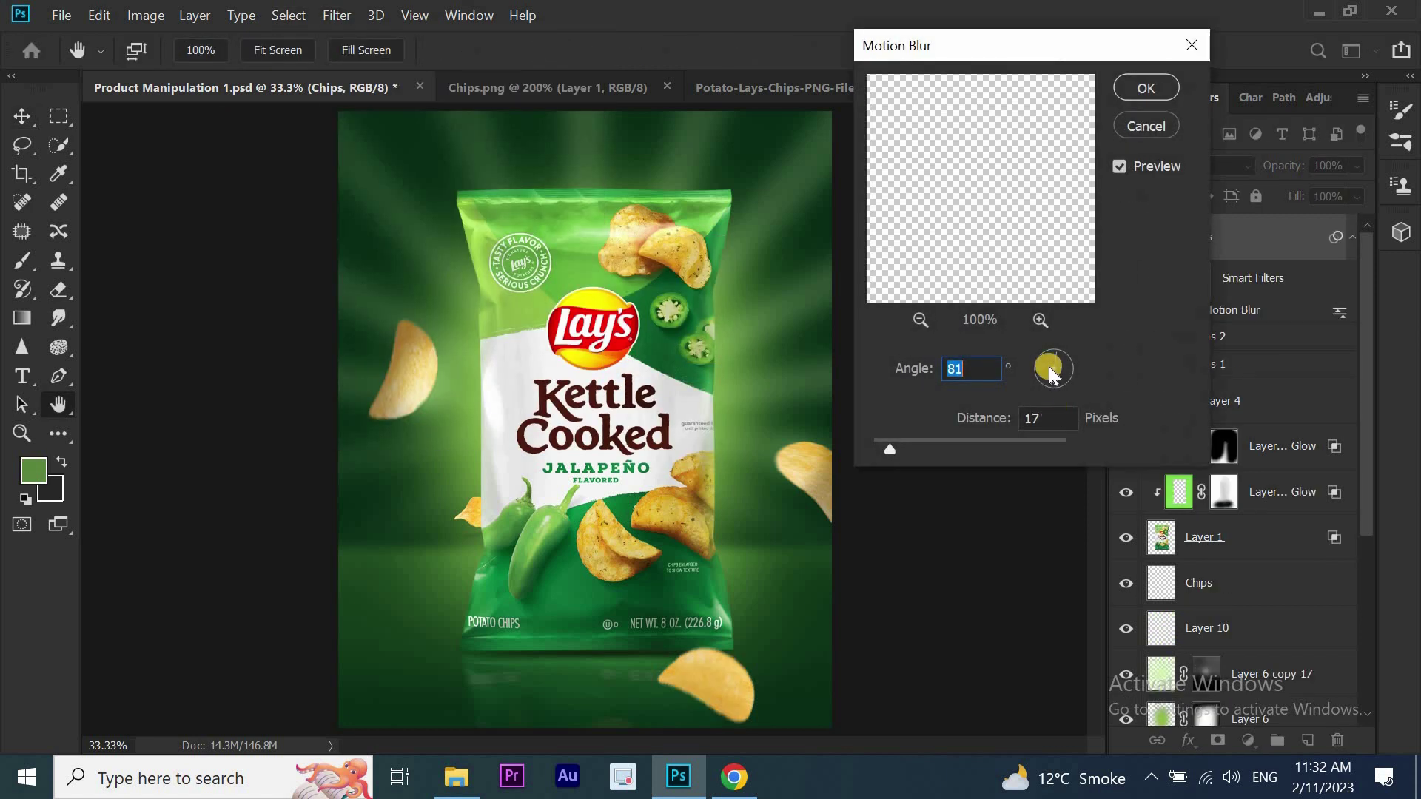
left_click_drag(1052, 384, 1084, 394)
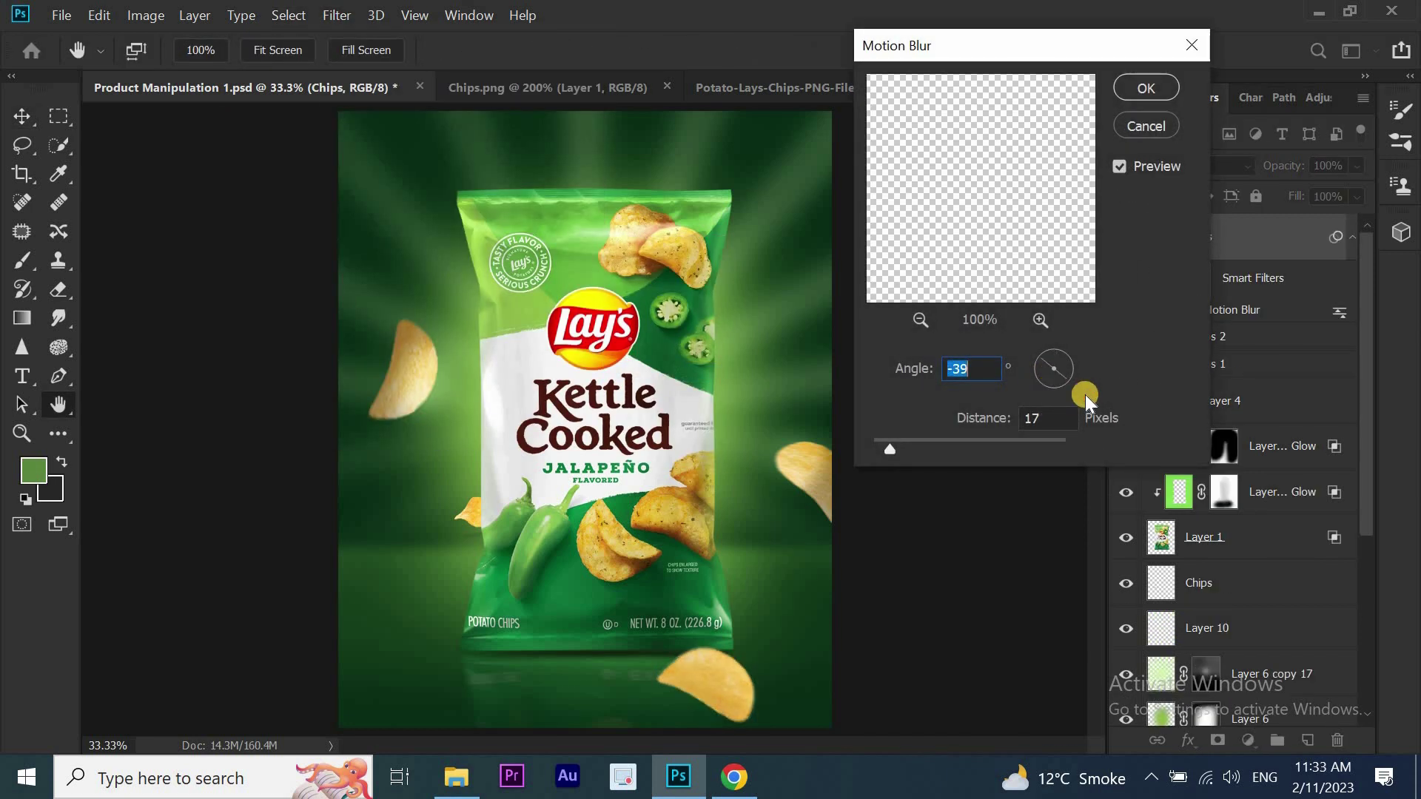
left_click(1144, 85)
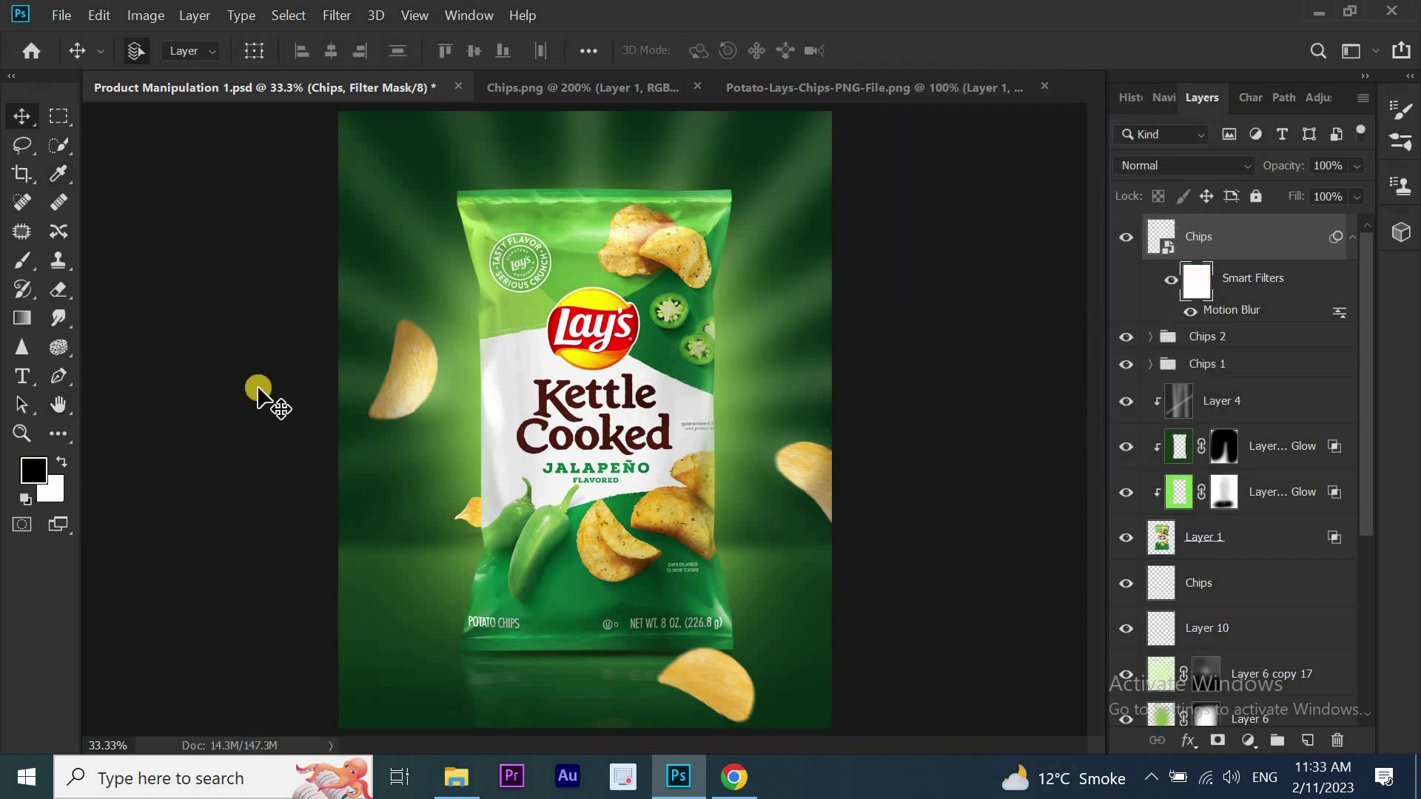
left_click(22, 259)
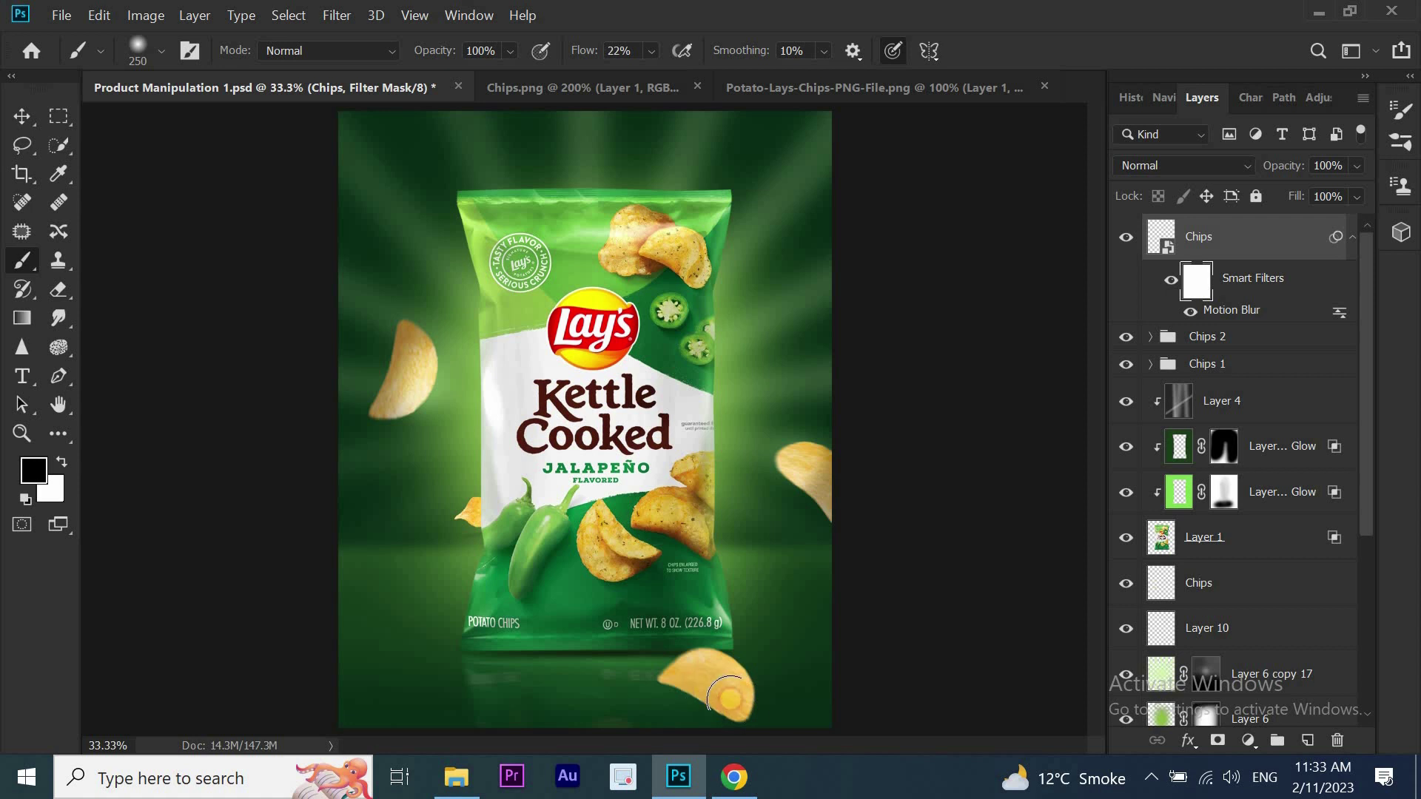
left_click(708, 698)
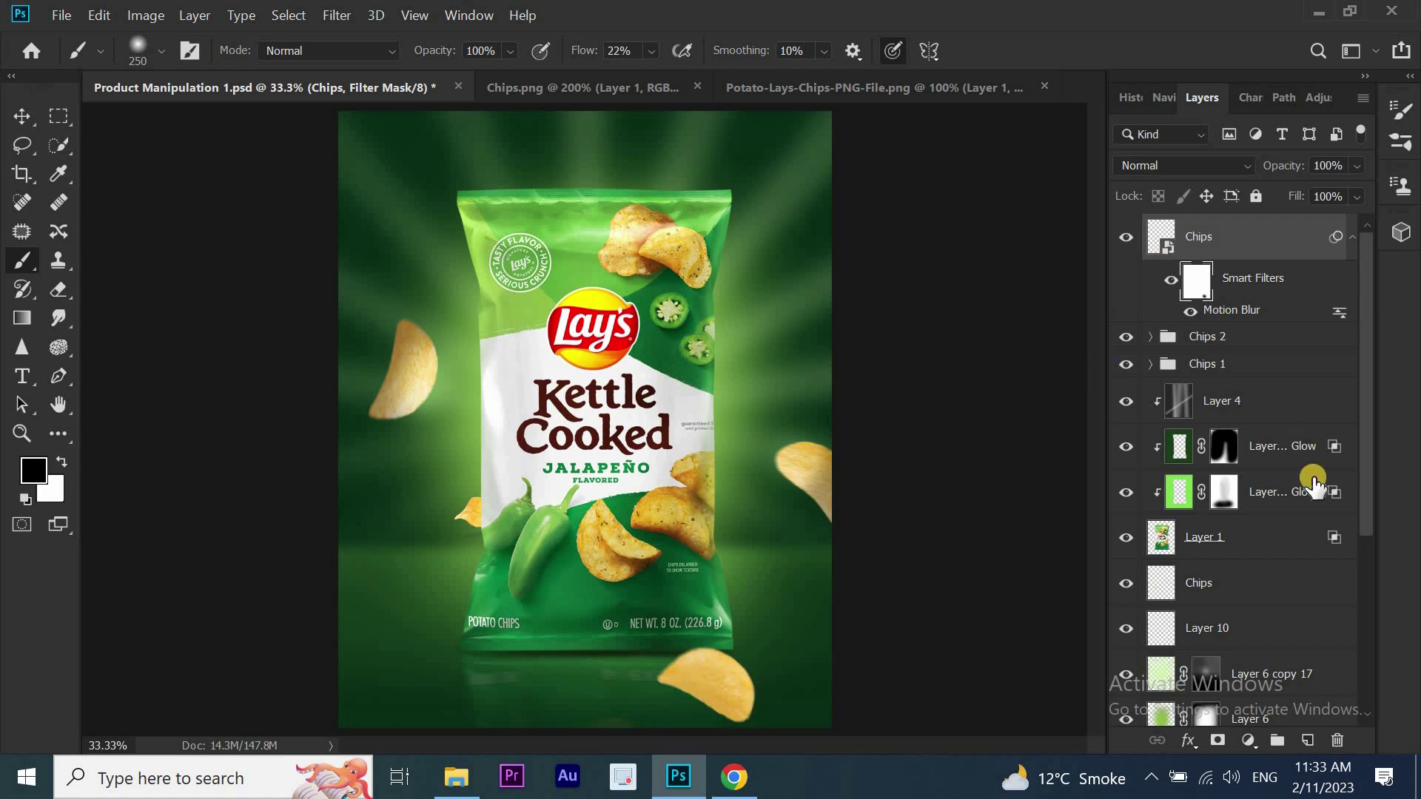
left_click(1248, 740)
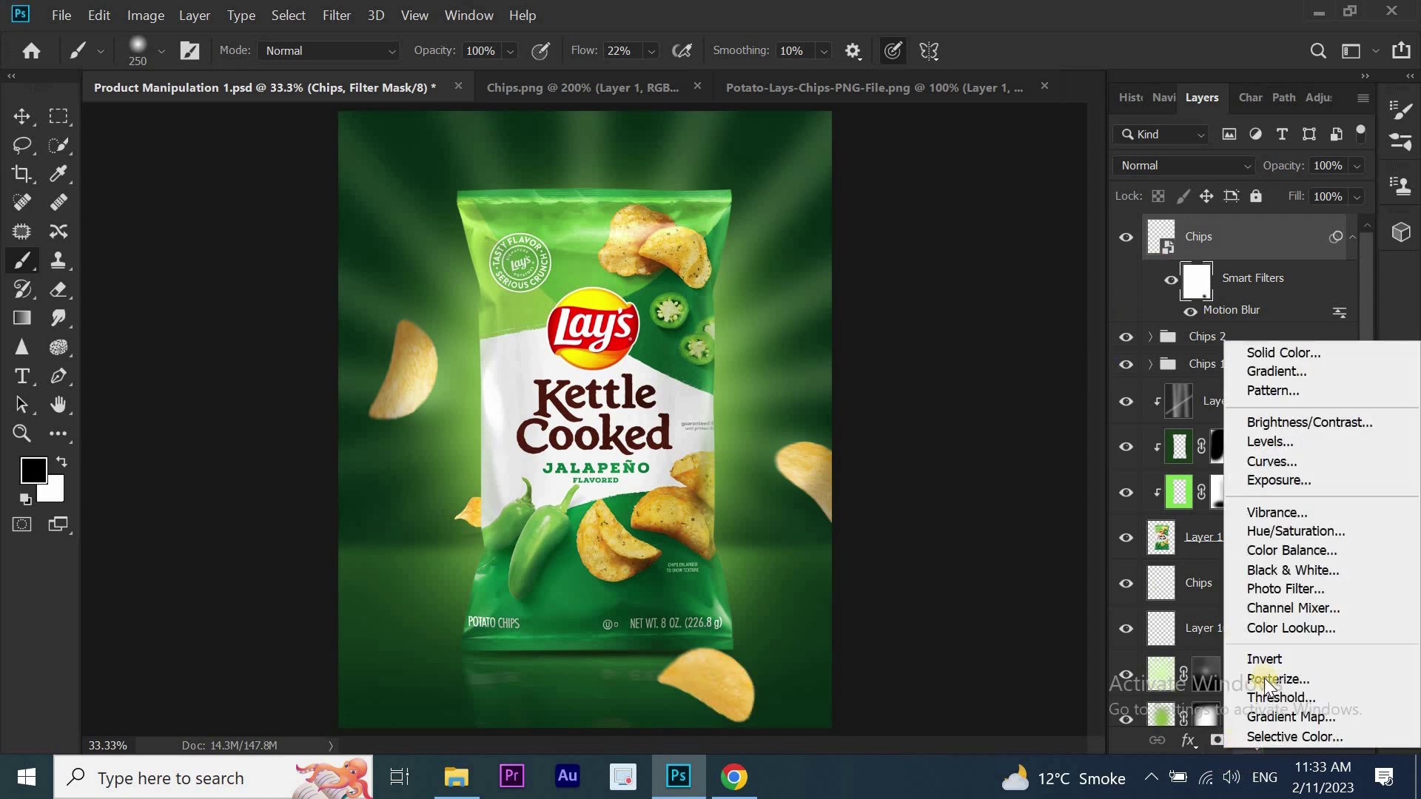
Add a Curves 3 adjustment clipped to Chips, with a midpoint and top point at input 243
left_click(1273, 461)
mouse_move(1116, 331)
left_mouse_down()
mouse_move(1116, 392)
mouse_move(1116, 369)
left_mouse_up()
left_click(985, 588)
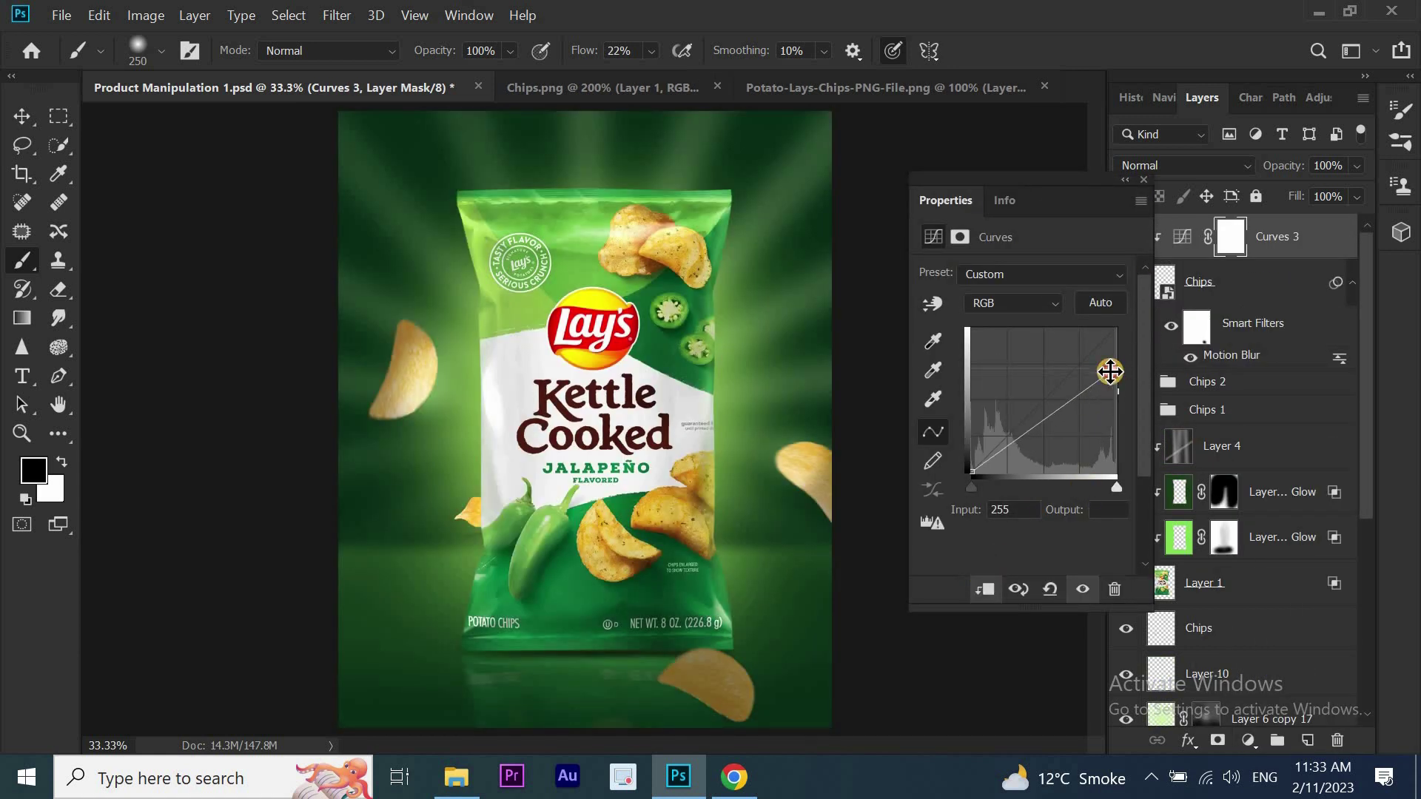
left_click(1045, 422)
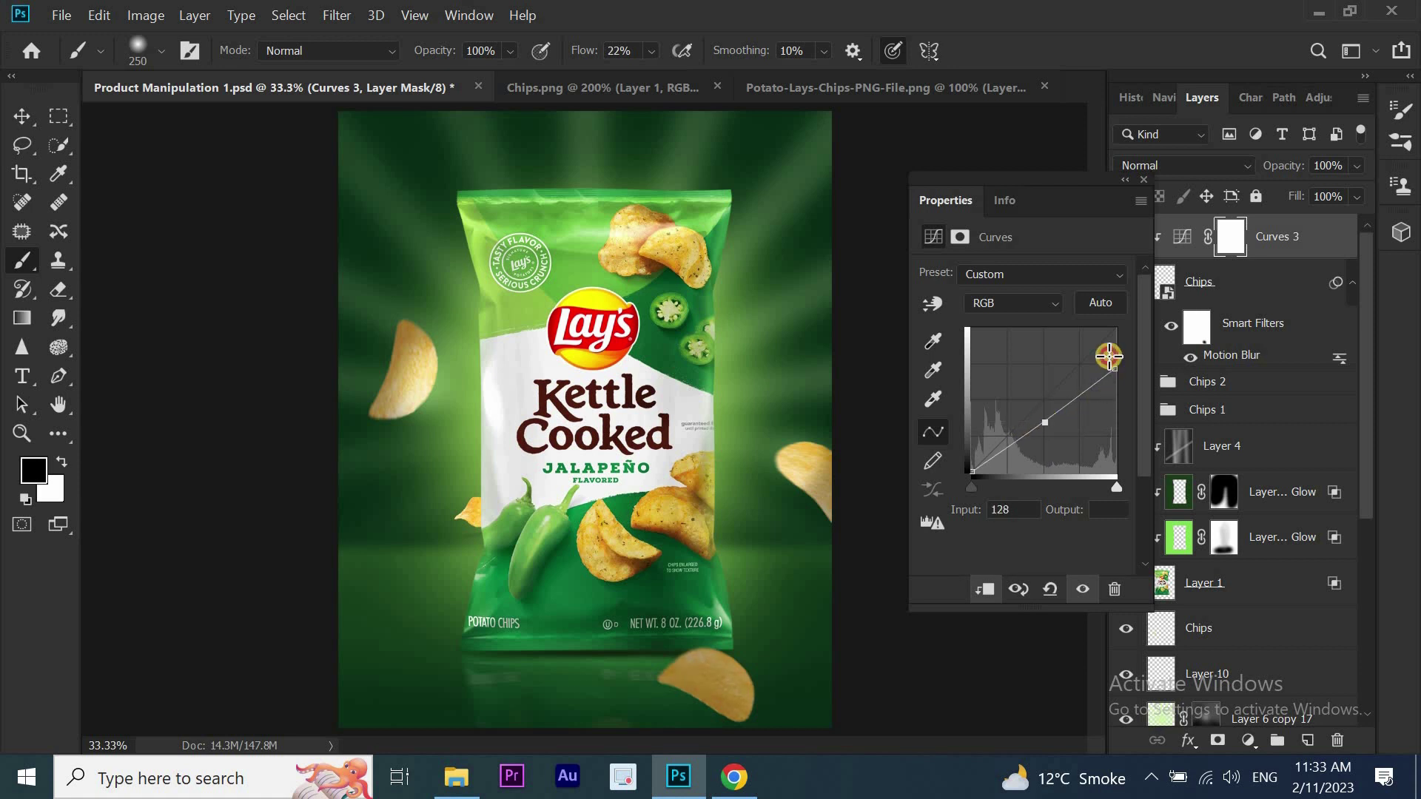
left_click_drag(1109, 356, 1109, 356)
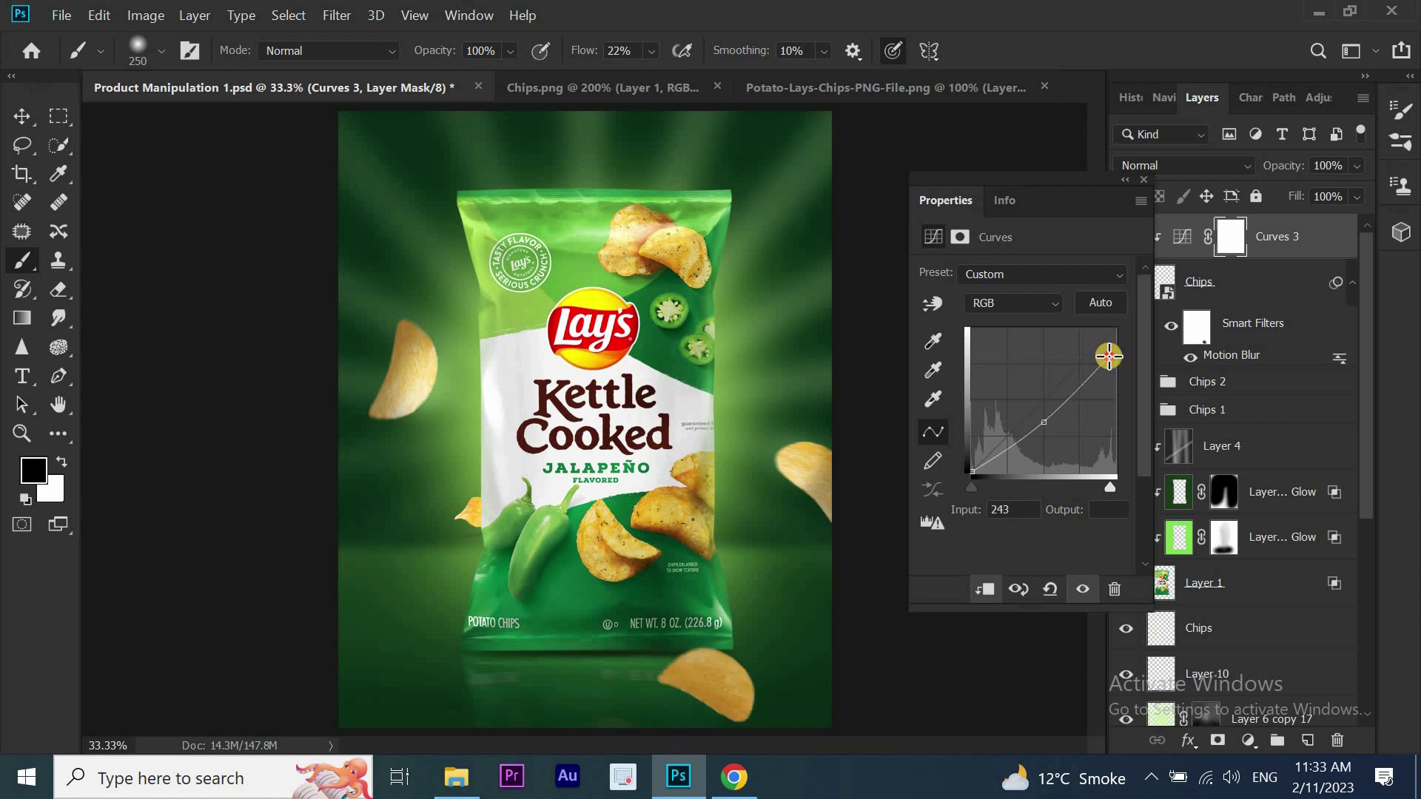
left_click(1145, 176)
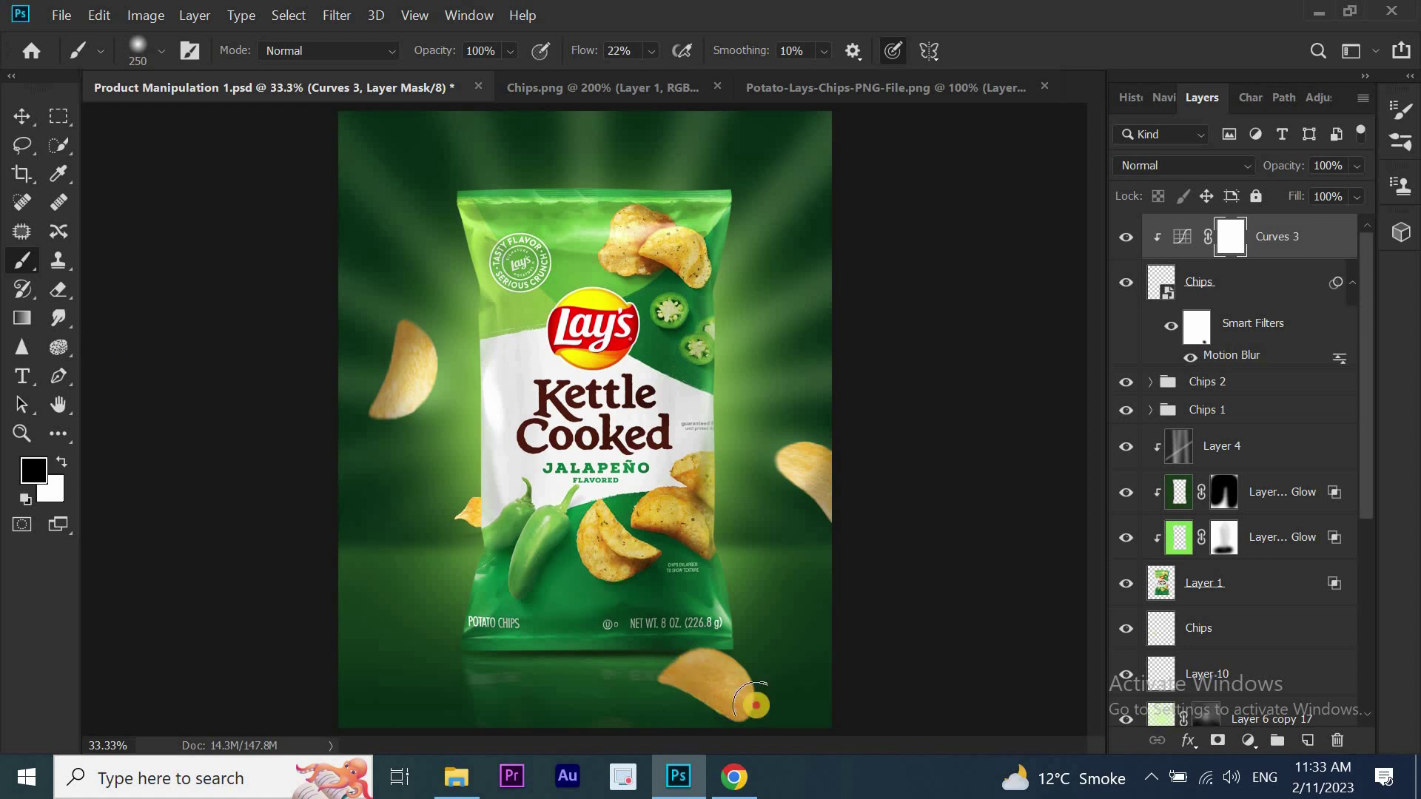
key("x")
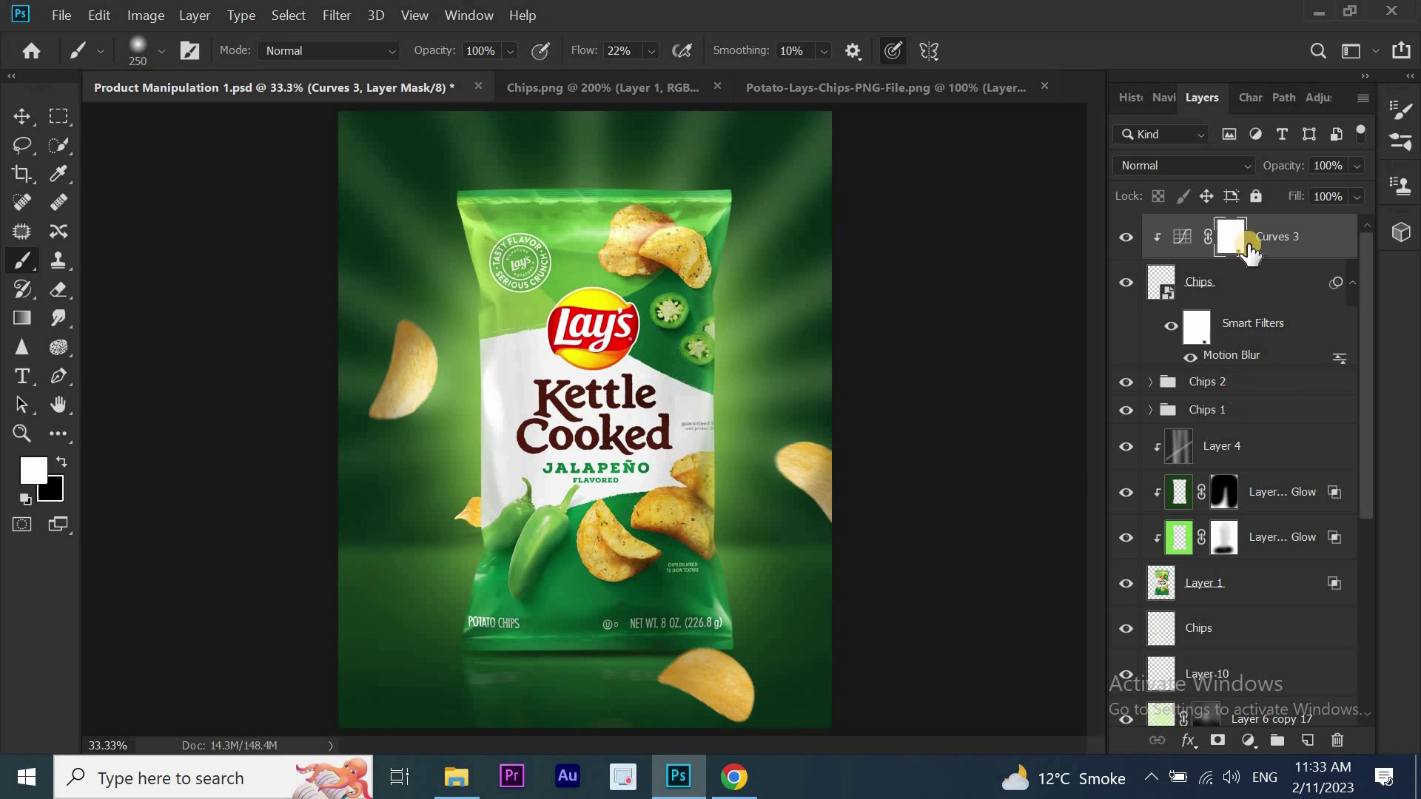
Paint a colour sampled from the chip's edge over the bottom chip on Screen-mode Layer 13
left_click(1307, 740)
left_click(58, 174)
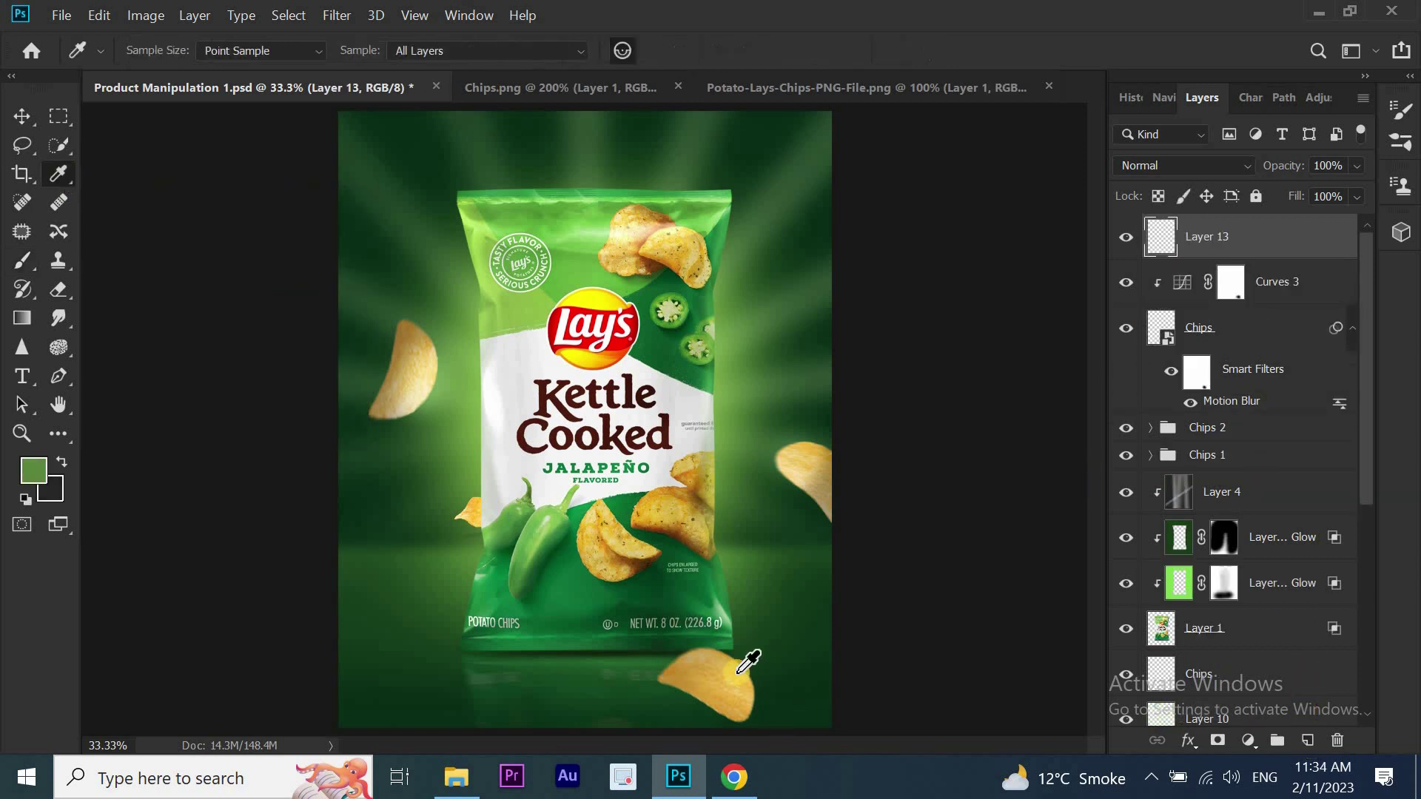
left_click(766, 685)
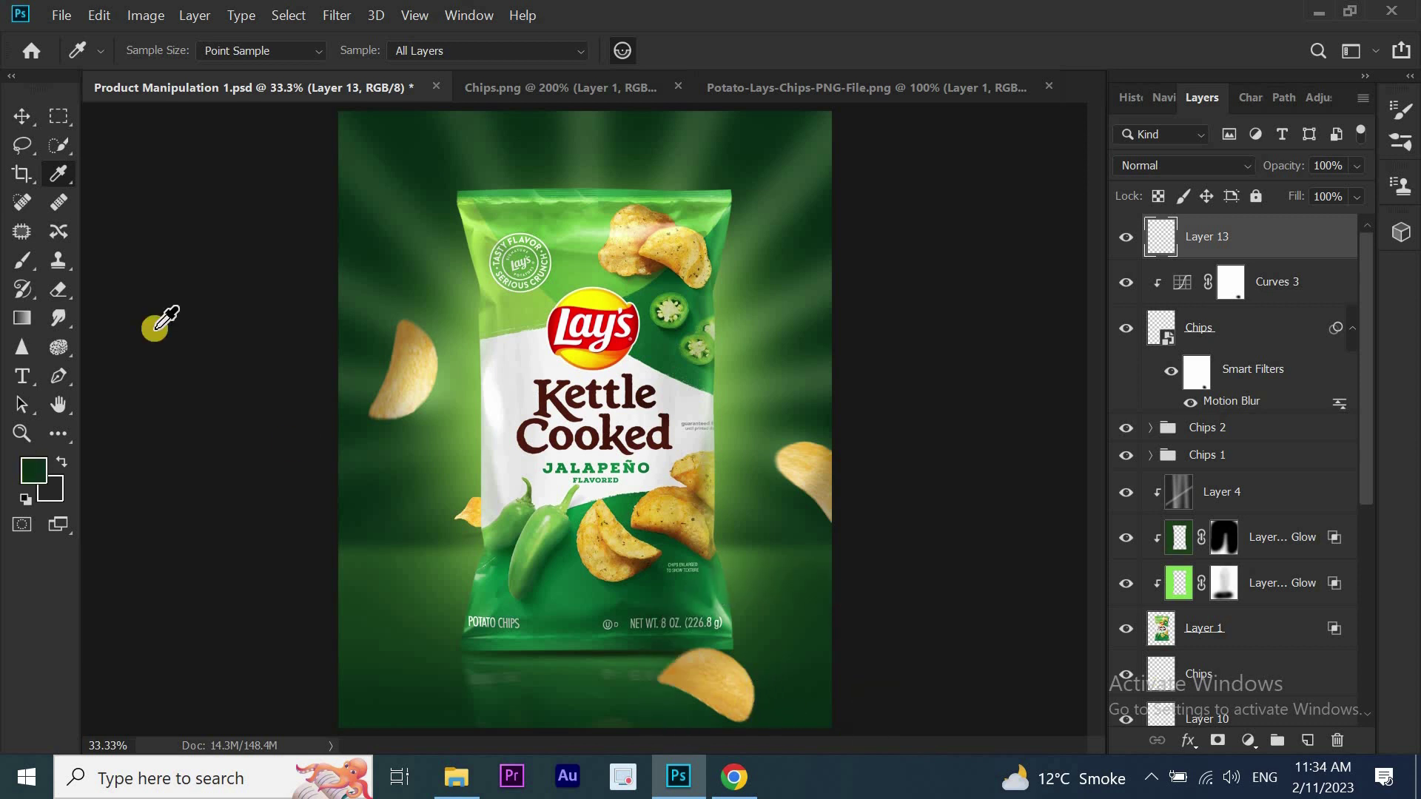
left_click(21, 259)
left_click_drag(729, 692, 720, 698)
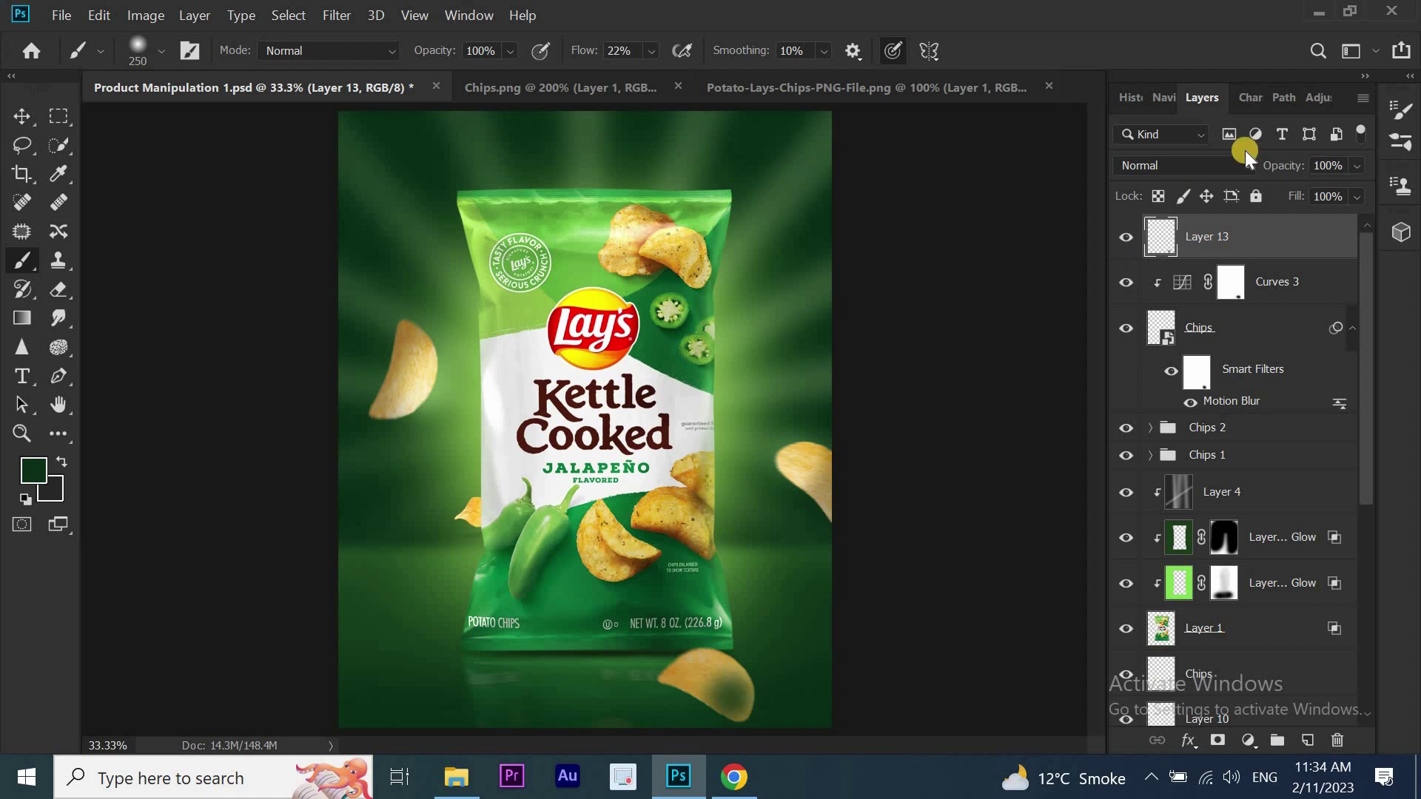
left_click(1214, 165)
left_click(1185, 362)
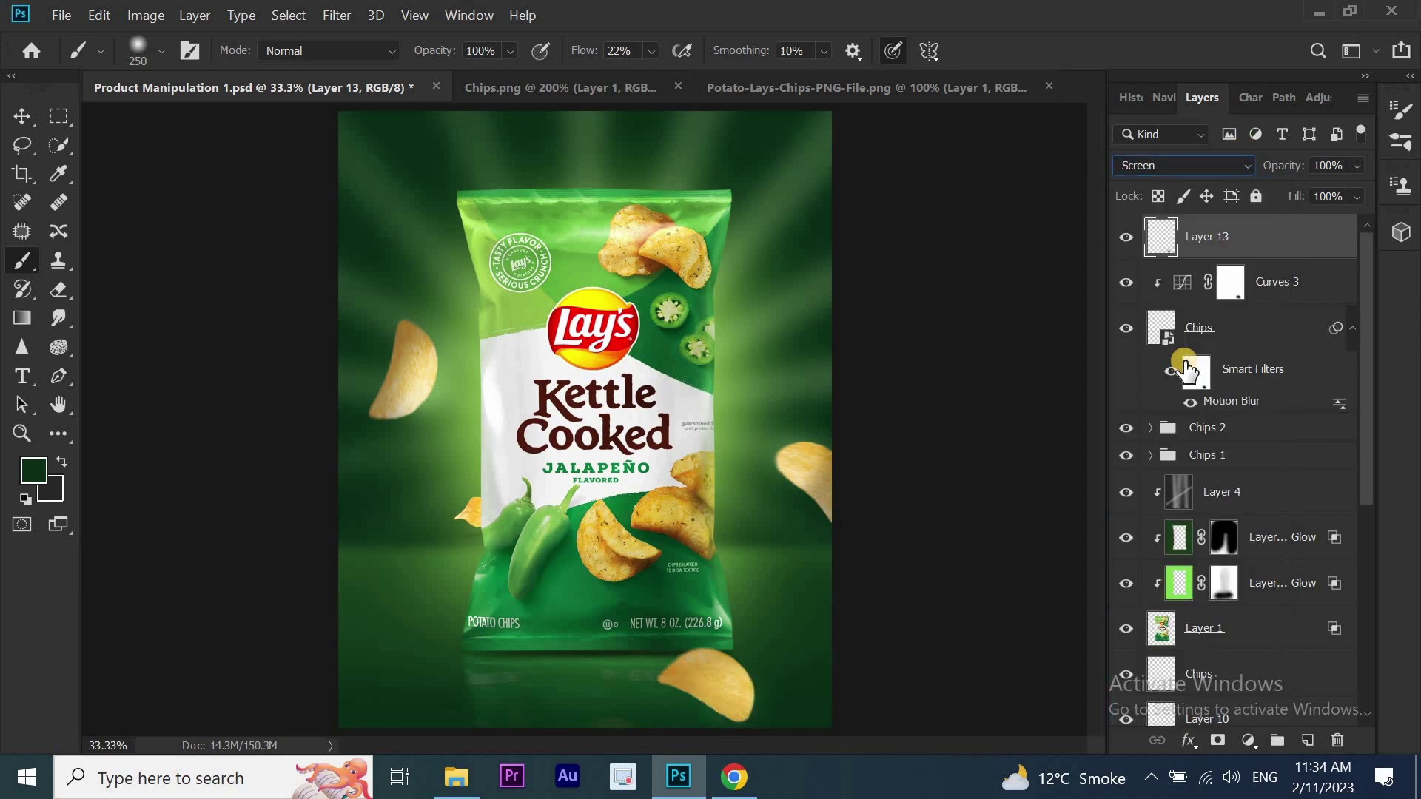
Group Layer 13, Curves 3 and the blurred Chips layer as Chips 3
left_click(22, 116)
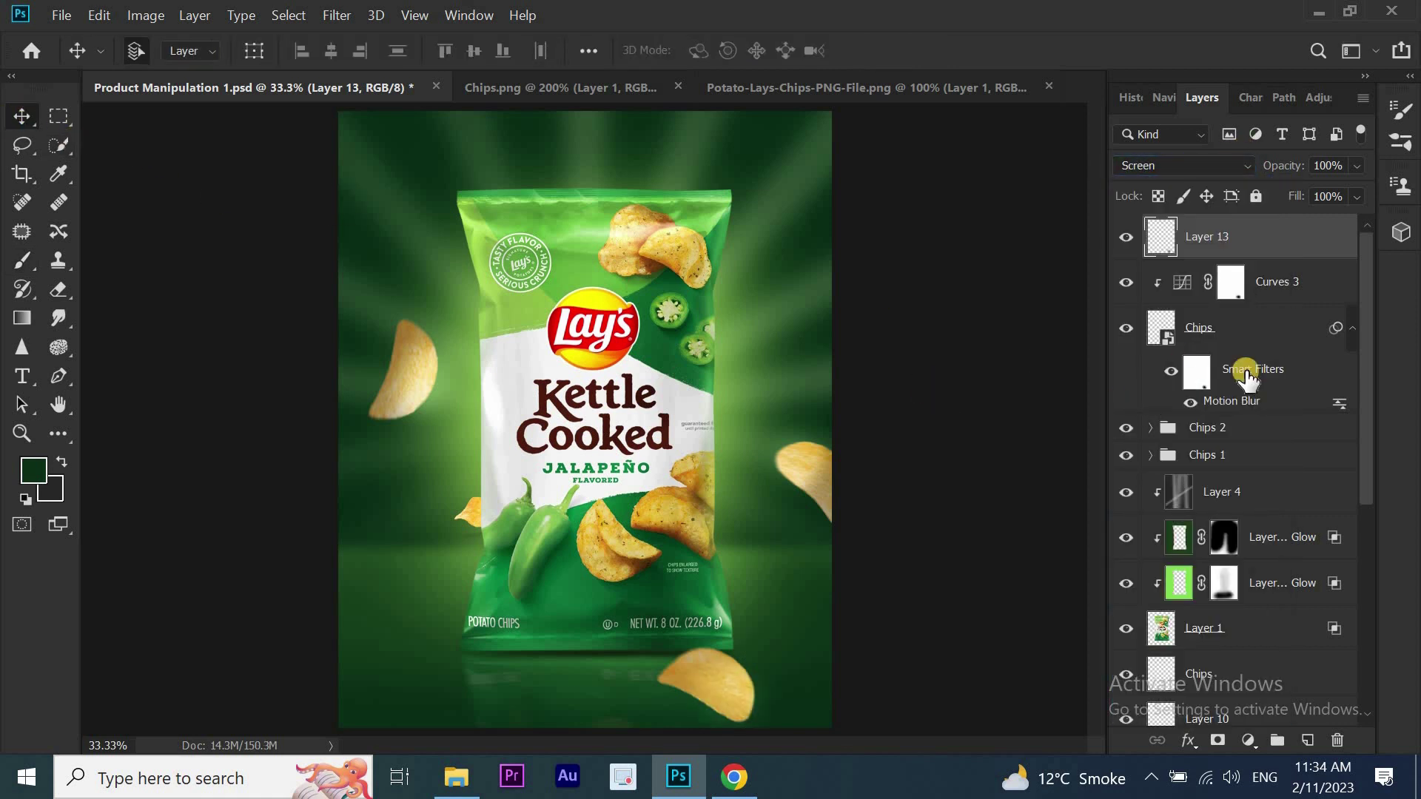
left_click(1259, 330, "shift")
right_click(1258, 334)
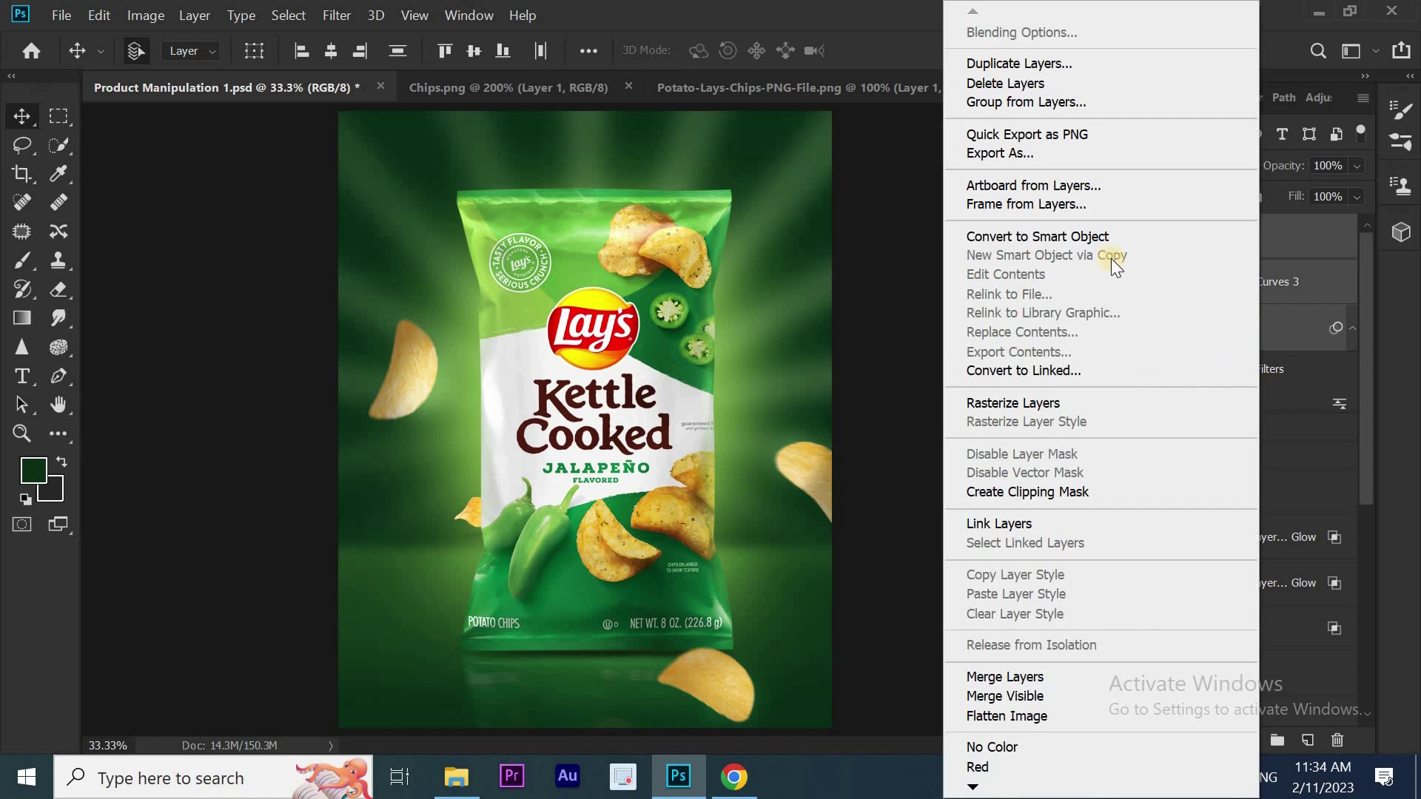
left_click(1103, 102)
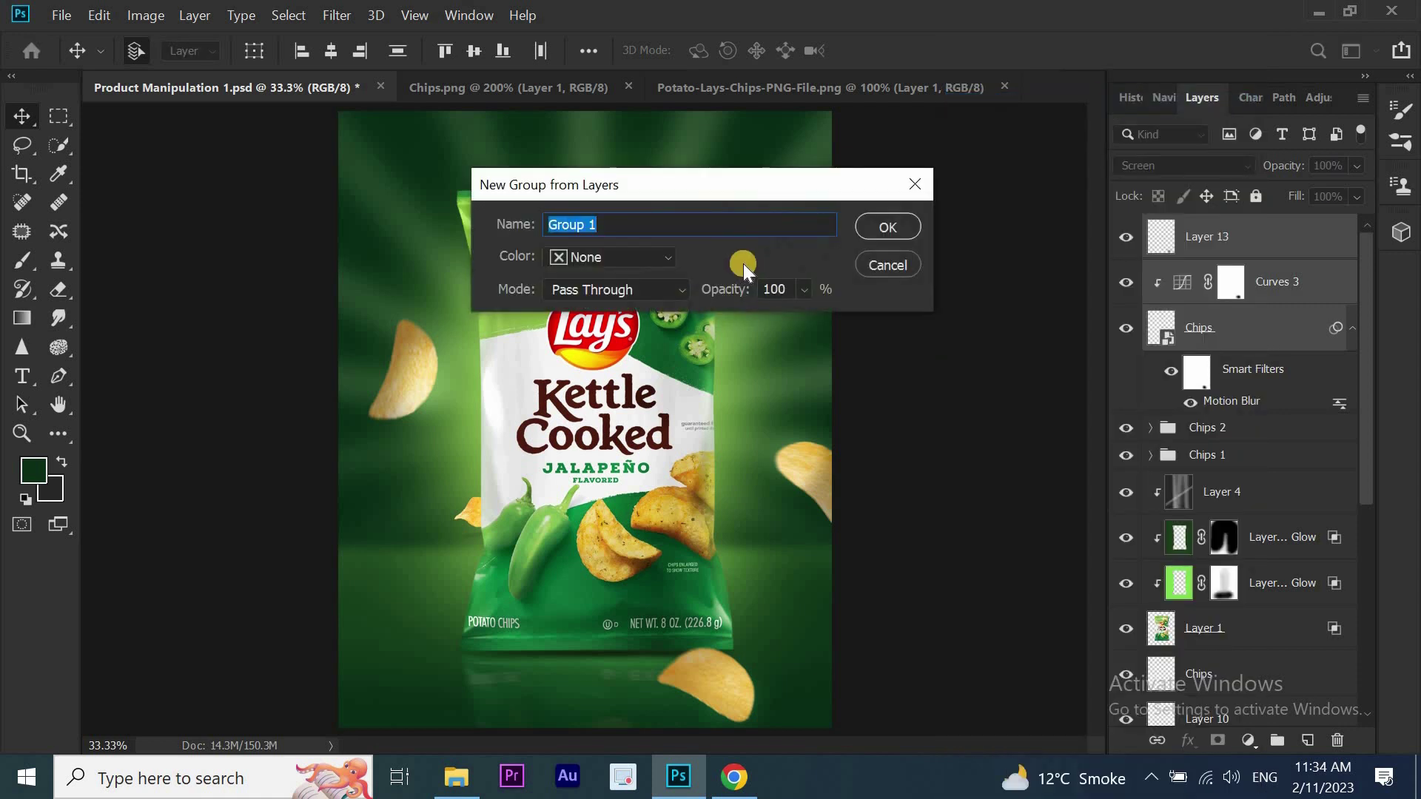
type("Chips 3")
key("Return")
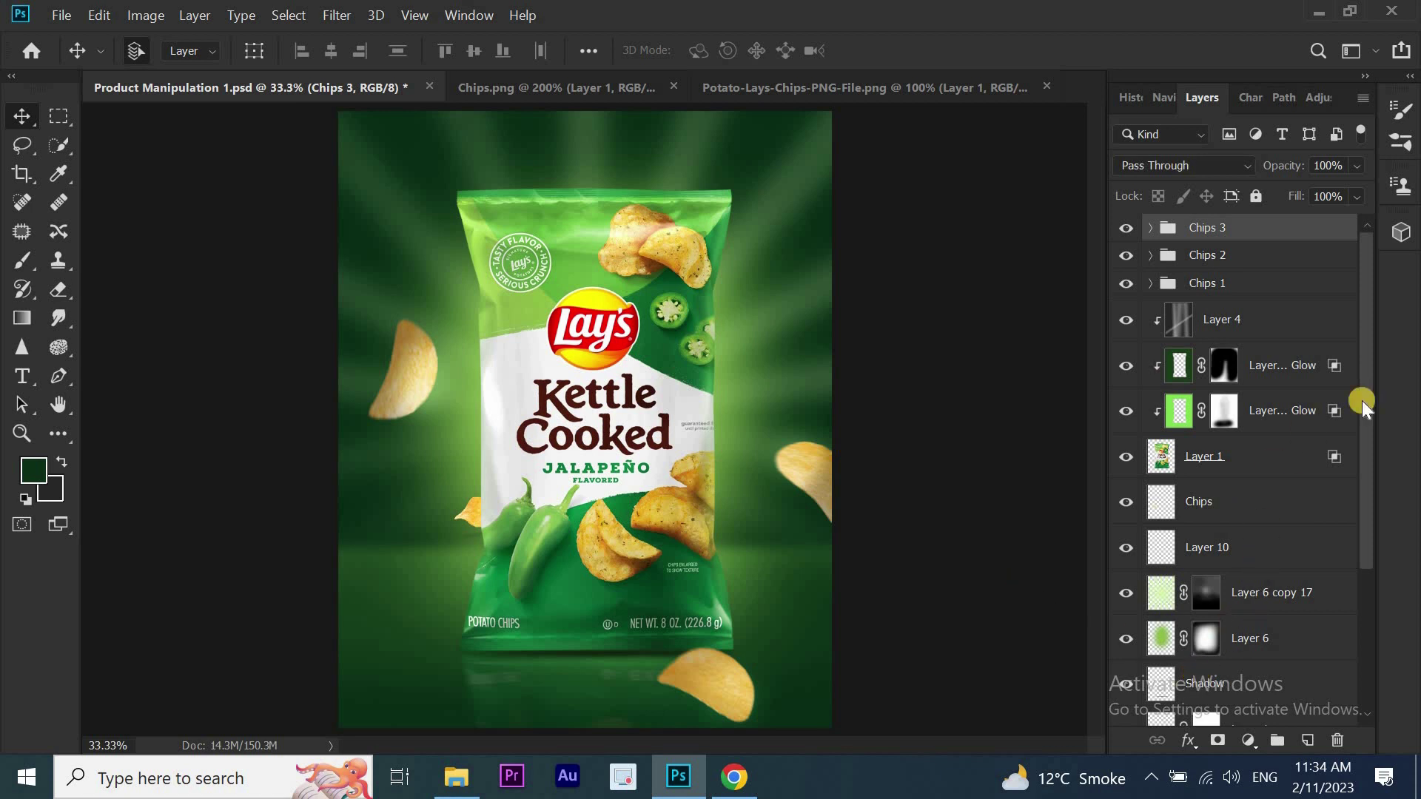
left_click_drag(1369, 464, 1369, 523)
left_click(1208, 419)
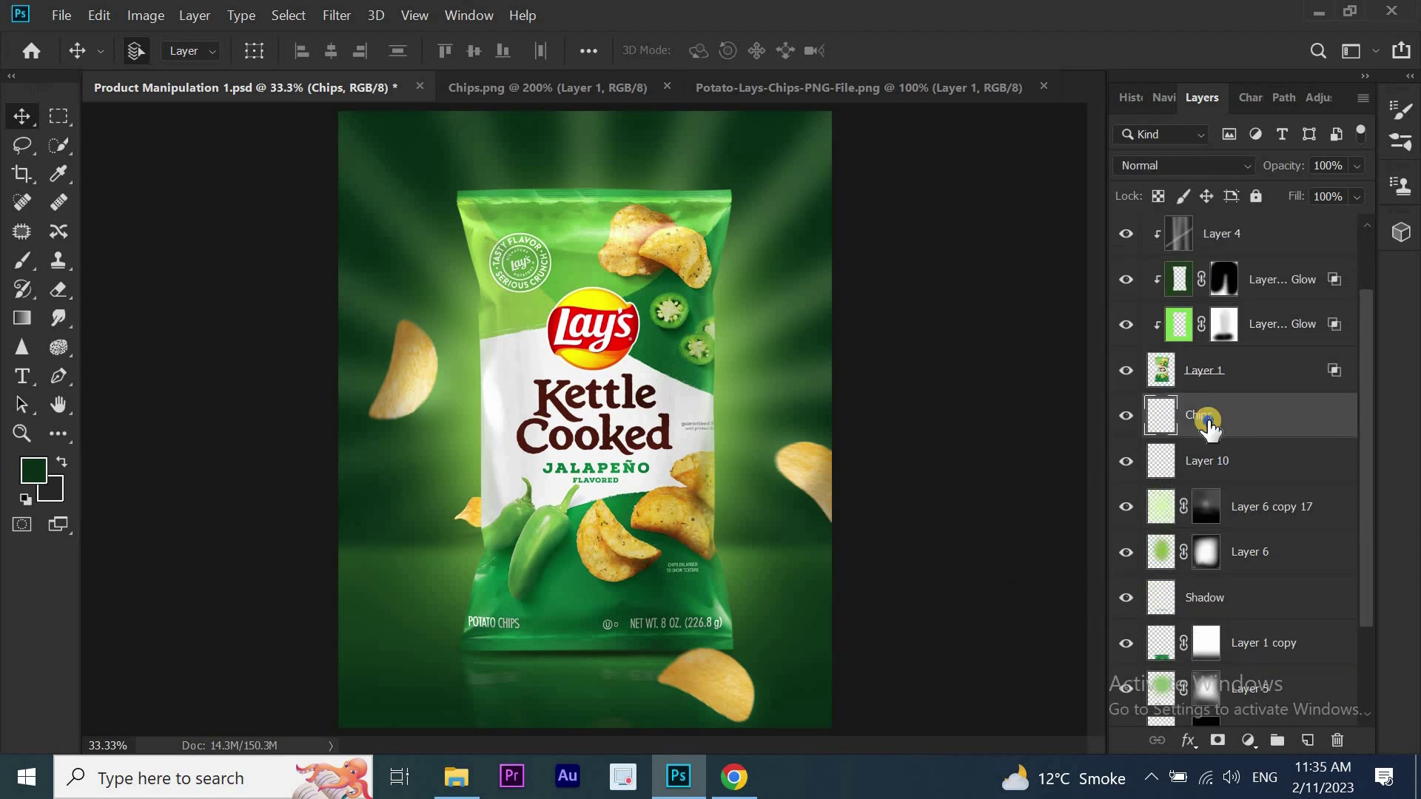
Convert the lower Chips layer to a smart object with a 38° Motion Blur
right_click(1208, 421)
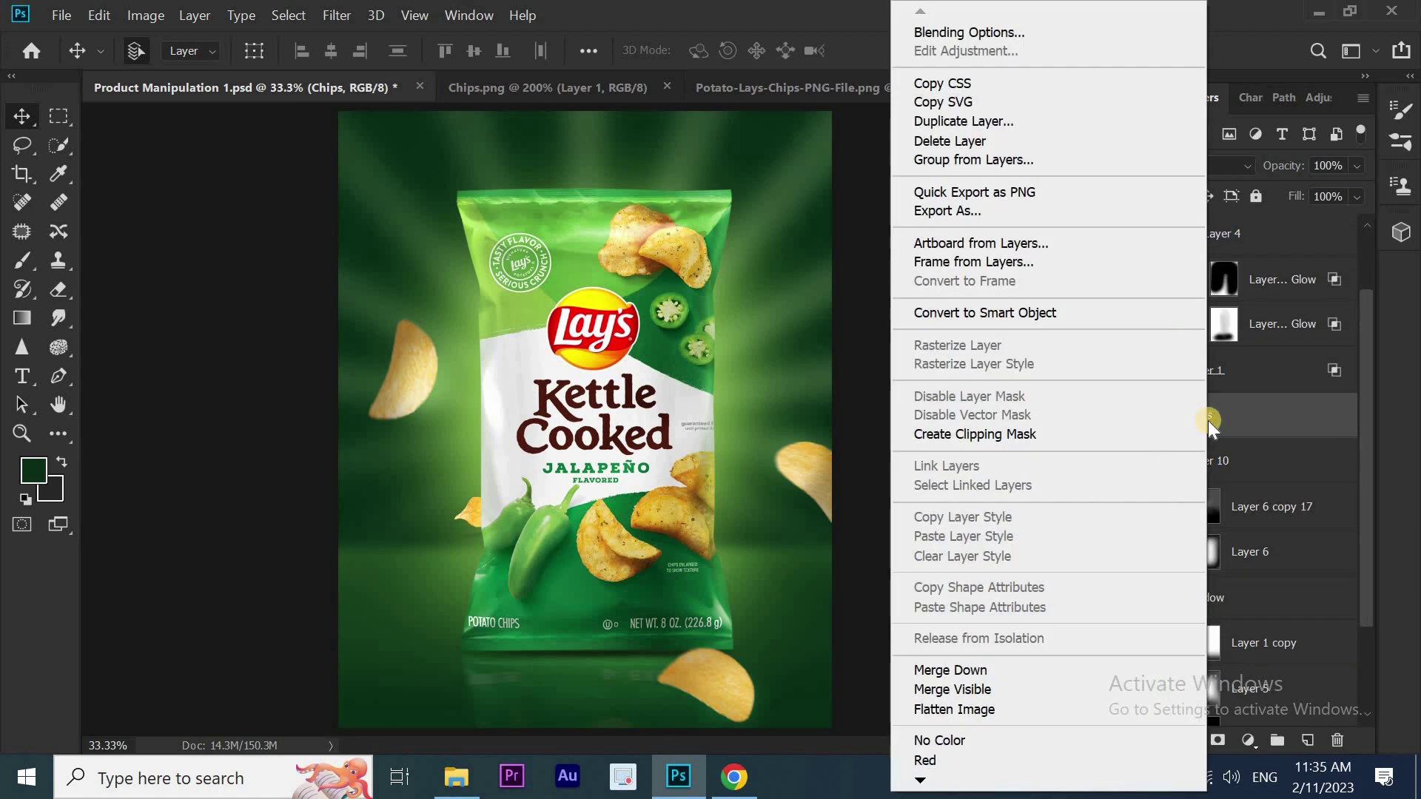
left_click(1048, 313)
left_click(338, 13)
mouse_move(348, 247)
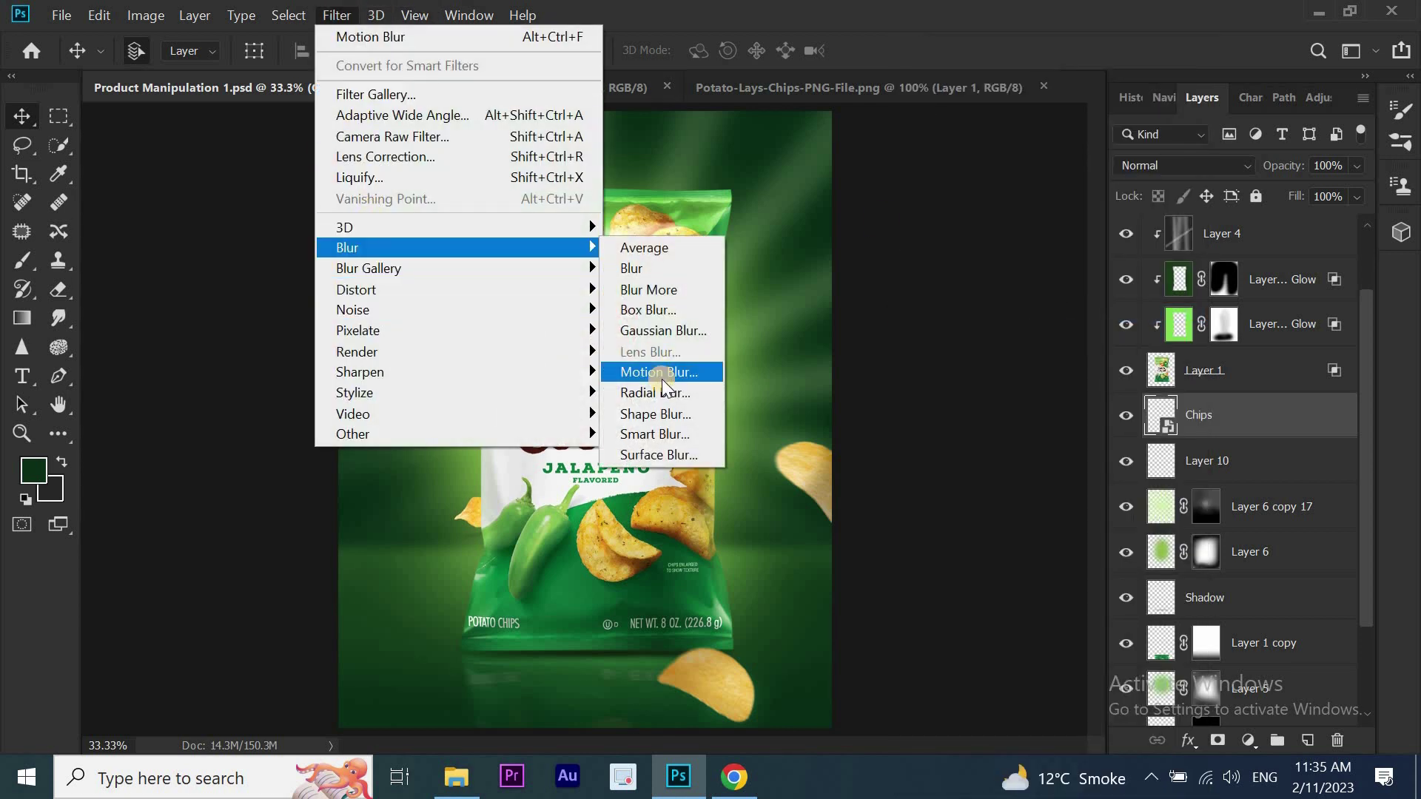
left_click(655, 372)
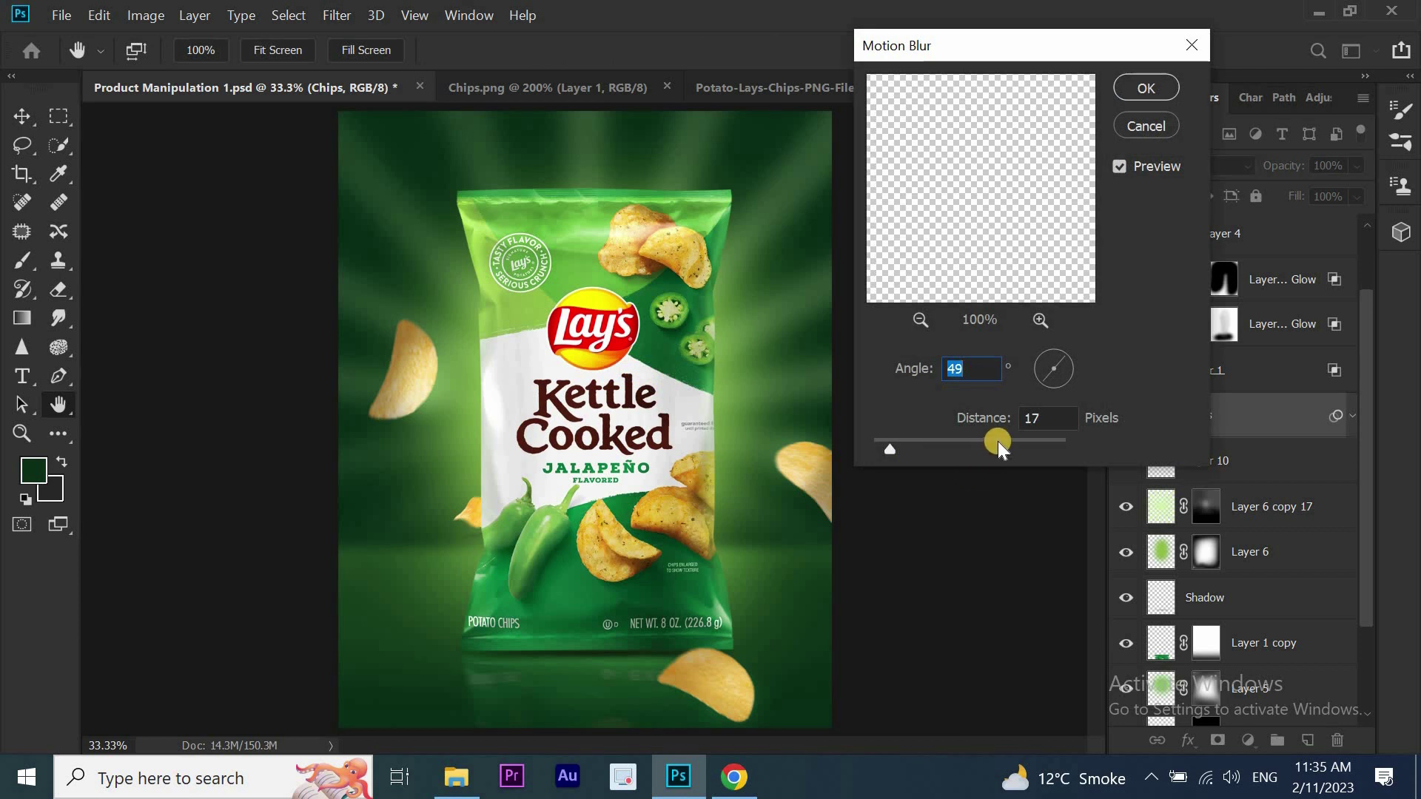
left_click(1044, 376)
left_click(1140, 87)
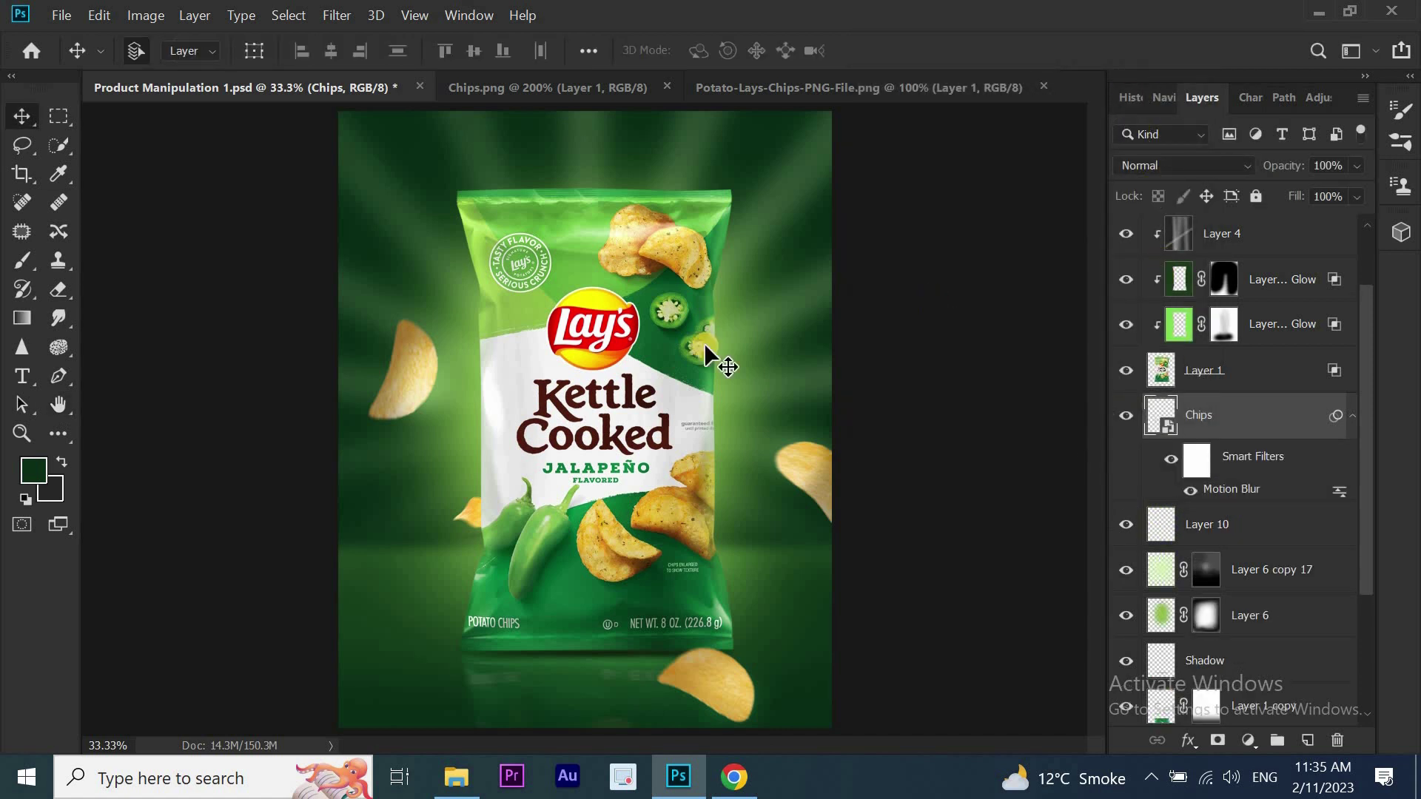
Target the Motion Blur smart filter mask with the brush and set white as the painting colour
left_click(27, 258)
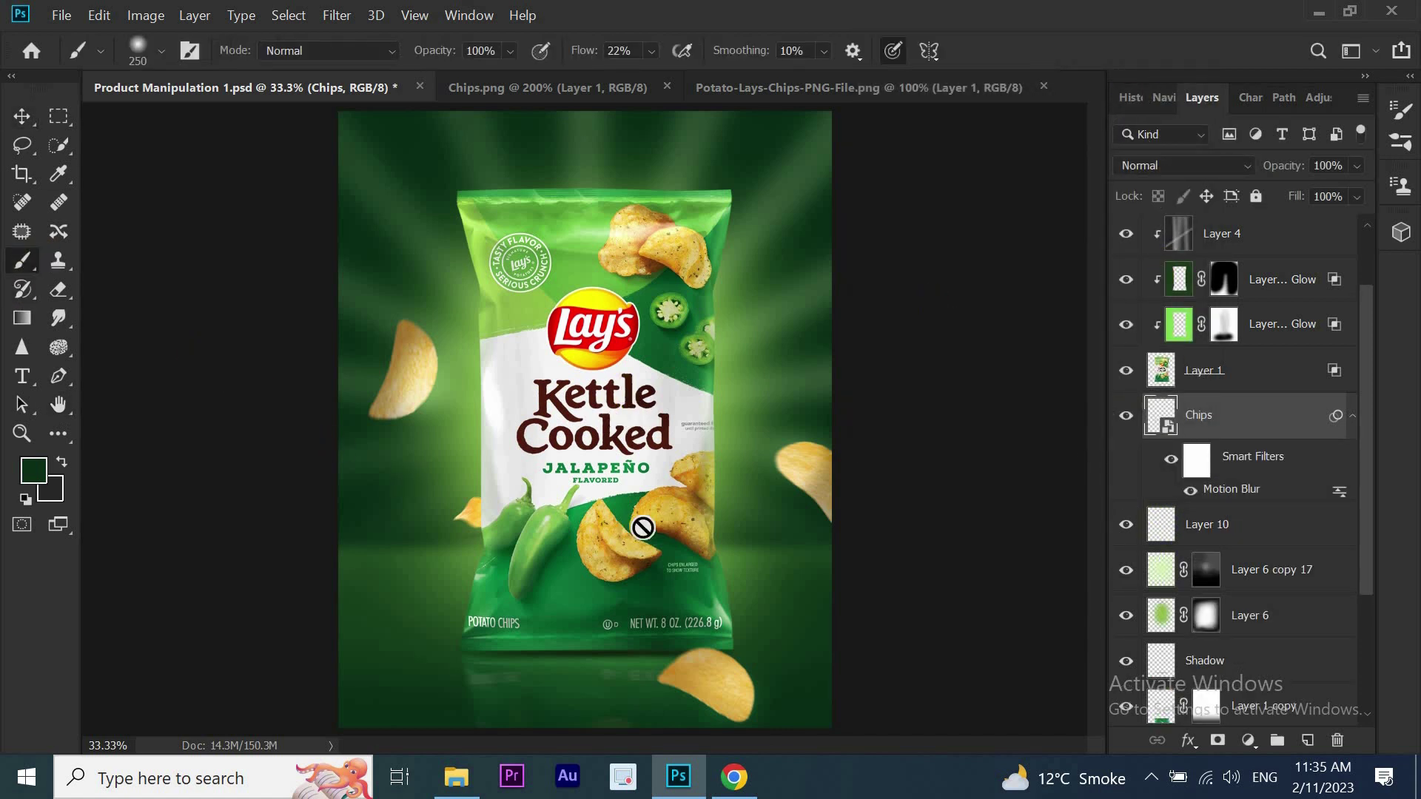
left_click(1196, 459)
left_click(1258, 456)
left_click(1191, 462)
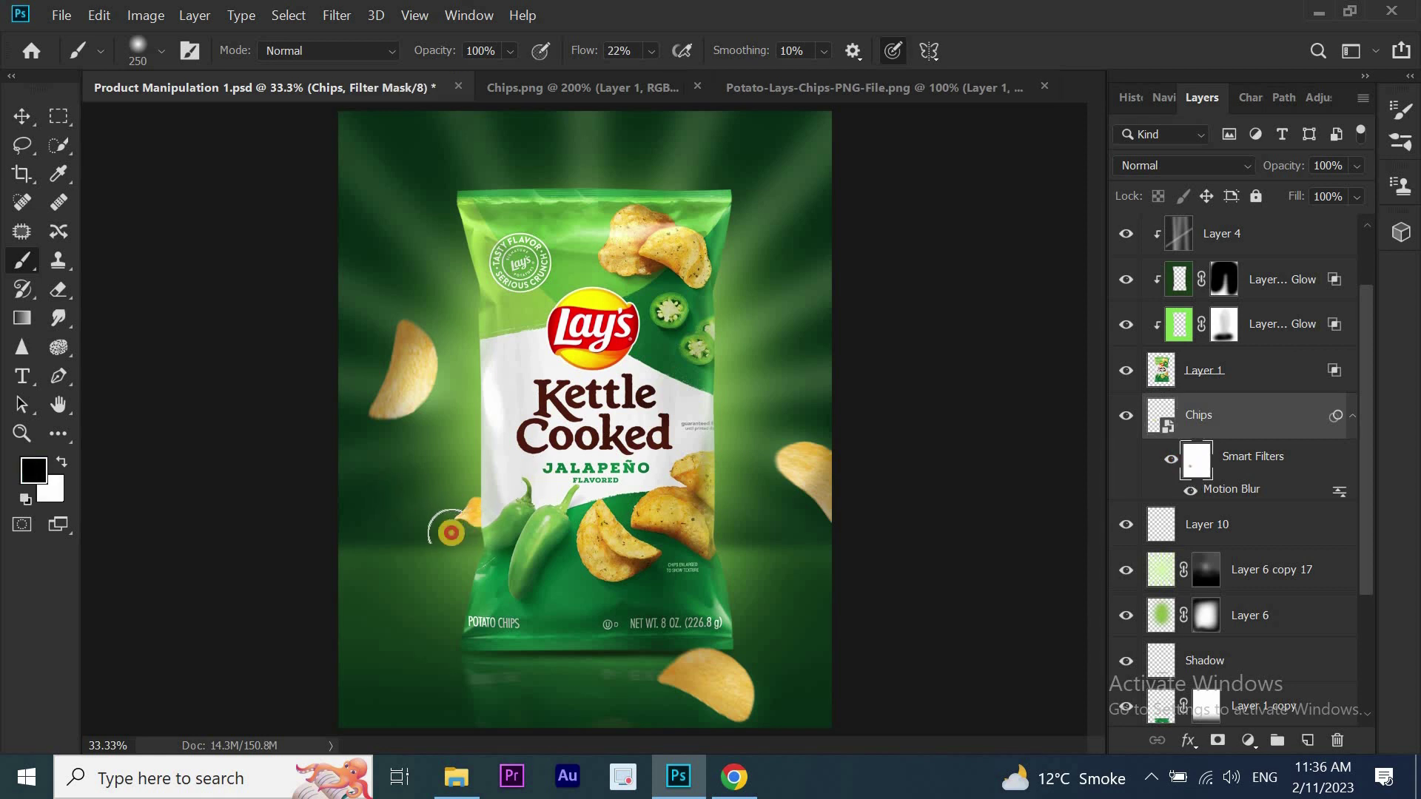
key("x")
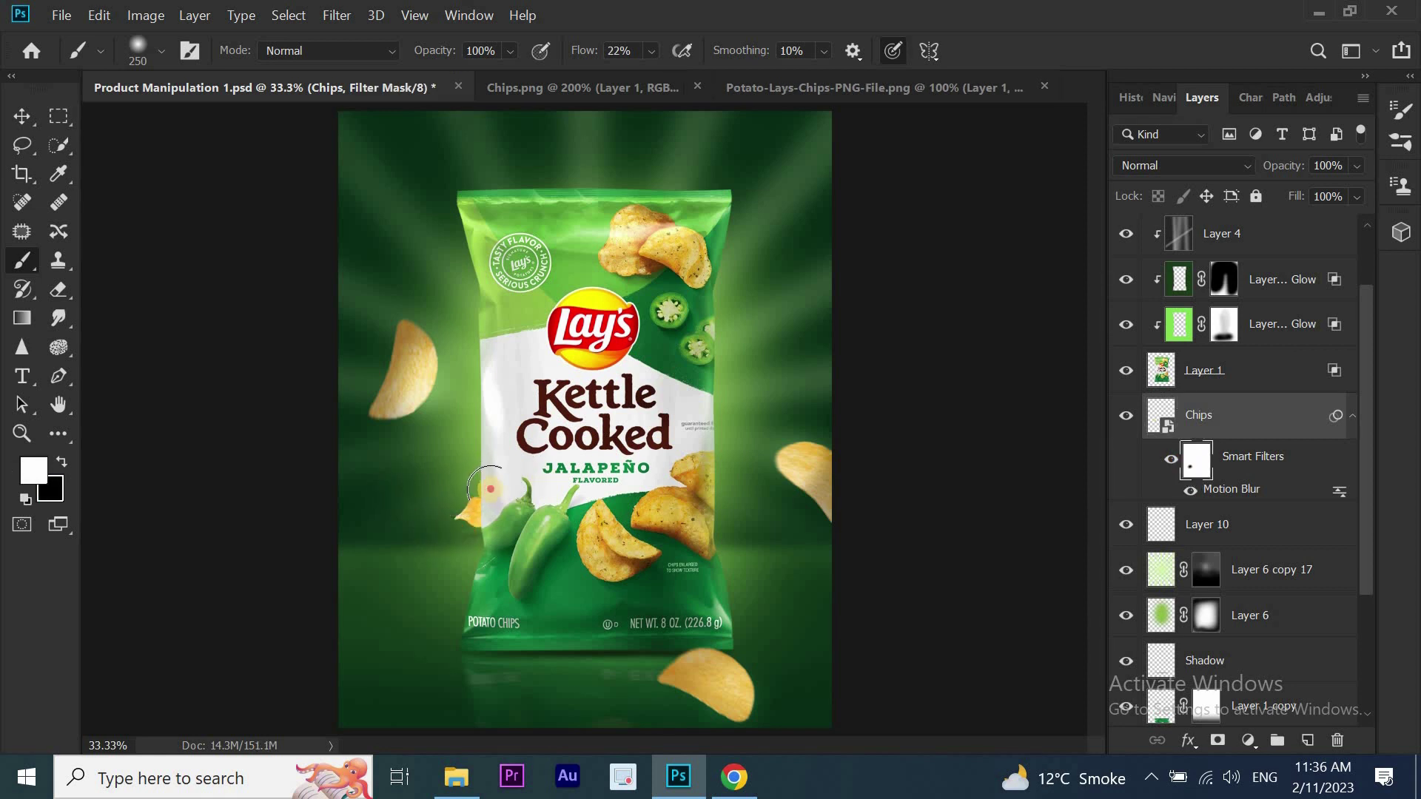
key("v")
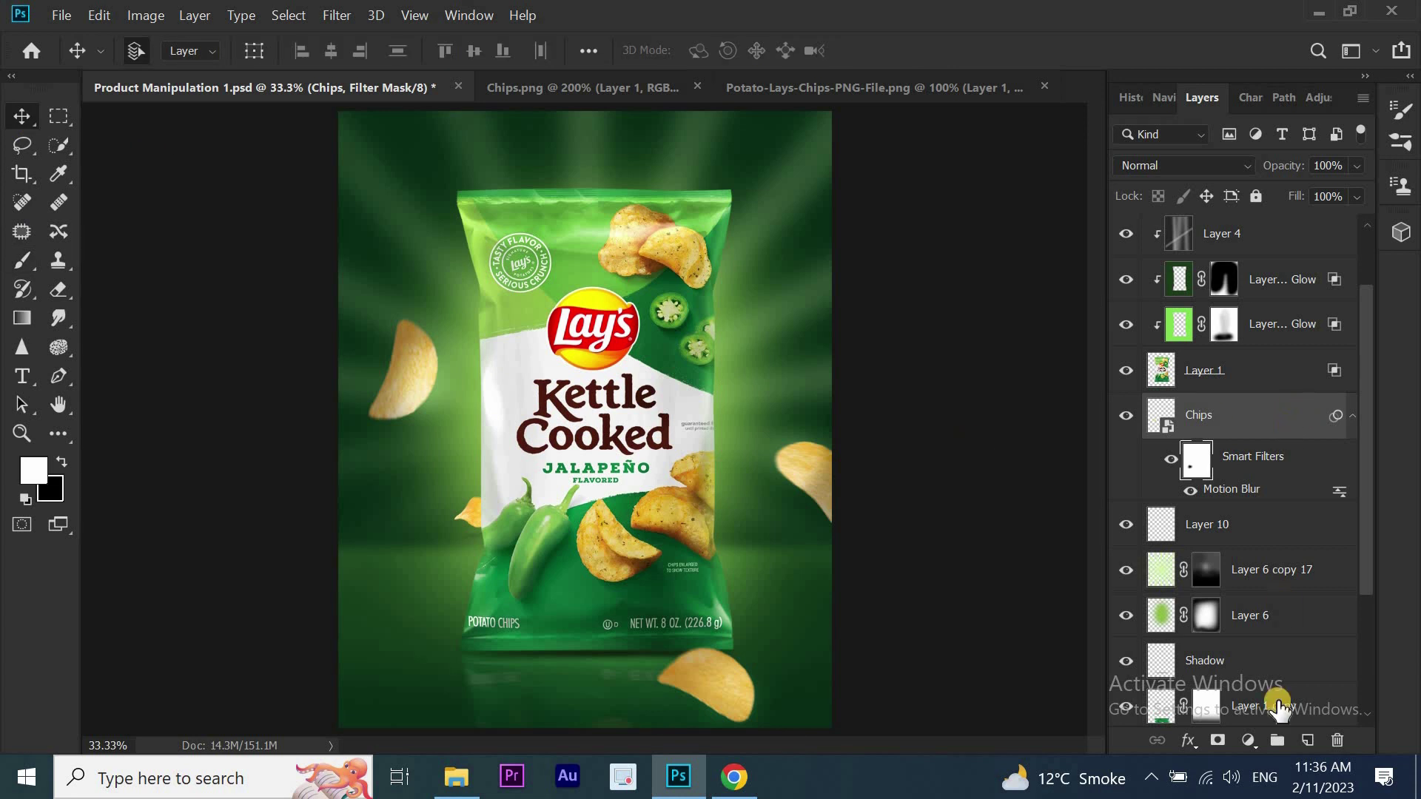
left_click(1251, 743)
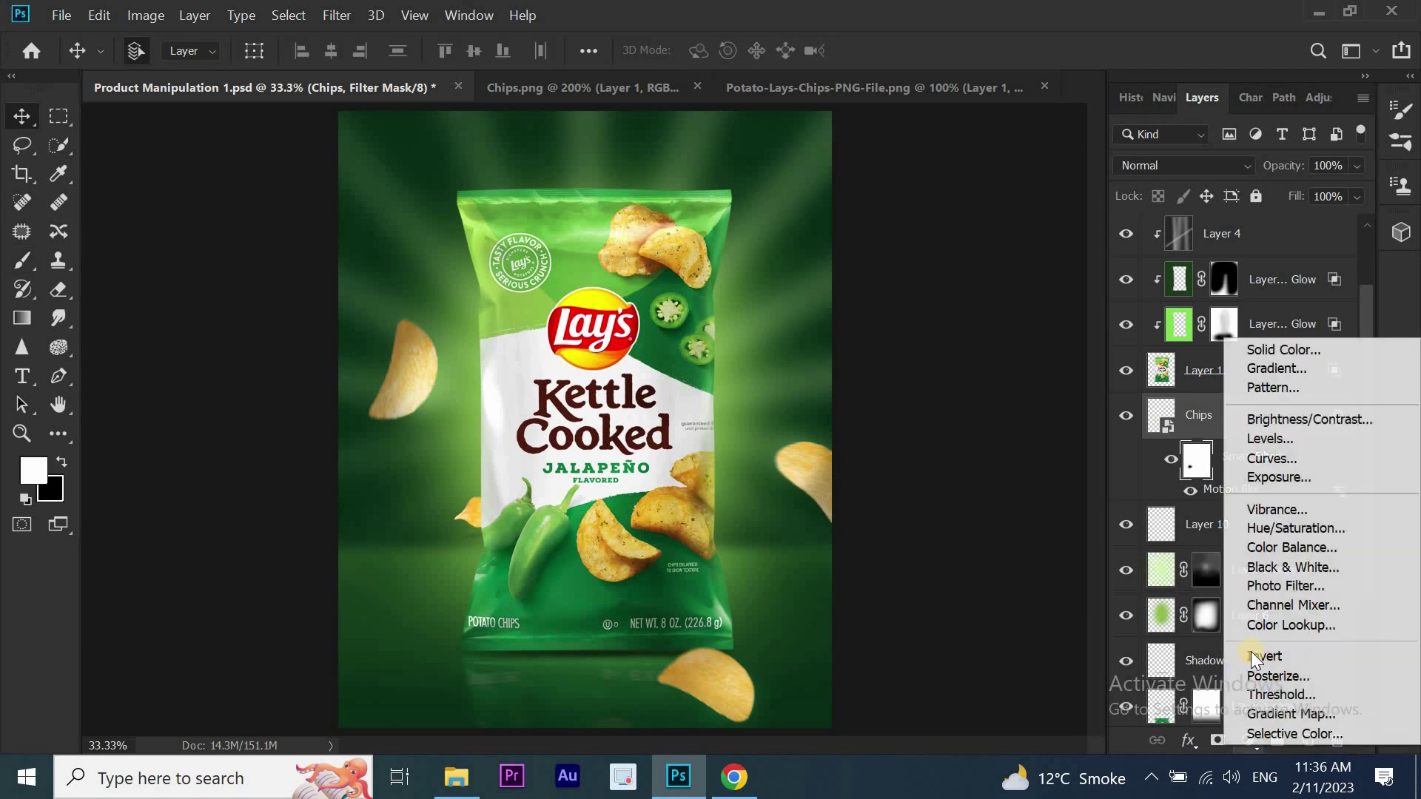
Darken the fourth chip with clipped Curves 4, painting its effect out near the left chip
left_click(1253, 460)
left_click_drag(1116, 328, 1117, 368)
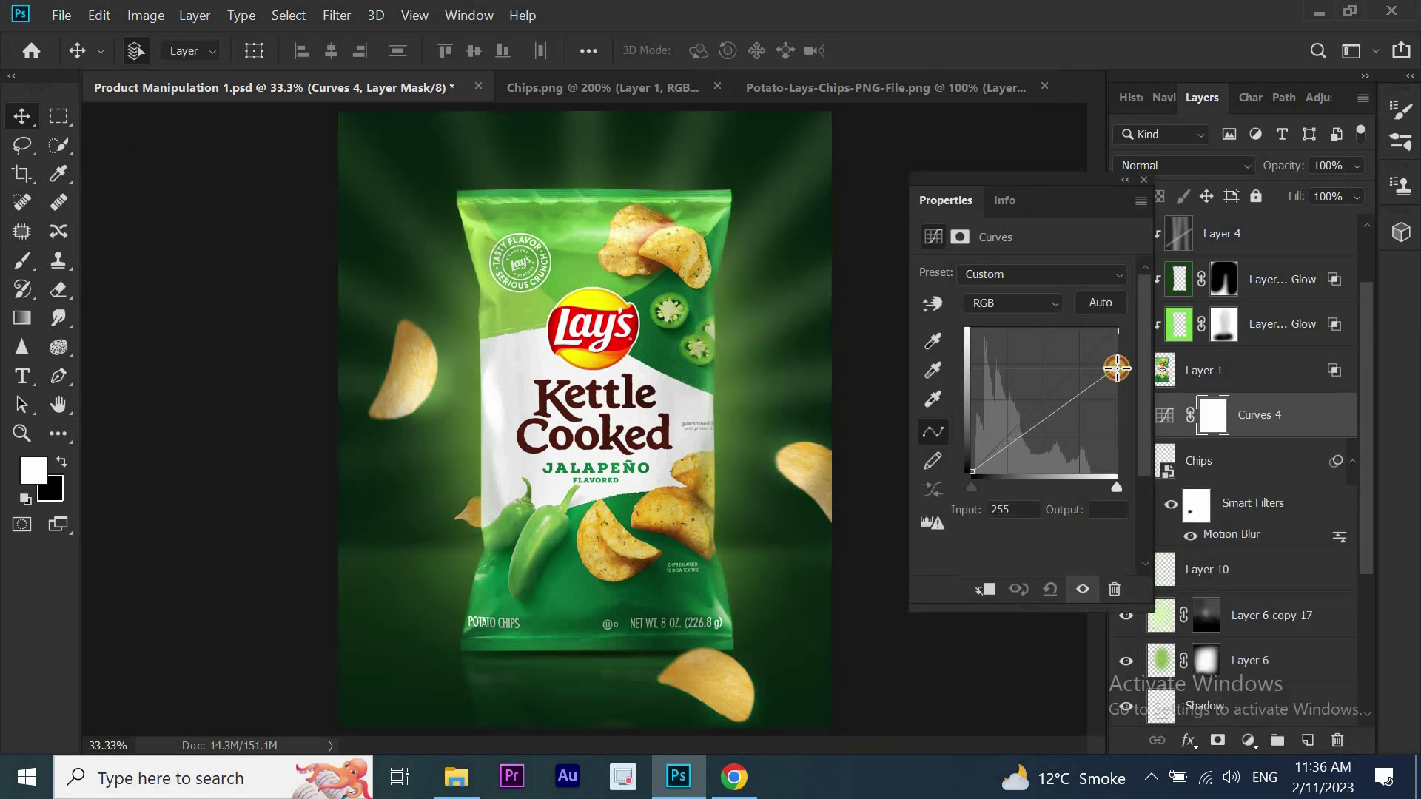
left_click(985, 587)
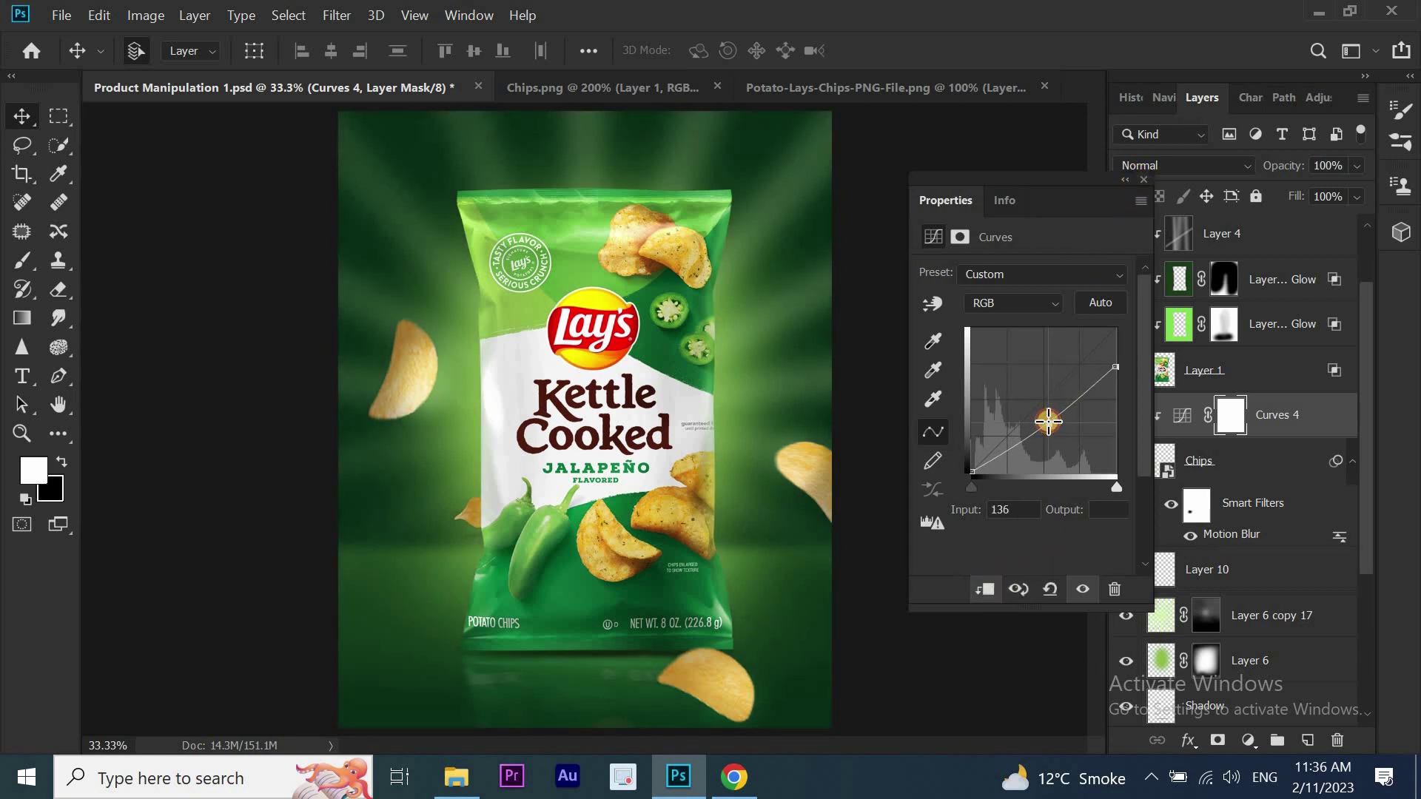
left_click(1144, 180)
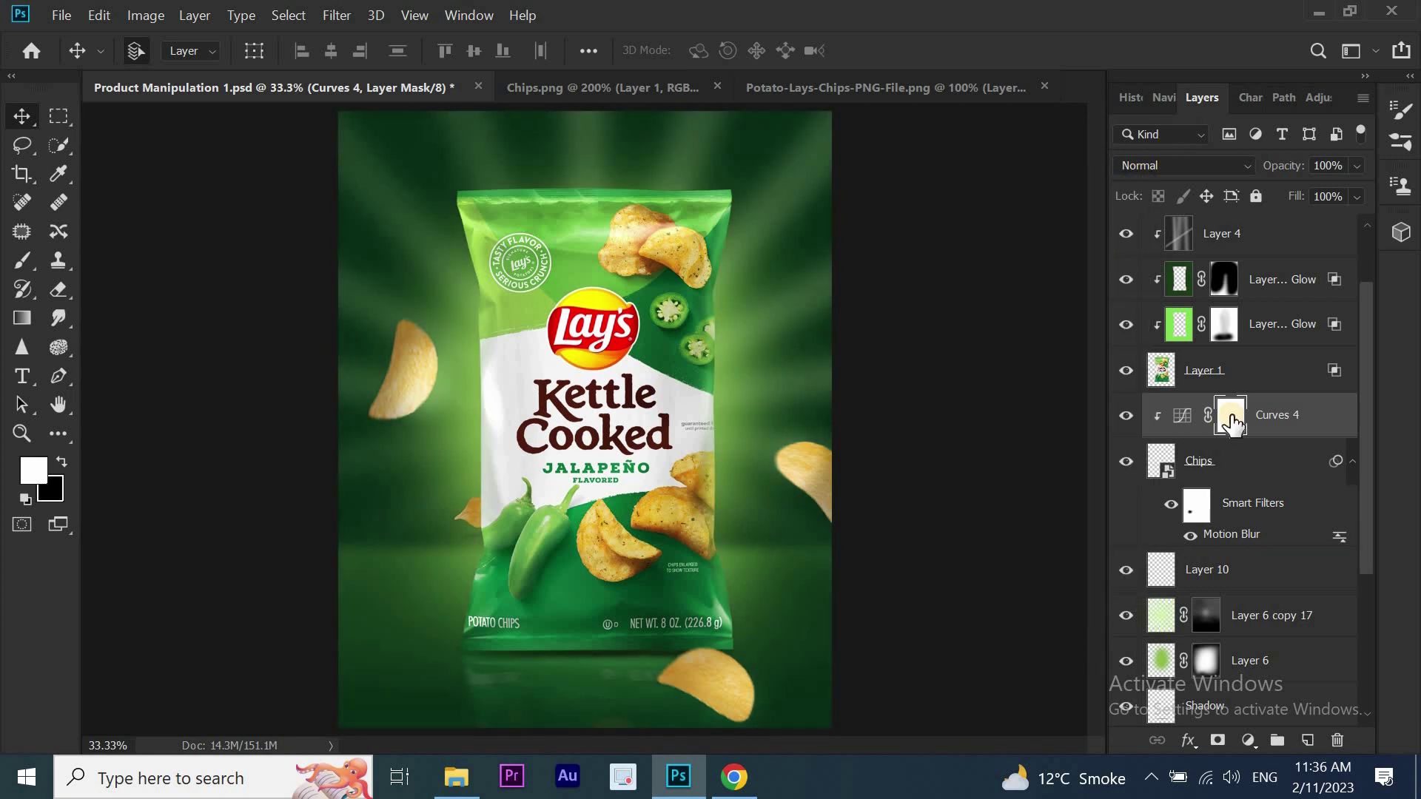
left_click(24, 262)
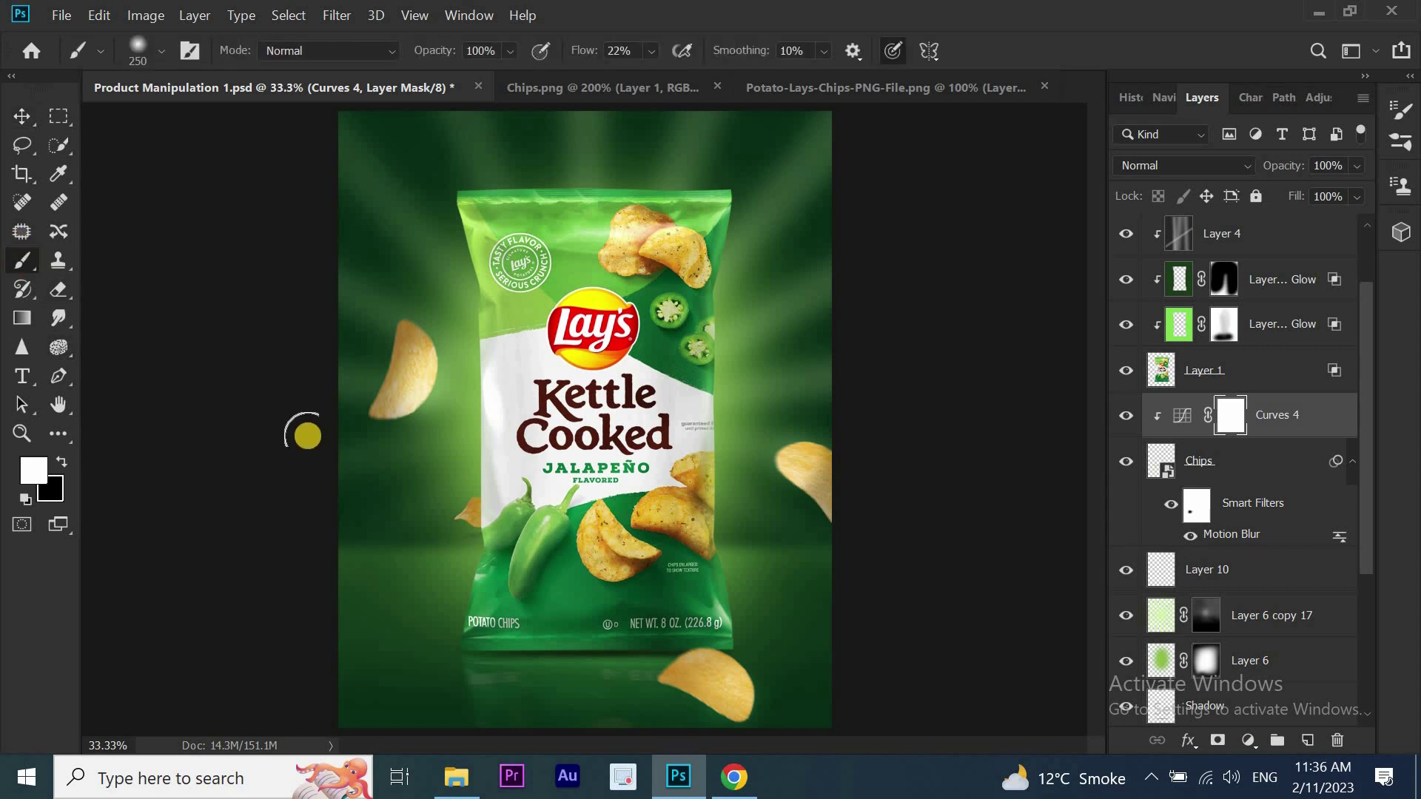
key("x")
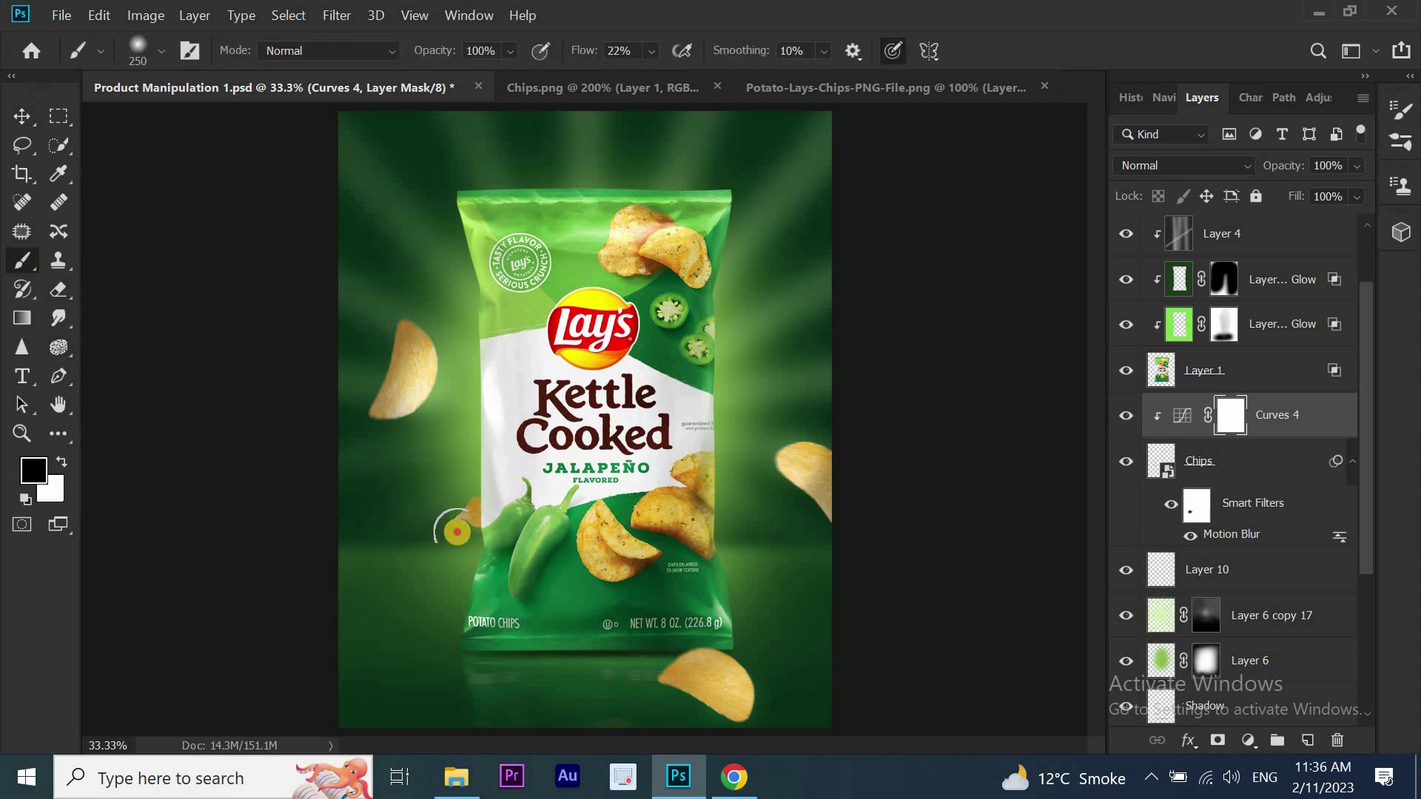
left_click_drag(457, 531, 460, 535)
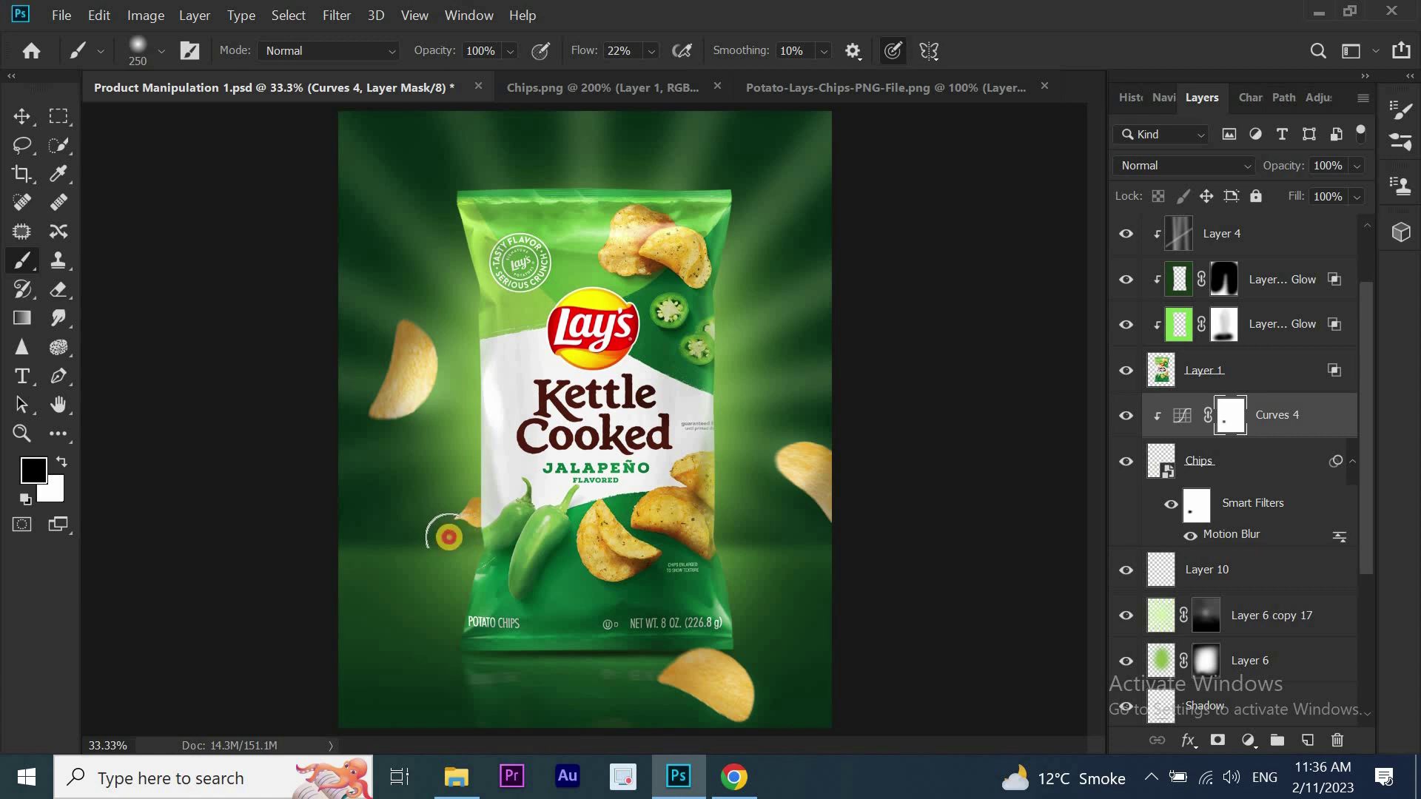
left_click(460, 534)
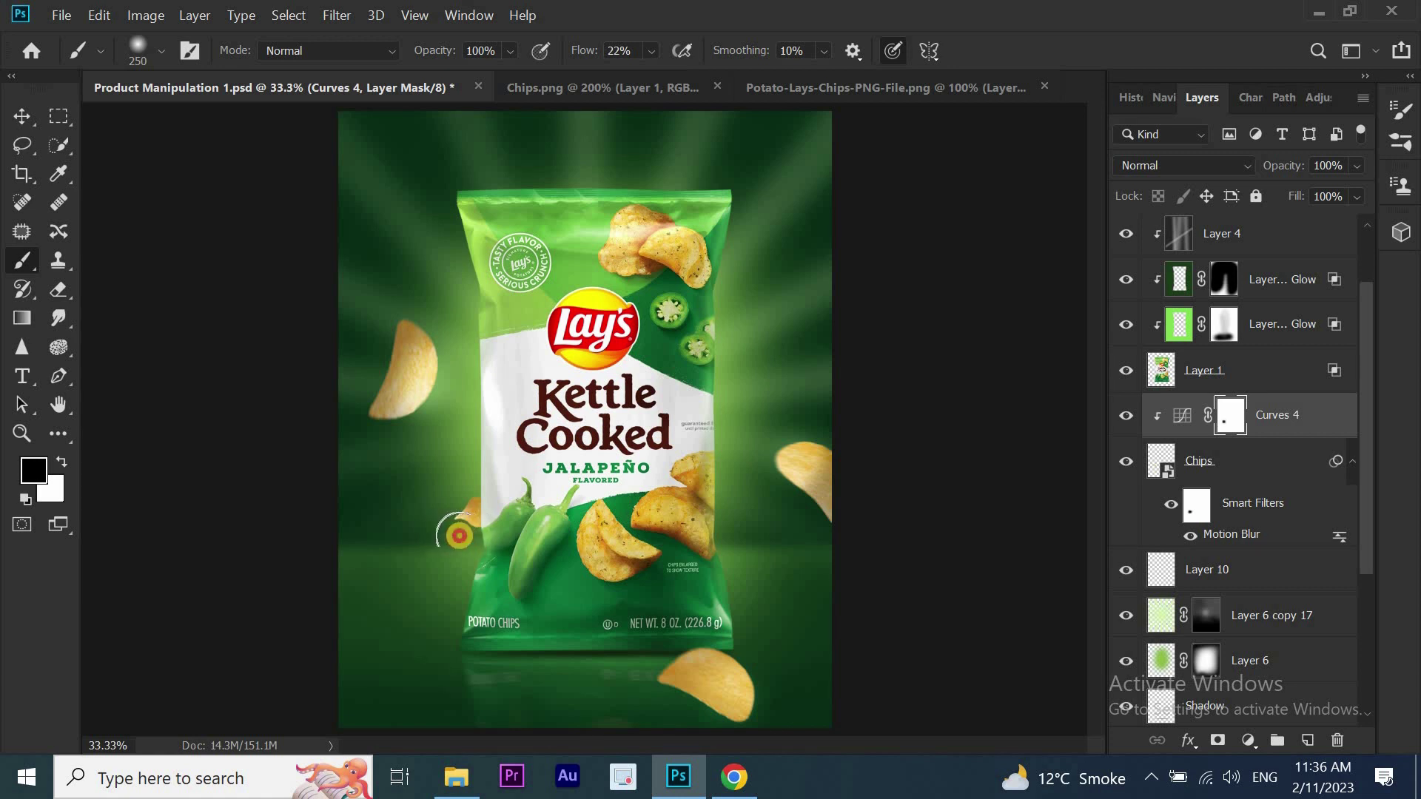
left_click_drag(466, 535, 464, 540)
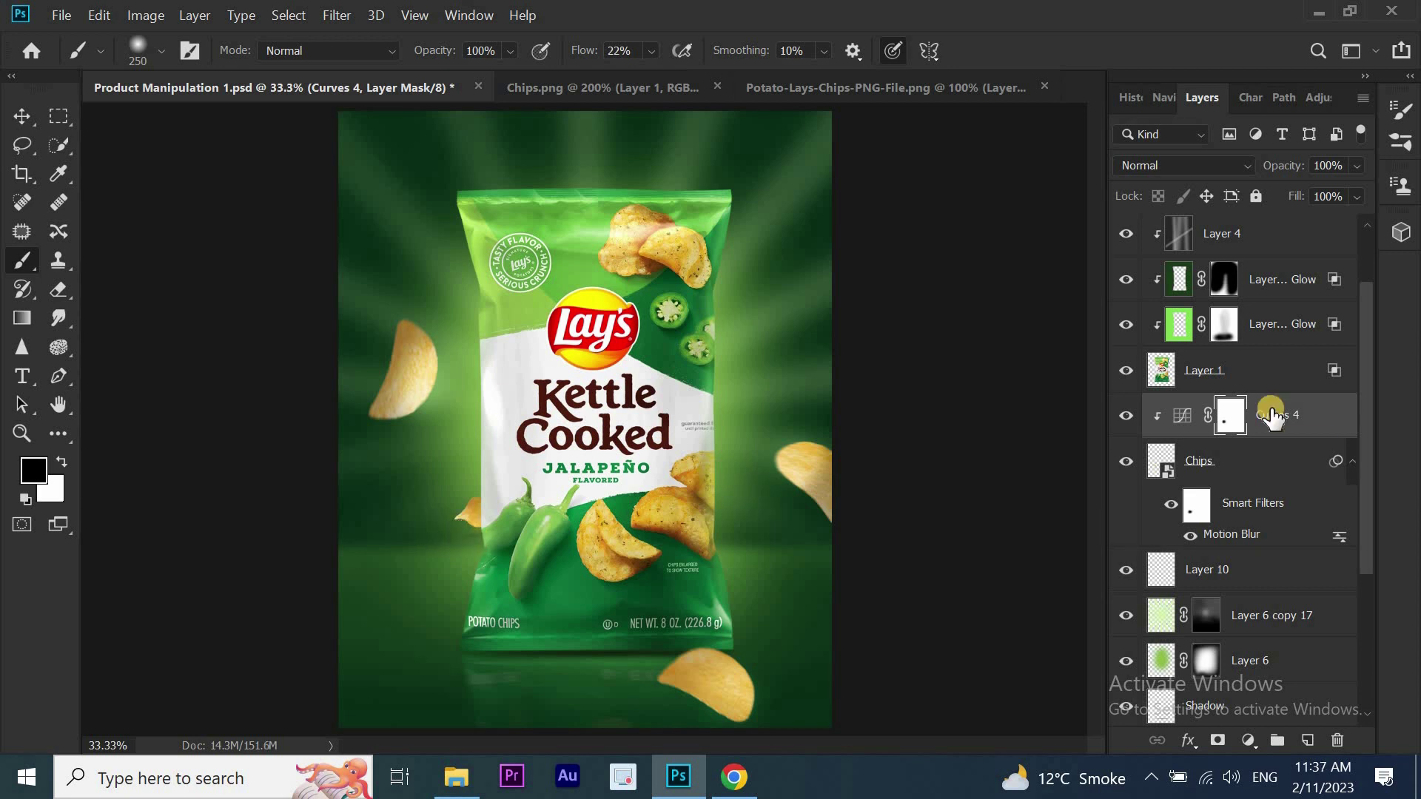
Paint a soft green glow on the chip edge in Screen-mode Layer 14, then select down to Chips
left_click(1301, 736)
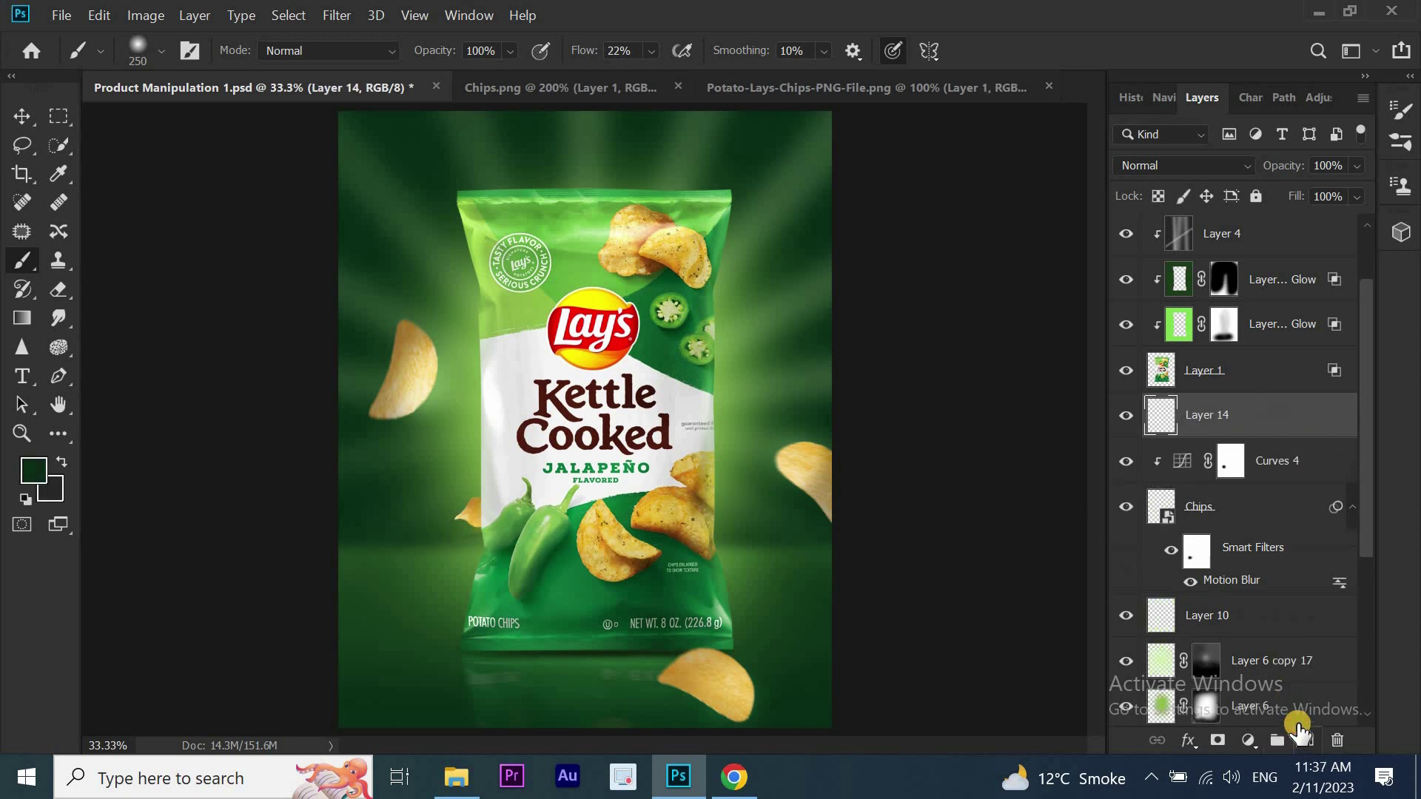
left_click(61, 171)
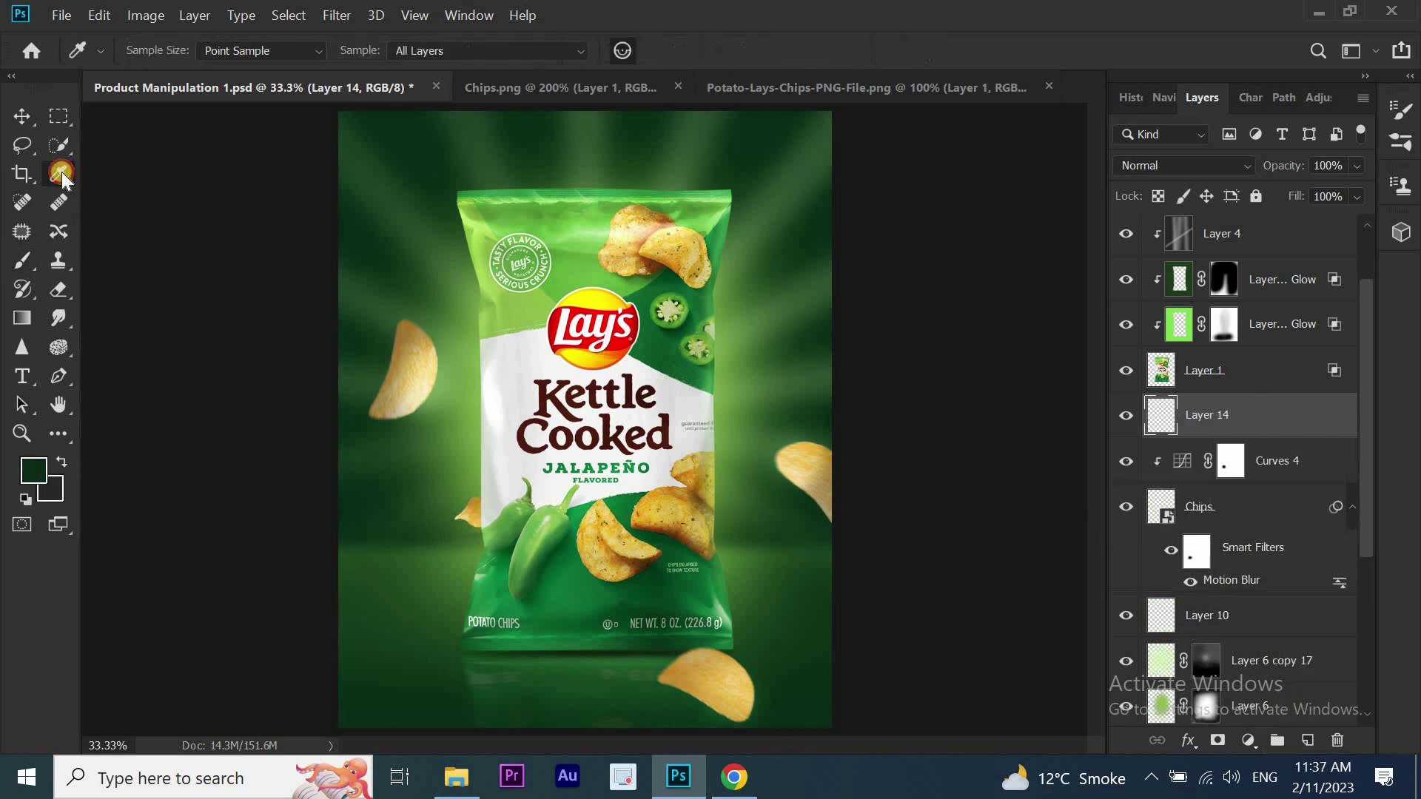
left_click(459, 506)
left_click(21, 260)
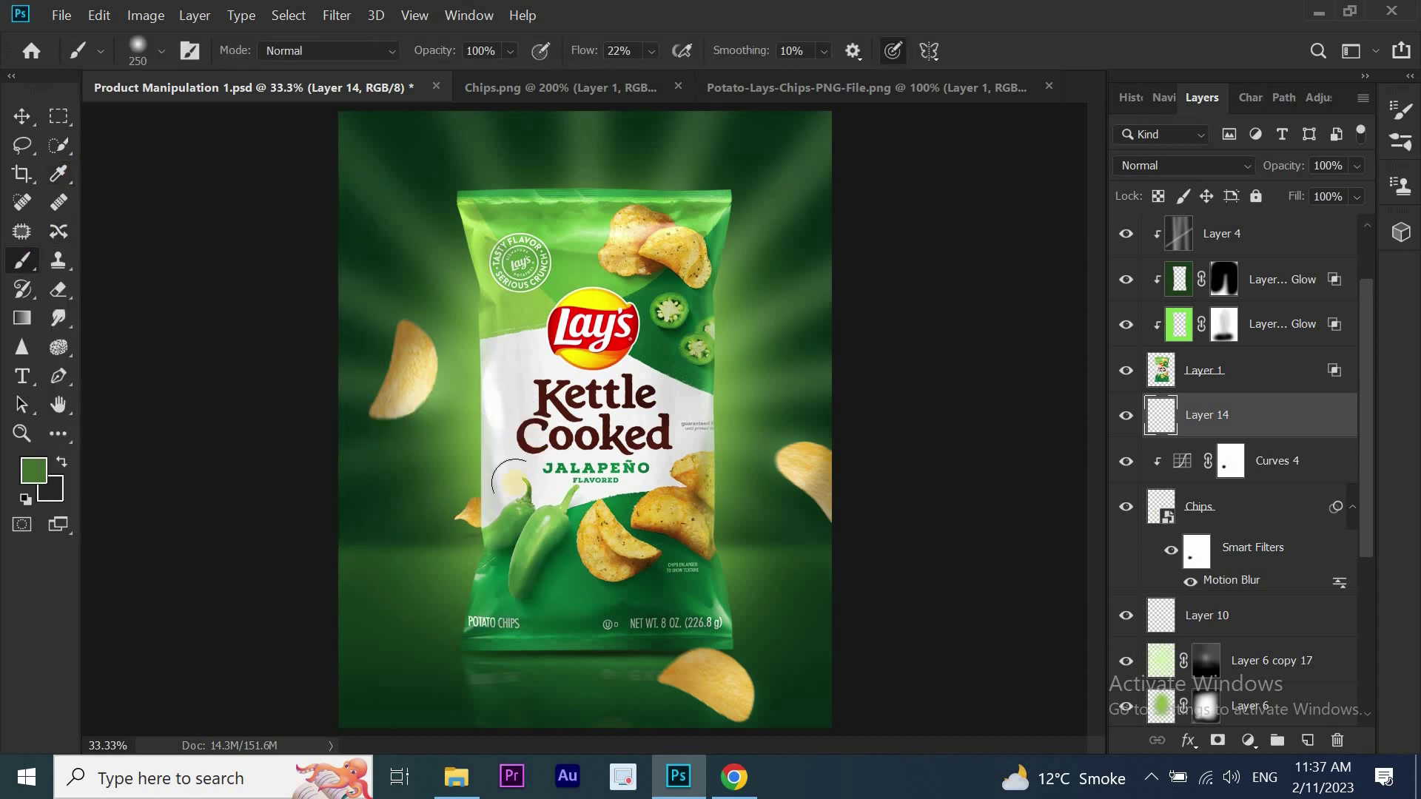
left_click_drag(482, 495, 464, 534)
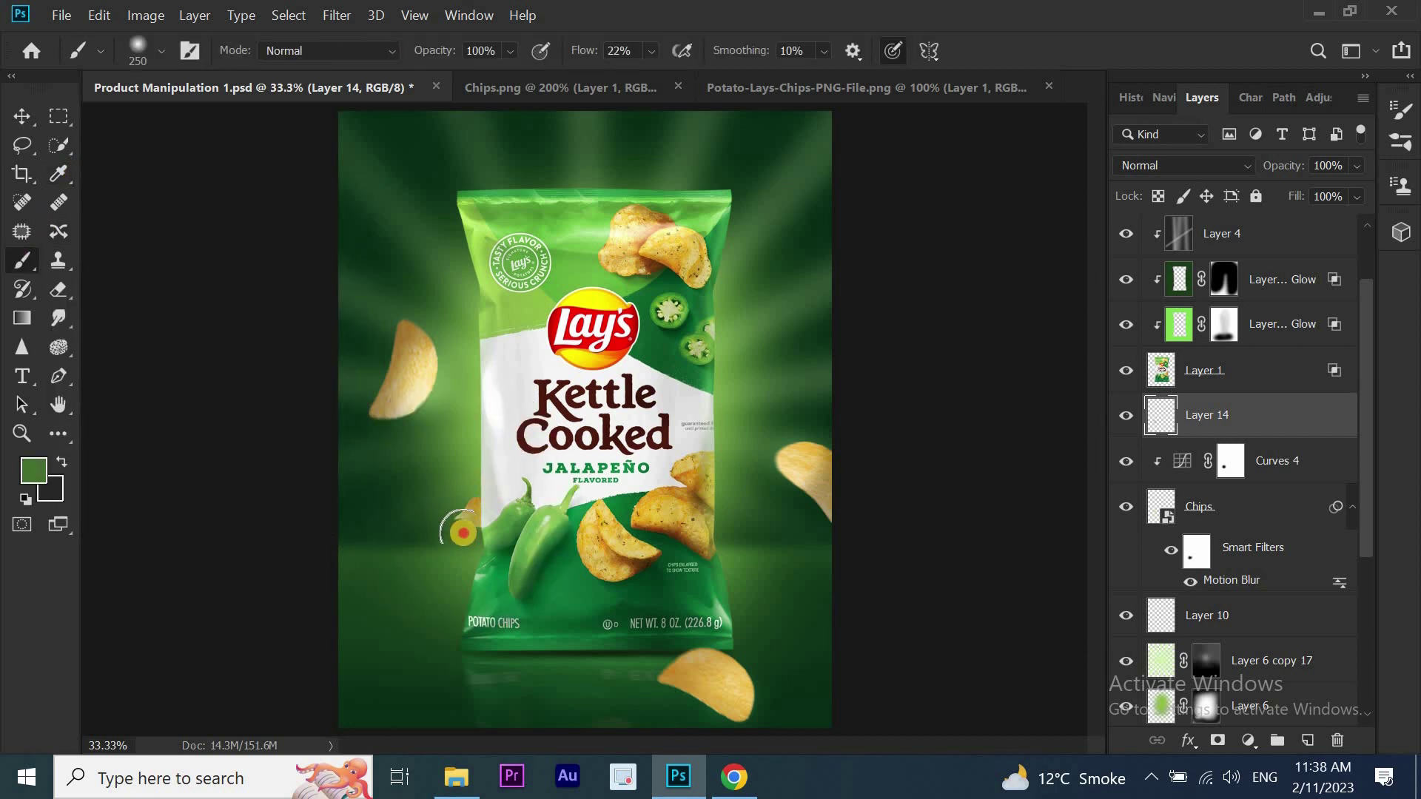
left_click(1196, 164)
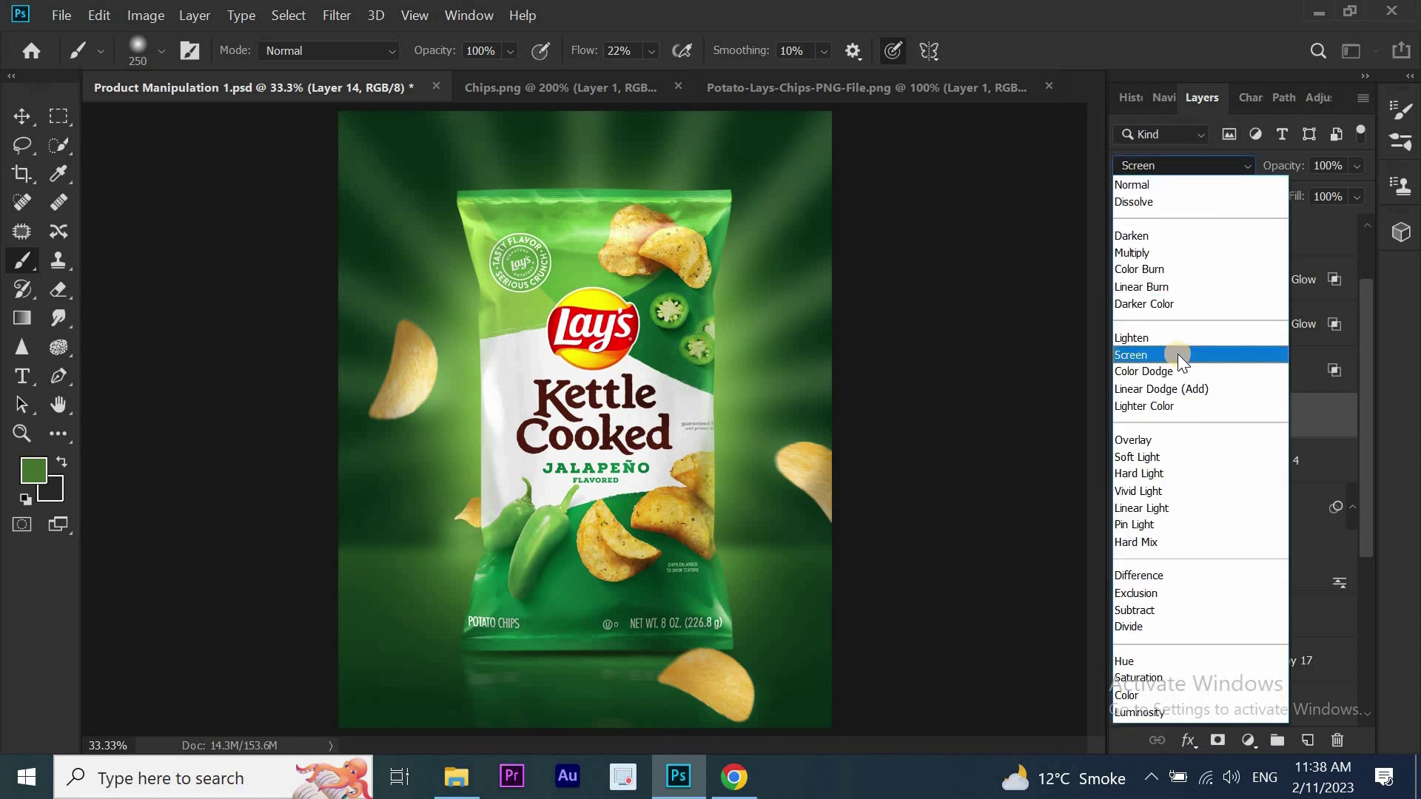
left_click(1178, 354)
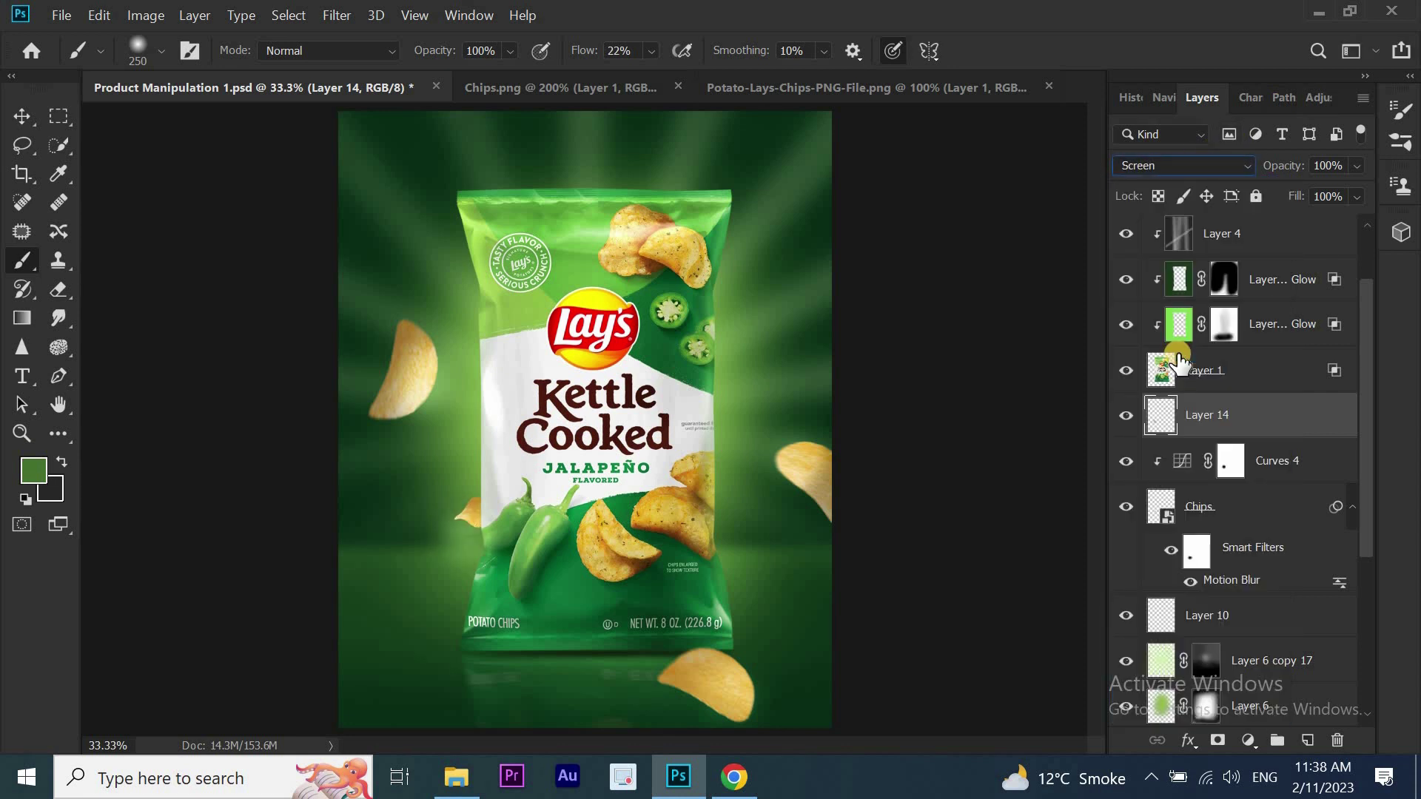
key("v")
left_click(1234, 518, "shift")
Group the selected chip layers as Chips and Layer 4 through Layer 1 as Lays
right_click(1239, 522)
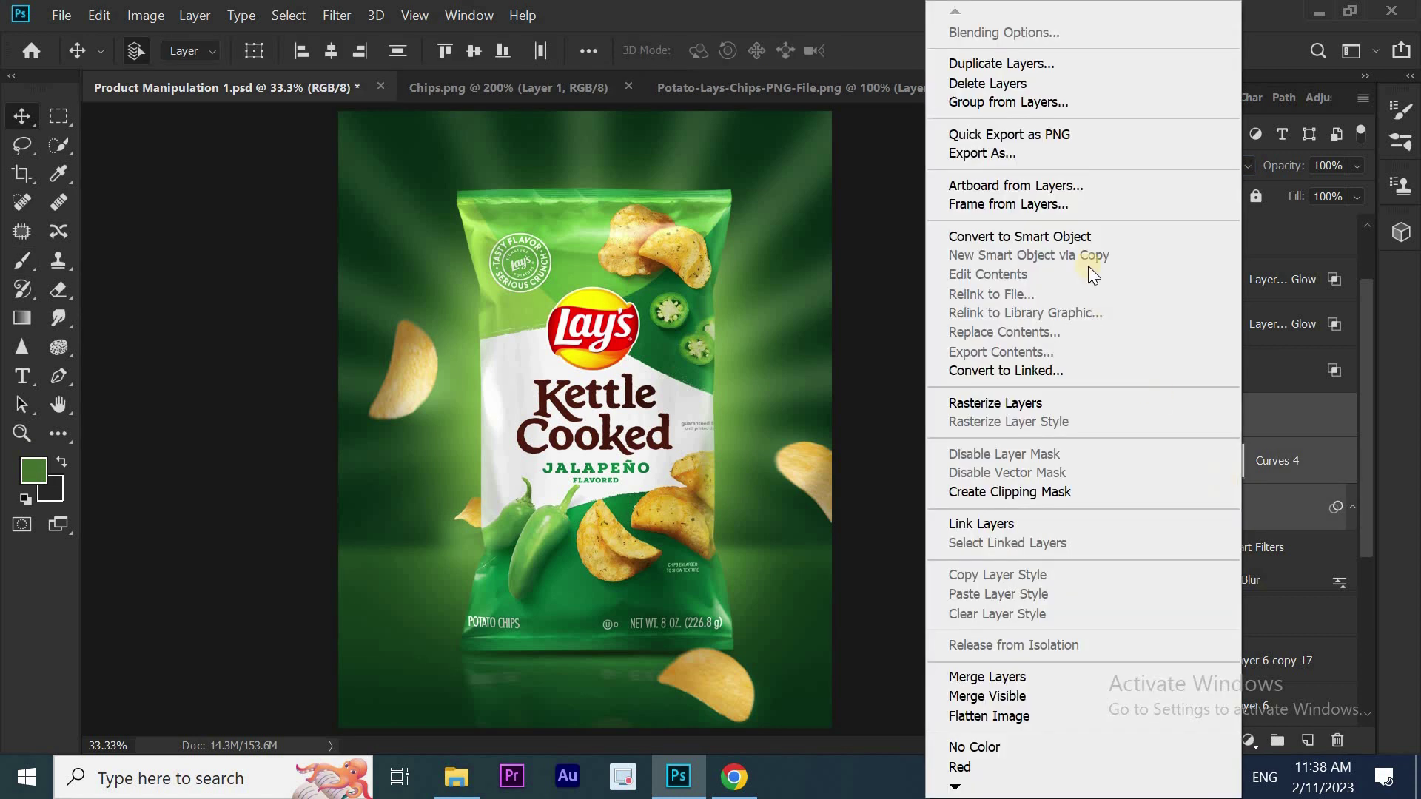
left_click(1088, 104)
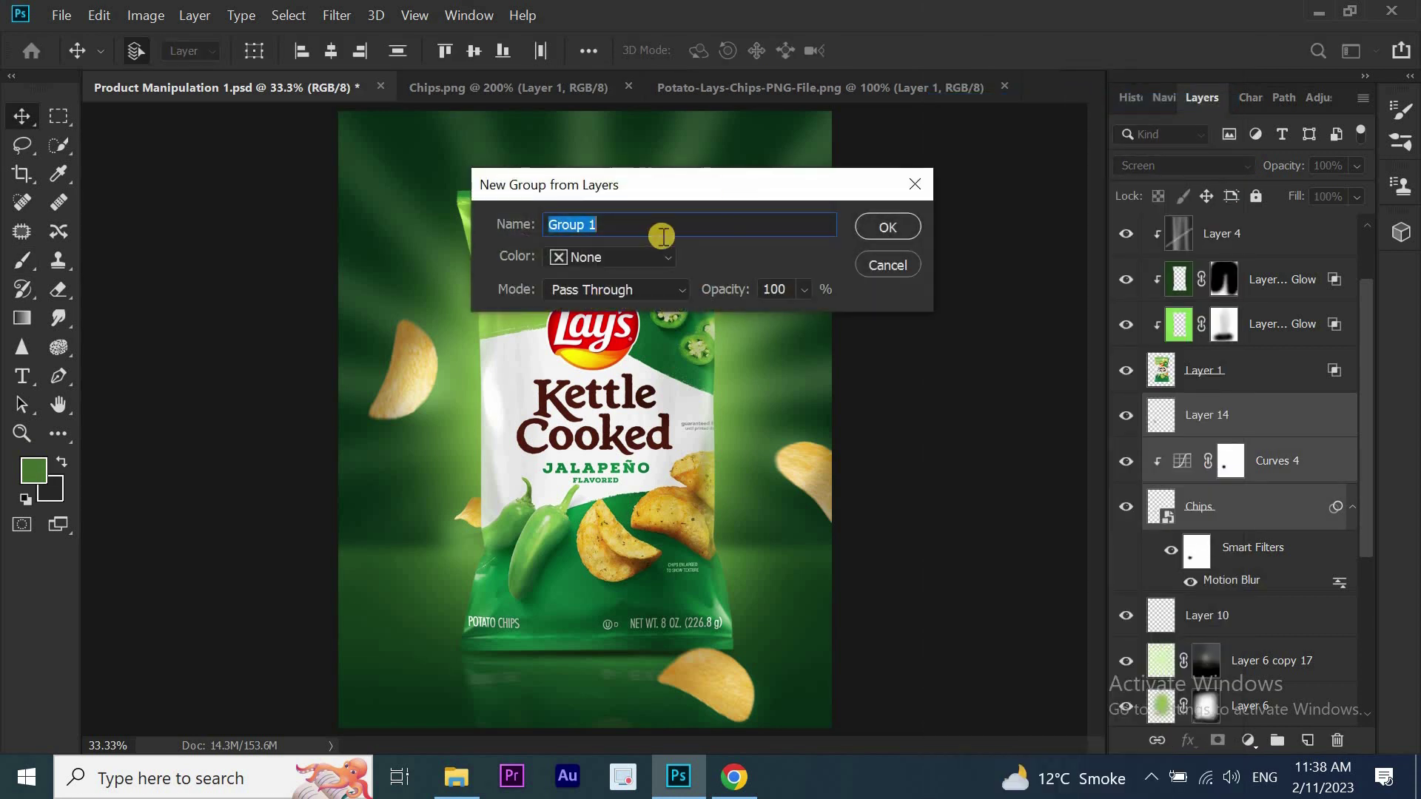
type("Ch")
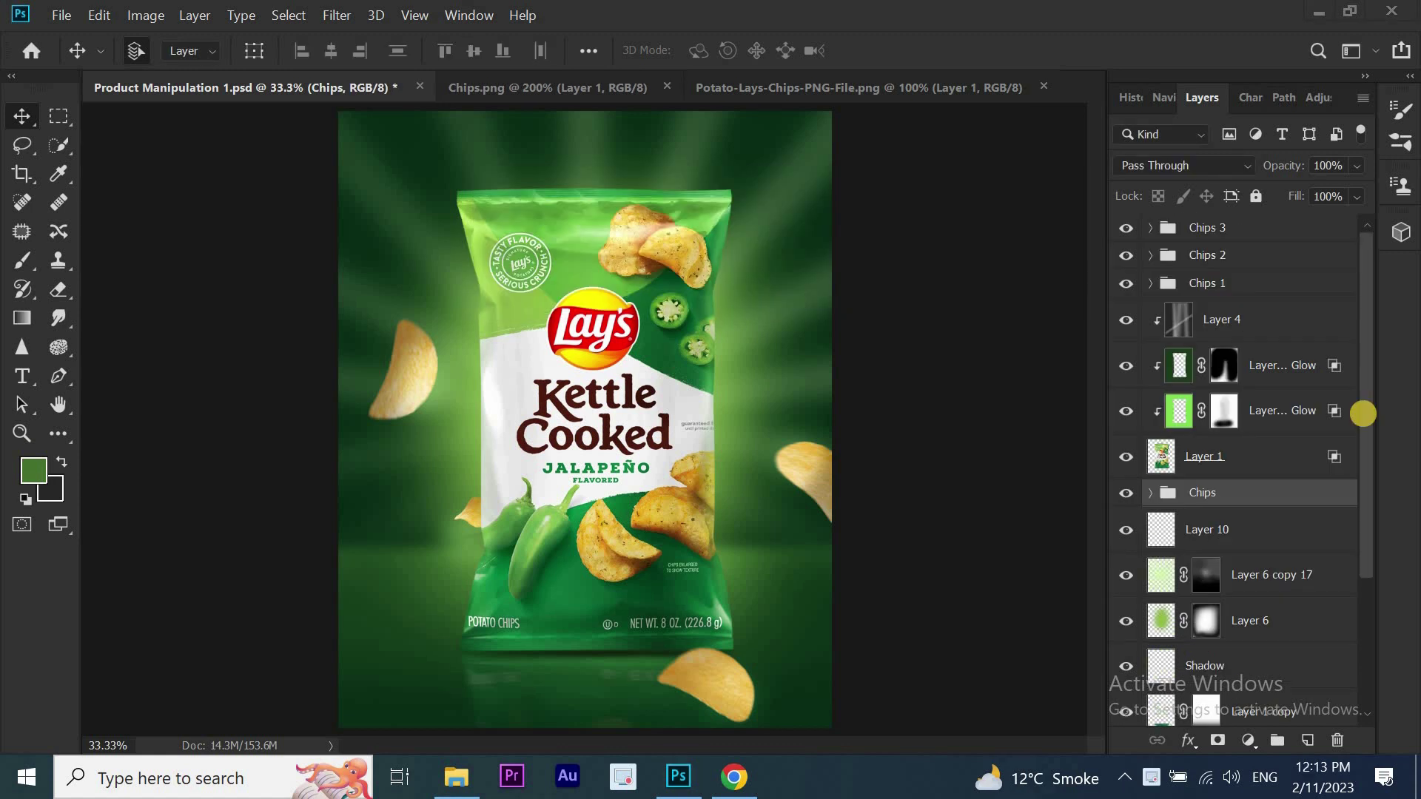
left_click(1240, 458, "shift")
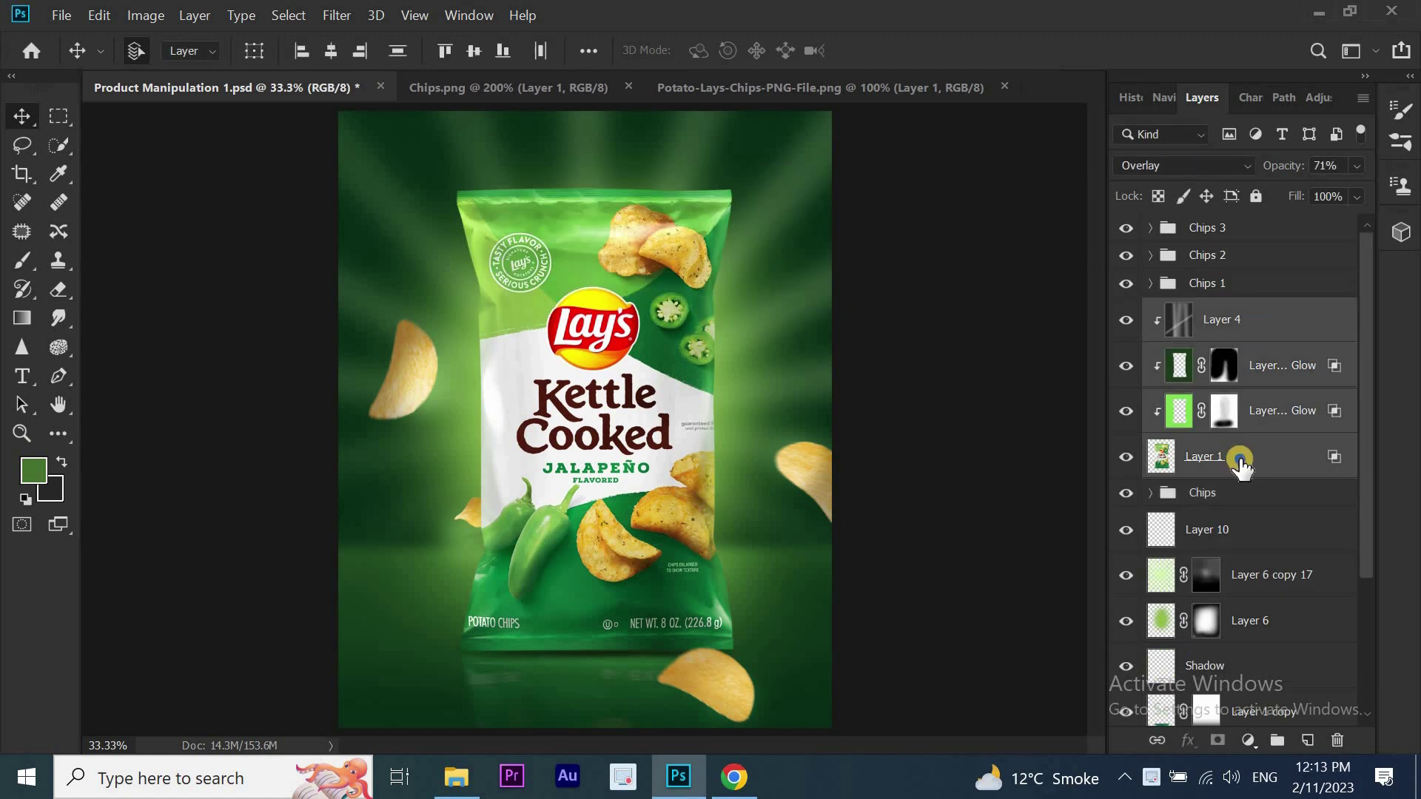
right_click(1240, 459)
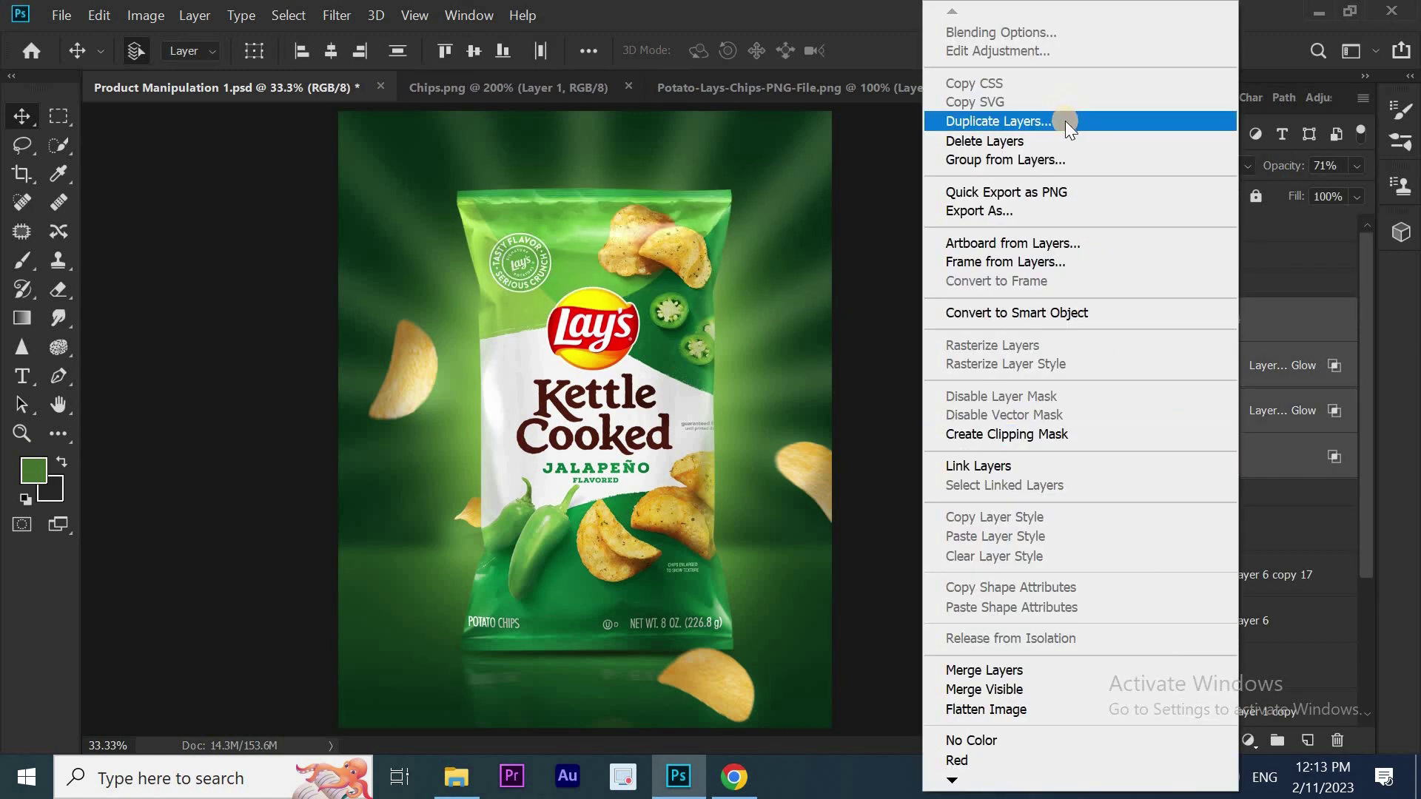
left_click(1058, 158)
type("Lays")
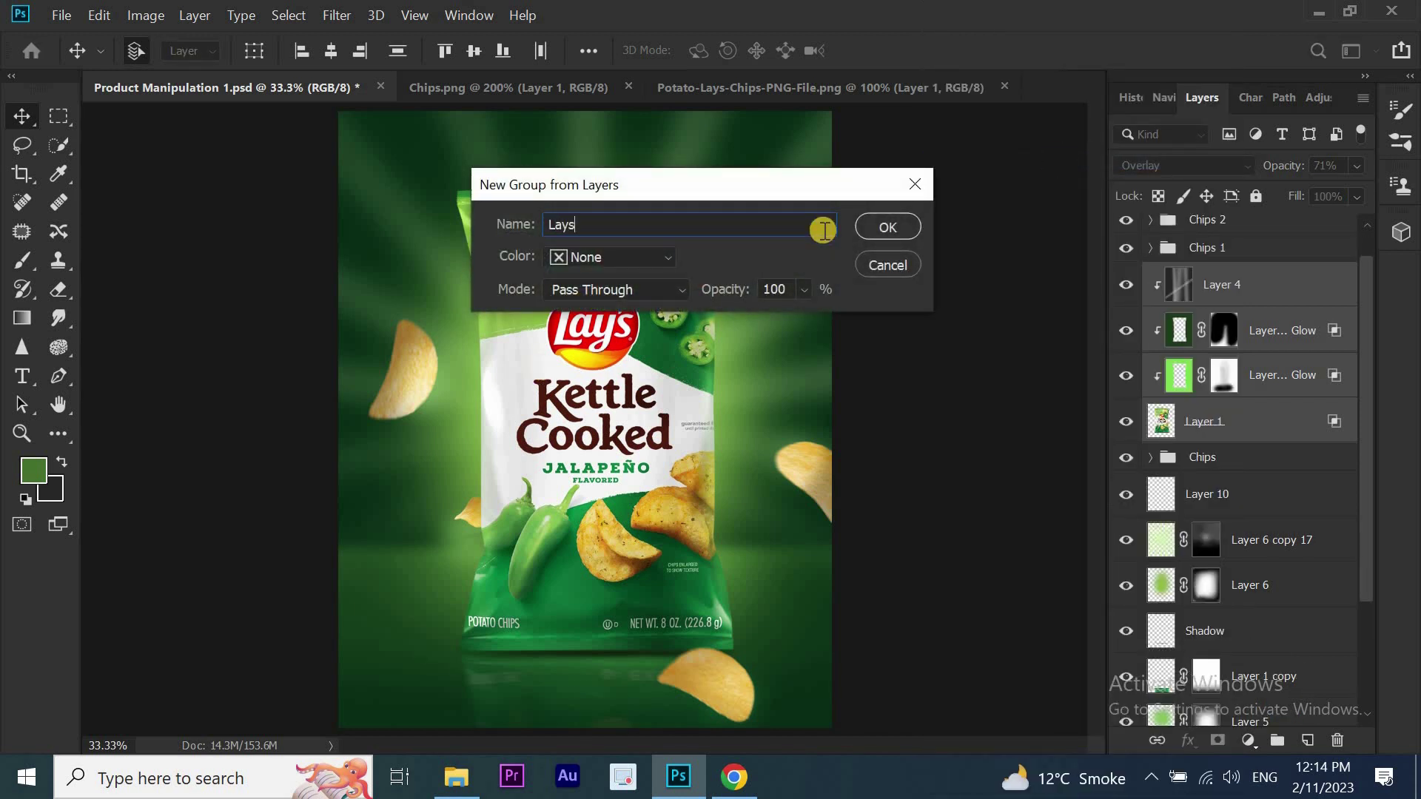
left_click(870, 228)
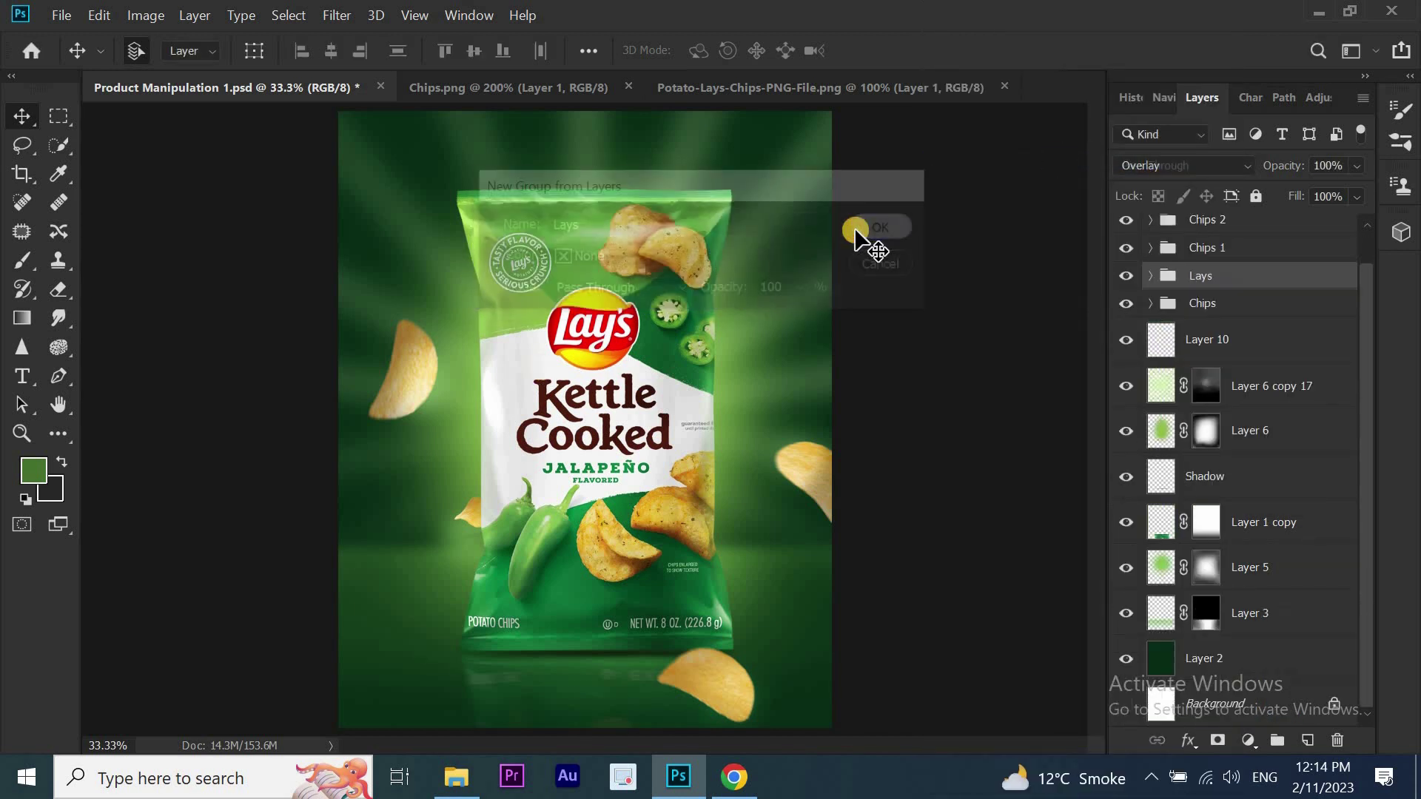
Group the background layers, Layer 10 through Layer 2, as Bg
left_click(1267, 340)
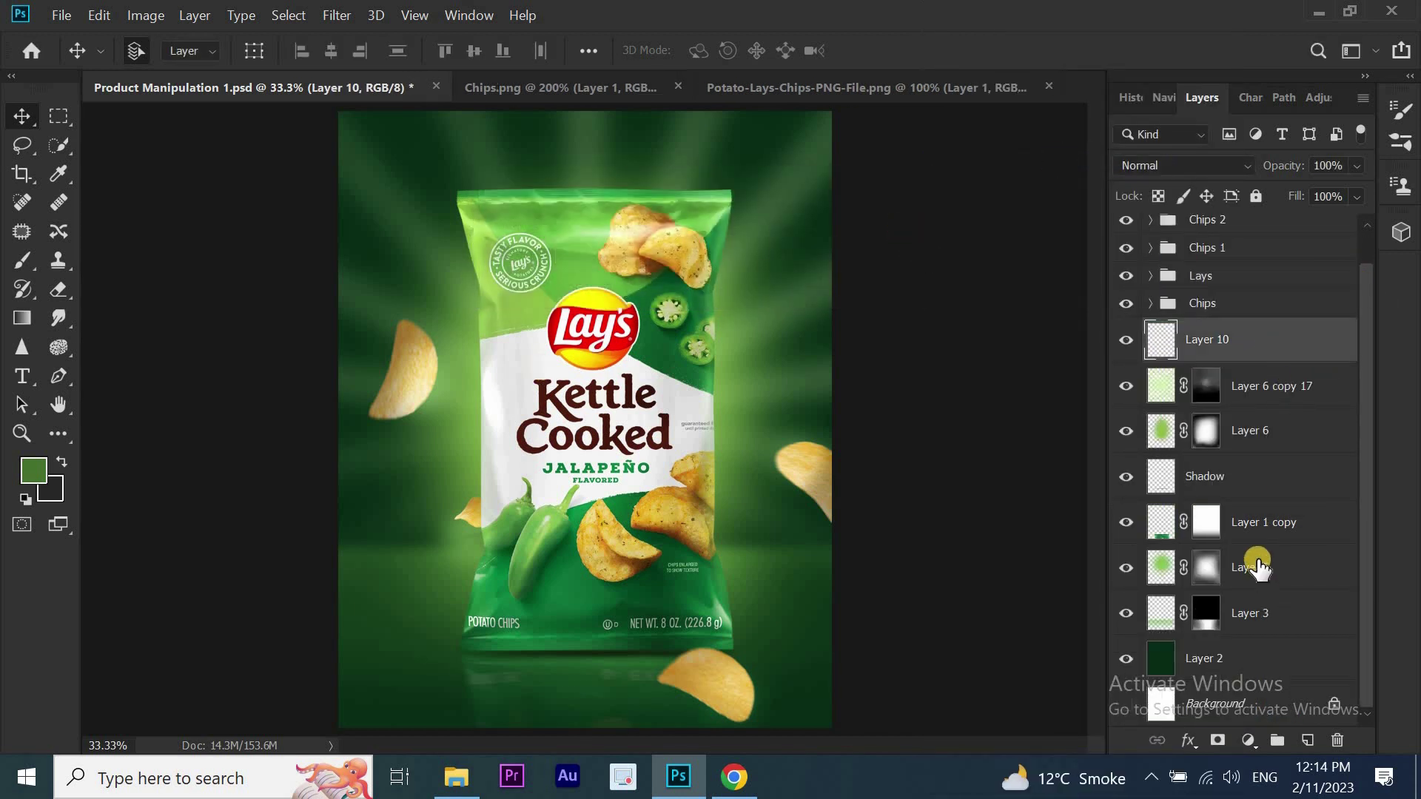
left_click(1243, 658, "shift")
right_click(1244, 658)
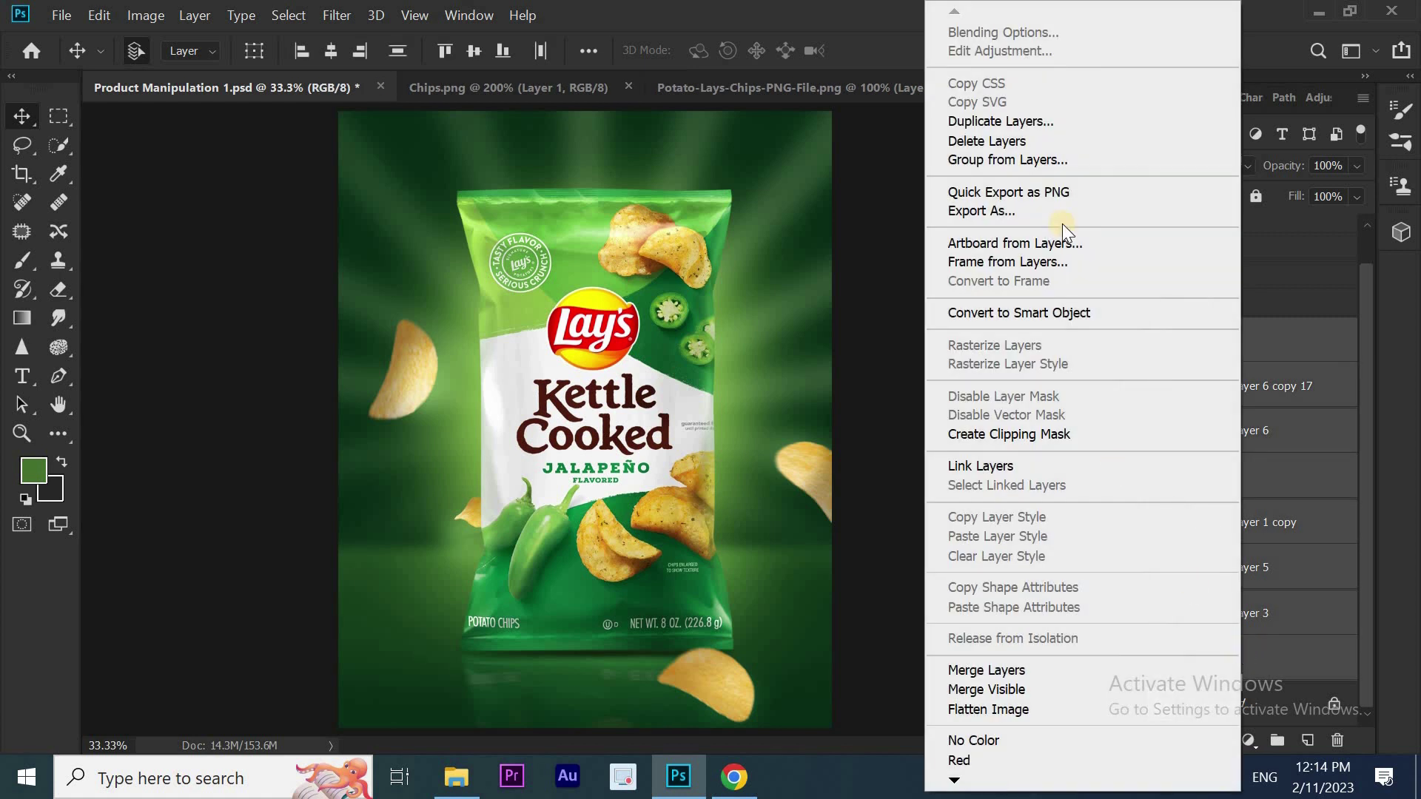
left_click(1050, 163)
type("B")
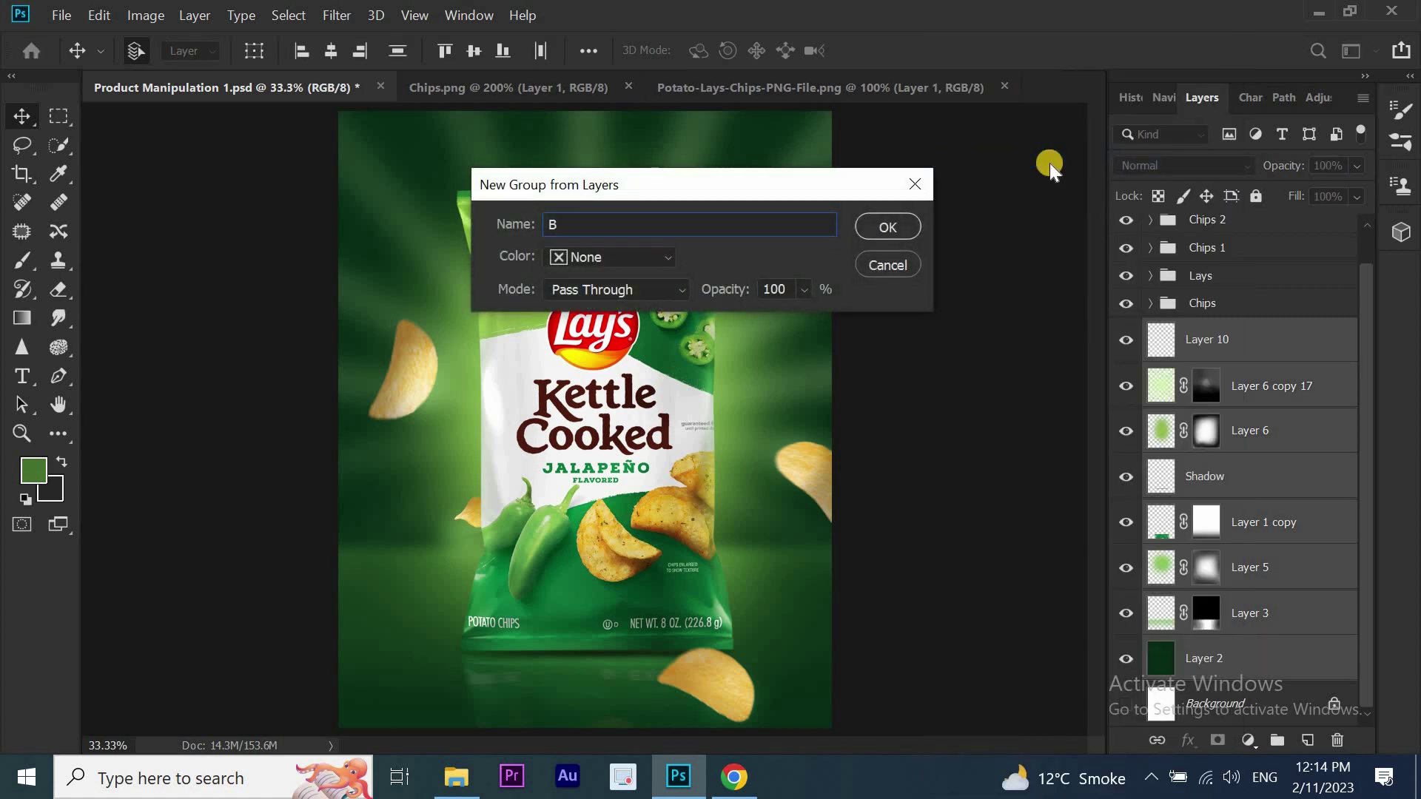
type("g")
left_click(899, 228)
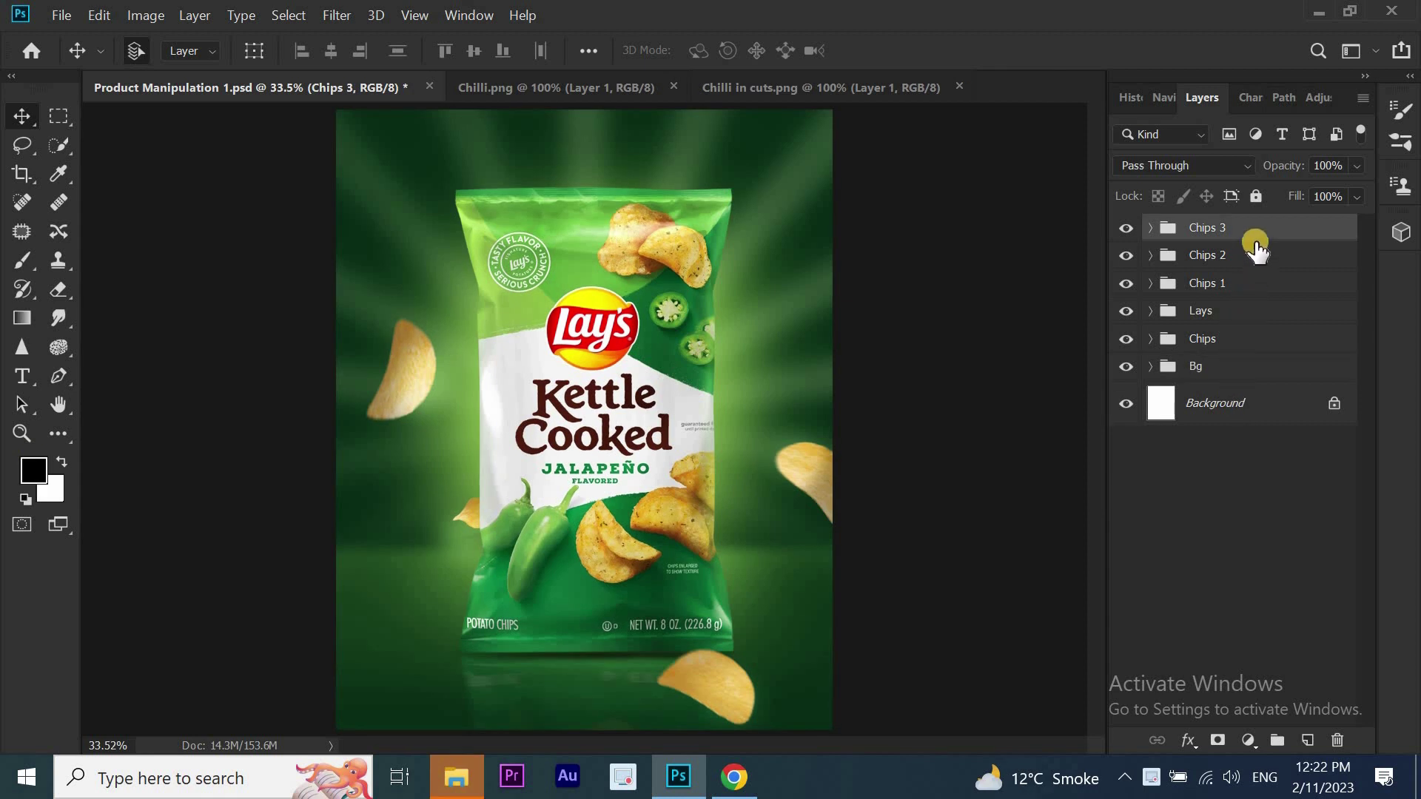
Paint a soft black shadow under the lower chip on a new layer at 35% opacity
left_click(1304, 740)
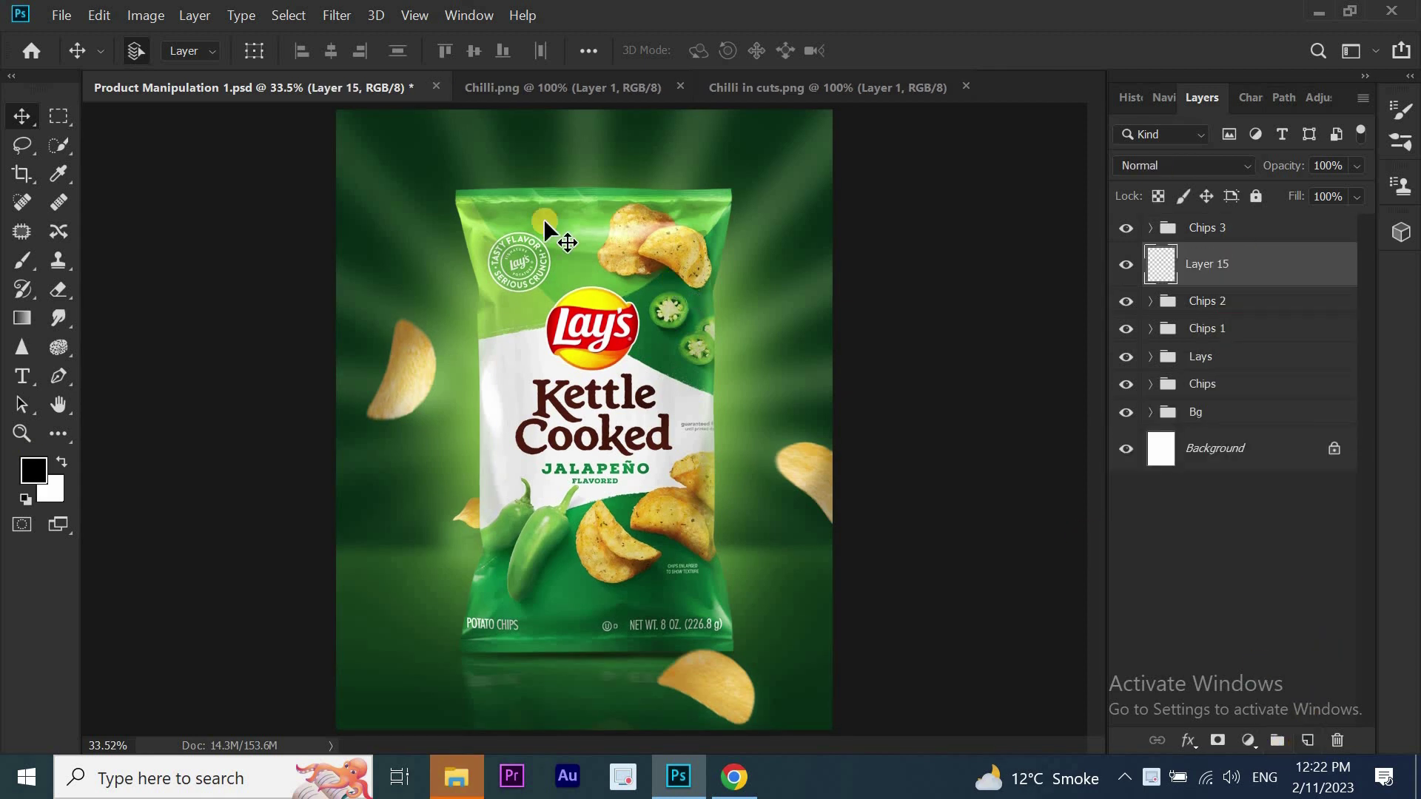
left_click(15, 255)
left_click(155, 54)
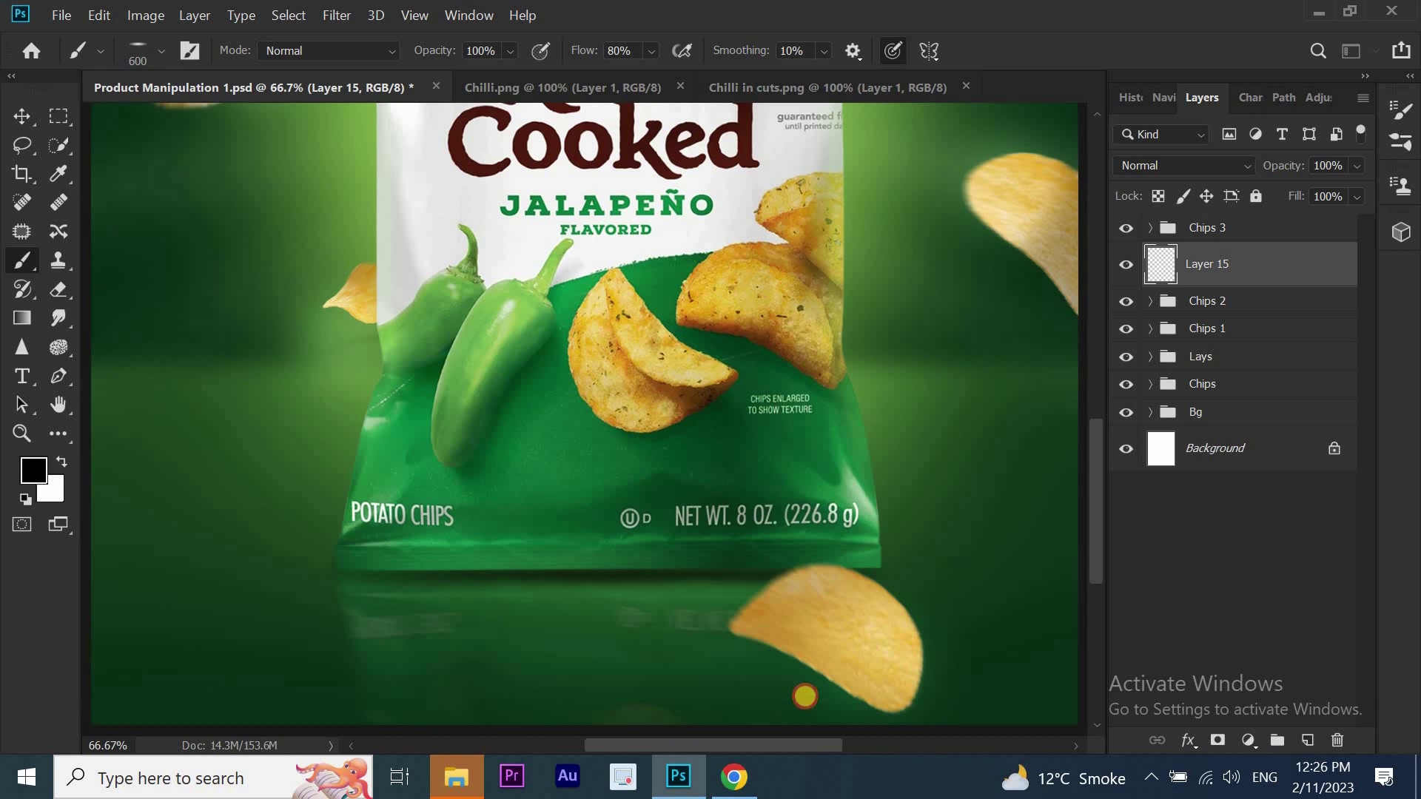
left_click(805, 696)
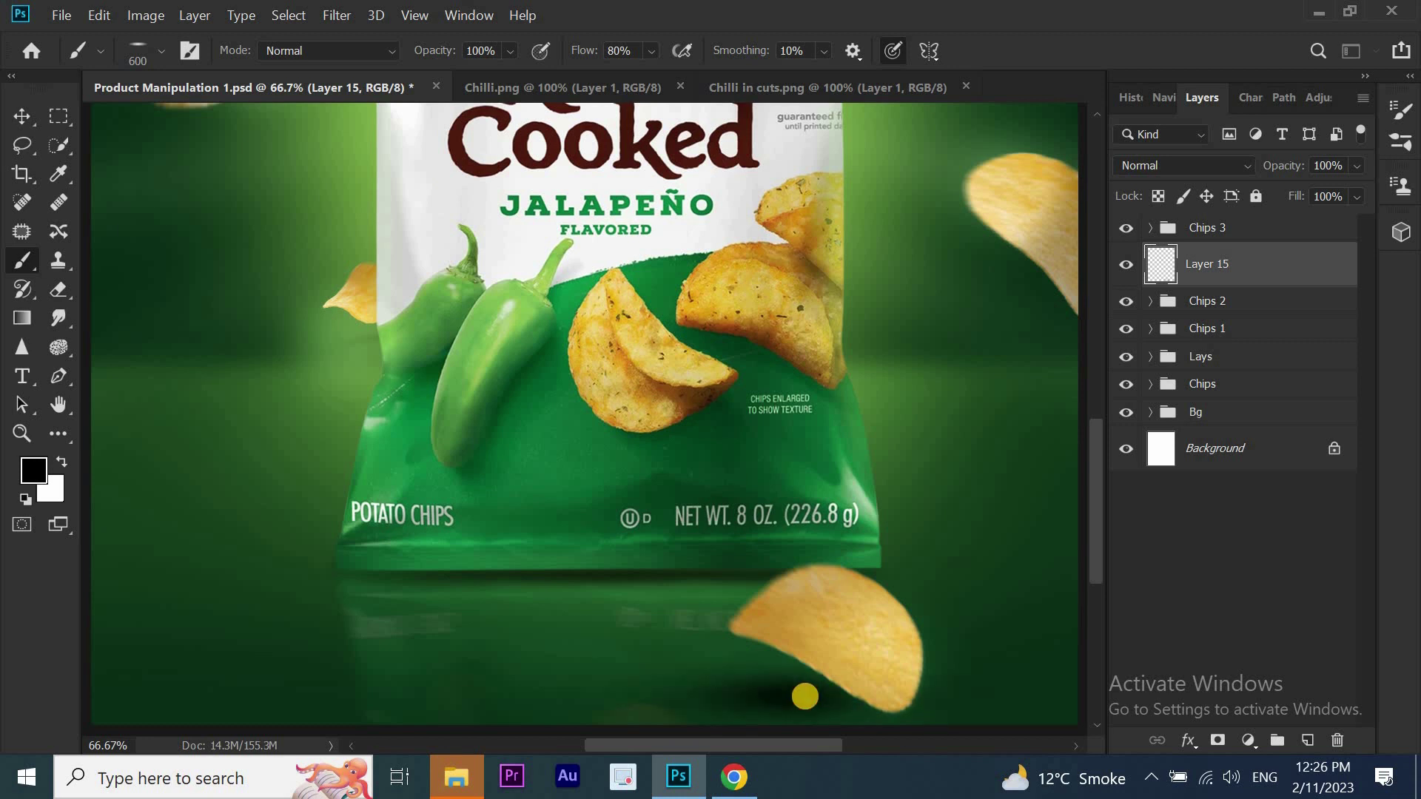
key("v")
left_click_drag(1298, 175, 1226, 170)
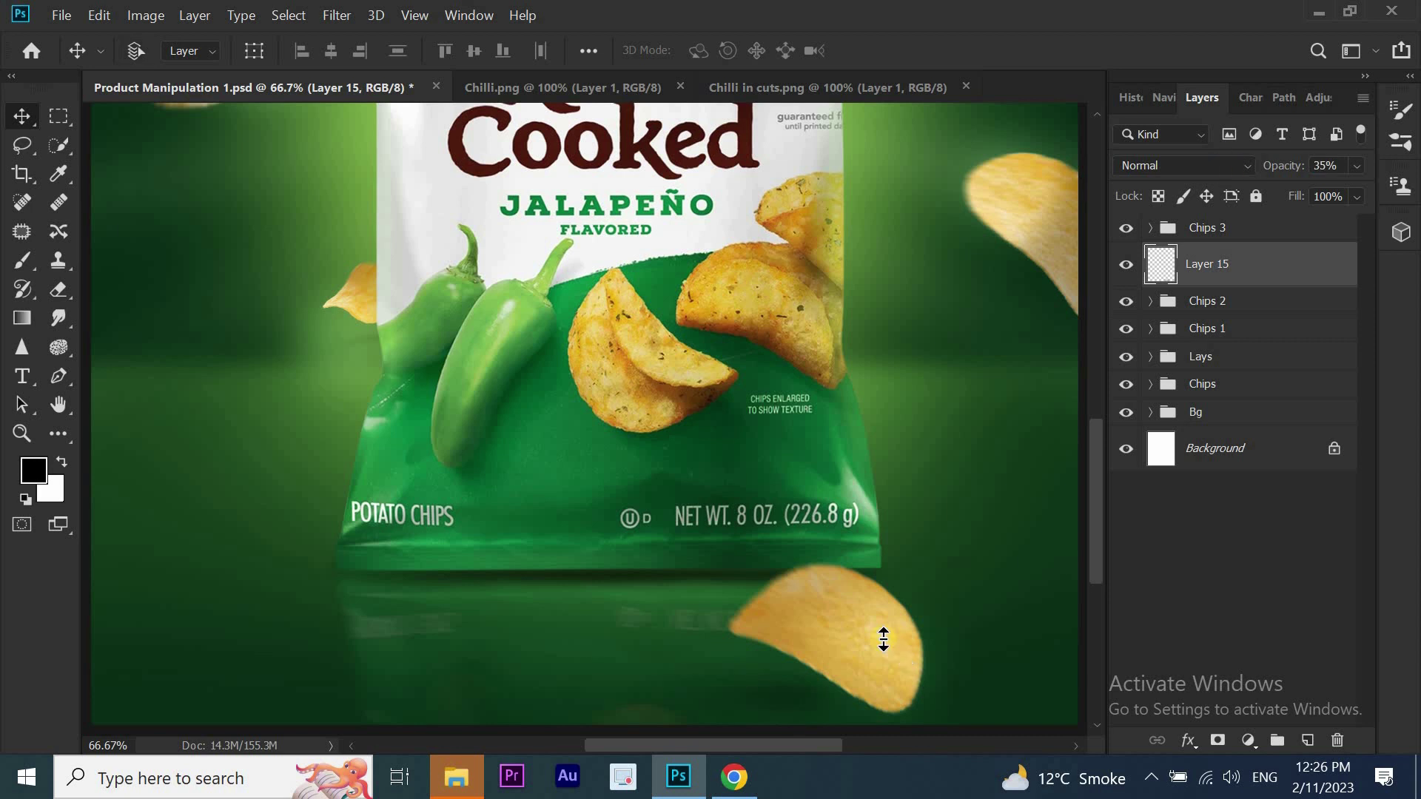
Rotate and skew the shadow to sit beneath the chip's tilt
key("ctrl+t")
scroll(1091, 561, "down", 2)
left_click_drag(1068, 593, 1052, 643)
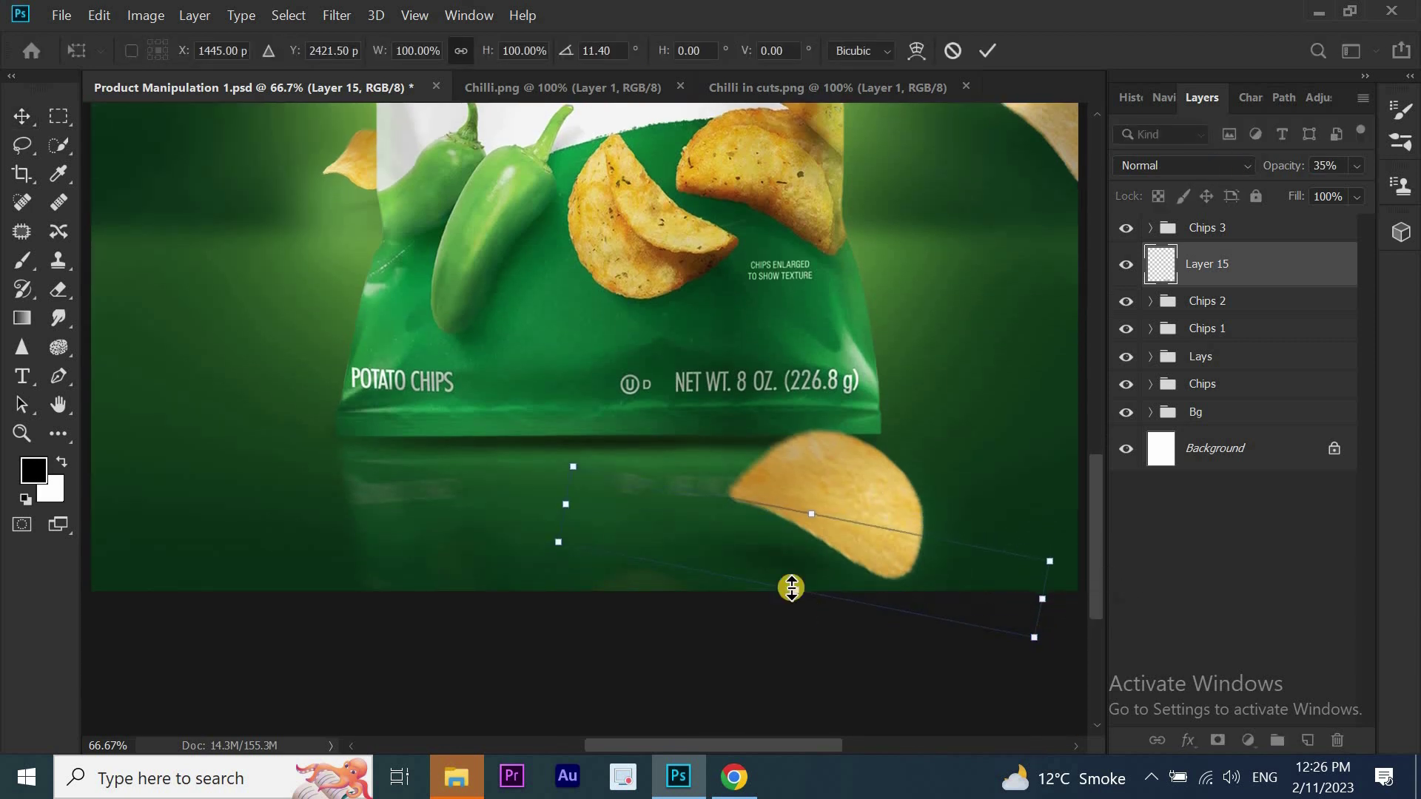
left_click_drag(793, 572, 835, 566)
left_click(987, 56)
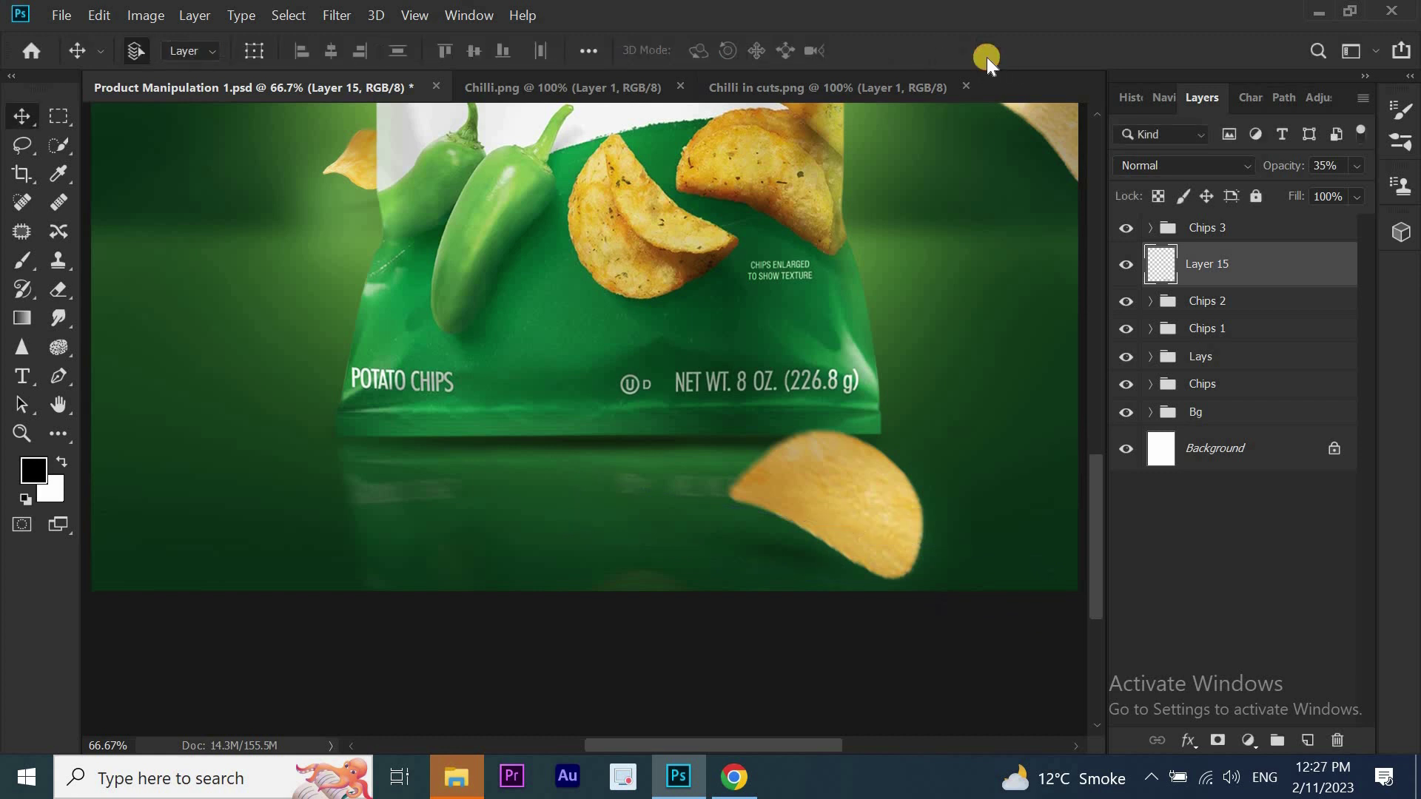
Mask away parts of the shadow, then drag the jalapeño slices in from Chilli in cuts.png
left_click(1221, 740)
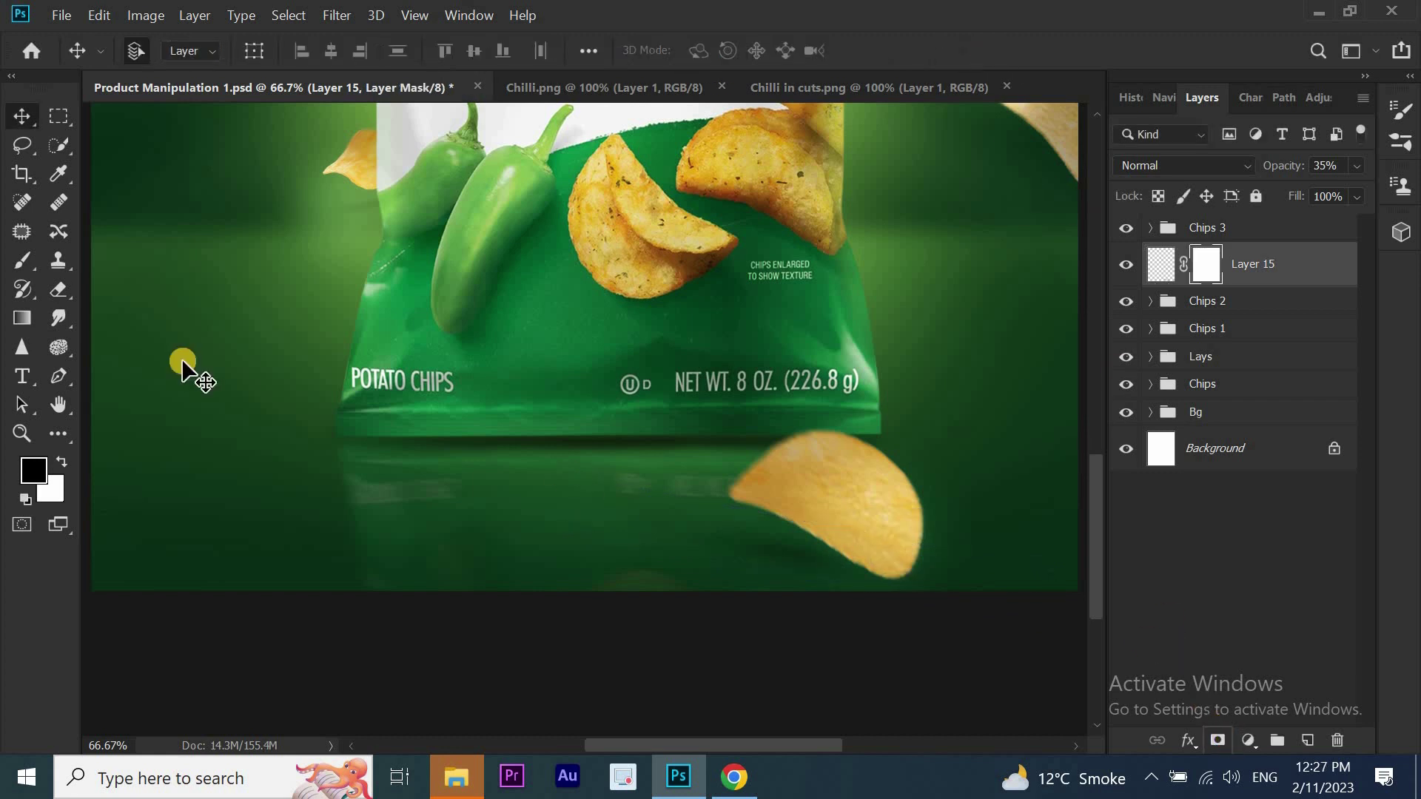
left_click(20, 262)
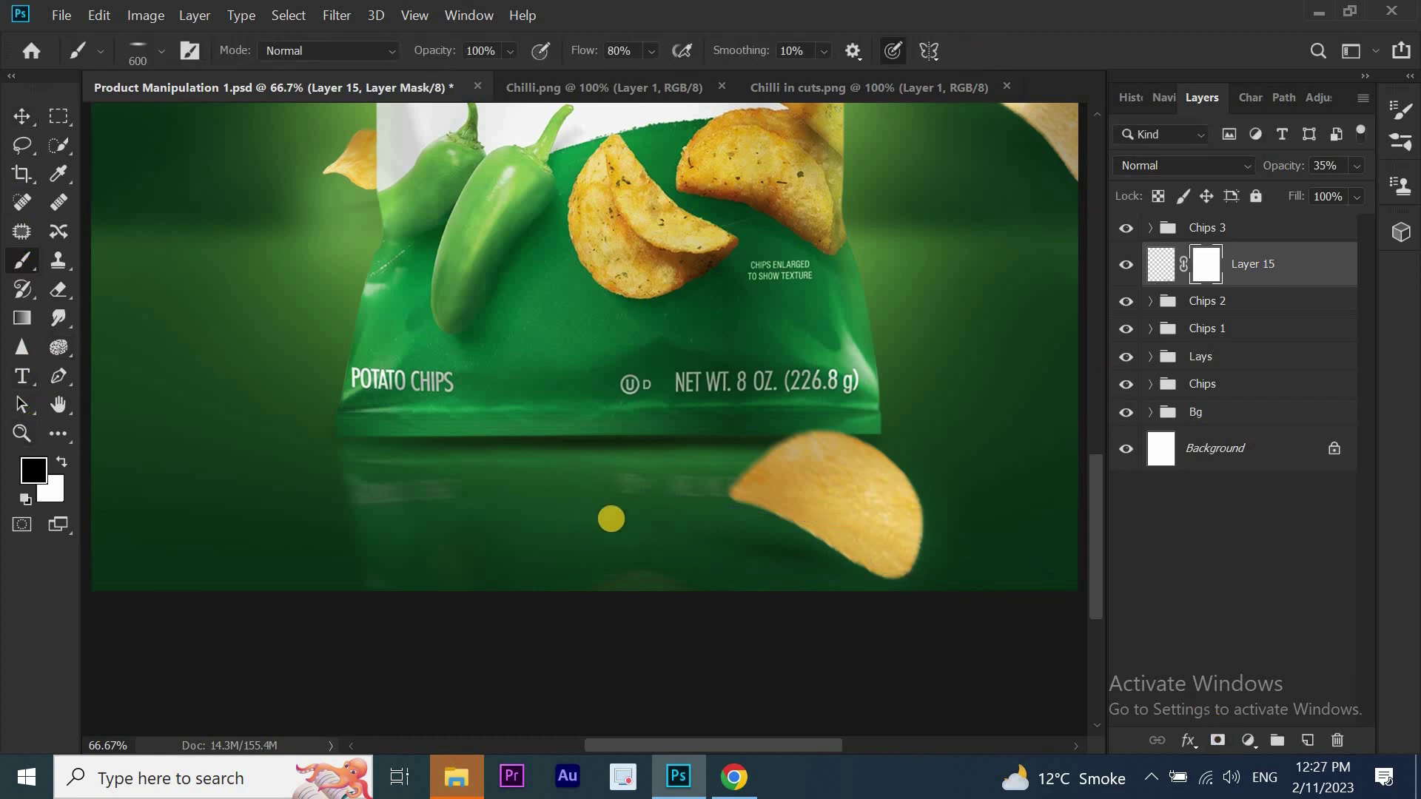
left_click_drag(609, 516, 597, 550)
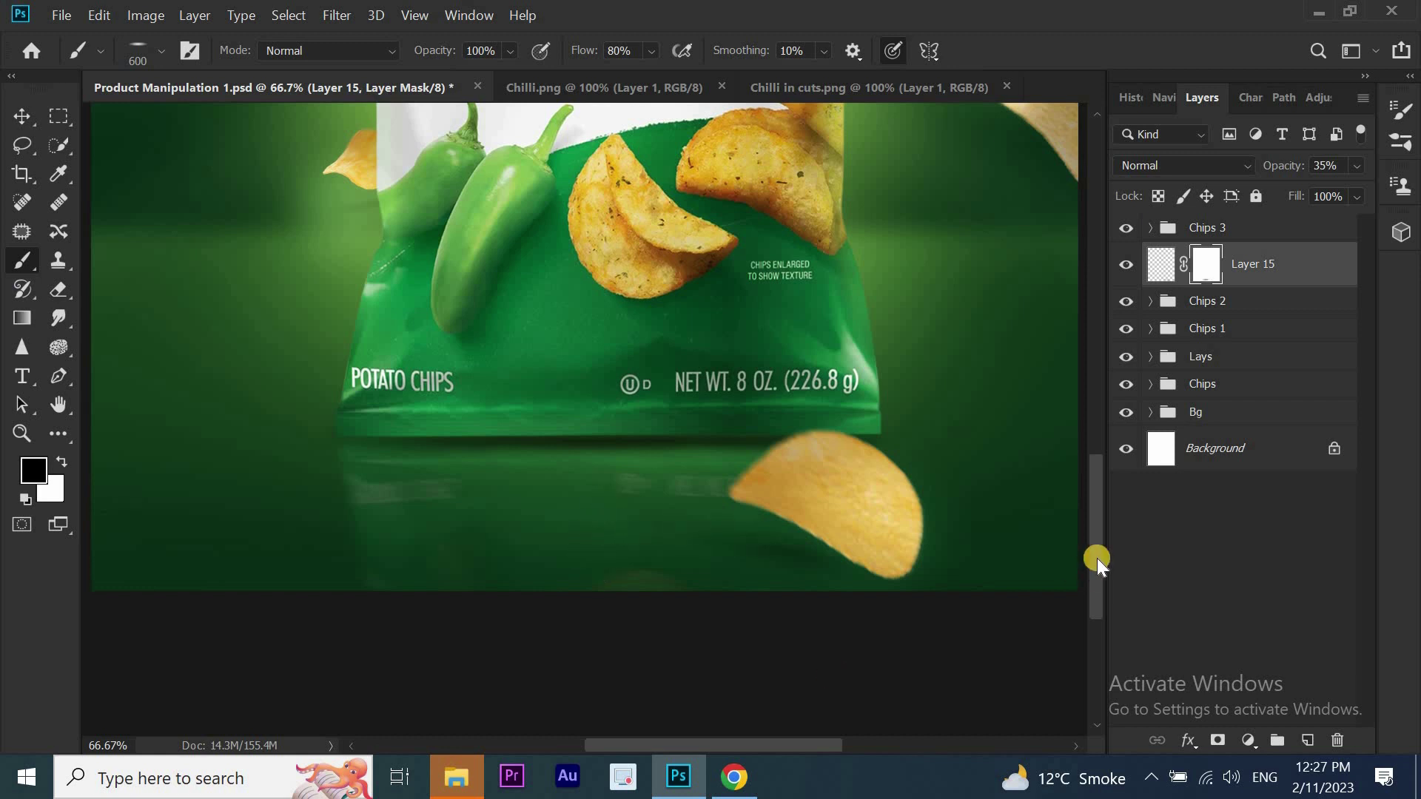
left_click_drag(1014, 588, 996, 574)
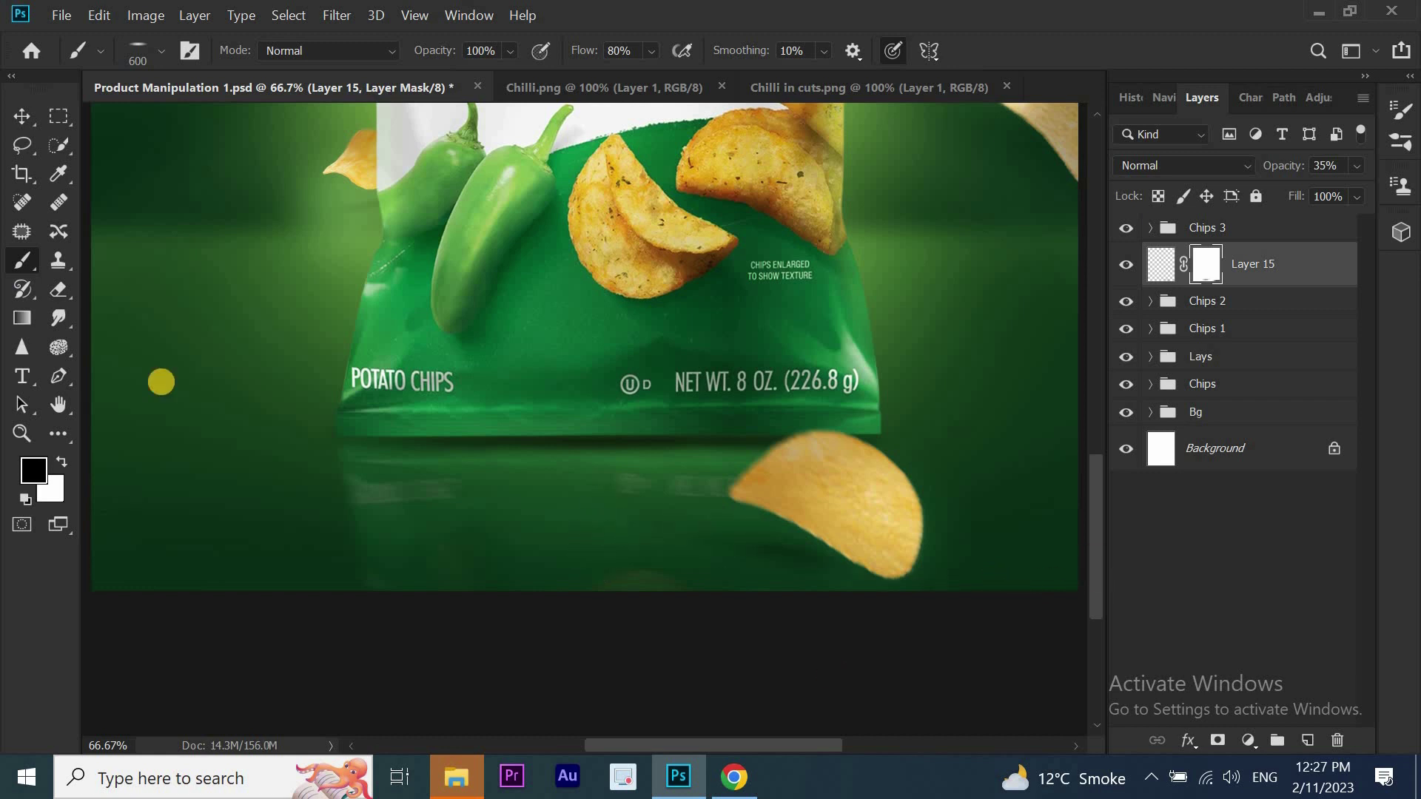
left_click(16, 113)
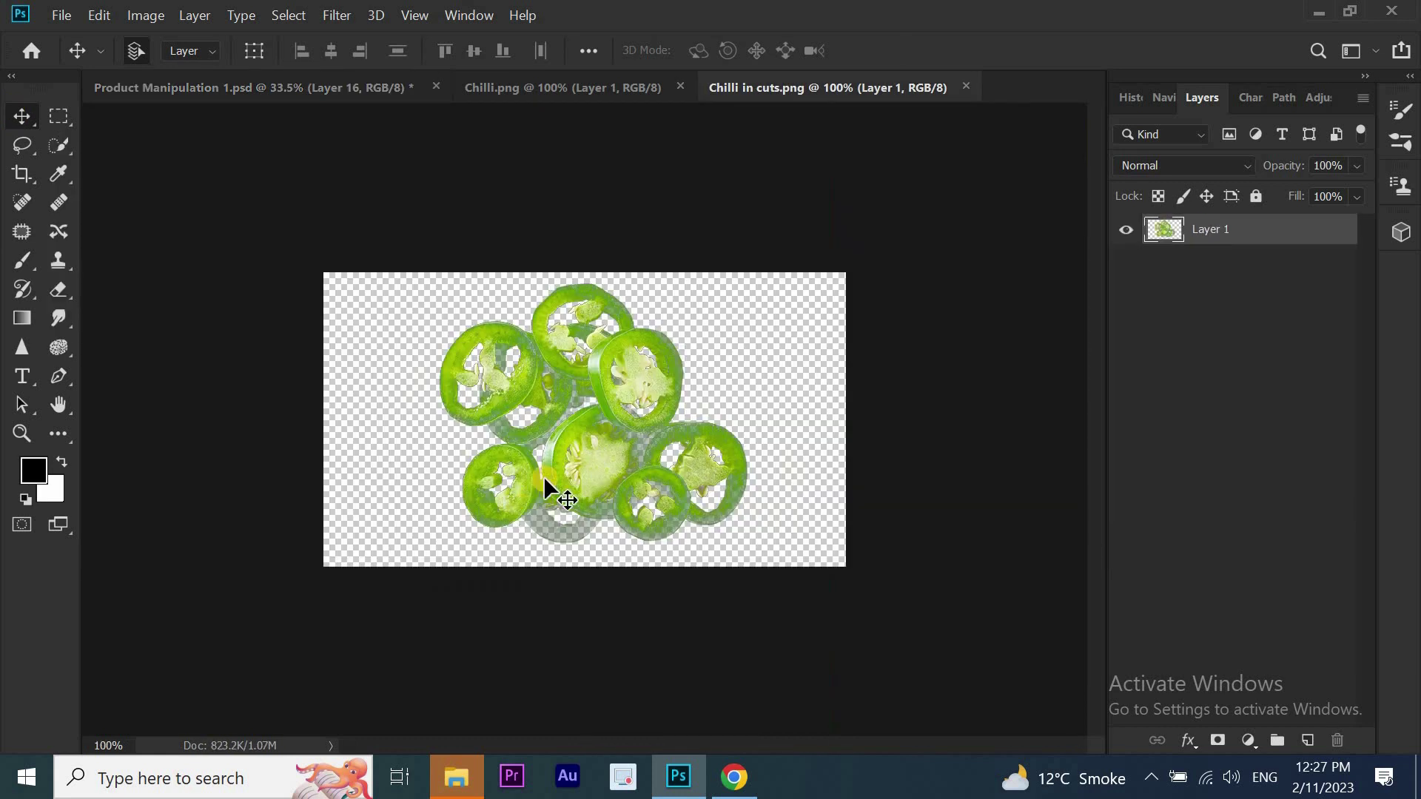
mouse_move(544, 476)
left_mouse_down()
mouse_move(314, 69)
mouse_move(454, 548)
left_mouse_up()
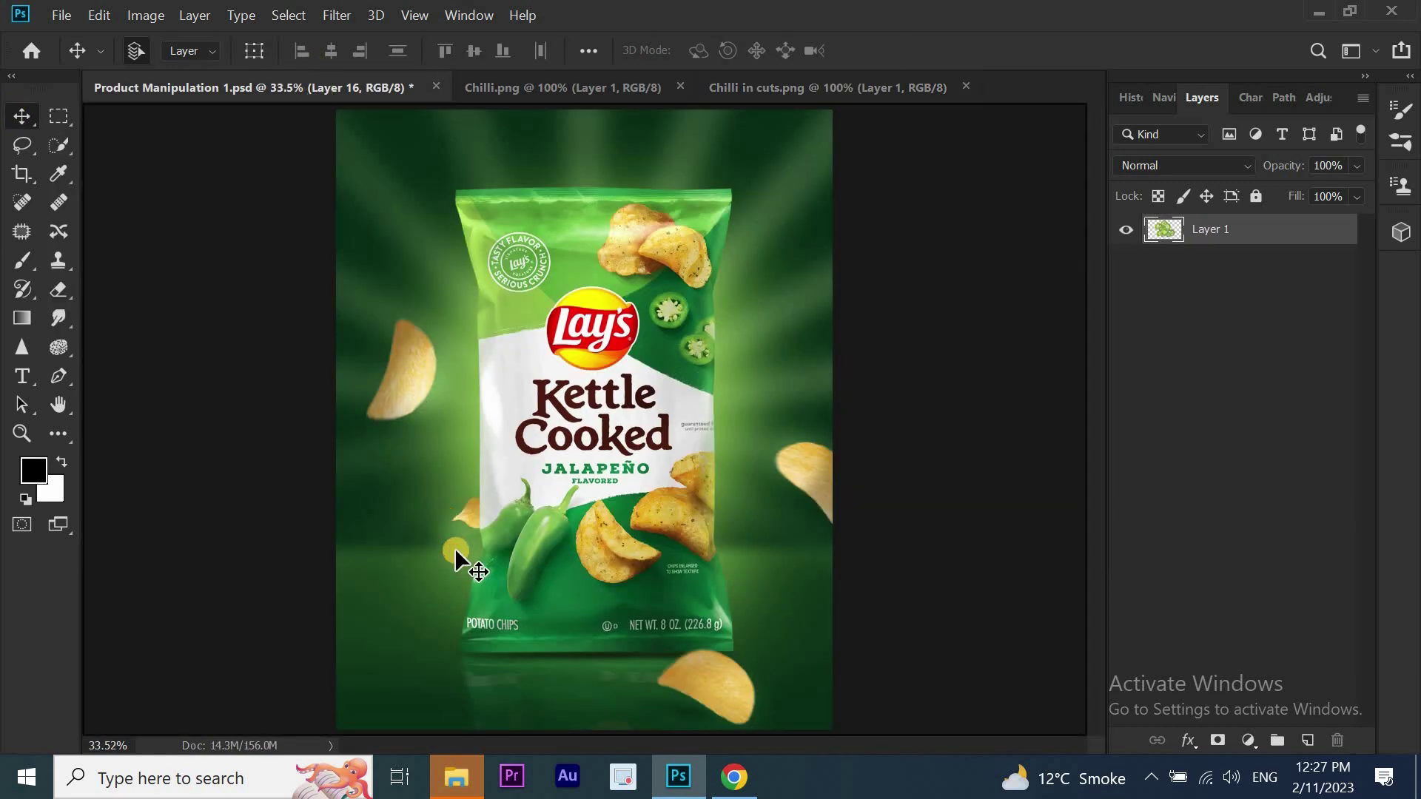
Bring the whole chilli into the poster and shrink it near the bottom-left
left_click(620, 96)
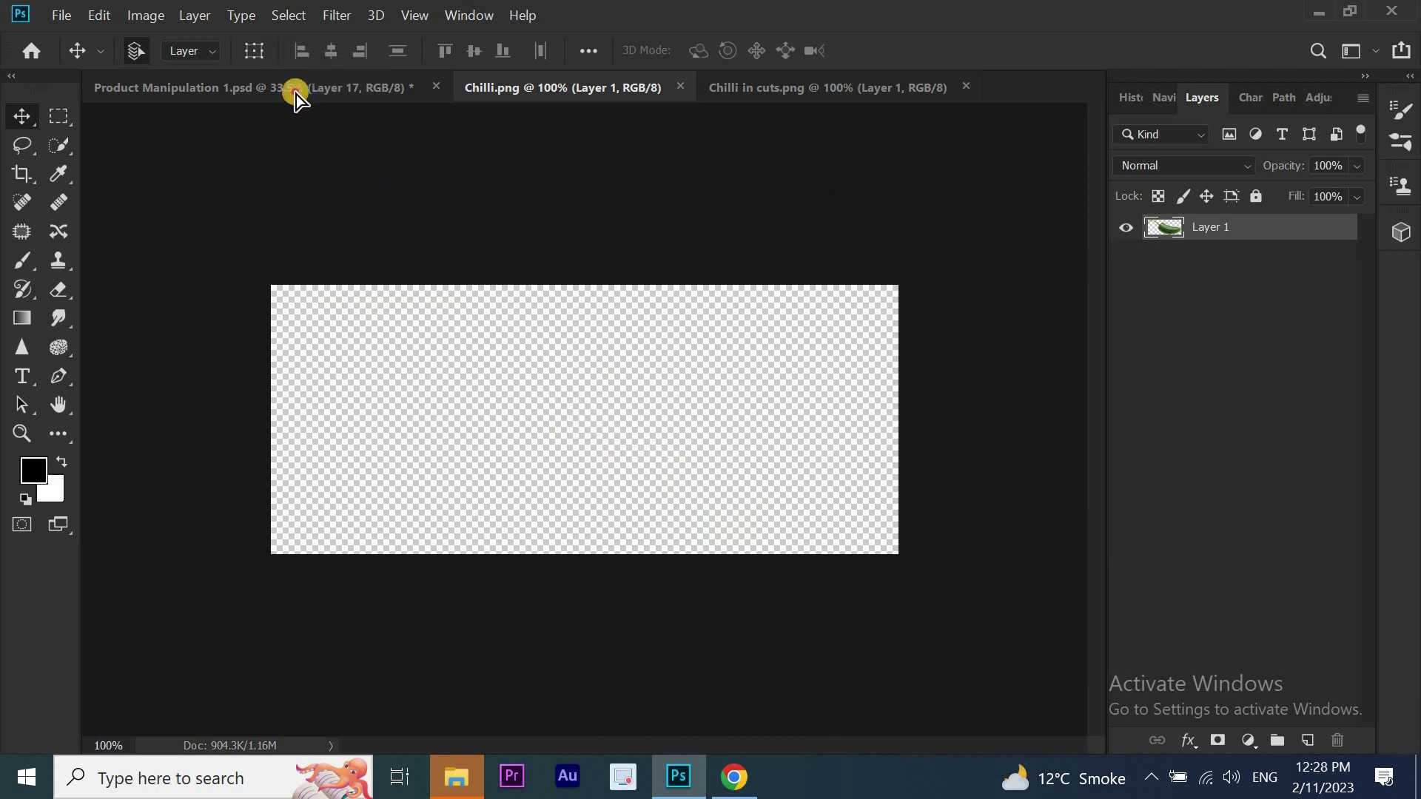
left_click_drag(304, 87, 438, 527)
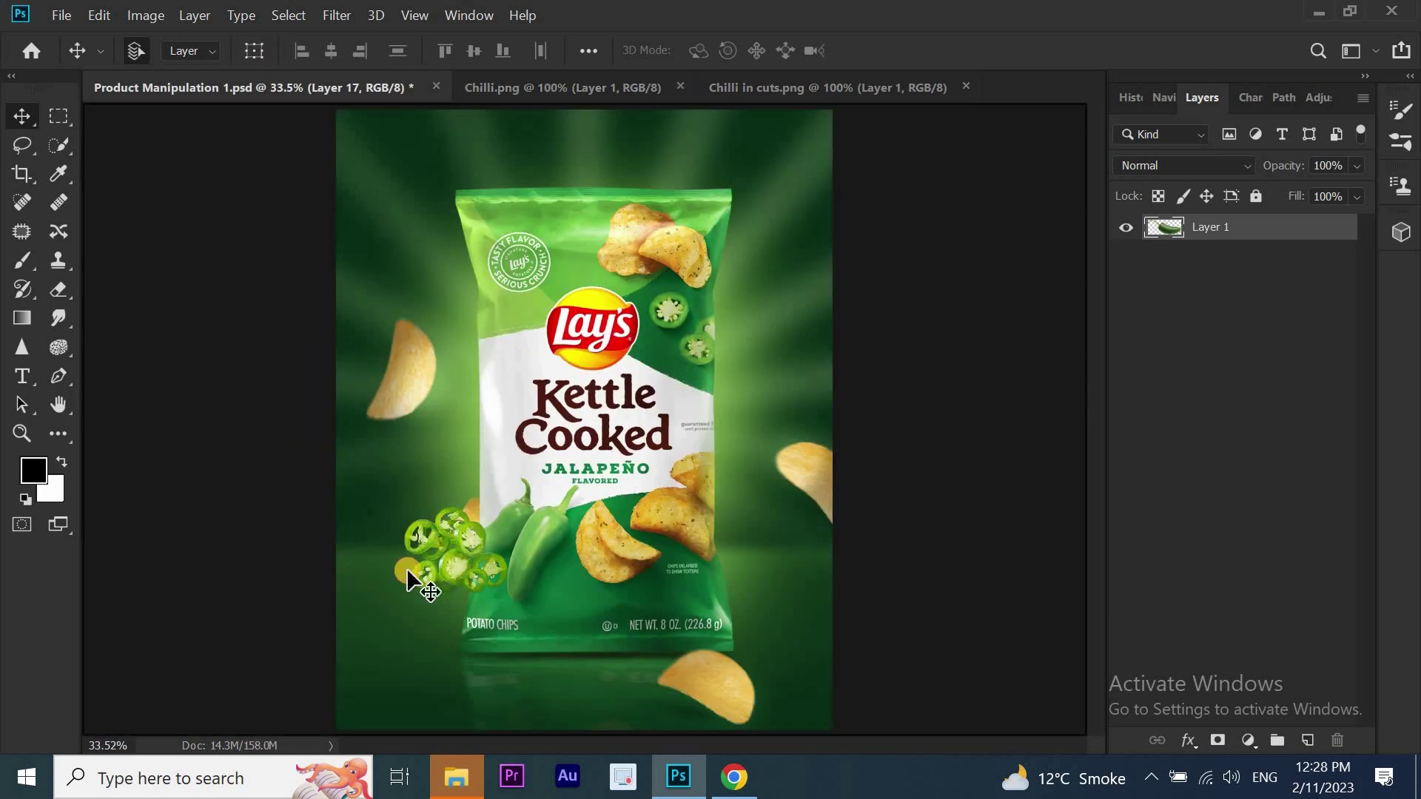
mouse_move(414, 585)
left_mouse_down()
mouse_move(407, 567)
mouse_move(453, 675)
left_mouse_up()
key("ctrl+t")
mouse_move(526, 721)
left_mouse_down()
mouse_move(477, 682)
mouse_move(436, 685)
left_mouse_up()
key("Return")
Place the jalapeño slices on top of the chilli, shrinking and tilting them
left_click(1207, 281)
key("ctrl+t")
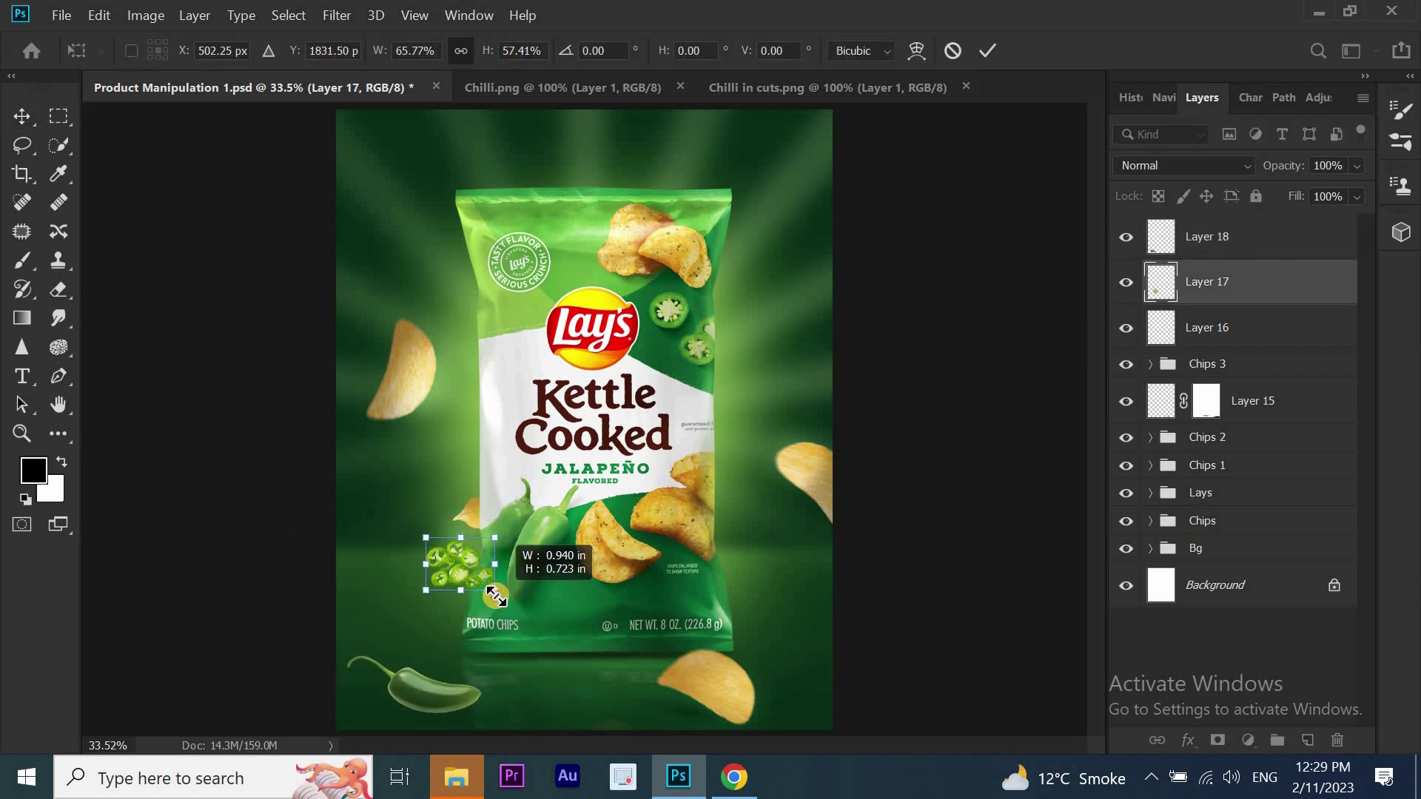
left_click_drag(500, 609, 464, 672)
left_click_drag(356, 625, 380, 603)
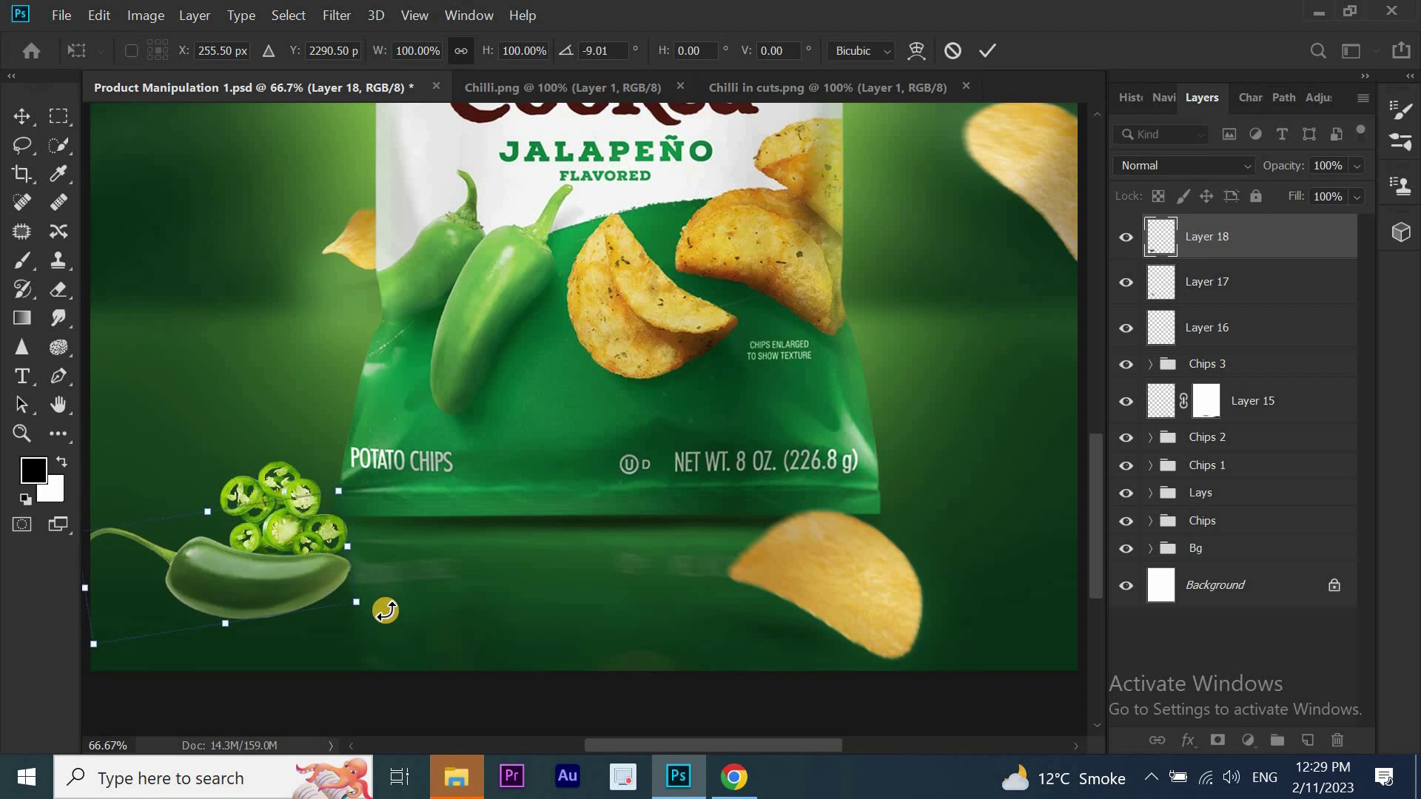
mouse_move(286, 603)
left_mouse_down()
mouse_move(261, 574)
mouse_move(305, 563)
left_mouse_up()
key("Return")
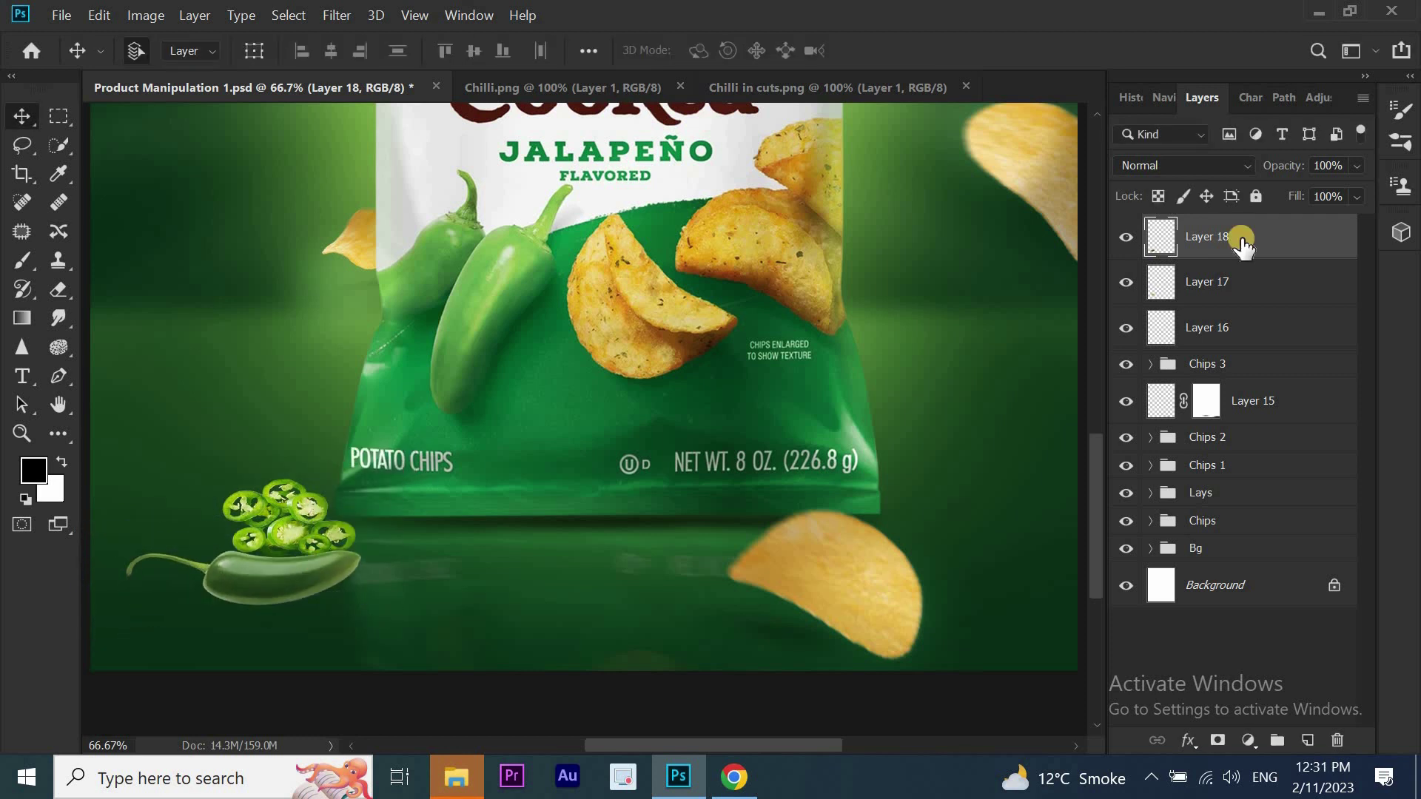
Duplicate the chilli, flip it horizontally beside the first, and merge the two chillies
right_click(1241, 238)
left_click(1053, 120)
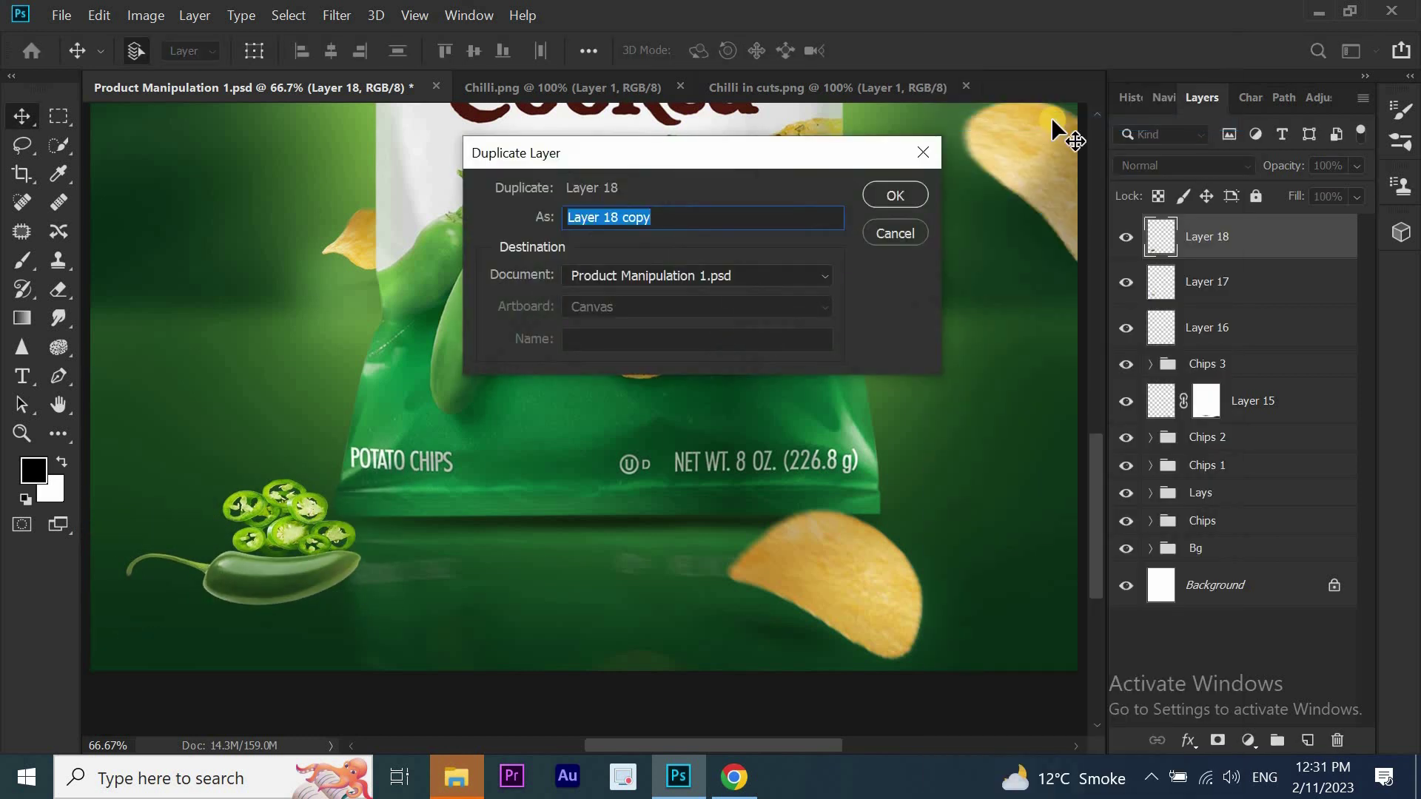
key("Return")
key("ctrl+t")
right_click(236, 570)
left_click(252, 559)
mouse_move(235, 574)
left_mouse_down()
mouse_move(356, 643)
mouse_move(482, 612)
left_mouse_up()
key("Return")
key("ctrl+e")
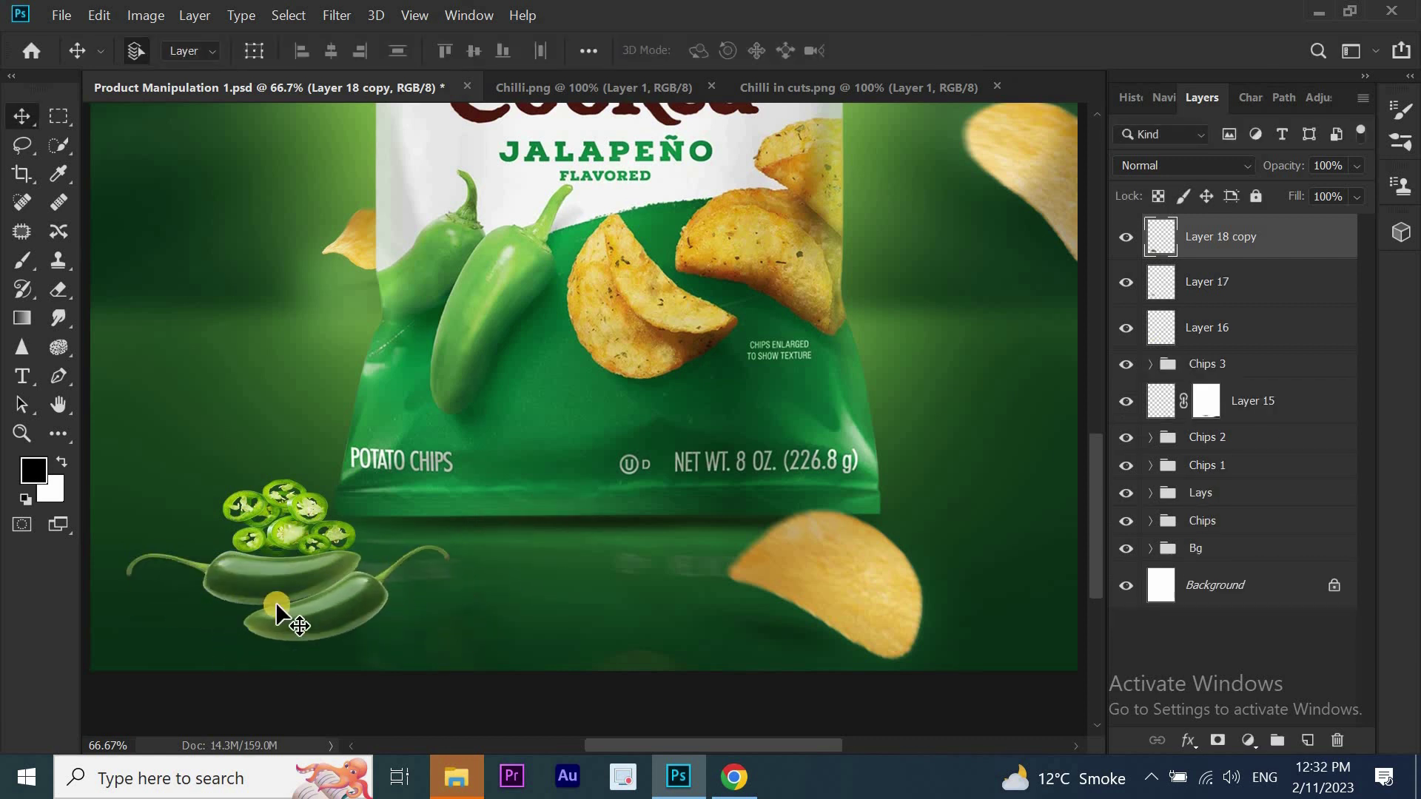
Resize and rotate the jalapeño slices and nudge them into place over the chillies
left_click(1109, 302)
left_click_drag(360, 476, 300, 518)
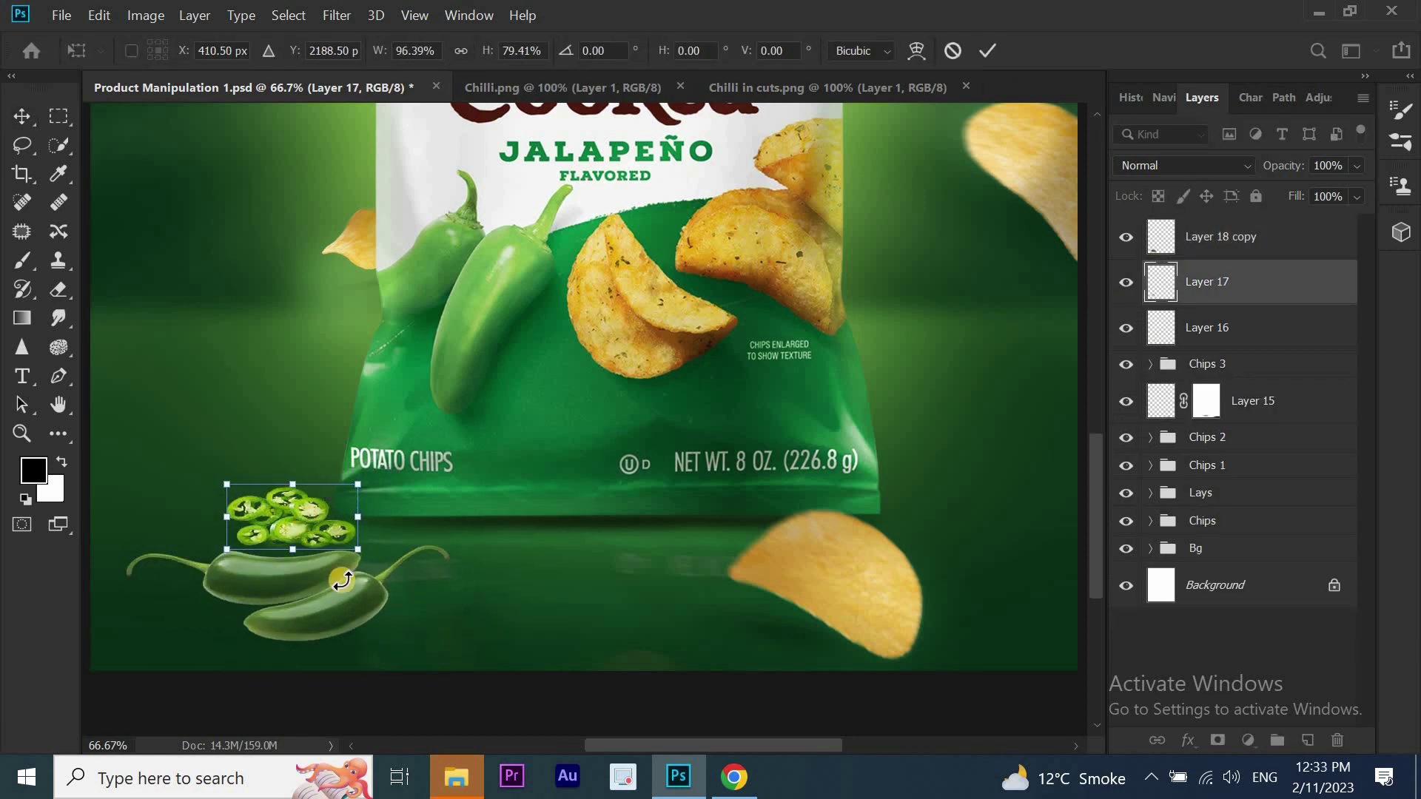
key("Return")
left_click(310, 577)
left_click_drag(309, 578, 313, 571)
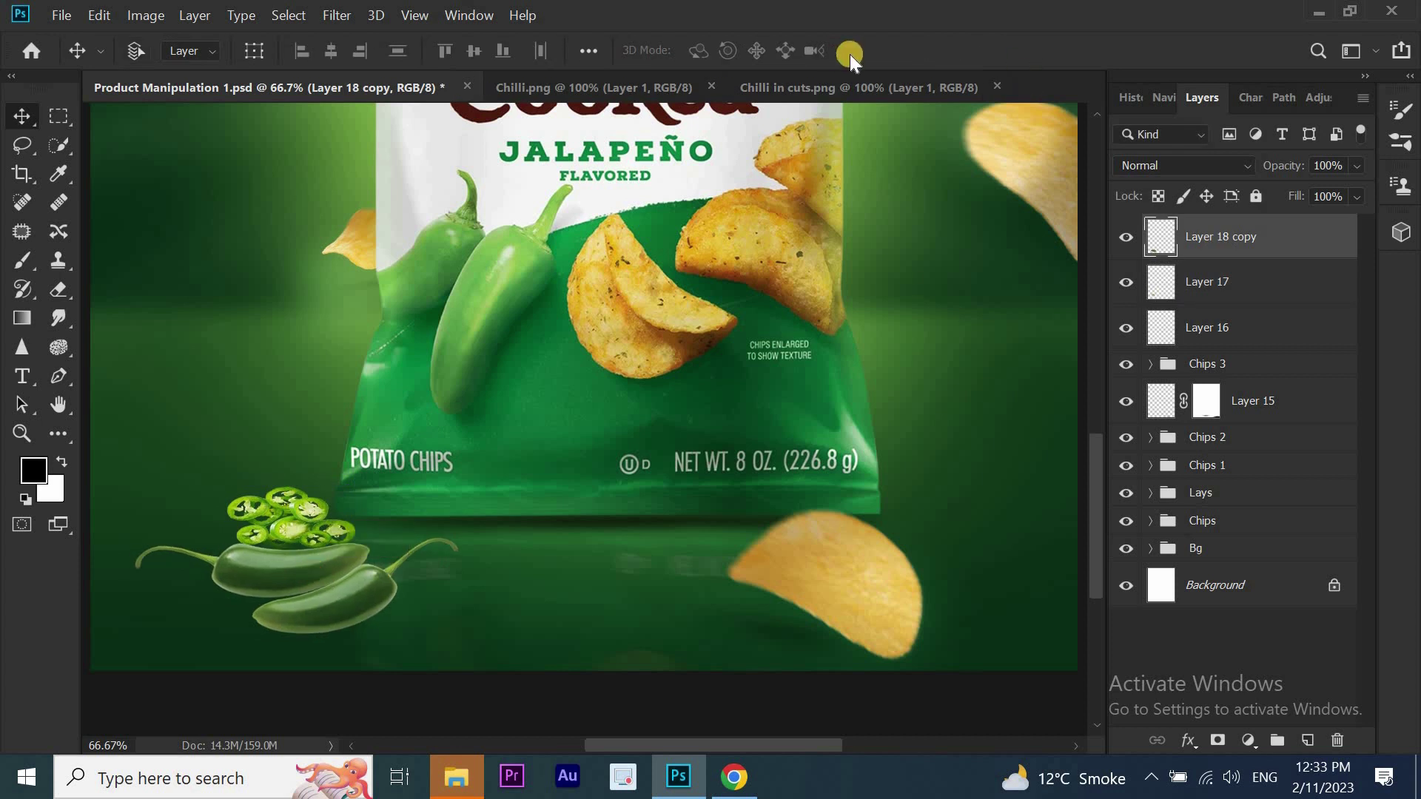
key("ctrl+0")
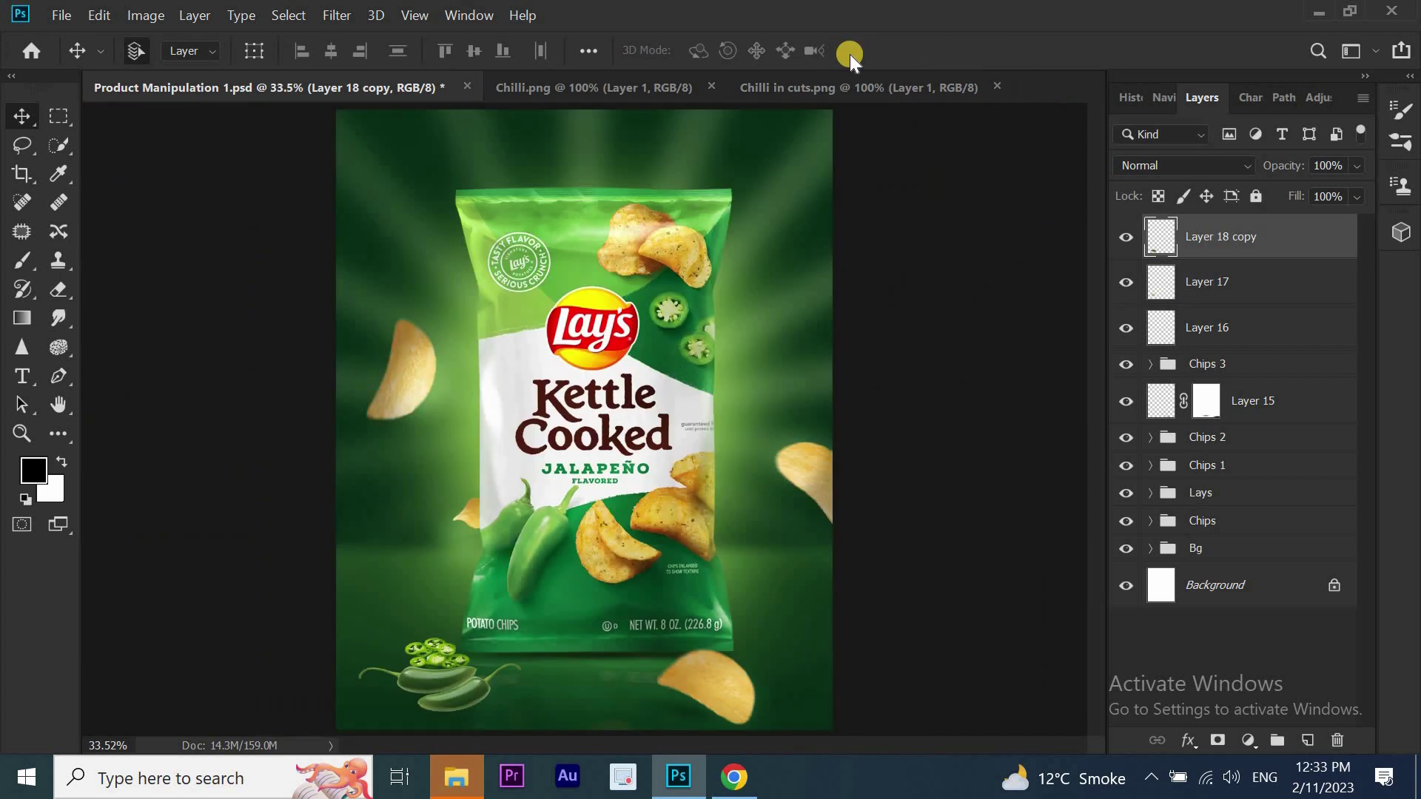
Merge slices and chillies into one layer and enlarge the cluster toward the bottom-left
left_click(1243, 281, "ctrl")
right_click(1243, 280)
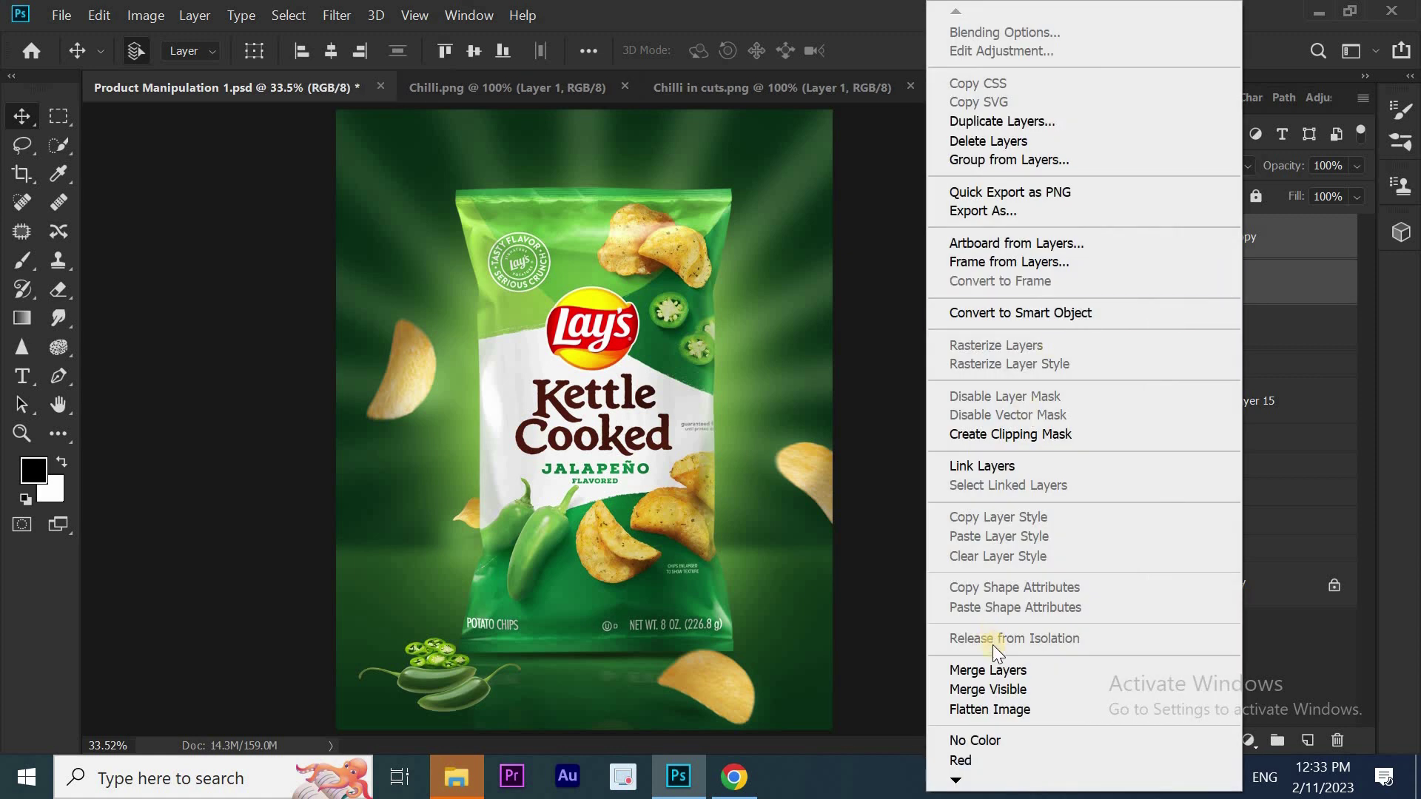
left_click(988, 666)
key("ctrl+t")
mouse_move(520, 634)
left_mouse_down()
mouse_move(541, 607)
mouse_move(551, 614)
left_mouse_up()
left_click_drag(515, 702, 462, 686)
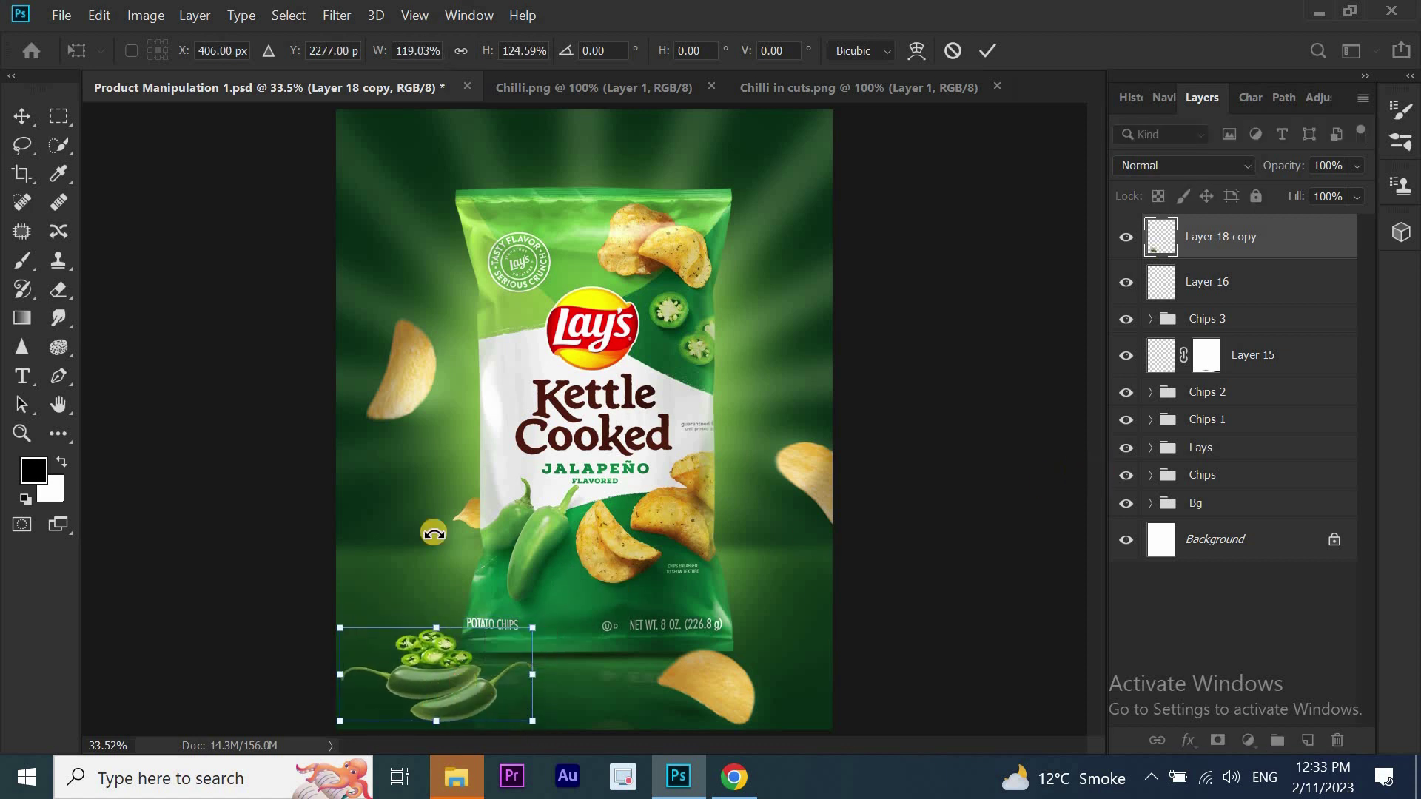
key("Return")
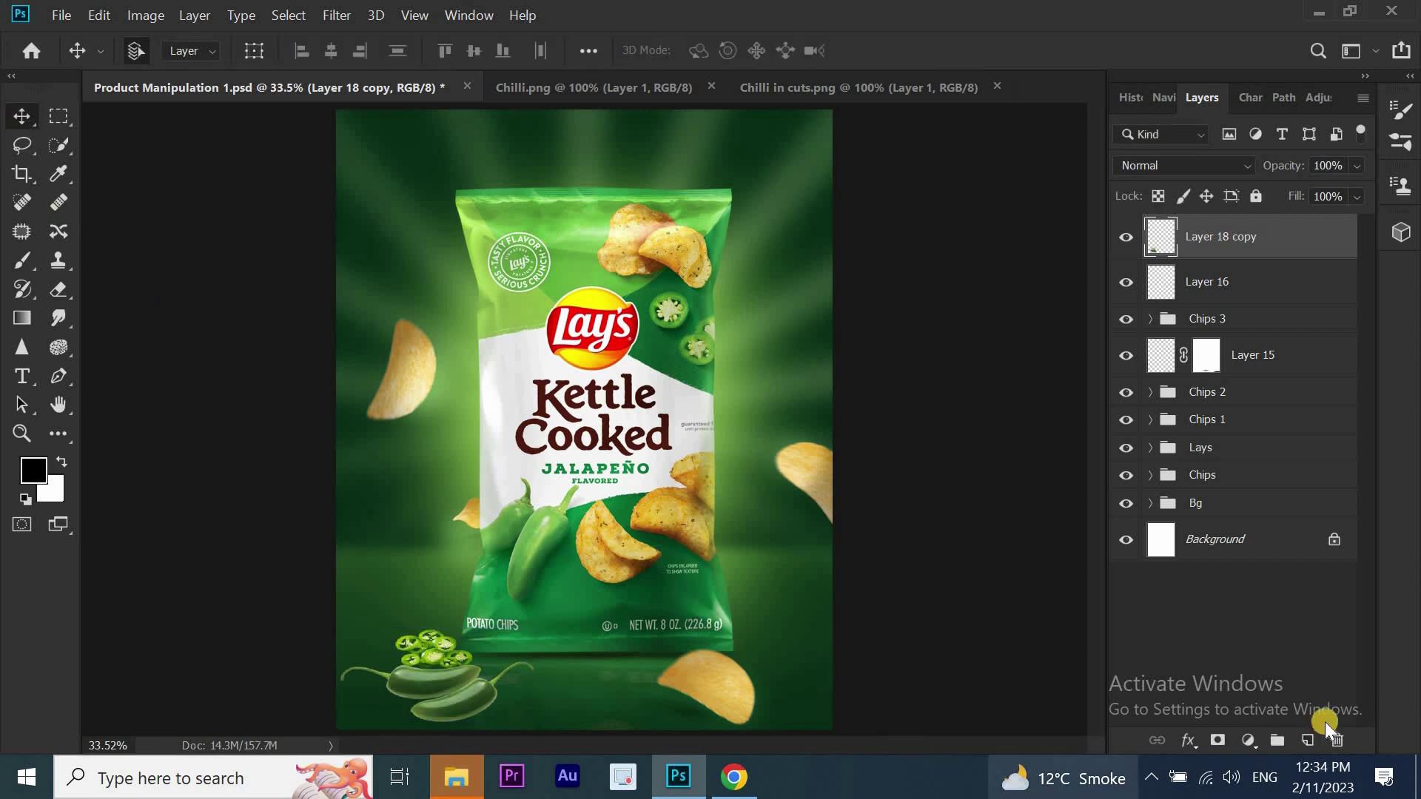
Add a Color Balance adjustment pushing the midtones to Green +14
left_click(1250, 740)
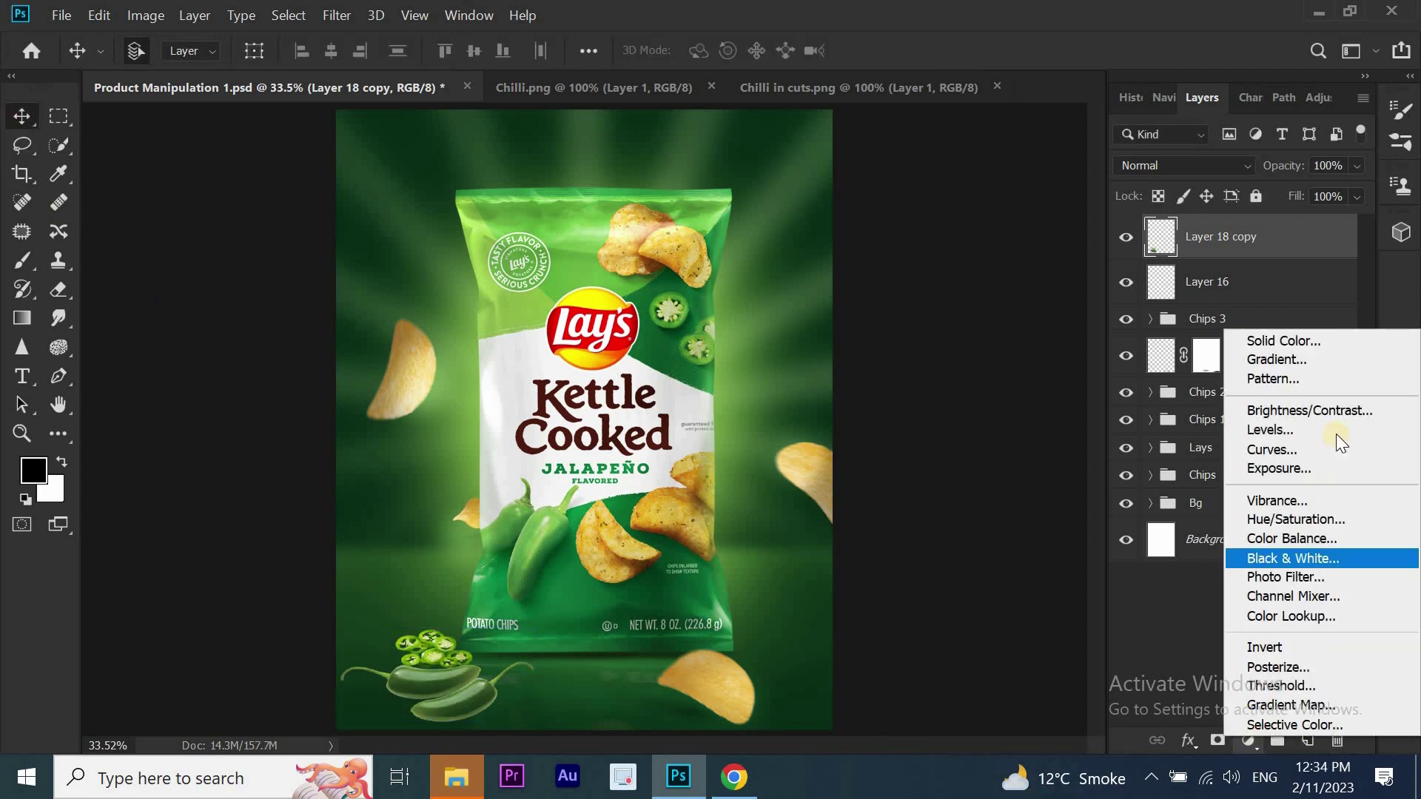
left_click(1310, 537)
left_click_drag(993, 360, 1001, 361)
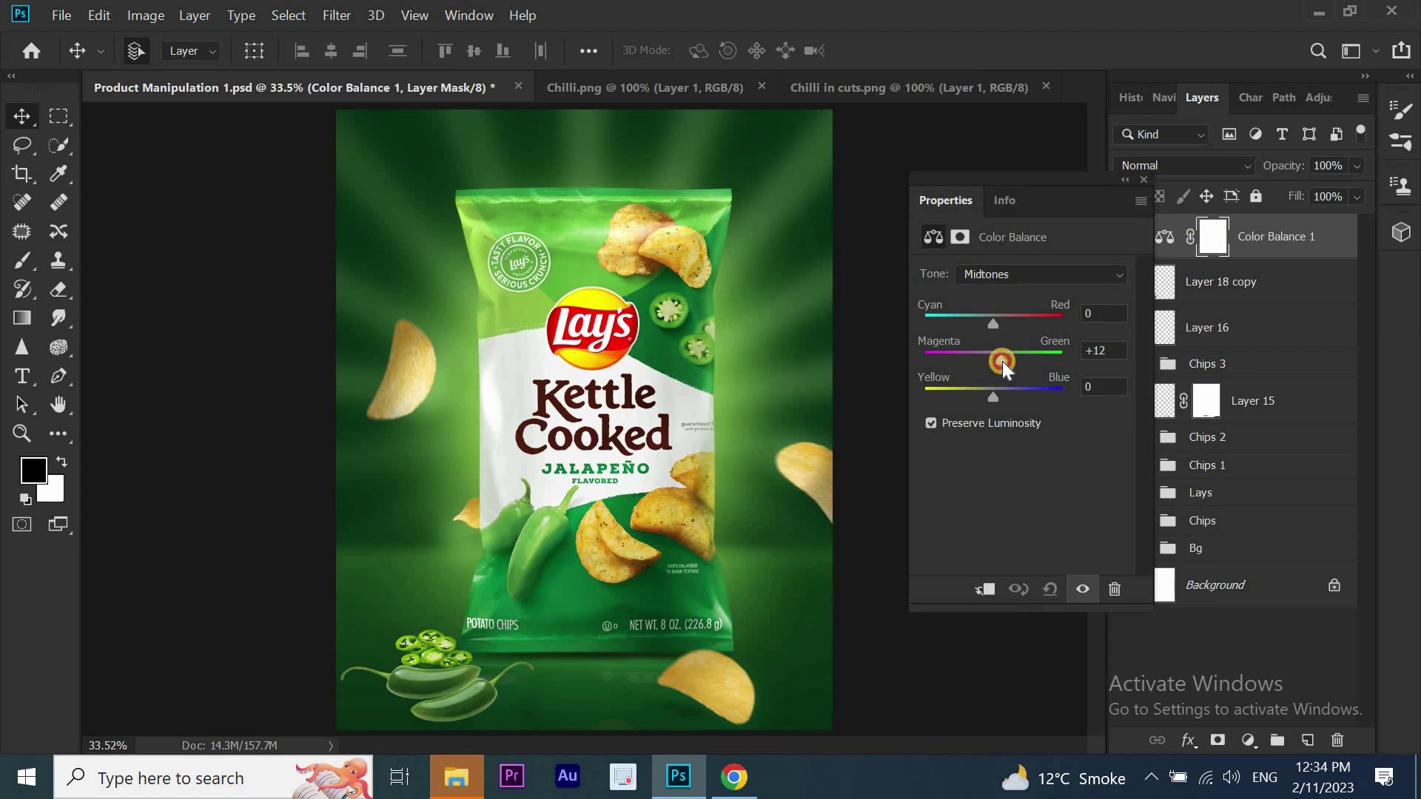
Clip the Color Balance to the chilli layer, add Blue +6 to midtones, and close Properties
left_click(974, 588)
left_click_drag(993, 396, 996, 398)
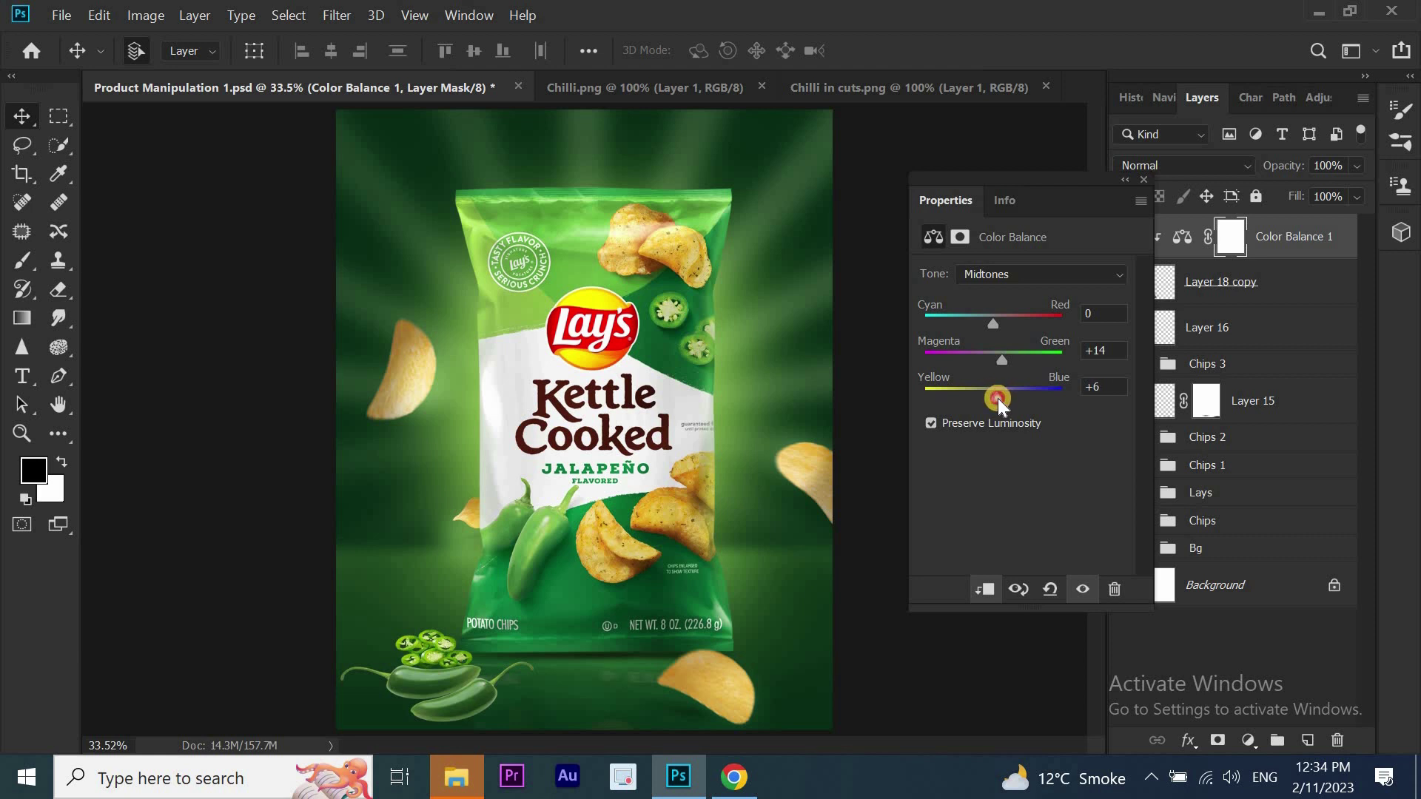
left_click(1143, 179)
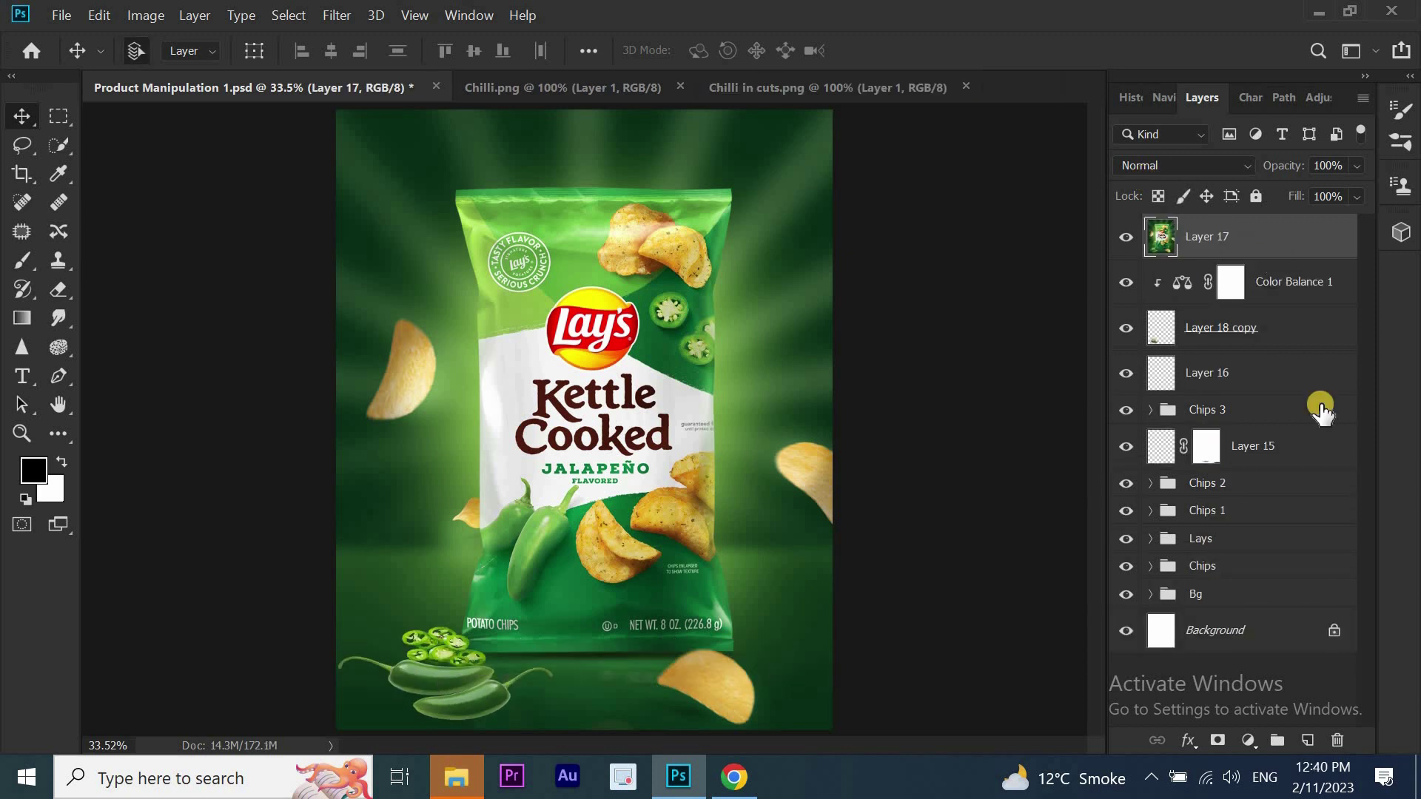
On a new top layer, Apply Image from Layer 17 with Multiply blending at 100%
left_click(1307, 740)
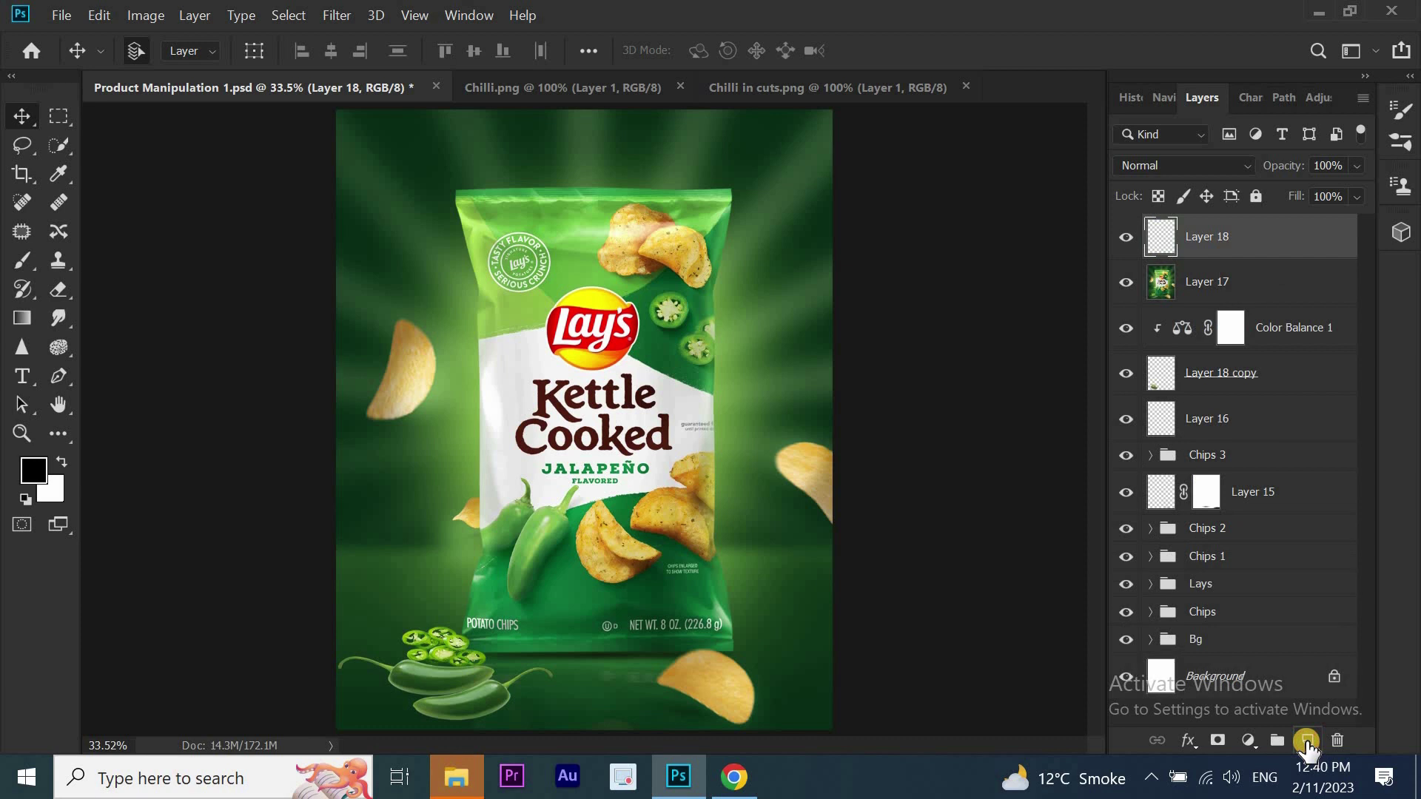
left_click(1288, 372)
left_click(128, 10)
left_click(203, 319)
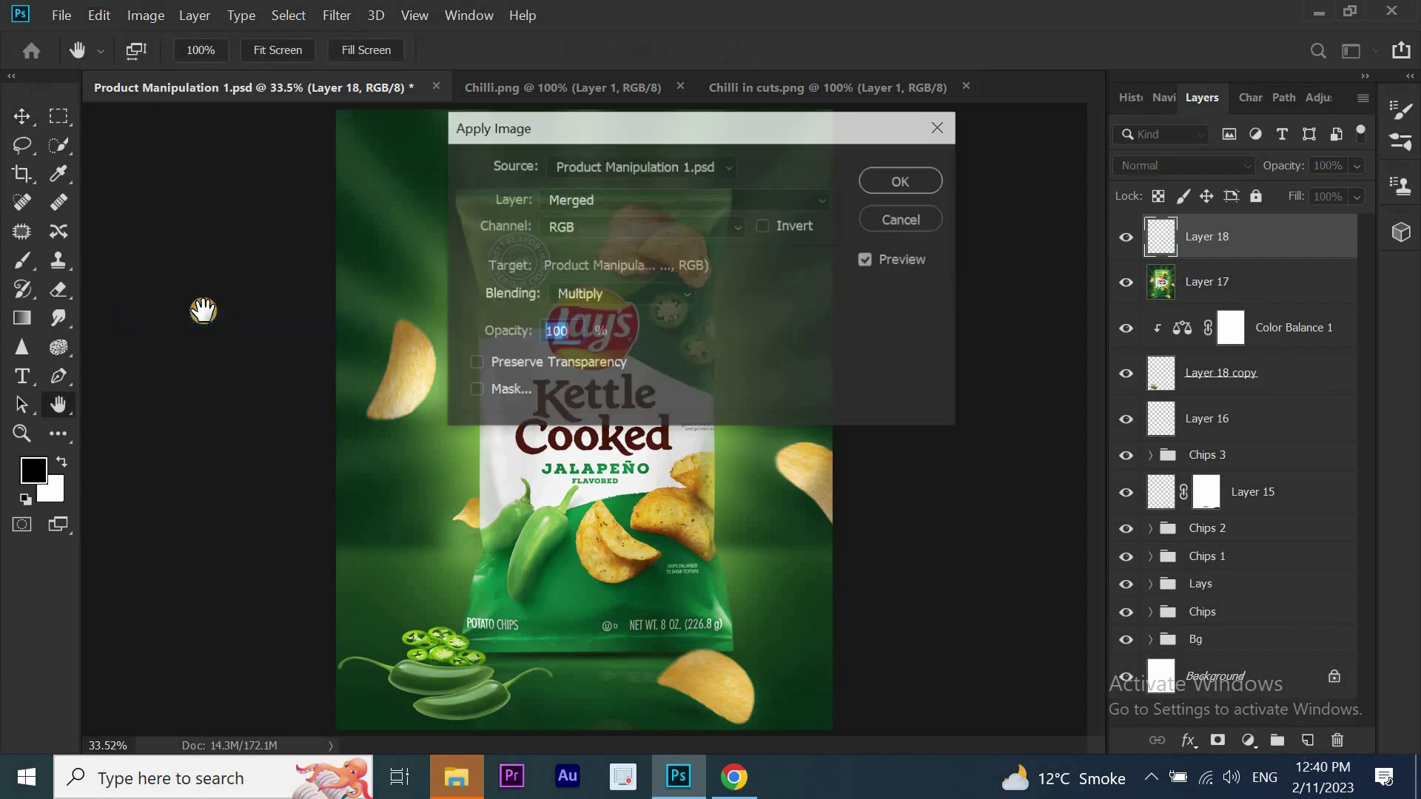
left_click(825, 200)
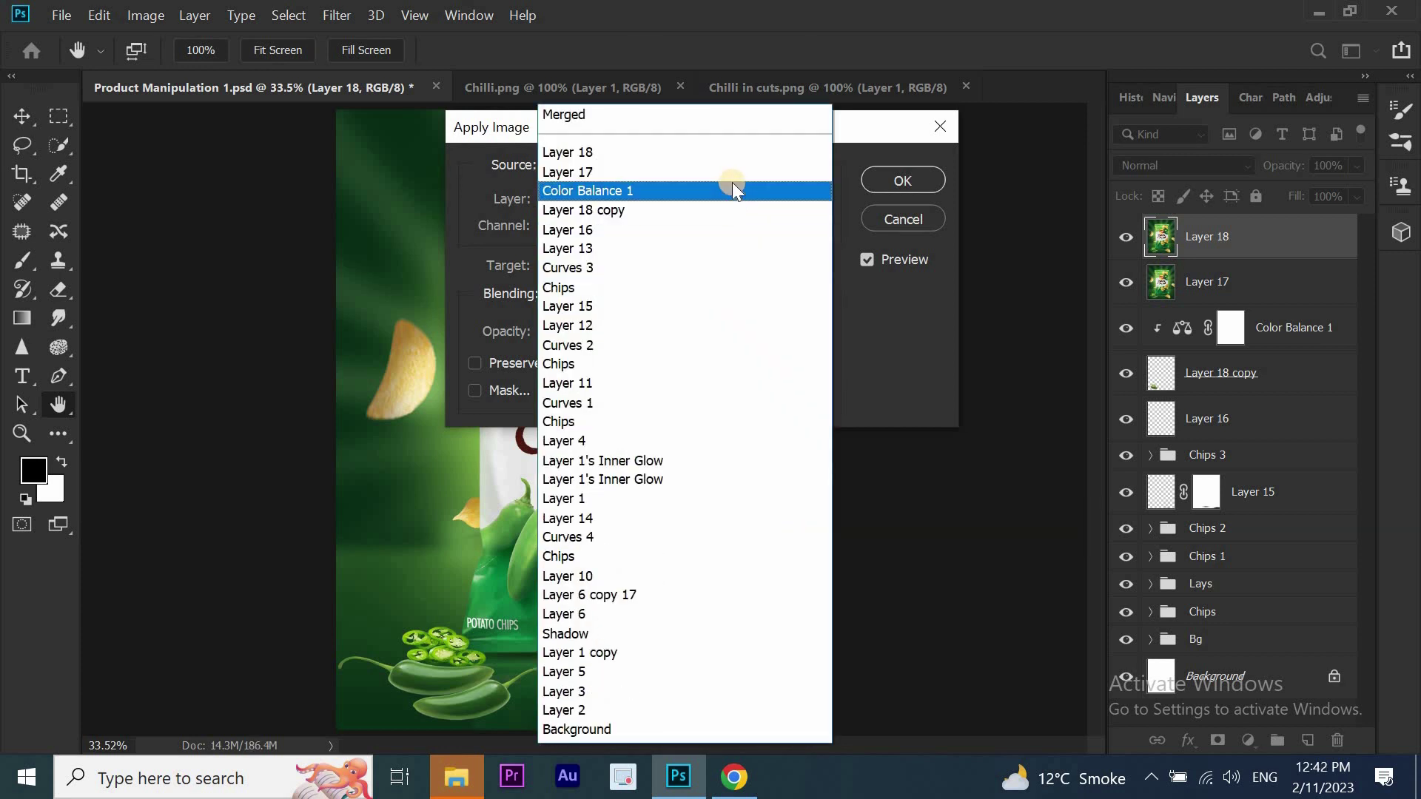
left_click(731, 180)
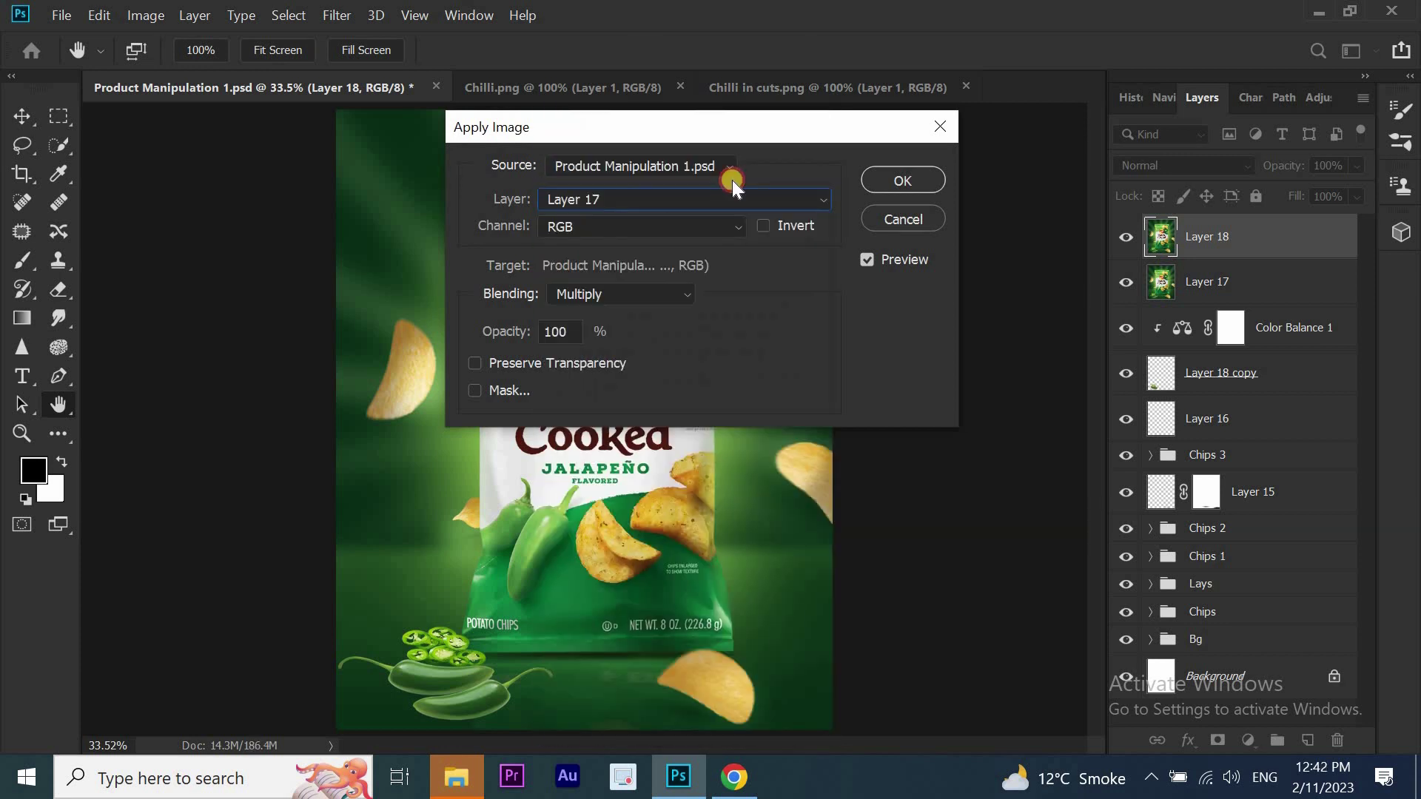
left_click(672, 292)
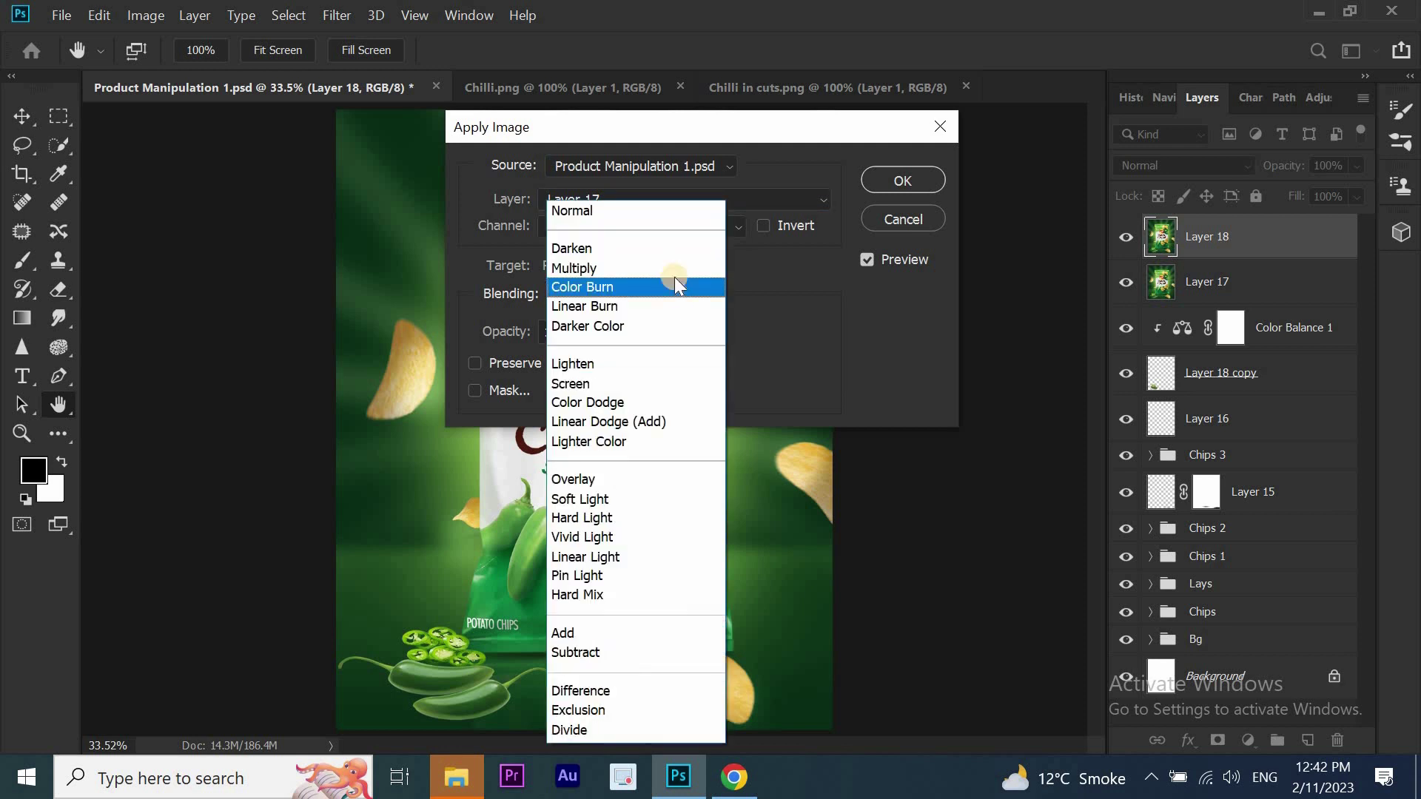
left_click(678, 265)
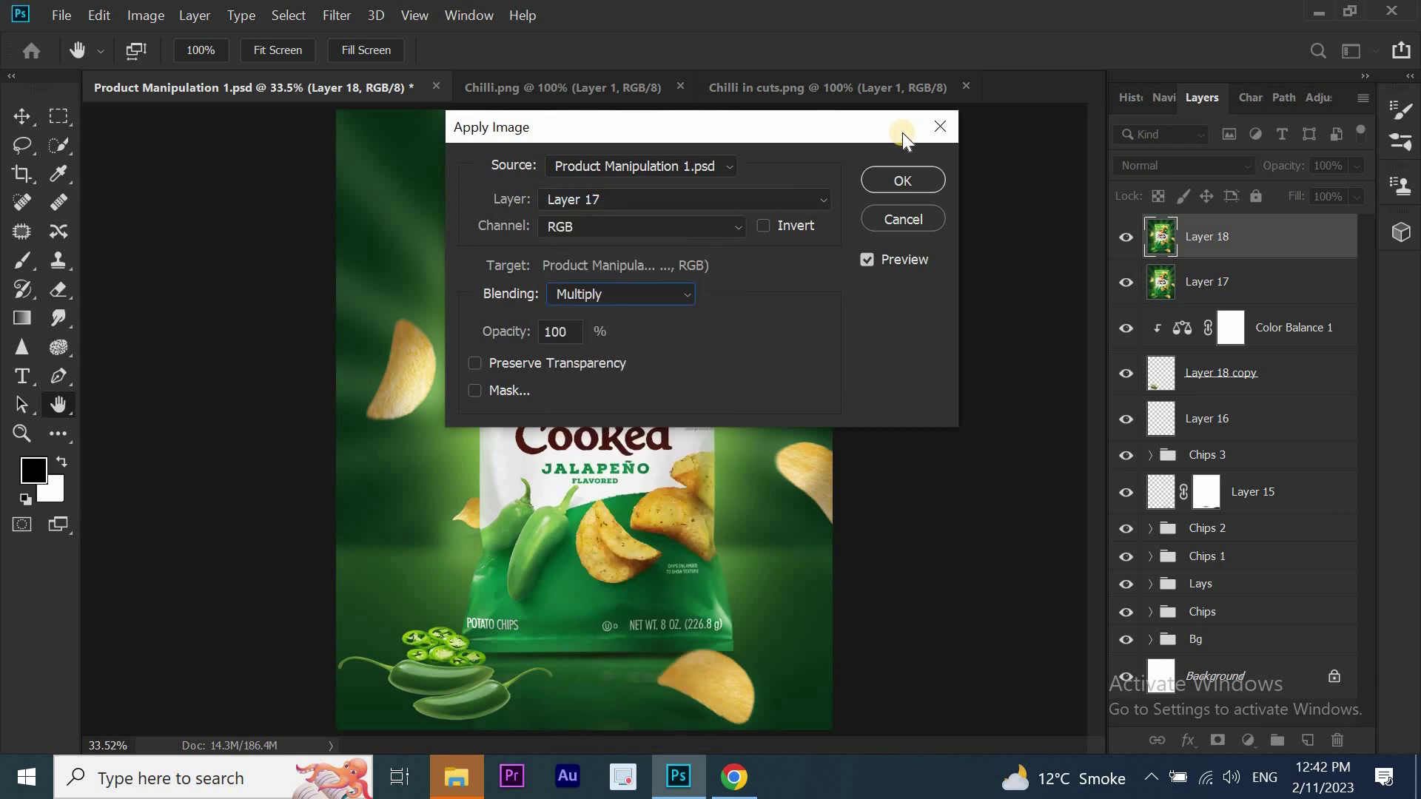
left_click(898, 179)
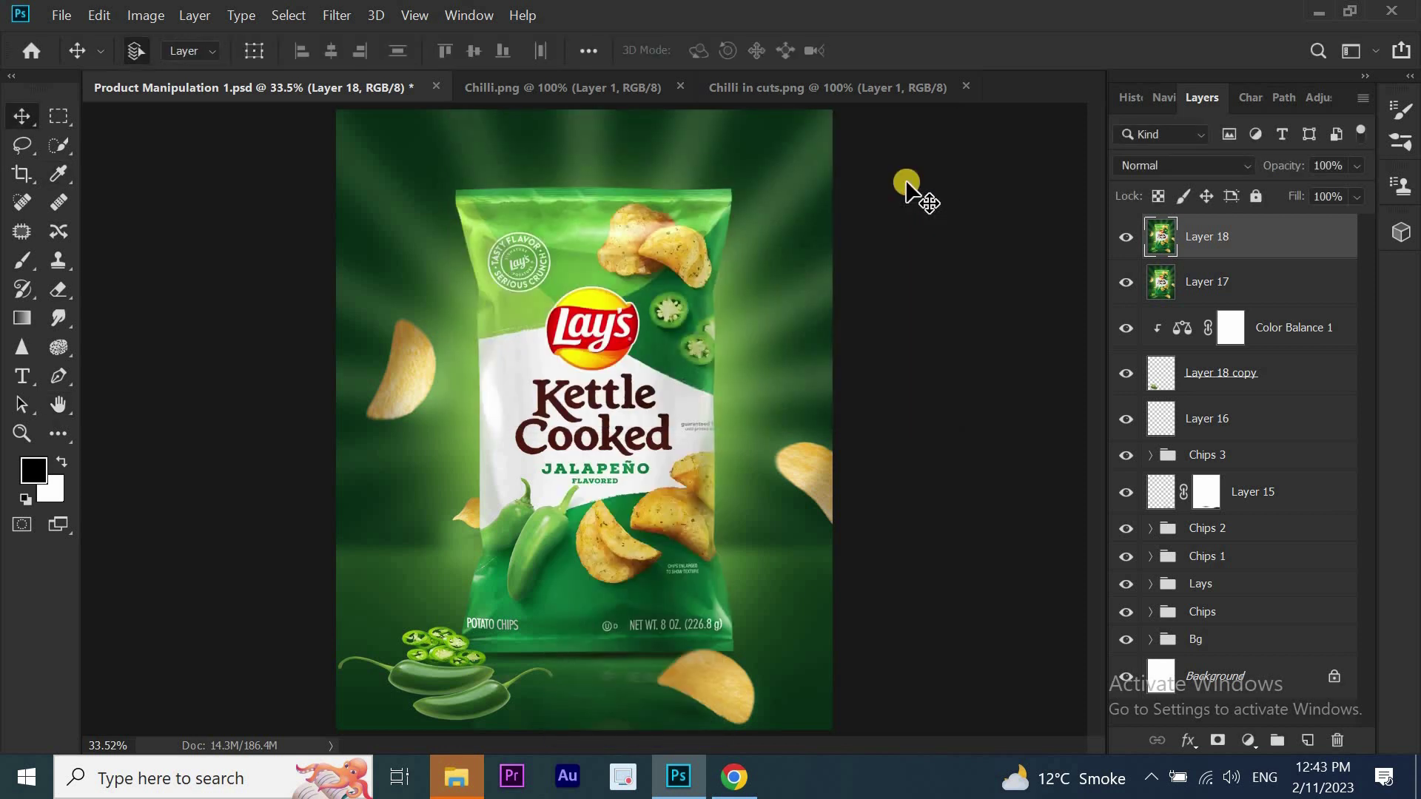
Set Layer 18 to Multiply and give it an inverted black layer mask
left_click(1177, 166)
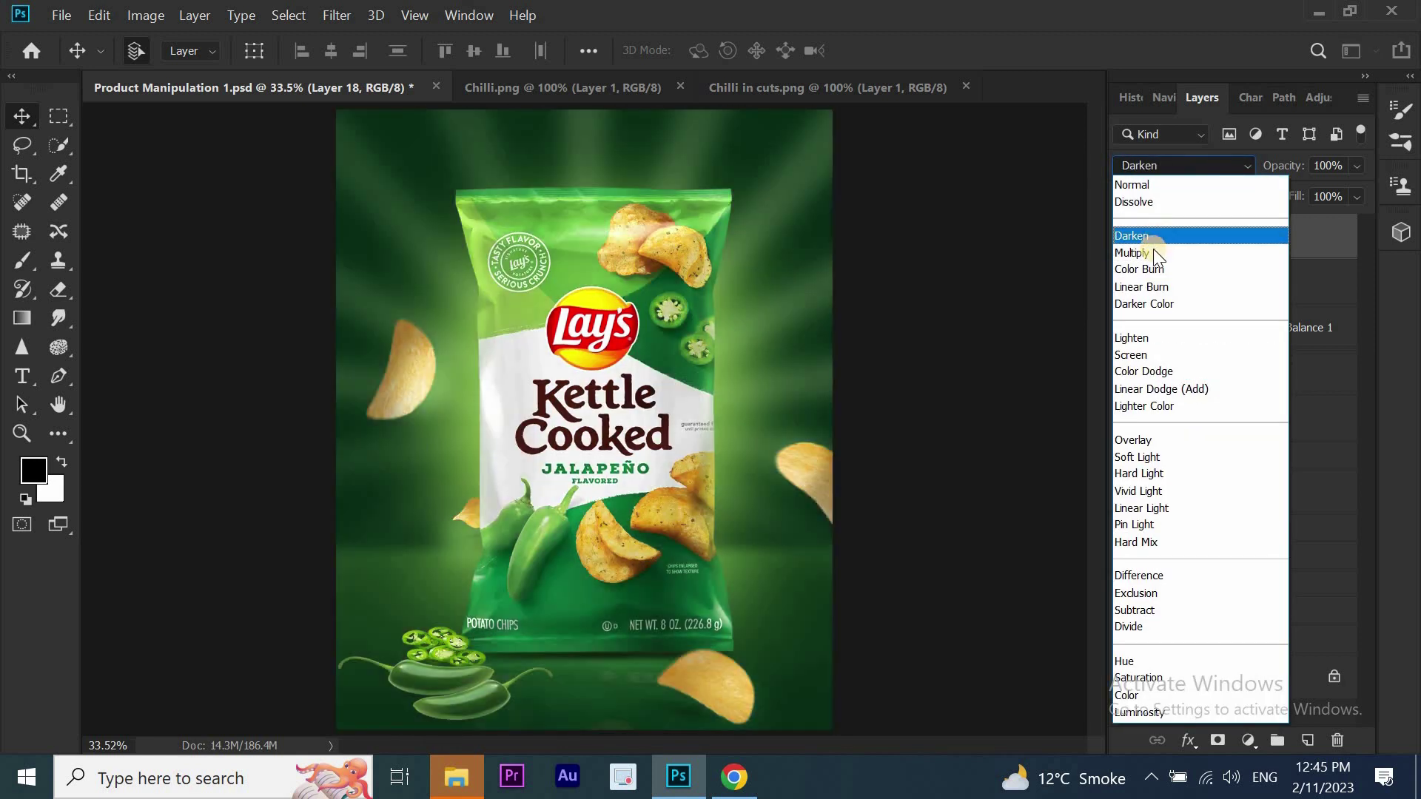
left_click(1153, 252)
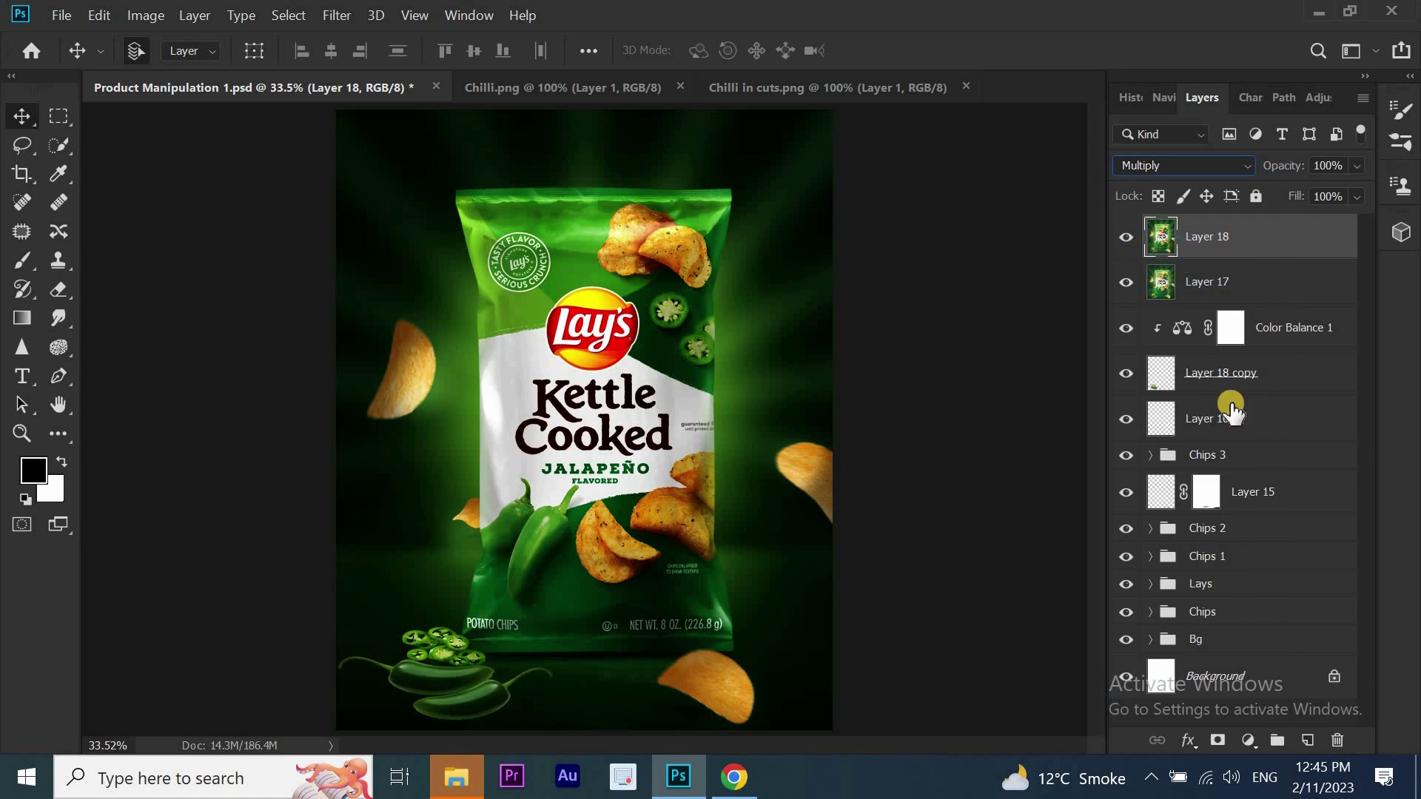
left_click(1219, 742)
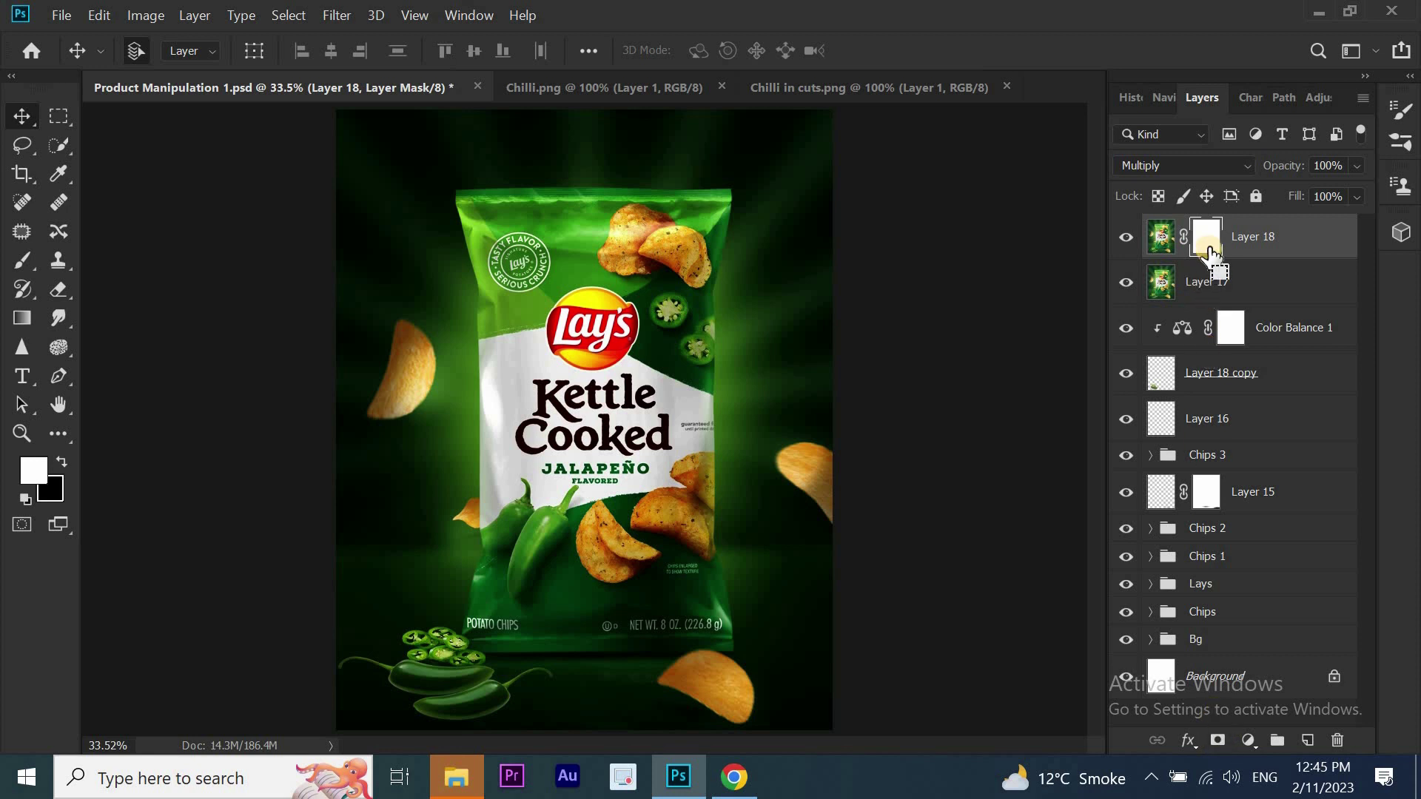
key("ctrl+i")
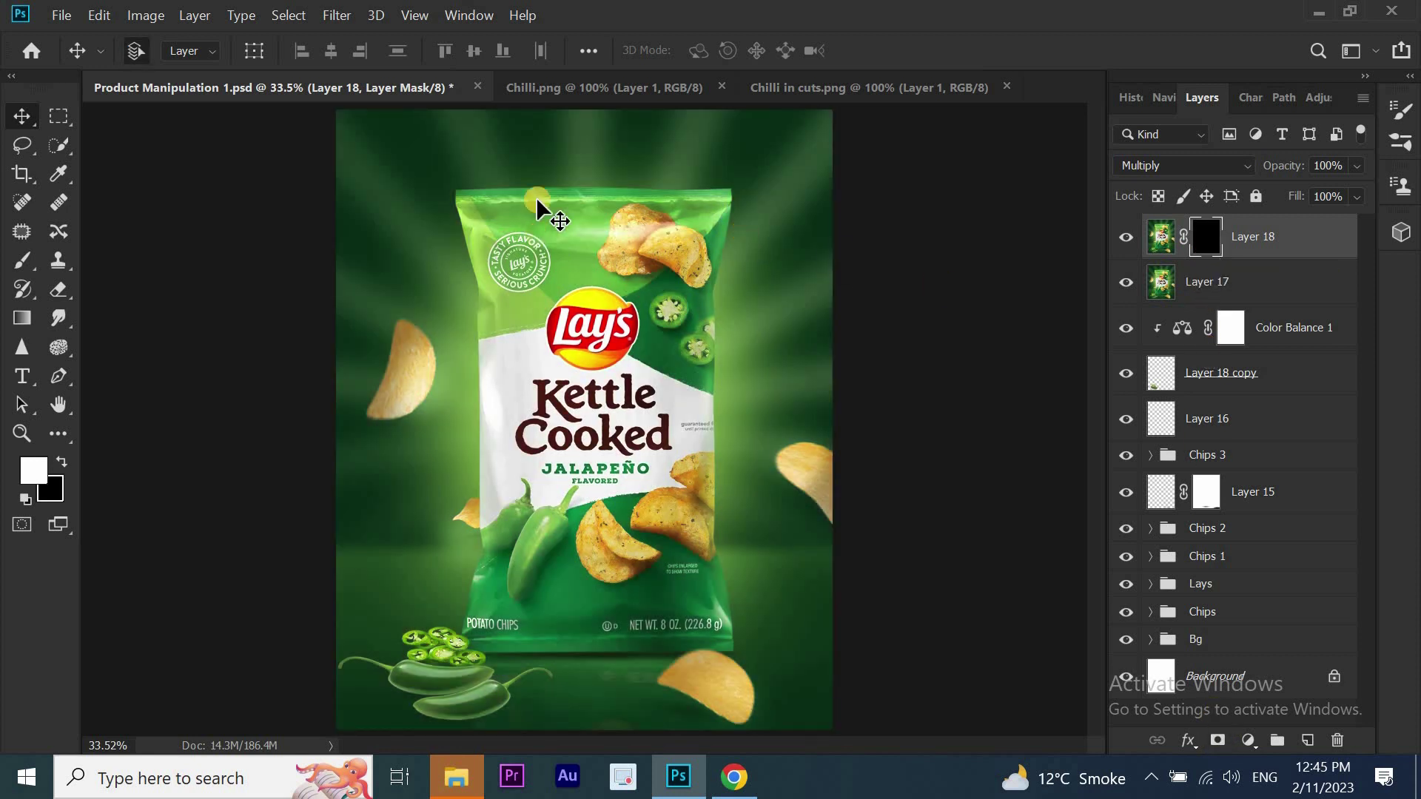
Paint the mask to darken the poster's left, bottom and right edges and around the jalapeños
left_click(22, 259)
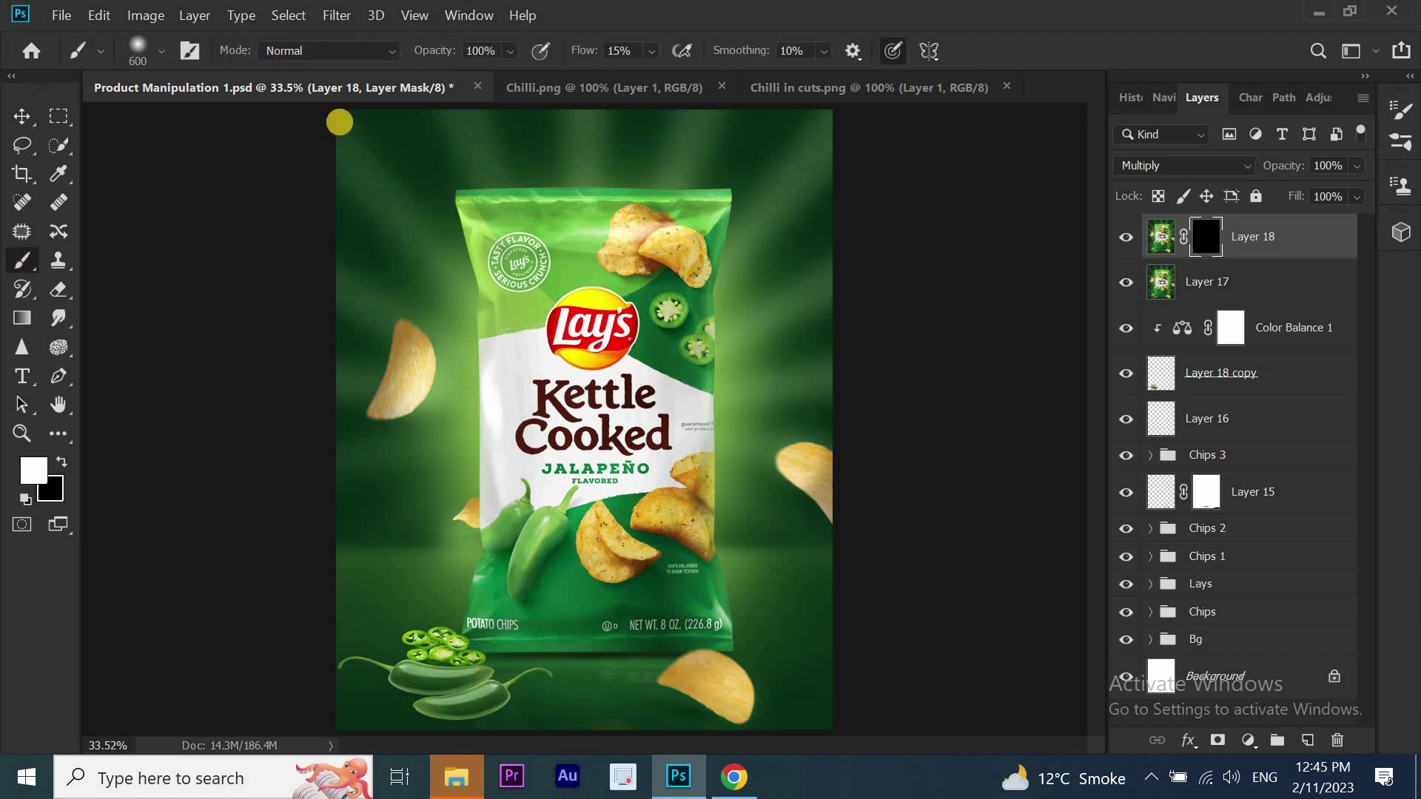
left_click_drag(380, 148, 373, 696)
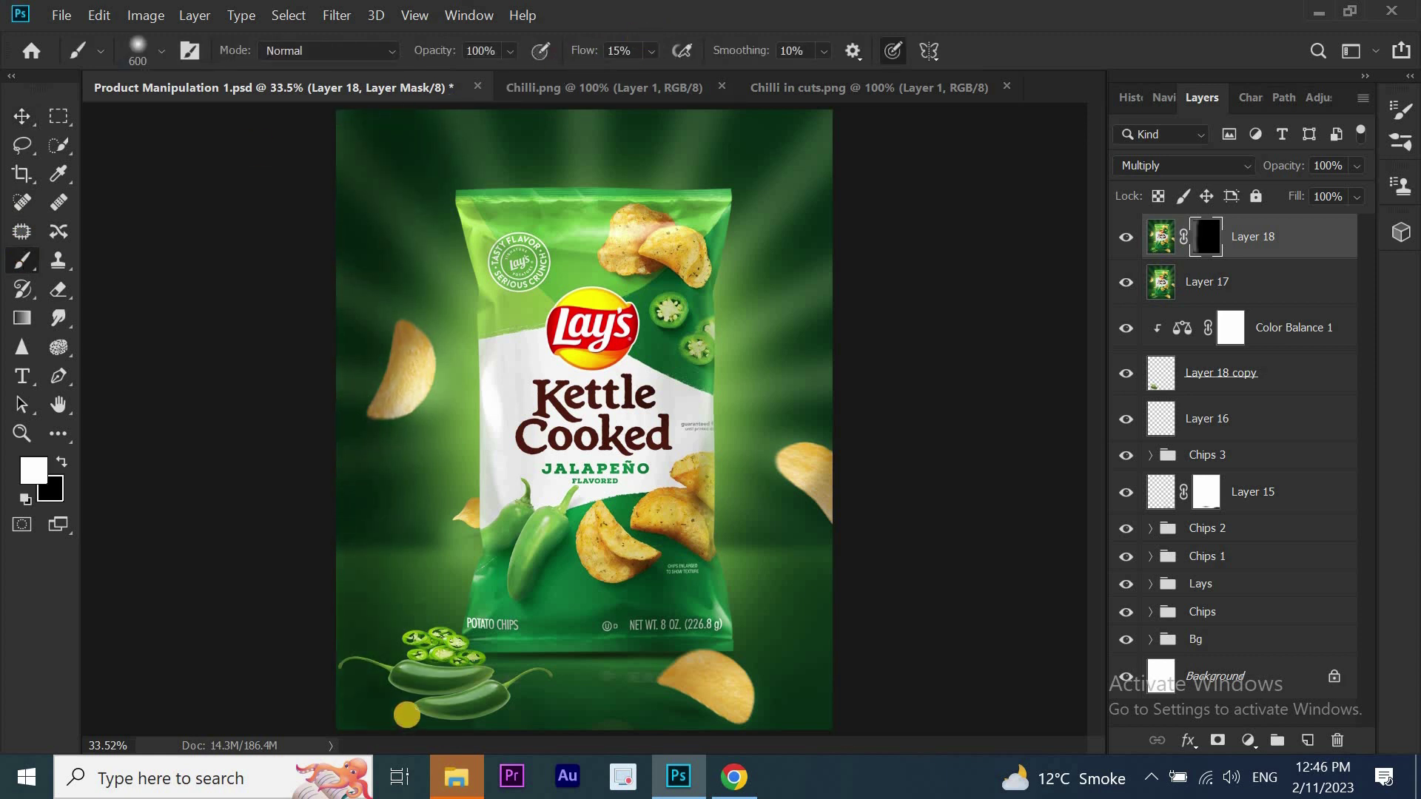
mouse_move(373, 696)
left_mouse_down()
mouse_move(809, 331)
mouse_move(756, 196)
mouse_move(349, 143)
left_mouse_up()
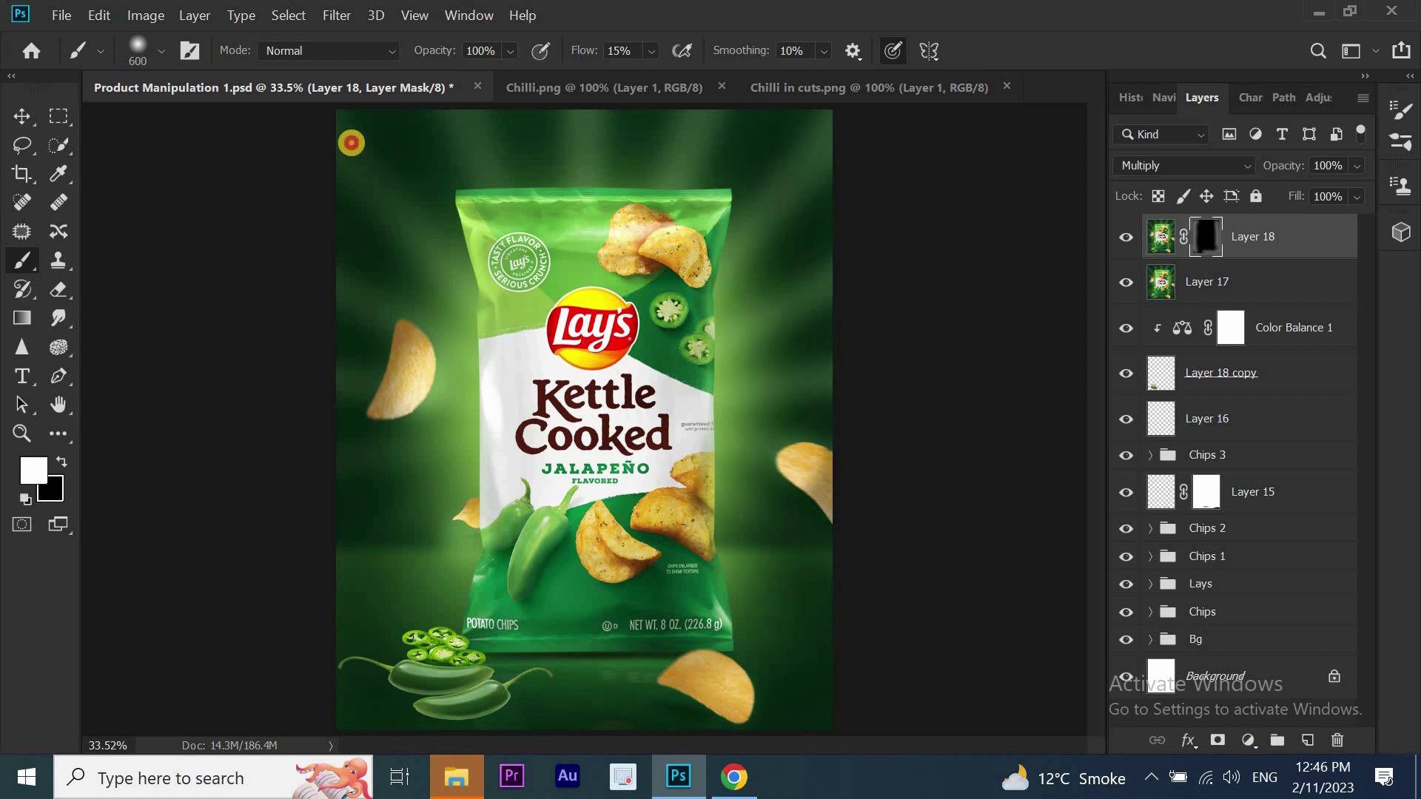
mouse_move(526, 425)
left_mouse_down()
mouse_move(463, 698)
mouse_move(477, 615)
left_mouse_up()
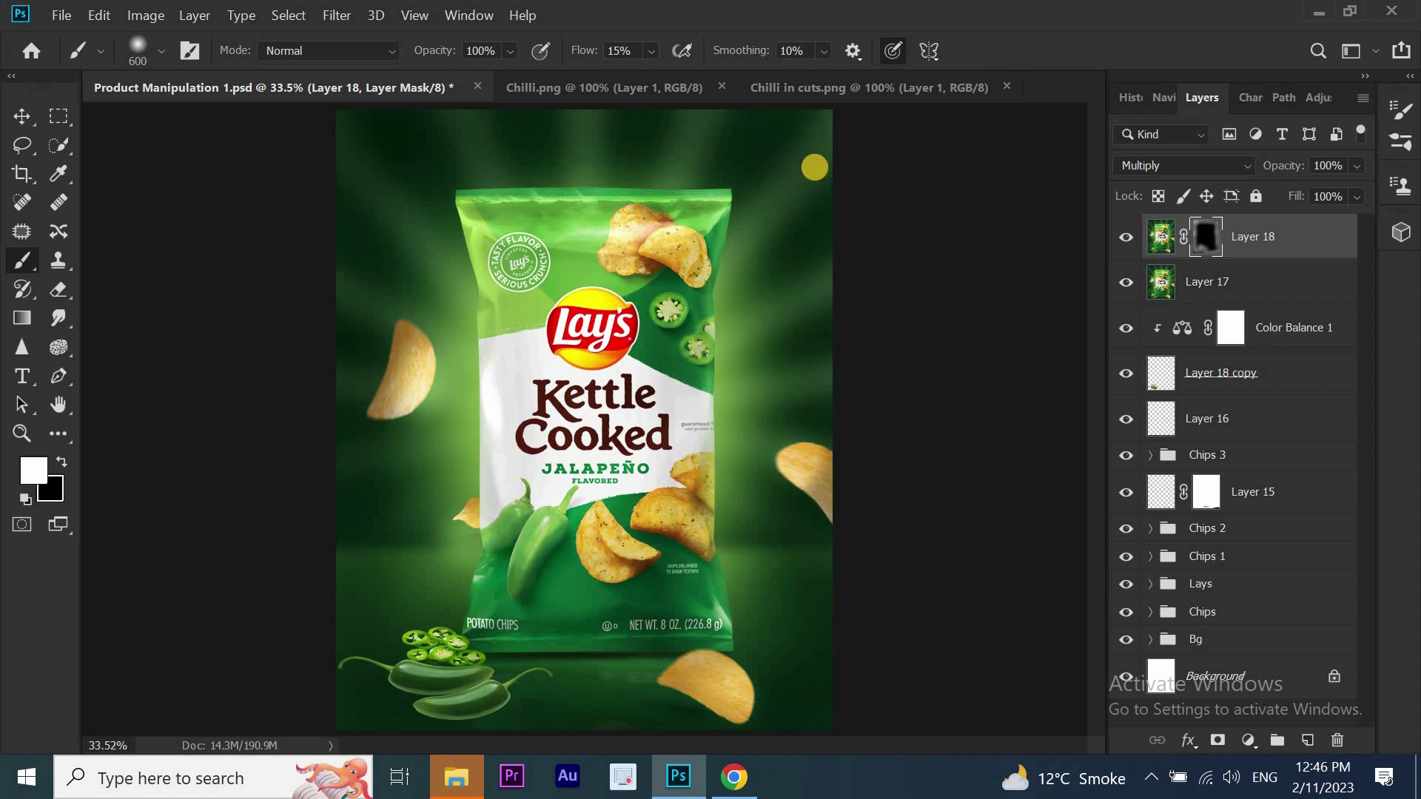
Set the vignette layer to 70% opacity and add a Color Lookup adjustment layer
key("v")
key("7")
left_click(1245, 738)
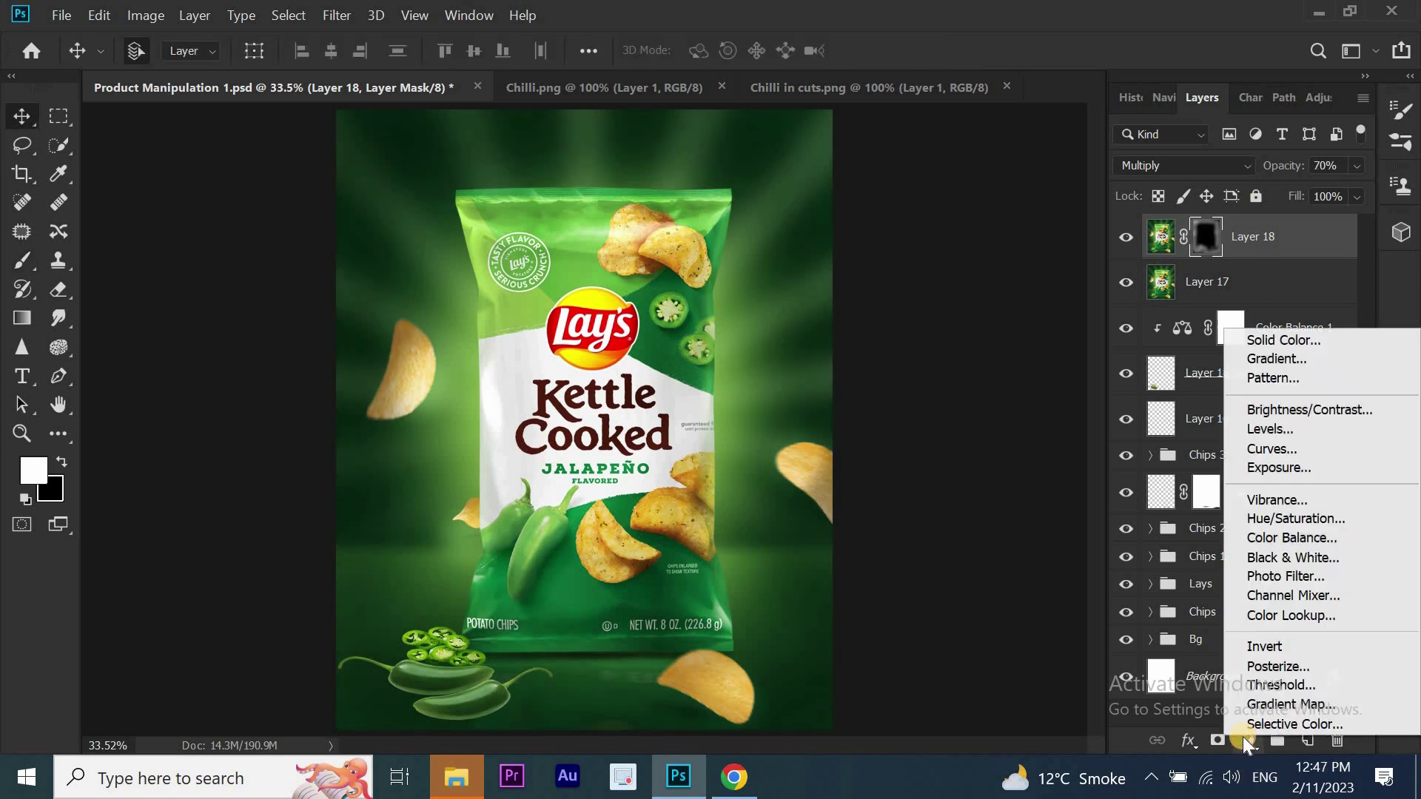
left_click(1282, 608)
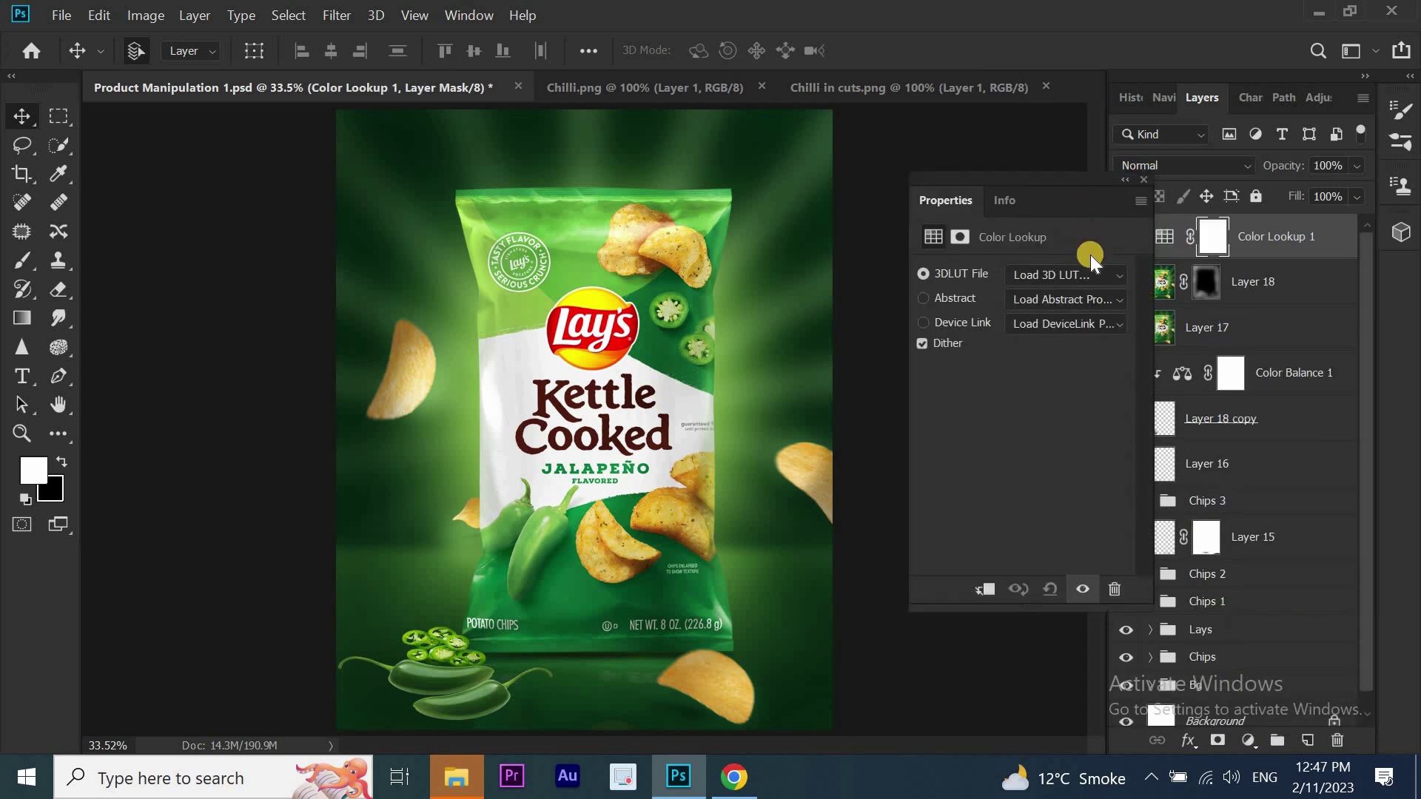
Apply the DropBlues.3DL look and lower the Color Lookup layer to 30% opacity
left_click(1099, 275)
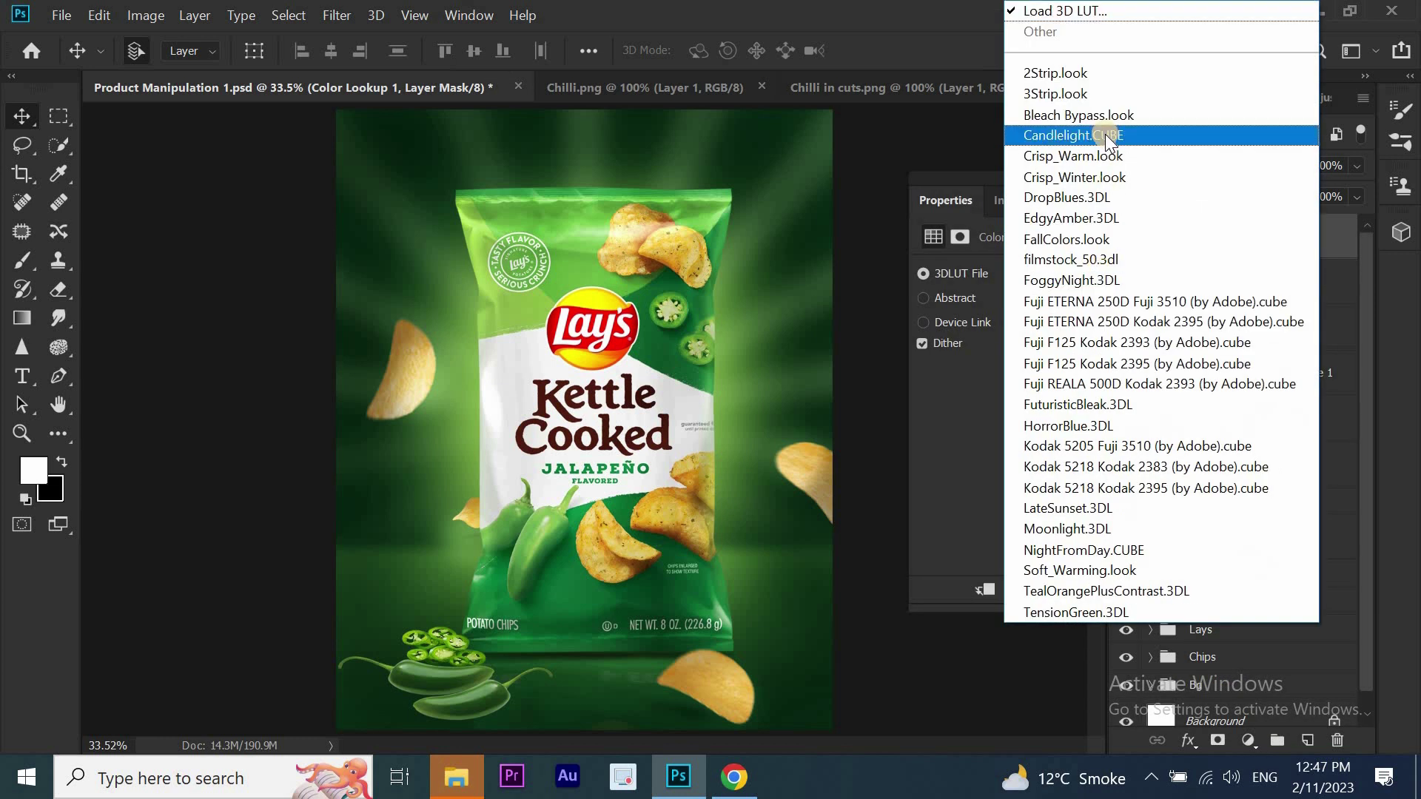
left_click(1105, 194)
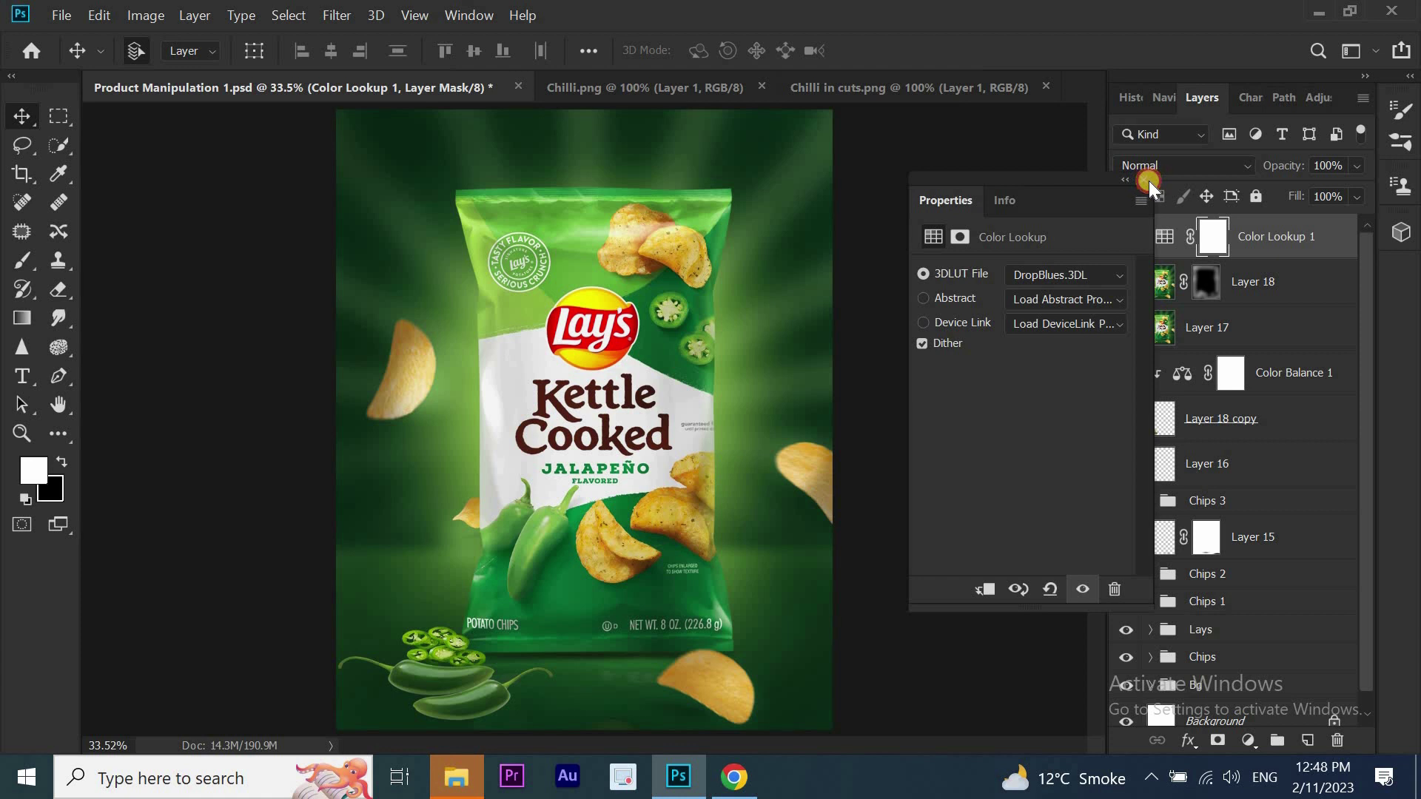
left_click(1149, 181)
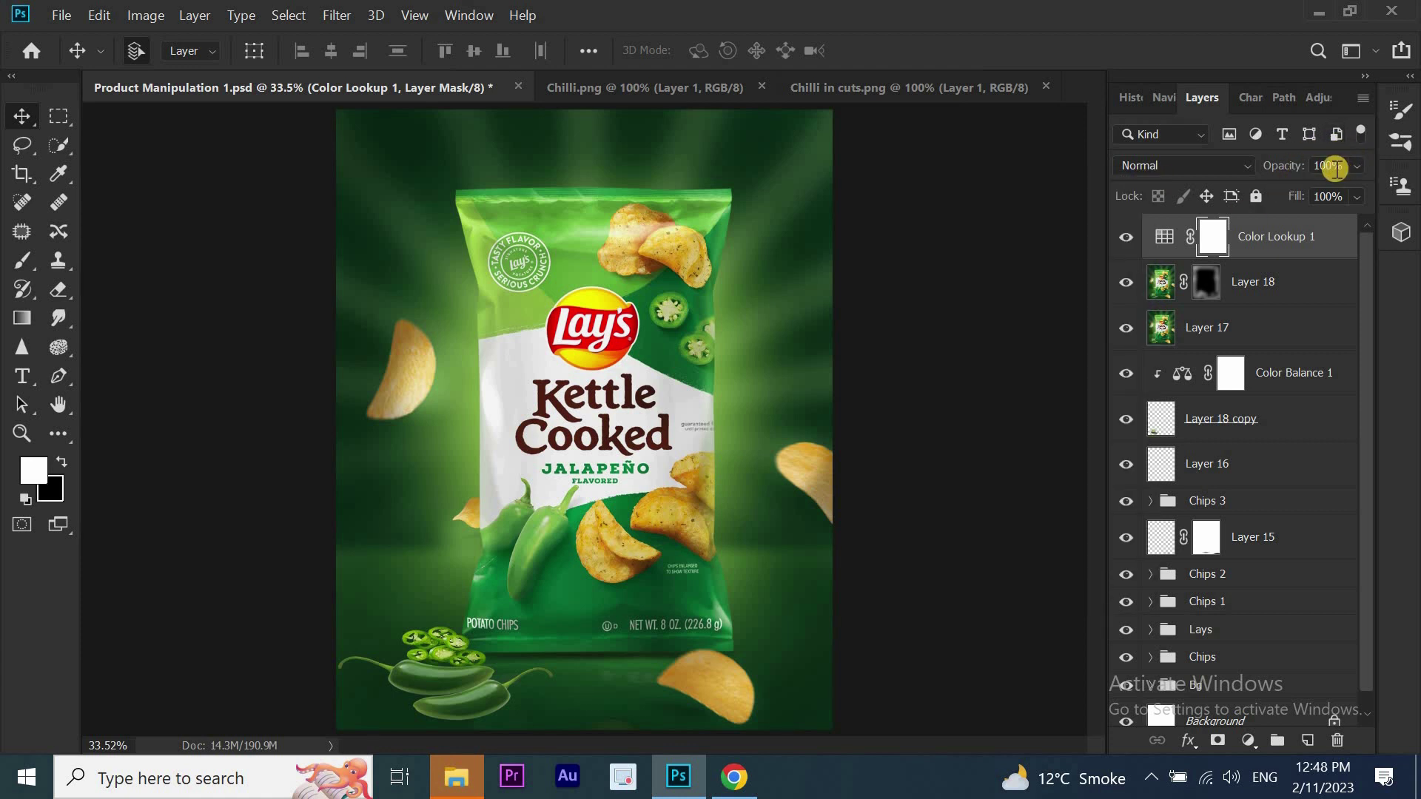
left_click_drag(1332, 169, 1312, 165)
type("30")
key("Return")
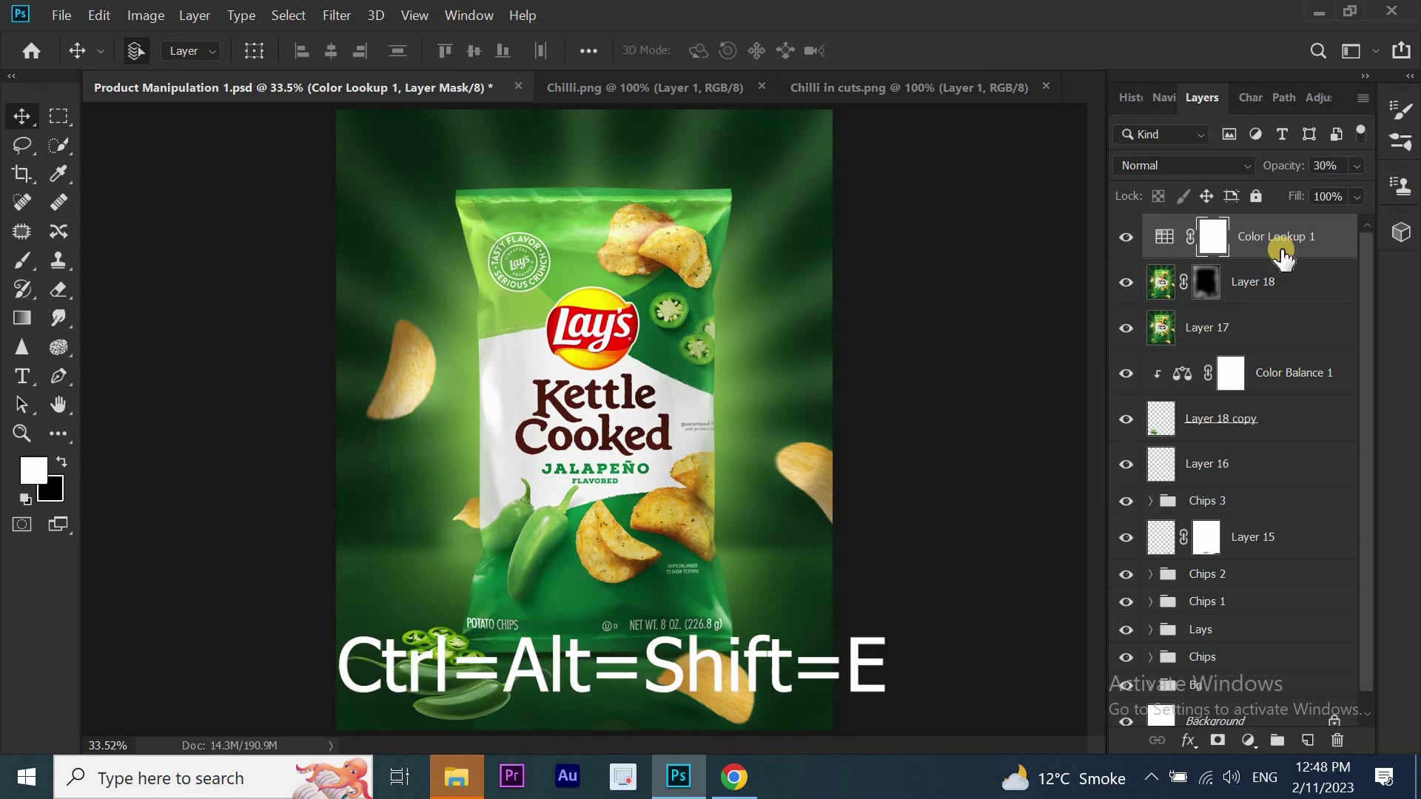
Stamp visible into Layer 19, apply a Zoom Radial Blur of amount 75, and add a mask
key("ctrl+shift+alt+e")
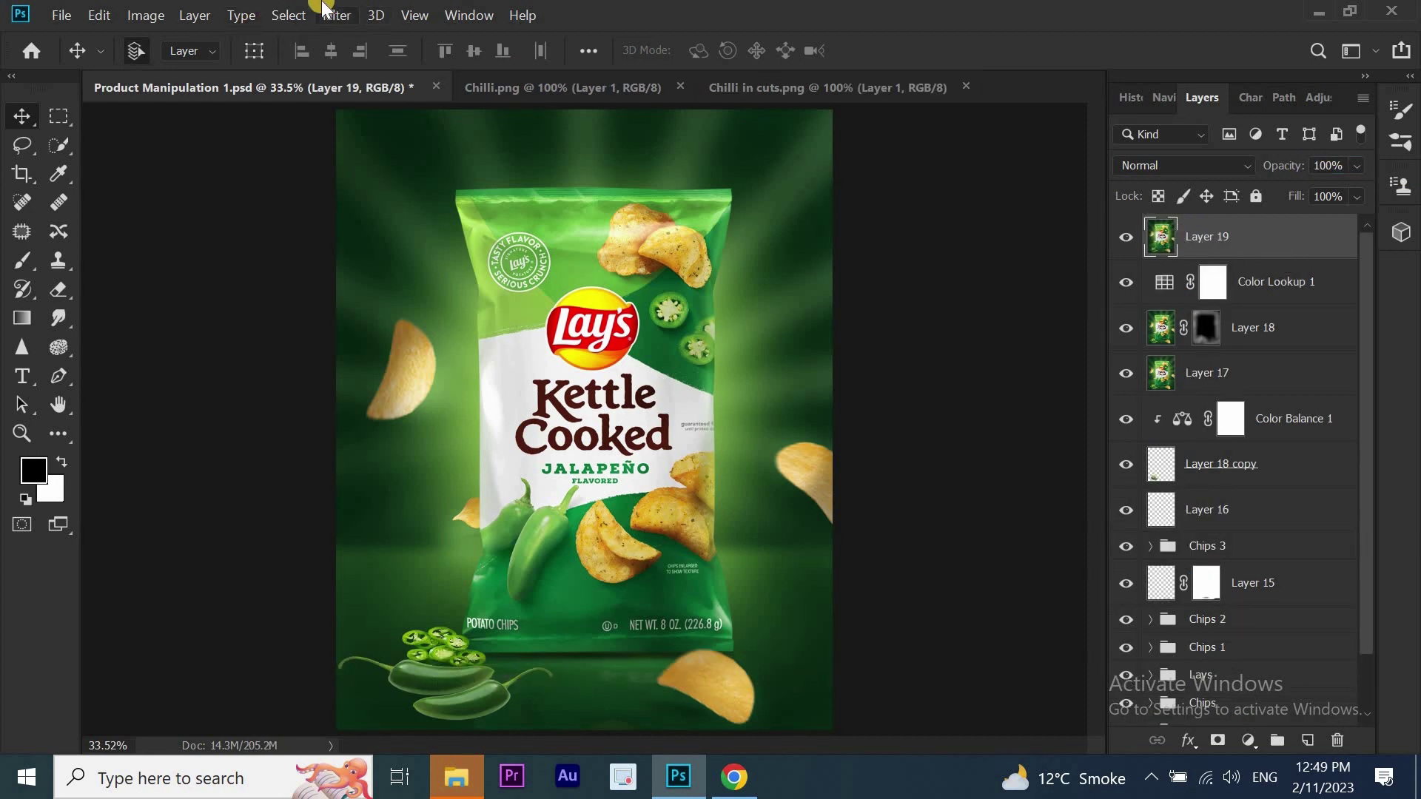
left_click(326, 11)
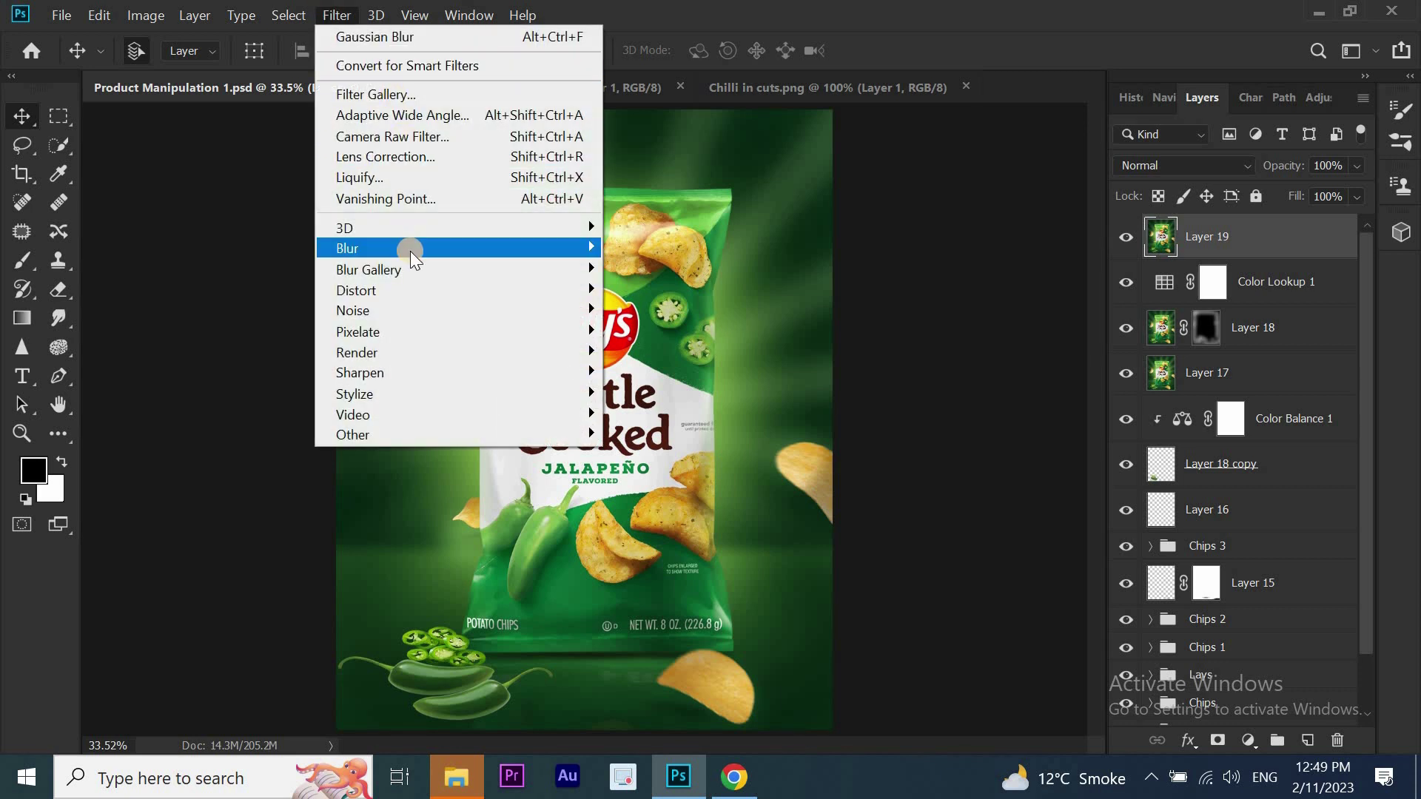
mouse_move(347, 247)
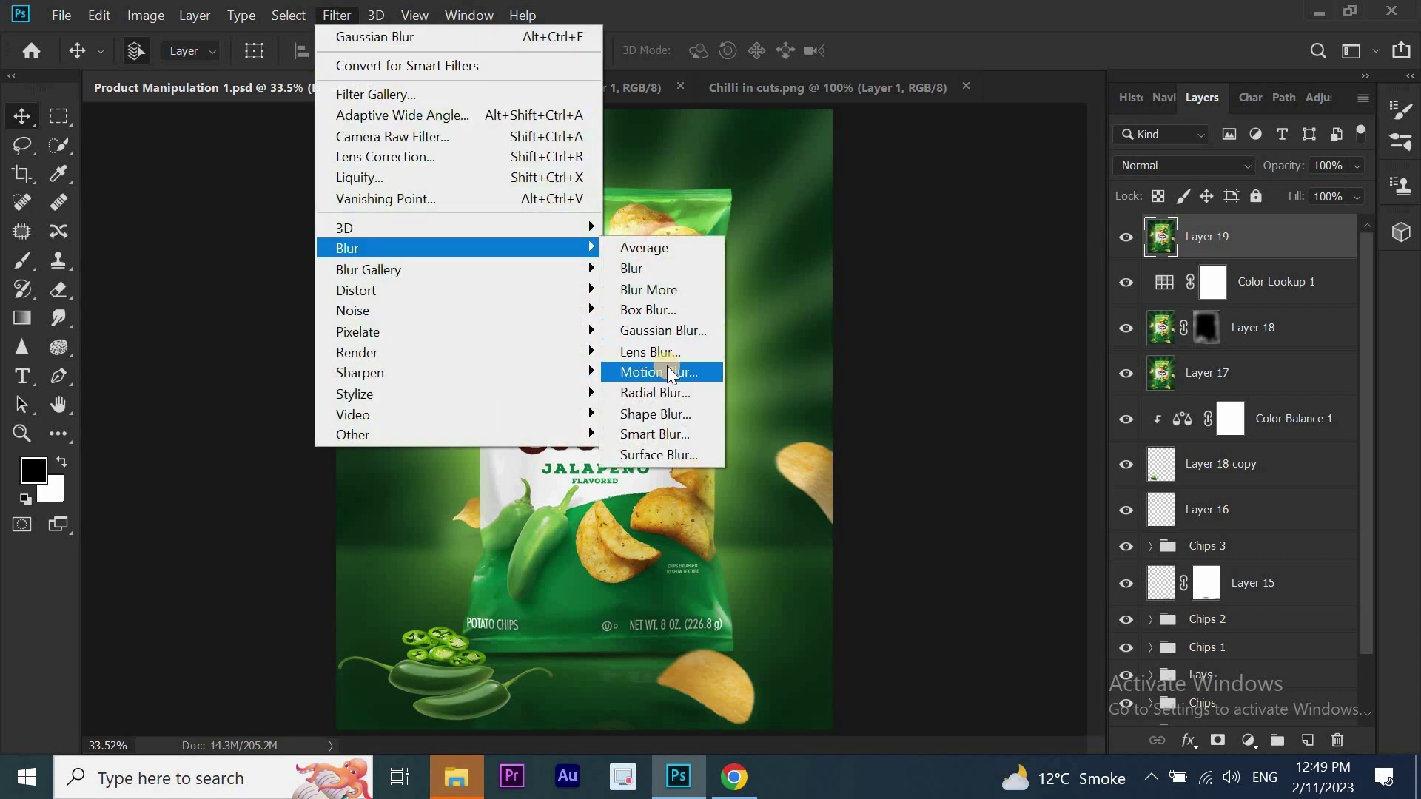
left_click(668, 390)
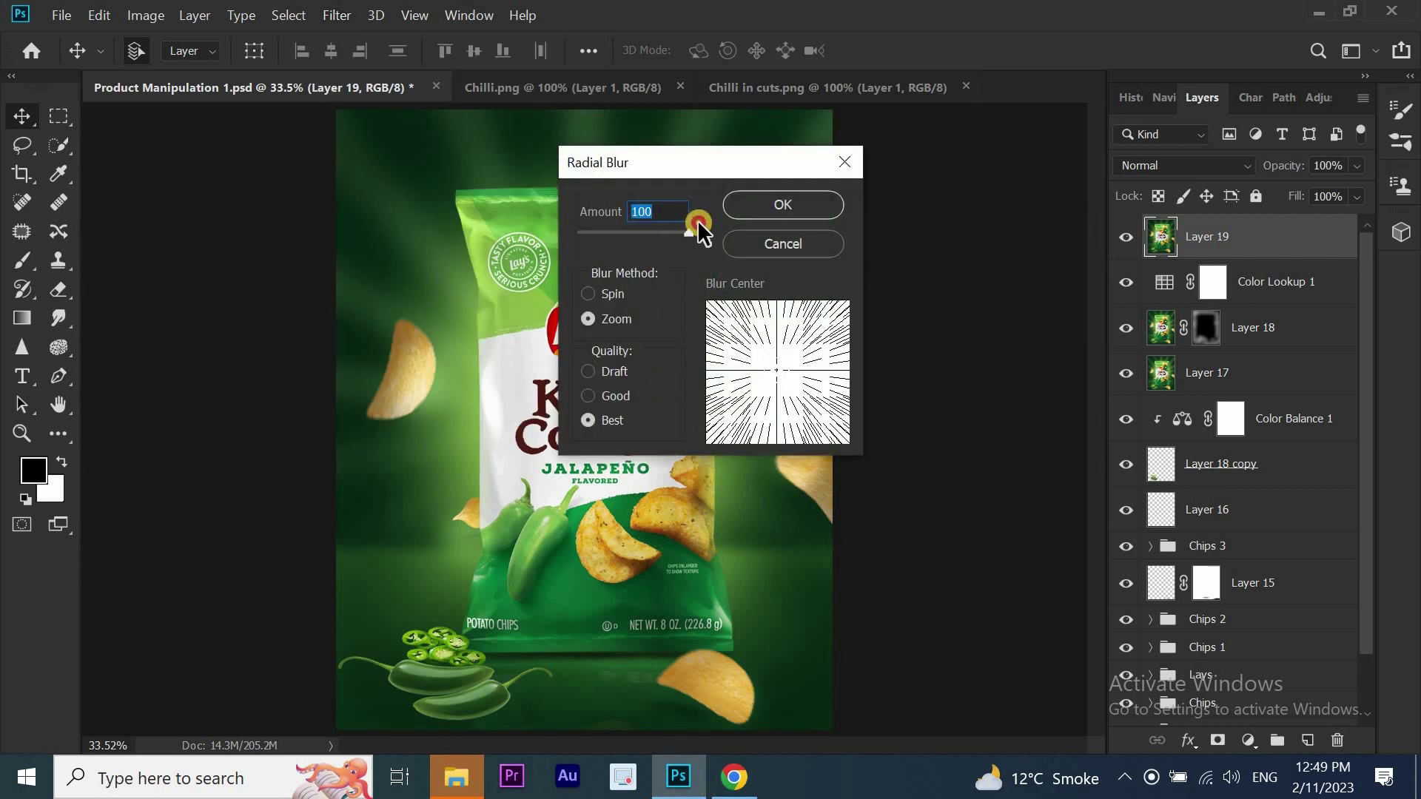
left_click_drag(694, 229, 658, 234)
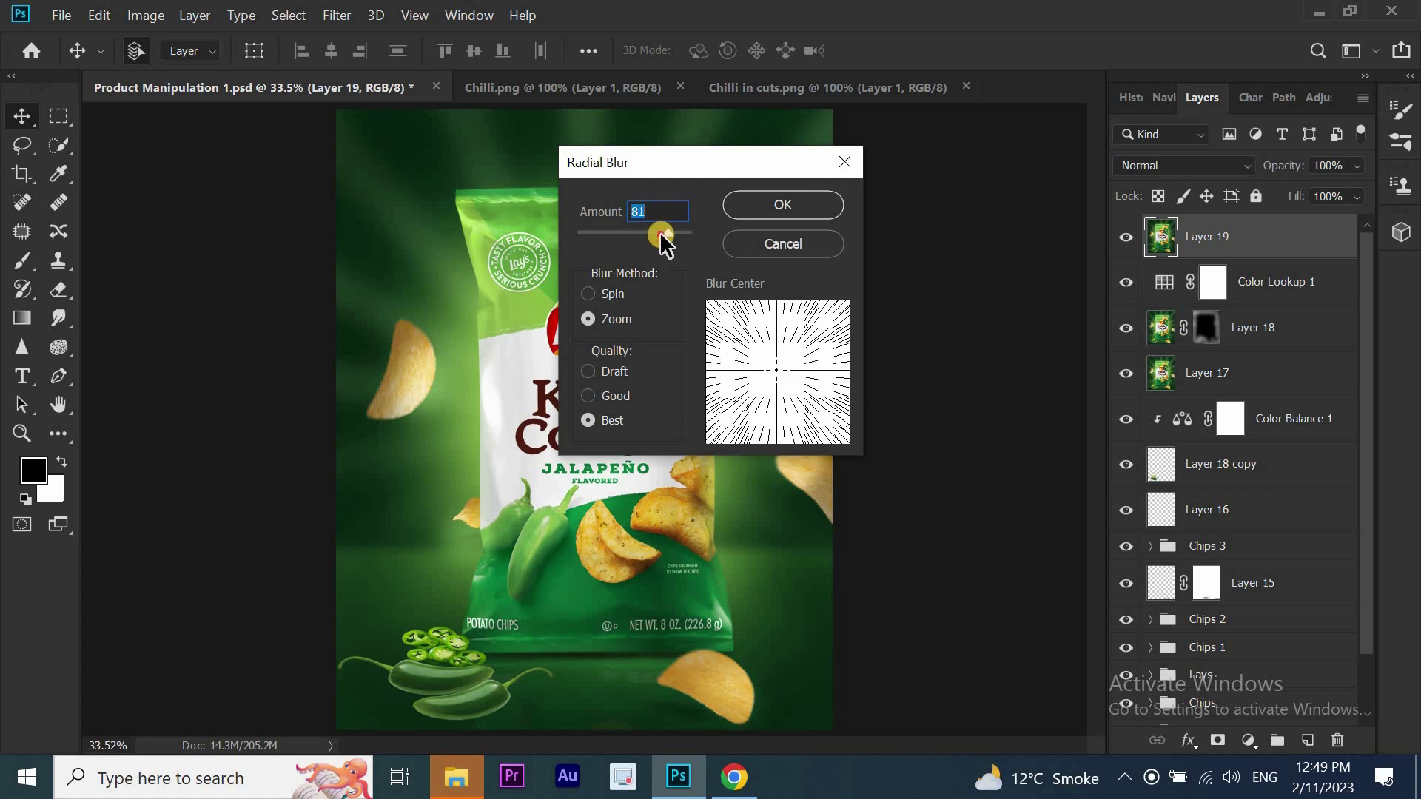
left_click(795, 204)
left_click(1218, 740)
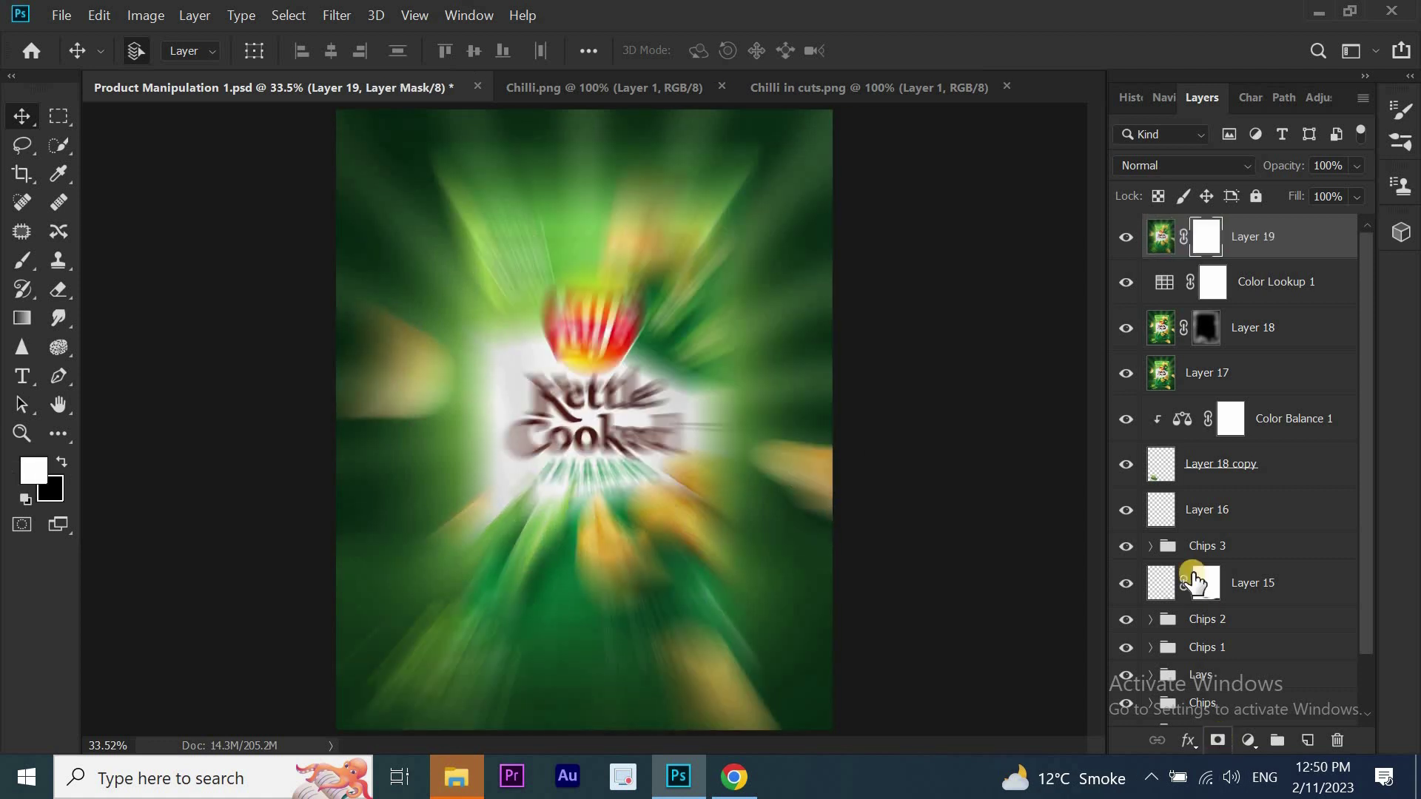
Invert the mask and paint the glow back over chips, chillies and bag at 20% flow, 800 px
key("ctrl+i")
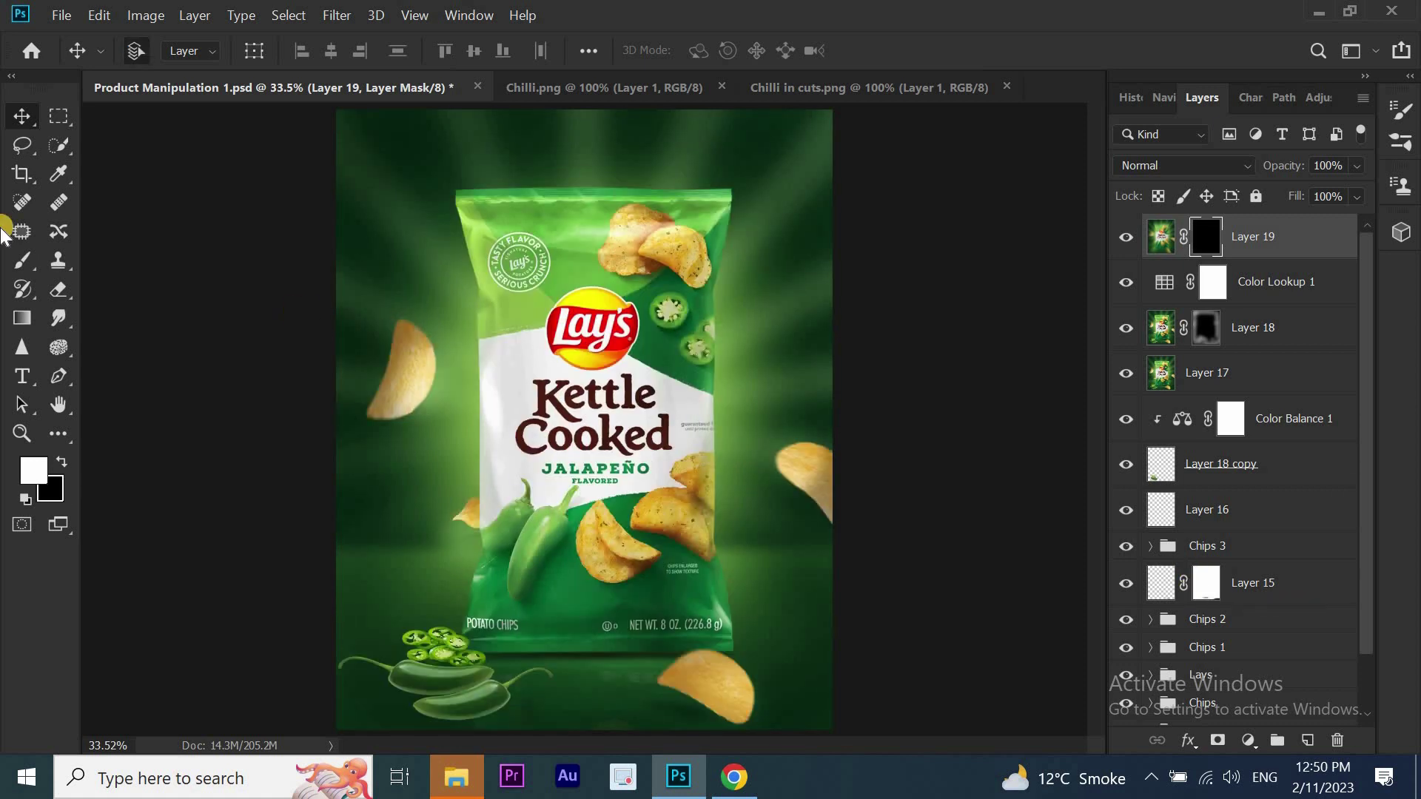
left_click(14, 256)
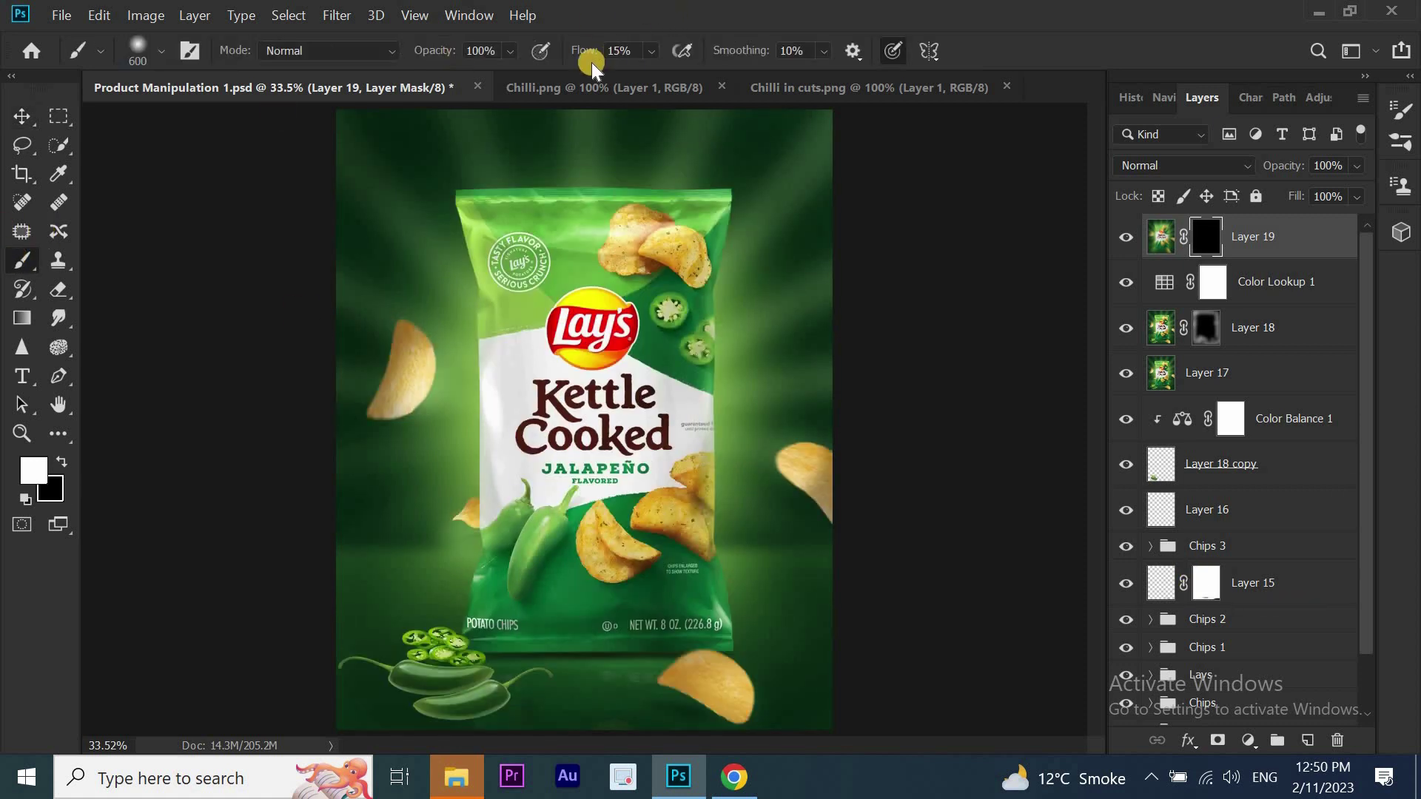
left_click(622, 51)
type("20")
left_click(814, 460)
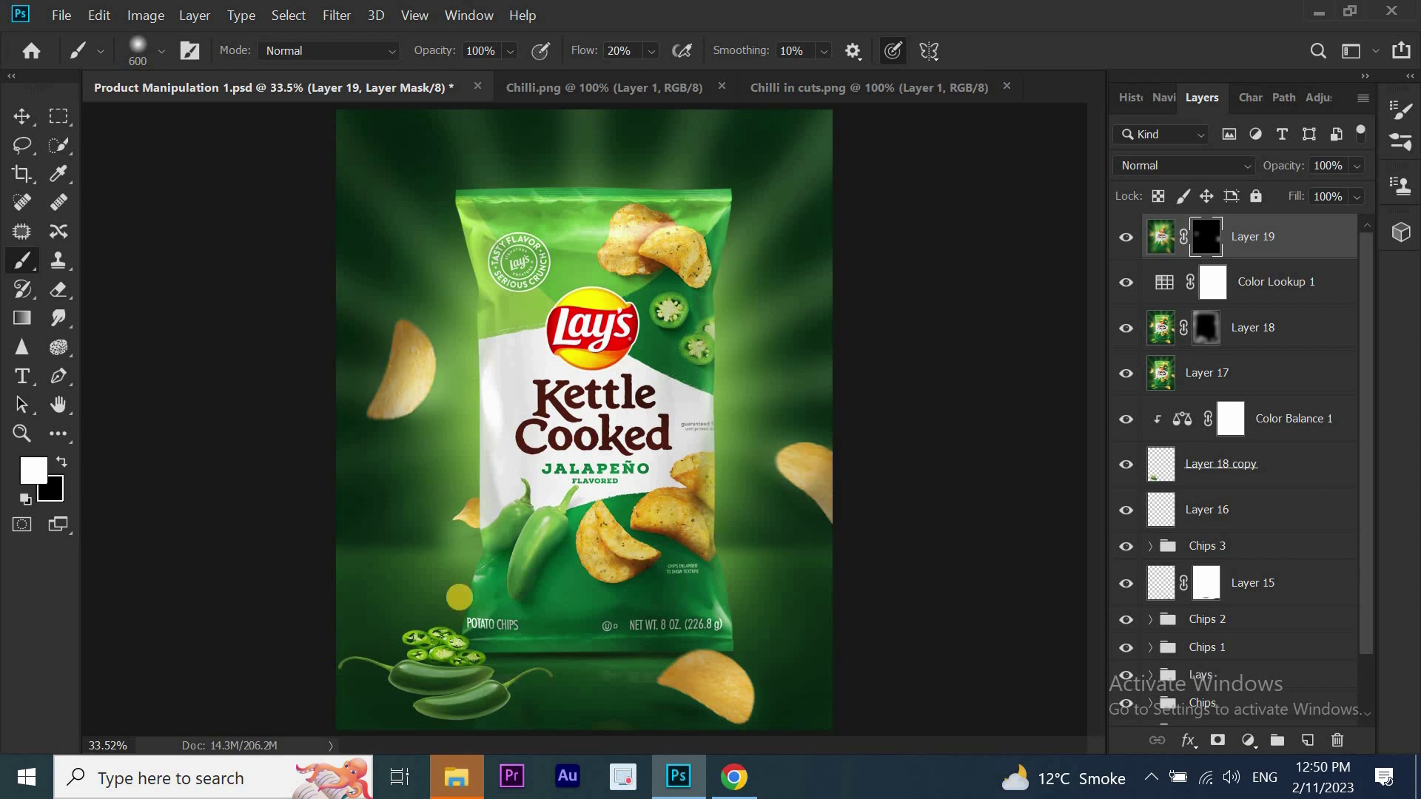
left_click(444, 684)
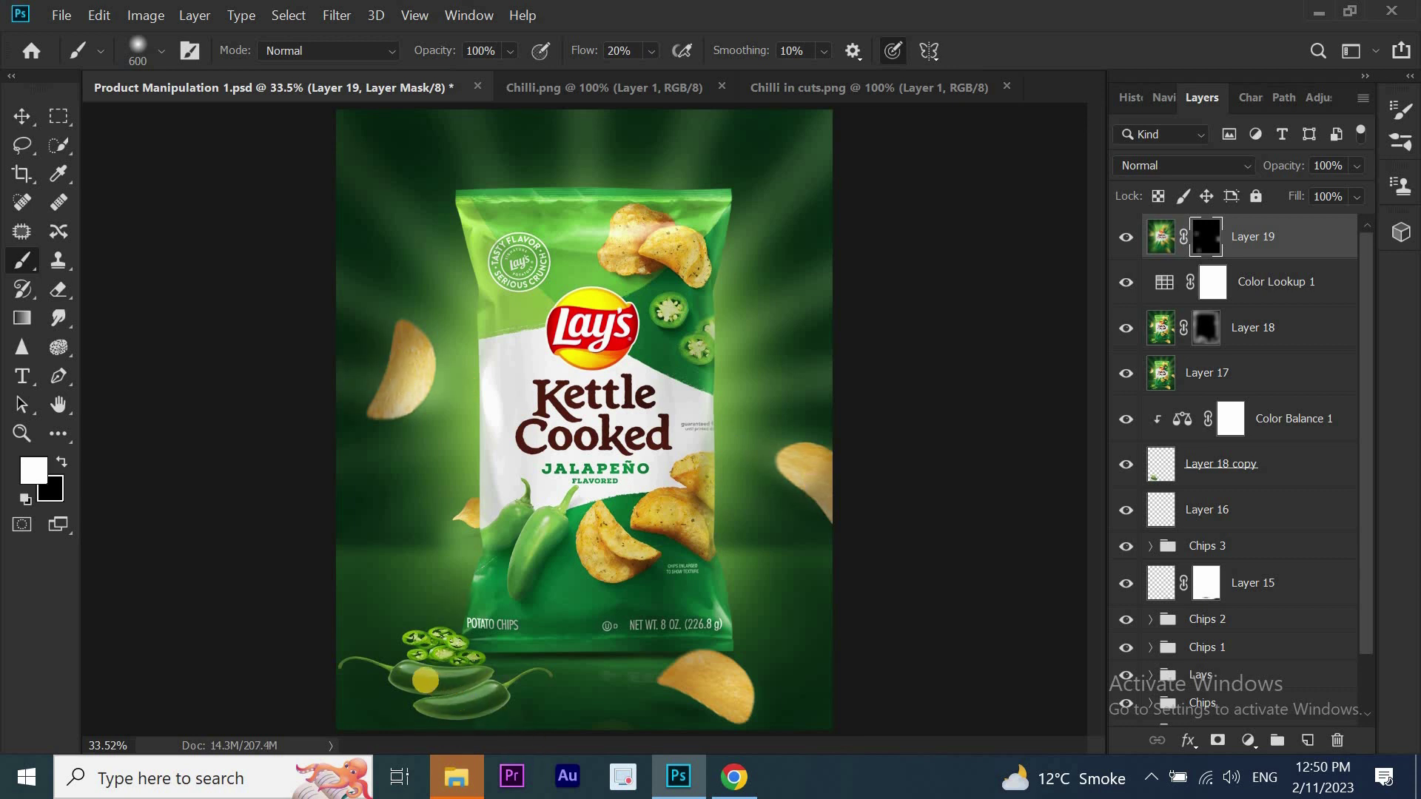
left_click(405, 676)
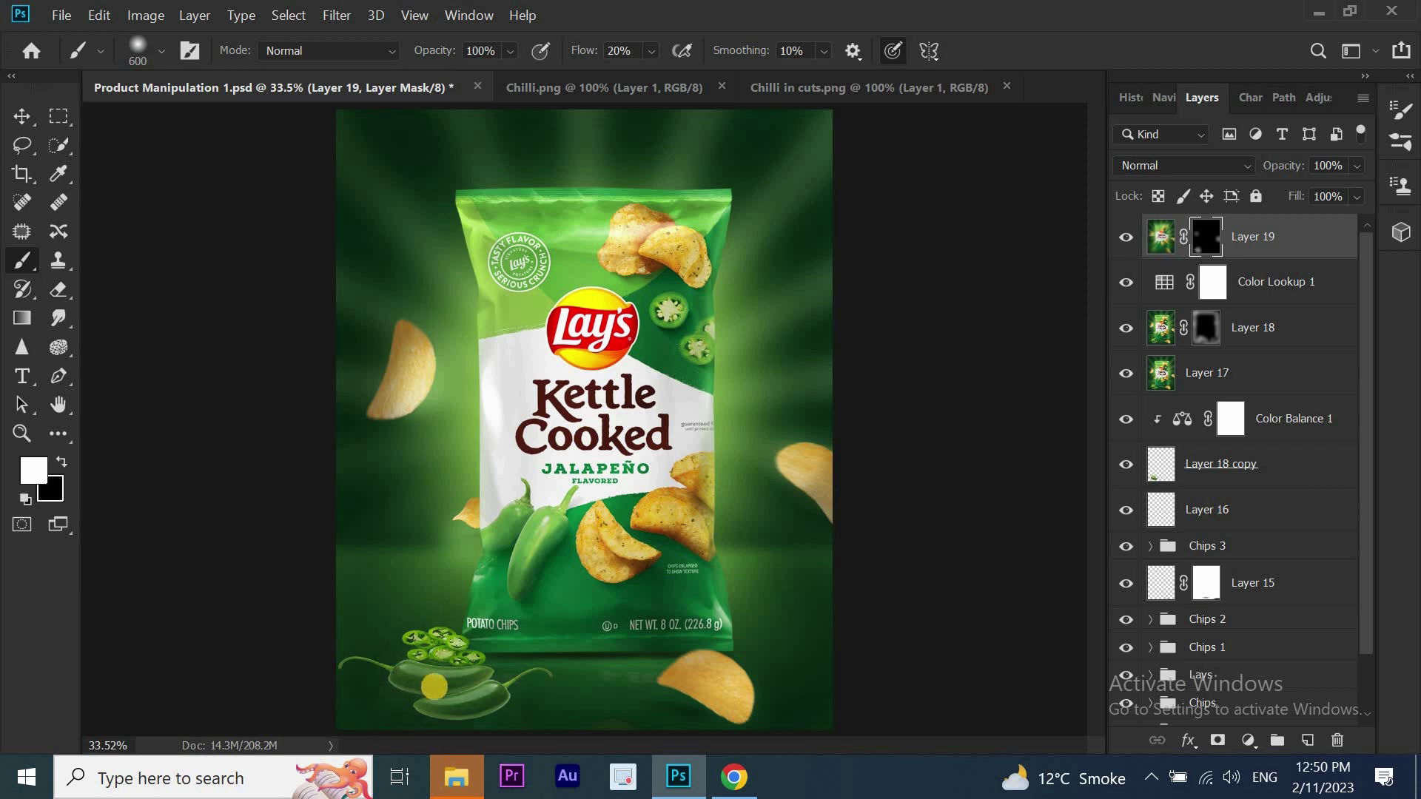
key("bracketright")
key("bracketright")
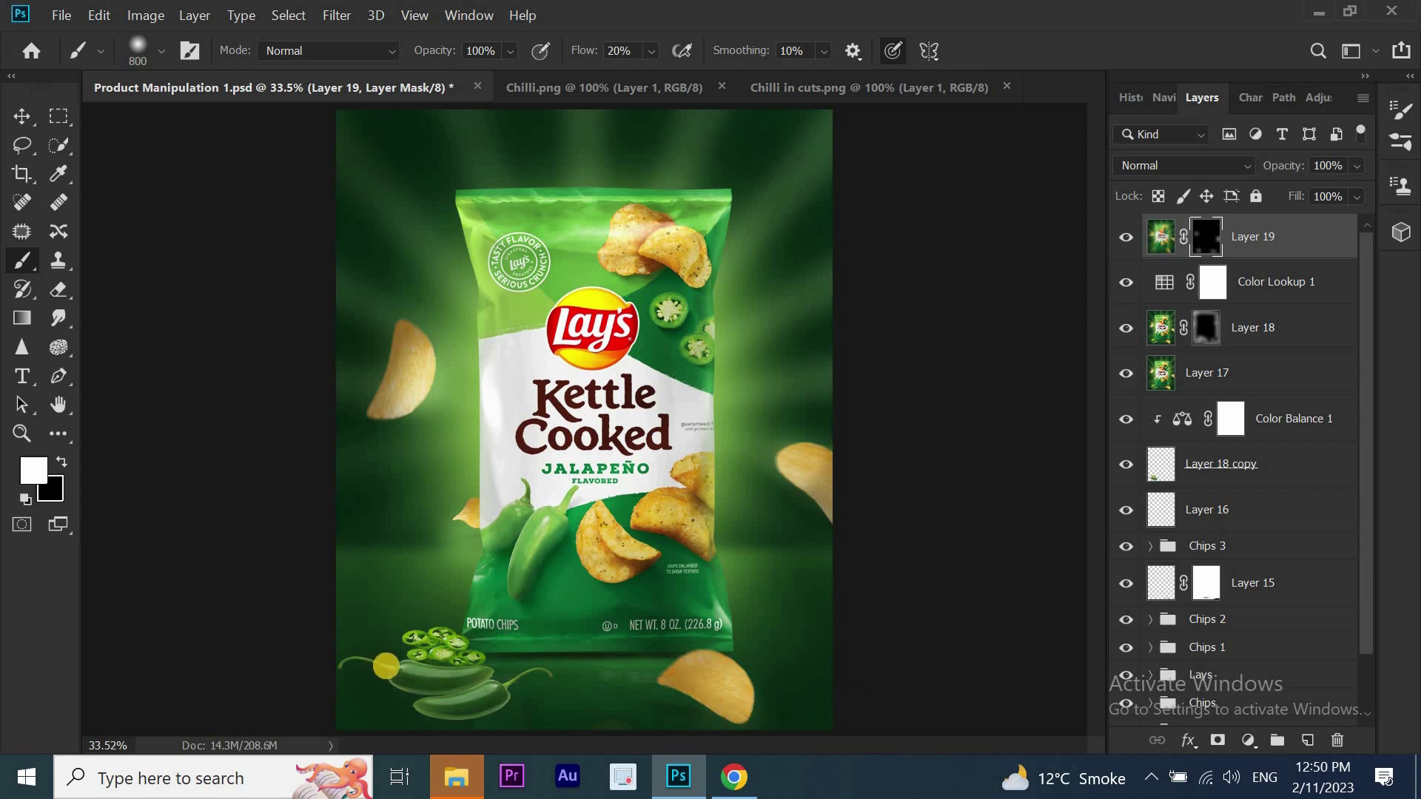
left_click_drag(372, 670, 493, 677)
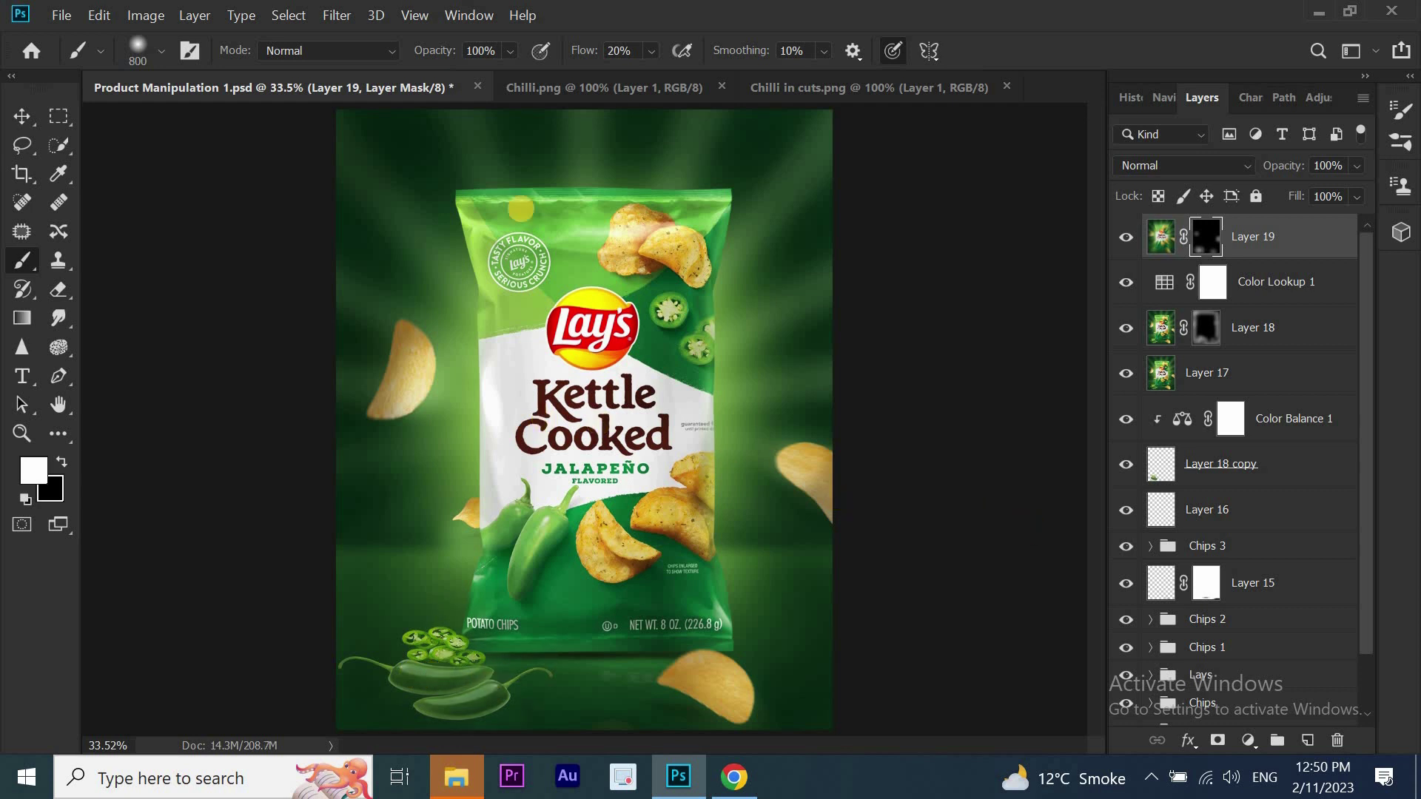
left_click_drag(667, 222, 692, 626)
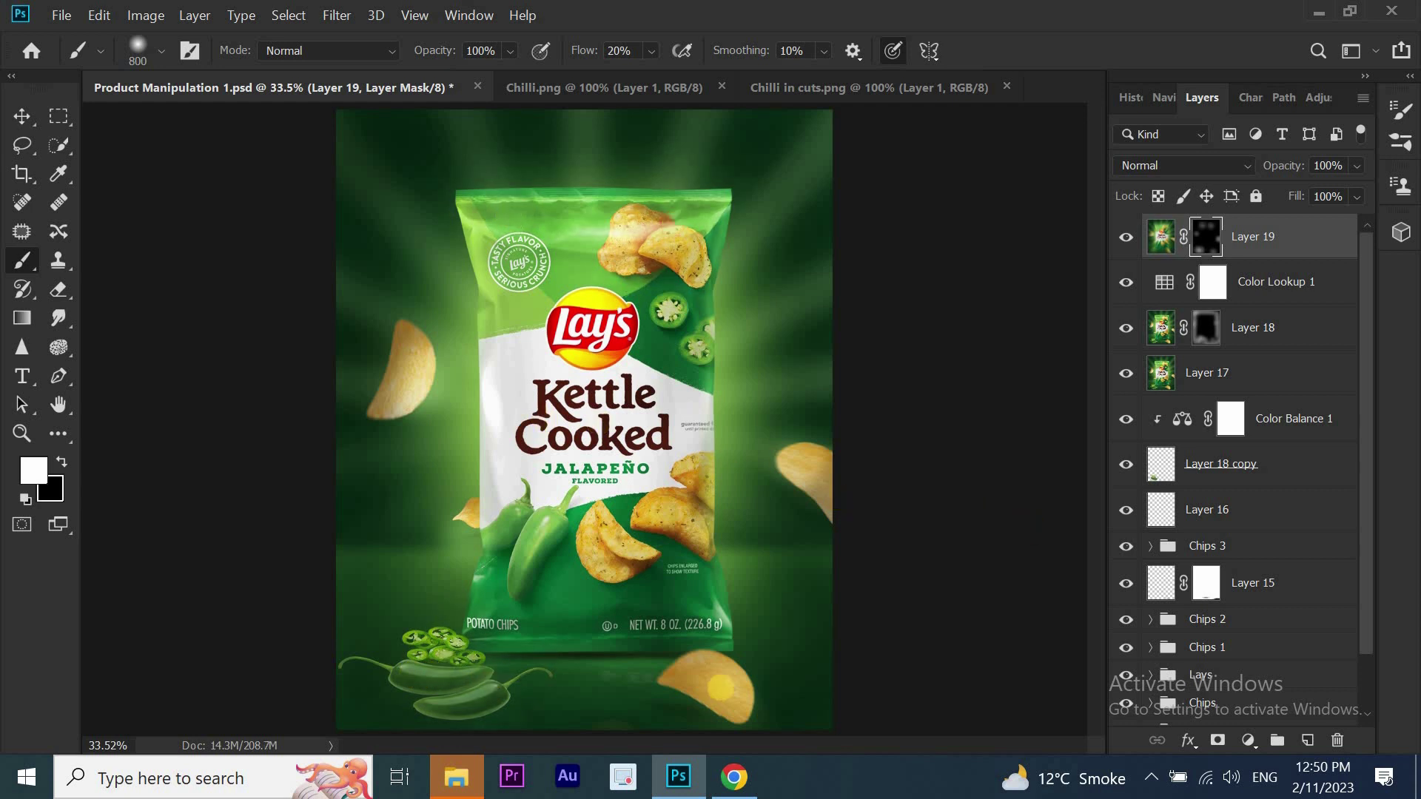
Set the glow layer to 40% opacity and toggle its visibility to compare
left_click(1329, 165)
type("40")
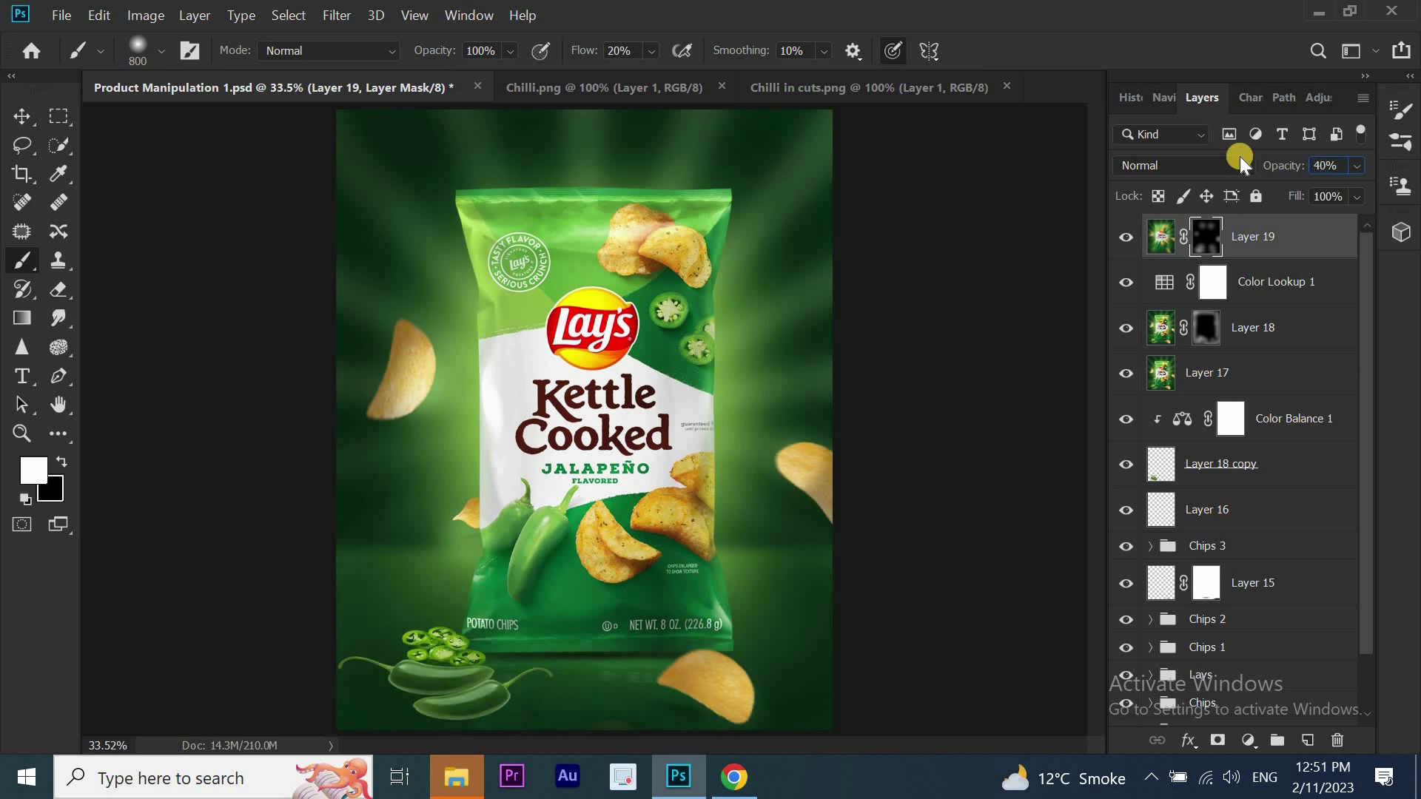
left_click(17, 126)
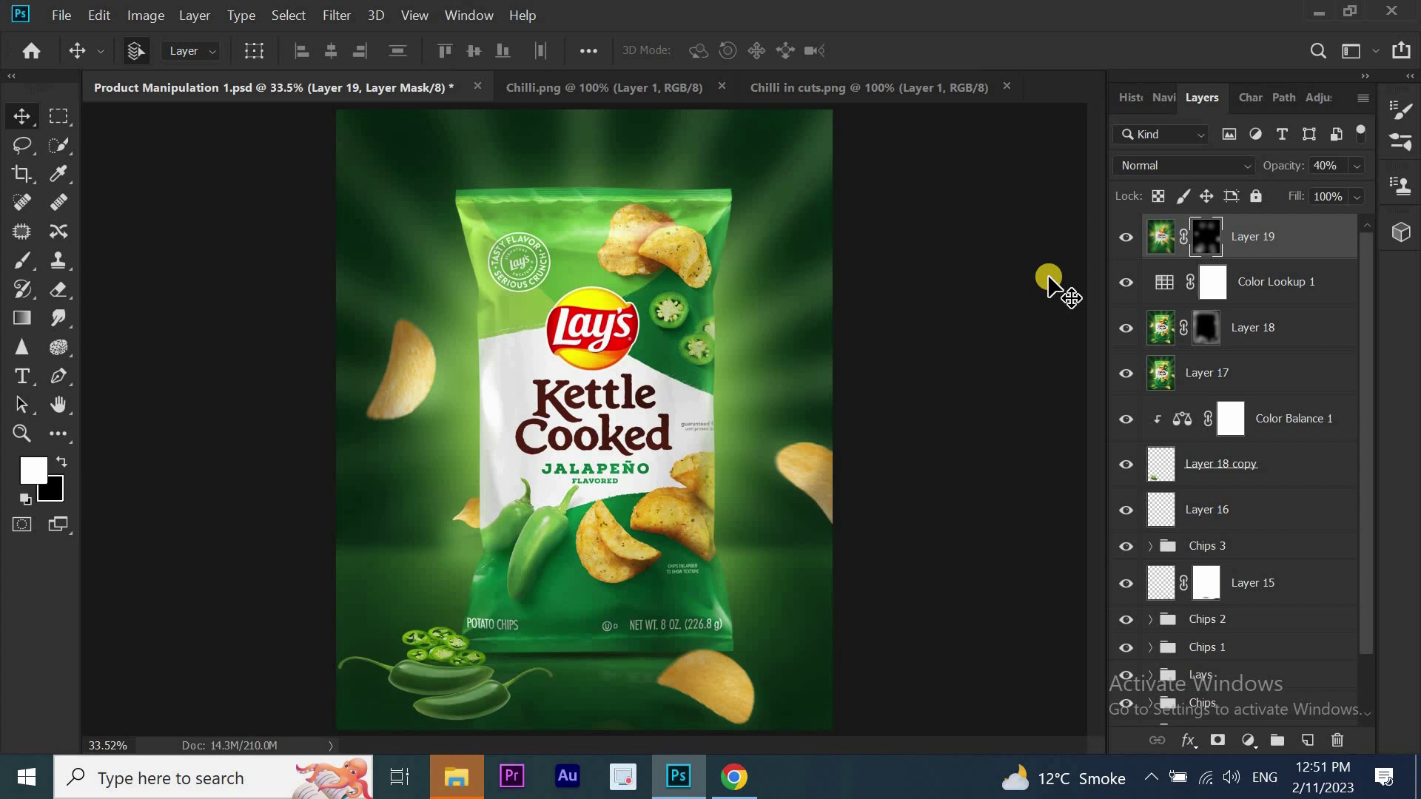
left_click(1126, 237)
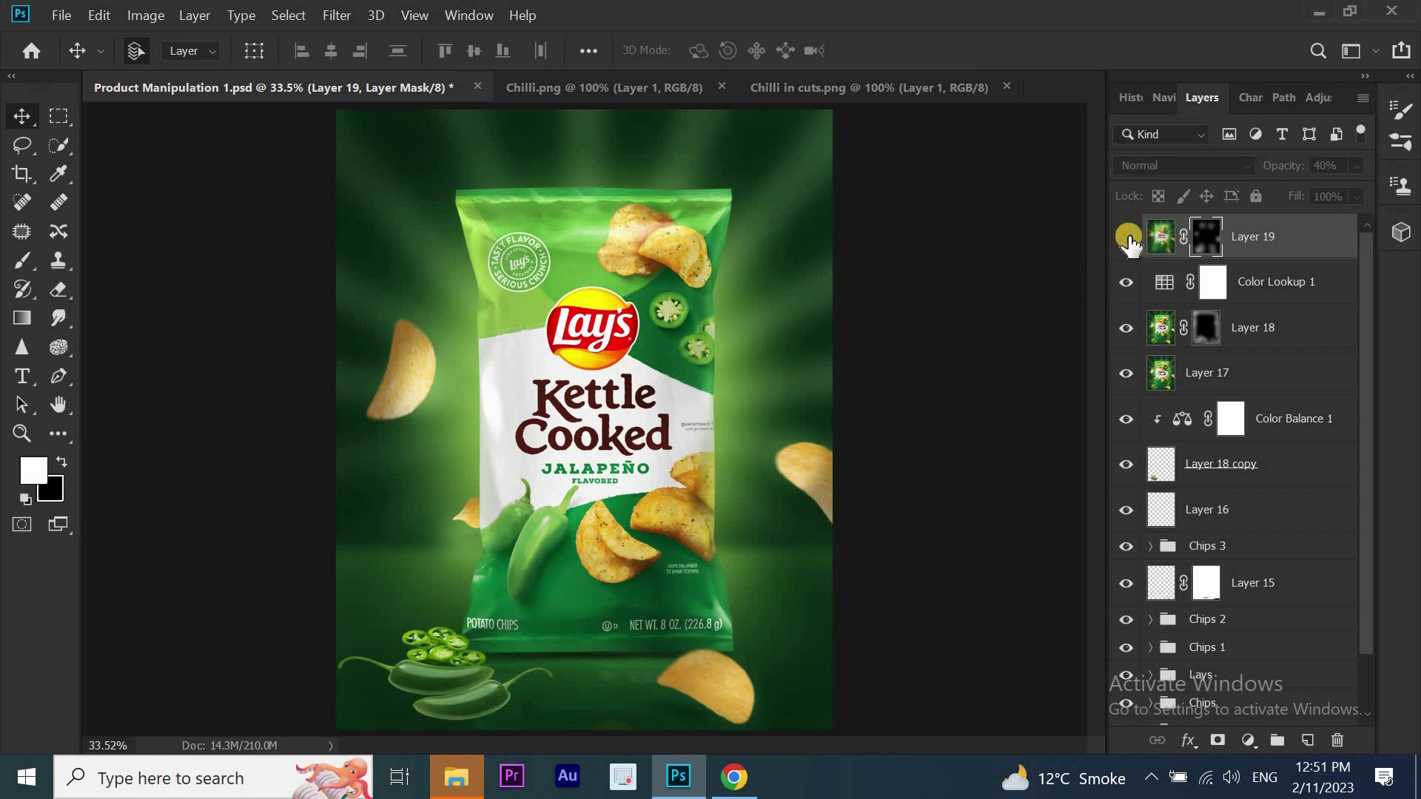
left_click(1126, 237)
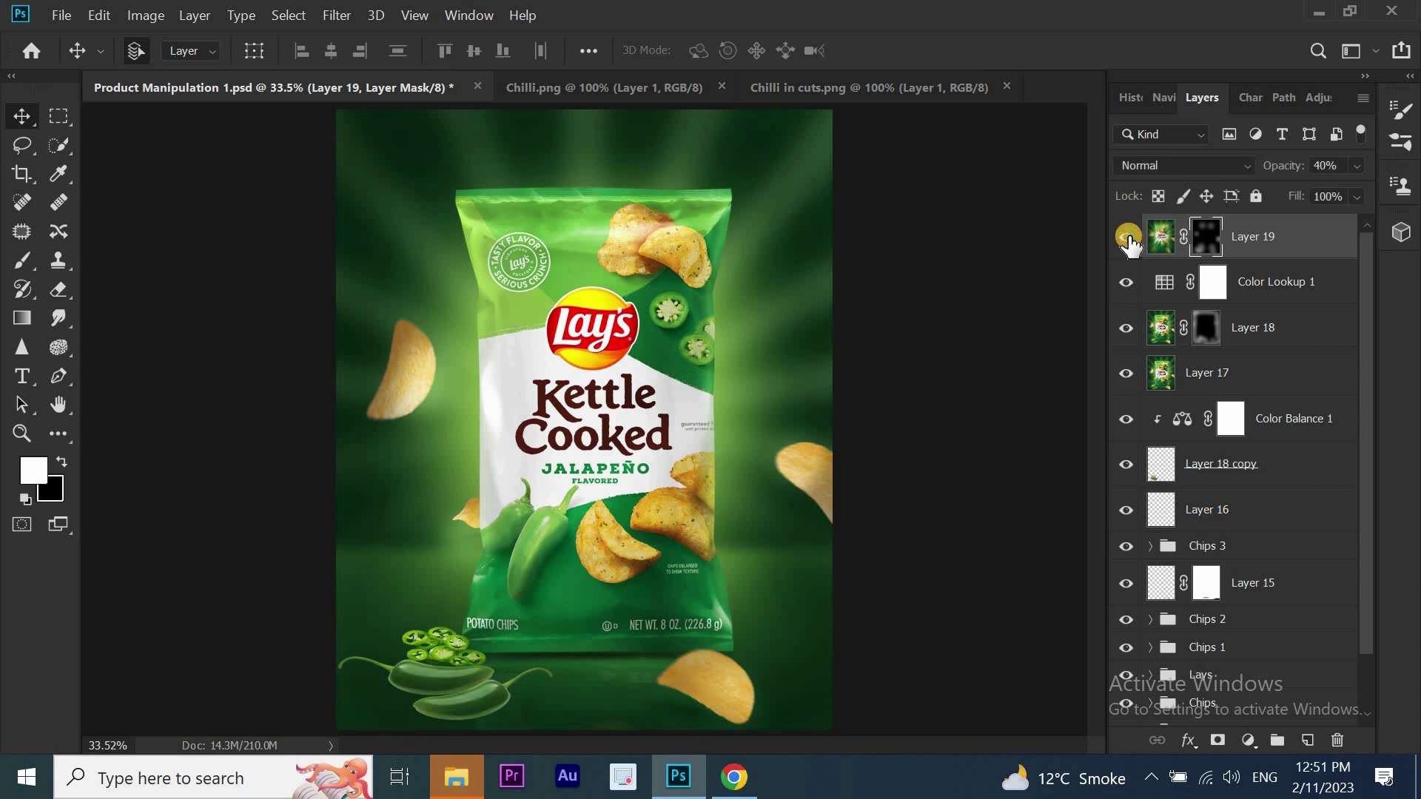